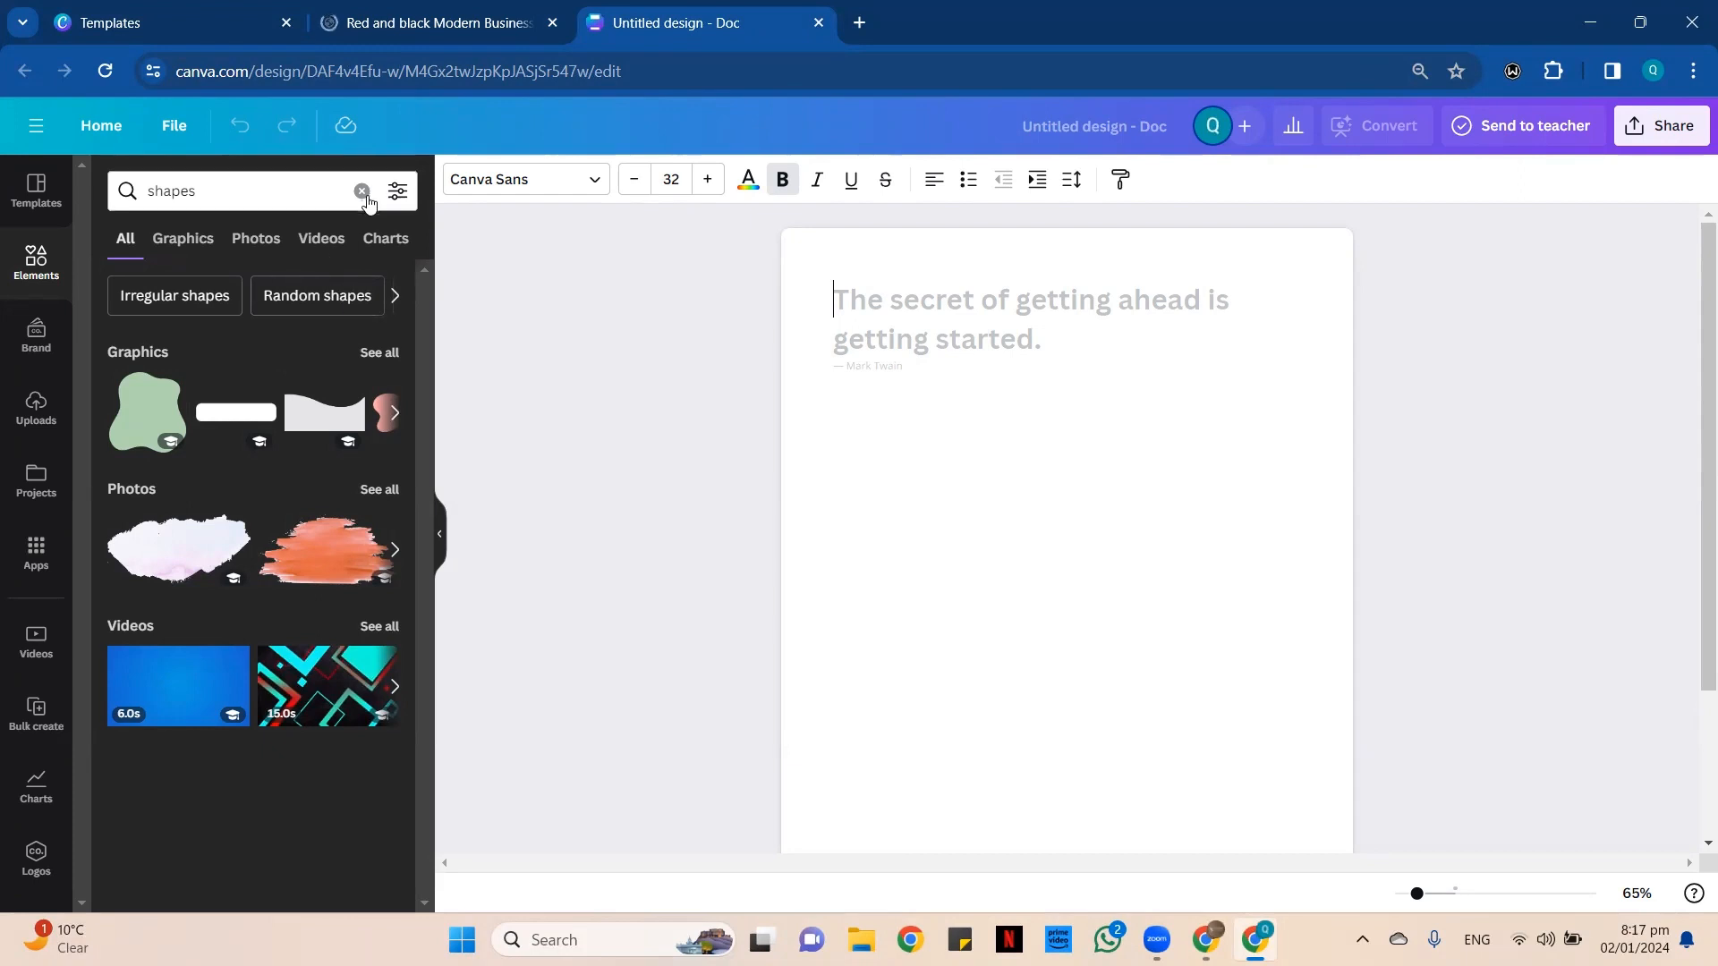
# Close the untitled doc and add a blank second page to the red and black letterhead design.
pyautogui.click(818, 22)
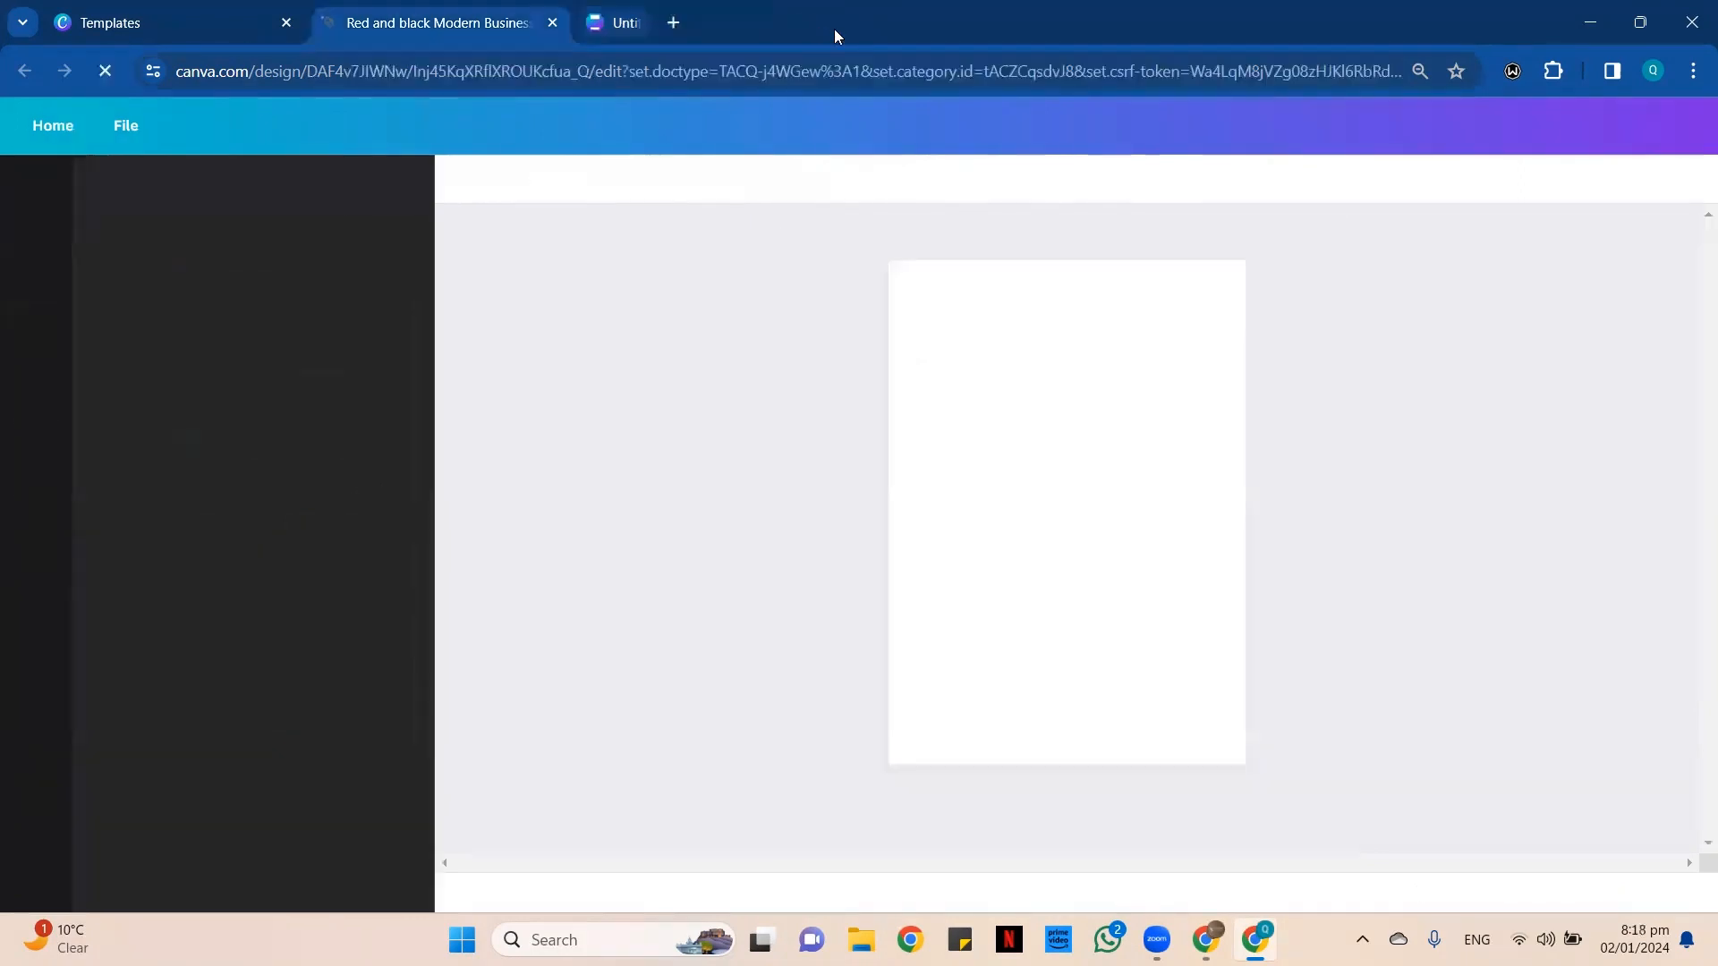
pyautogui.click(1052, 820)
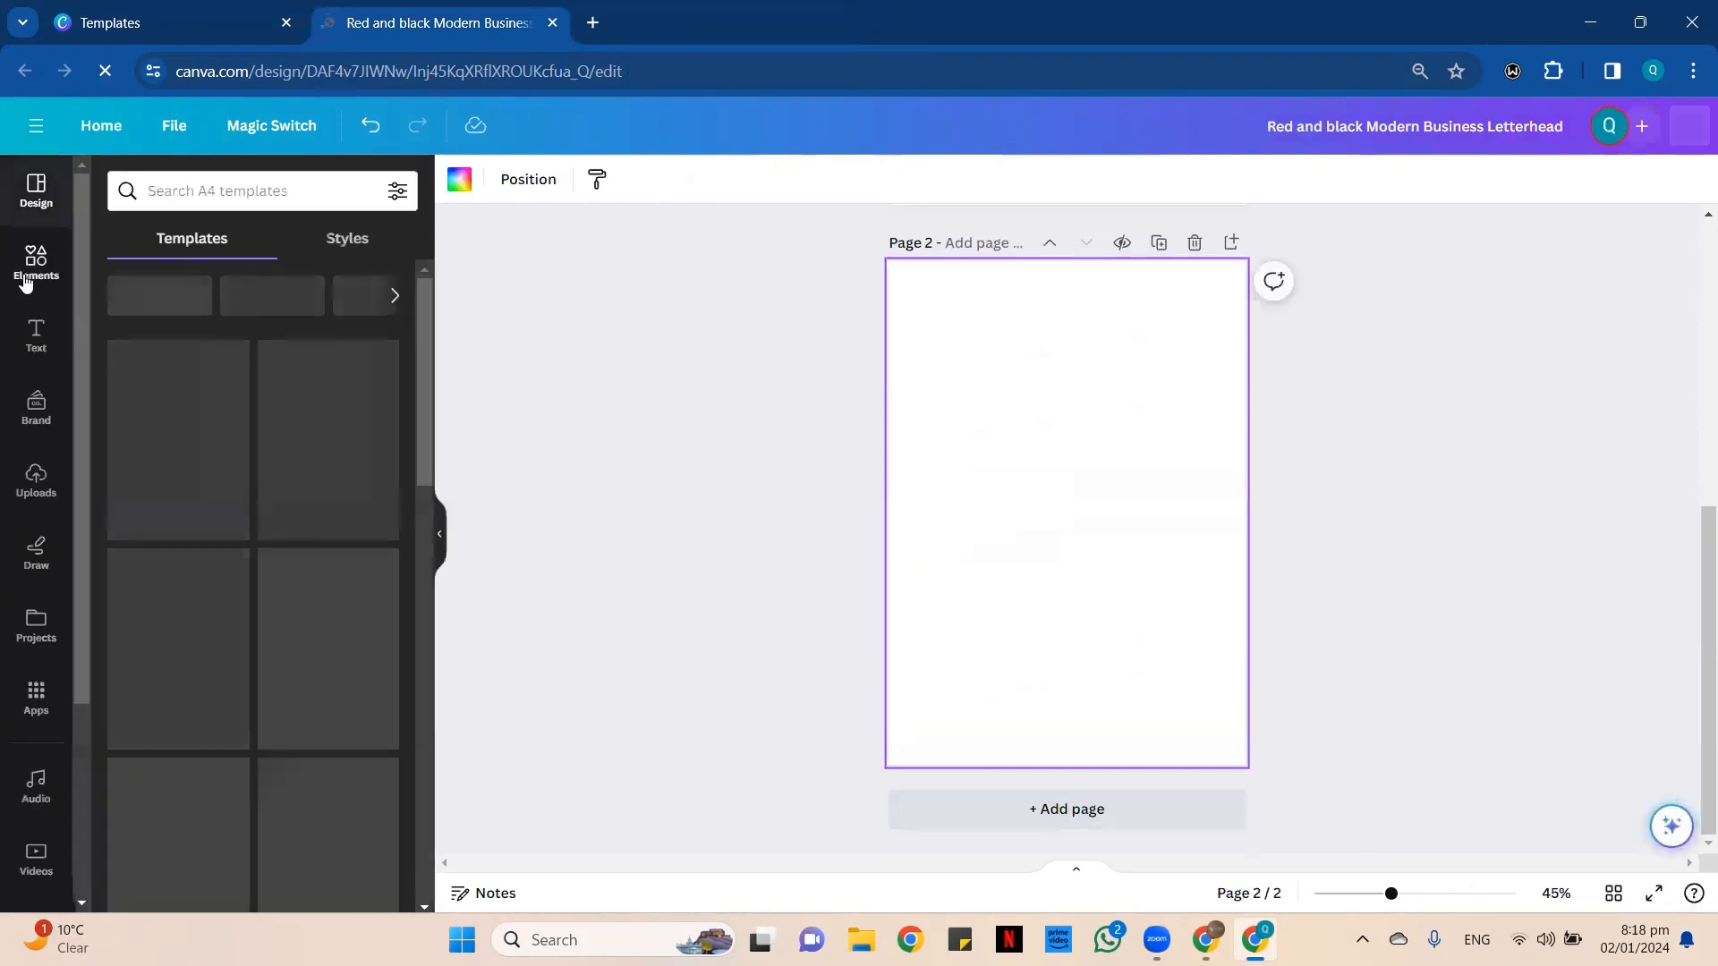
# Open the full collection of basic shapes in the design elements.
pyautogui.click(36, 261)
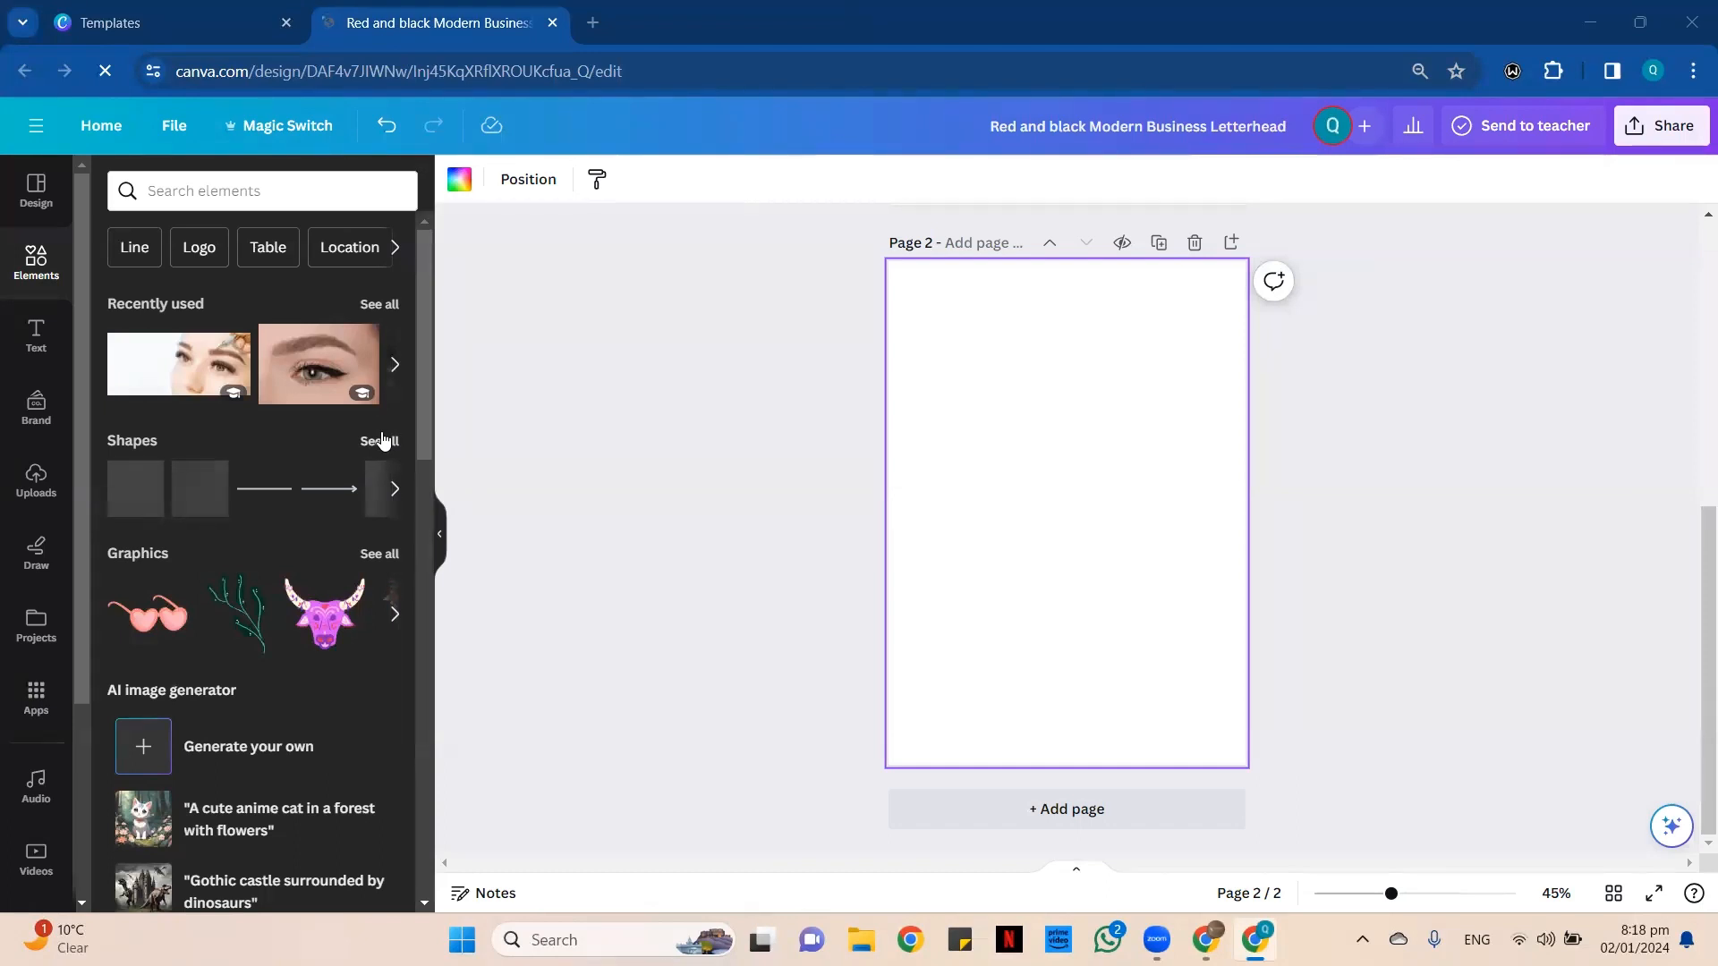
pyautogui.click(380, 441)
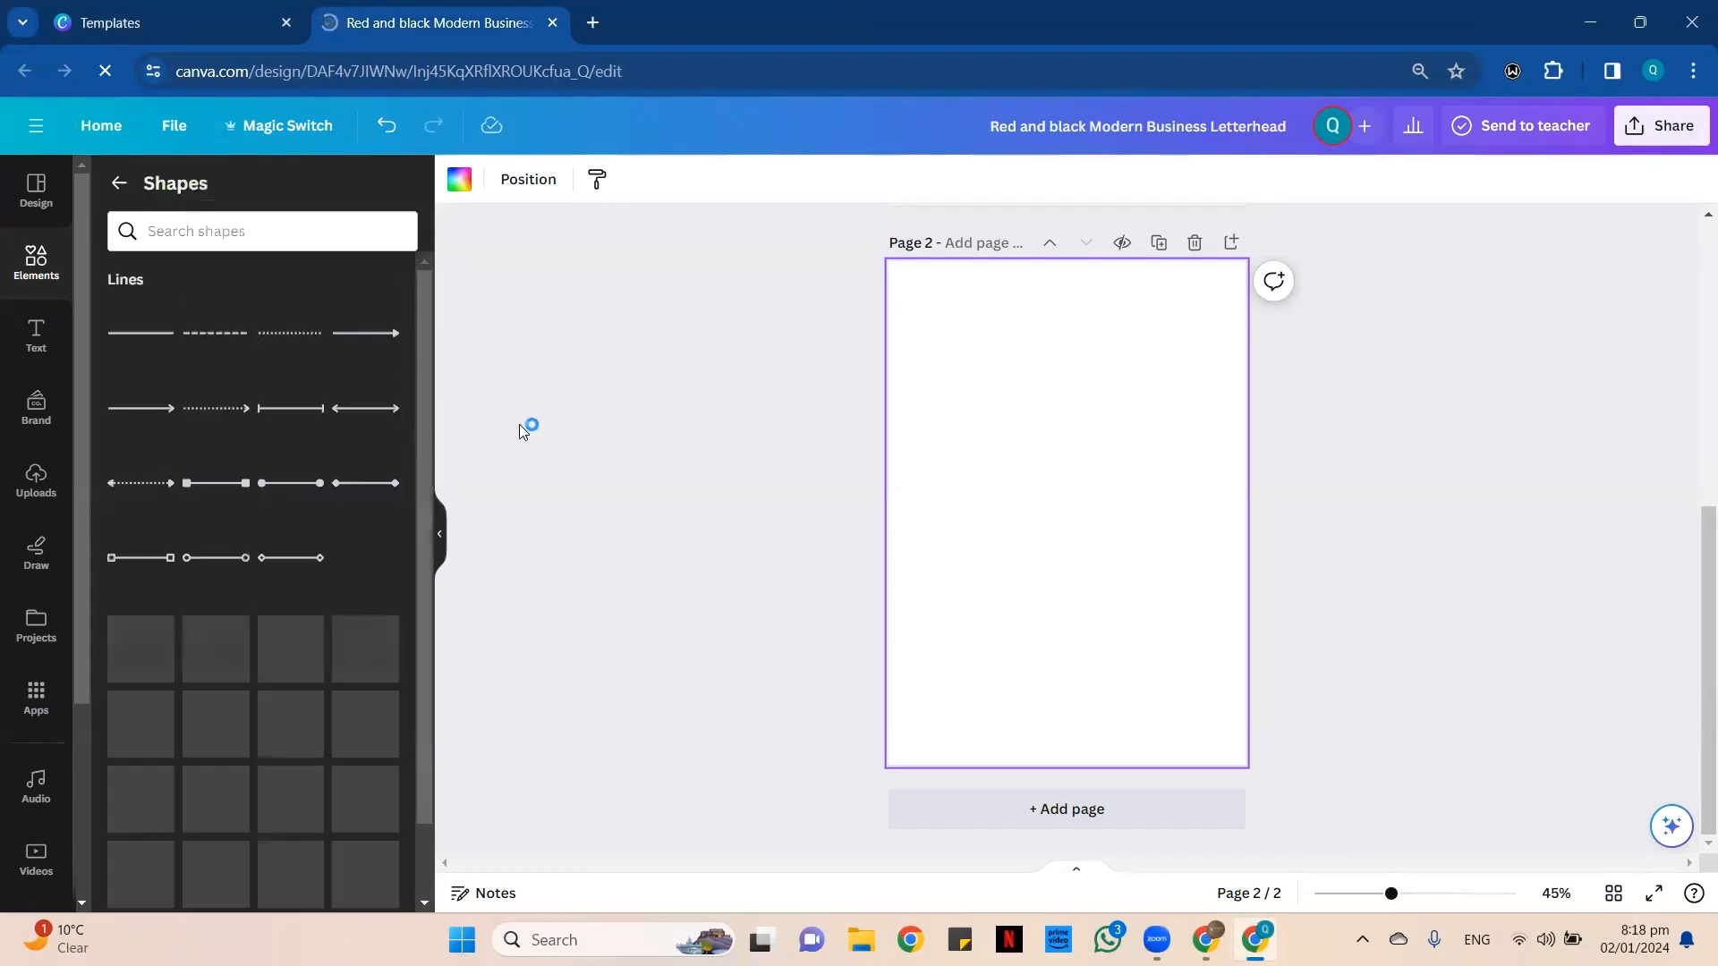
pyautogui.scroll(-3, 318, 384)
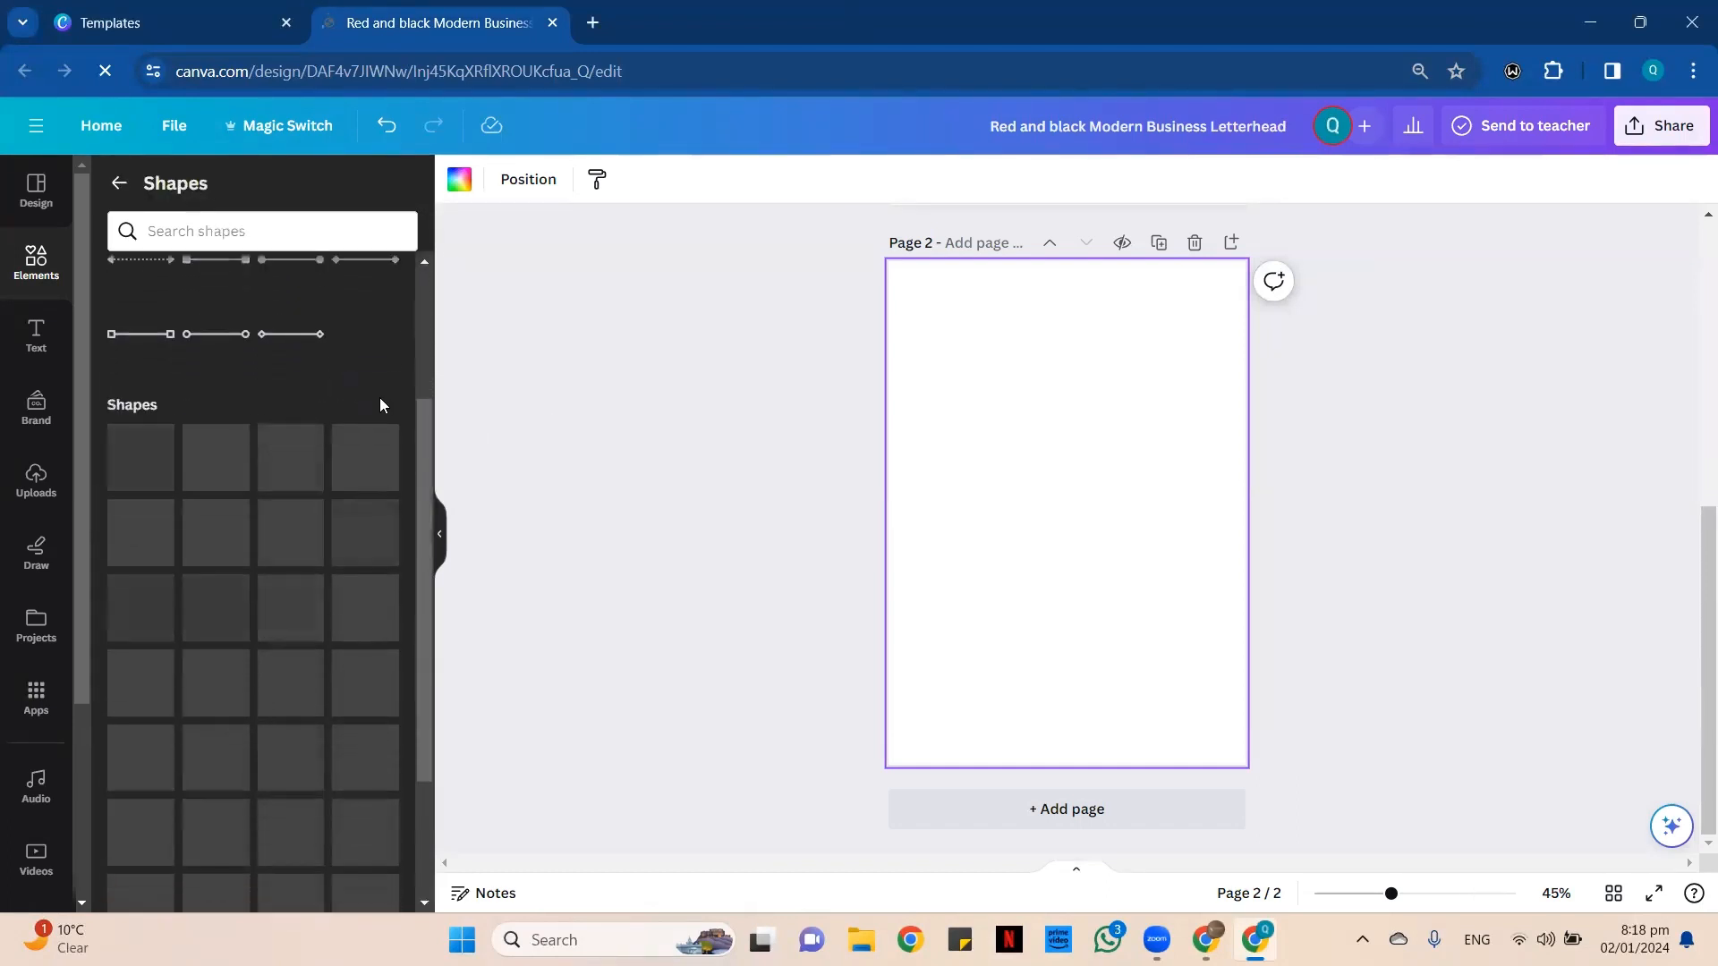
pyautogui.scroll(-2, 371, 369)
pyautogui.scroll(1, 372, 372)
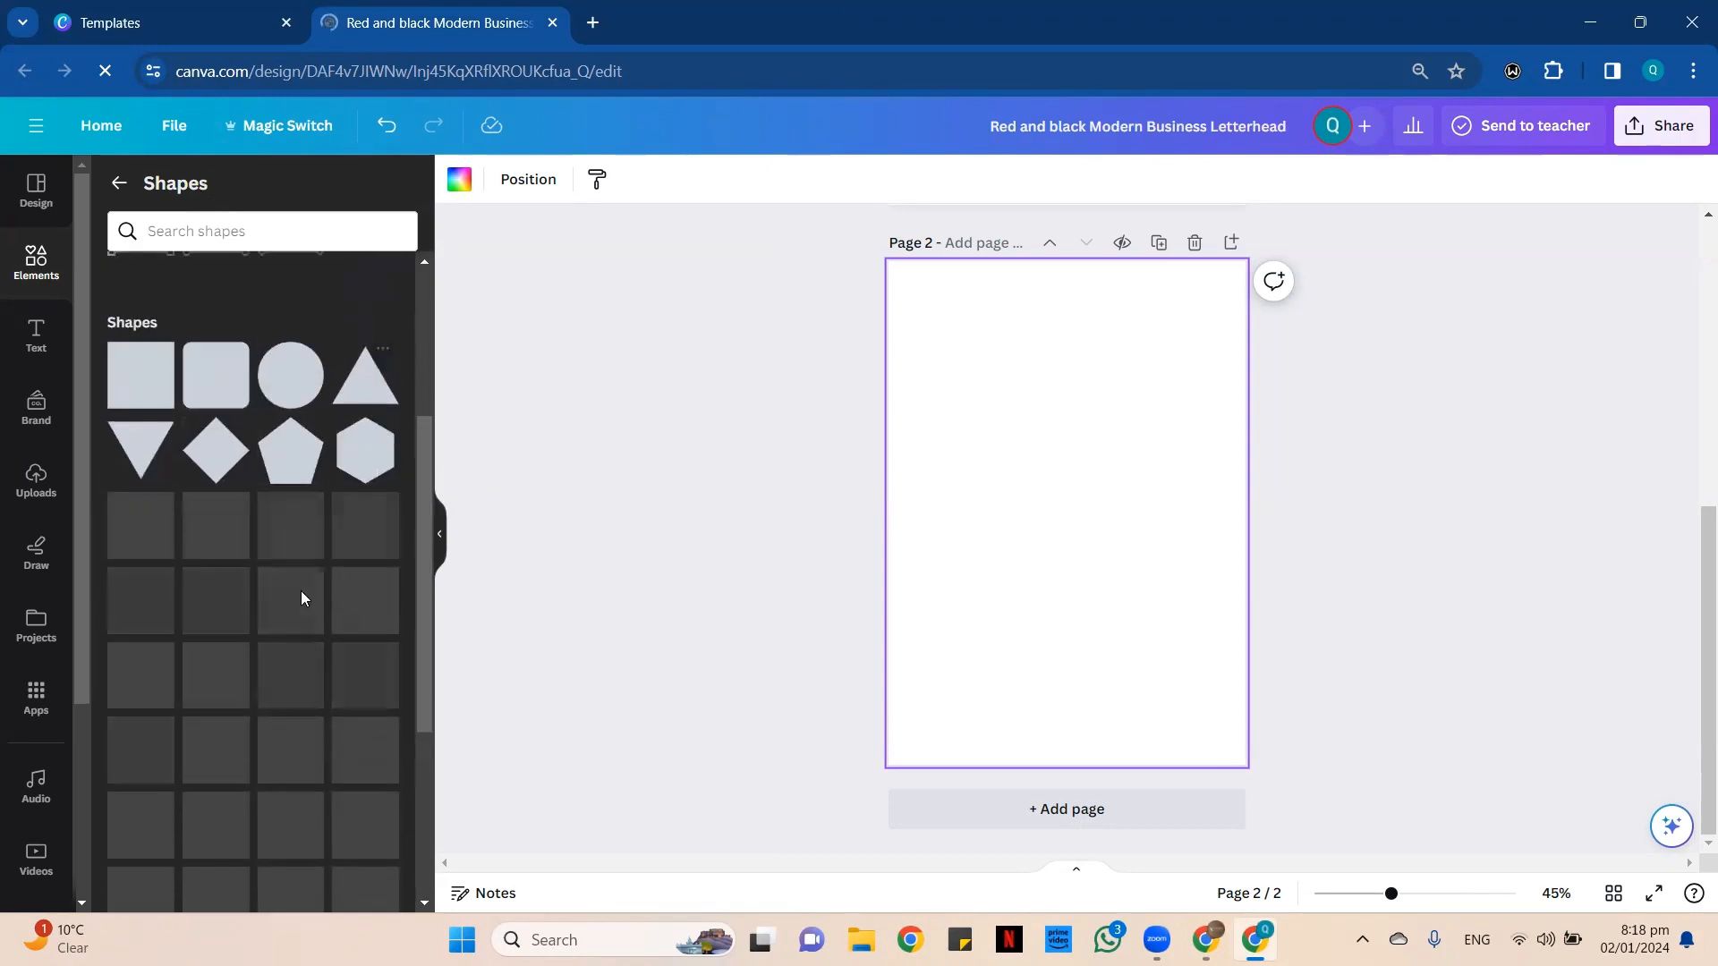
pyautogui.click(206, 467)
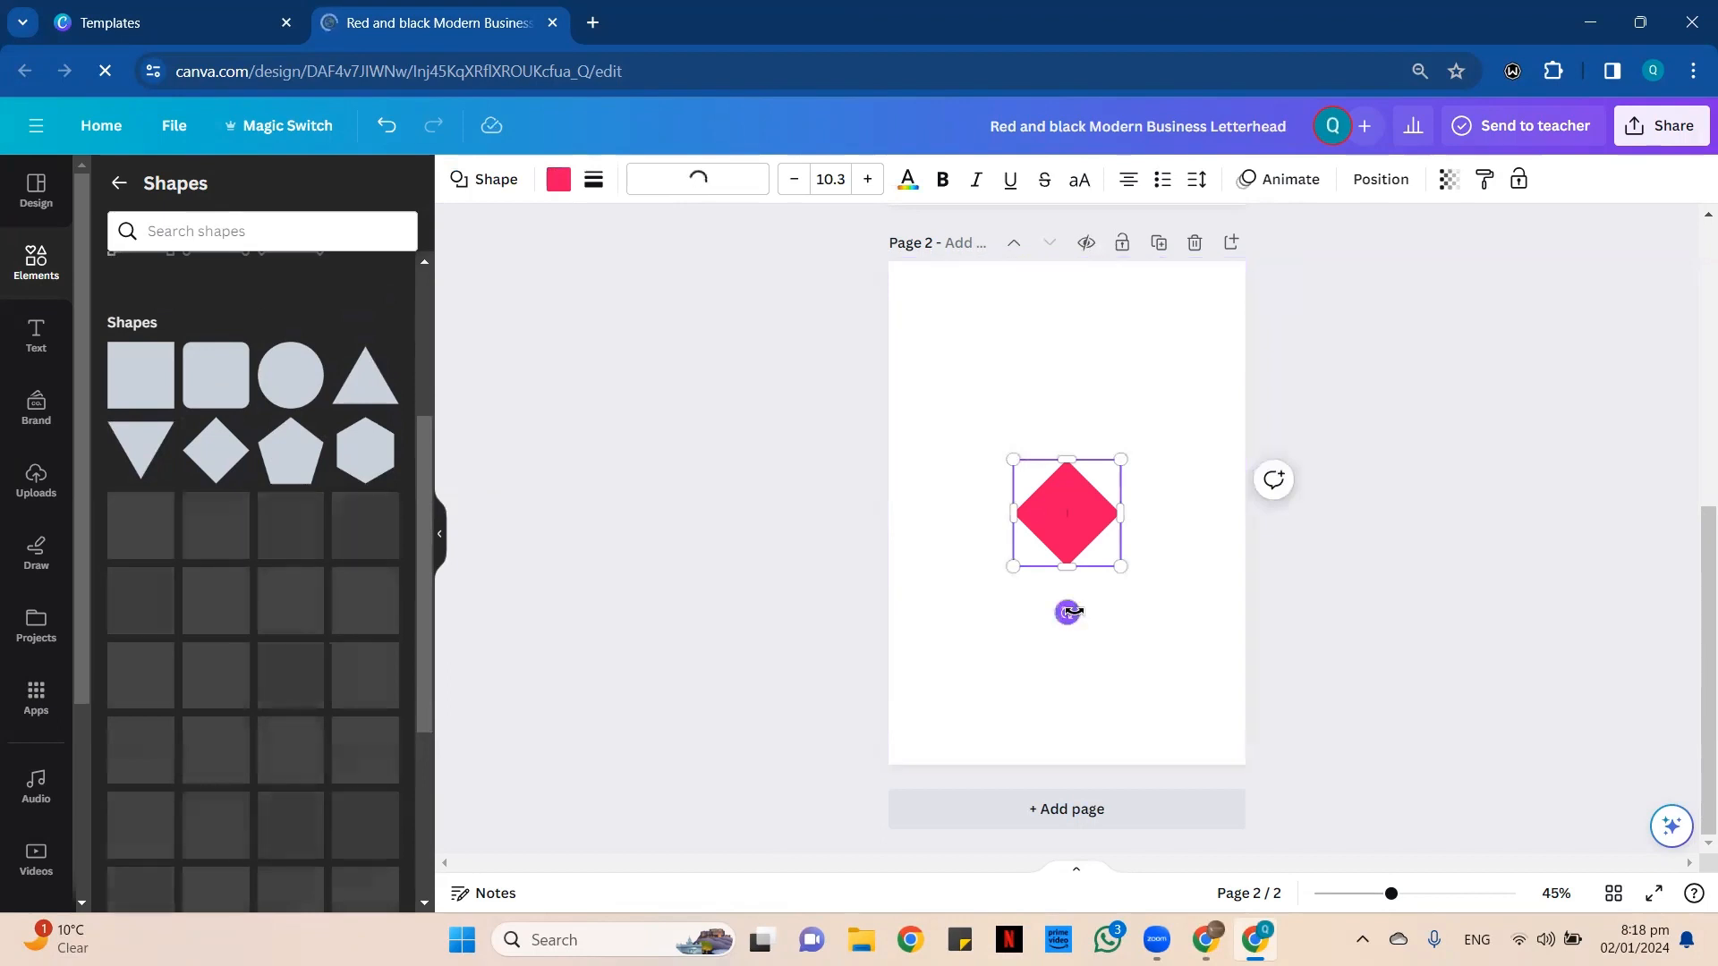
pyautogui.moveTo(1066, 612); pyautogui.dragTo(1109, 564)
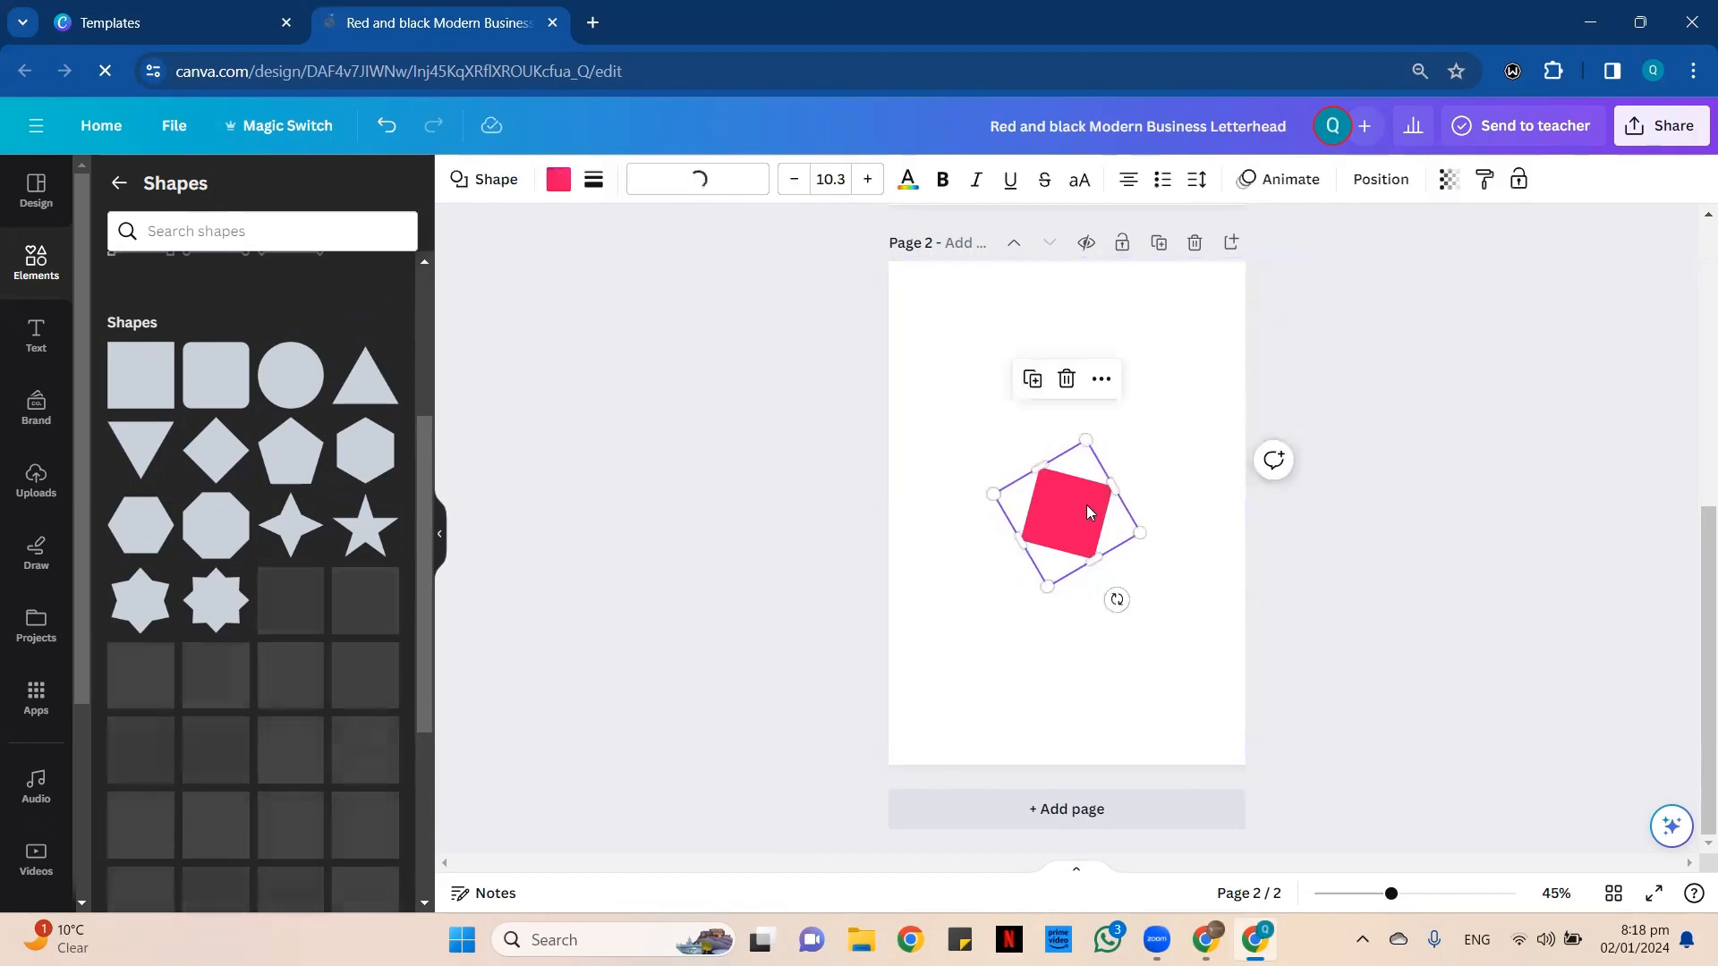
pyautogui.press('Delete')
# Add a square to page 2, flatten it to half its height and place it in the page's top-left corner.
pyautogui.scroll(-5, 116, 503)
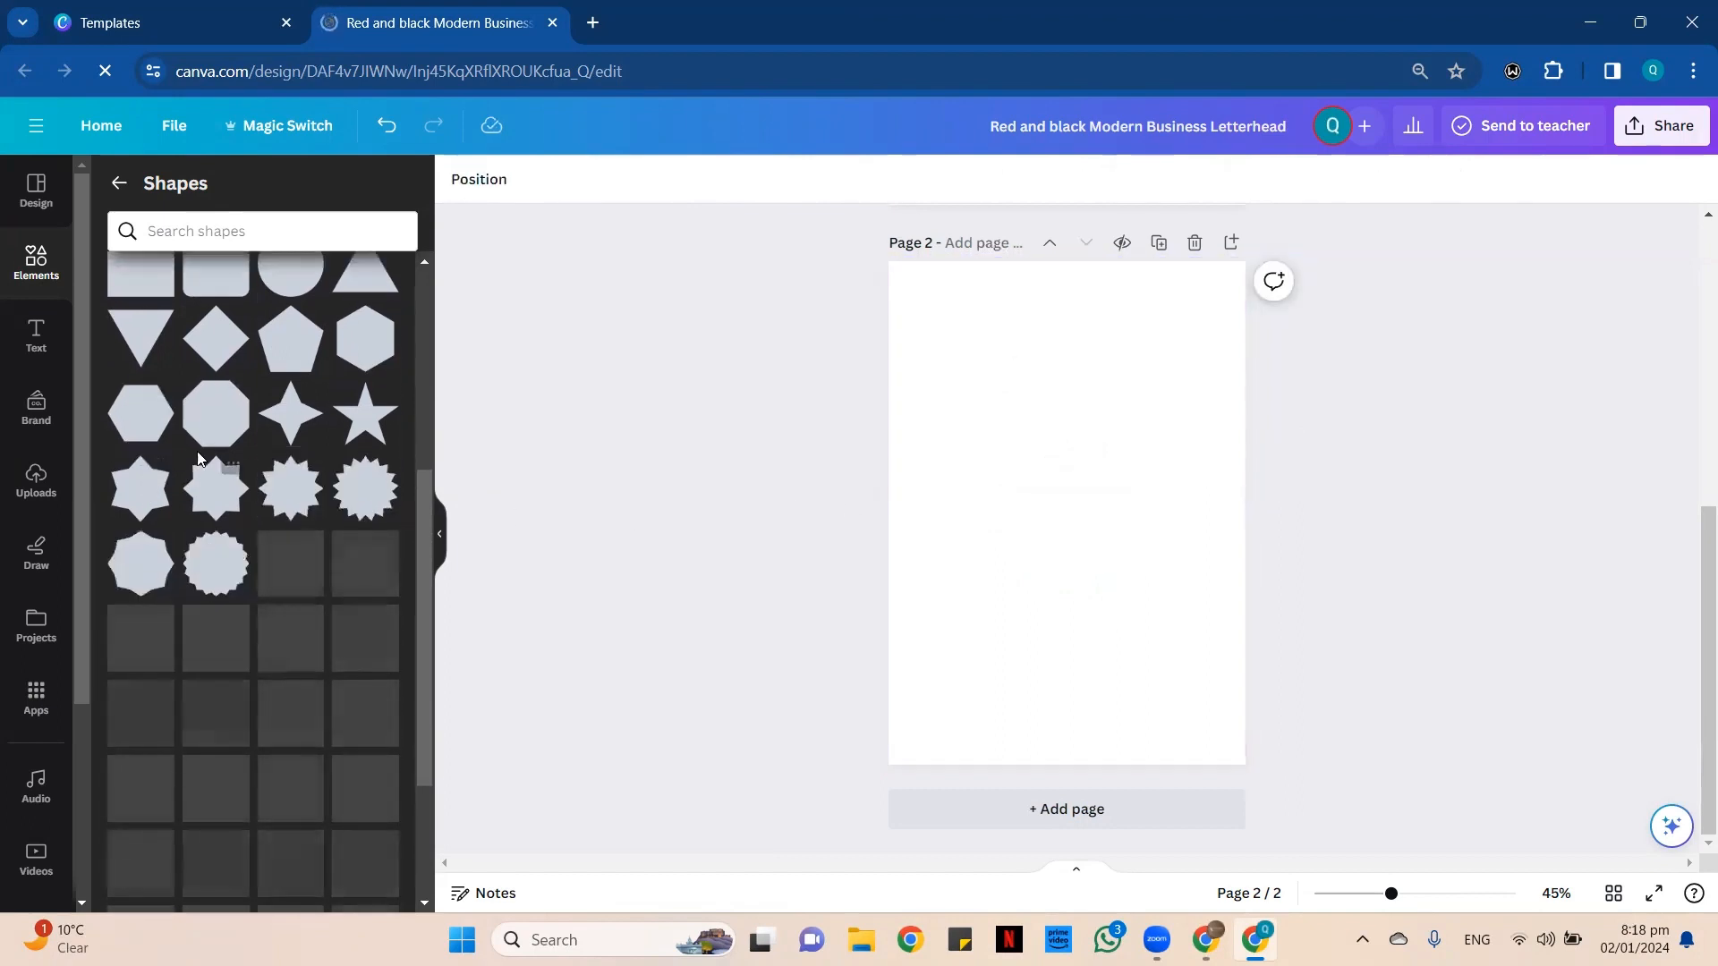
pyautogui.scroll(5, 307, 406)
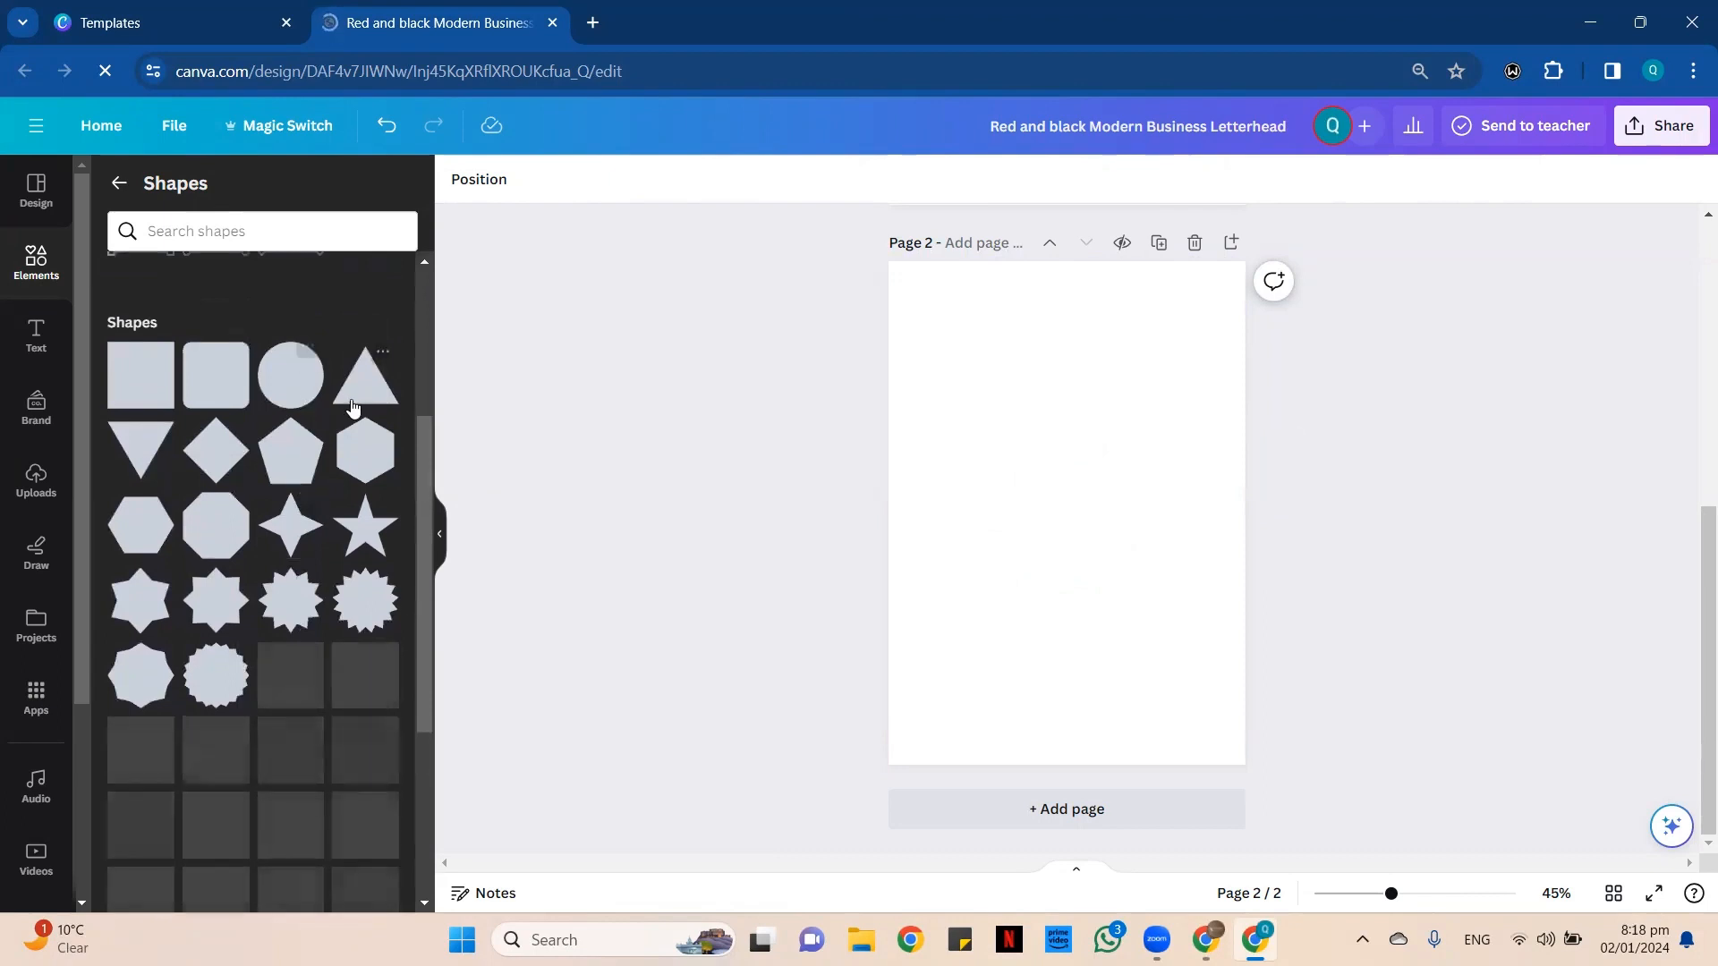
pyautogui.click(159, 398)
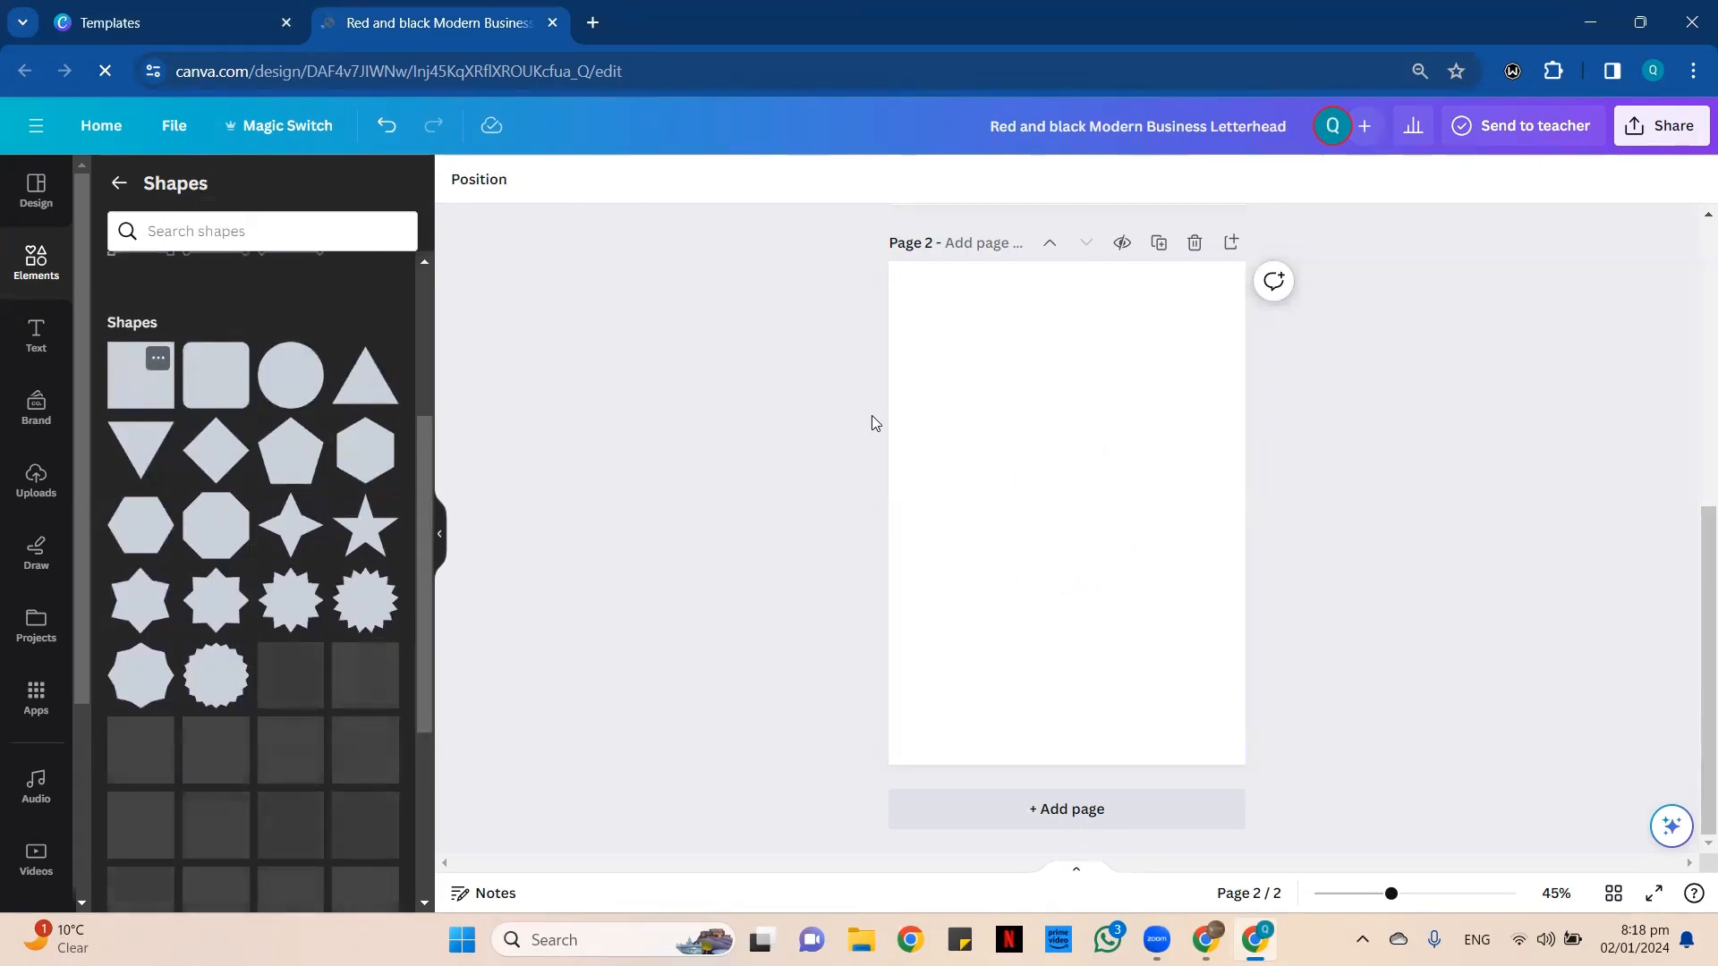
pyautogui.moveTo(1066, 564); pyautogui.dragTo(1089, 513)
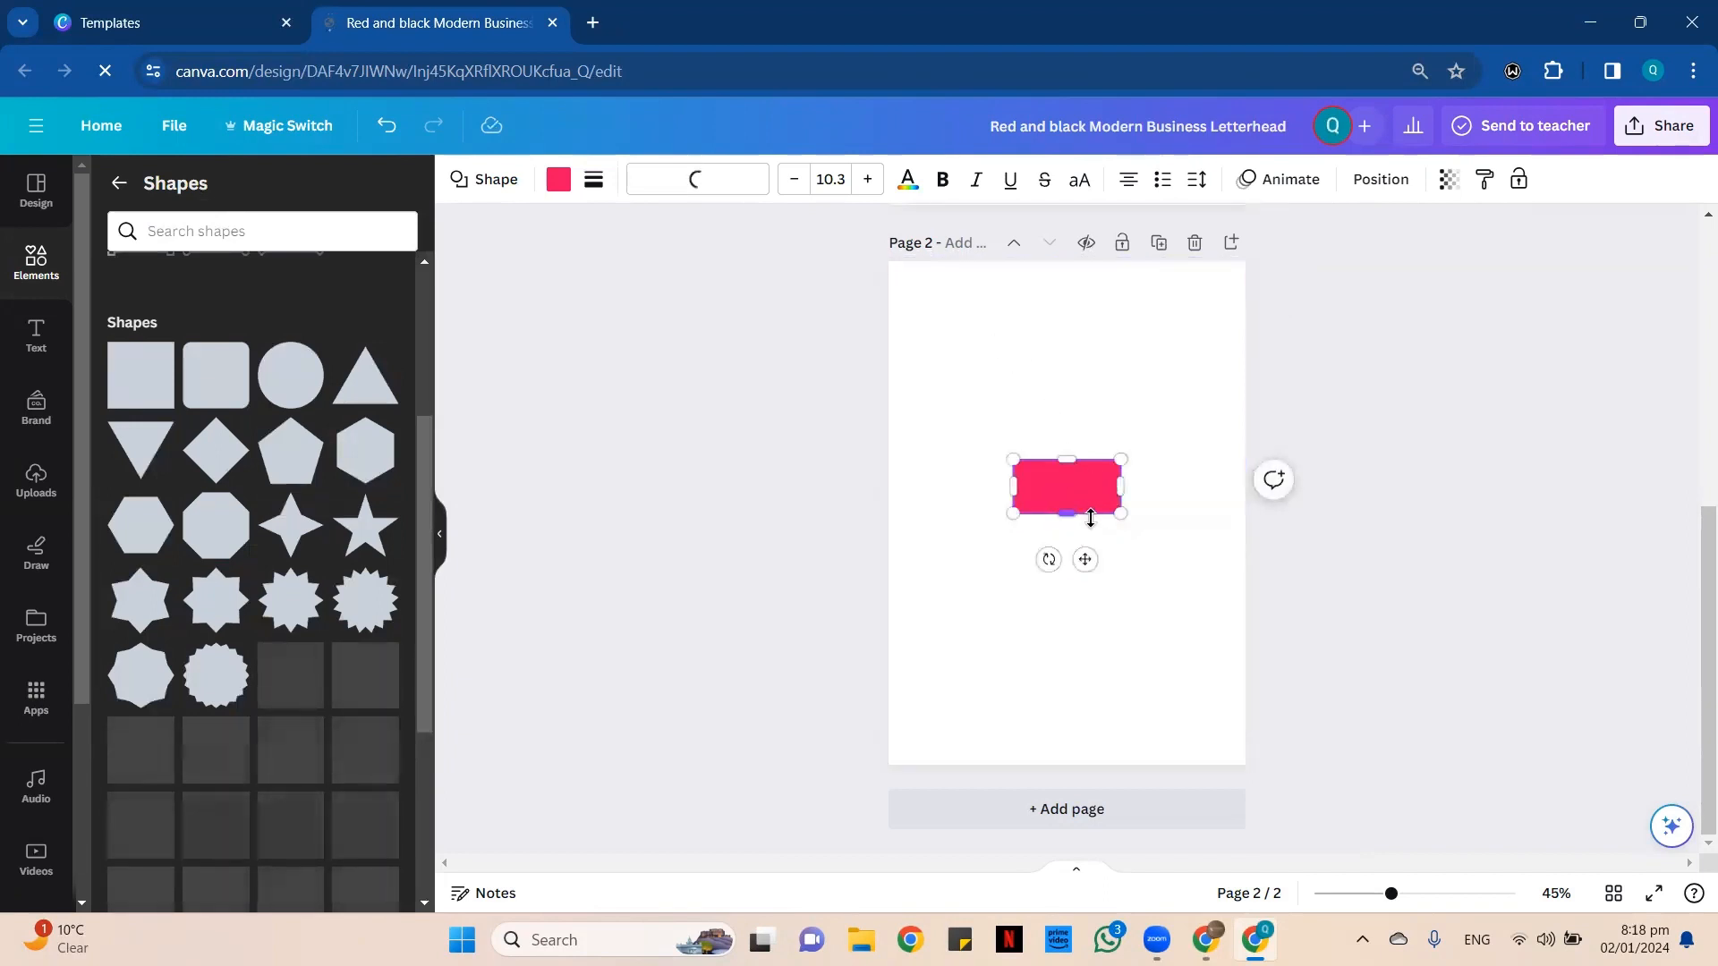
pyautogui.moveTo(1085, 559); pyautogui.dragTo(954, 365)
# Add an upright triangle, shrink it and overlap it with the rectangle's right end to form a slanted edge.
pyautogui.click(365, 374)
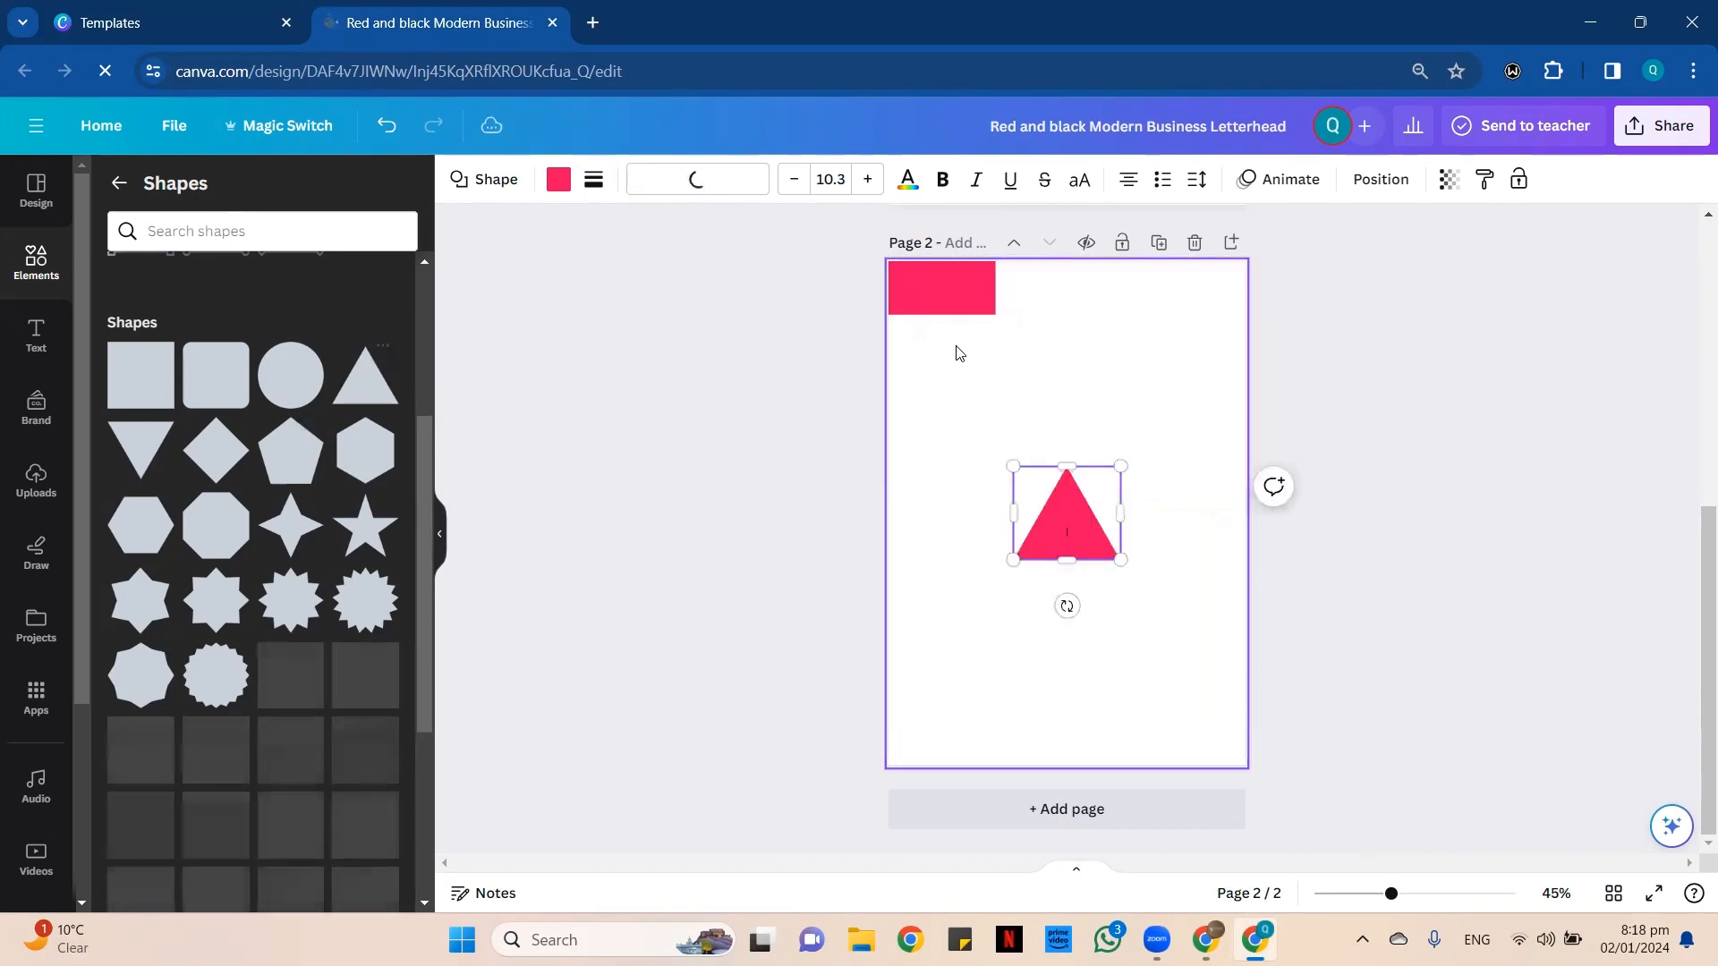
pyautogui.moveTo(1120, 559); pyautogui.dragTo(1084, 528)
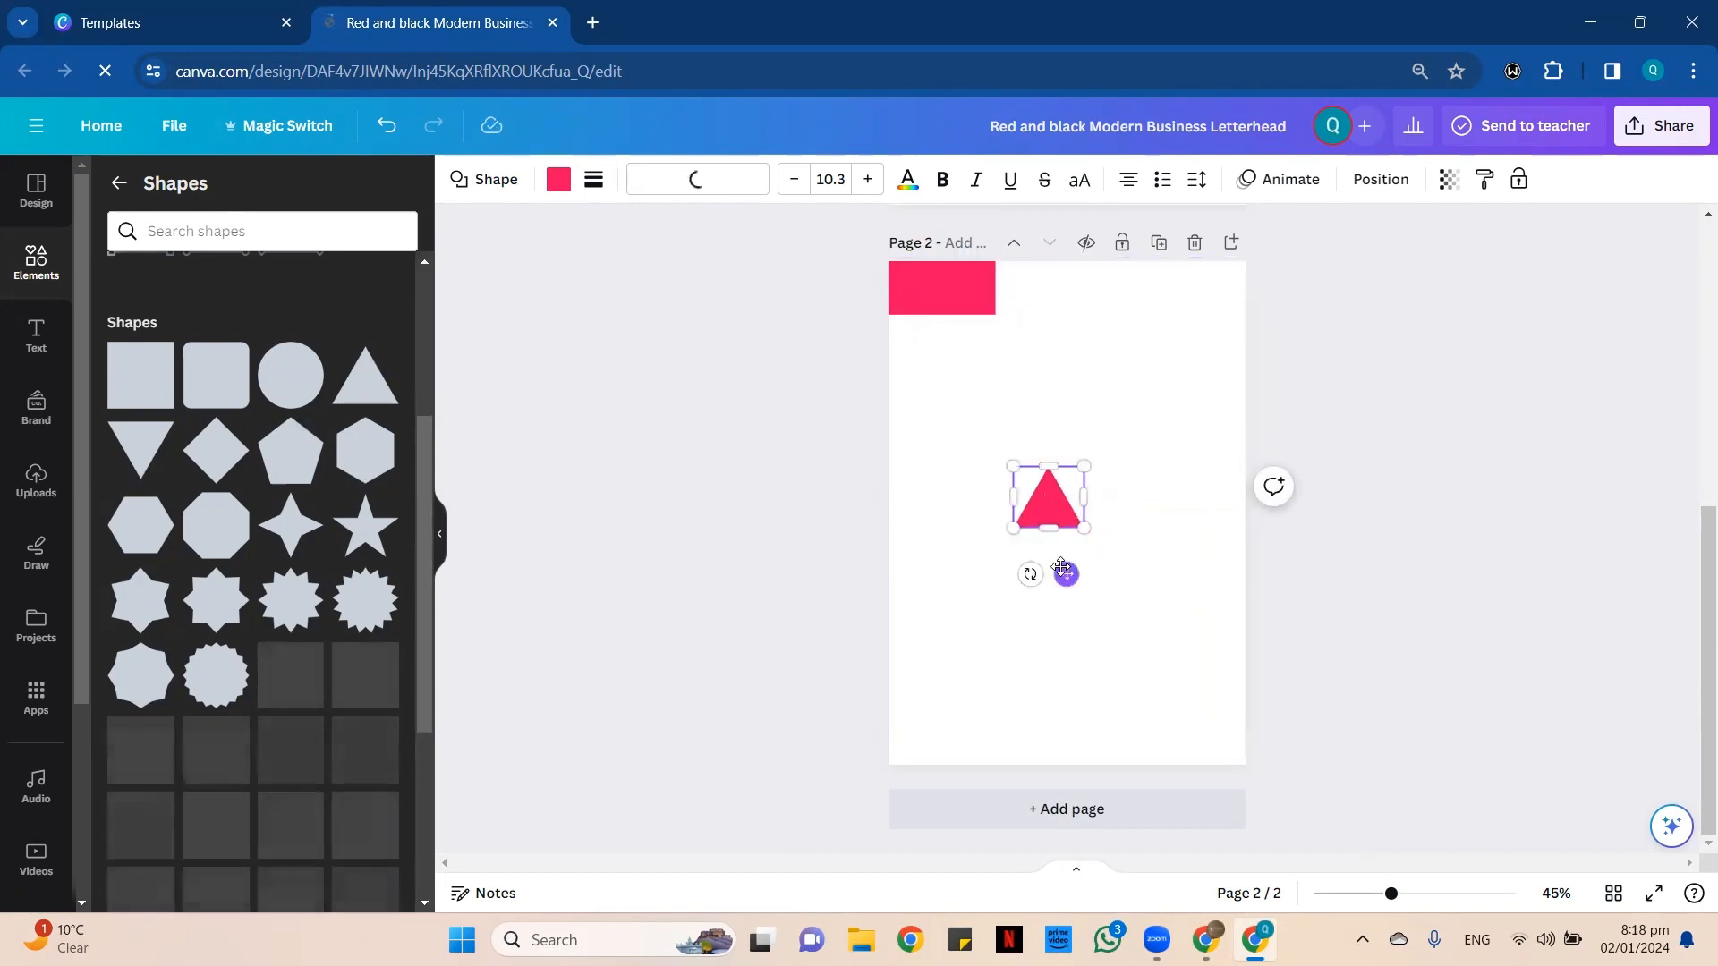
pyautogui.moveTo(1041, 484); pyautogui.dragTo(1005, 361)
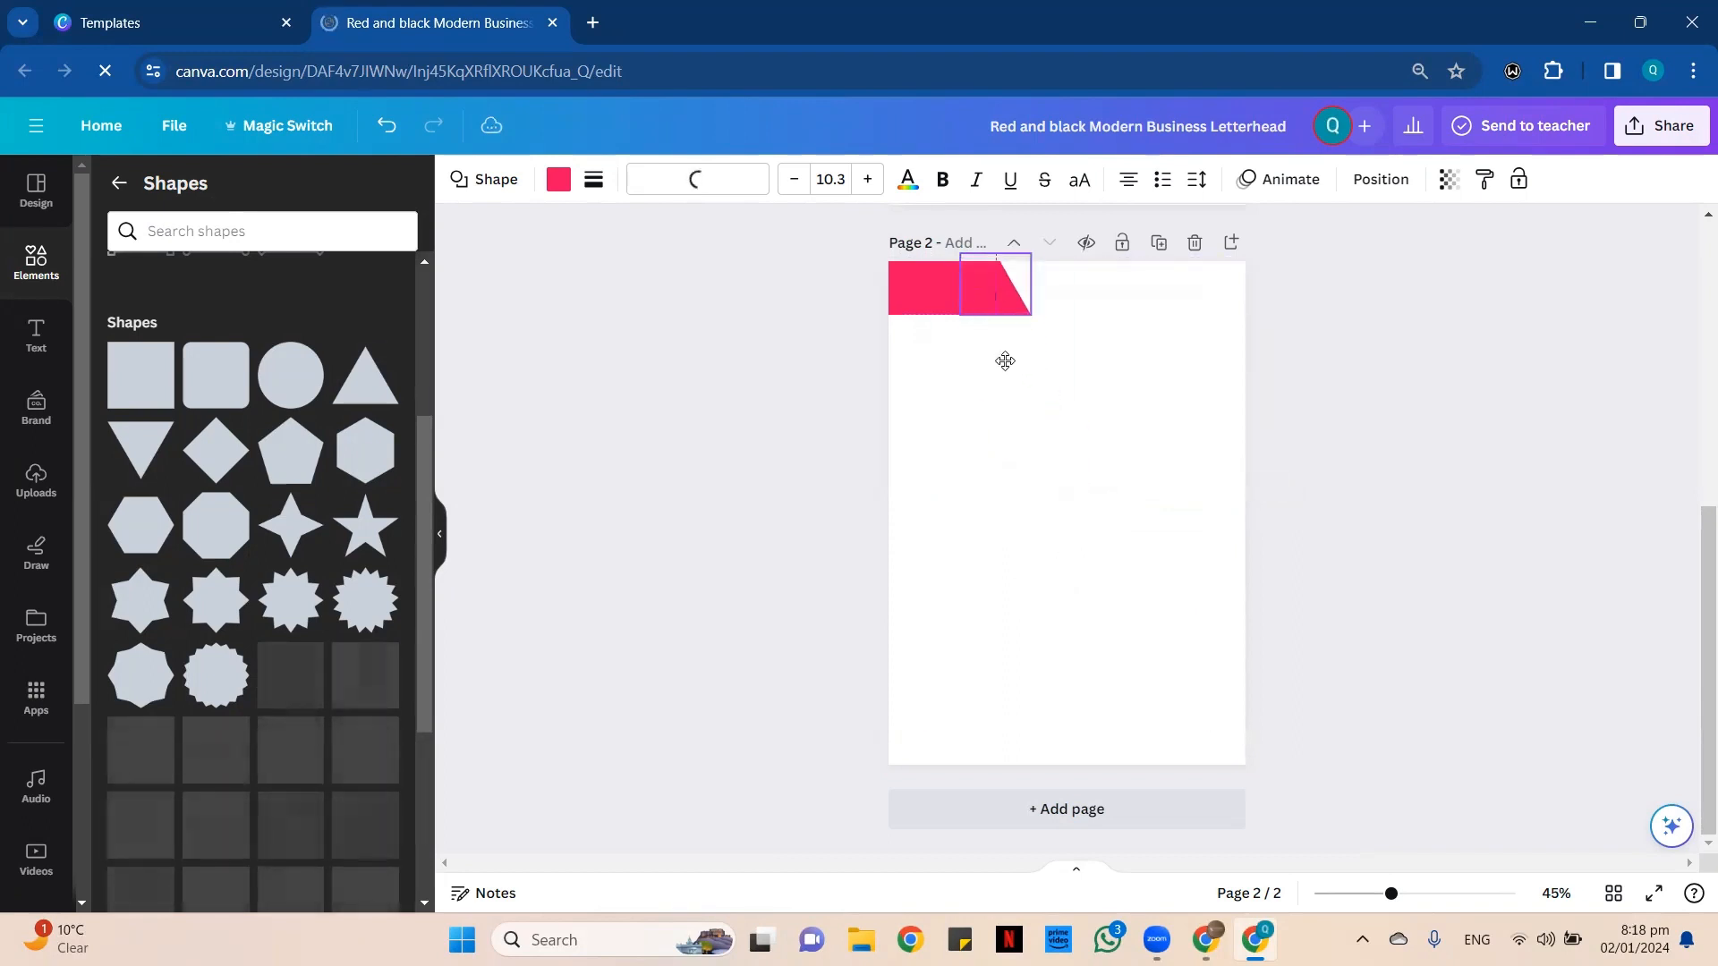
# Fill the rectangle in the page's top-left corner with black.
pyautogui.click(1422, 894)
pyautogui.scroll(2, 1018, 474)
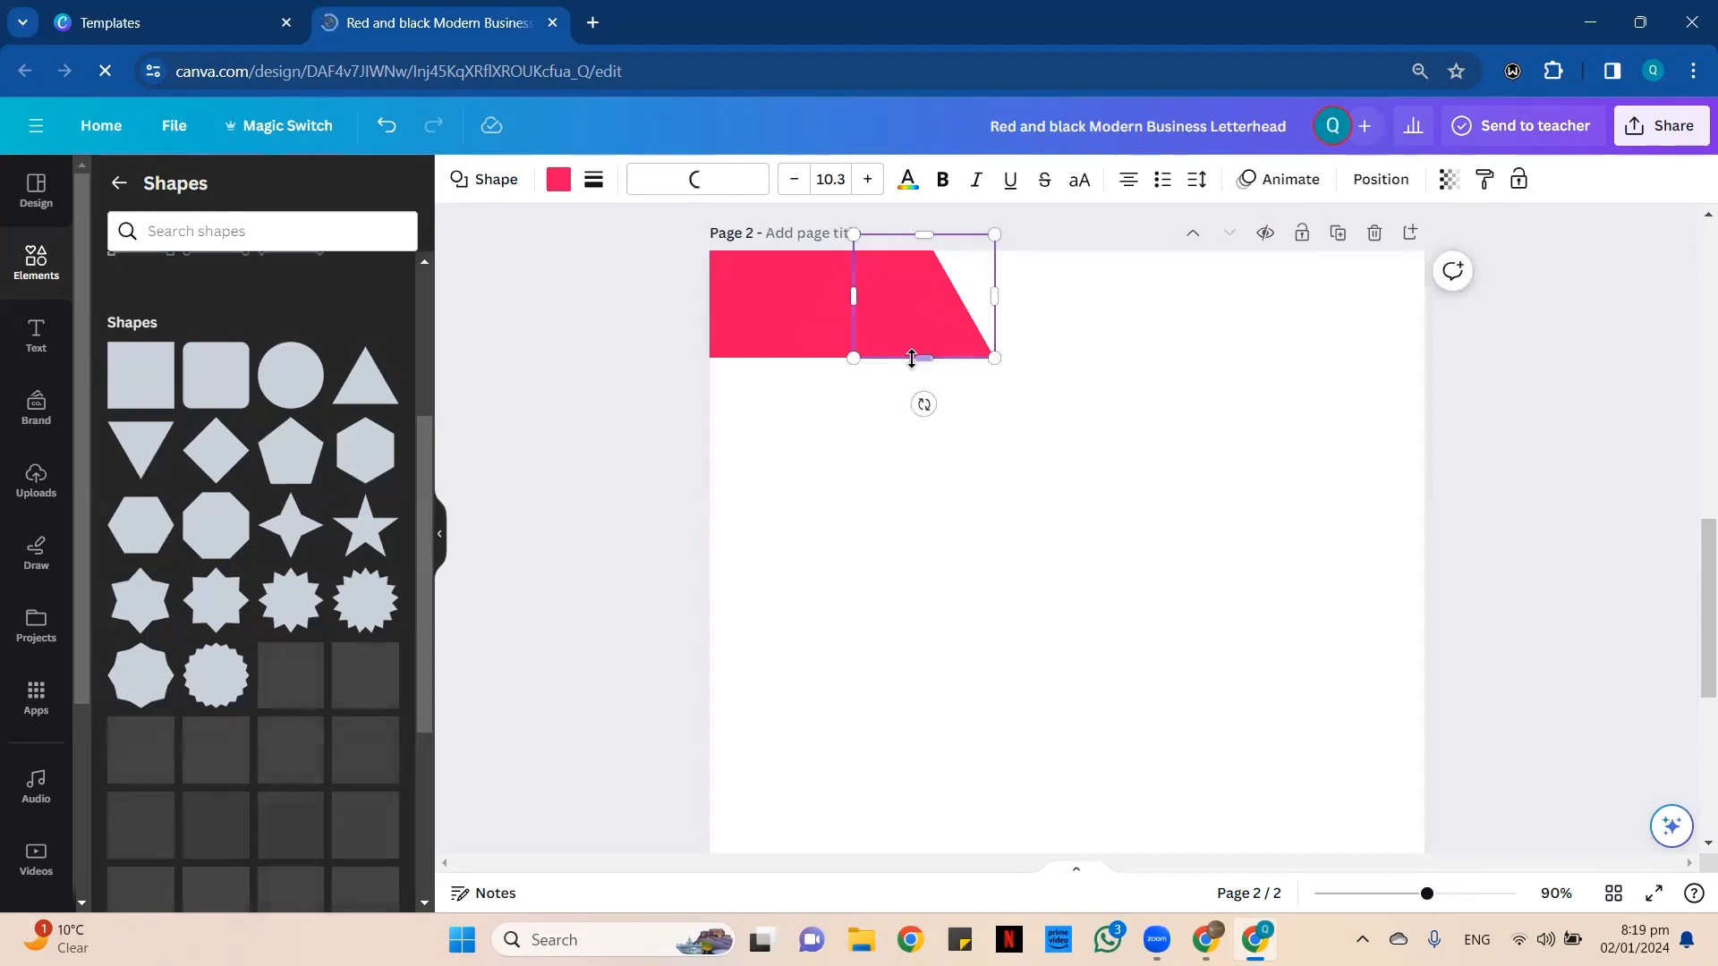
pyautogui.click(1175, 473)
pyautogui.click(914, 310)
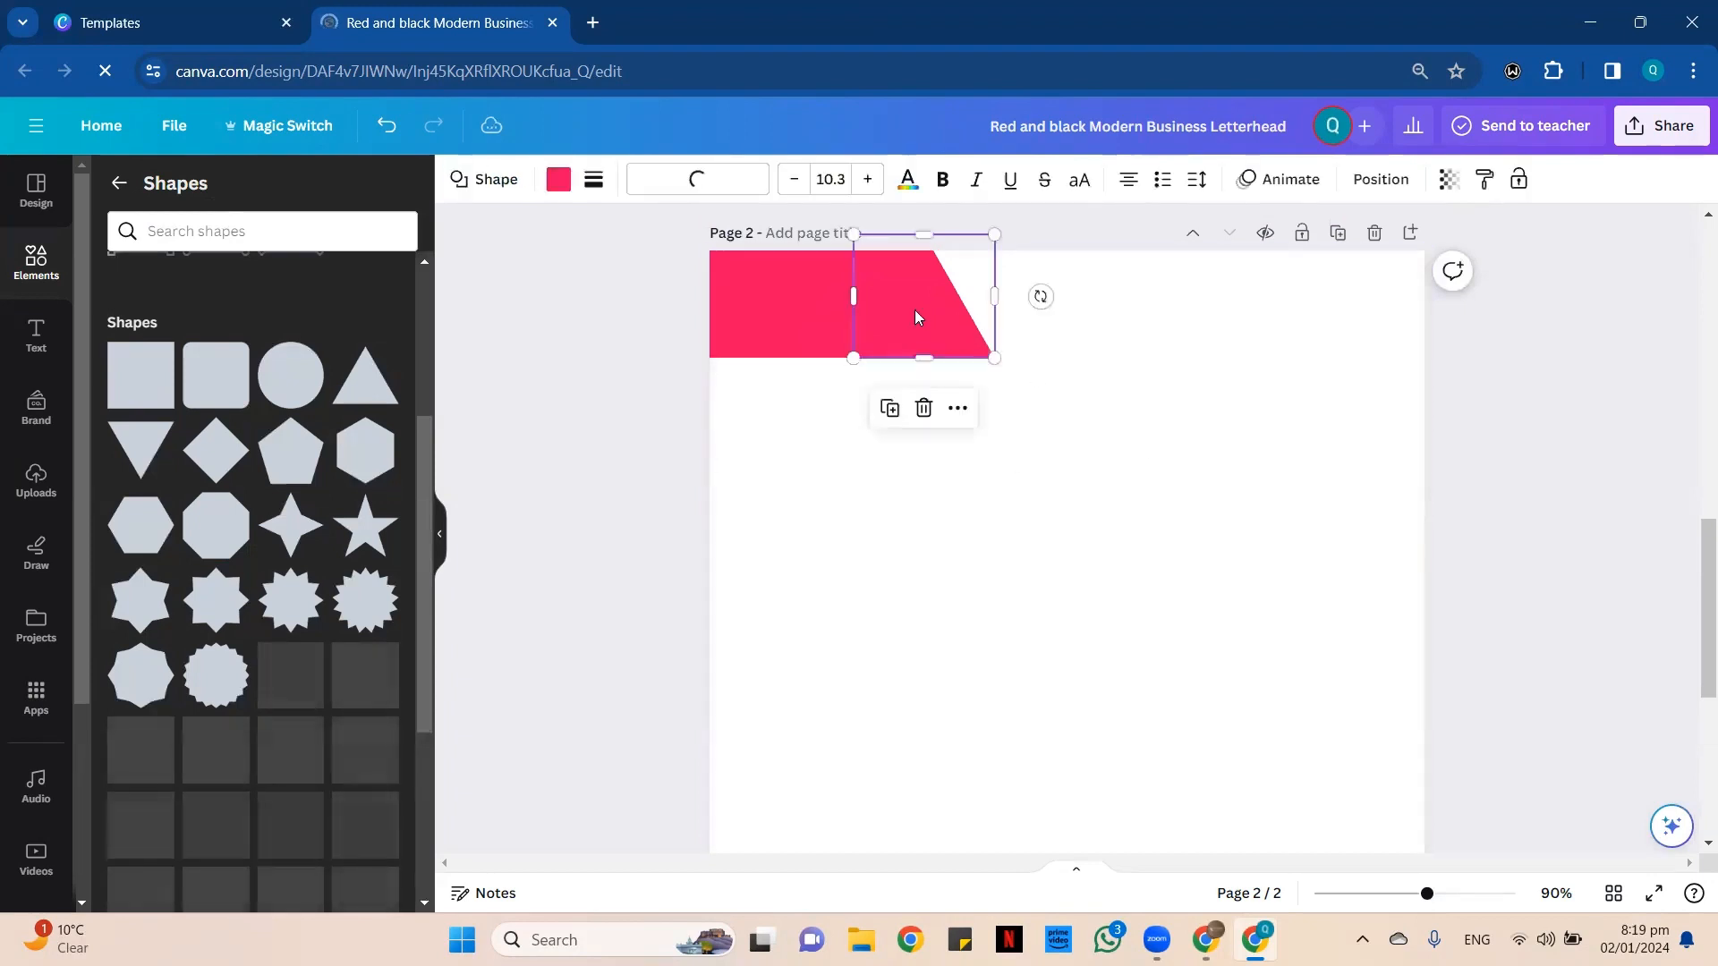
pyautogui.click(817, 286)
pyautogui.click(558, 179)
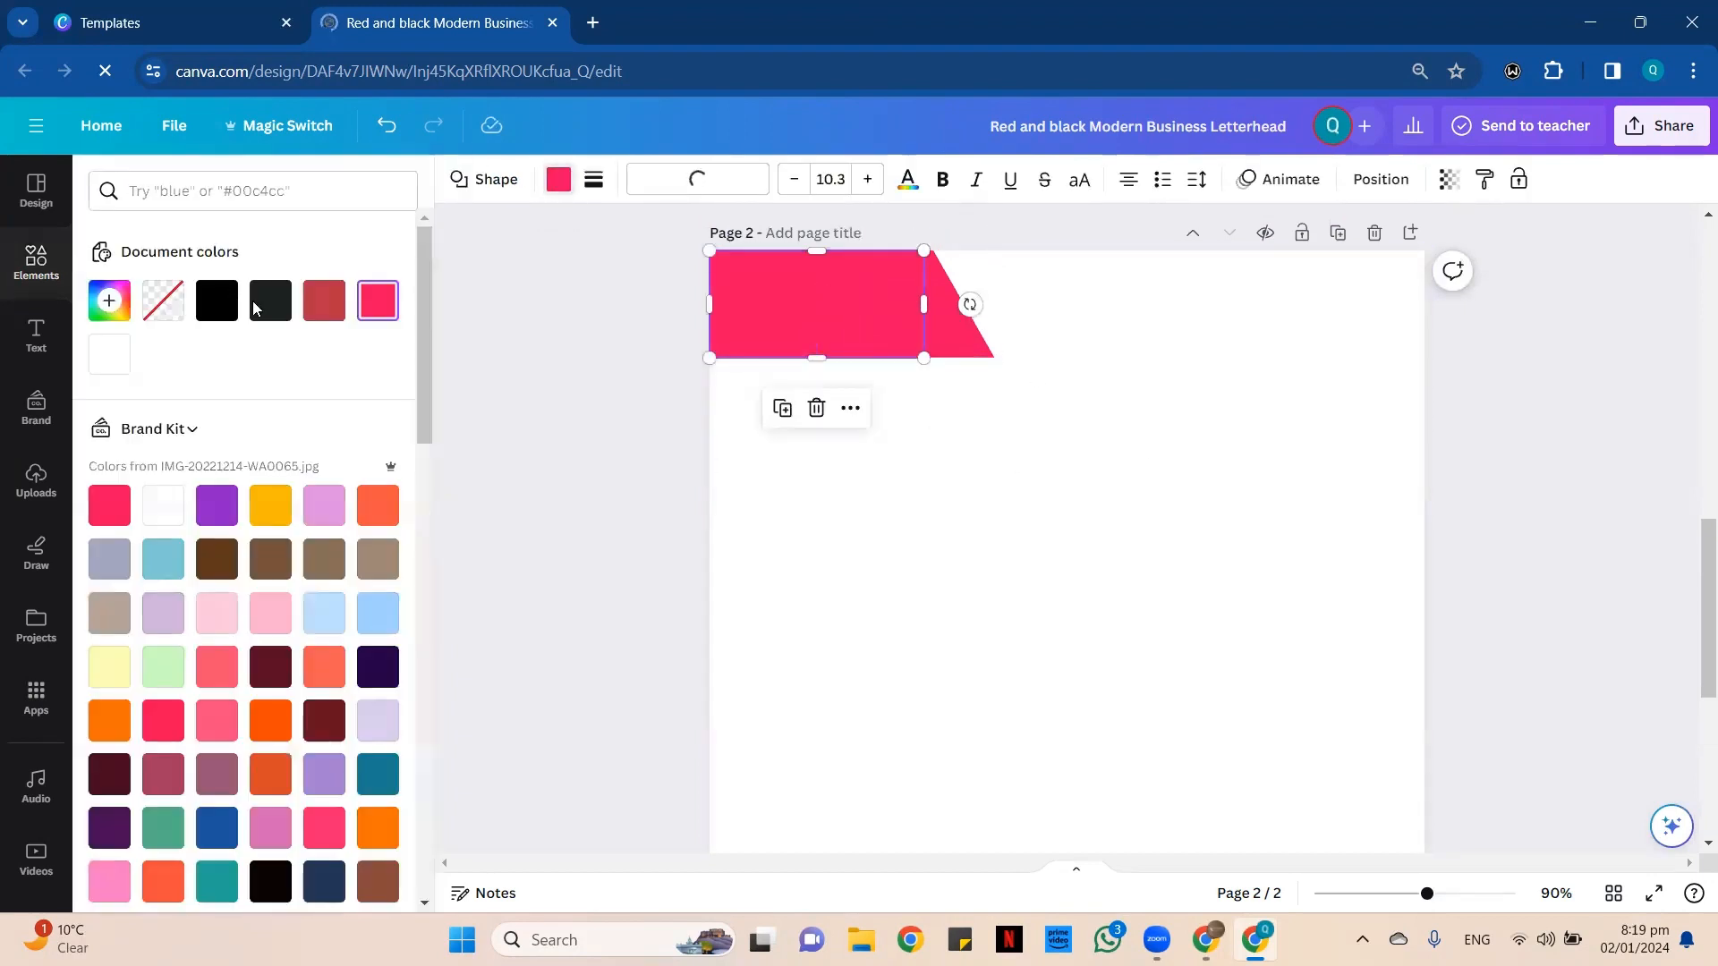
pyautogui.click(218, 303)
# Try a Dark Turquoise fill on the triangle at the rectangle's right end.
pyautogui.scroll(-10, 304, 466)
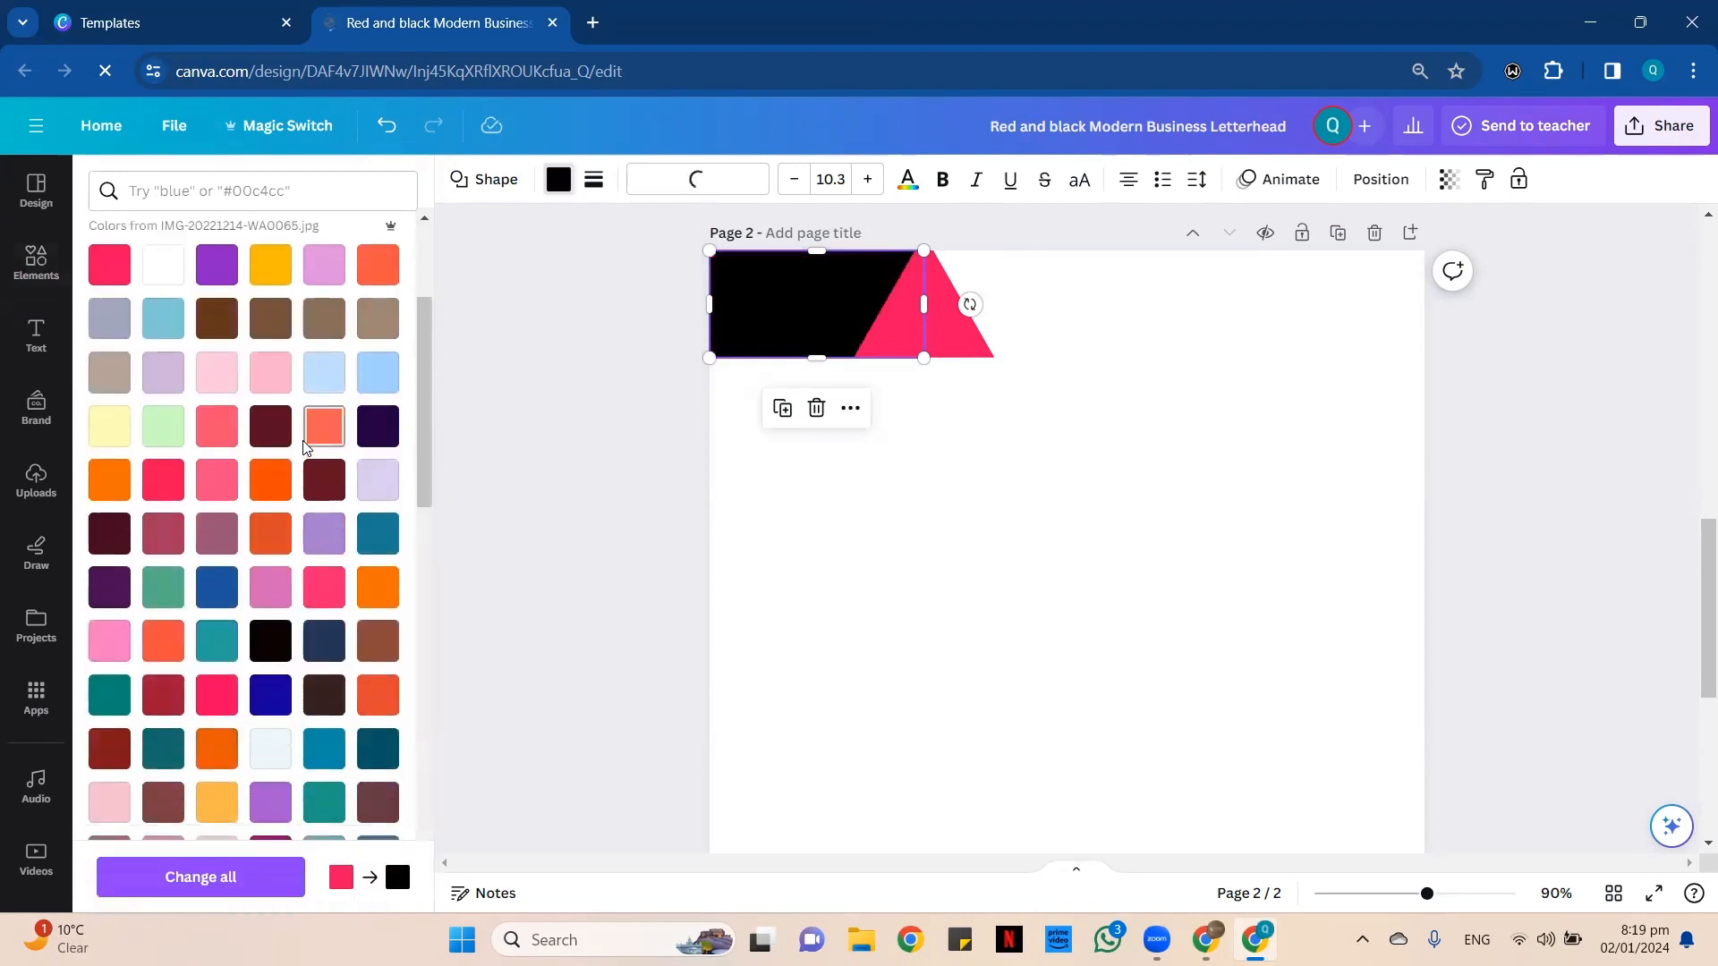
pyautogui.scroll(-3, 305, 475)
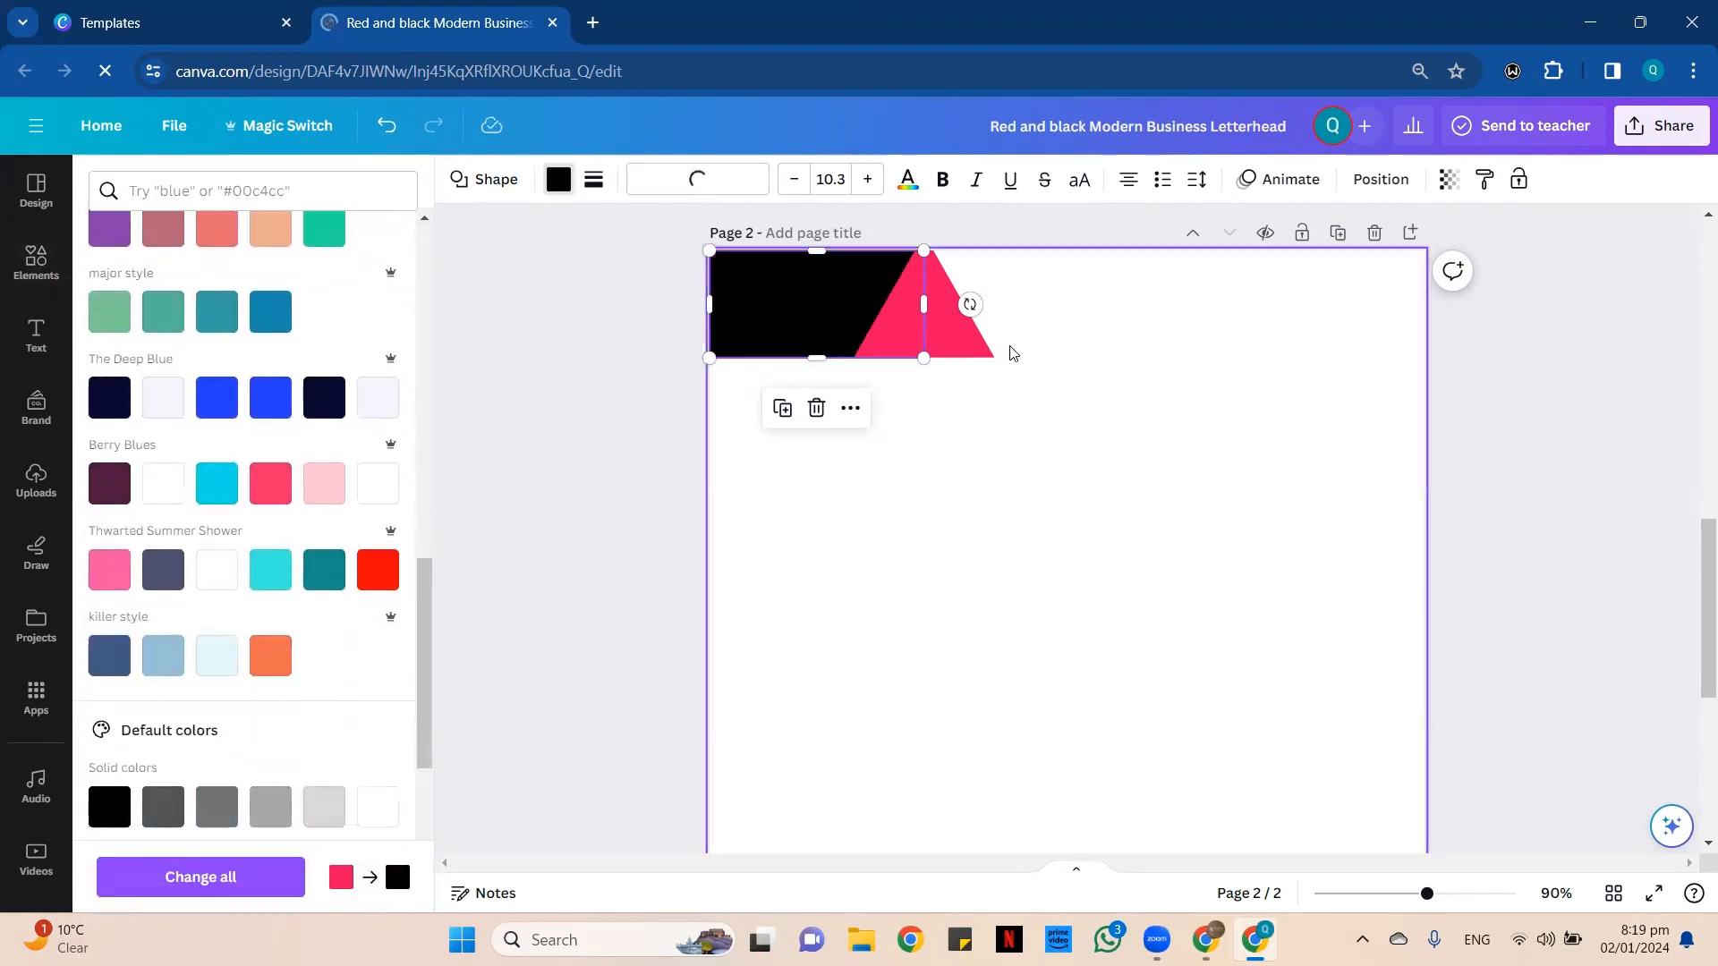
pyautogui.click(967, 341)
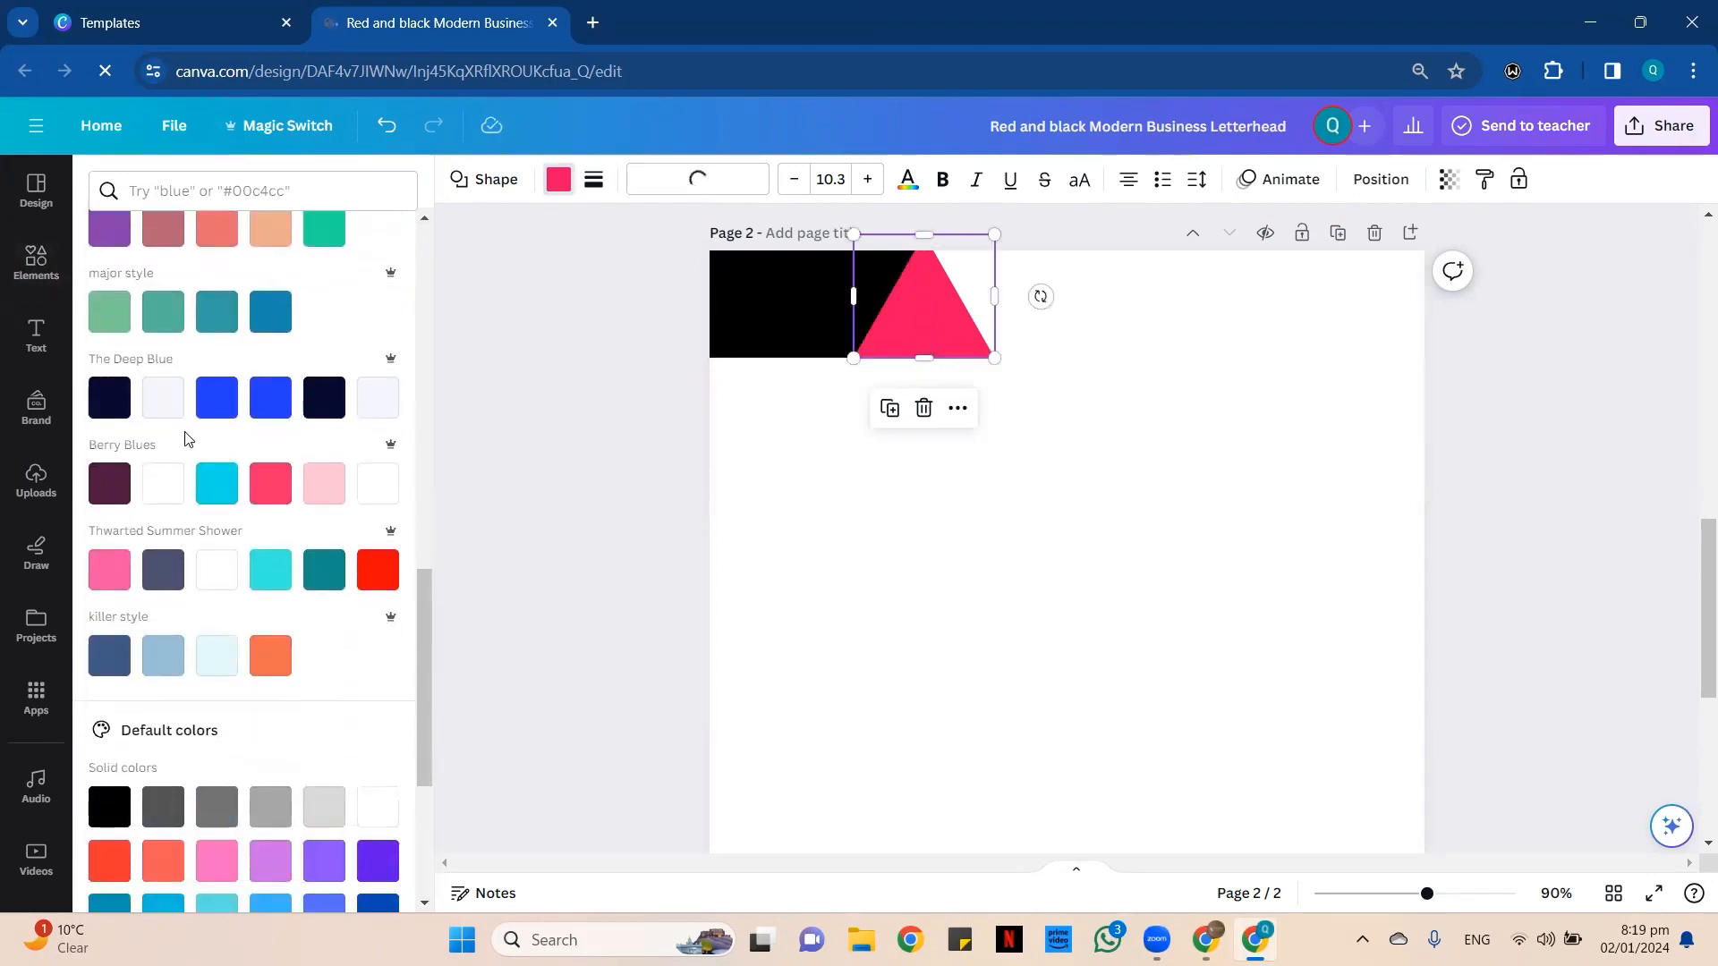
pyautogui.scroll(-1, 191, 434)
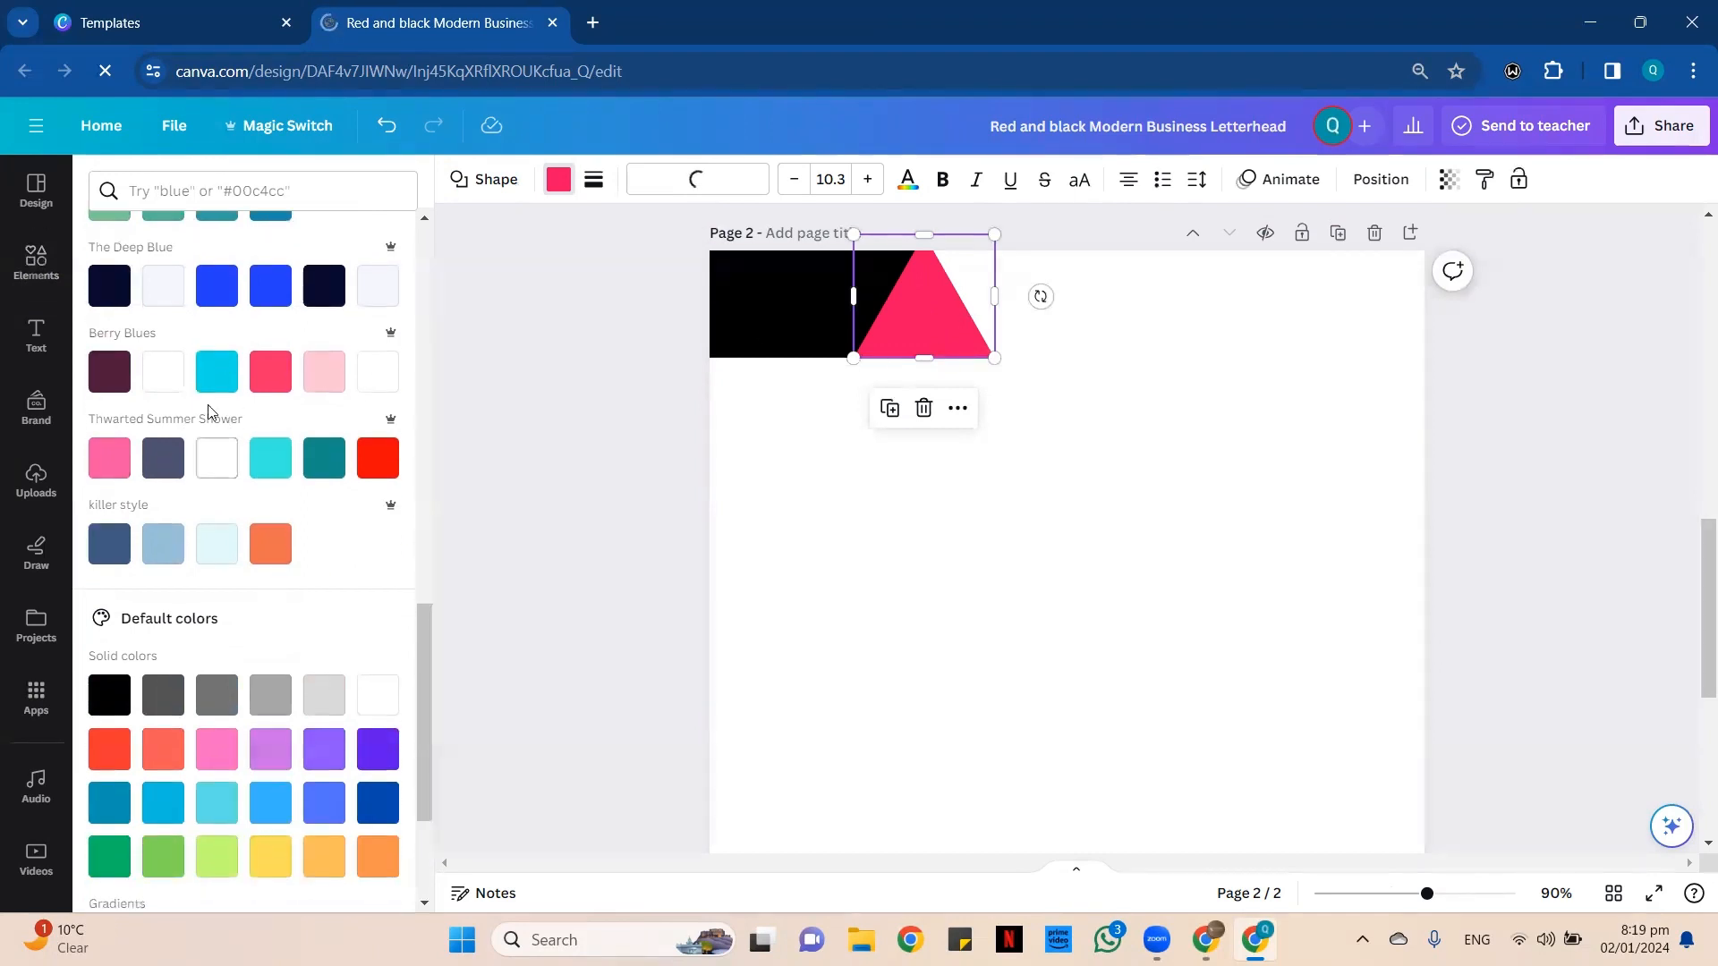
pyautogui.scroll(-3, 208, 412)
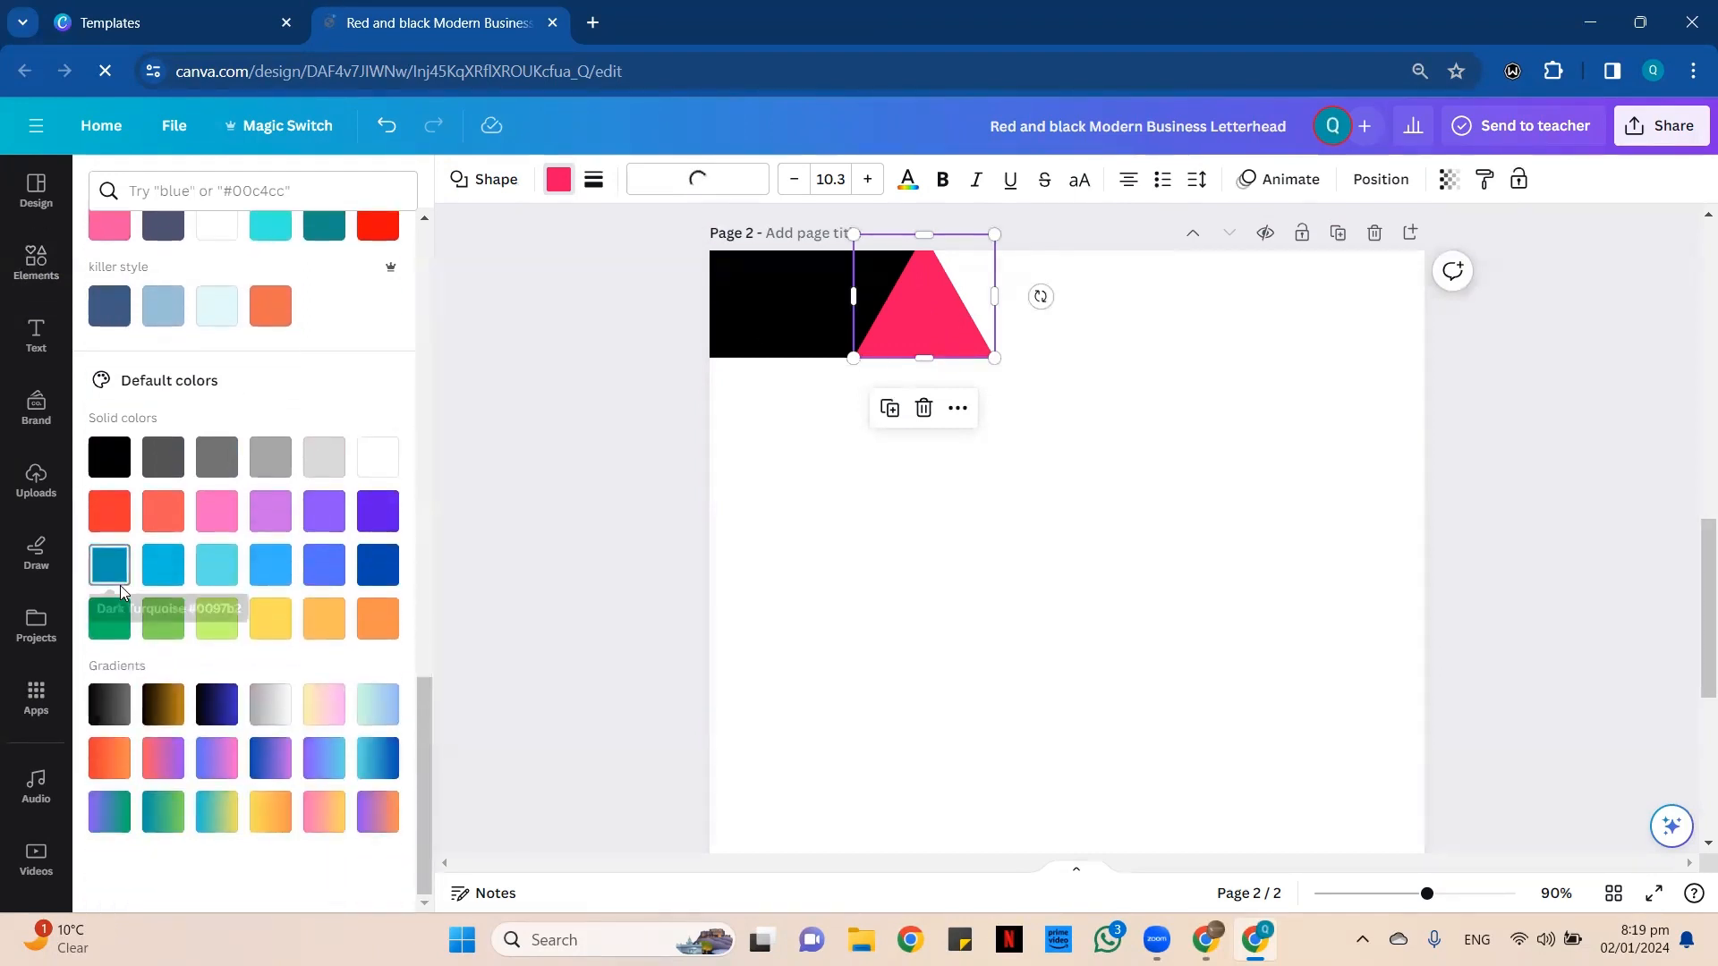
pyautogui.click(109, 564)
# Fill the triangle with black to match the rectangle.
pyautogui.scroll(6, 240, 351)
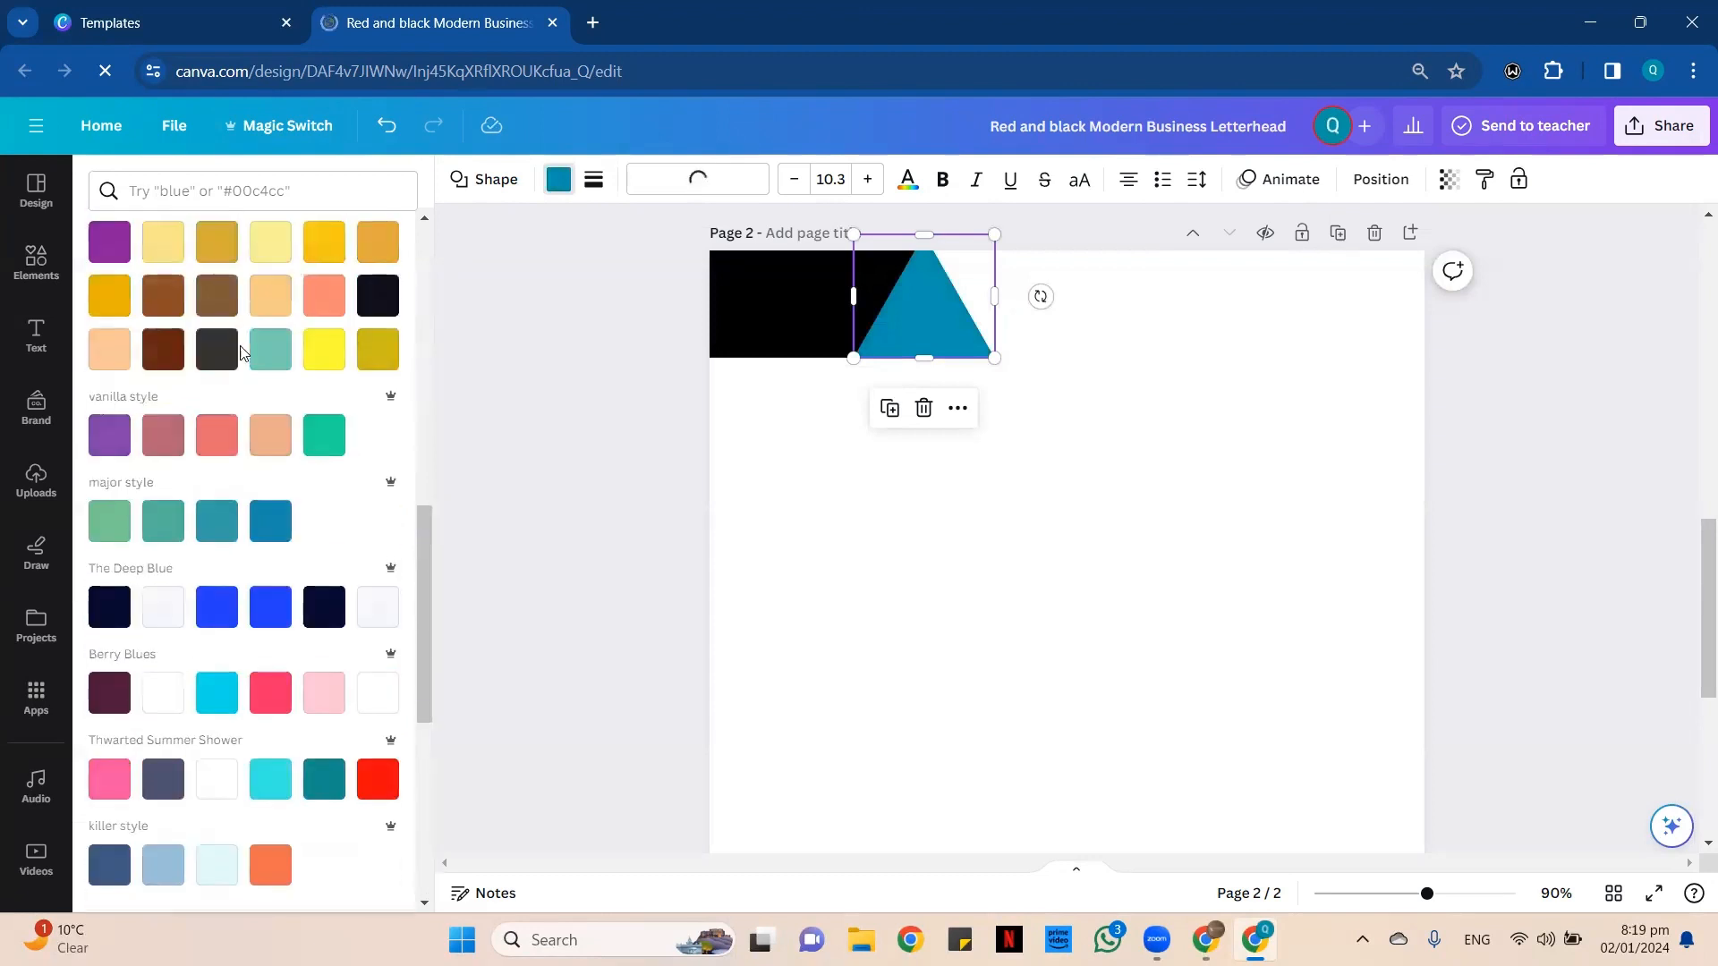
pyautogui.scroll(6, 240, 352)
pyautogui.click(225, 301)
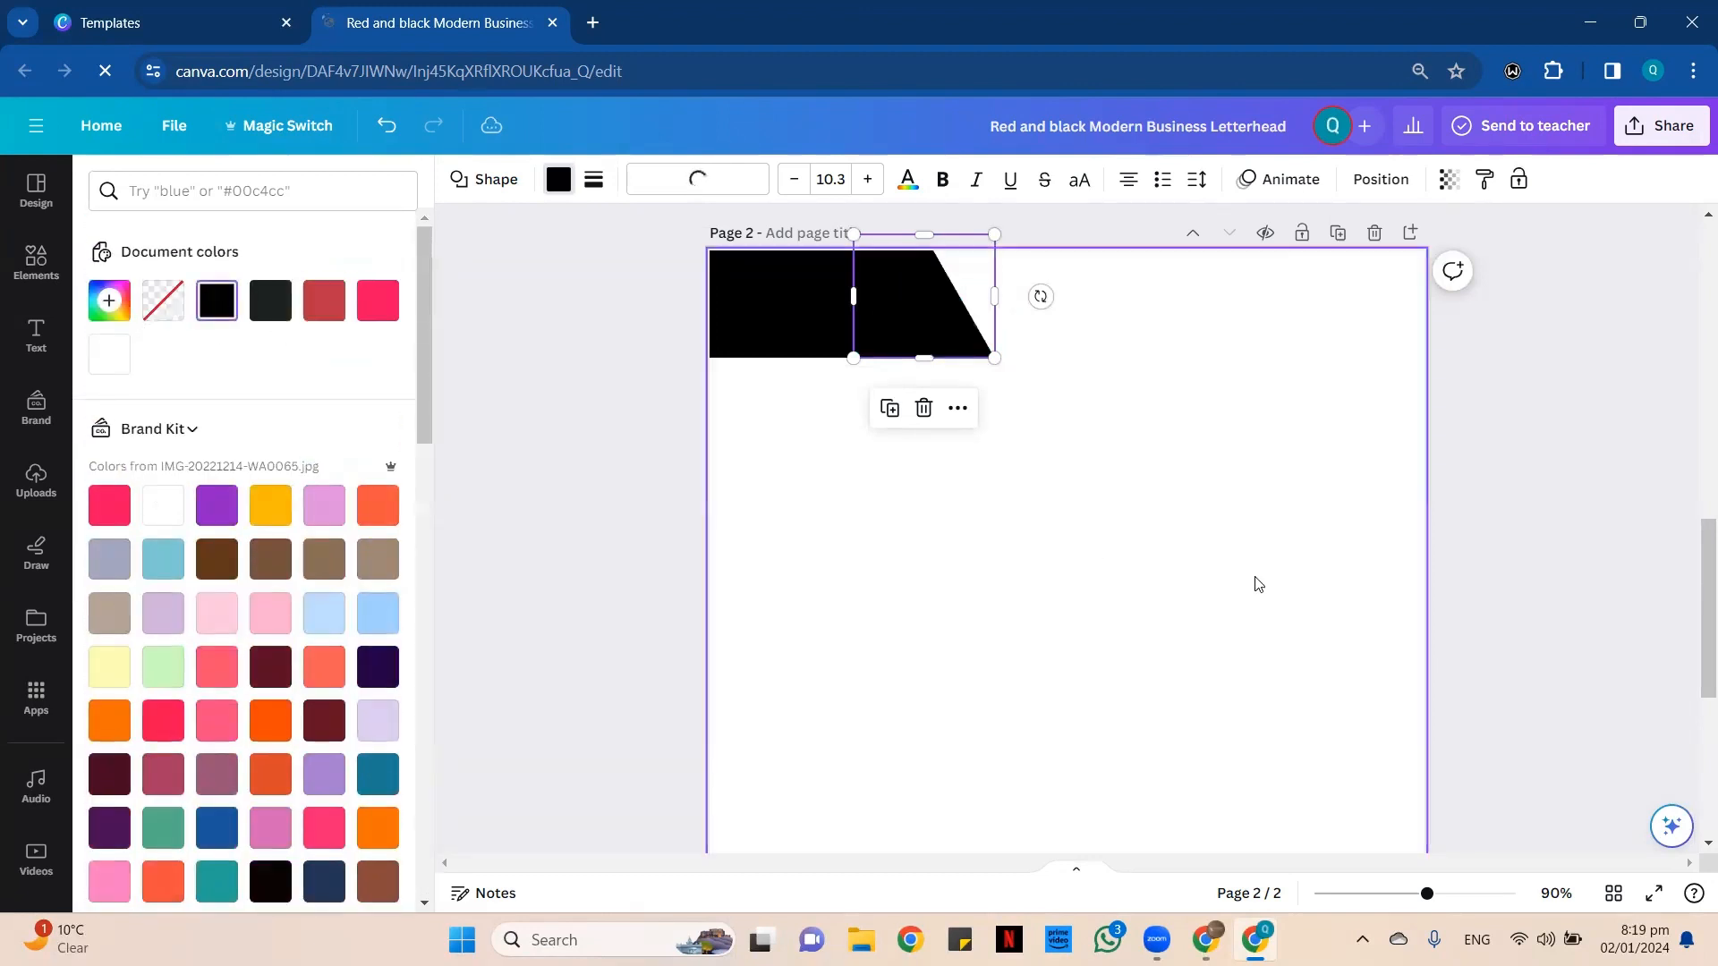
# Group the black rectangle and triangle into a single header shape.
pyautogui.click(993, 433)
pyautogui.moveTo(954, 416); pyautogui.dragTo(792, 315)
pyautogui.click(801, 409)
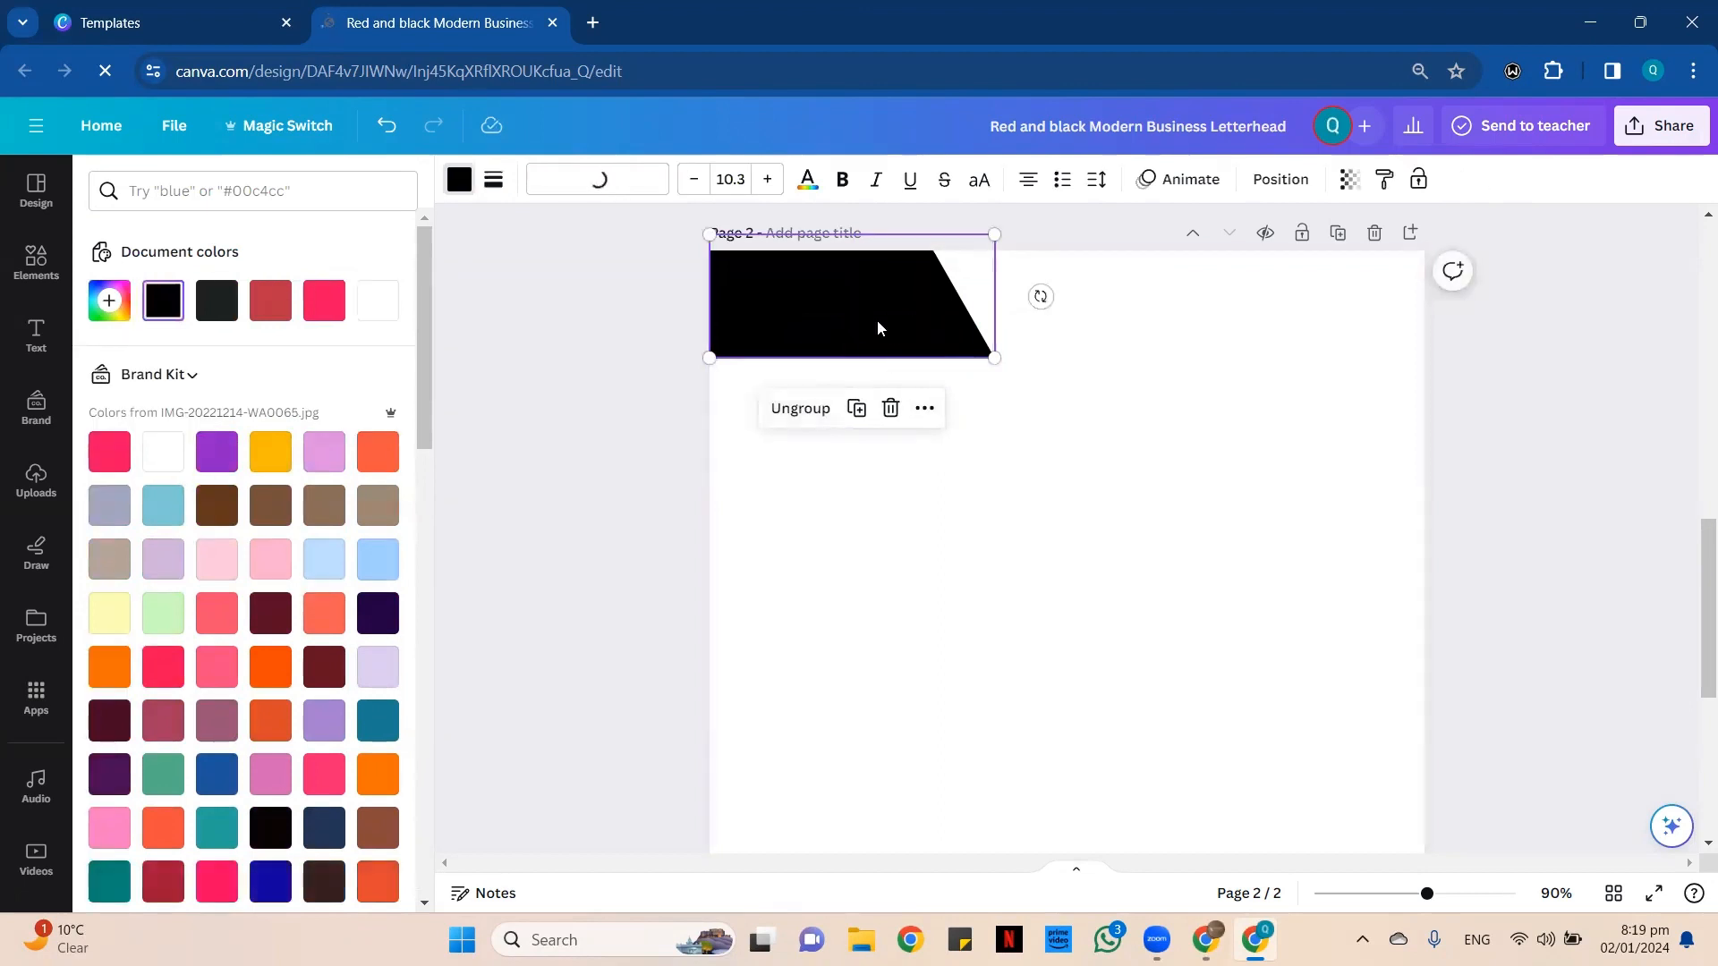
# Duplicate the grouped black header shape and place the copy near the page's top-right corner.
pyautogui.click(857, 410)
pyautogui.moveTo(900, 346); pyautogui.dragTo(1131, 299)
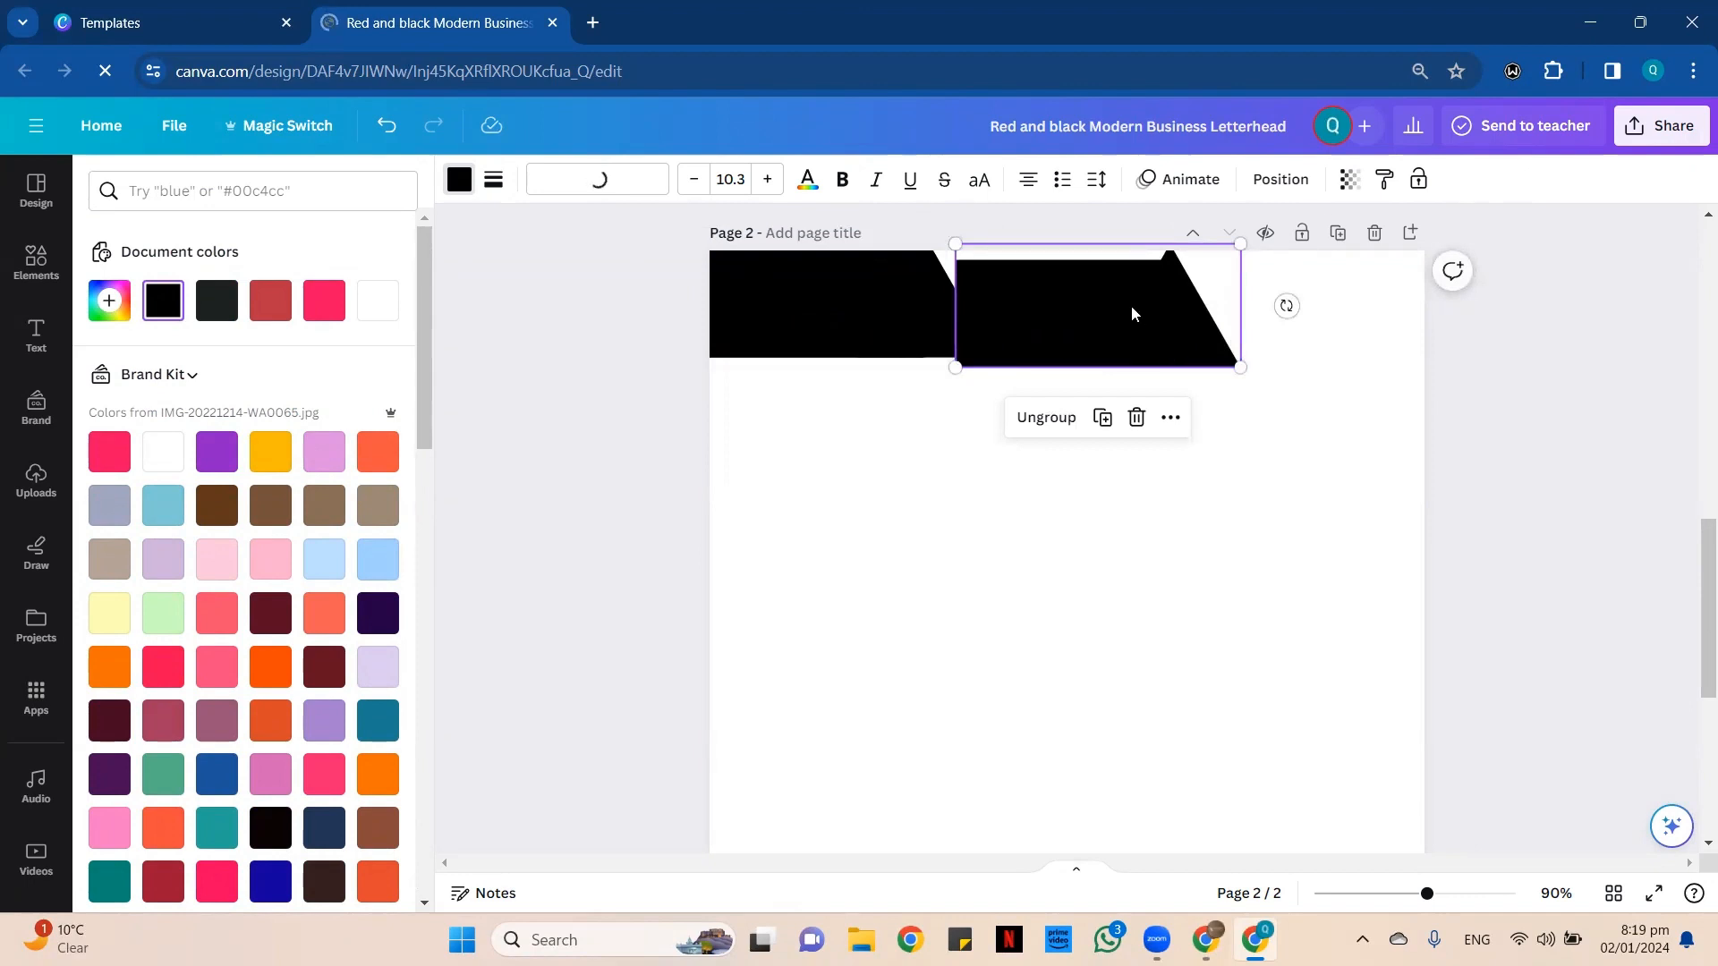
pyautogui.moveTo(1131, 311); pyautogui.dragTo(1205, 310)
pyautogui.click(1220, 502)
# Ungroup the copied header shape, separate its triangle and align its rectangle with the page's top-right corner.
pyautogui.click(1208, 358)
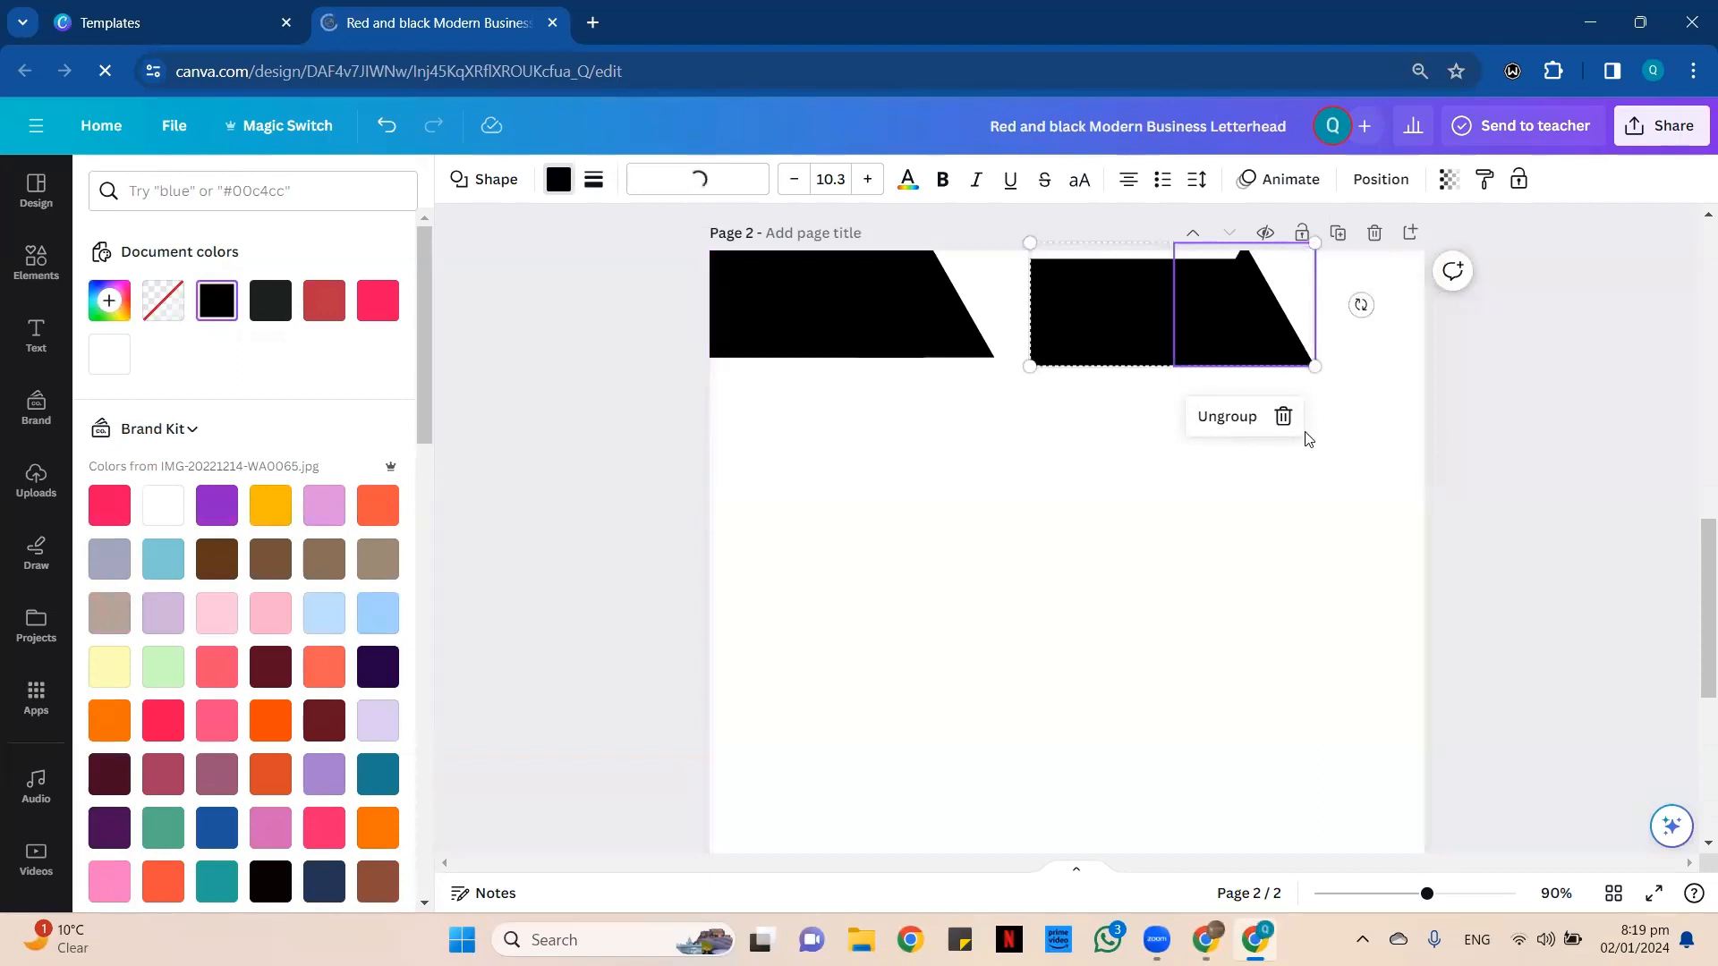
pyautogui.click(1219, 418)
pyautogui.moveTo(1253, 318); pyautogui.dragTo(1083, 307)
pyautogui.moveTo(1199, 319); pyautogui.dragTo(1379, 309)
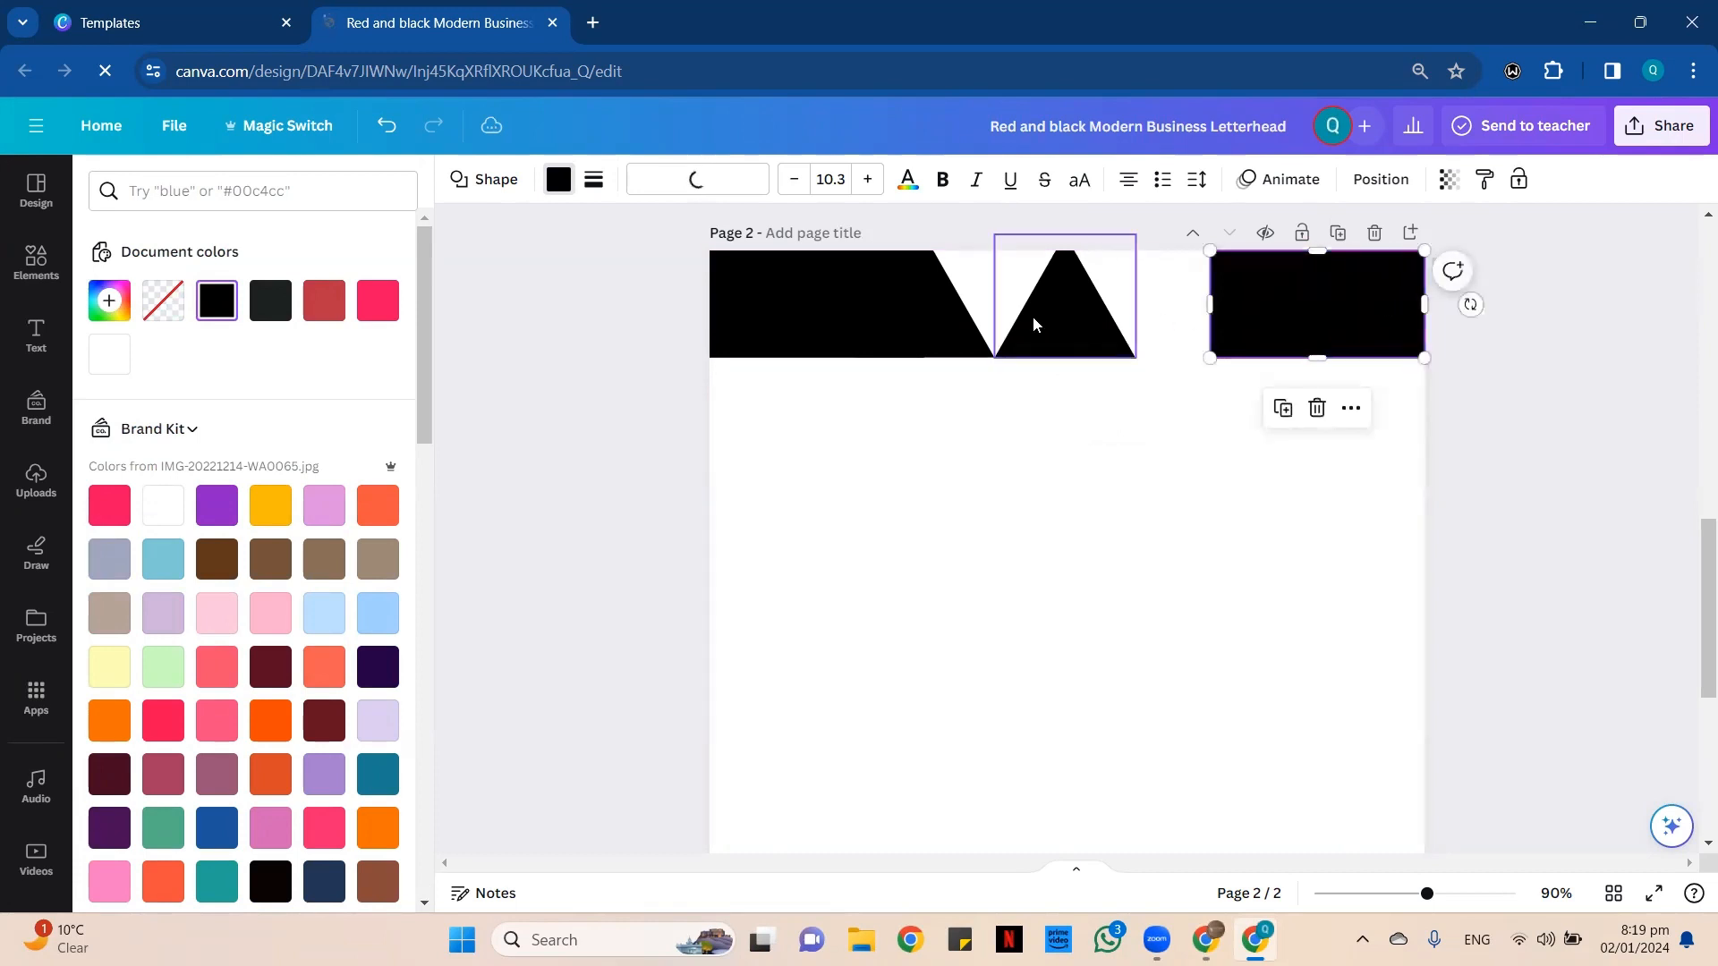
# Replace the copied upright triangle with an inverted one, scaled to the rectangle's height and placed at the top-right rectangle's left end.
pyautogui.moveTo(1070, 324); pyautogui.dragTo(1203, 325)
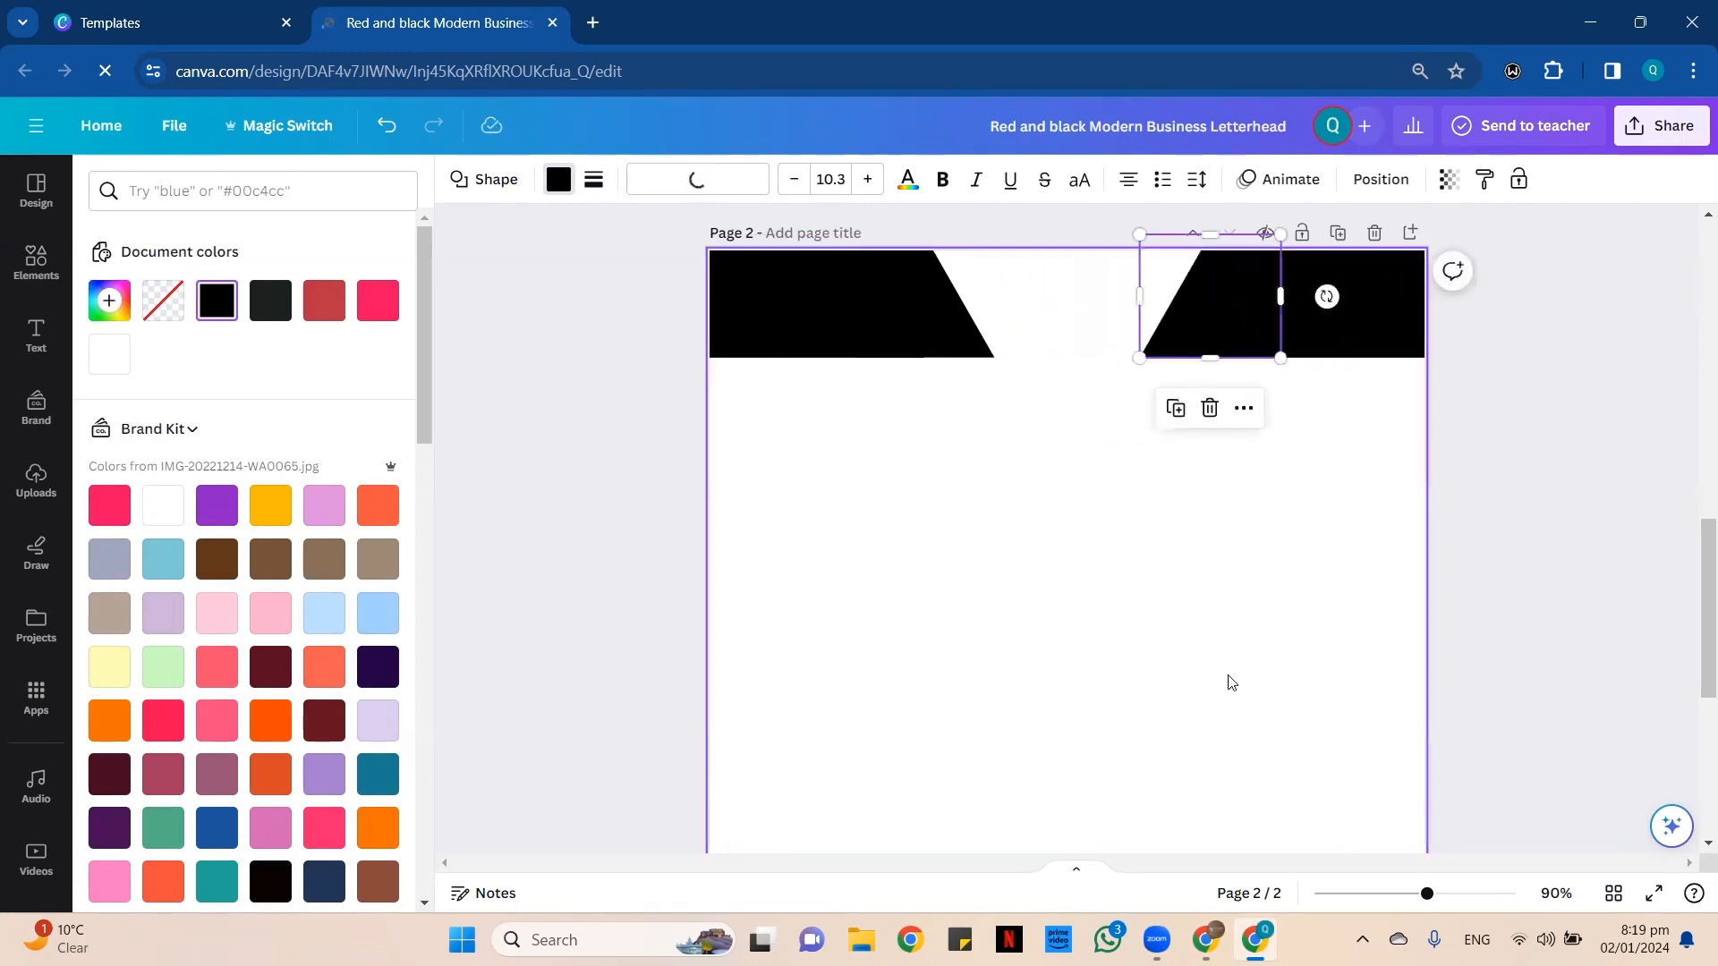
pyautogui.press('Delete')
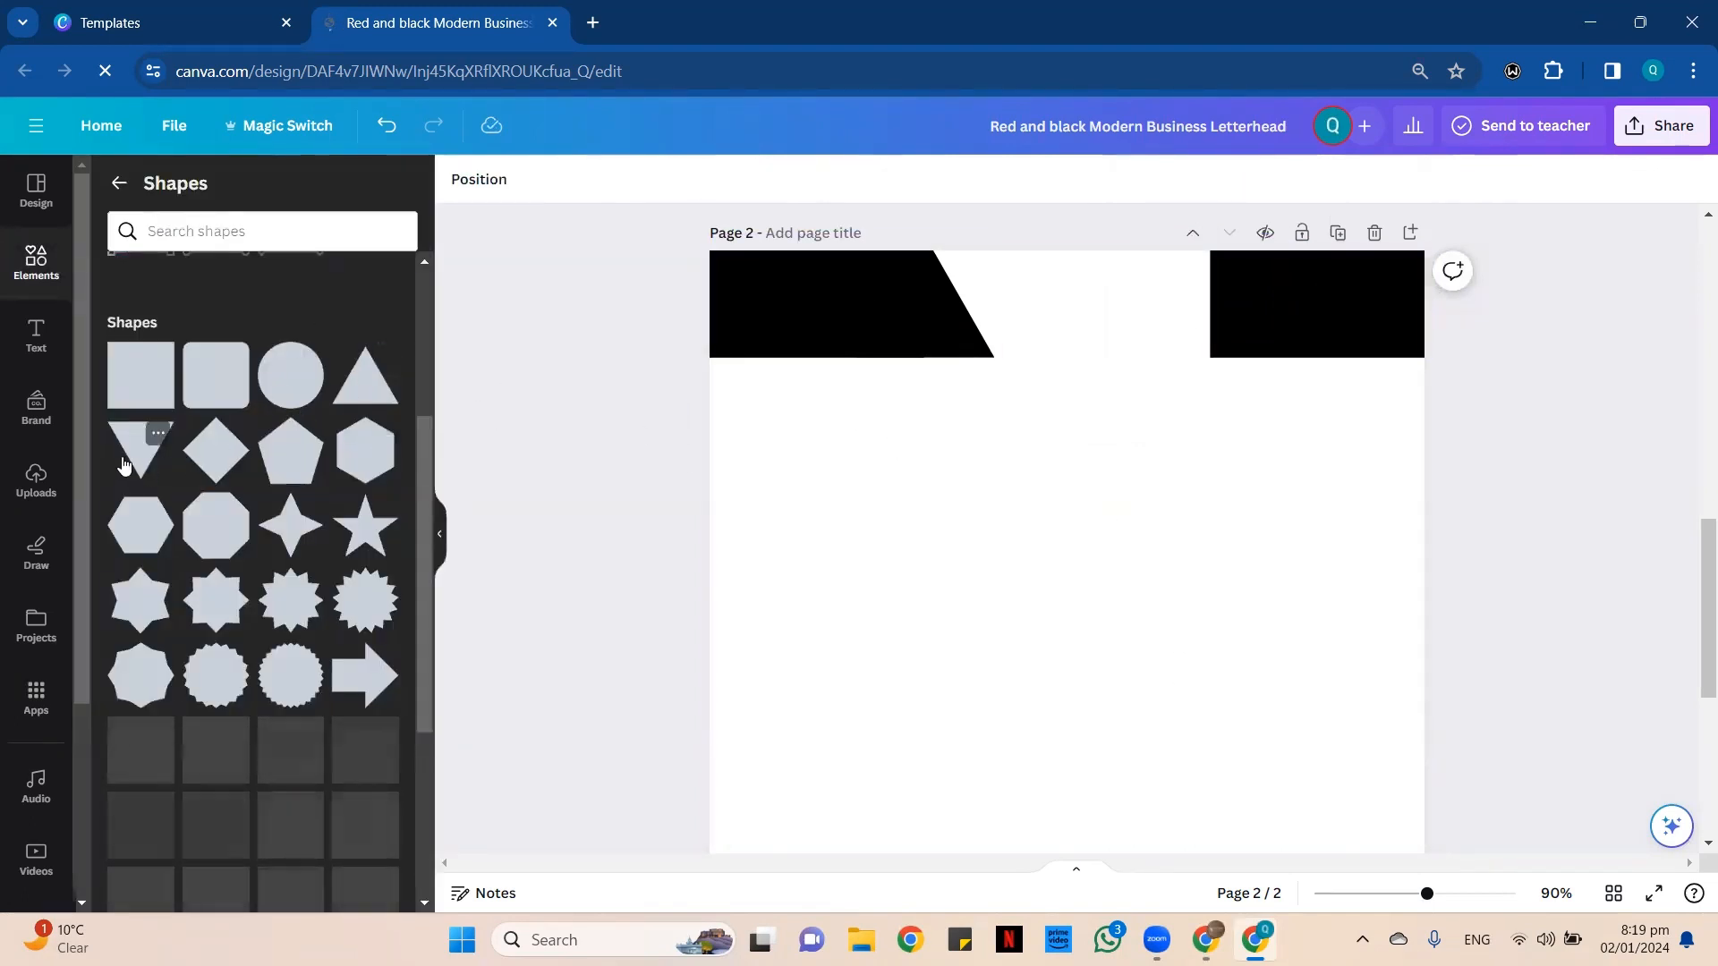
pyautogui.click(165, 457)
pyautogui.moveTo(1112, 797); pyautogui.dragTo(1144, 343)
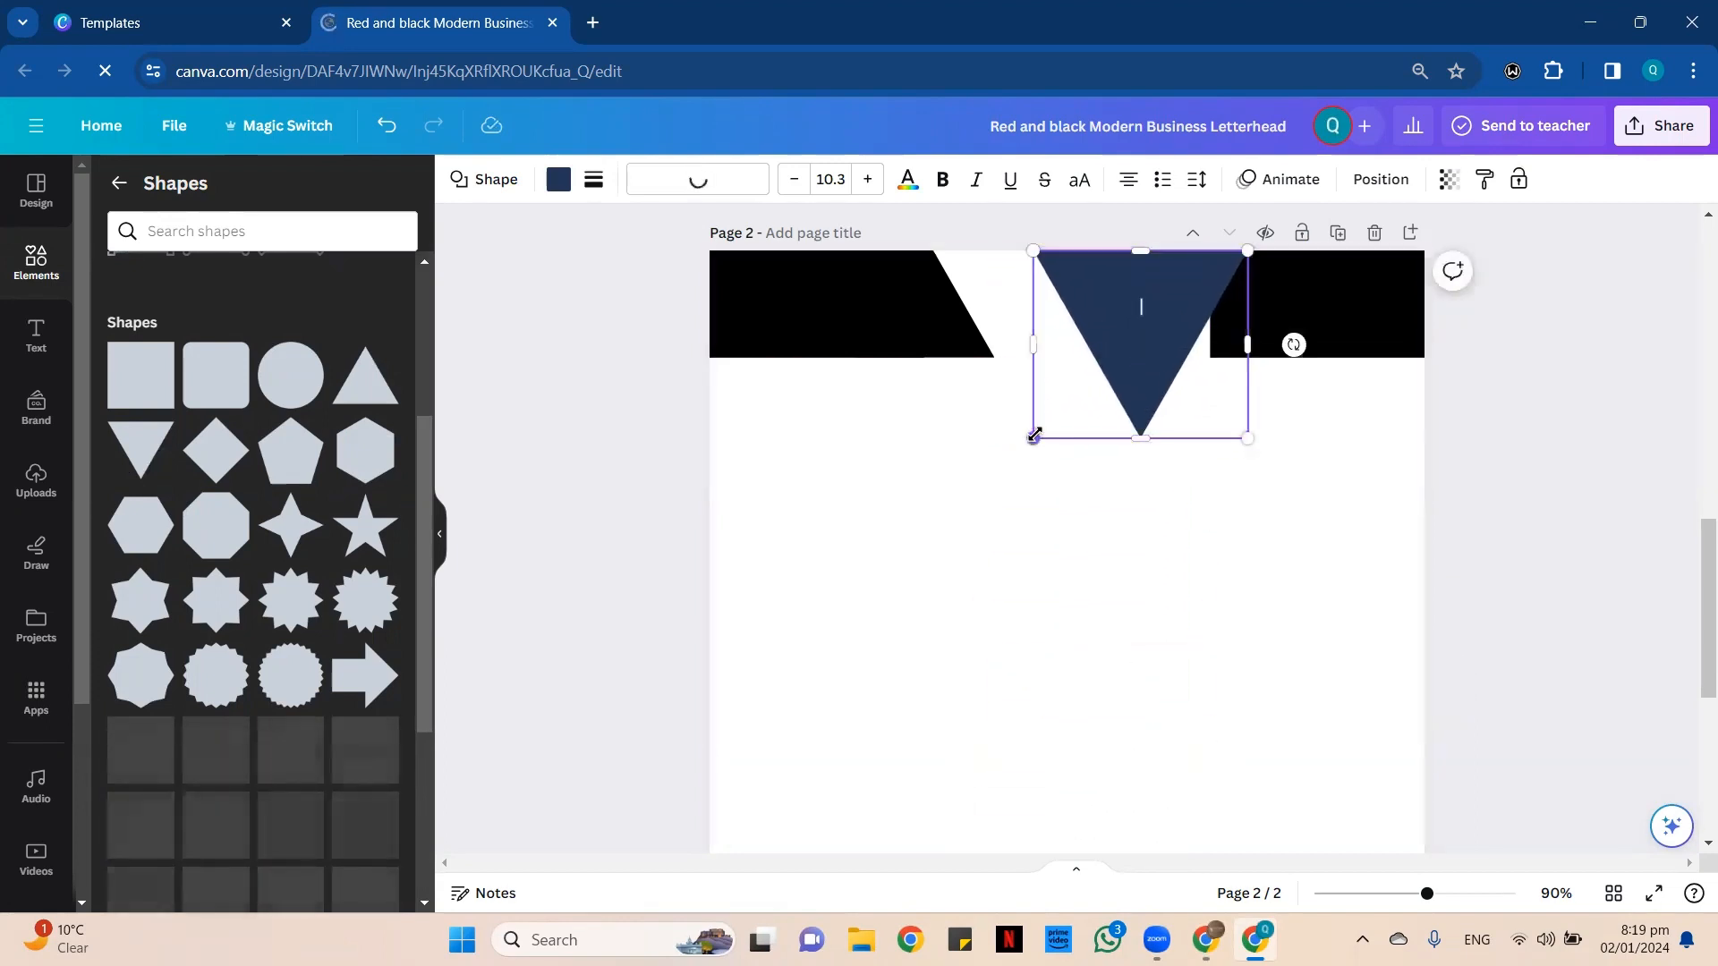
pyautogui.moveTo(1033, 437); pyautogui.dragTo(1139, 357)
pyautogui.moveTo(1226, 306); pyautogui.dragTo(1235, 301)
pyautogui.click(1297, 384)
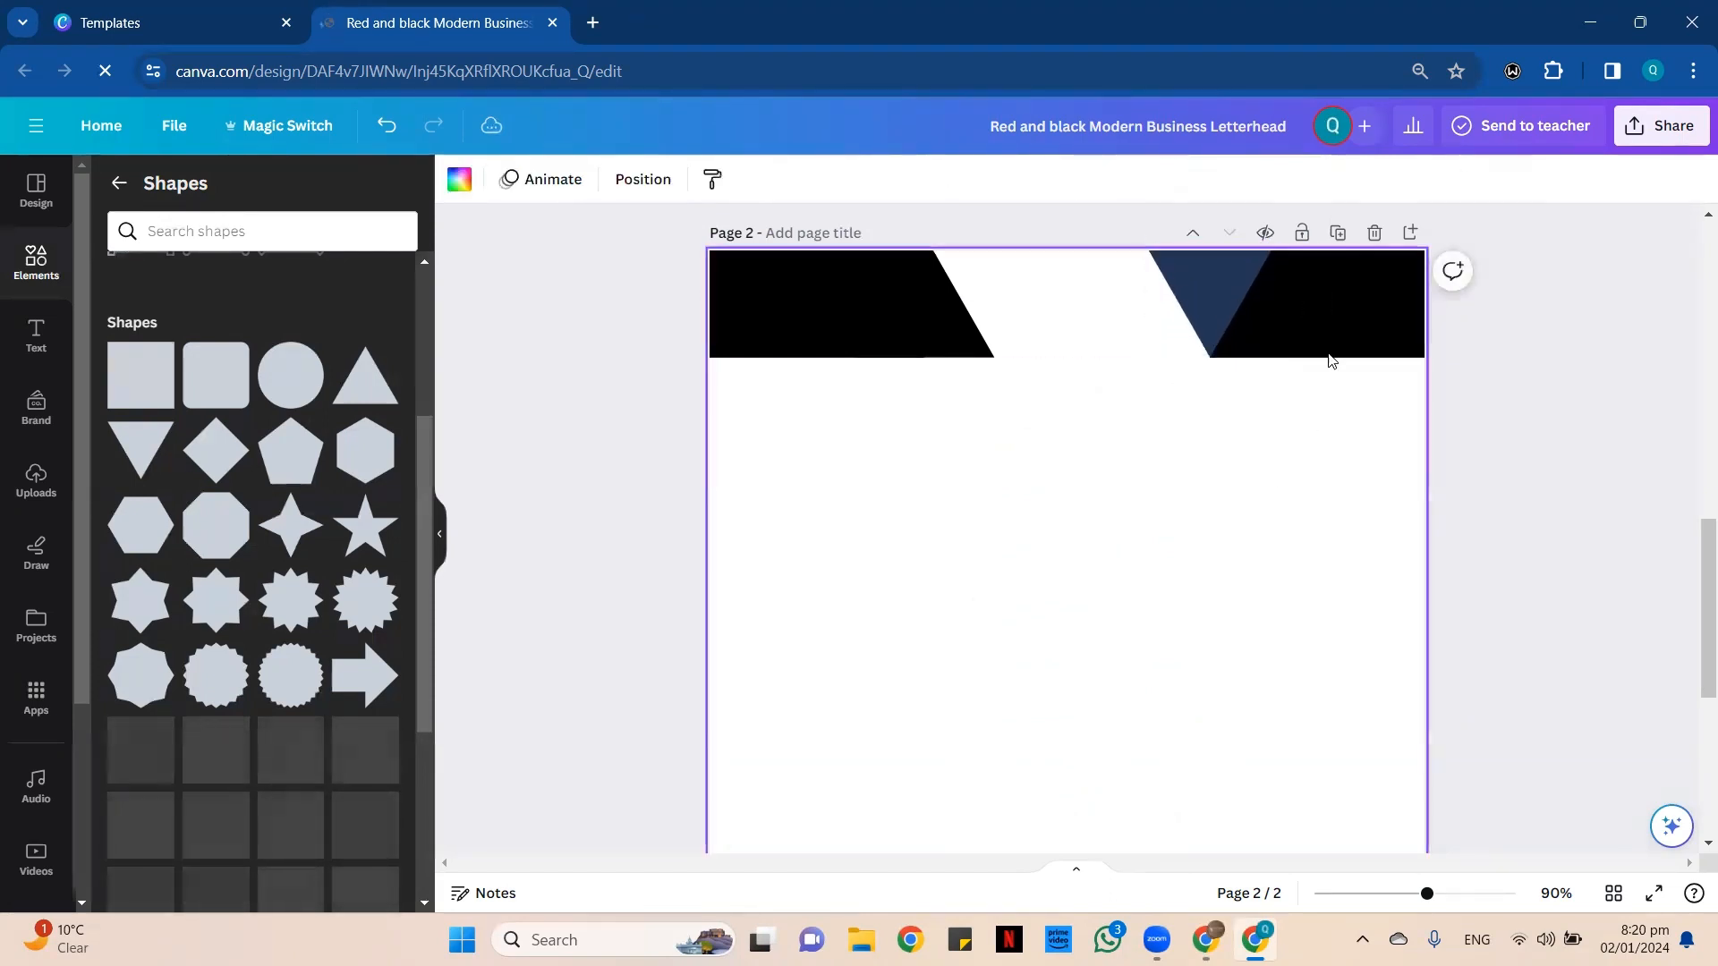
# Recolor the inverted triangle beside the right header rectangle with the custom blue #004E8D.
pyautogui.click(1221, 260)
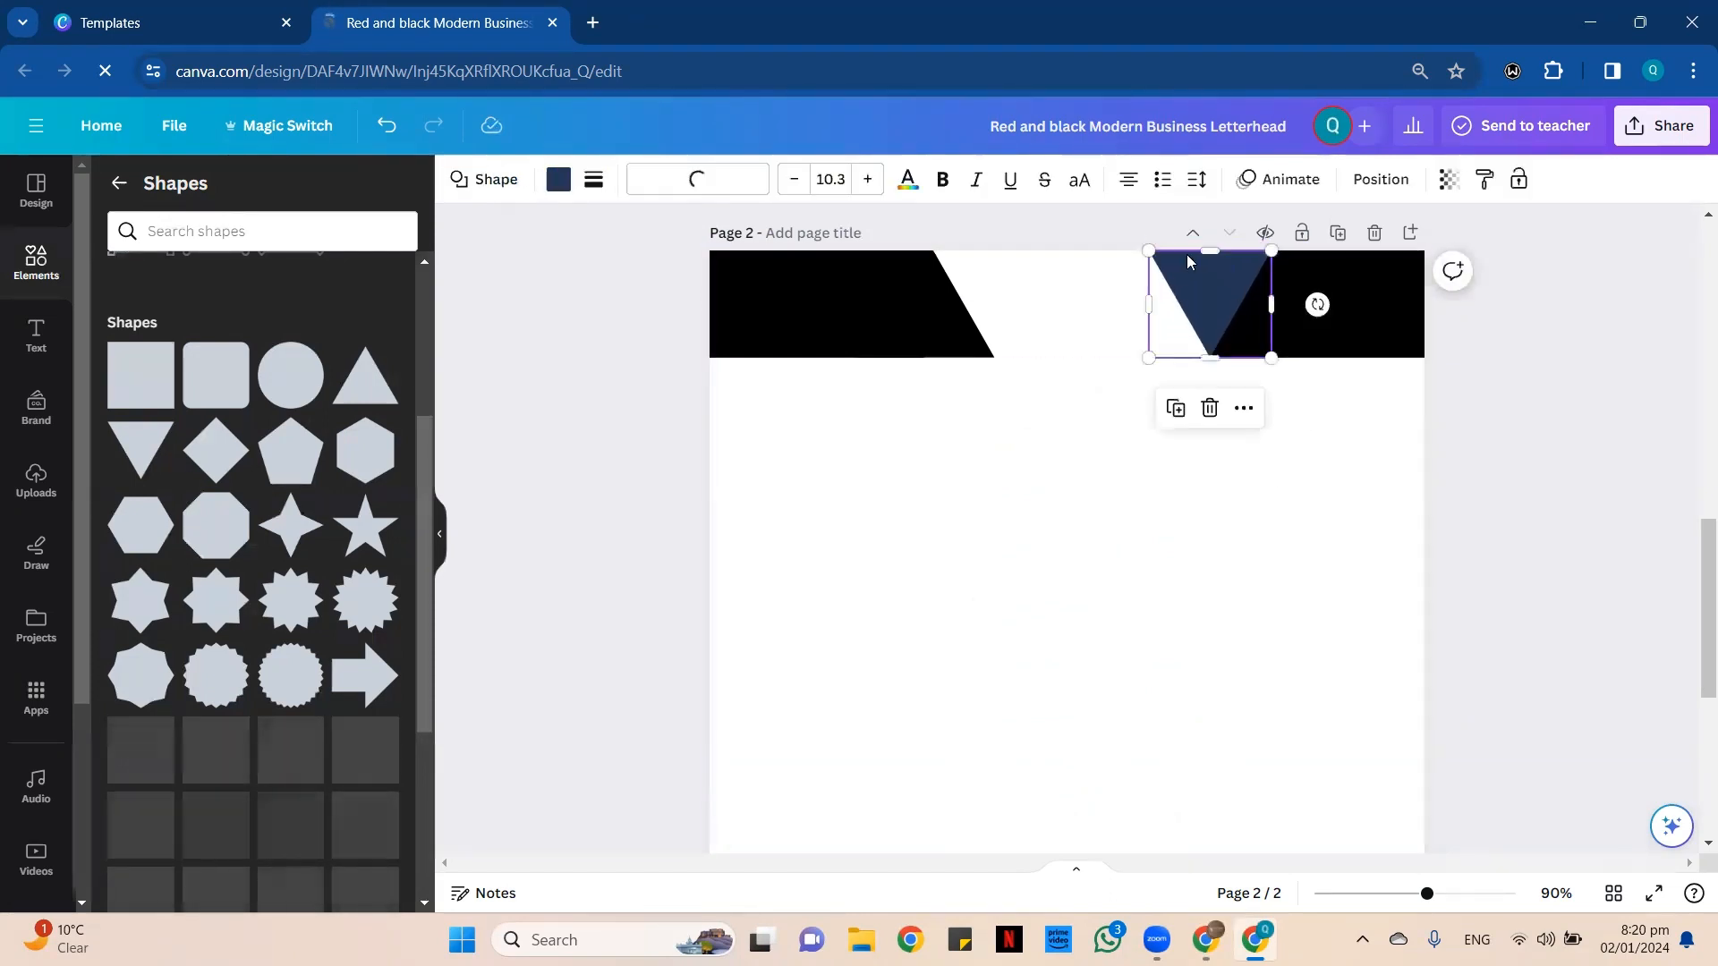
pyautogui.click(557, 183)
pyautogui.scroll(-5, 268, 465)
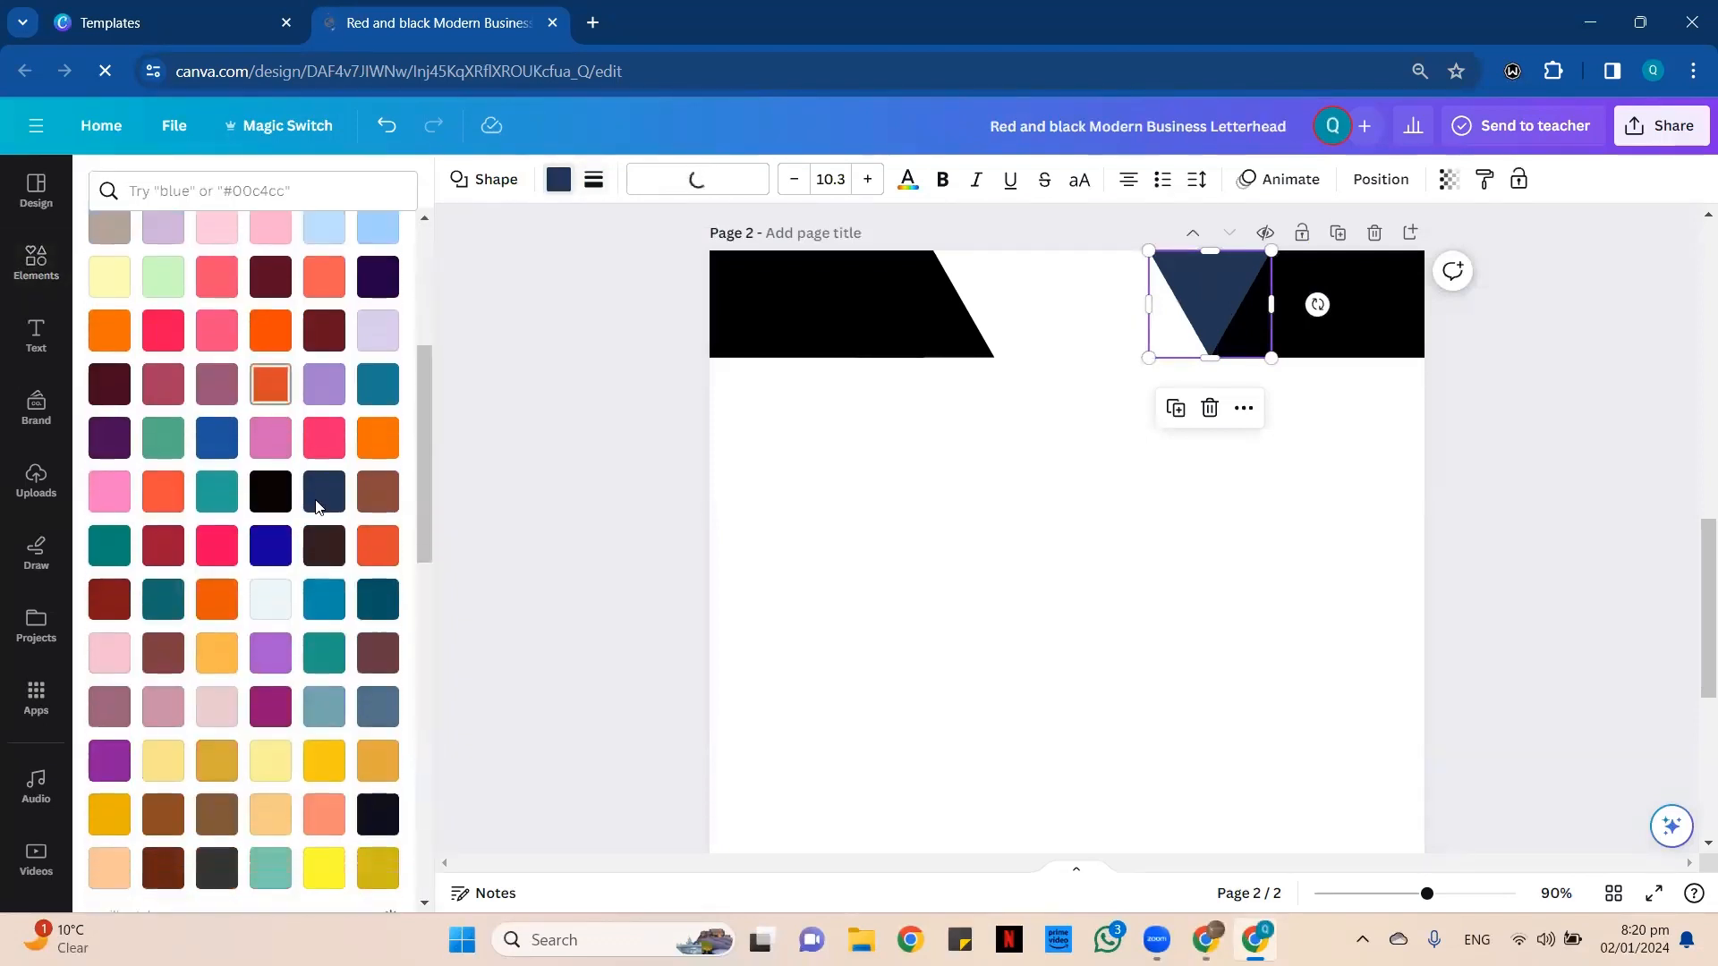
pyautogui.scroll(-3, 327, 743)
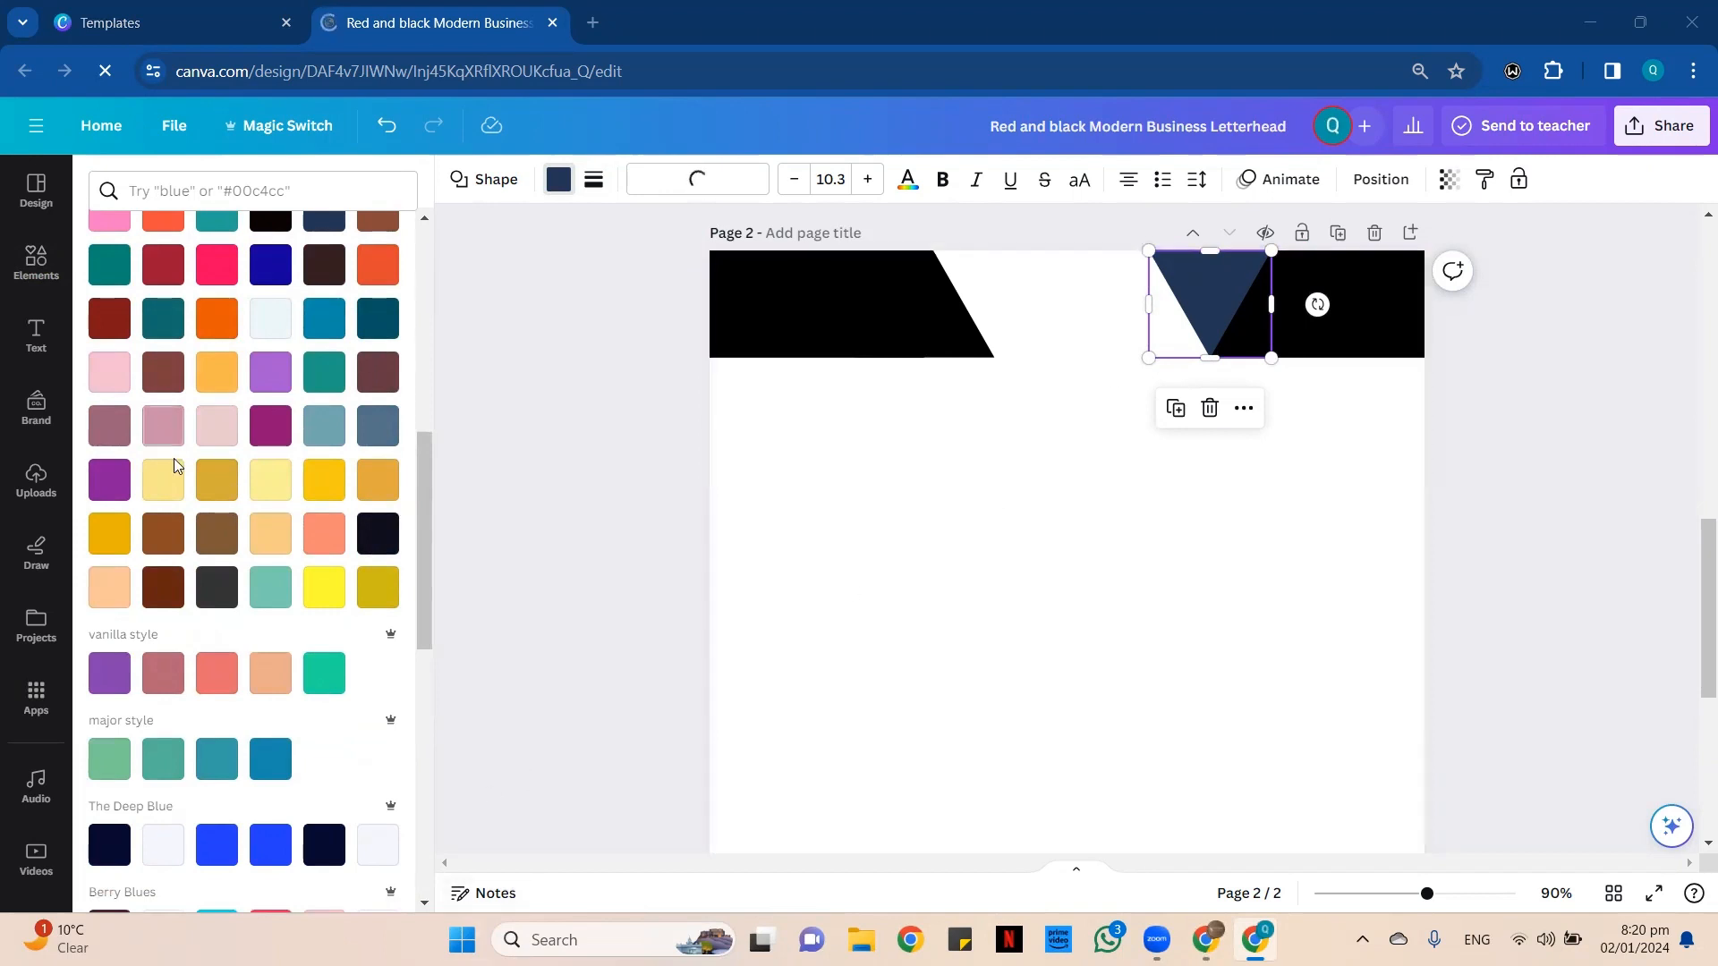
pyautogui.scroll(-10, 176, 465)
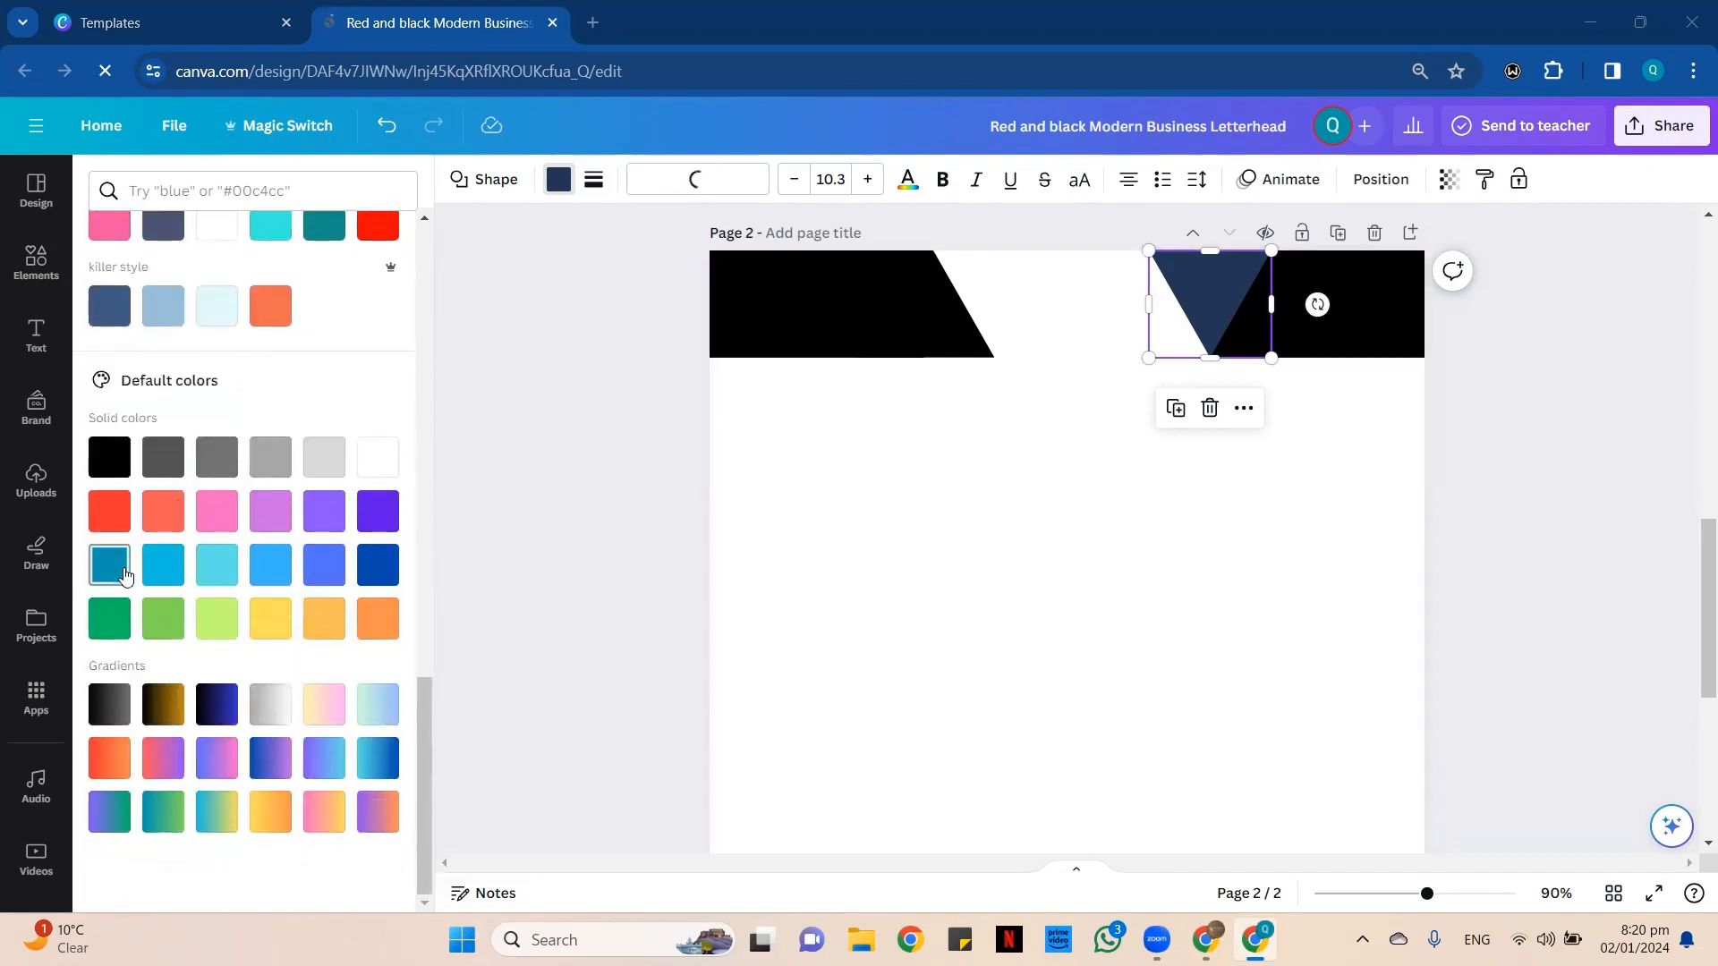
pyautogui.click(109, 565)
pyautogui.scroll(15, 98, 403)
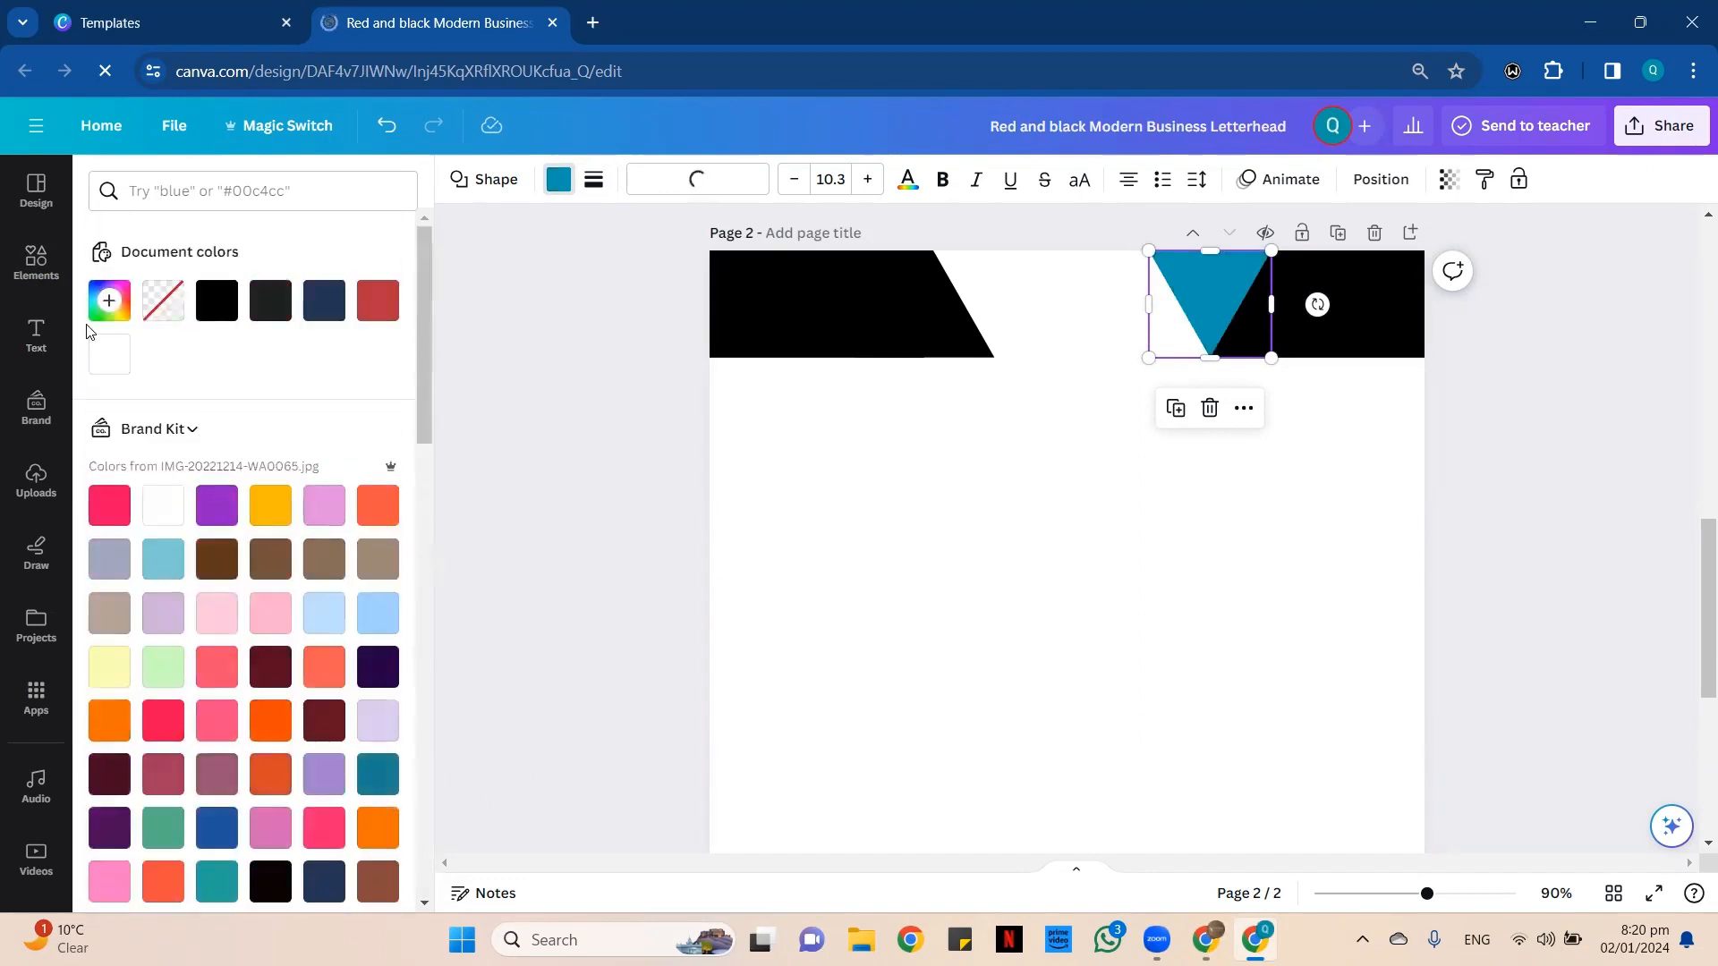
pyautogui.click(106, 303)
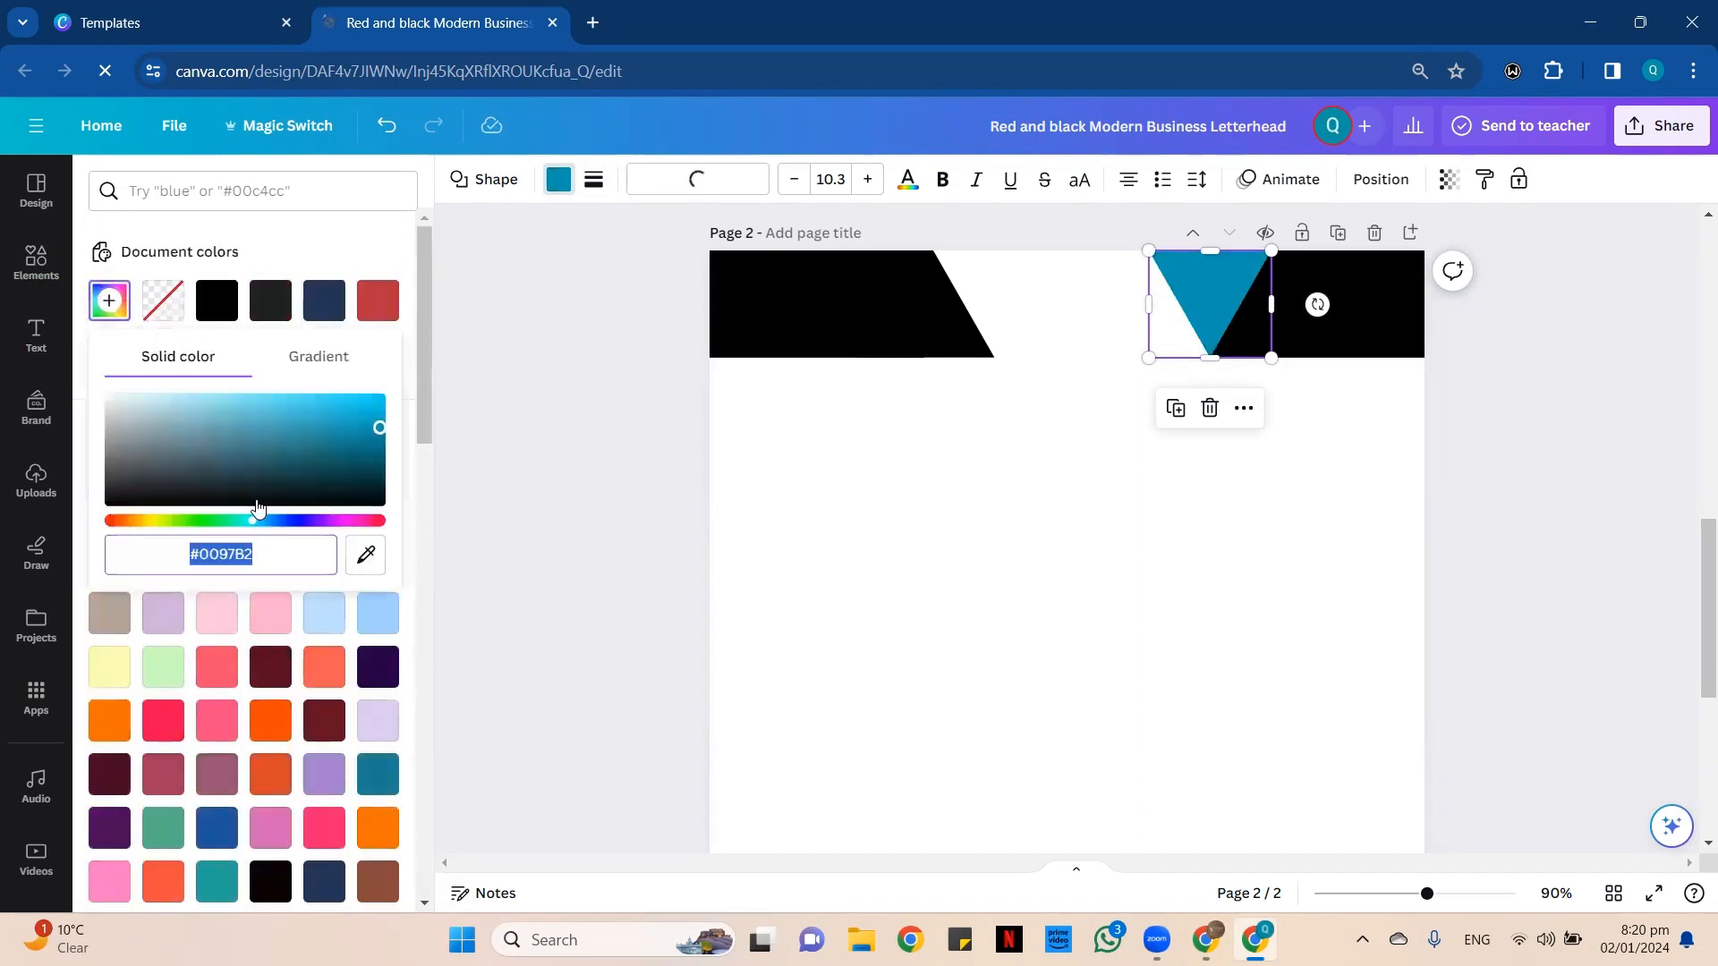
pyautogui.click(273, 520)
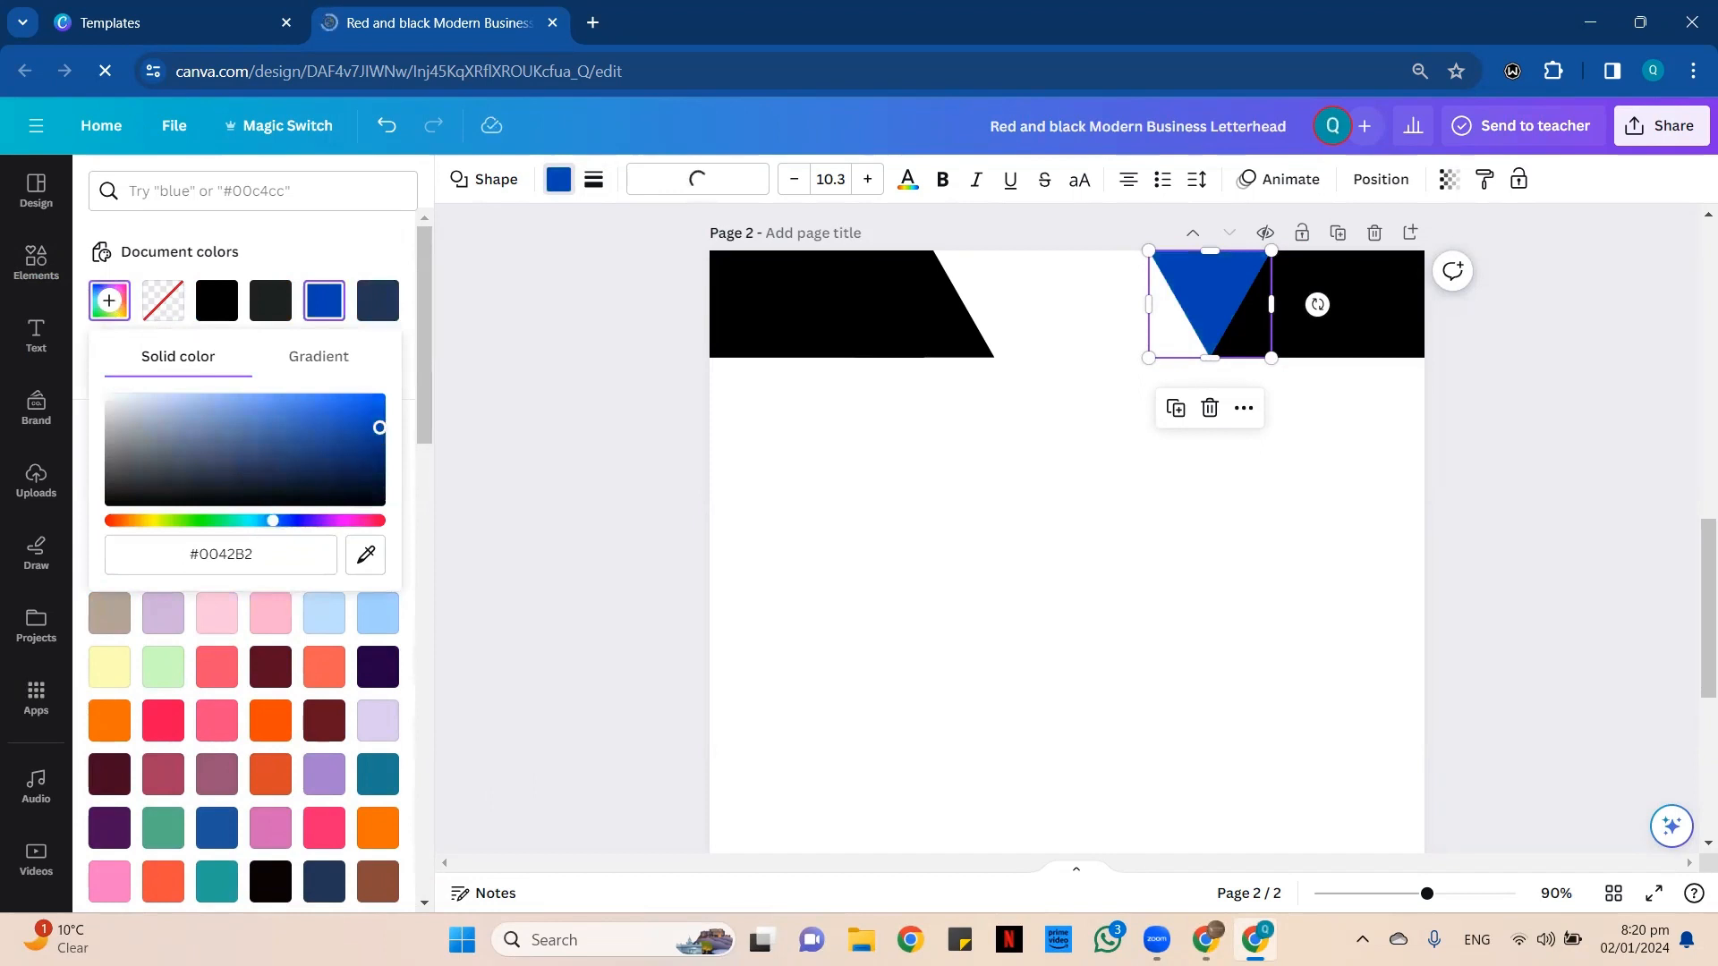
pyautogui.moveTo(379, 428); pyautogui.dragTo(380, 443)
pyautogui.moveTo(278, 528); pyautogui.dragTo(267, 528)
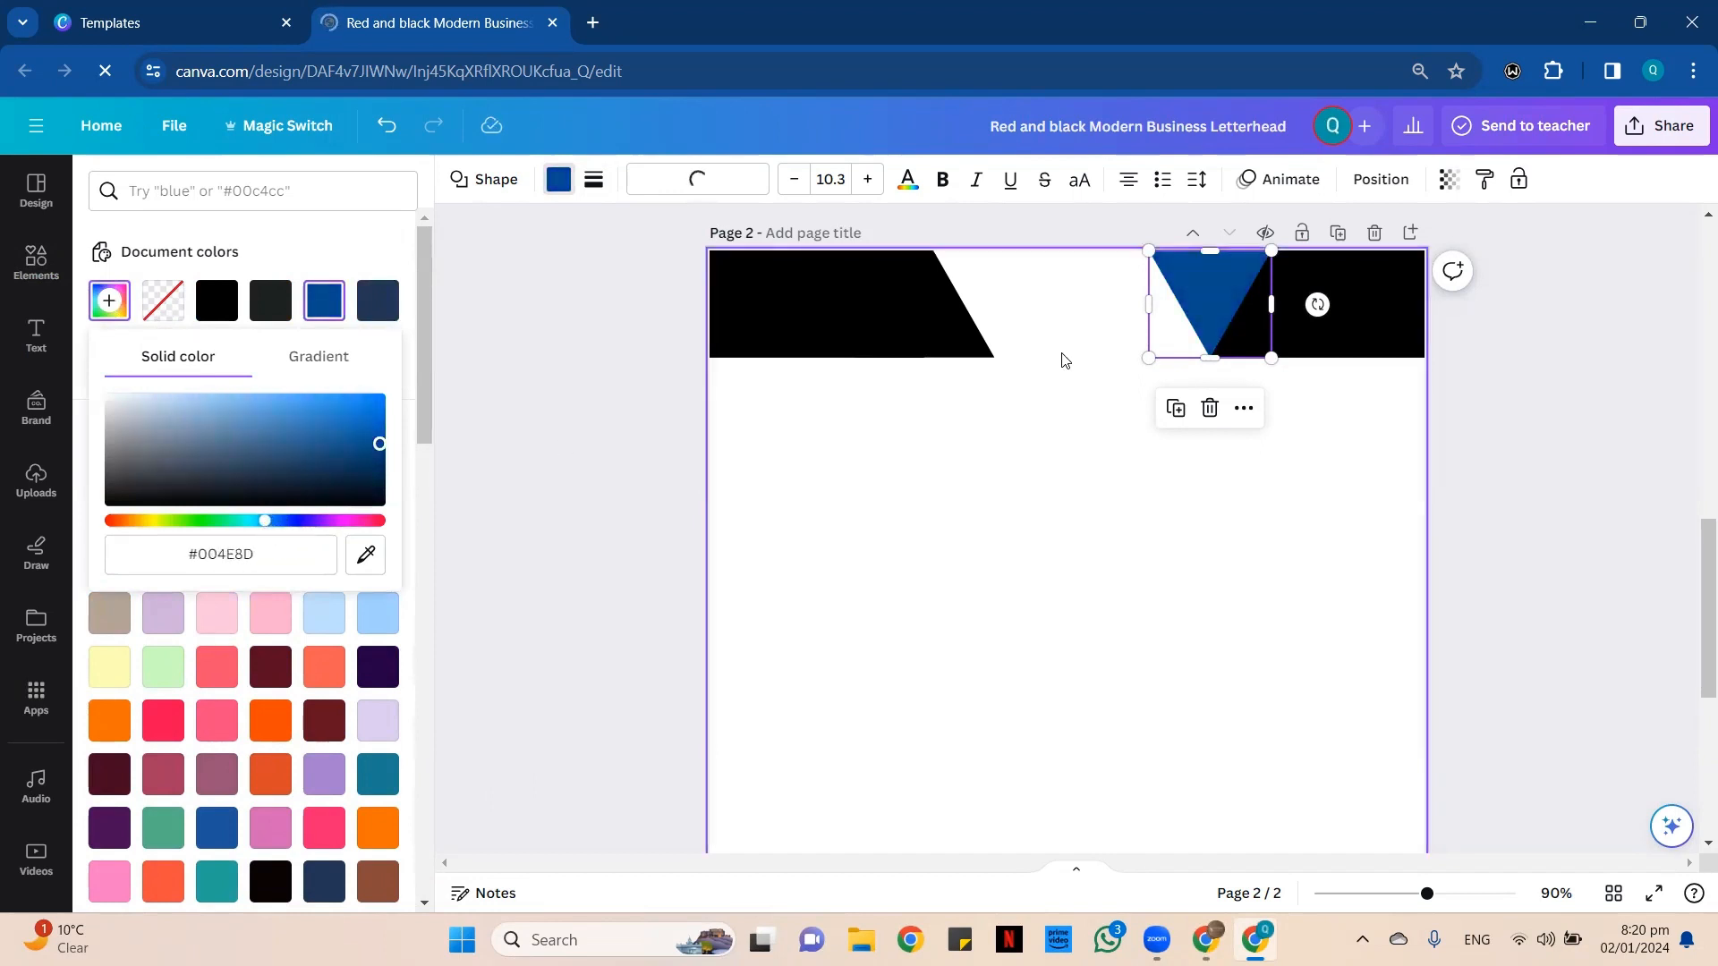
# Fill the right header rectangle with the same dark blue as the adjoining triangle.
pyautogui.click(1343, 313)
pyautogui.click(228, 303)
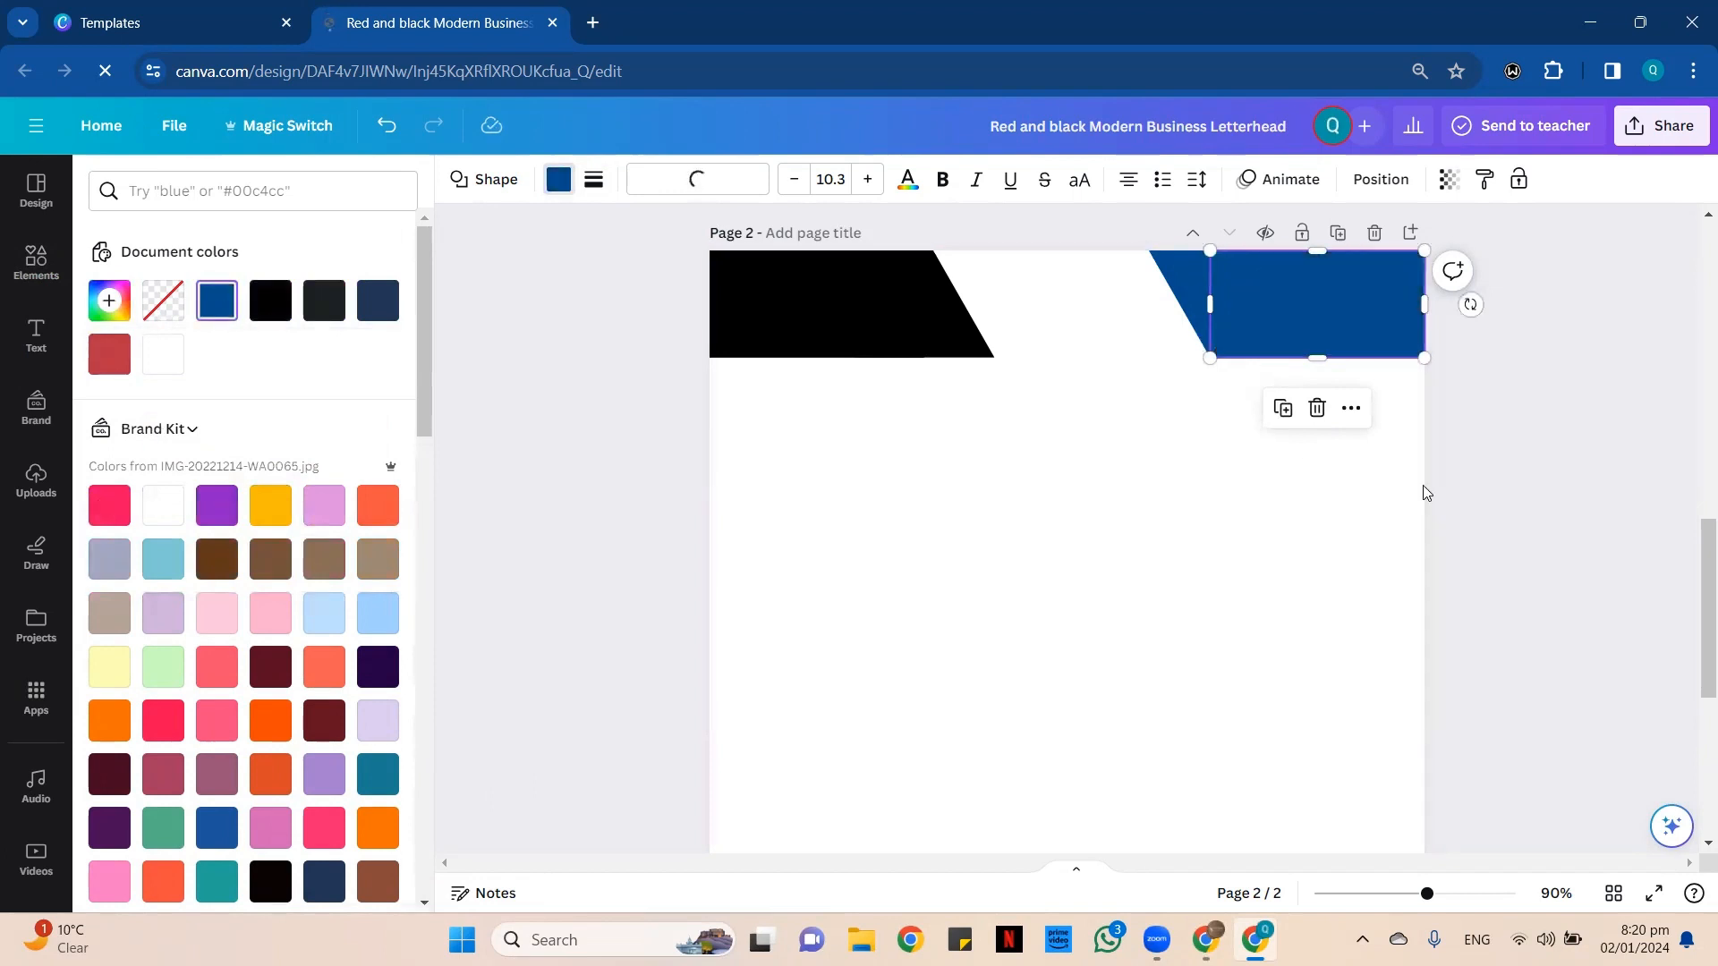
pyautogui.click(1260, 419)
# Move the blue triangle left toward the black shape and widen the blue rectangle to meet the triangle's lower tip.
pyautogui.moveTo(1109, 330); pyautogui.dragTo(1382, 332)
pyautogui.click(1204, 323)
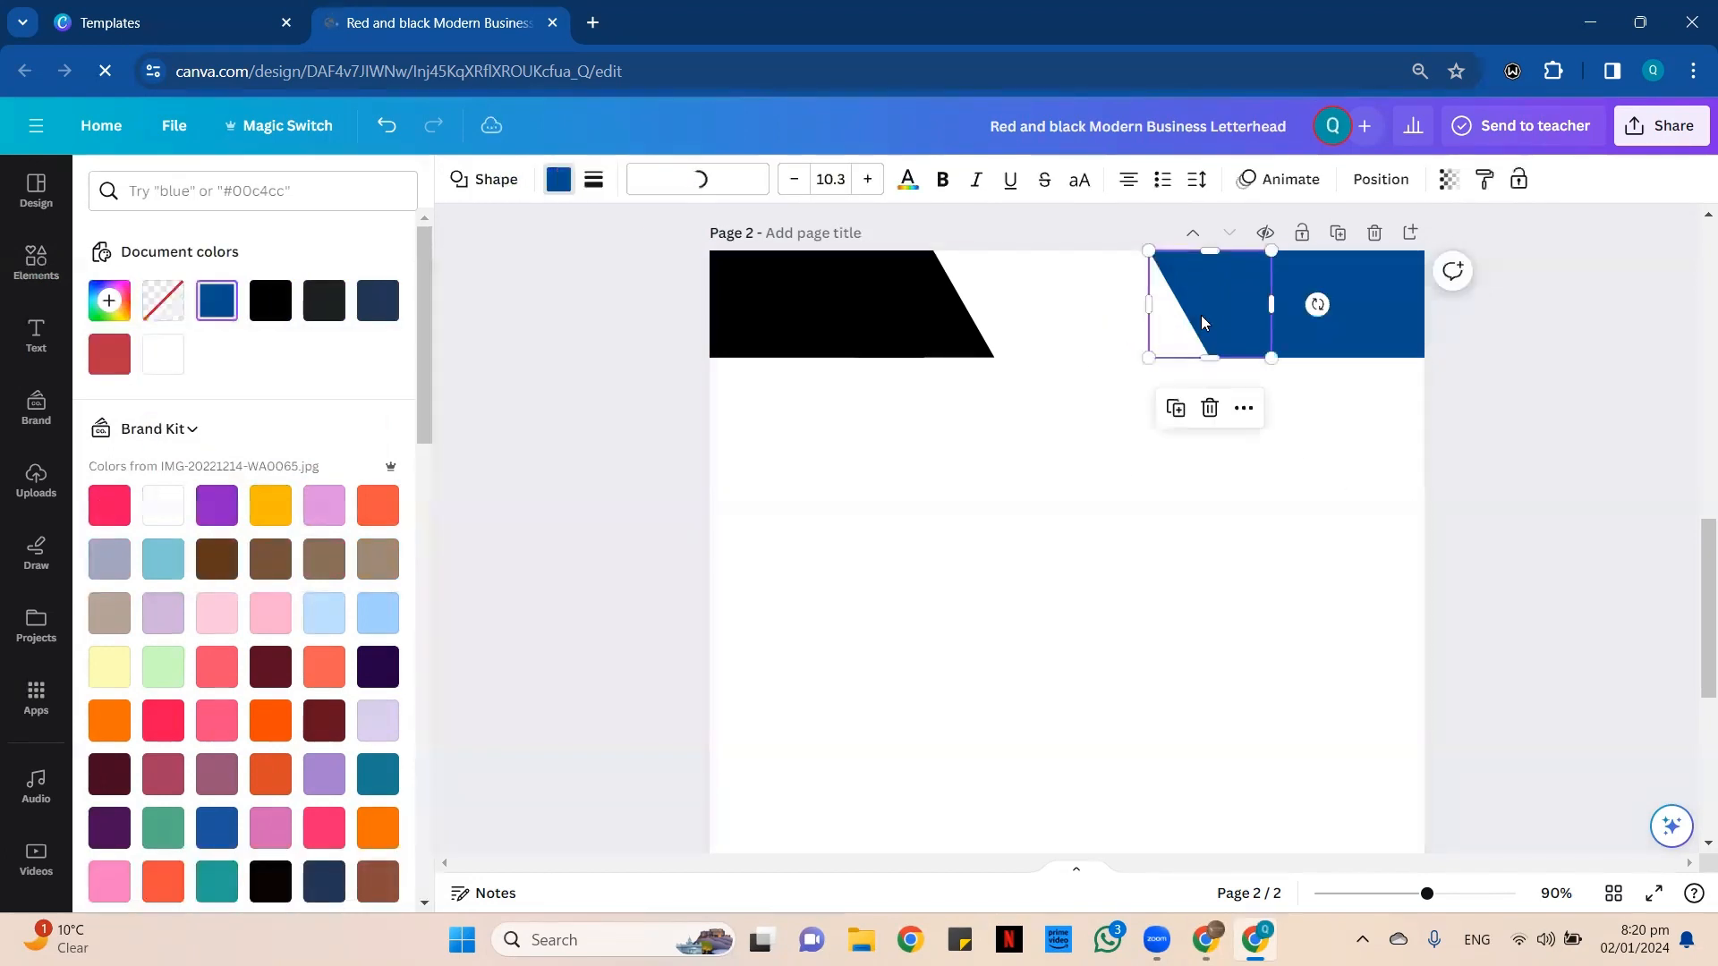
pyautogui.moveTo(1205, 319); pyautogui.dragTo(1199, 322)
pyautogui.press('Left')
pyautogui.press('Left')
pyautogui.press('Left')
pyautogui.press('Left')
pyautogui.press('Left')
pyautogui.press('Left')
pyautogui.press('Left')
pyautogui.press('Left')
pyautogui.press('Left')
pyautogui.press('Left')
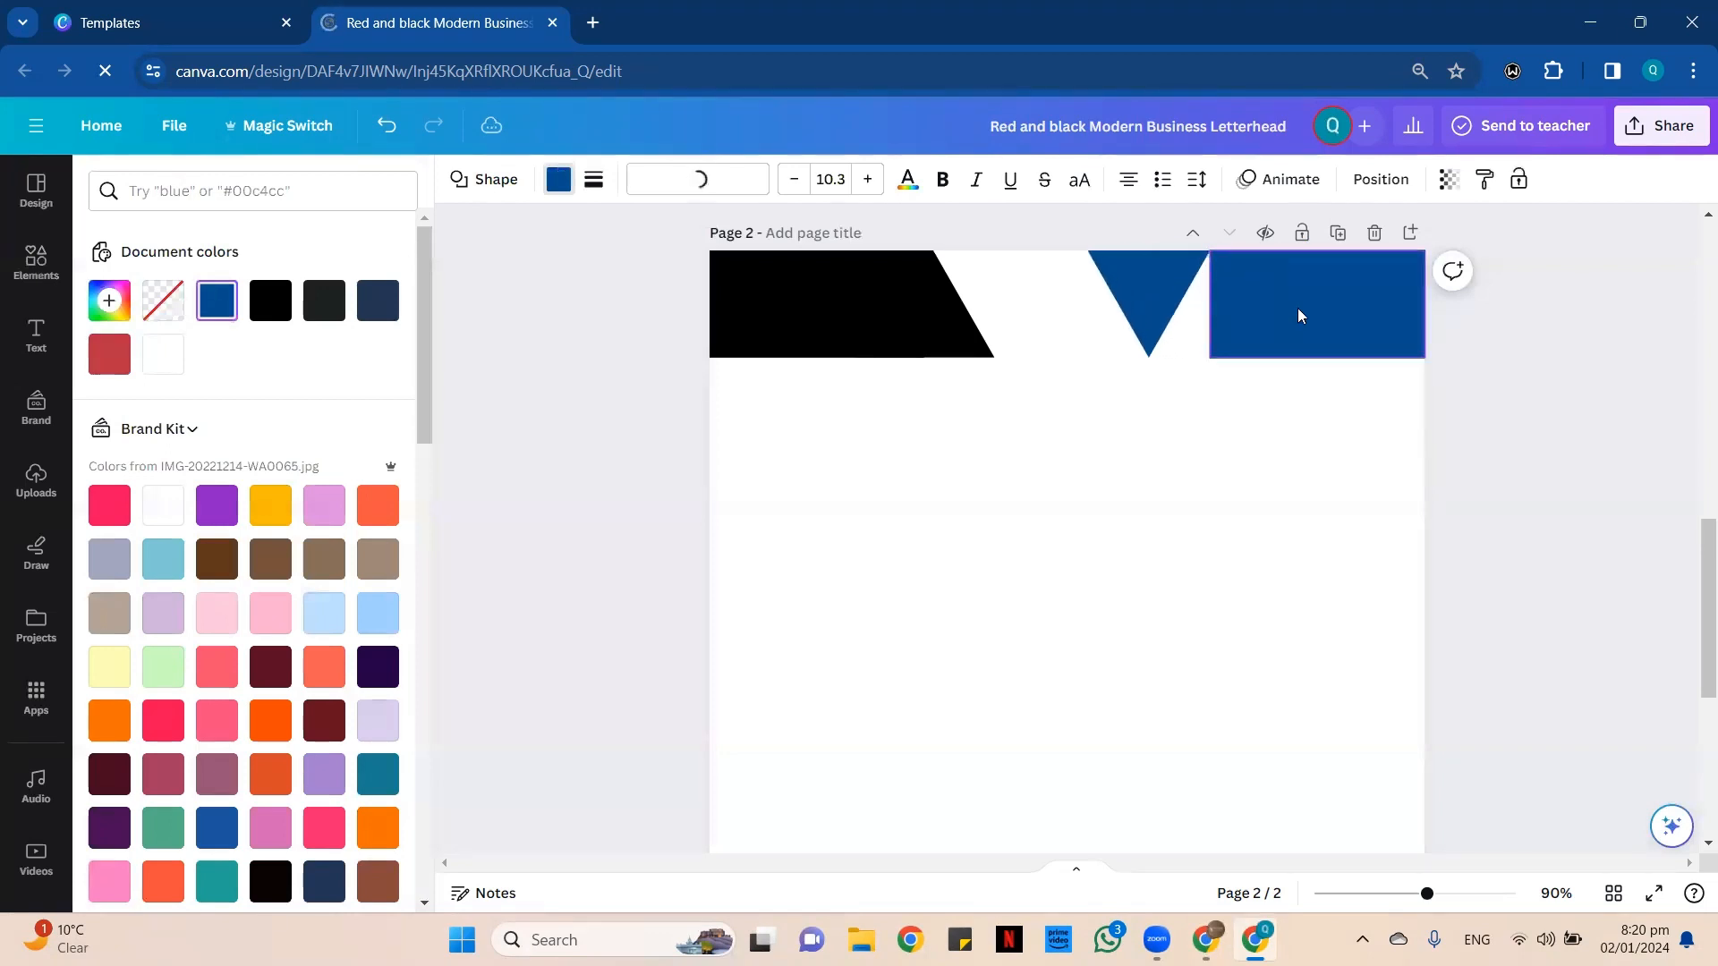
pyautogui.moveTo(1209, 301); pyautogui.dragTo(1123, 301)
pyautogui.click(1097, 469)
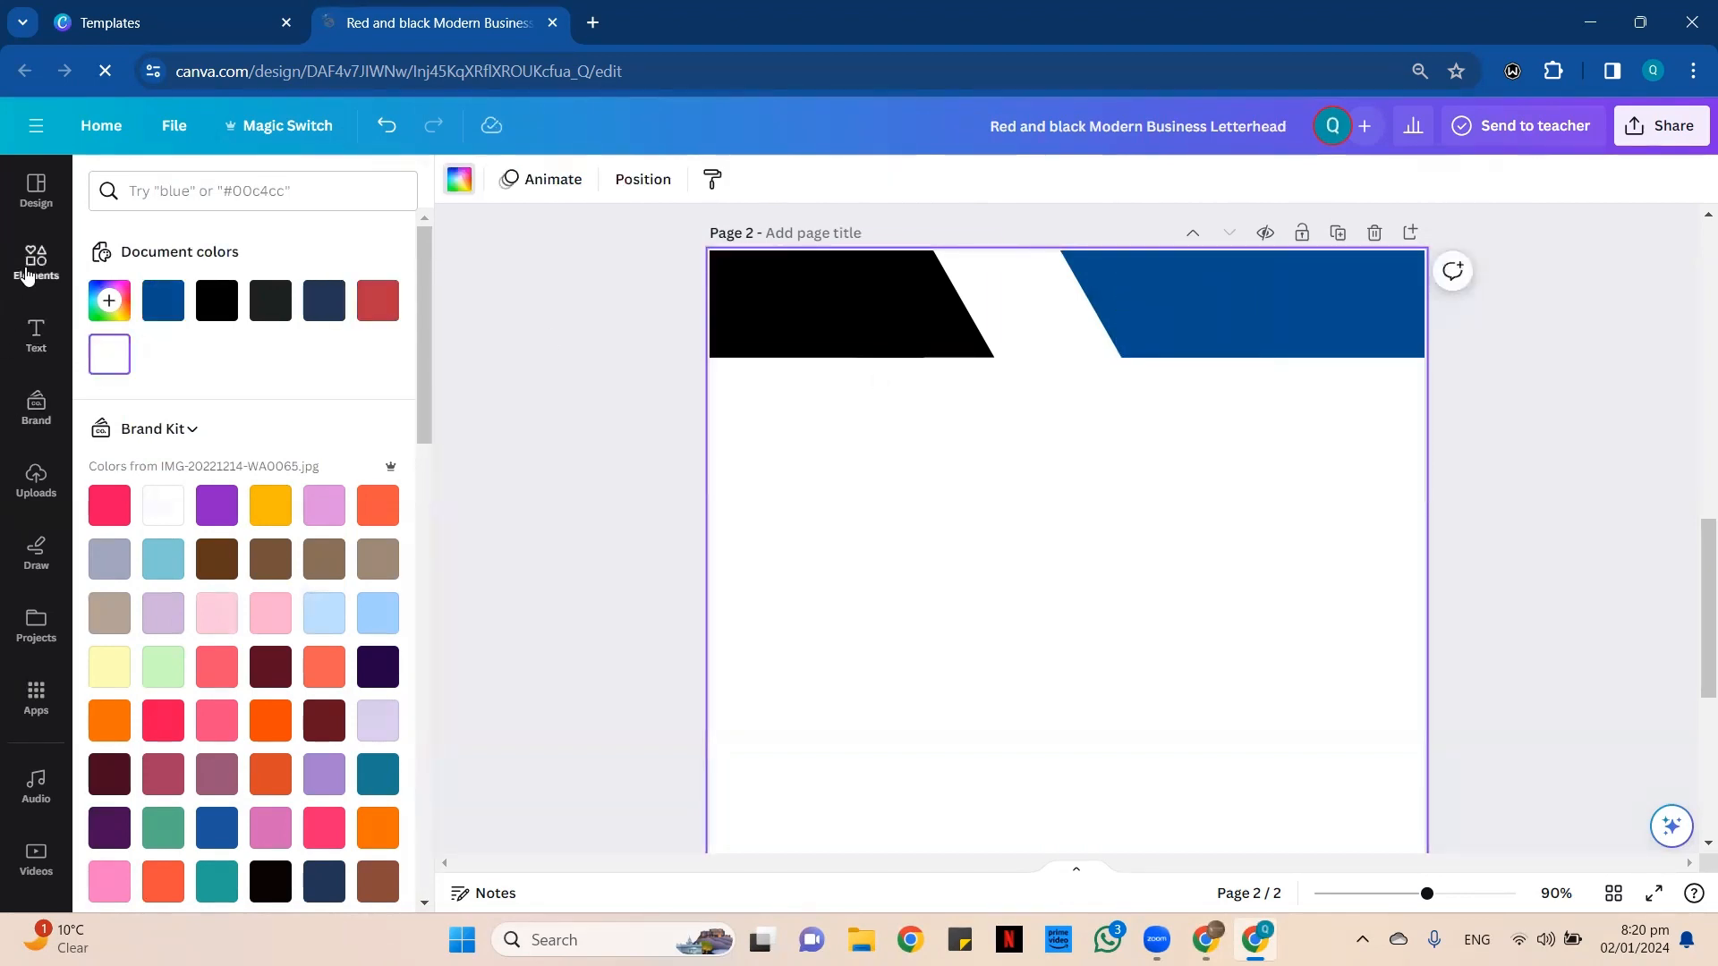
# Search the elements library for Line.
pyautogui.click(31, 269)
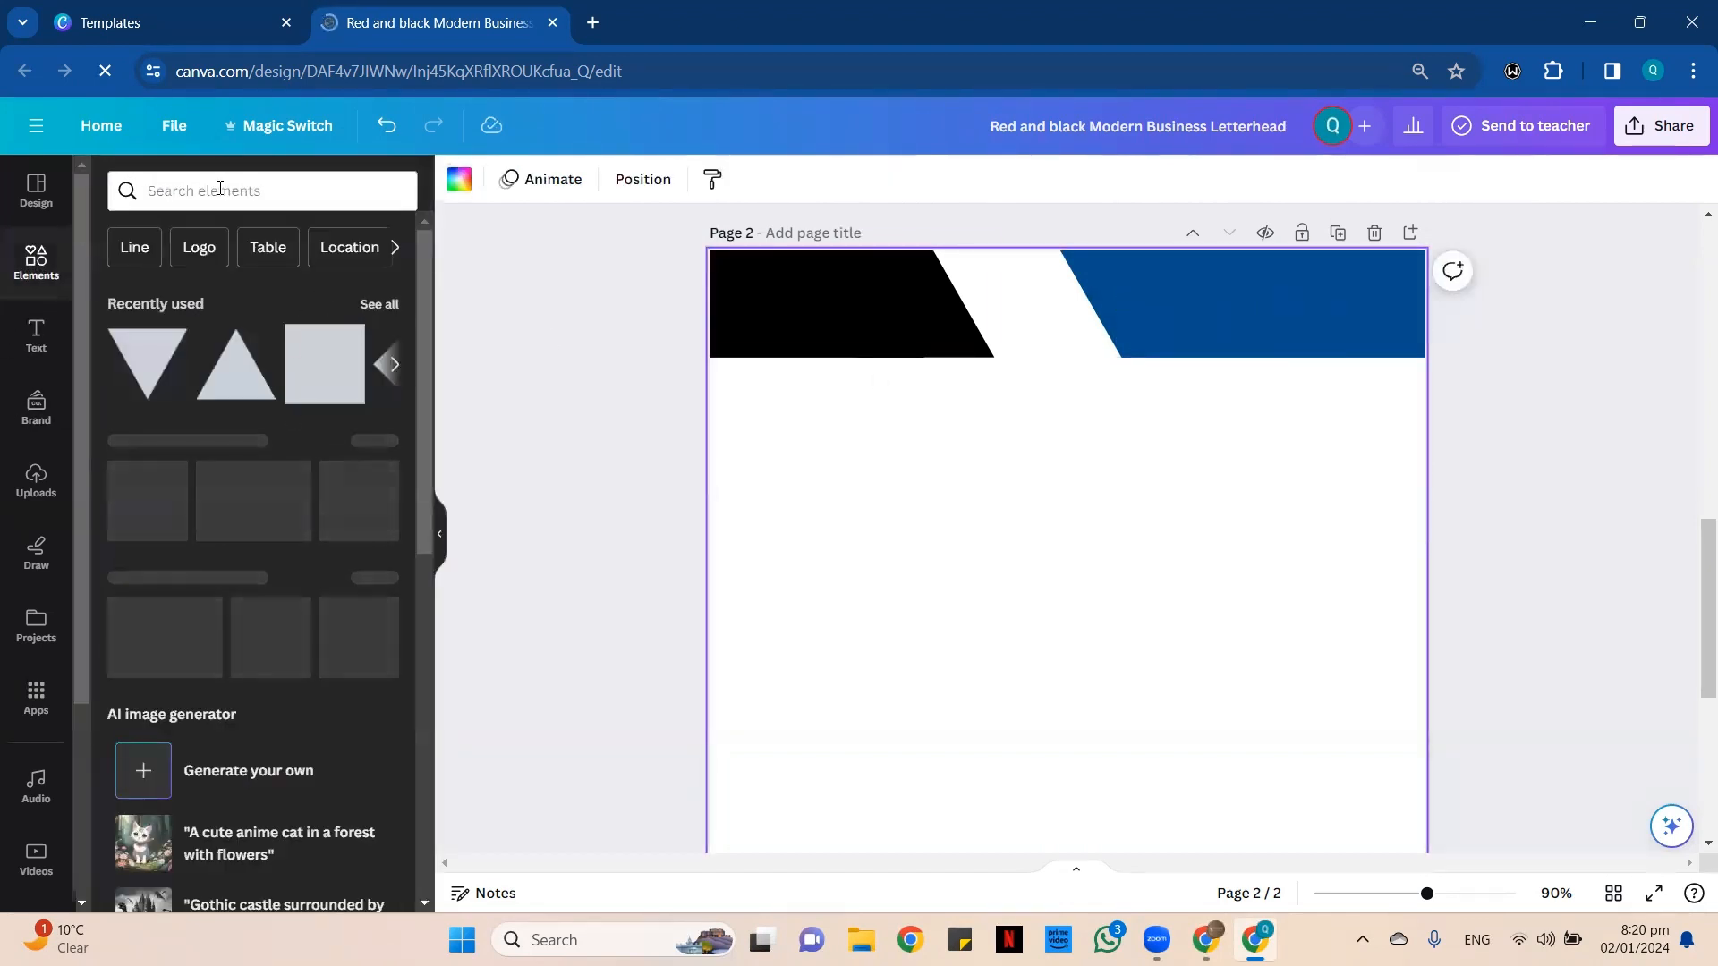
pyautogui.click(138, 247)
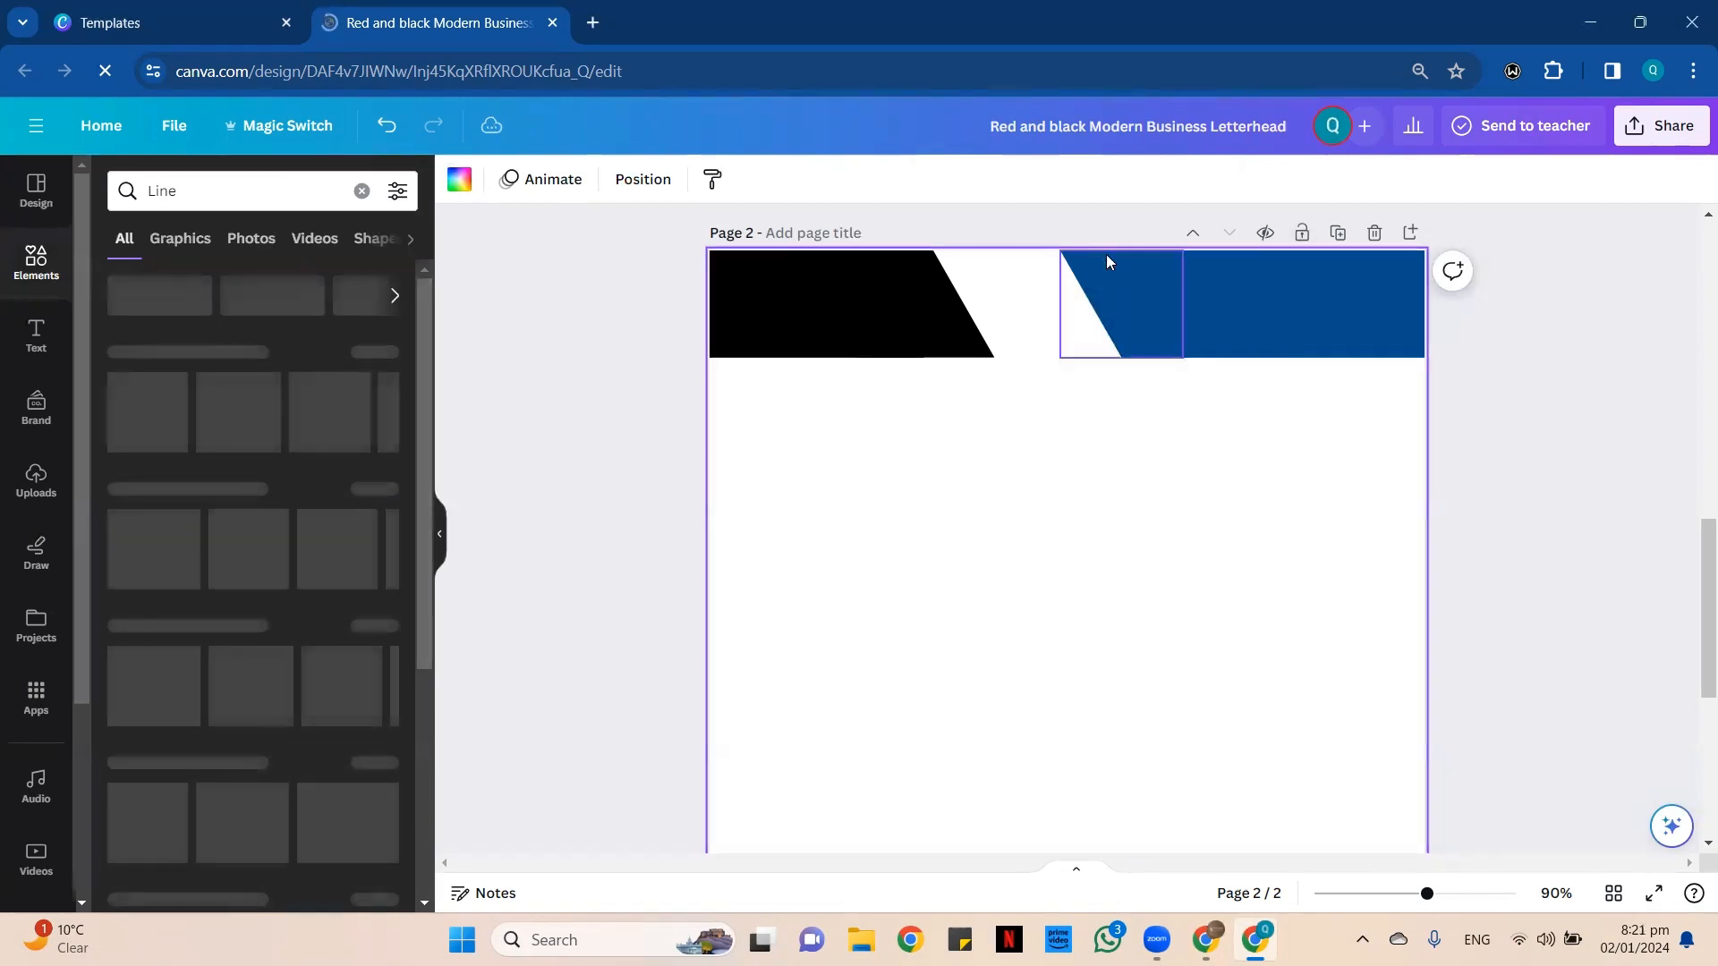
# Shift the blue triangle left until its tip is on the page's vertical centre, and extend the blue rectangle to the tip.
pyautogui.click(1137, 288)
pyautogui.press('Left')
pyautogui.press('Left')
pyautogui.press('Left')
pyautogui.press('Left')
pyautogui.press('Left')
pyautogui.press('Left')
pyautogui.press('Left')
pyautogui.press('Left')
pyautogui.press('Left')
pyautogui.press('Left')
pyautogui.press('Left')
pyautogui.press('Left')
pyautogui.press('Left')
pyautogui.press('Left')
pyautogui.press('Left')
pyautogui.press('Left')
pyautogui.press('Left')
pyautogui.press('Left')
pyautogui.press('Left')
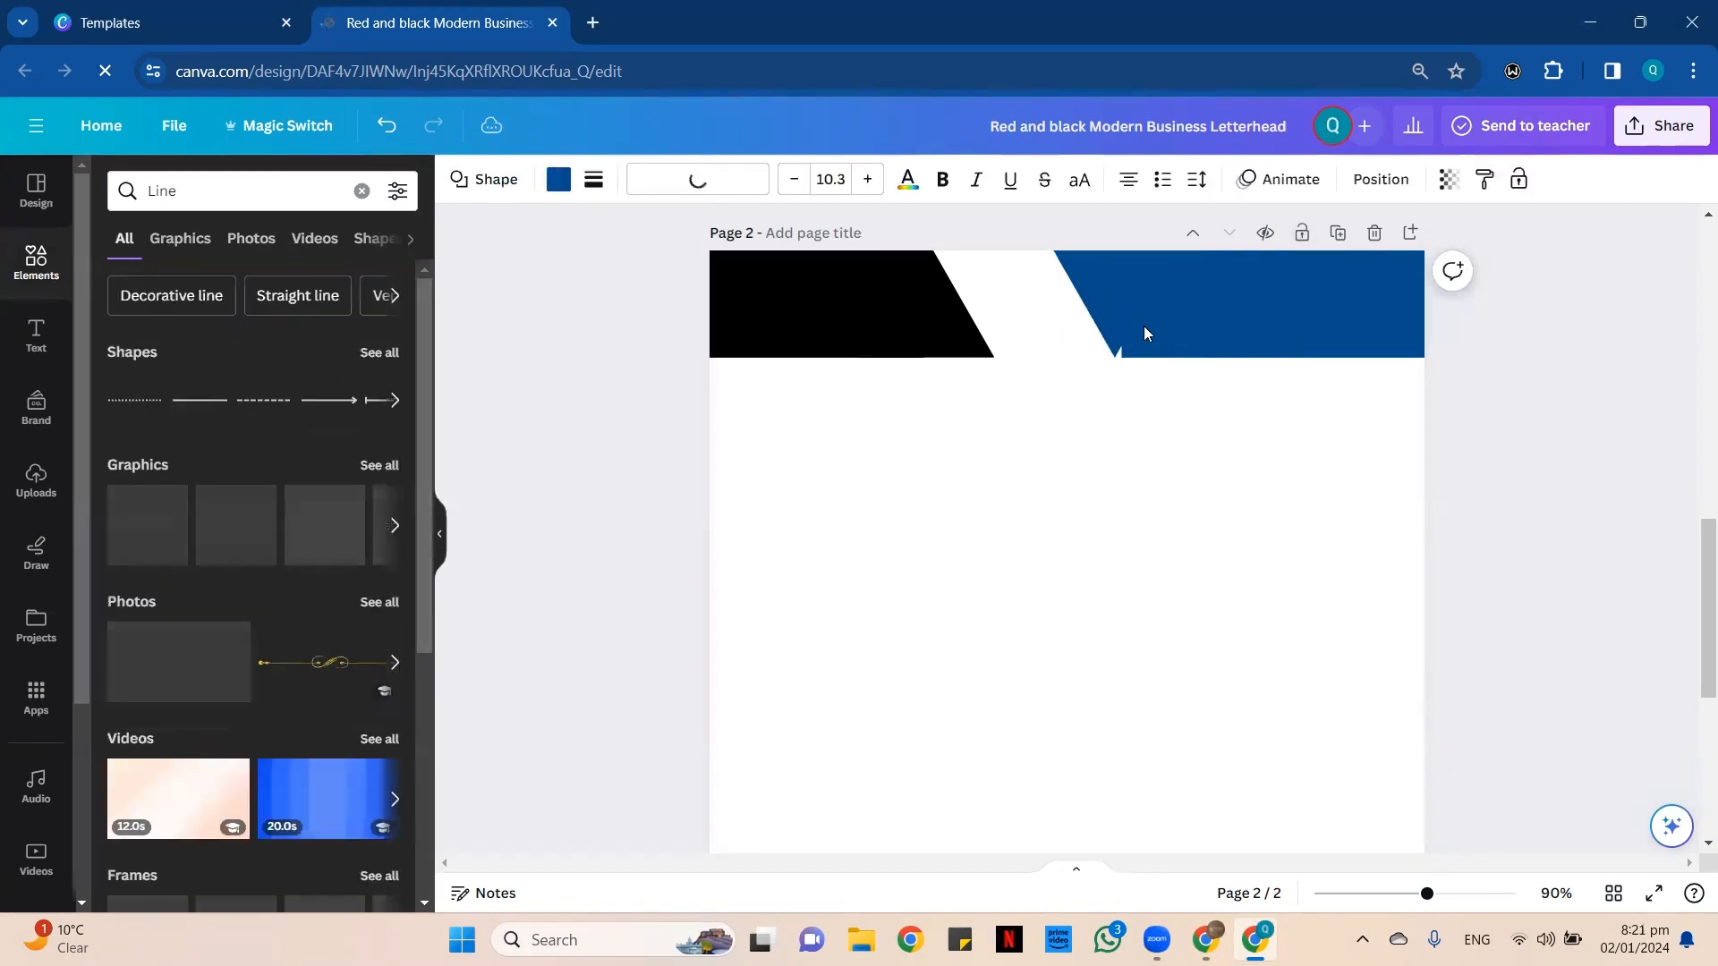
pyautogui.hotkey('shift', 'Left')
pyautogui.hotkey('shift', 'Left')
pyautogui.hotkey('shift', 'Left')
pyautogui.hotkey('shift', 'Left')
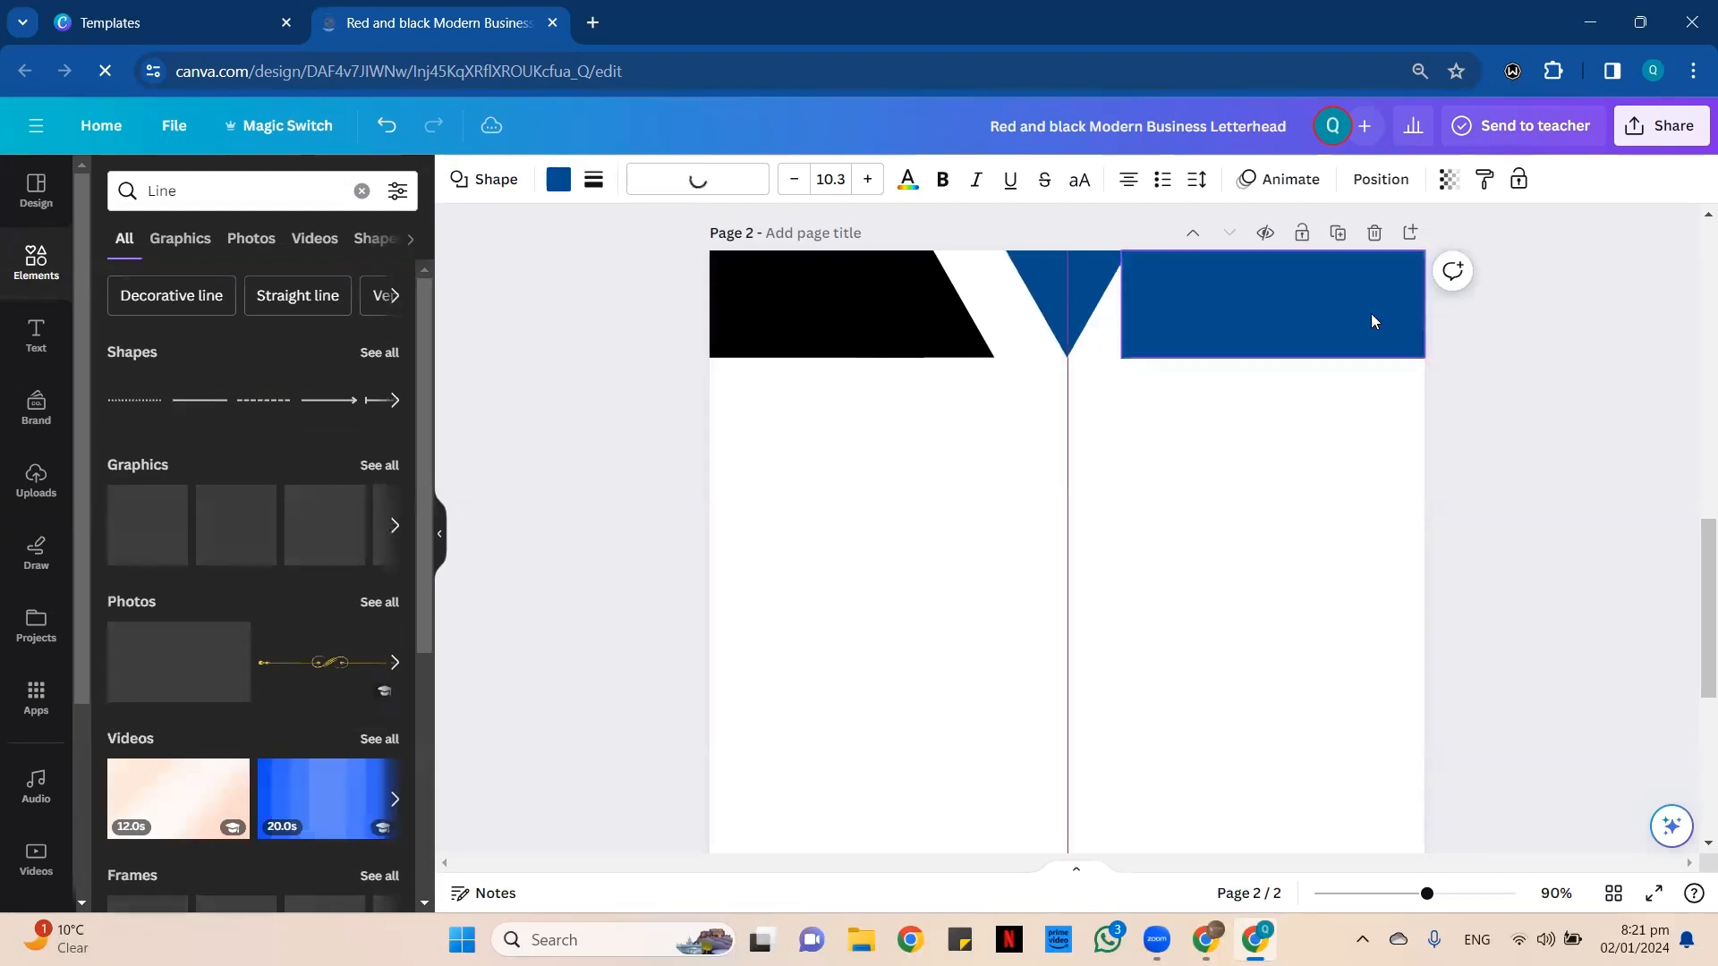
pyautogui.click(1304, 306)
pyautogui.moveTo(1121, 298); pyautogui.dragTo(1067, 298)
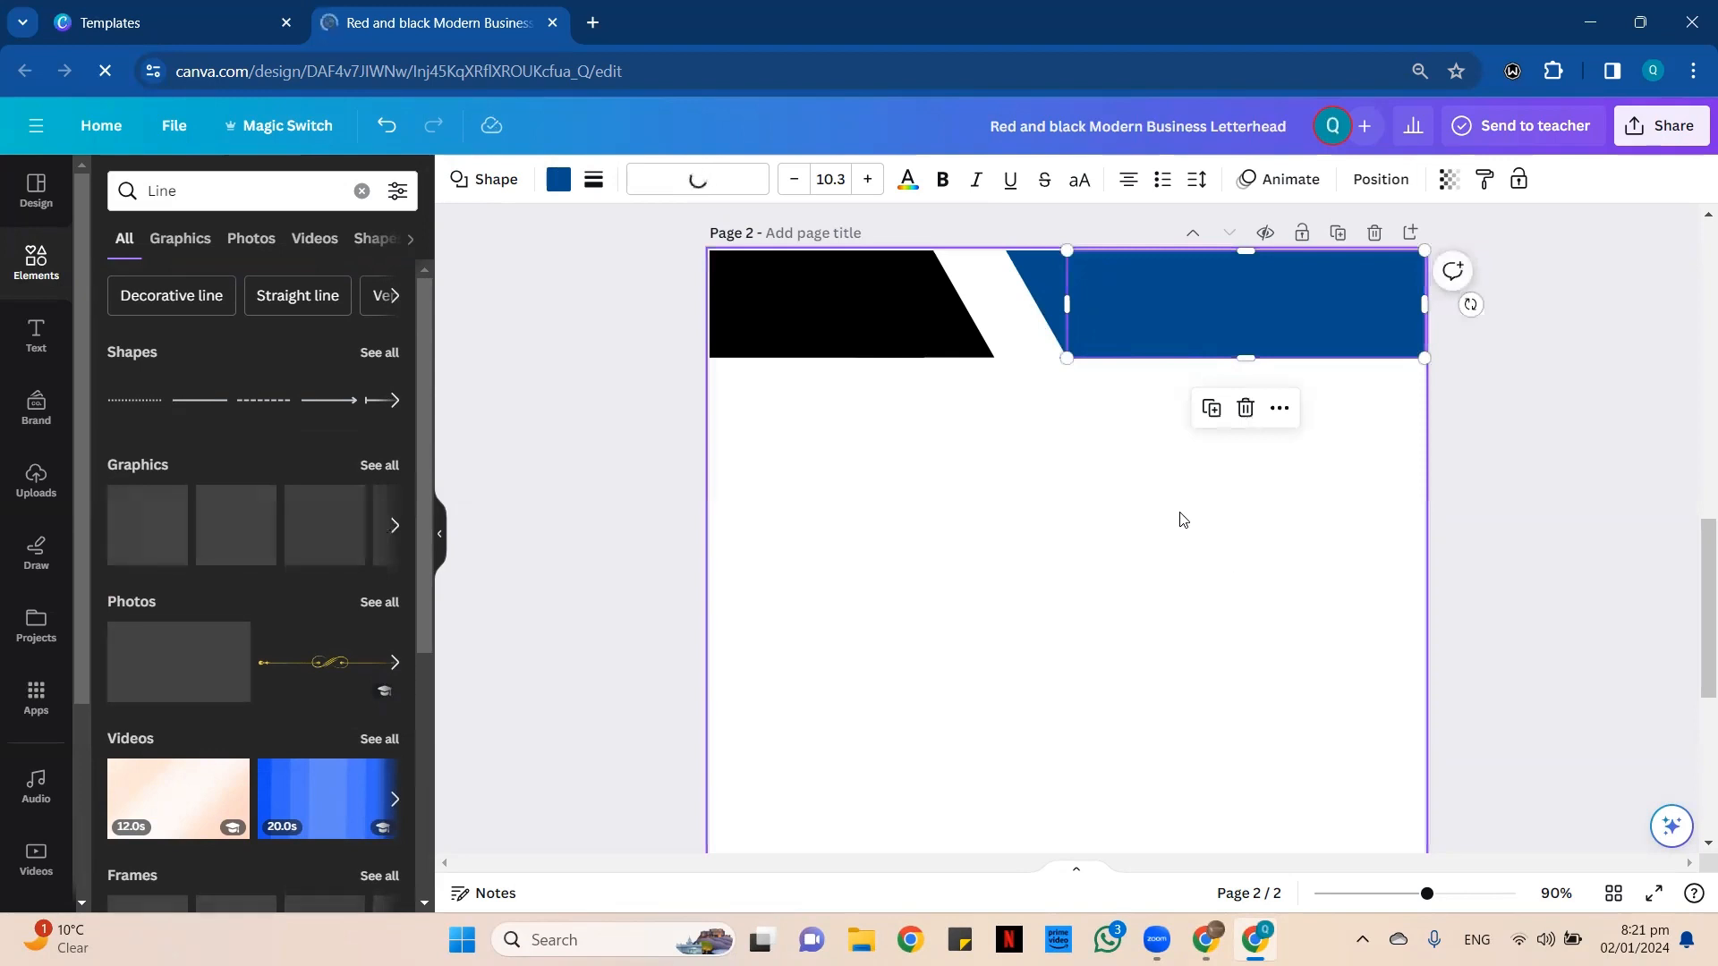
# Group the blue triangle and rectangle into a single header shape.
pyautogui.click(1097, 439)
pyautogui.moveTo(1097, 438); pyautogui.dragTo(1200, 294)
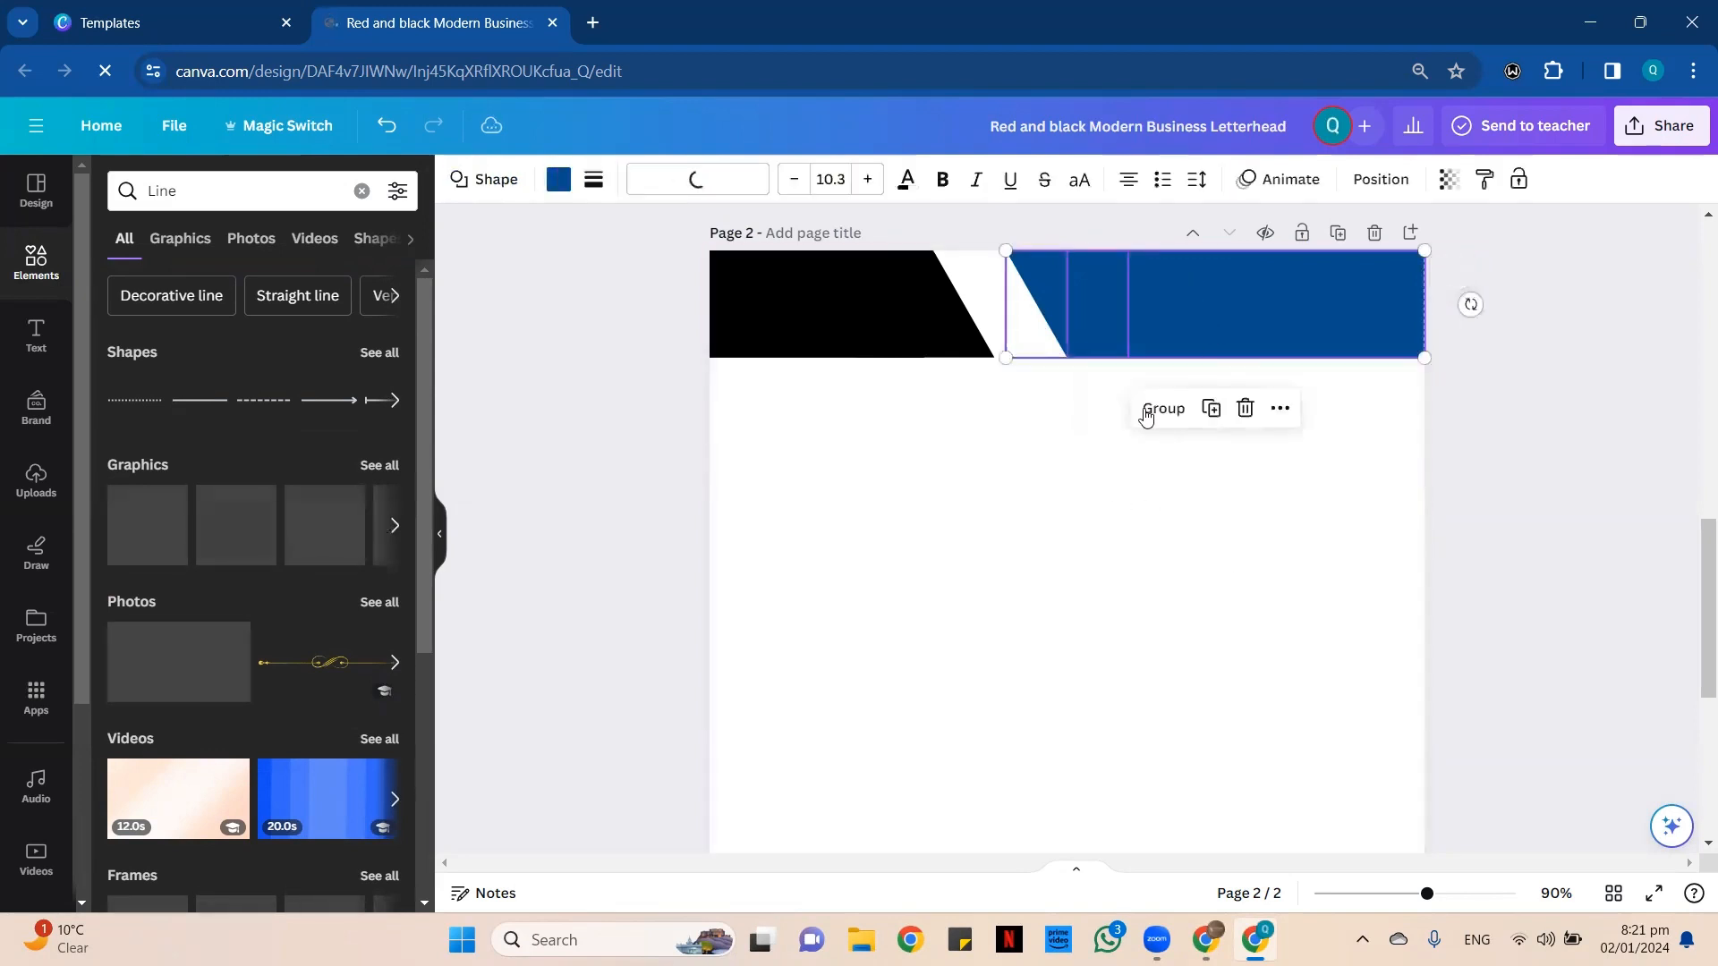
pyautogui.click(1146, 413)
pyautogui.click(1067, 539)
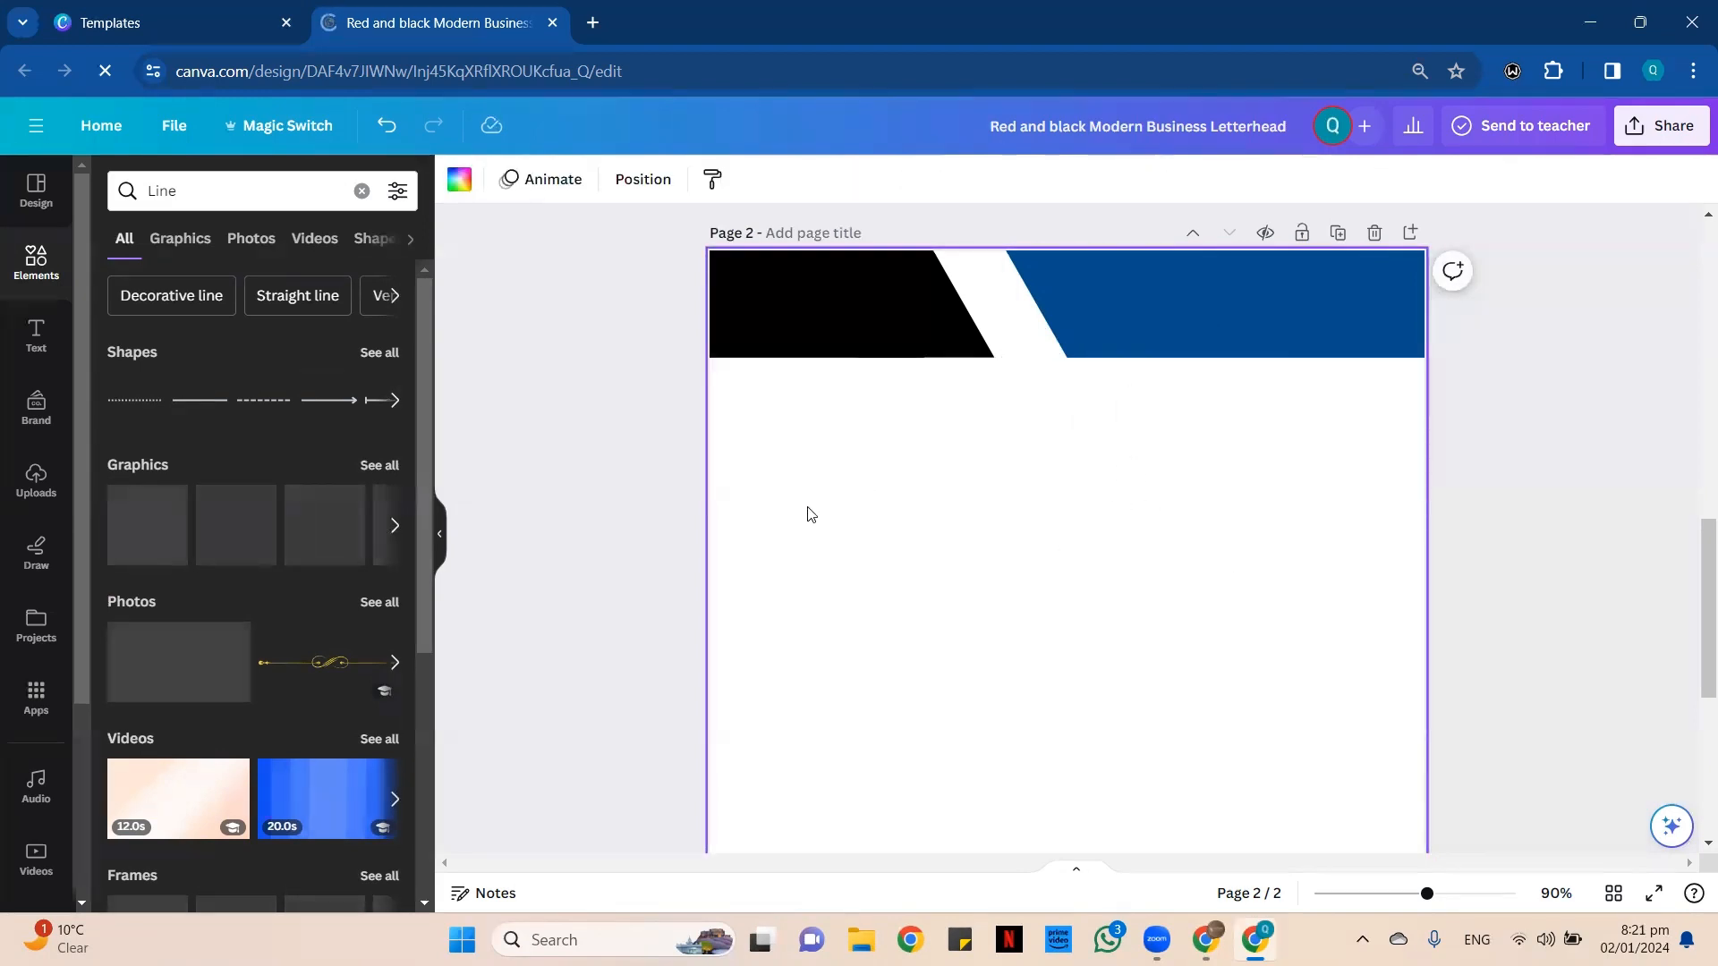
# Add a black line in the white header gap, parallel to the black shape's slanted edge and spanning the header's height.
pyautogui.press('l')
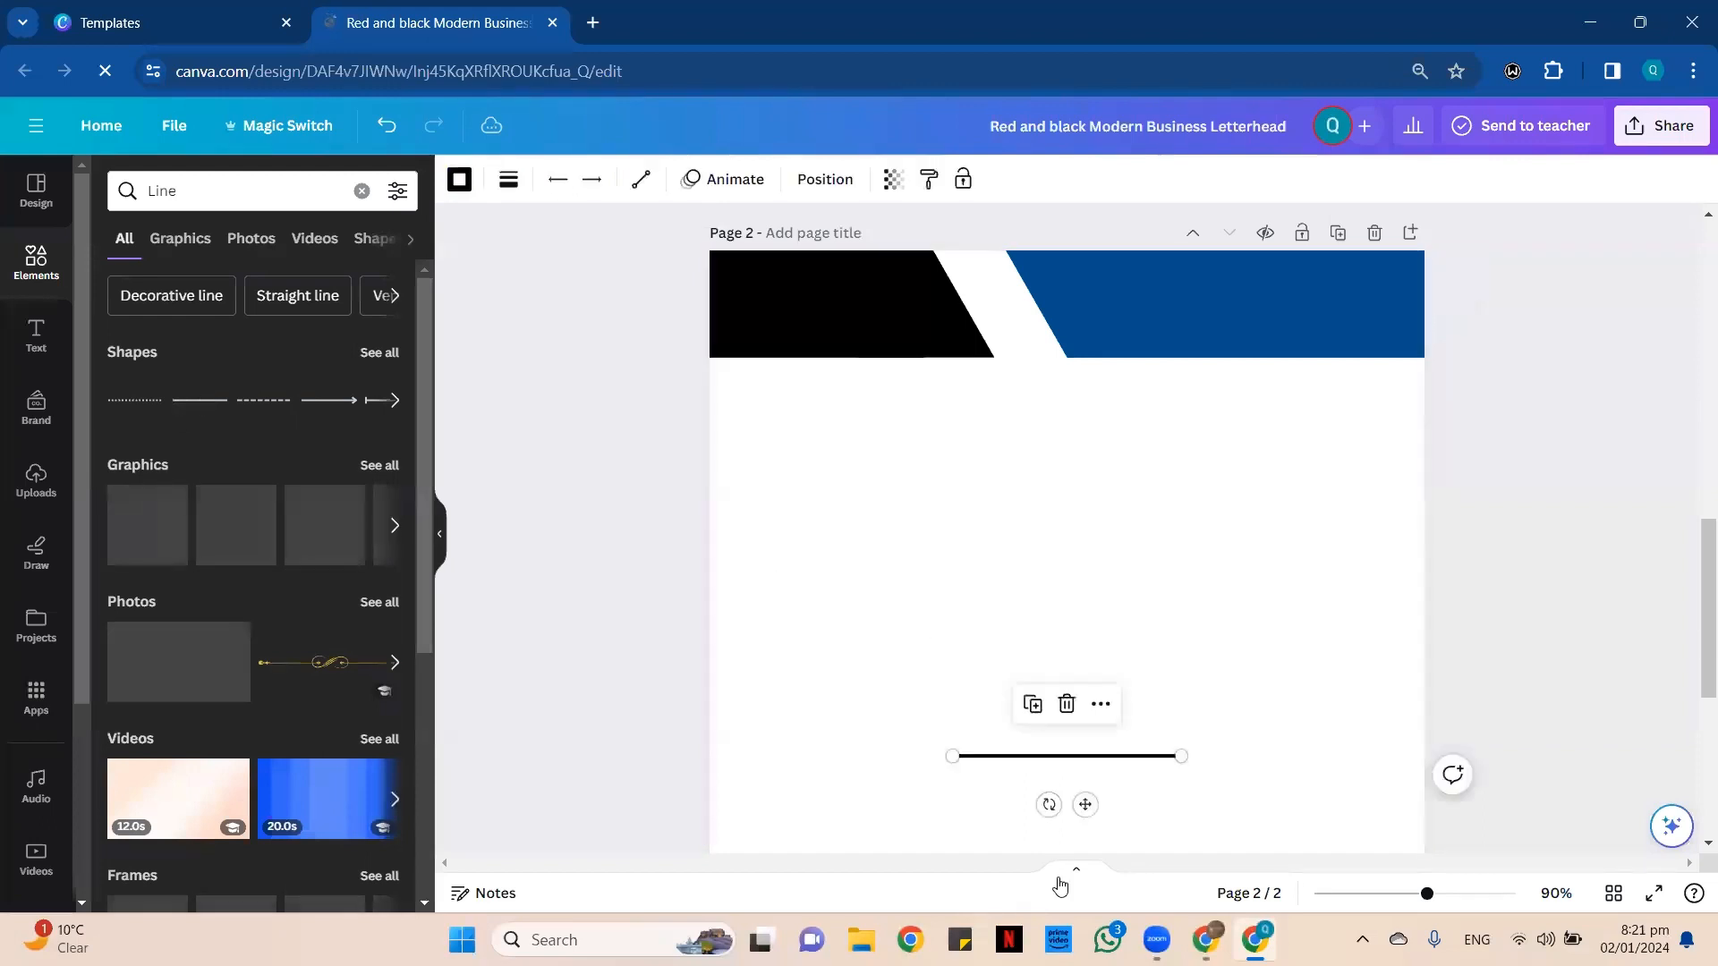
pyautogui.moveTo(1049, 805); pyautogui.dragTo(1023, 783)
pyautogui.moveTo(1016, 773); pyautogui.dragTo(904, 406)
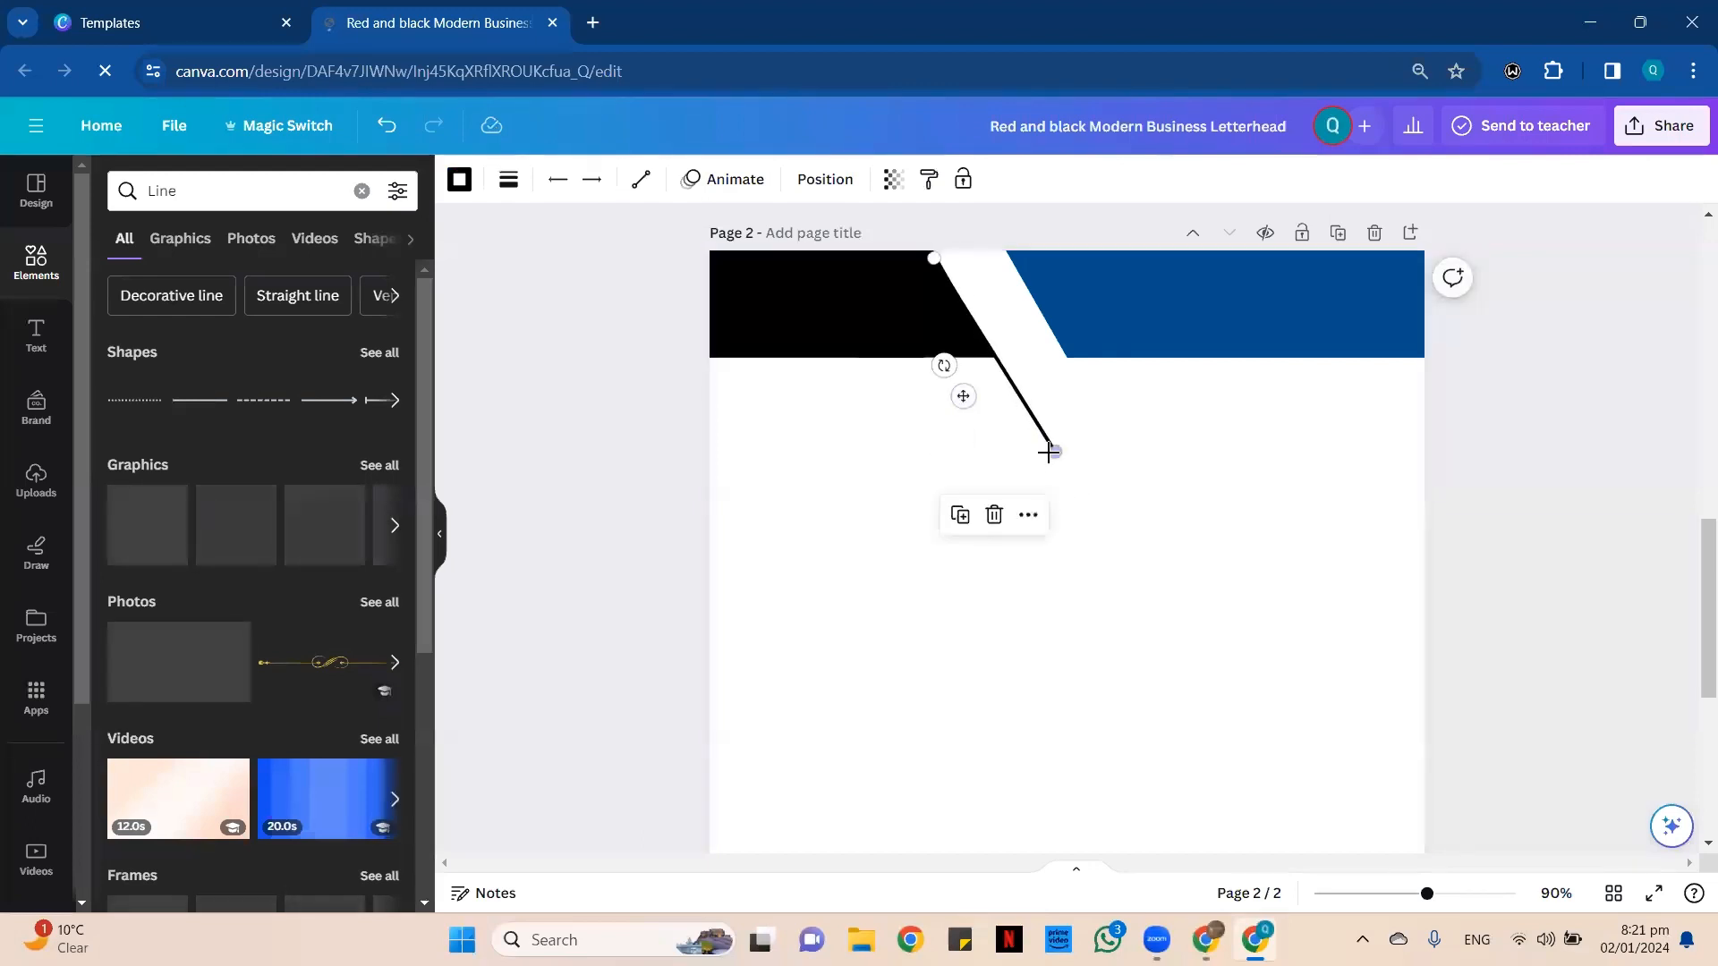
pyautogui.moveTo(1049, 452); pyautogui.dragTo(1007, 357)
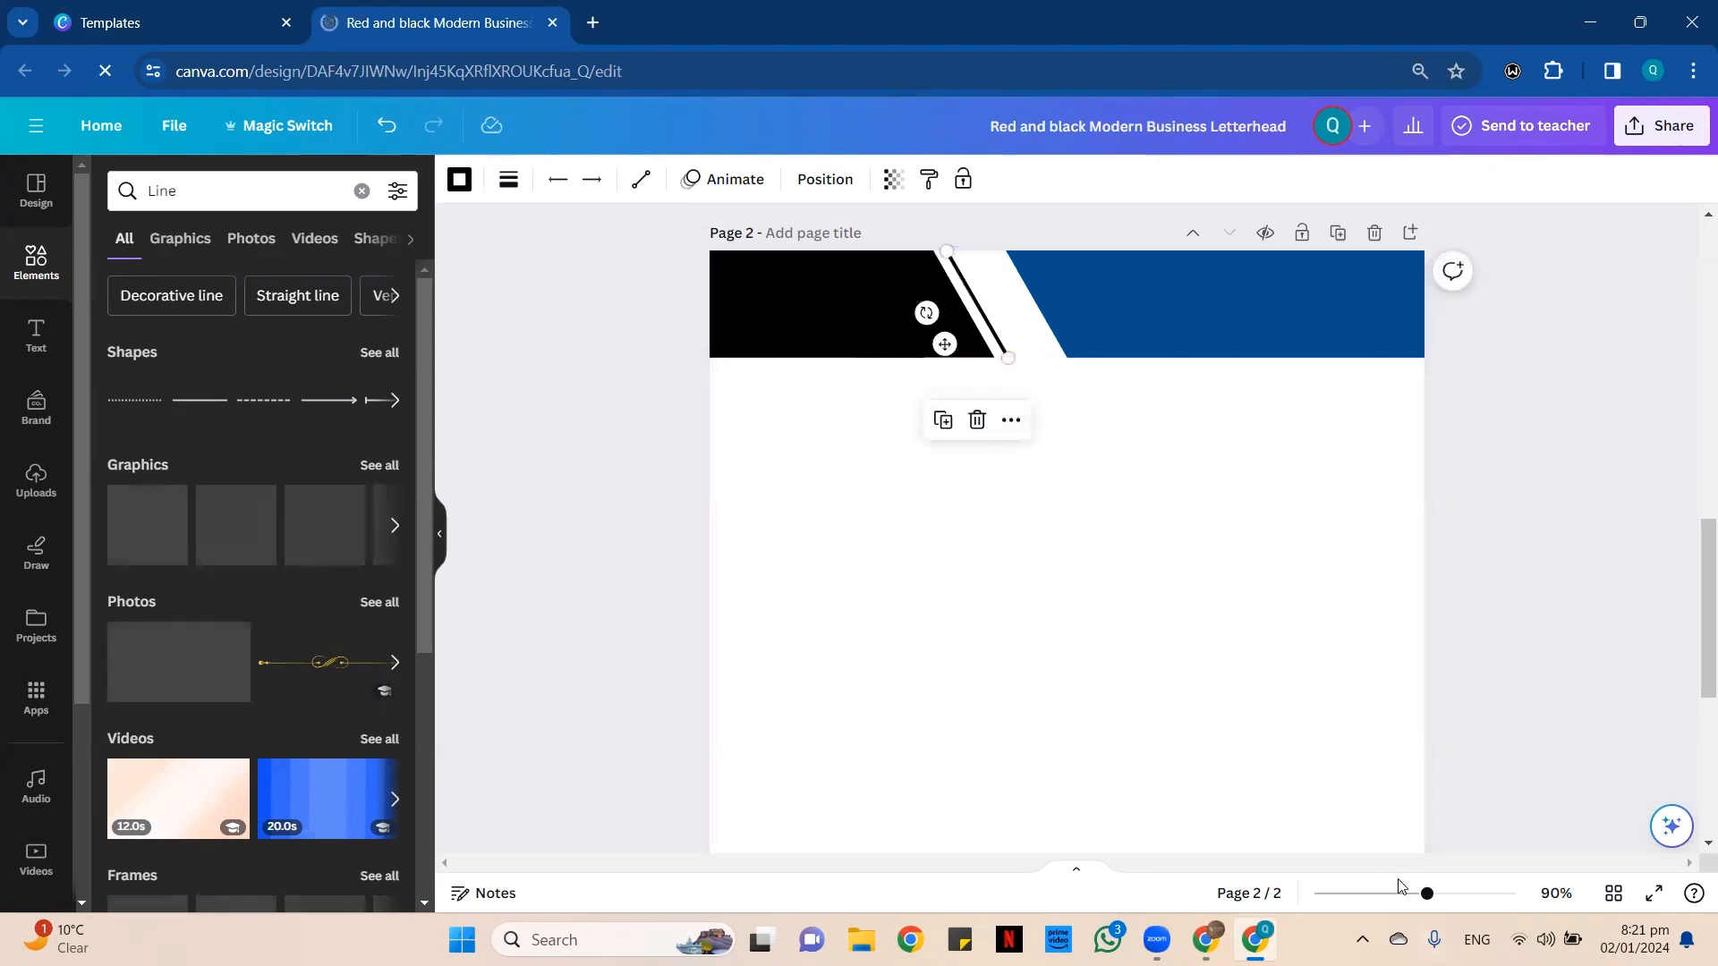
pyautogui.scroll(5, 1401, 886)
pyautogui.scroll(5, 1008, 453)
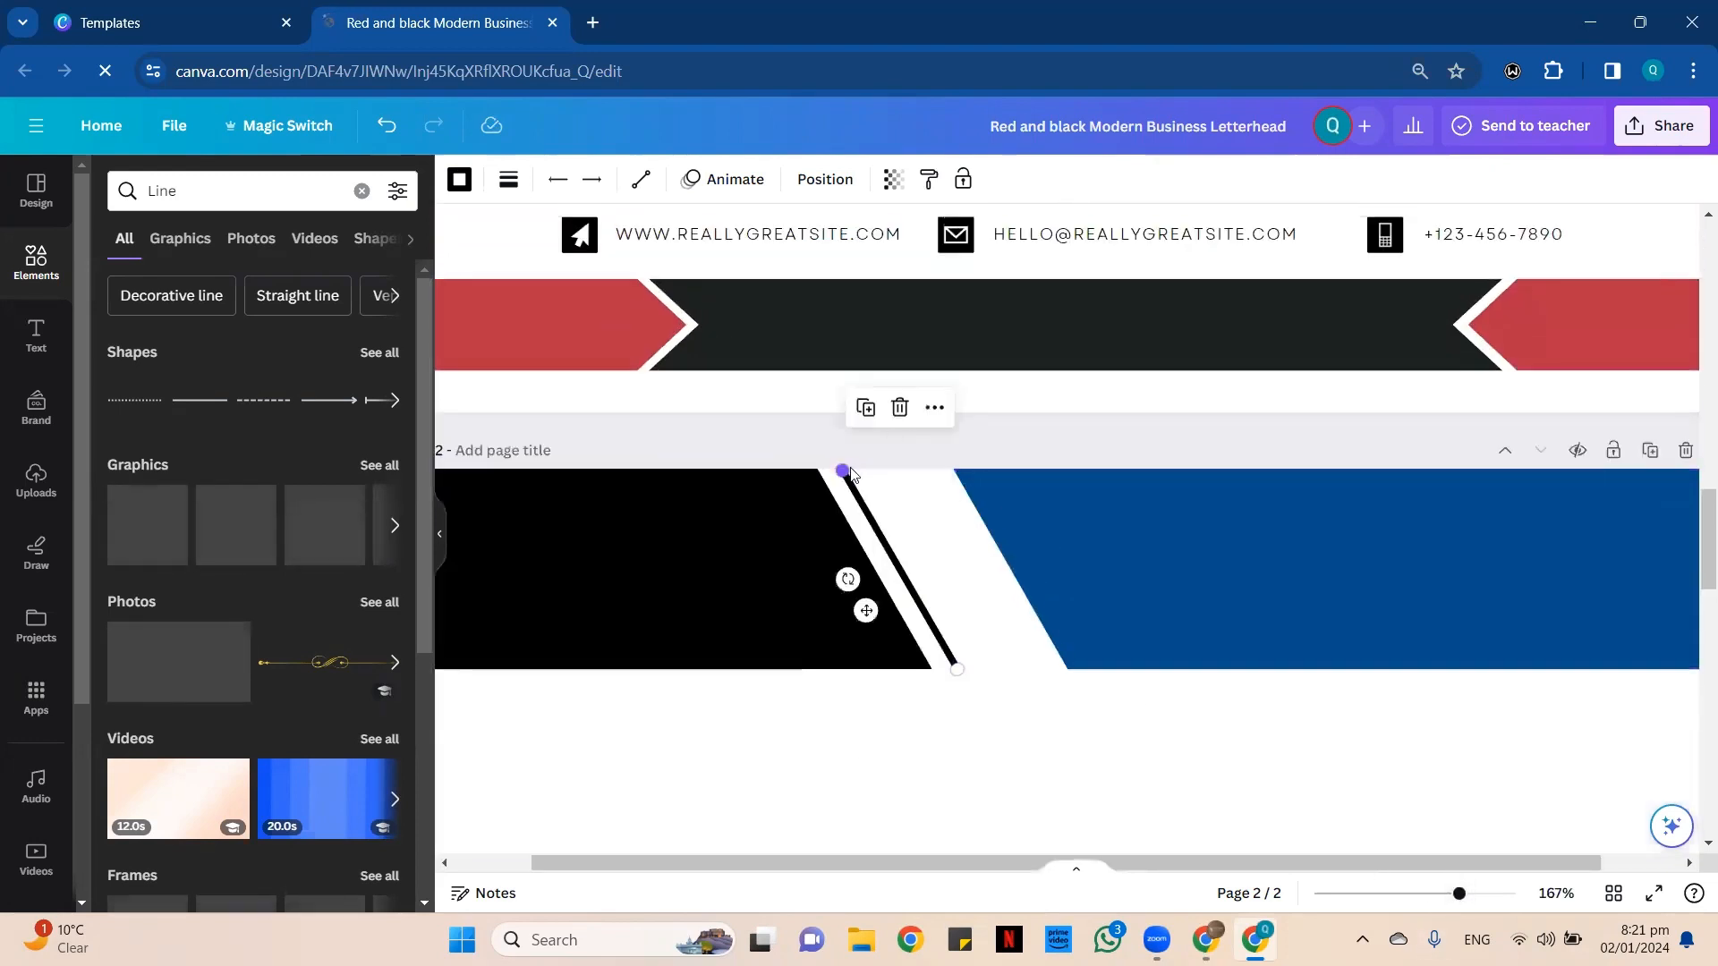
pyautogui.moveTo(843, 471); pyautogui.dragTo(841, 468)
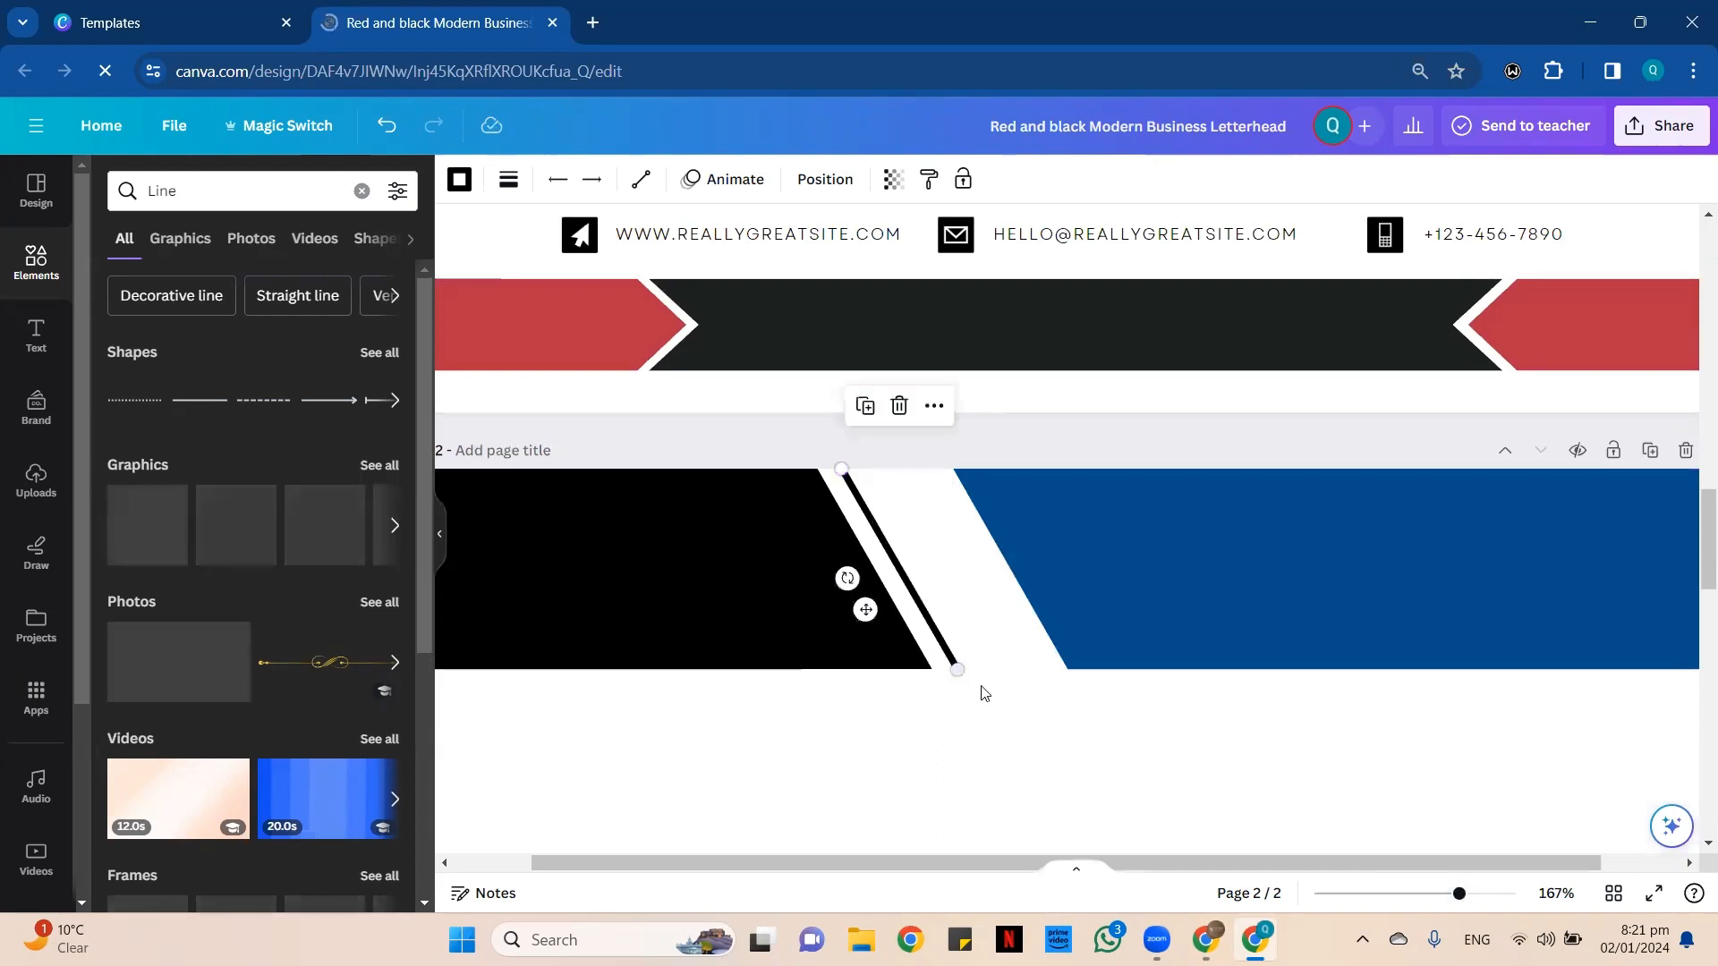
# Duplicate the slanted black line and place the copy nearer the blue shape, level with the header.
pyautogui.click(1002, 733)
pyautogui.click(921, 613)
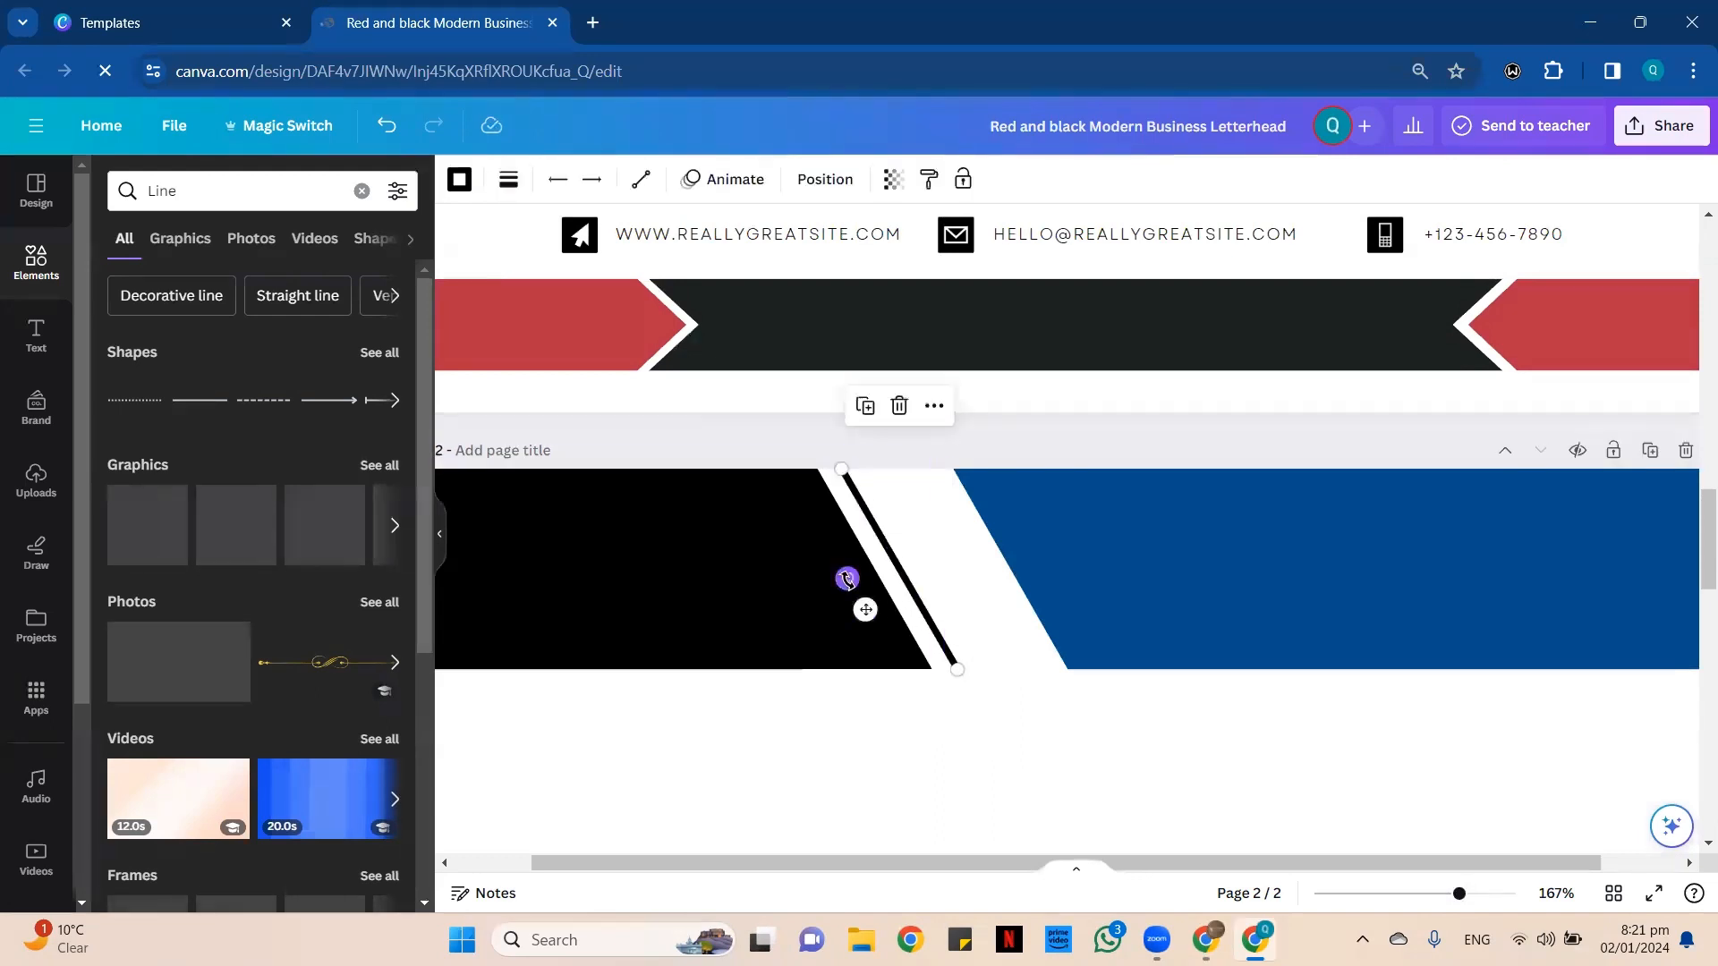
pyautogui.moveTo(866, 610); pyautogui.dragTo(931, 611)
pyautogui.click(1056, 748)
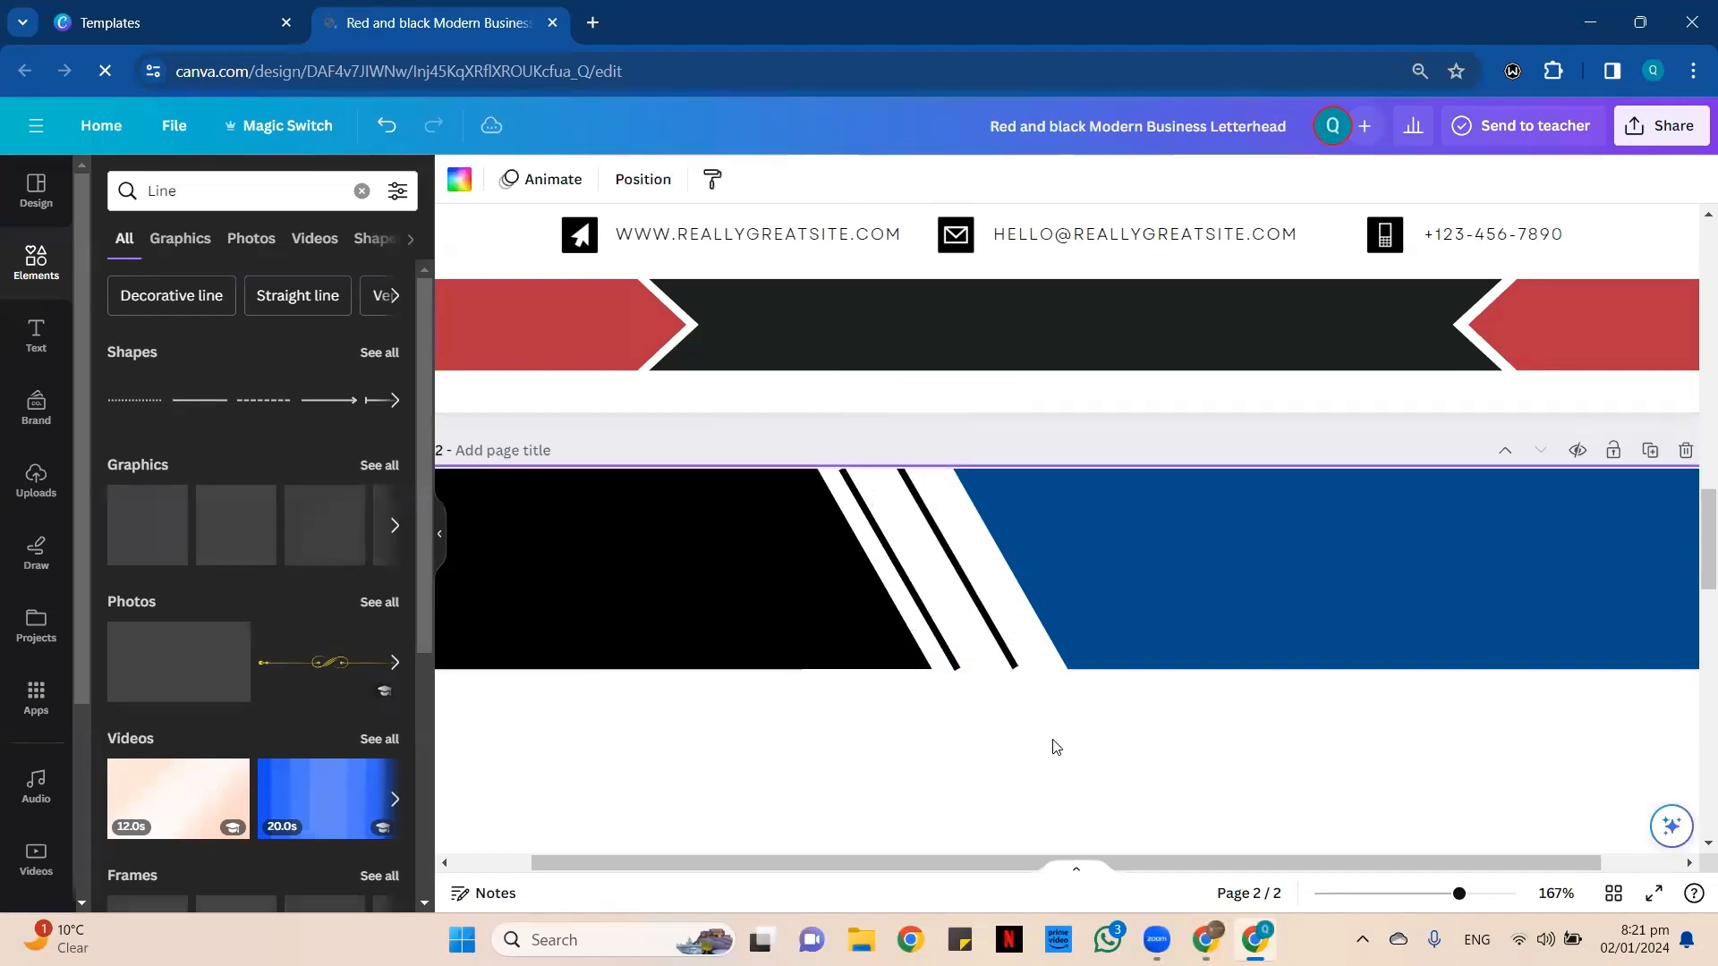
pyautogui.click(1013, 664)
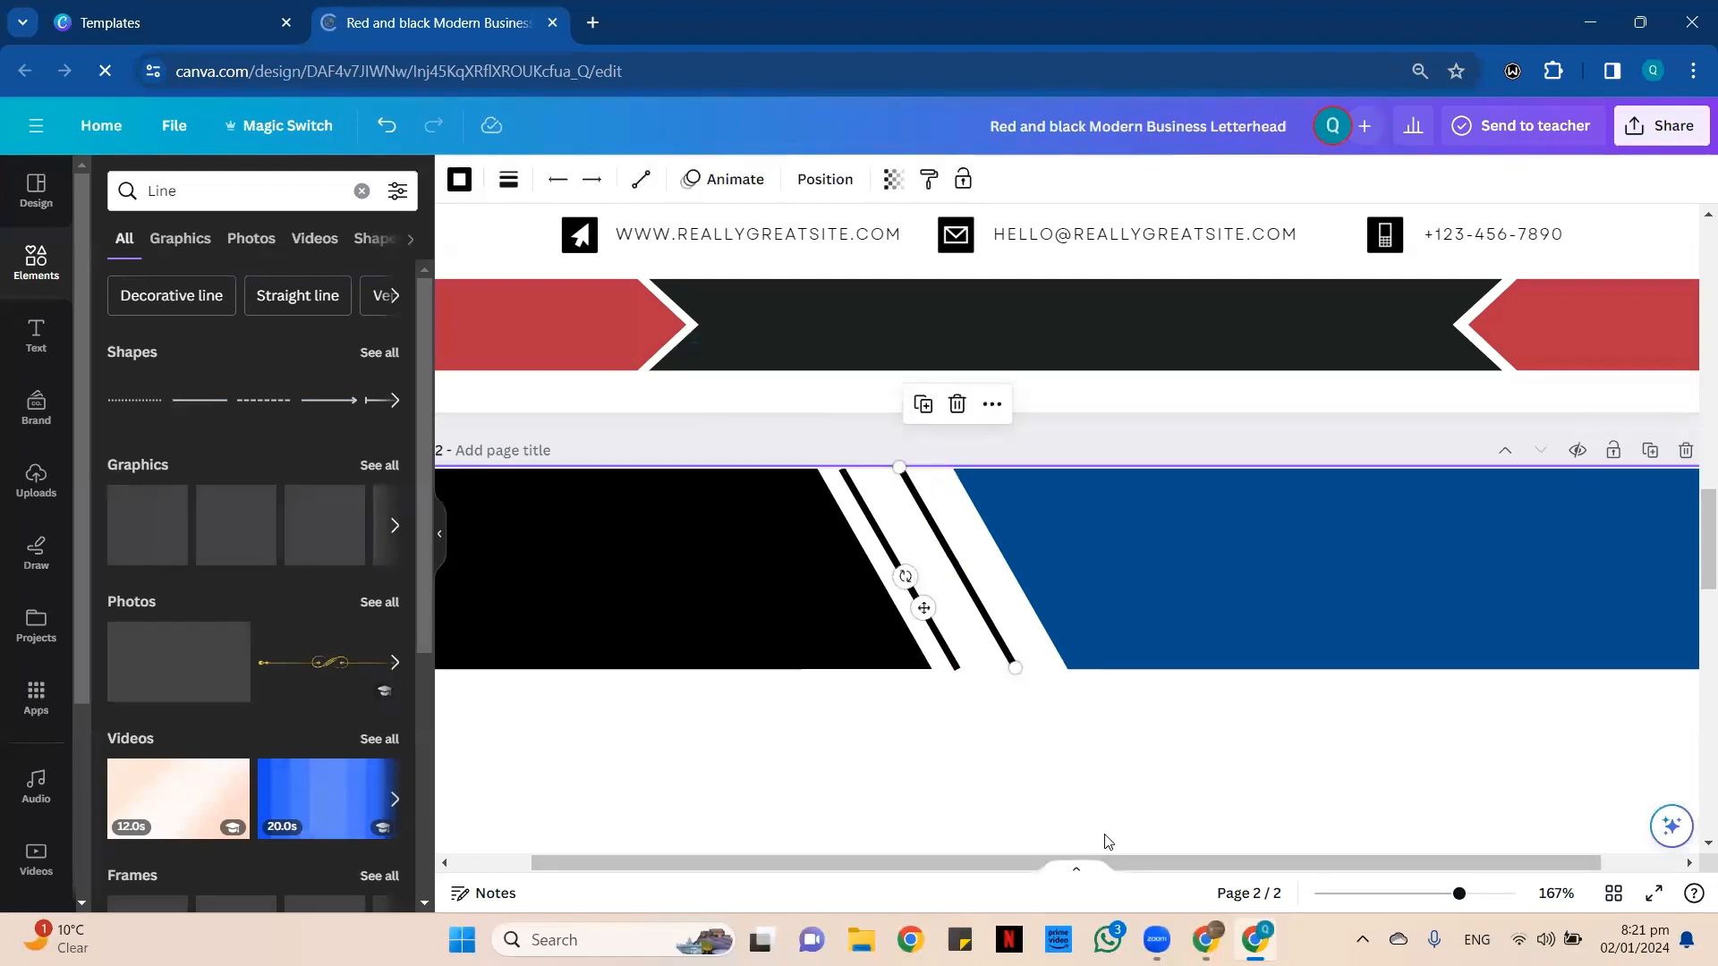
pyautogui.press('Down')
pyautogui.press('Down')
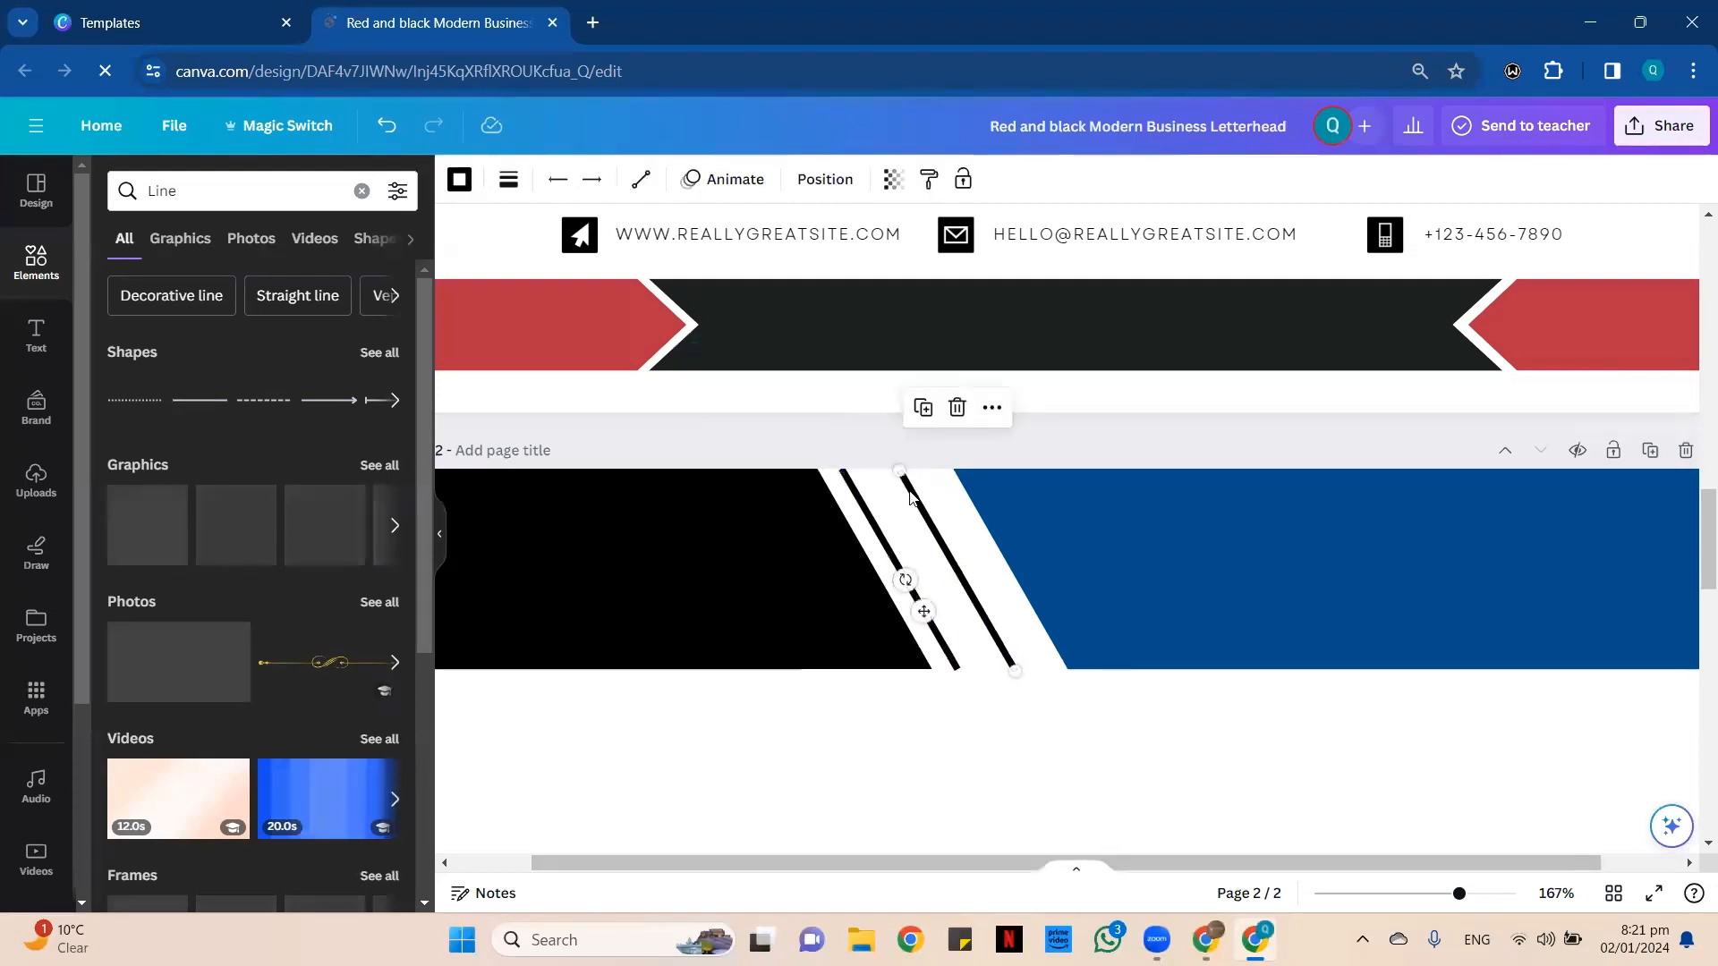
# Extend the upper ends of both slanted lines past the page's top edge, keeping the lower ends level with the header's bottom.
pyautogui.moveTo(902, 466); pyautogui.dragTo(877, 447)
pyautogui.click(861, 501)
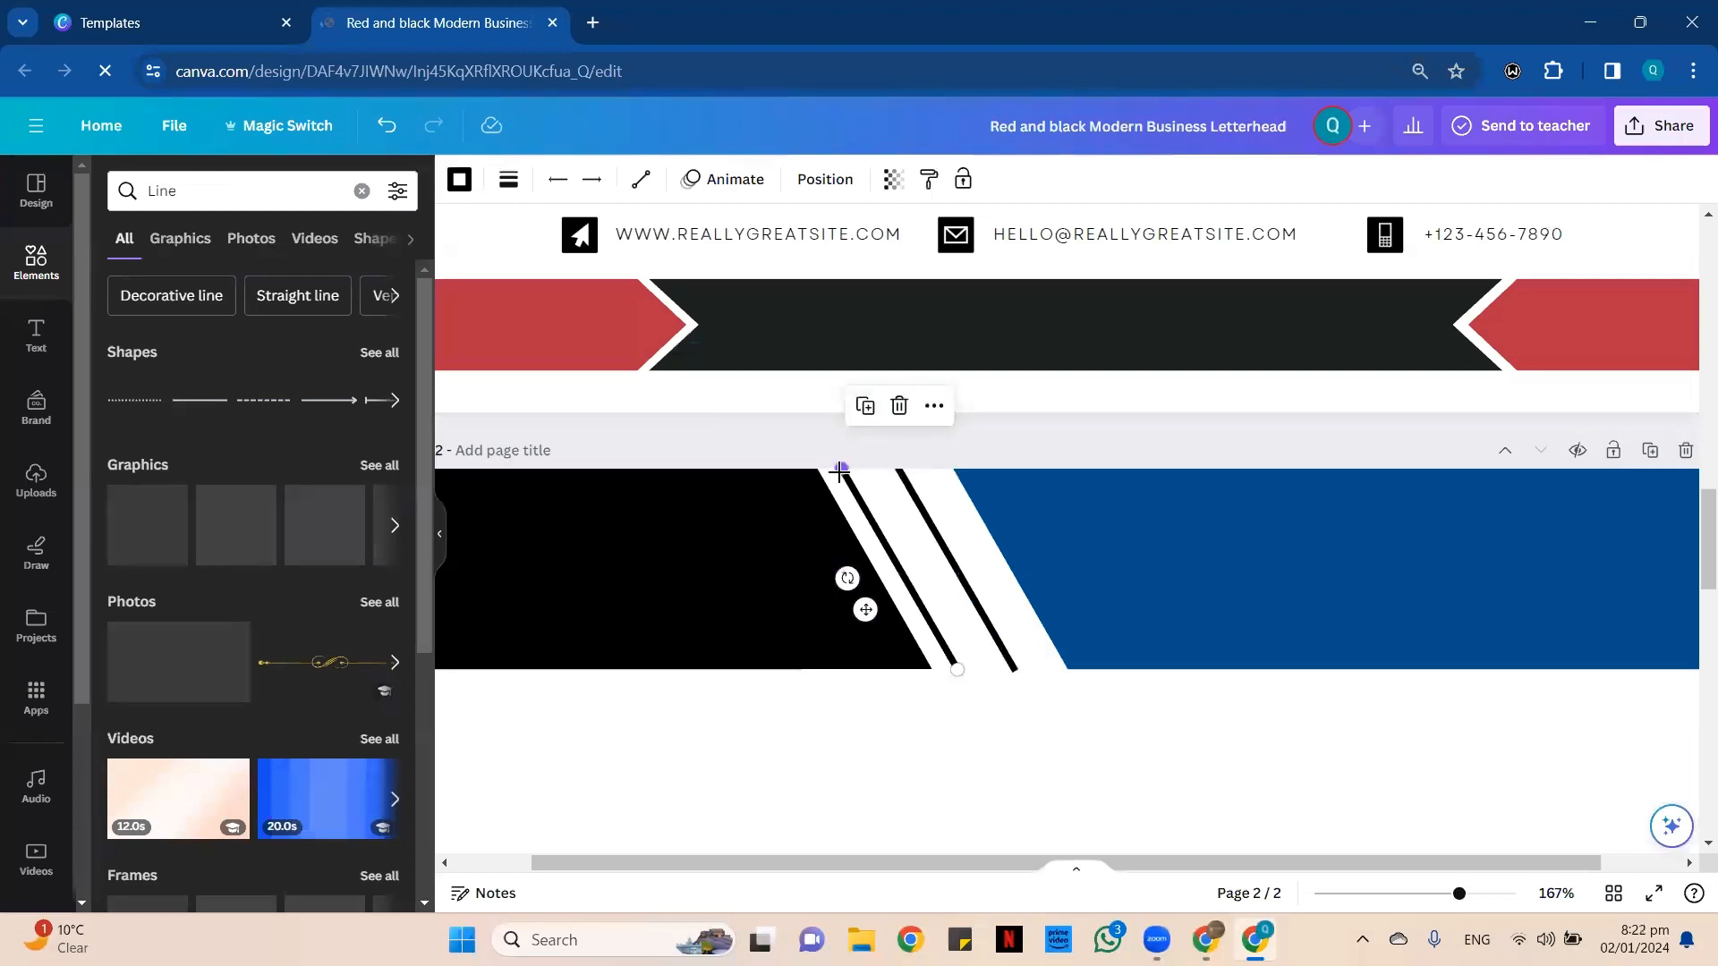
pyautogui.moveTo(842, 468); pyautogui.dragTo(824, 438)
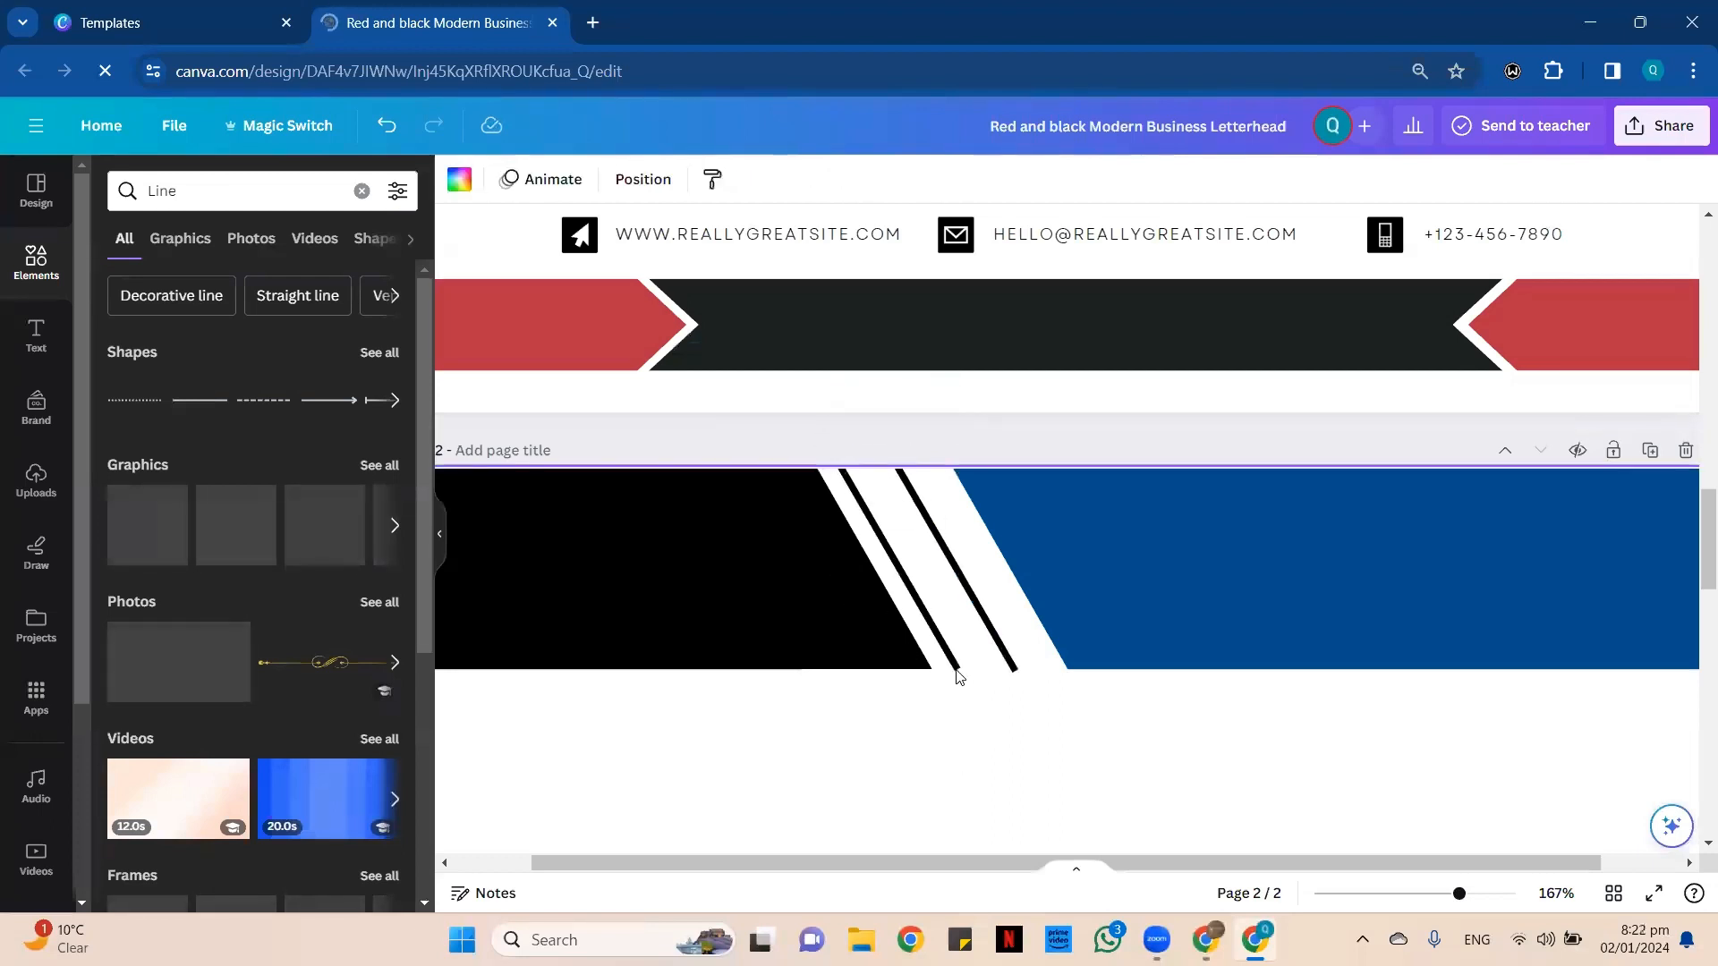
pyautogui.click(1071, 771)
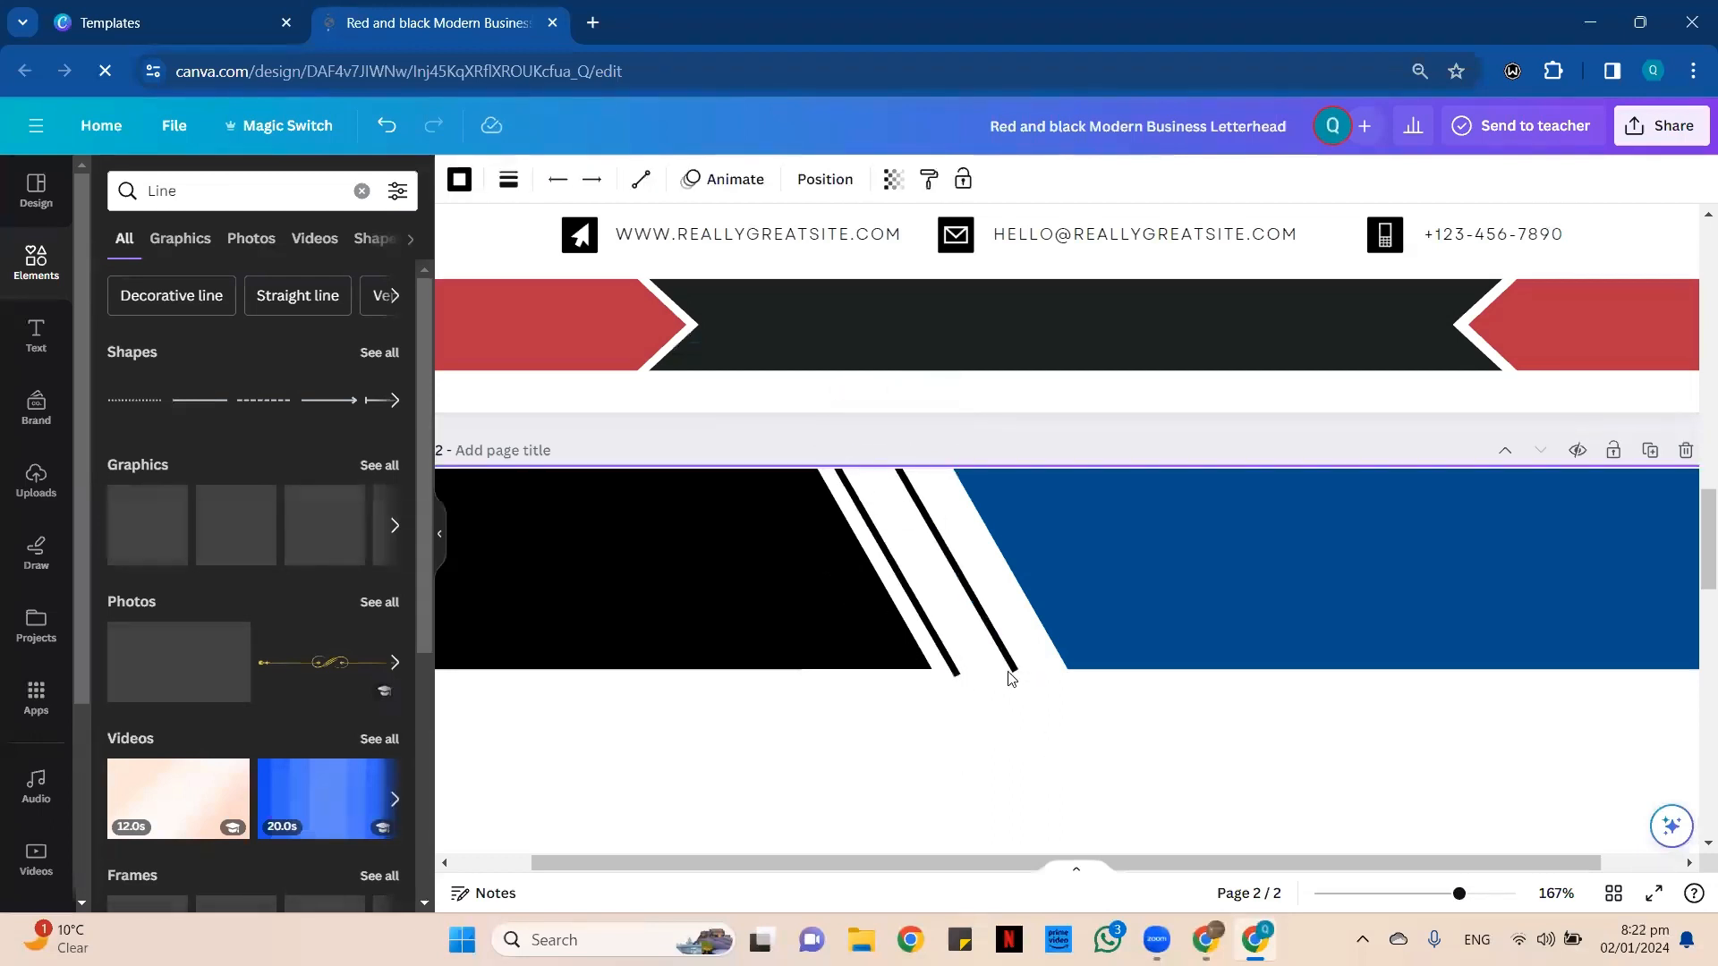
pyautogui.click(954, 668)
pyautogui.moveTo(959, 675); pyautogui.dragTo(959, 668)
pyautogui.click(958, 730)
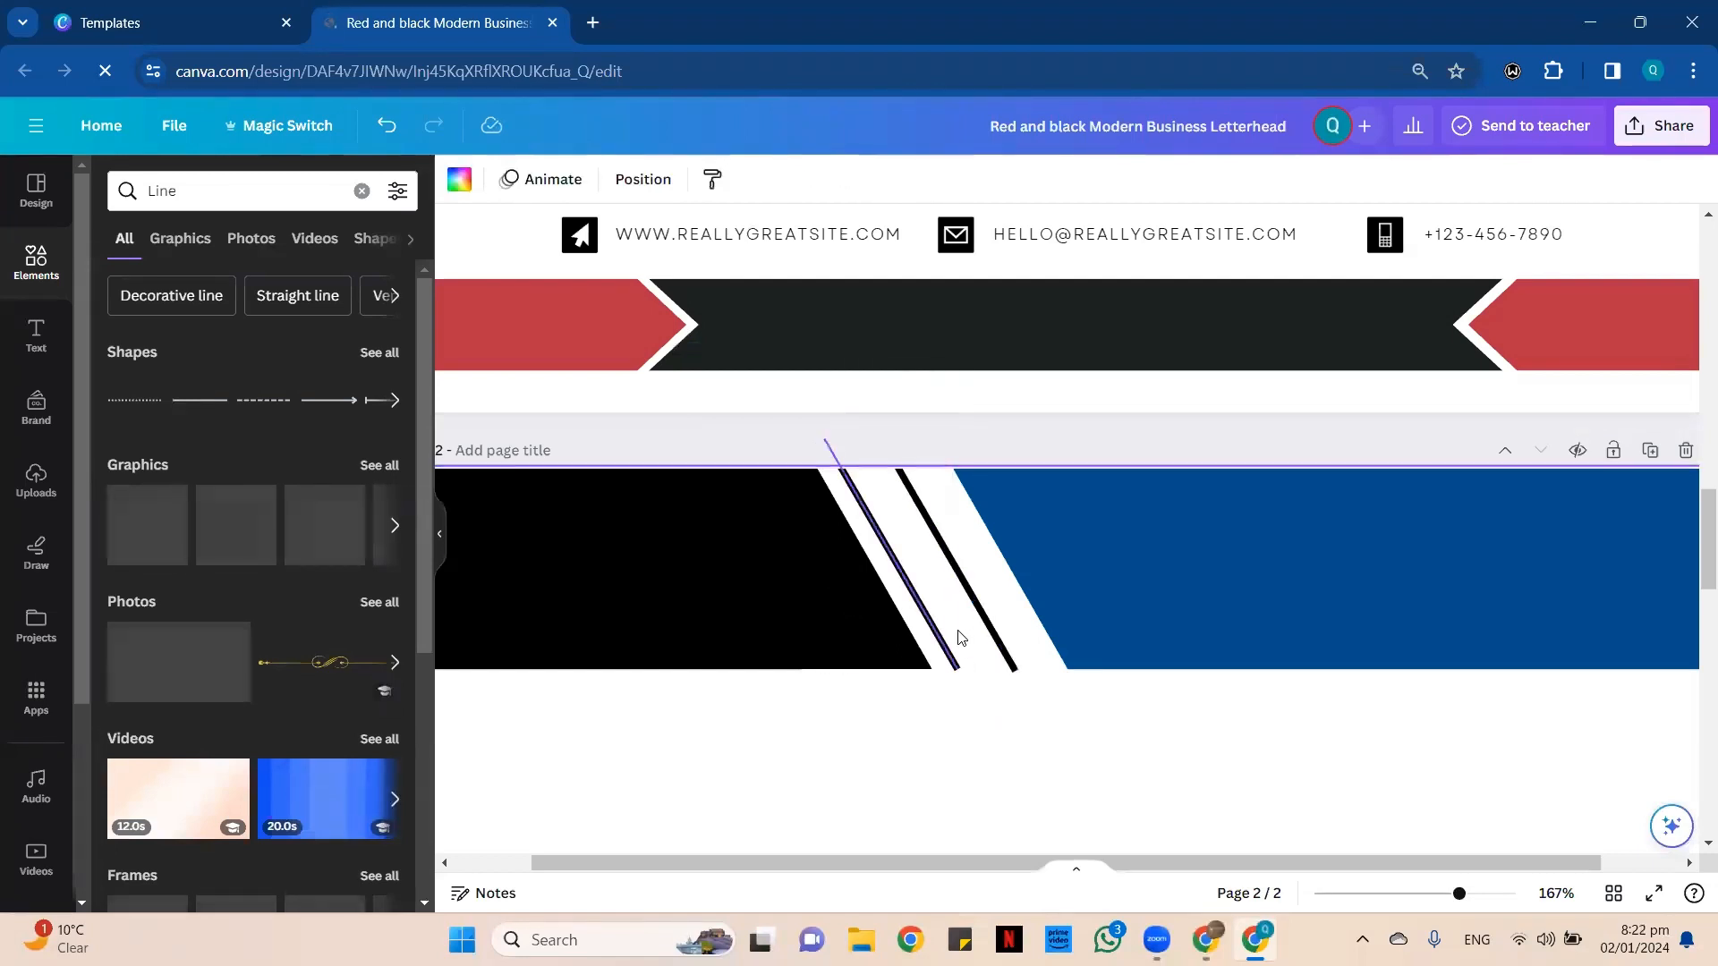
# Nudge both slanted lines right to space them evenly between the black and blue header shapes.
pyautogui.click(943, 651)
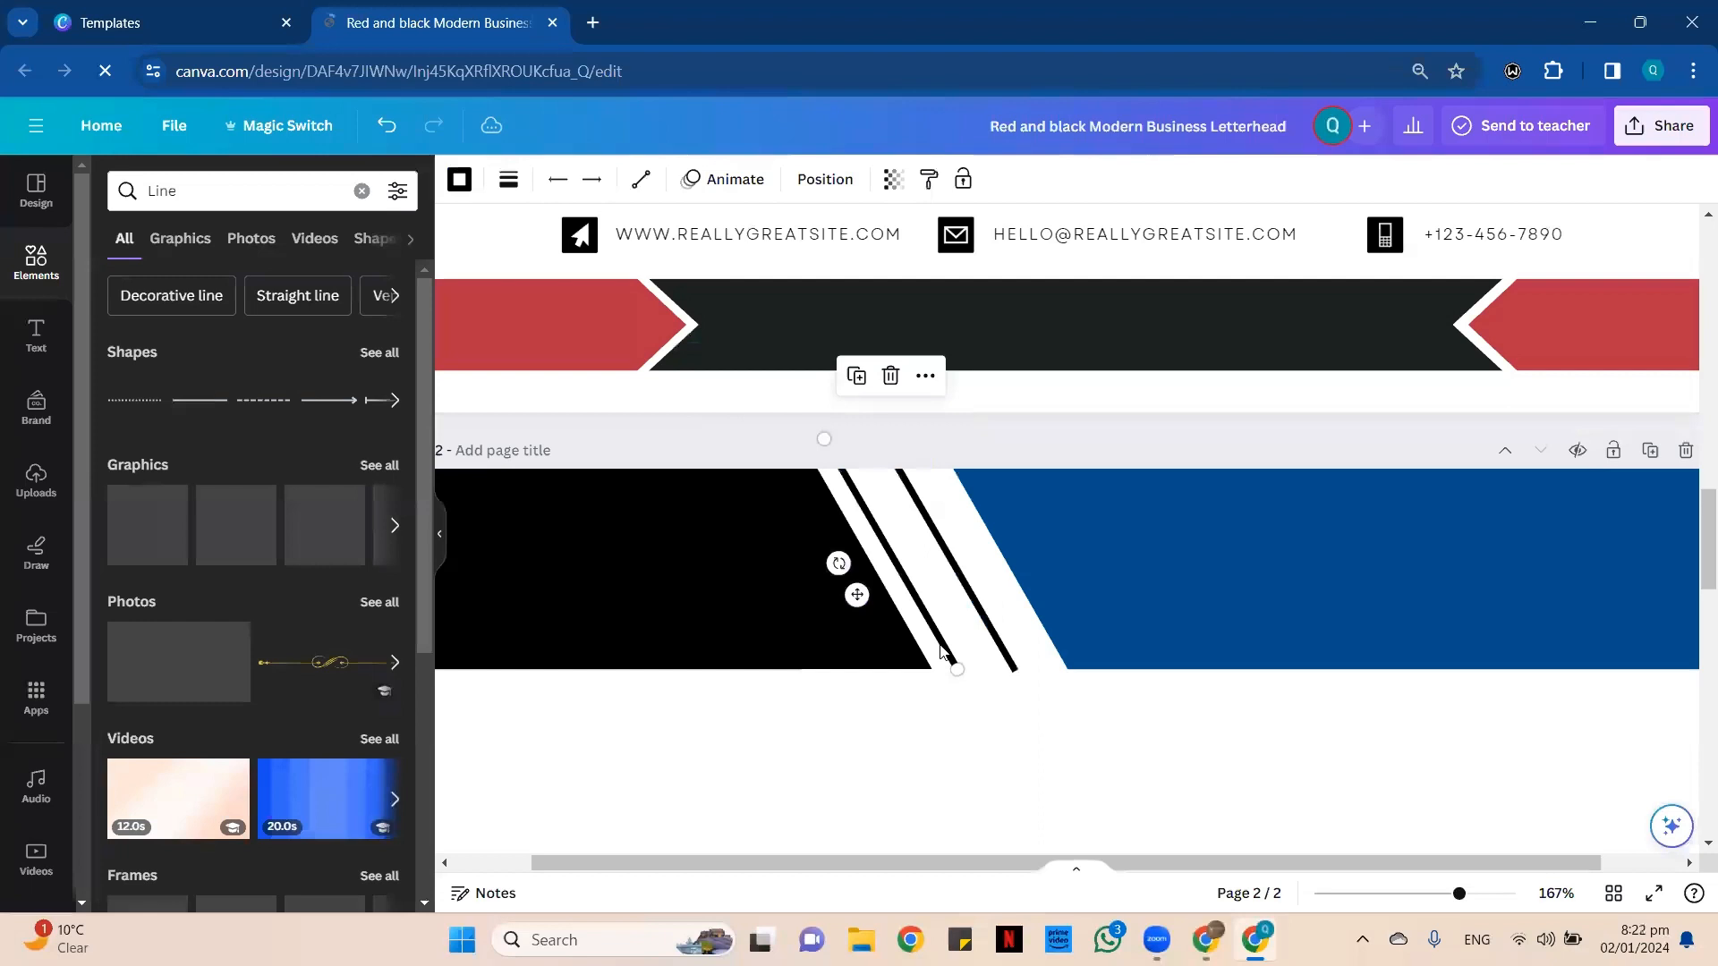
pyautogui.click(990, 672)
pyautogui.click(1003, 654)
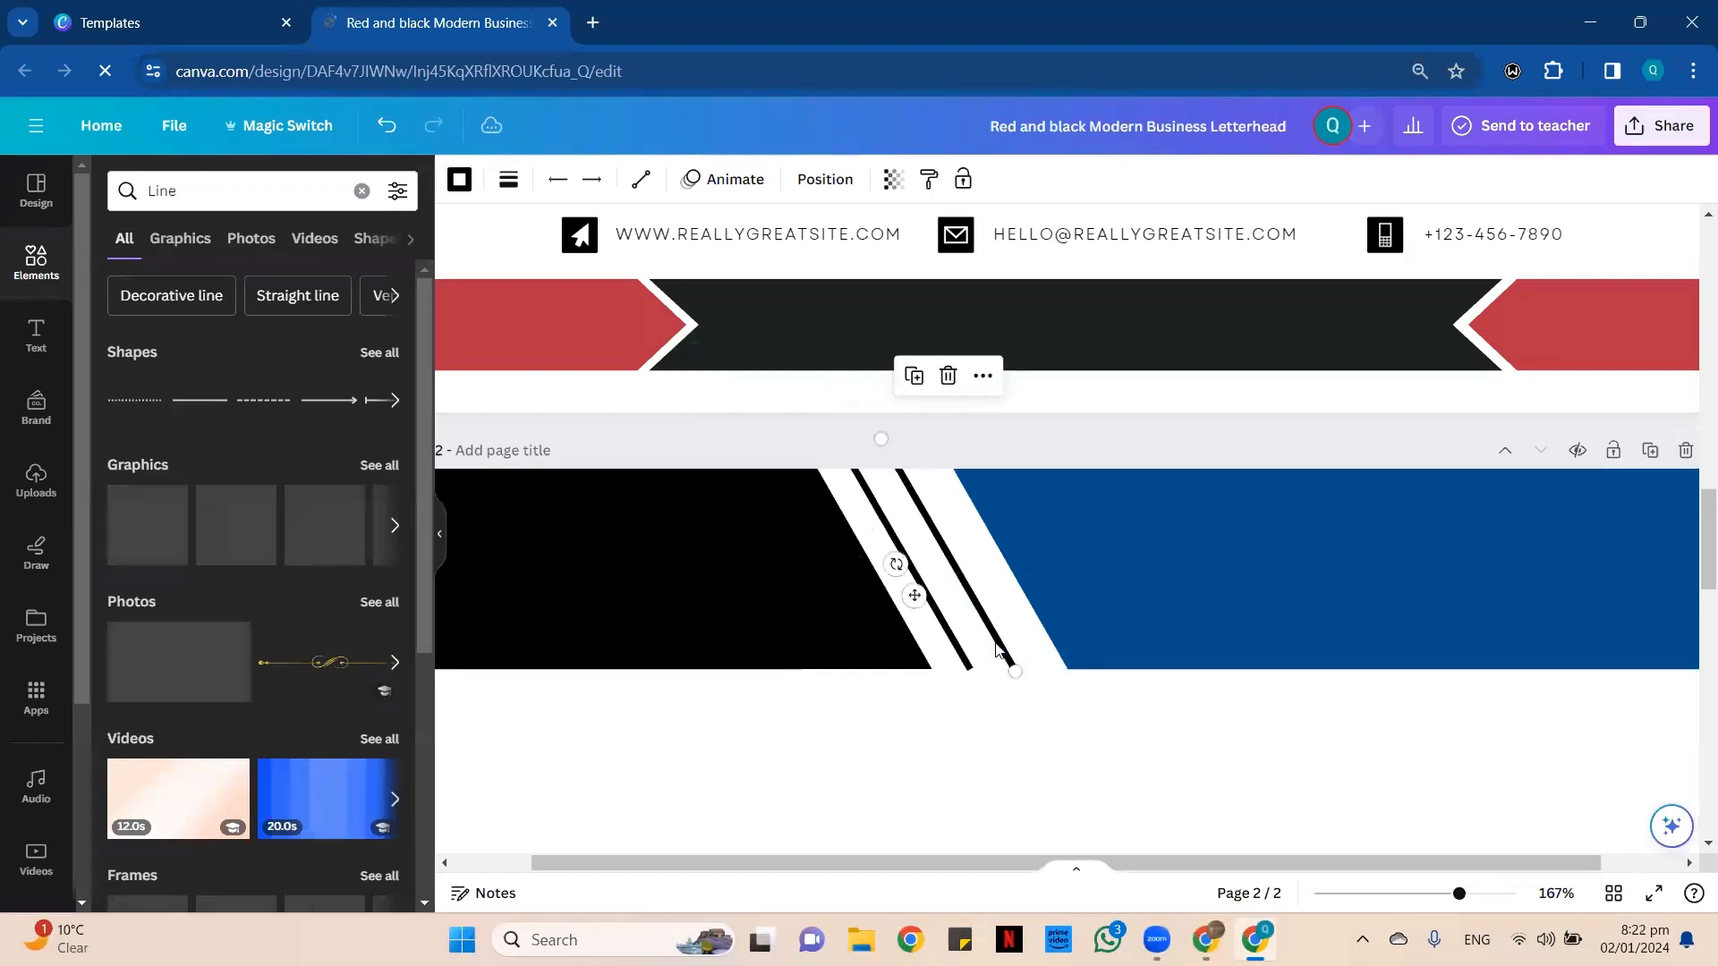
pyautogui.press('Right')
pyautogui.press('Right')
pyautogui.press('Right')
pyautogui.click(989, 734)
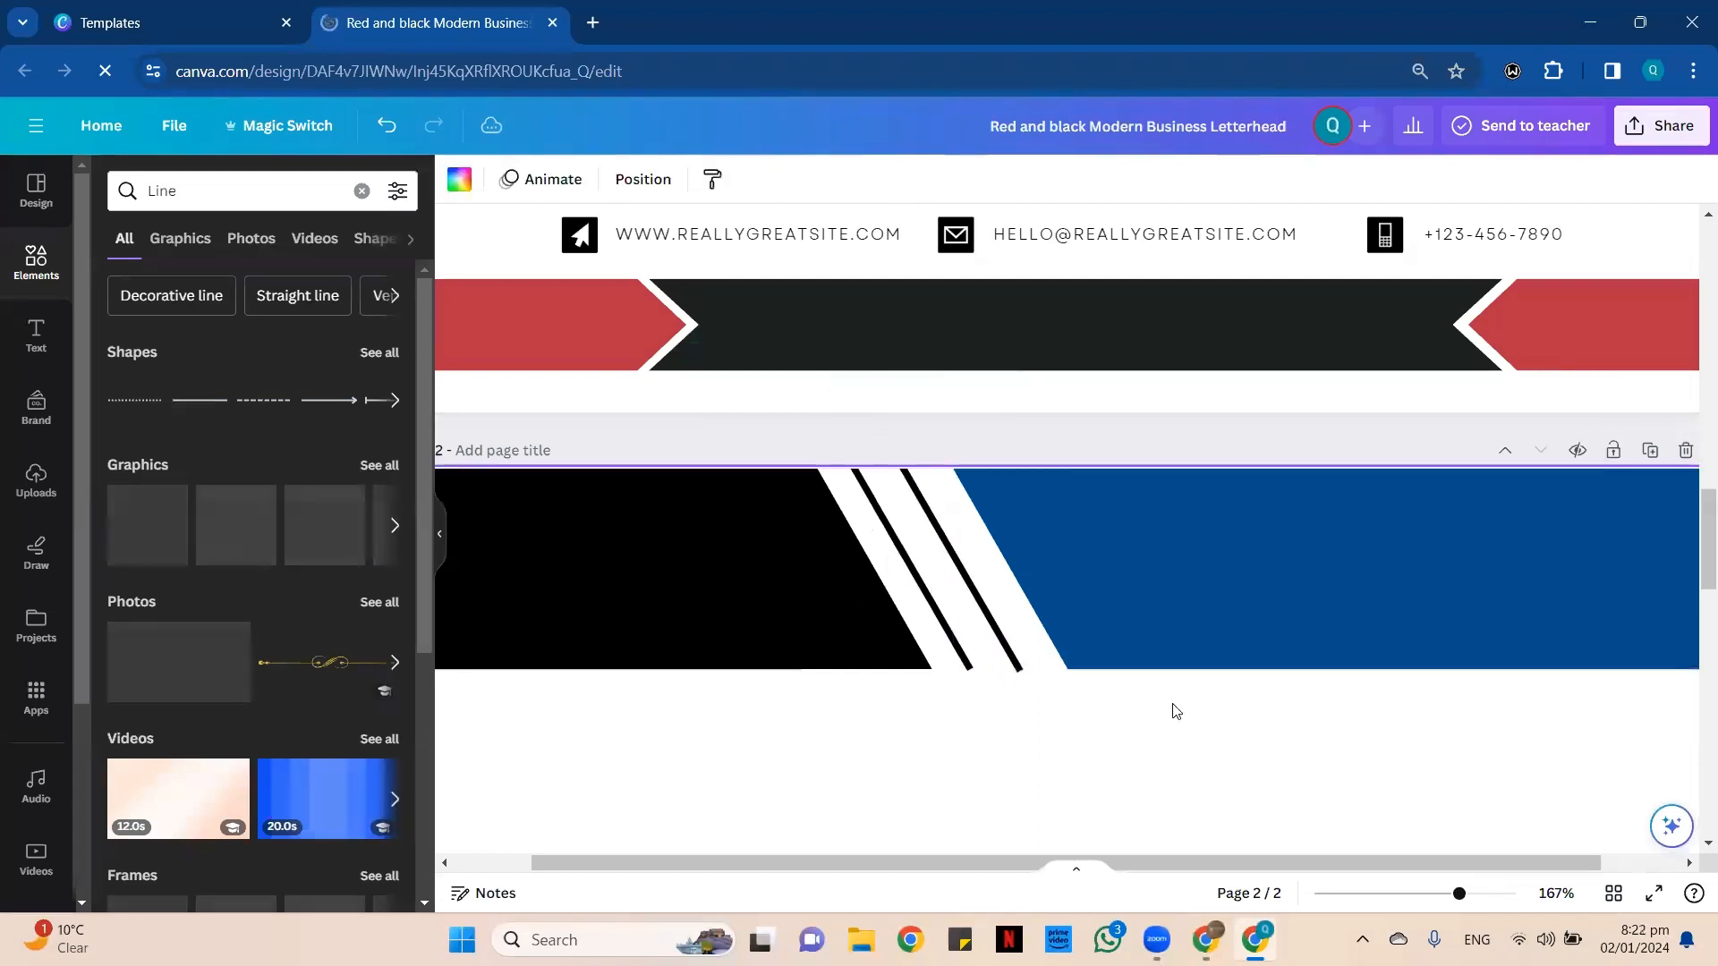
# Duplicate page 1's red and black footer shapes, group the copy, and place it along the bottom edge of page 2.
pyautogui.click(1421, 893)
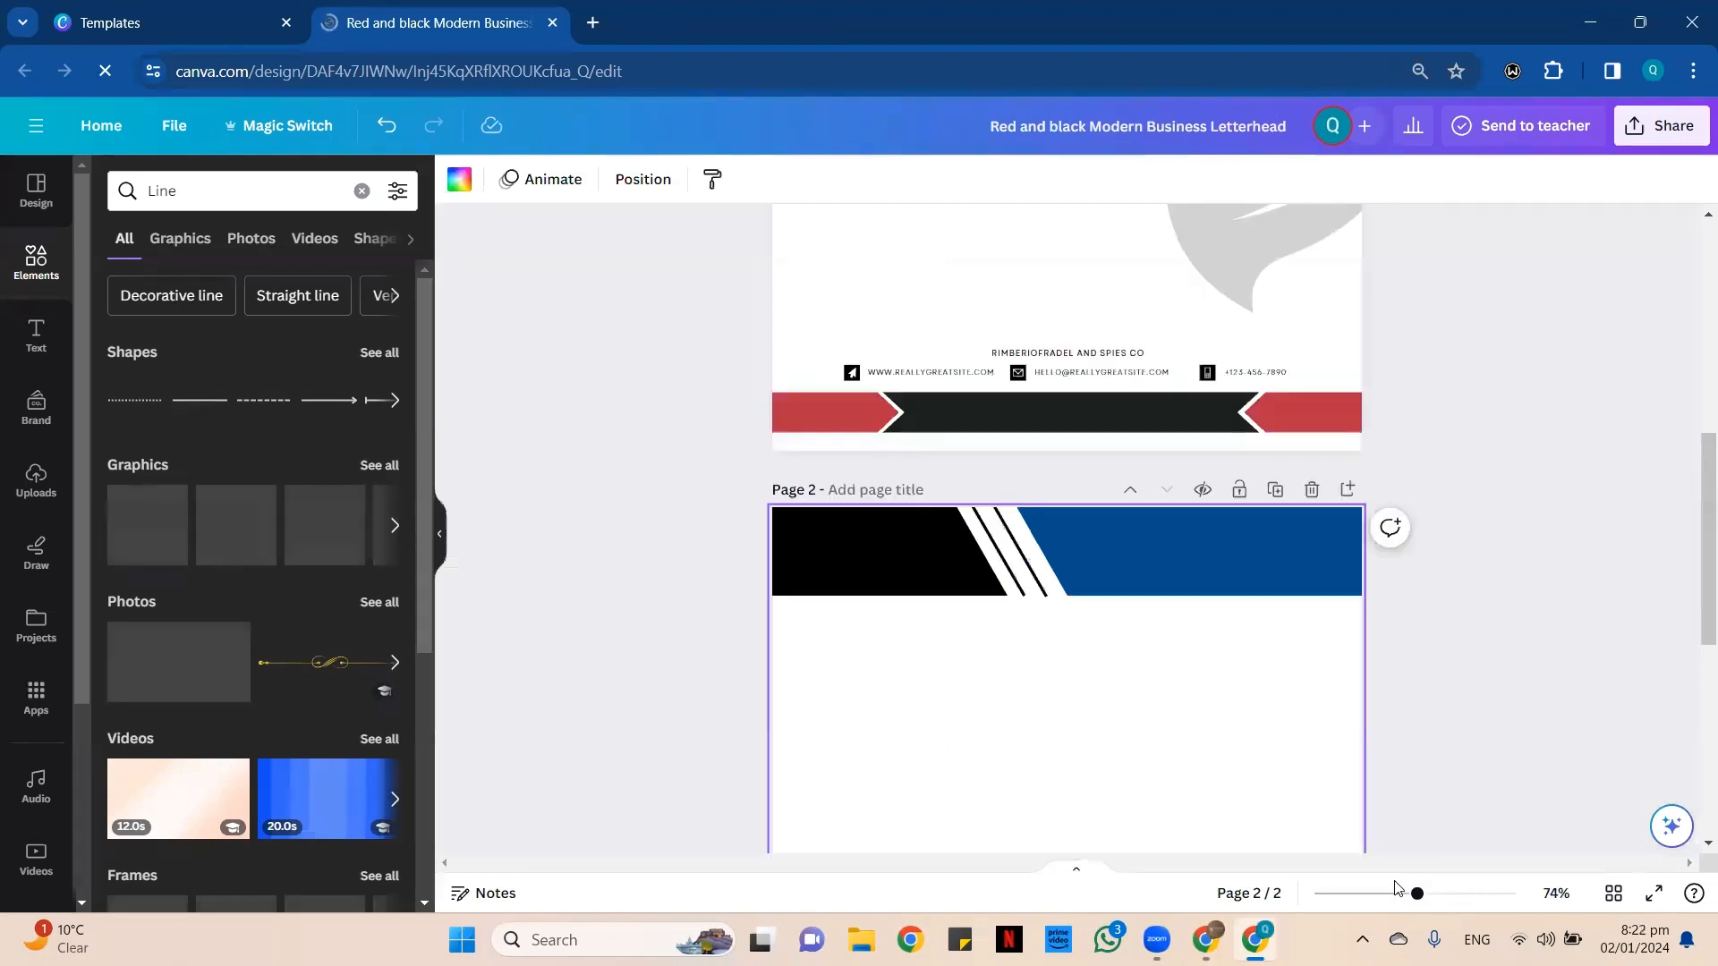
pyautogui.click(1400, 893)
pyautogui.click(1378, 893)
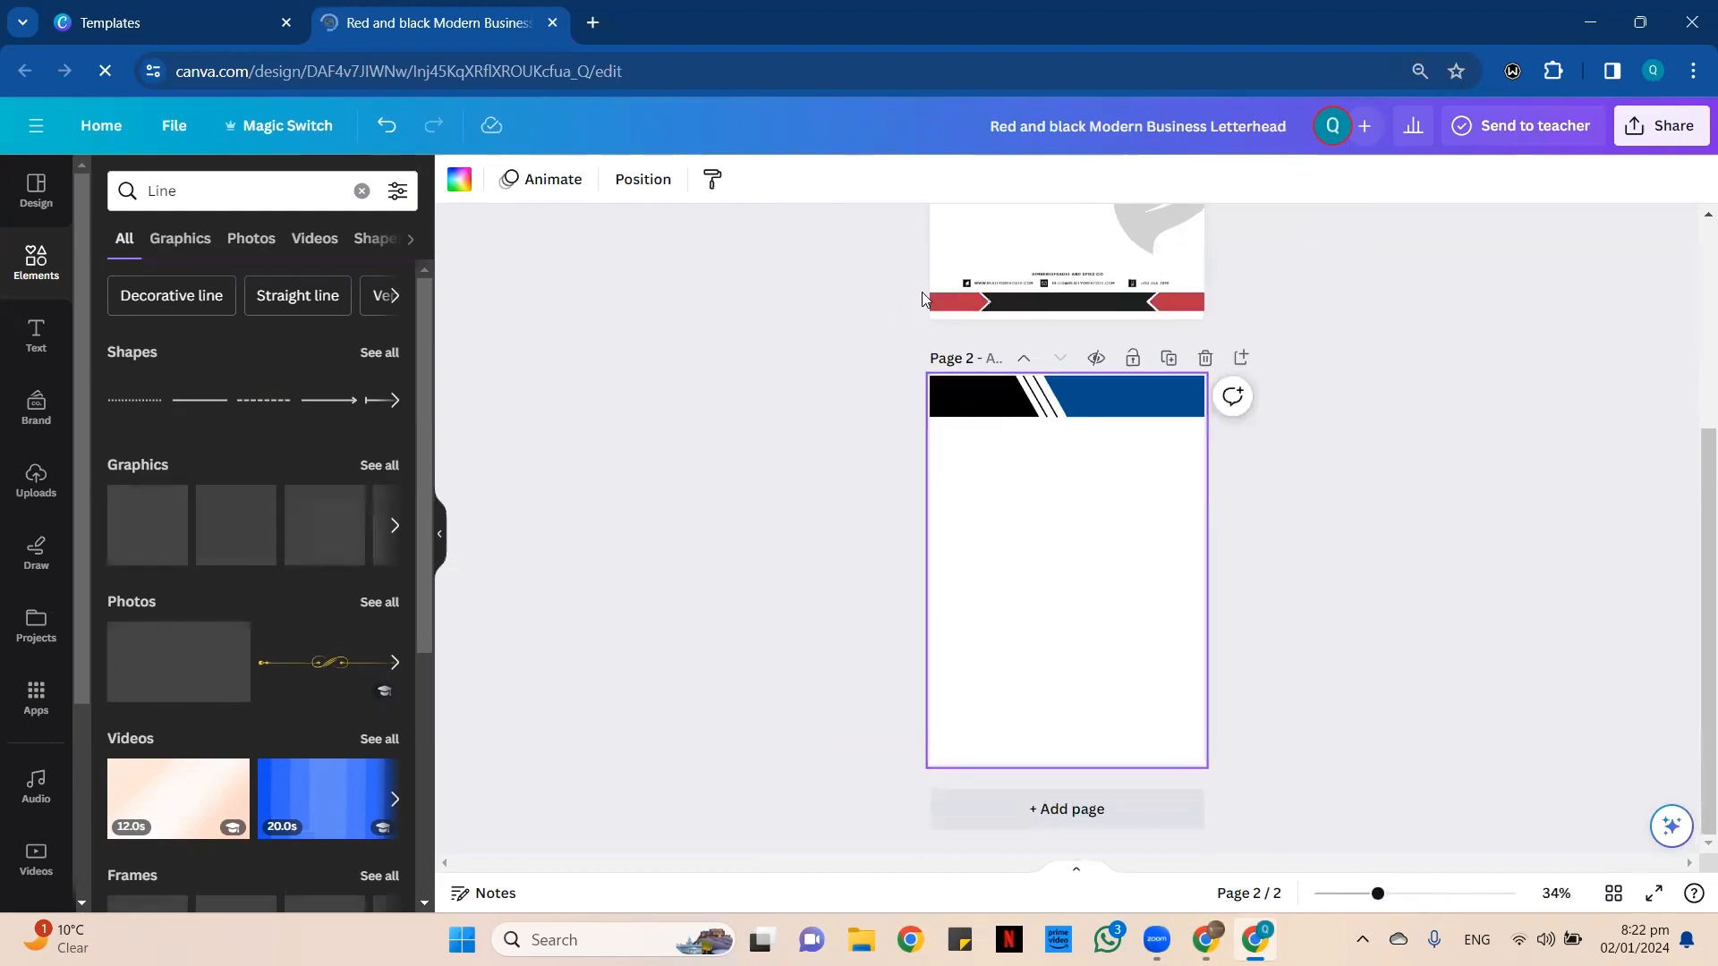
pyautogui.moveTo(914, 307); pyautogui.dragTo(1229, 328)
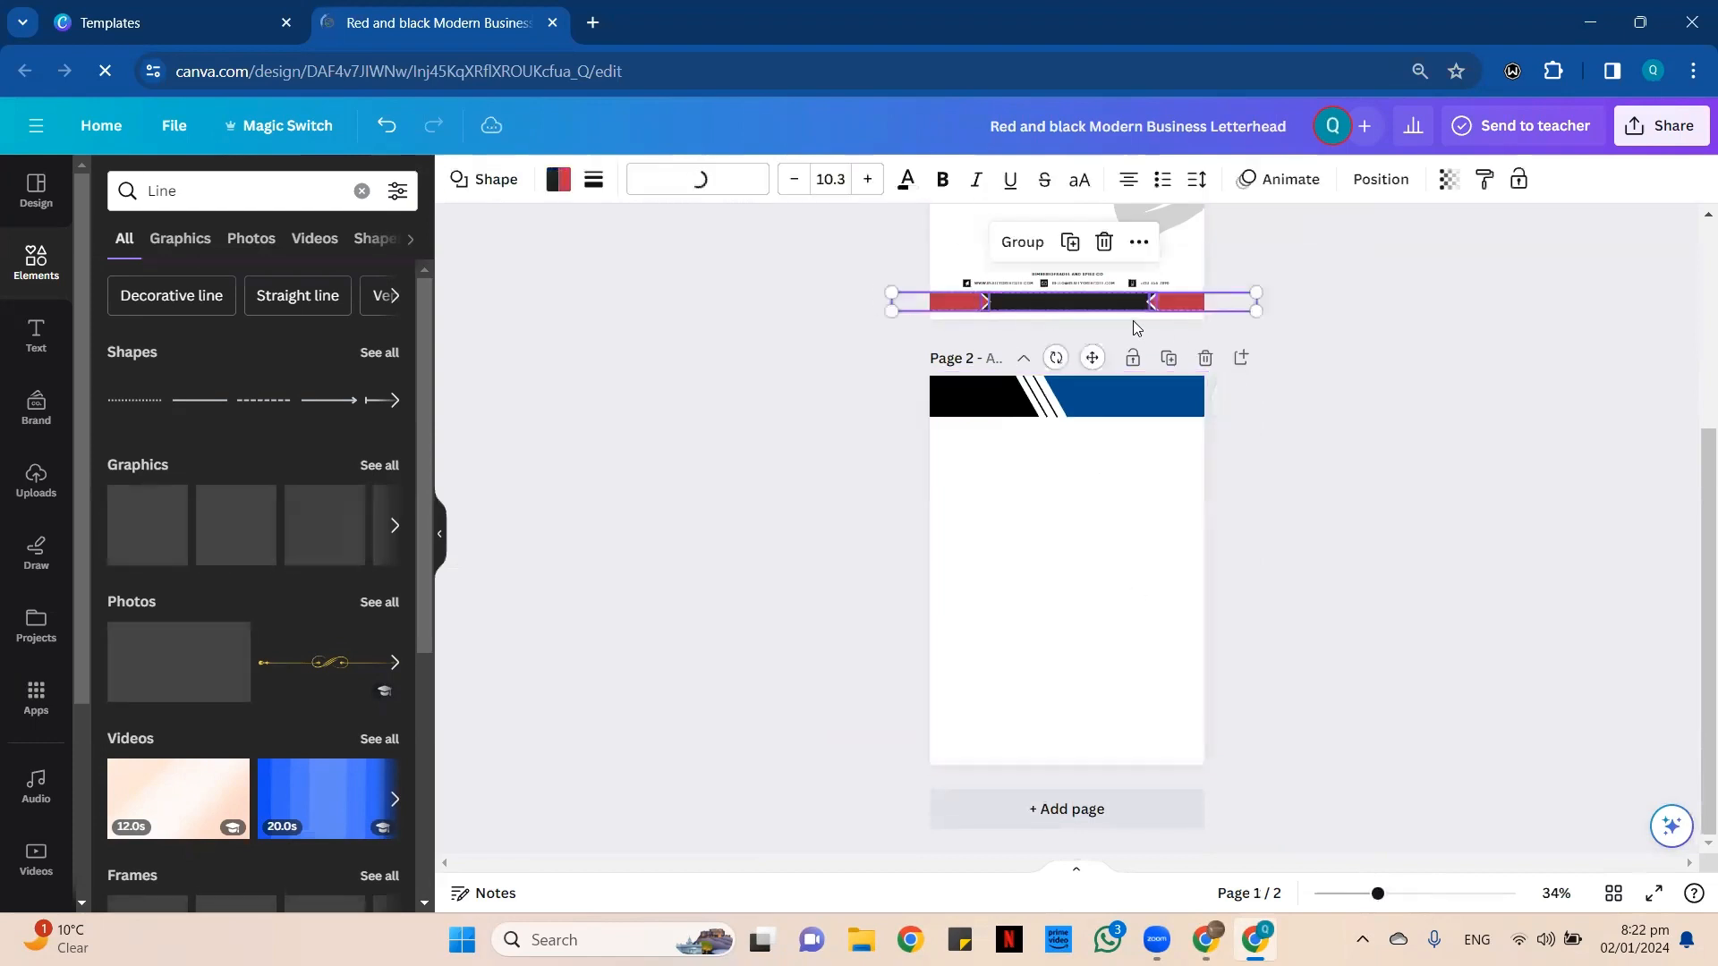
pyautogui.click(1073, 244)
pyautogui.click(1012, 253)
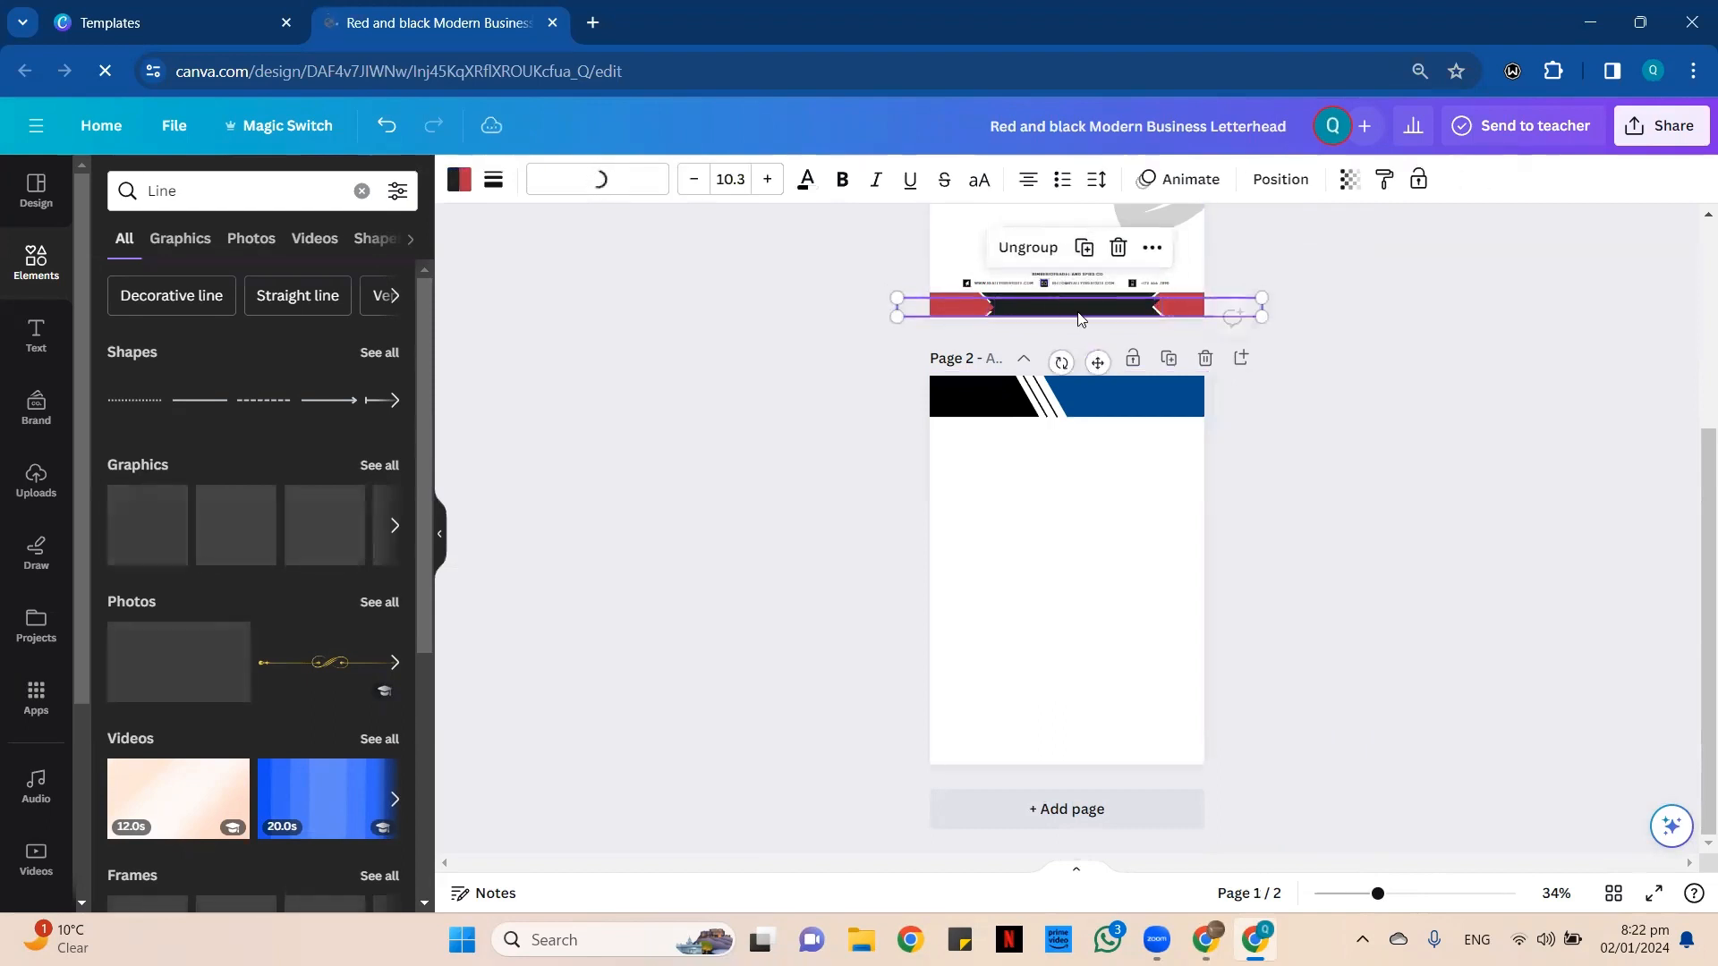
pyautogui.moveTo(1092, 307); pyautogui.dragTo(1081, 770)
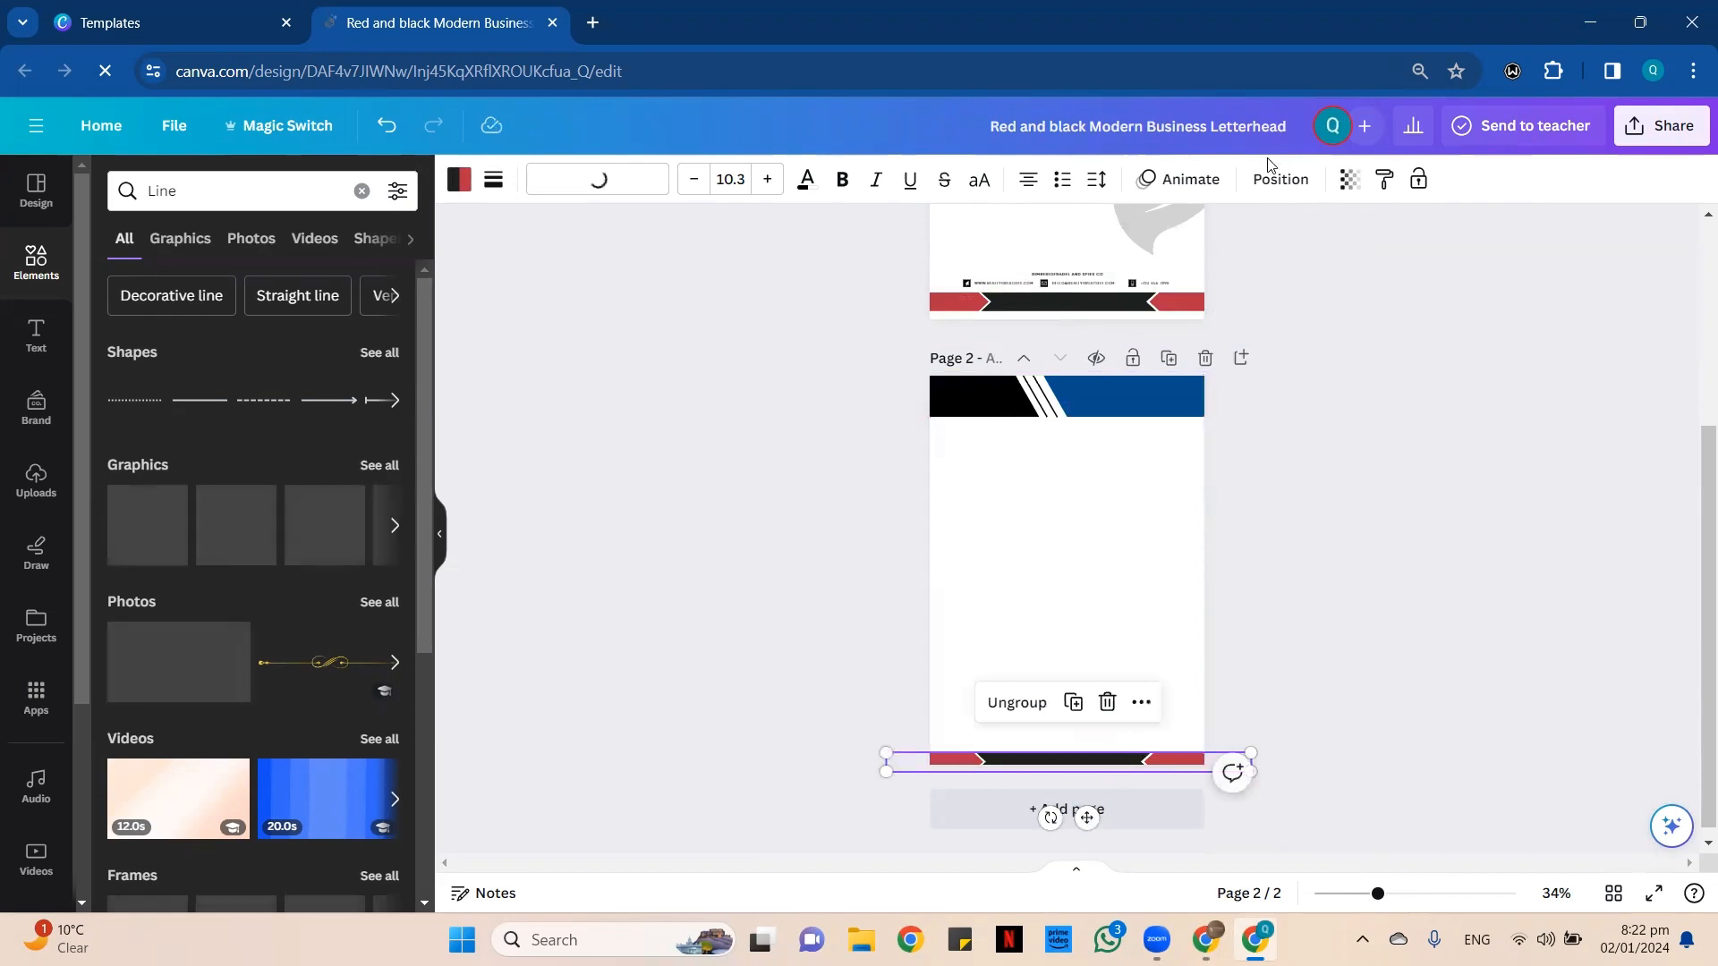
# Center the grouped footer band horizontally on page 2.
pyautogui.click(1287, 182)
pyautogui.click(343, 399)
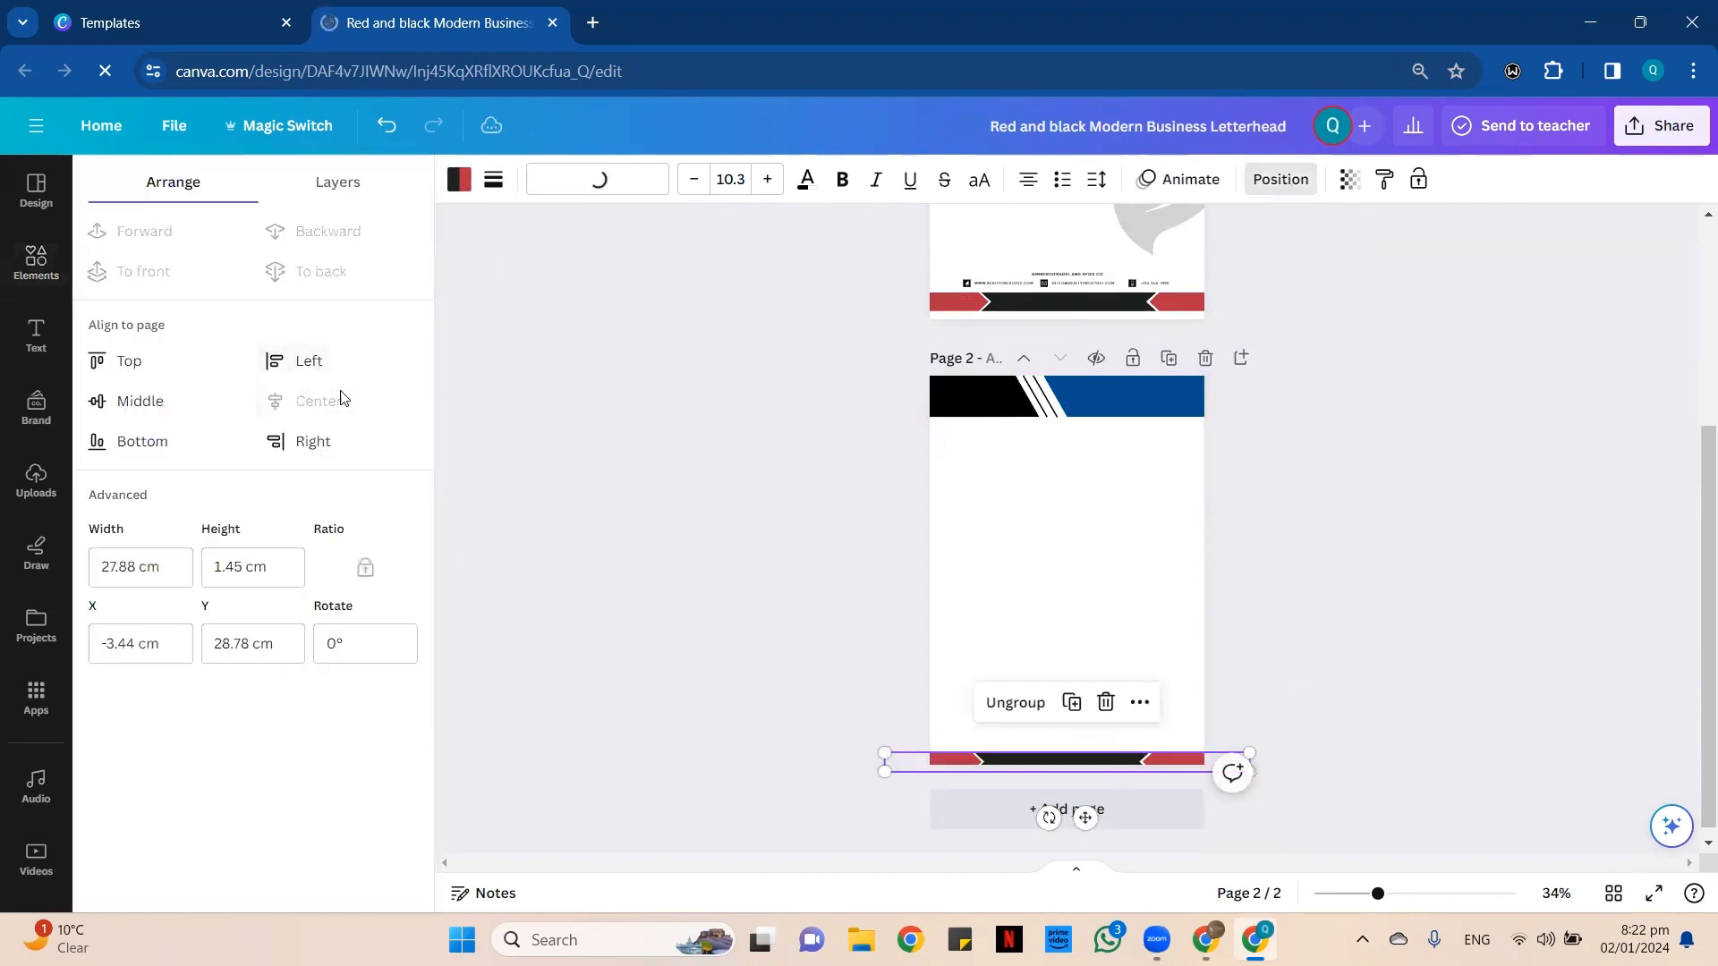
pyautogui.click(951, 617)
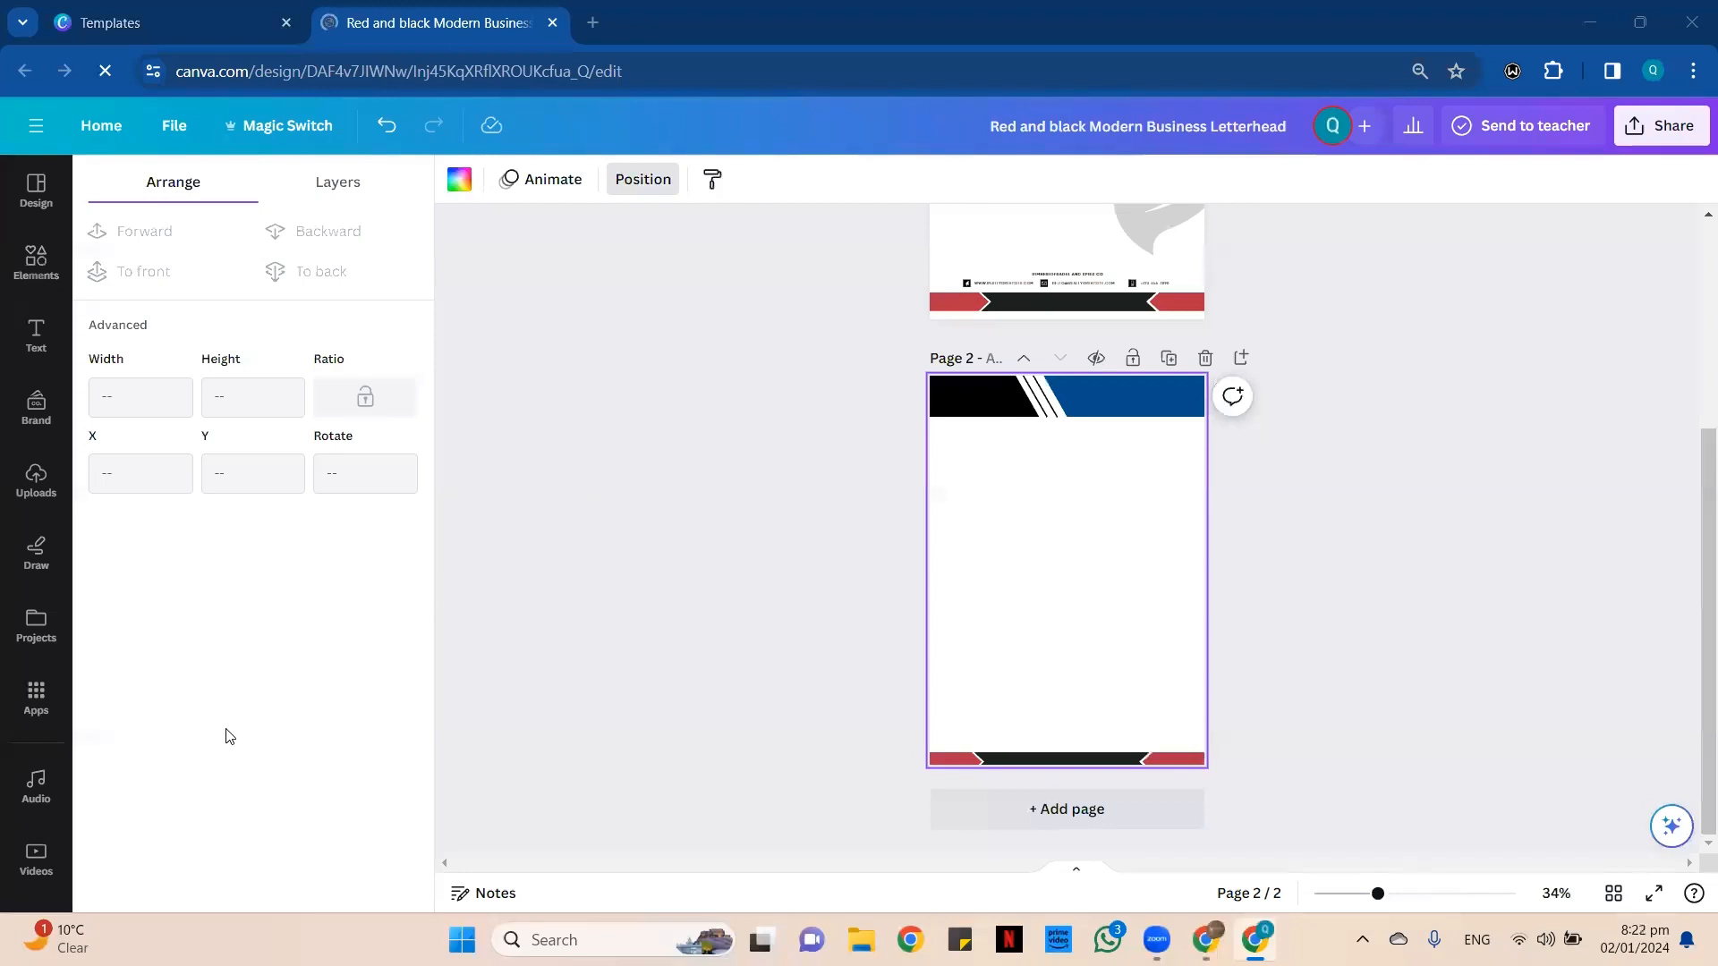
# Ungroup the page 2 footer and recolor its two red end shapes with the header's blue.
pyautogui.click(1144, 759)
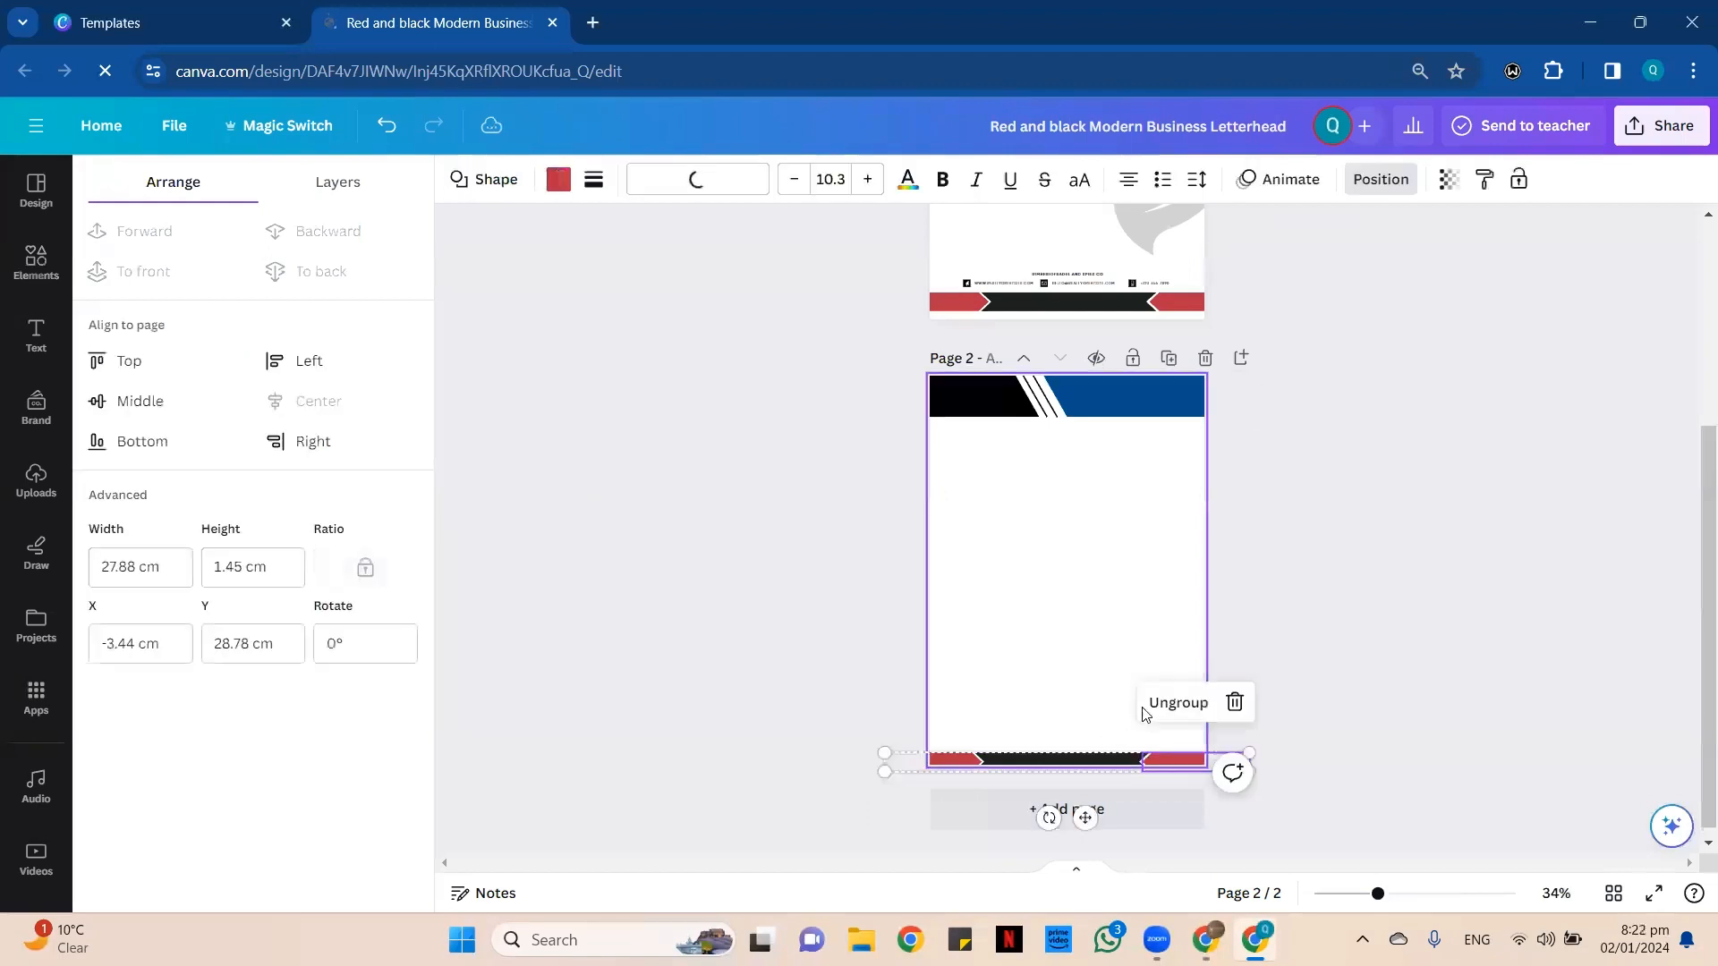
pyautogui.click(1161, 704)
pyautogui.click(1077, 633)
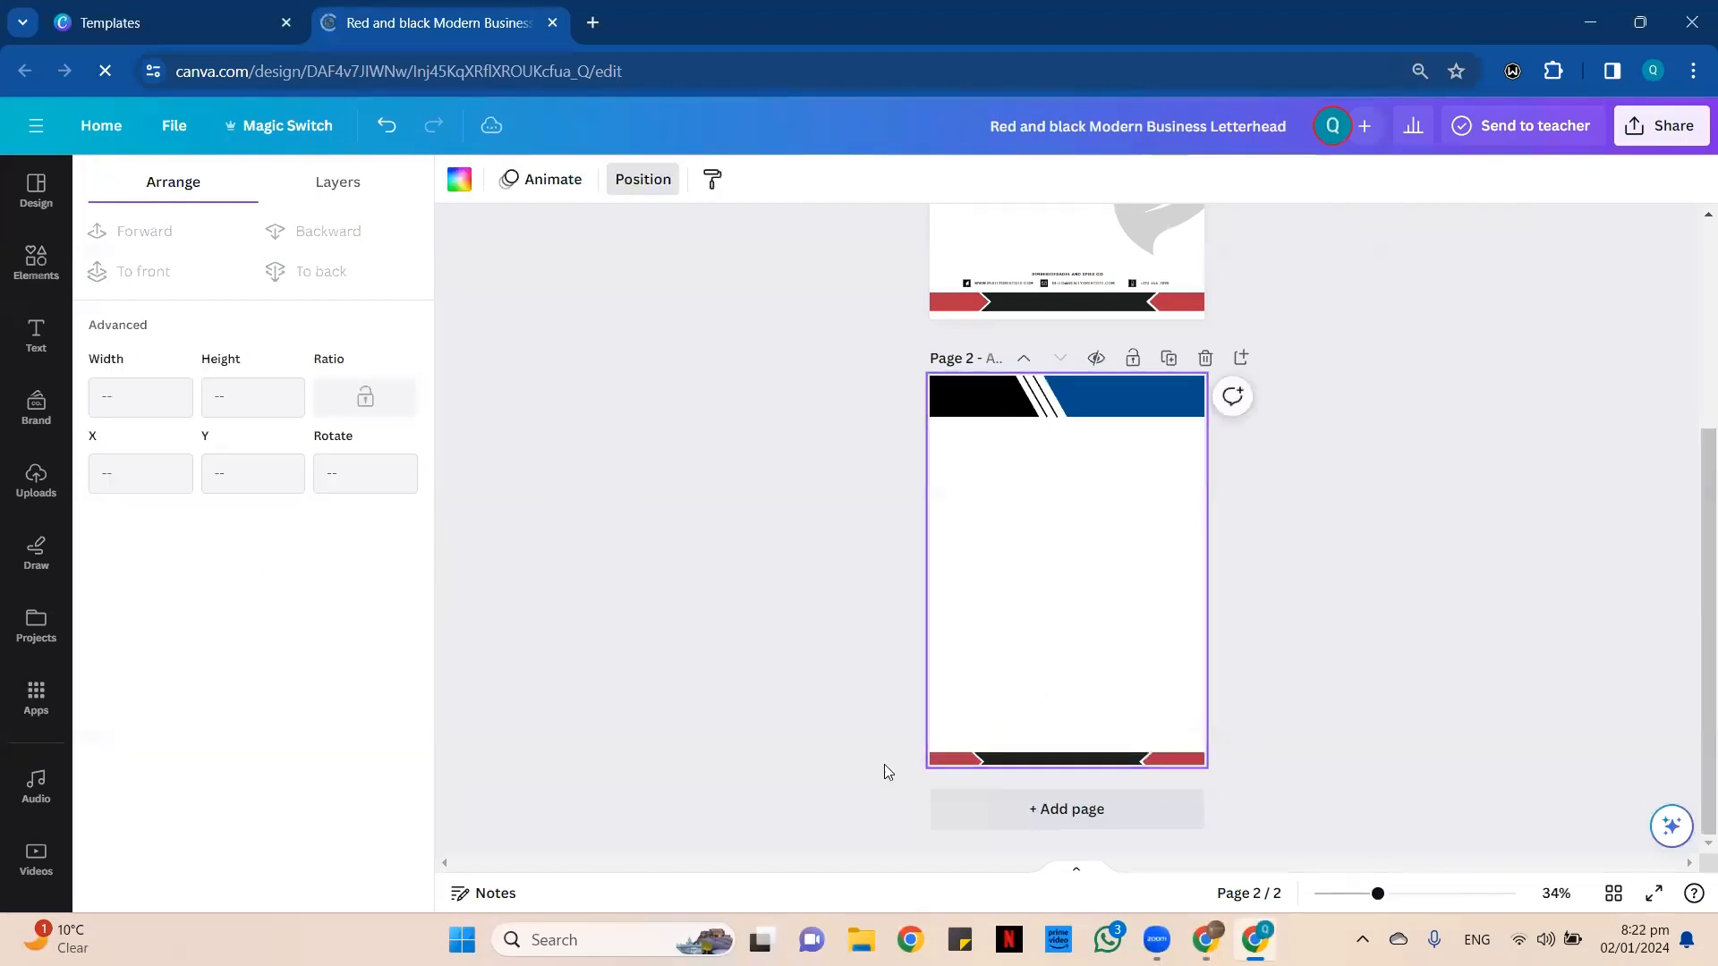
pyautogui.click(934, 763)
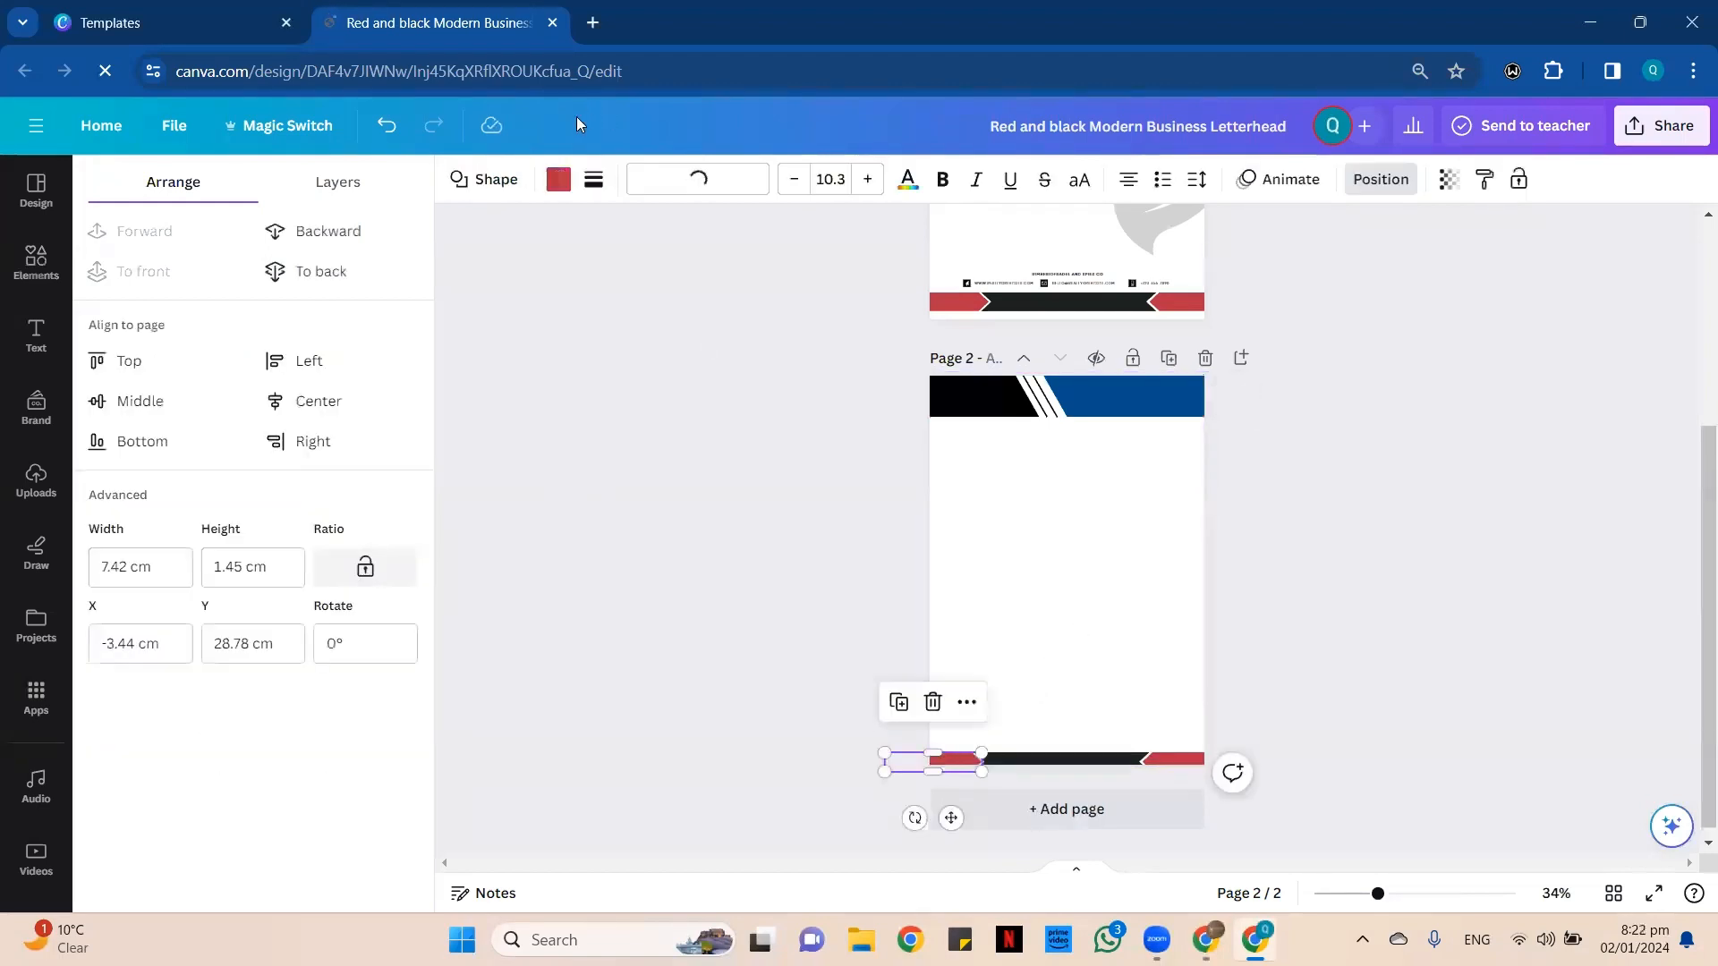
pyautogui.click(553, 182)
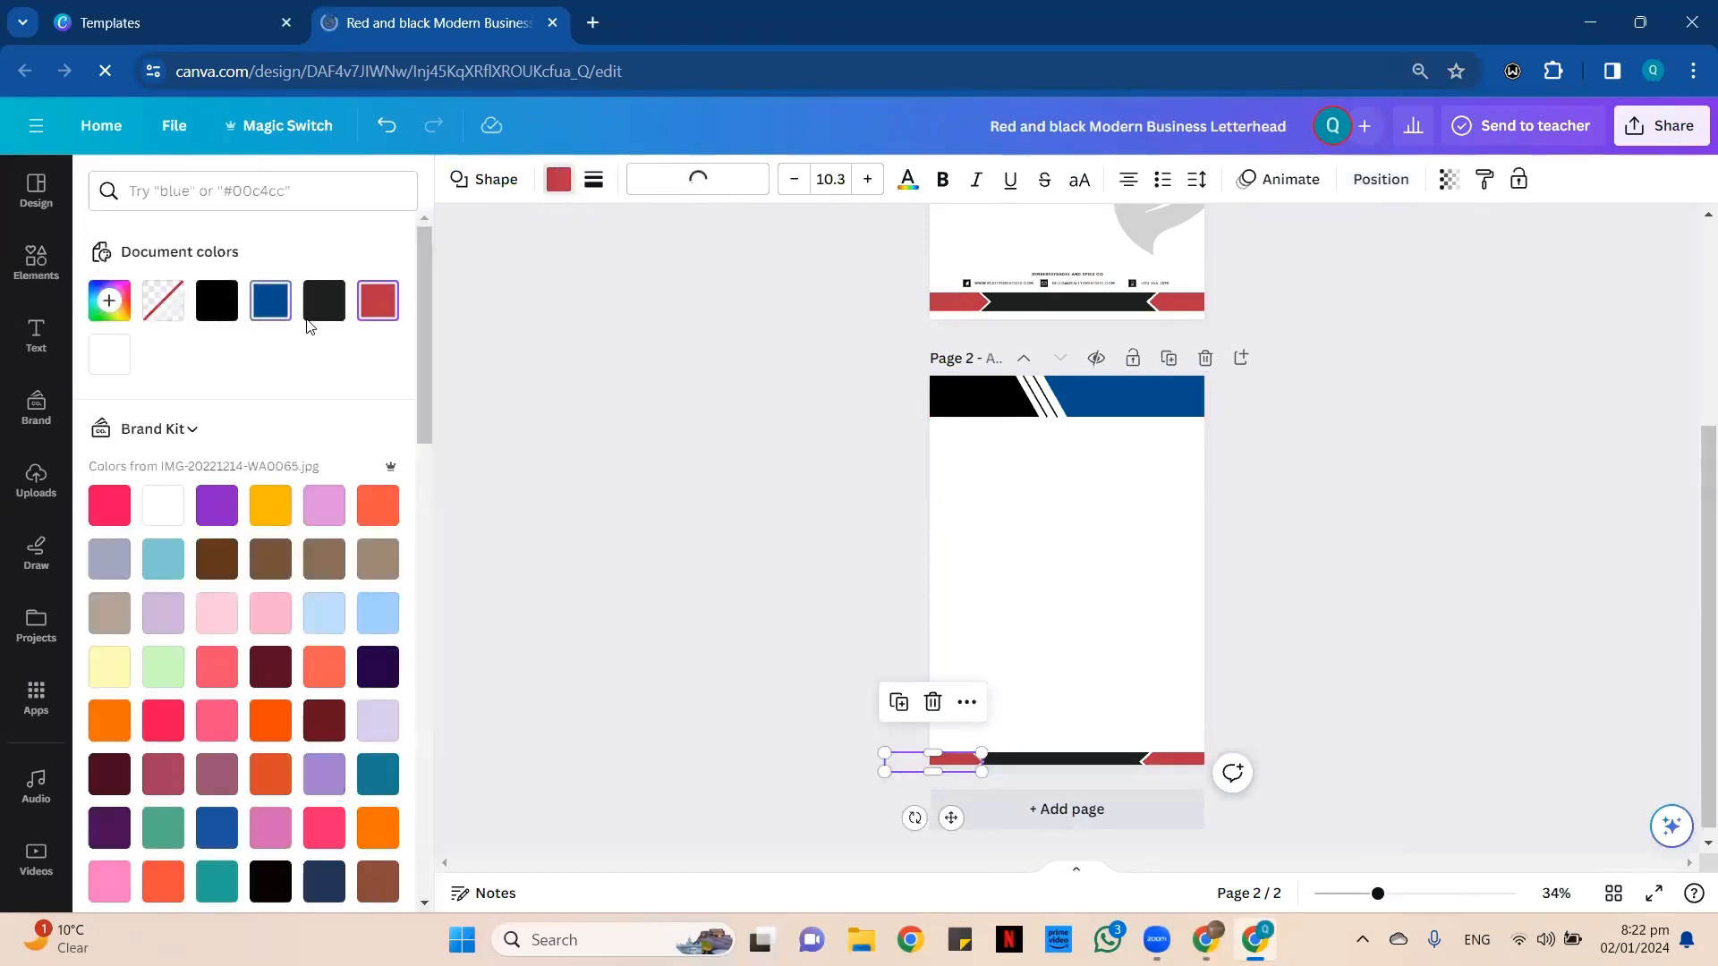
pyautogui.click(270, 301)
pyautogui.click(1182, 770)
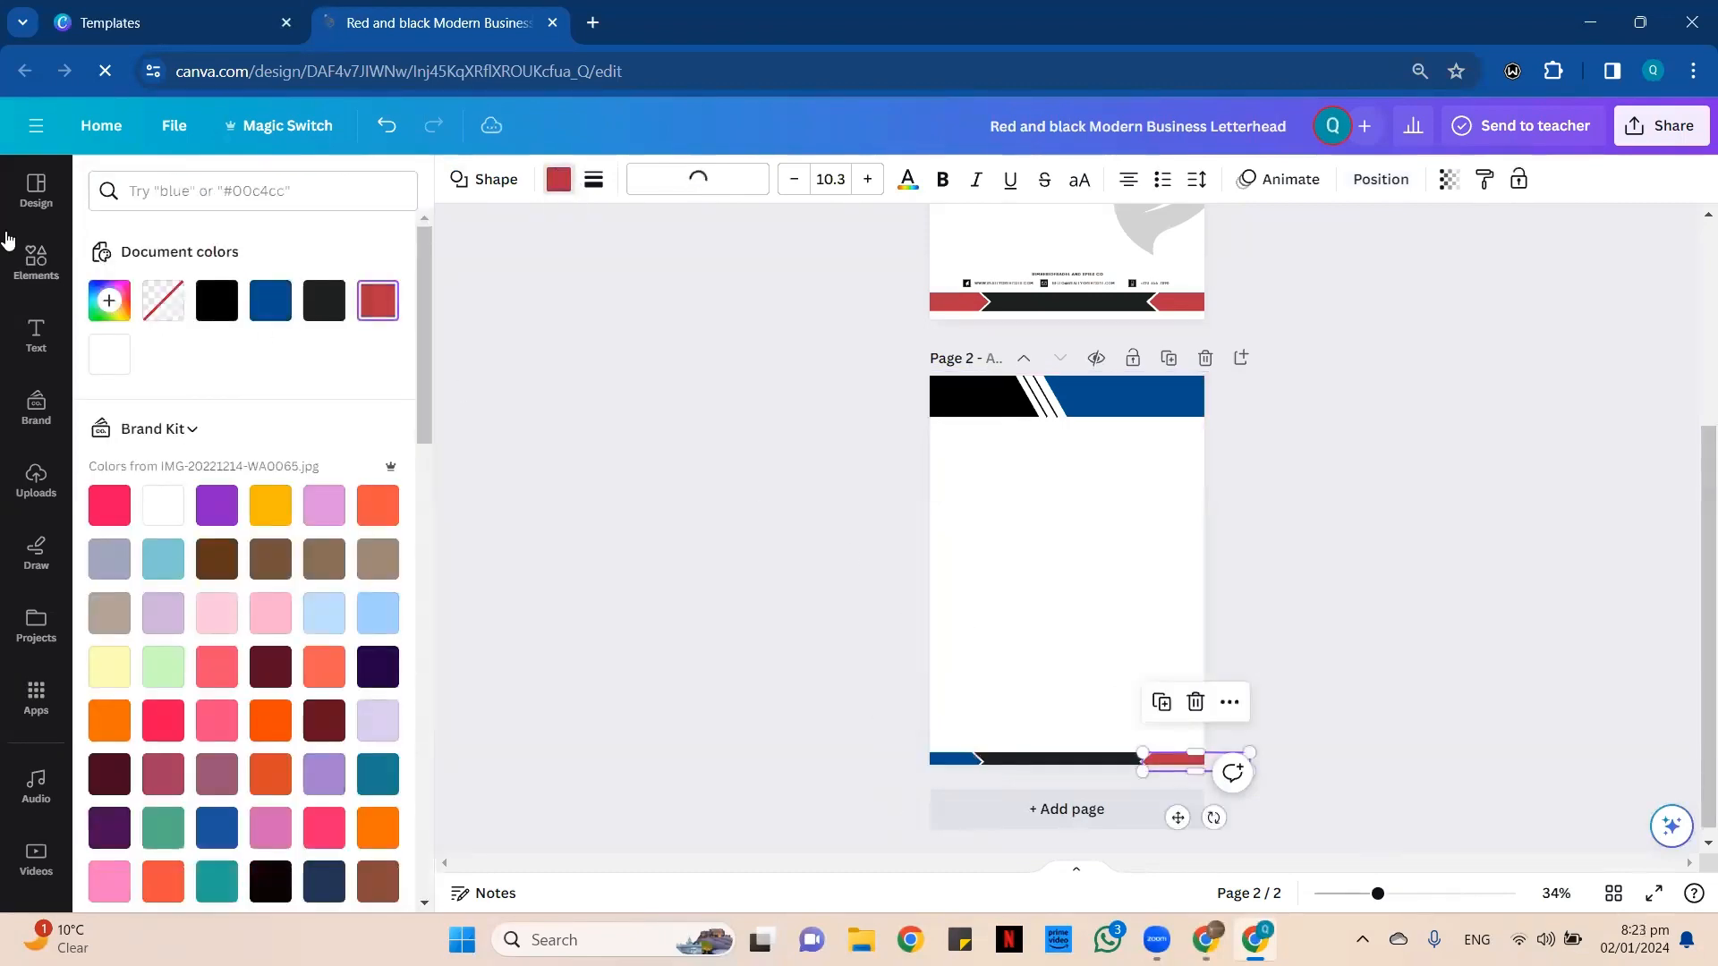
pyautogui.click(281, 315)
# Recolor the middle shape of page 2's footer pure black to match the header.
pyautogui.click(1058, 757)
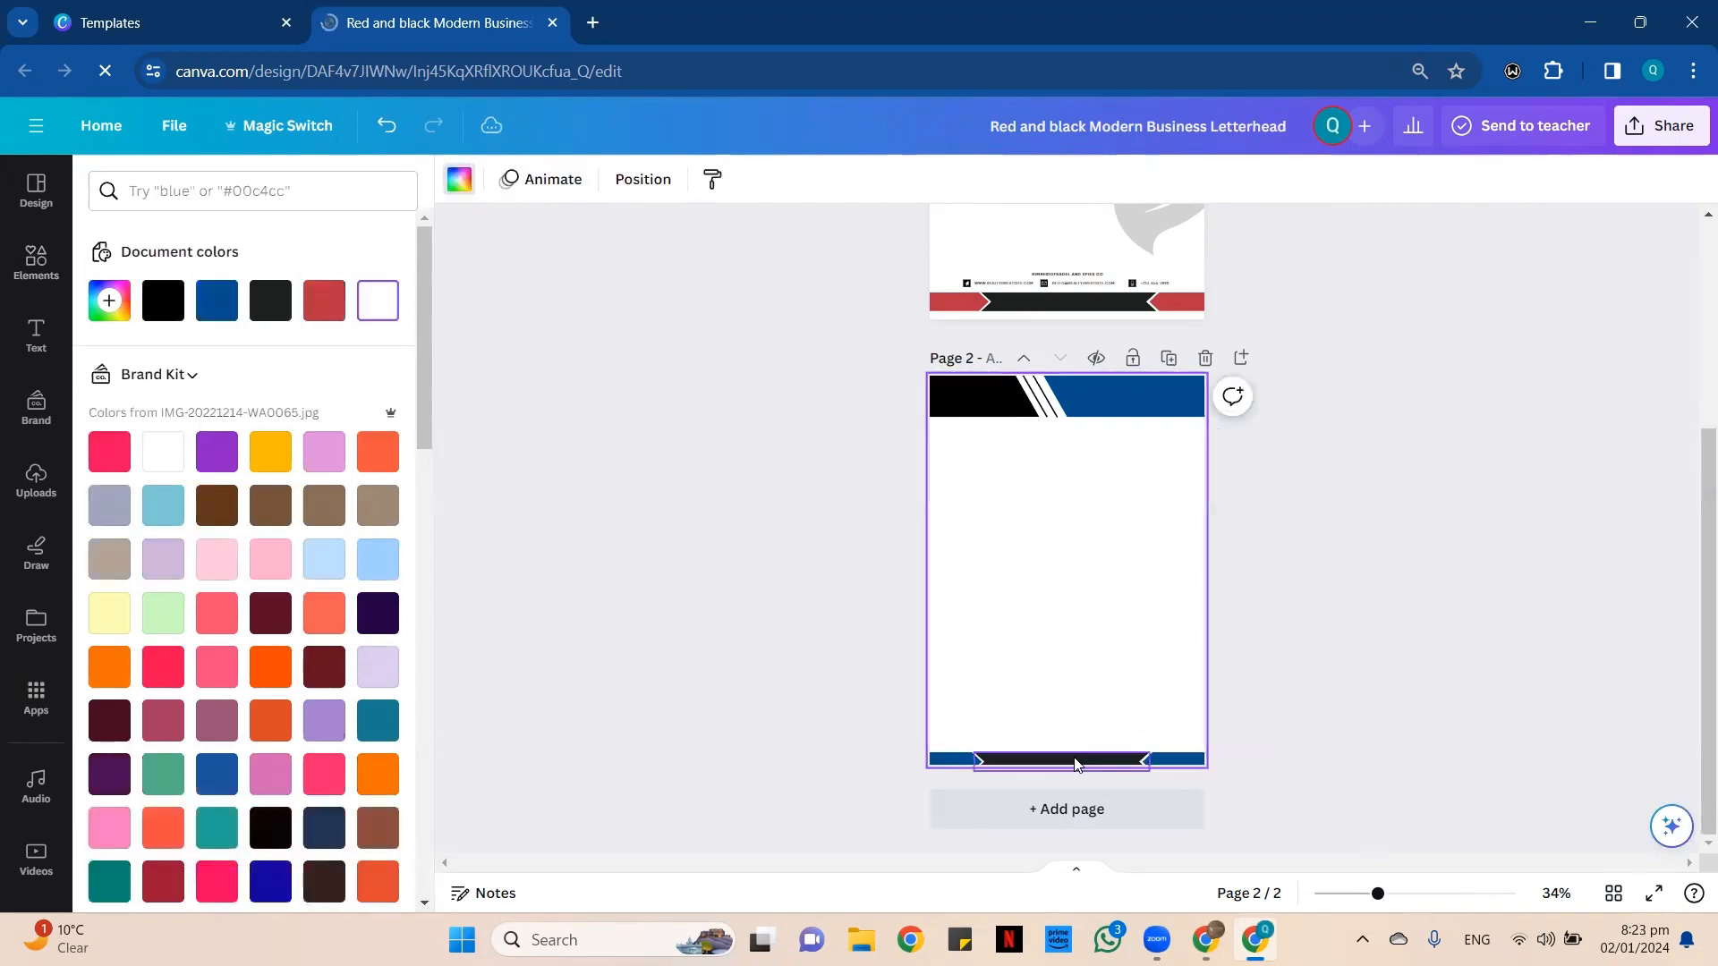
pyautogui.click(1074, 761)
pyautogui.click(216, 301)
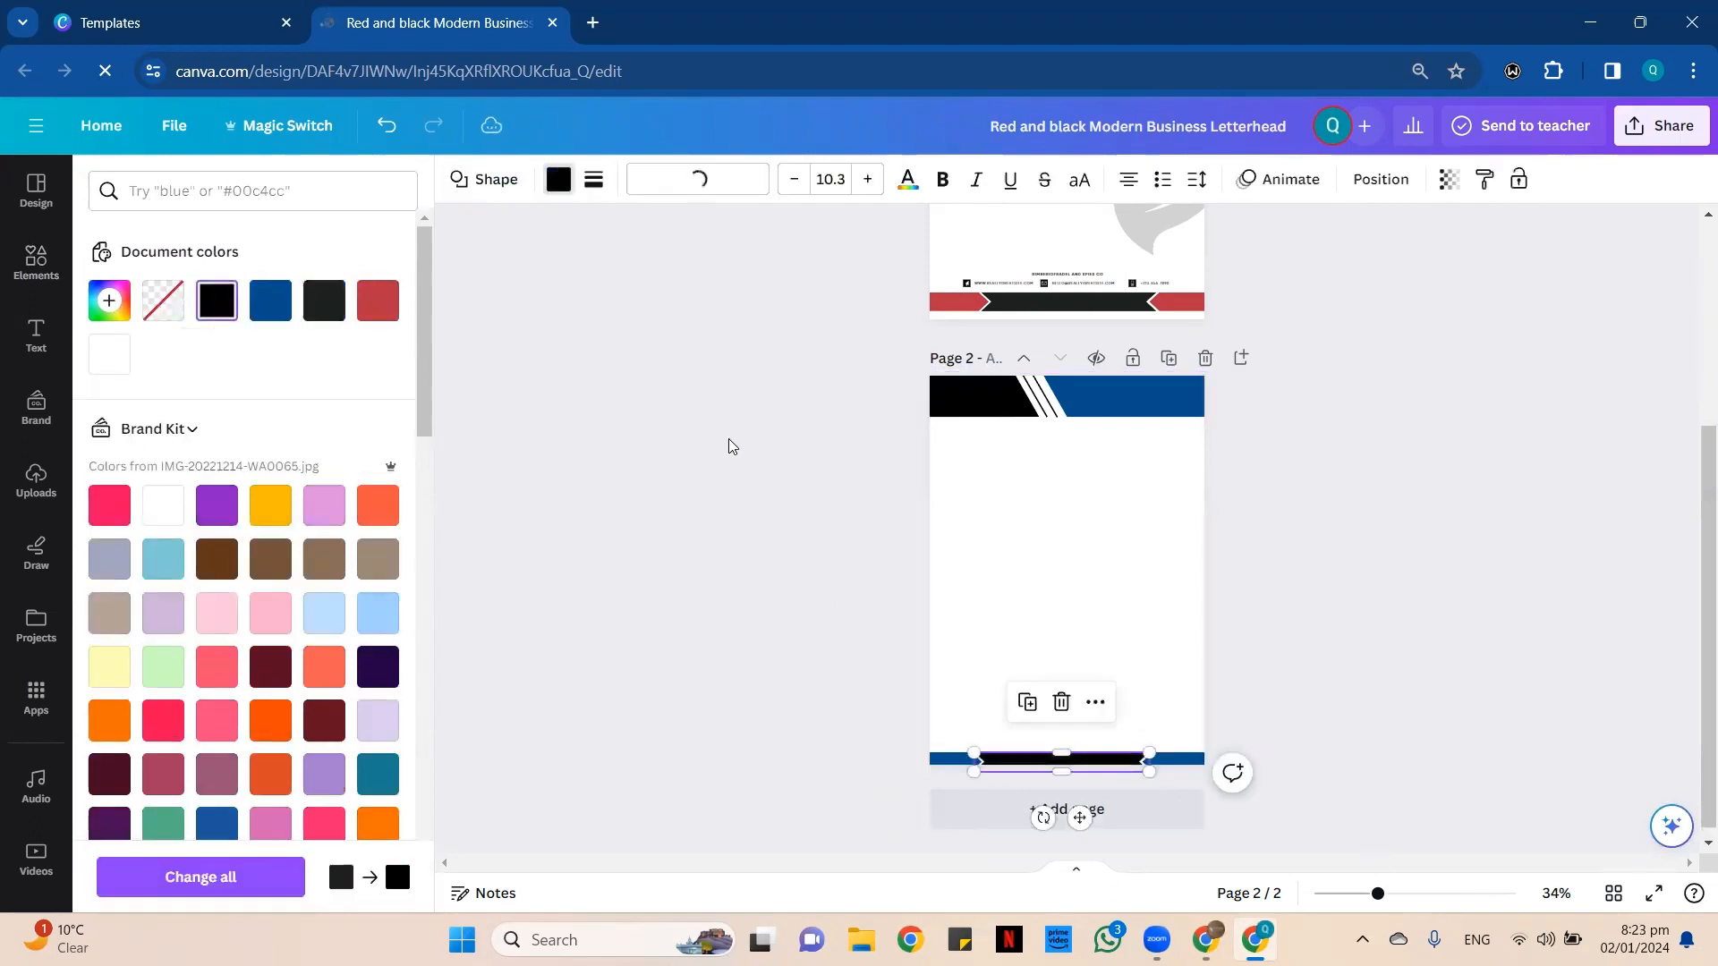
pyautogui.click(729, 439)
pyautogui.scroll(1, 744, 422)
pyautogui.scroll(3, 745, 424)
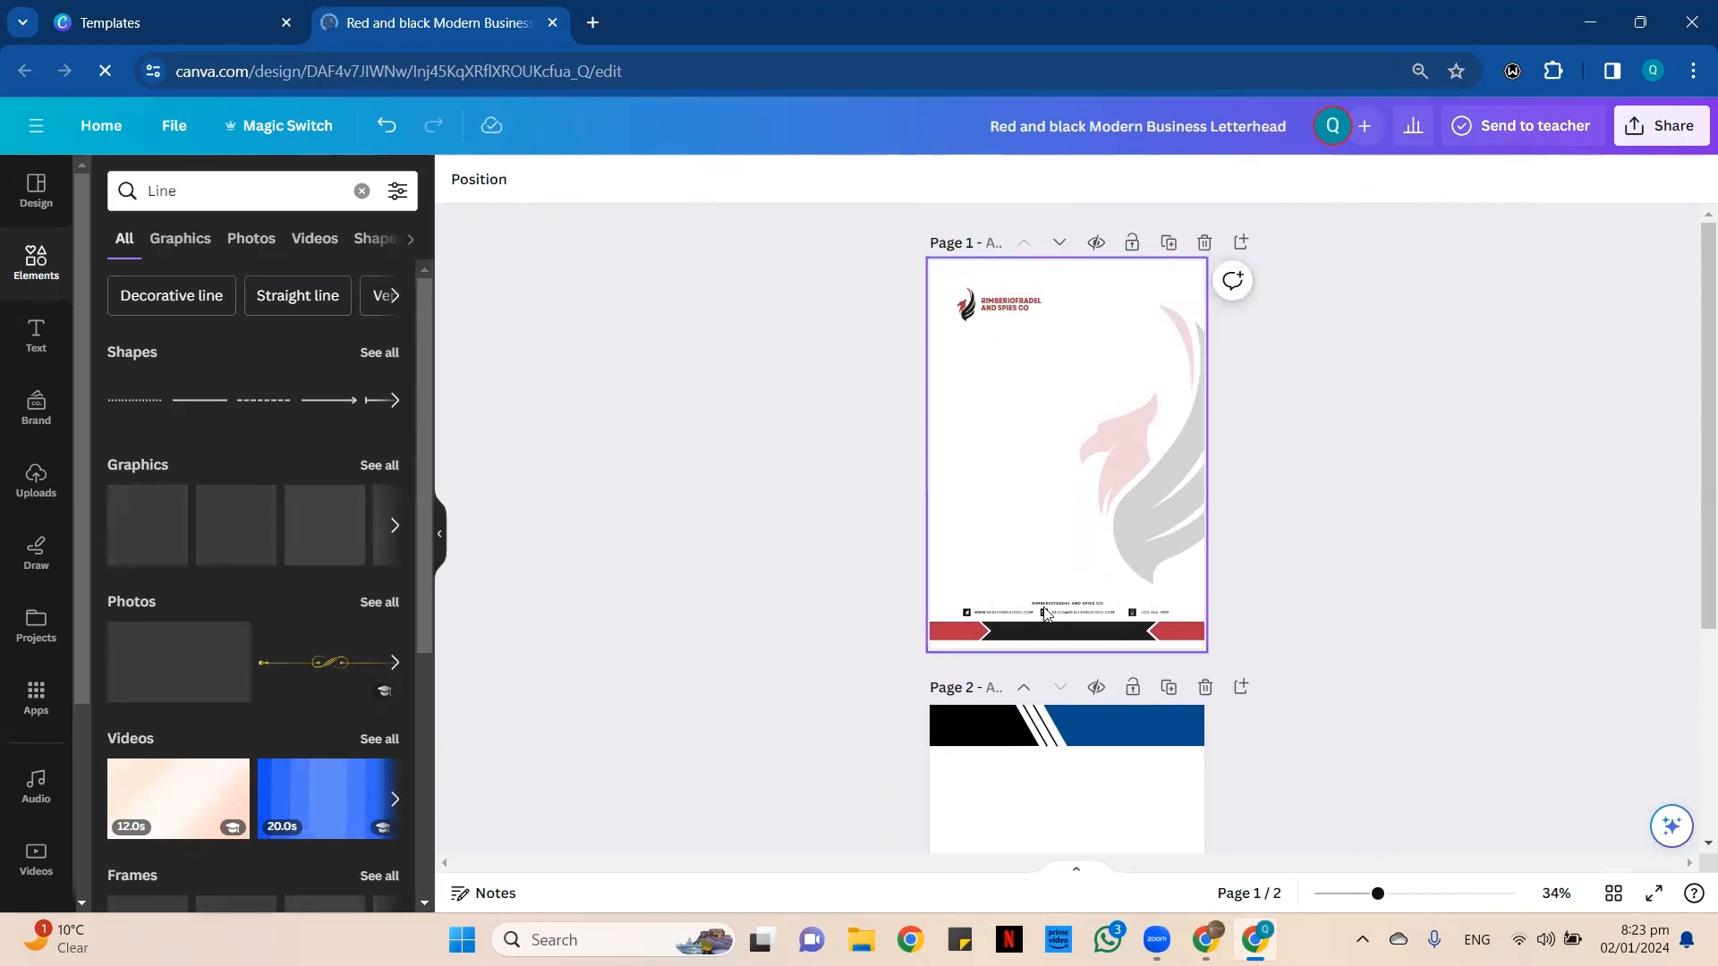
pyautogui.scroll(-3, 1119, 461)
# Switch to the templates browser tab, close the letterhead template preview, and return to the Canva home page.
pyautogui.click(134, 22)
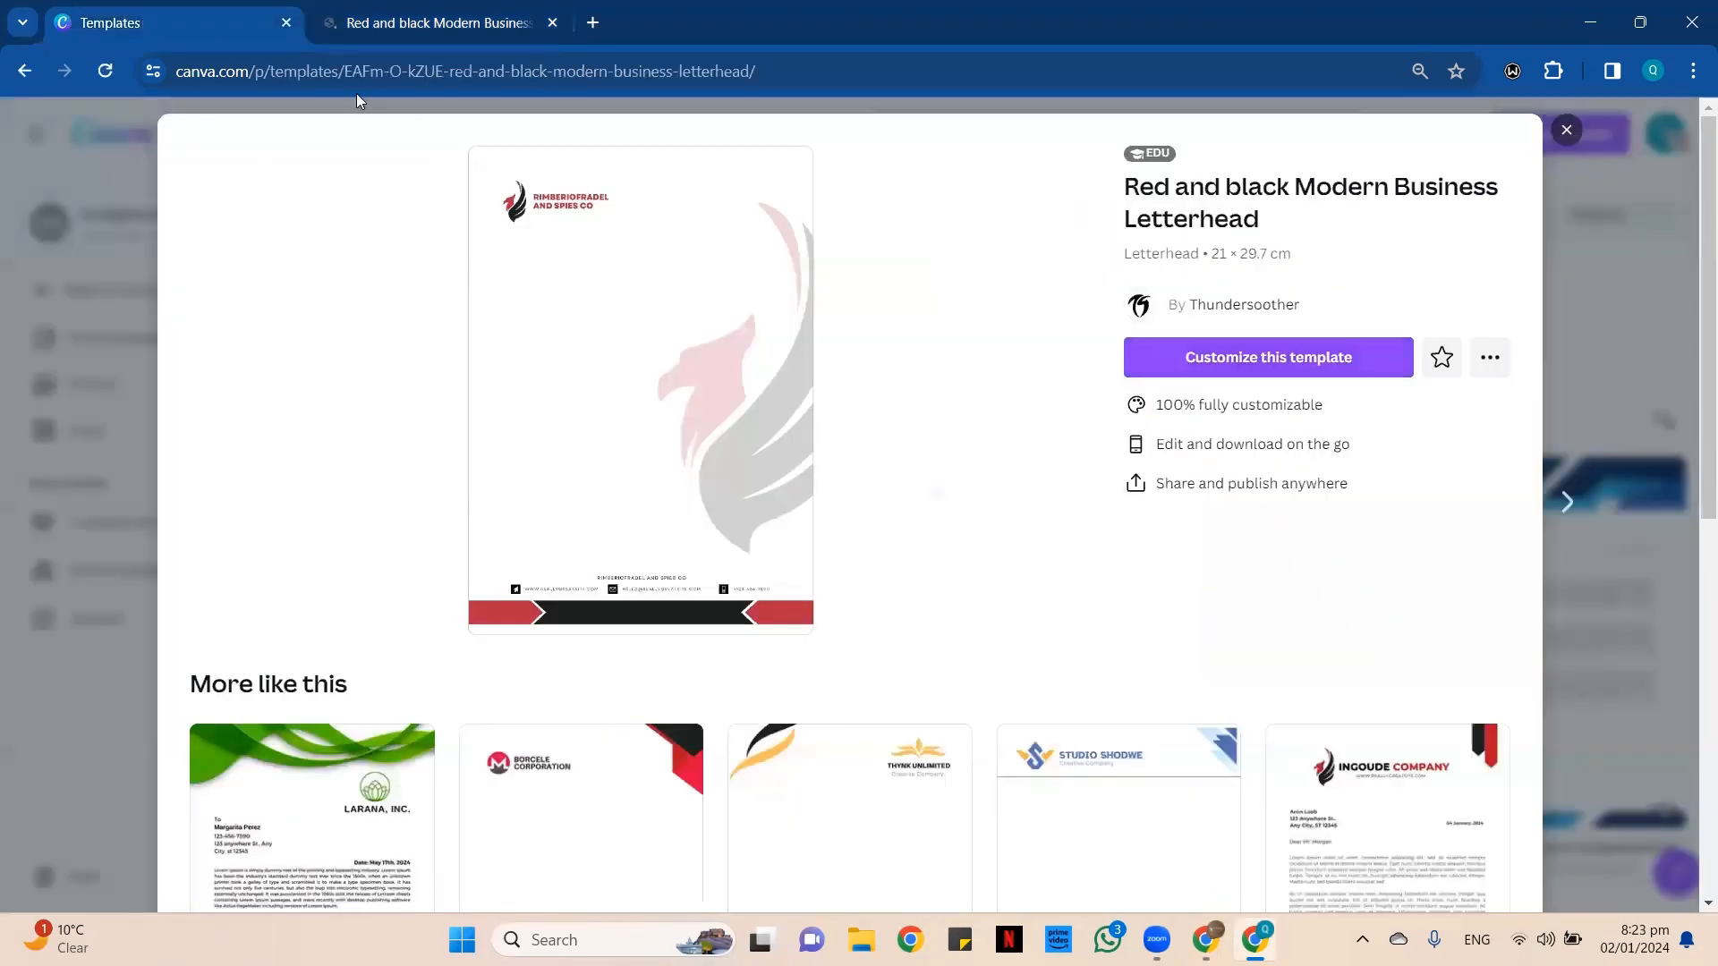
pyautogui.click(1580, 133)
pyautogui.click(1548, 126)
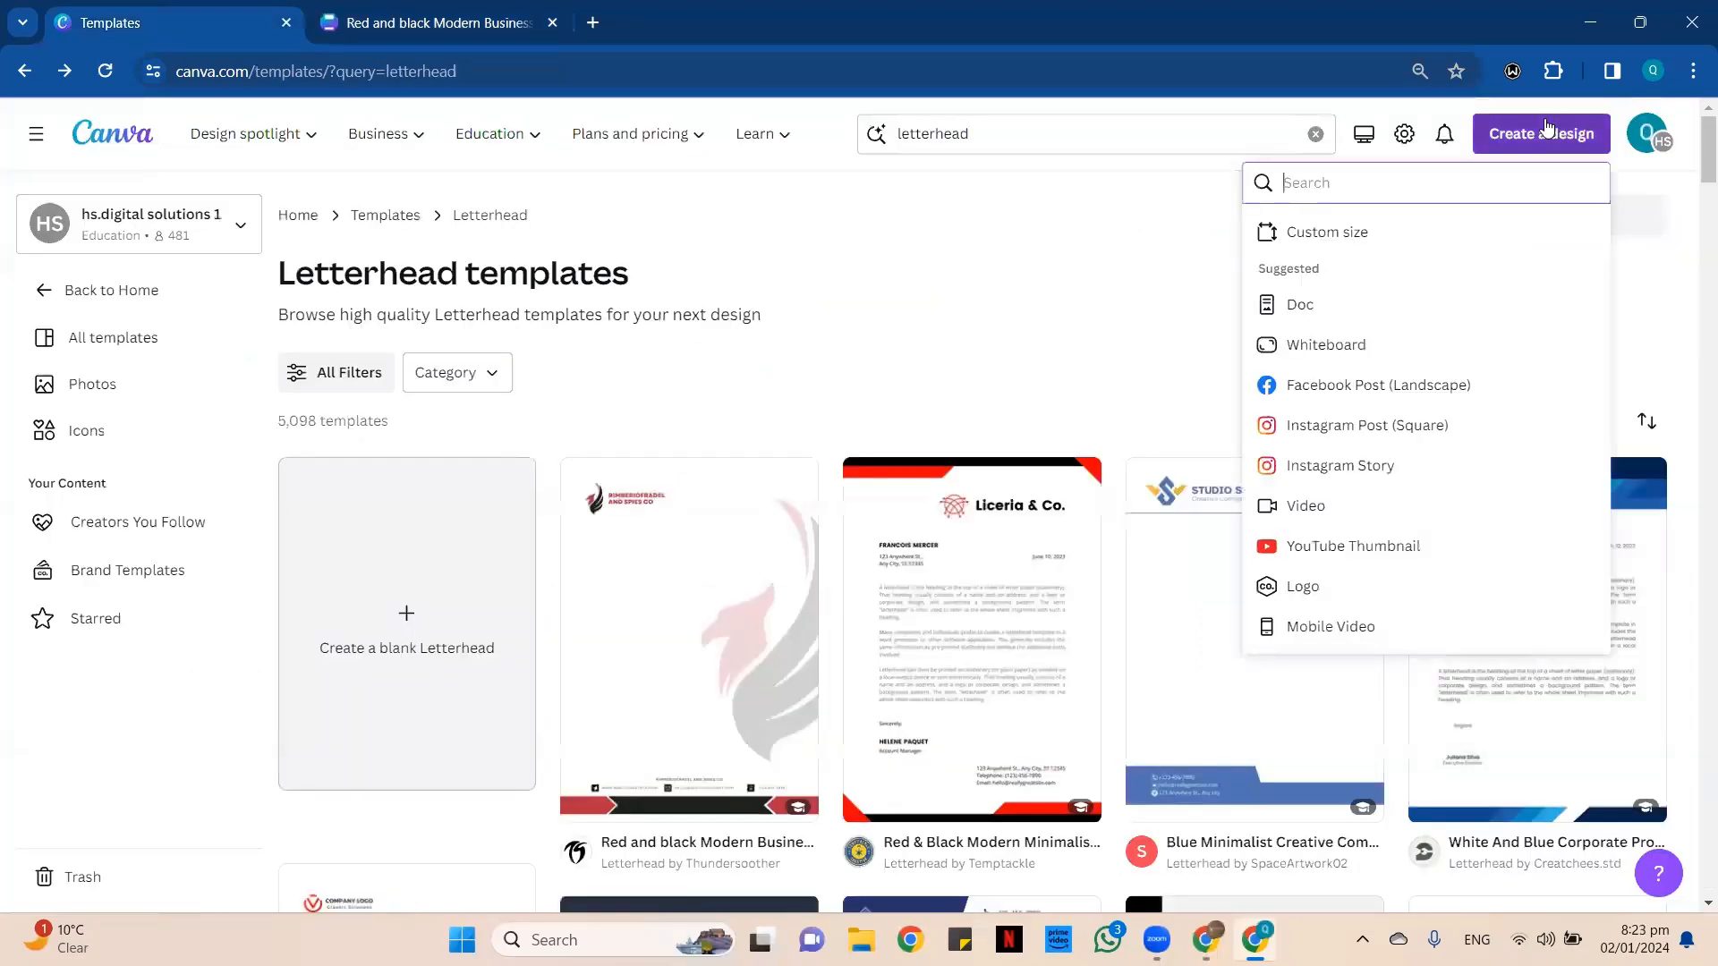
pyautogui.click(1020, 273)
pyautogui.click(152, 139)
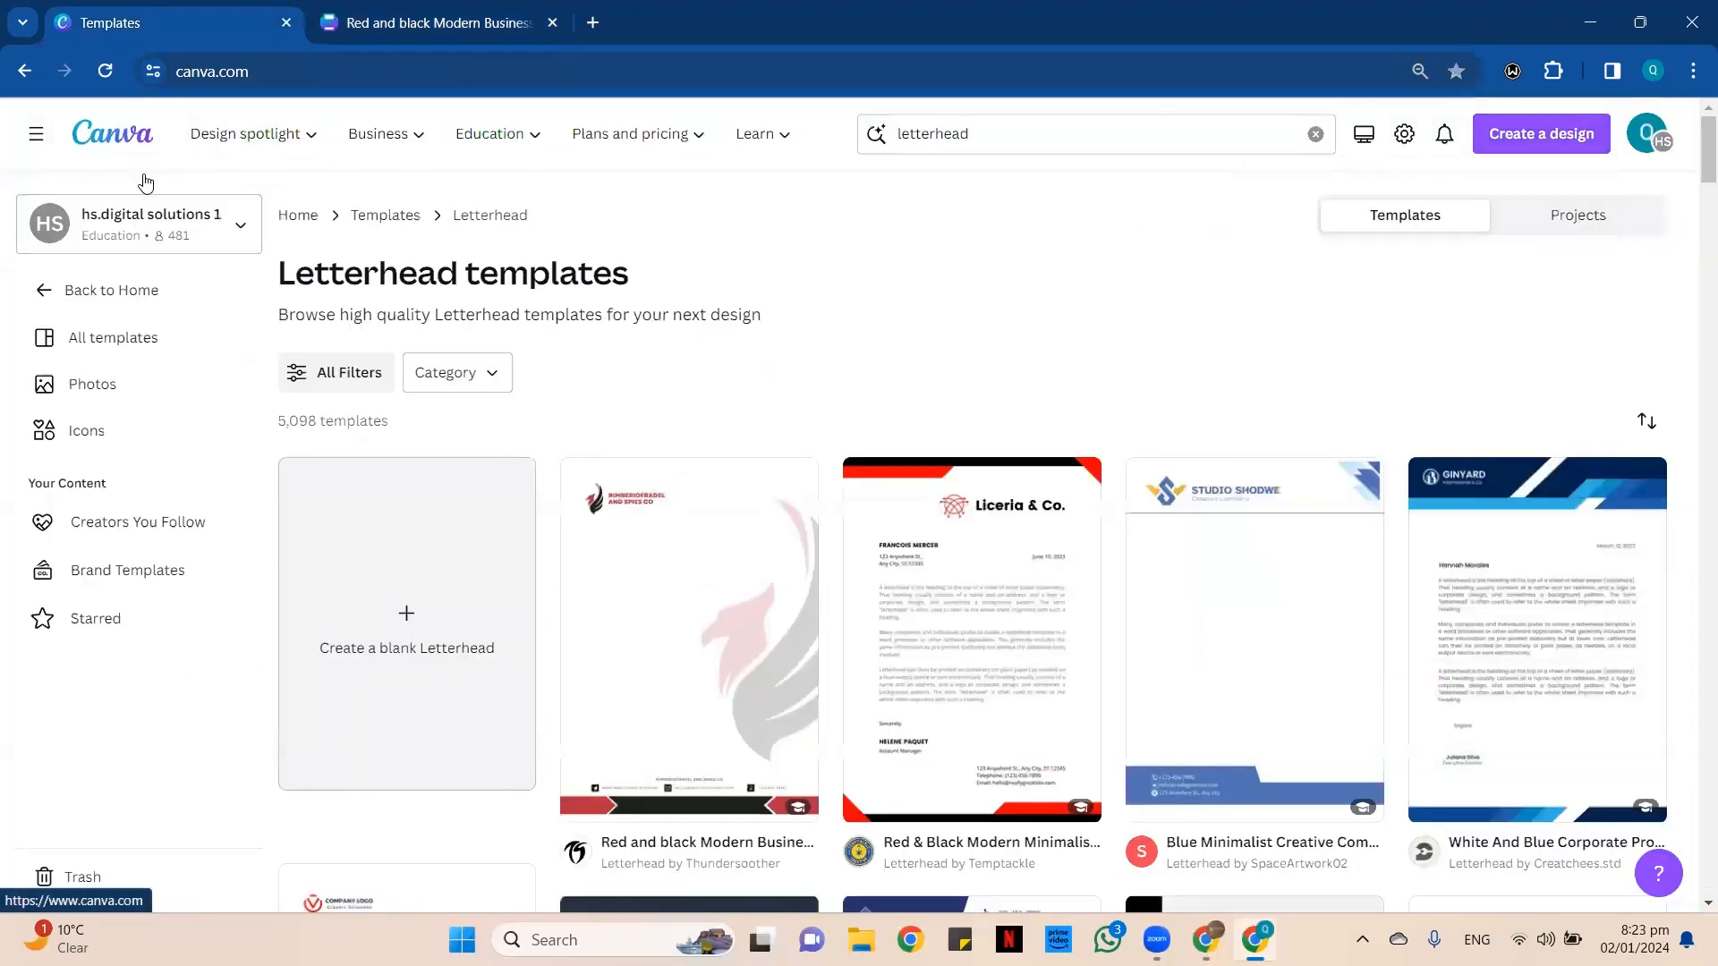
pyautogui.scroll(-5, 725, 530)
pyautogui.scroll(5, 721, 525)
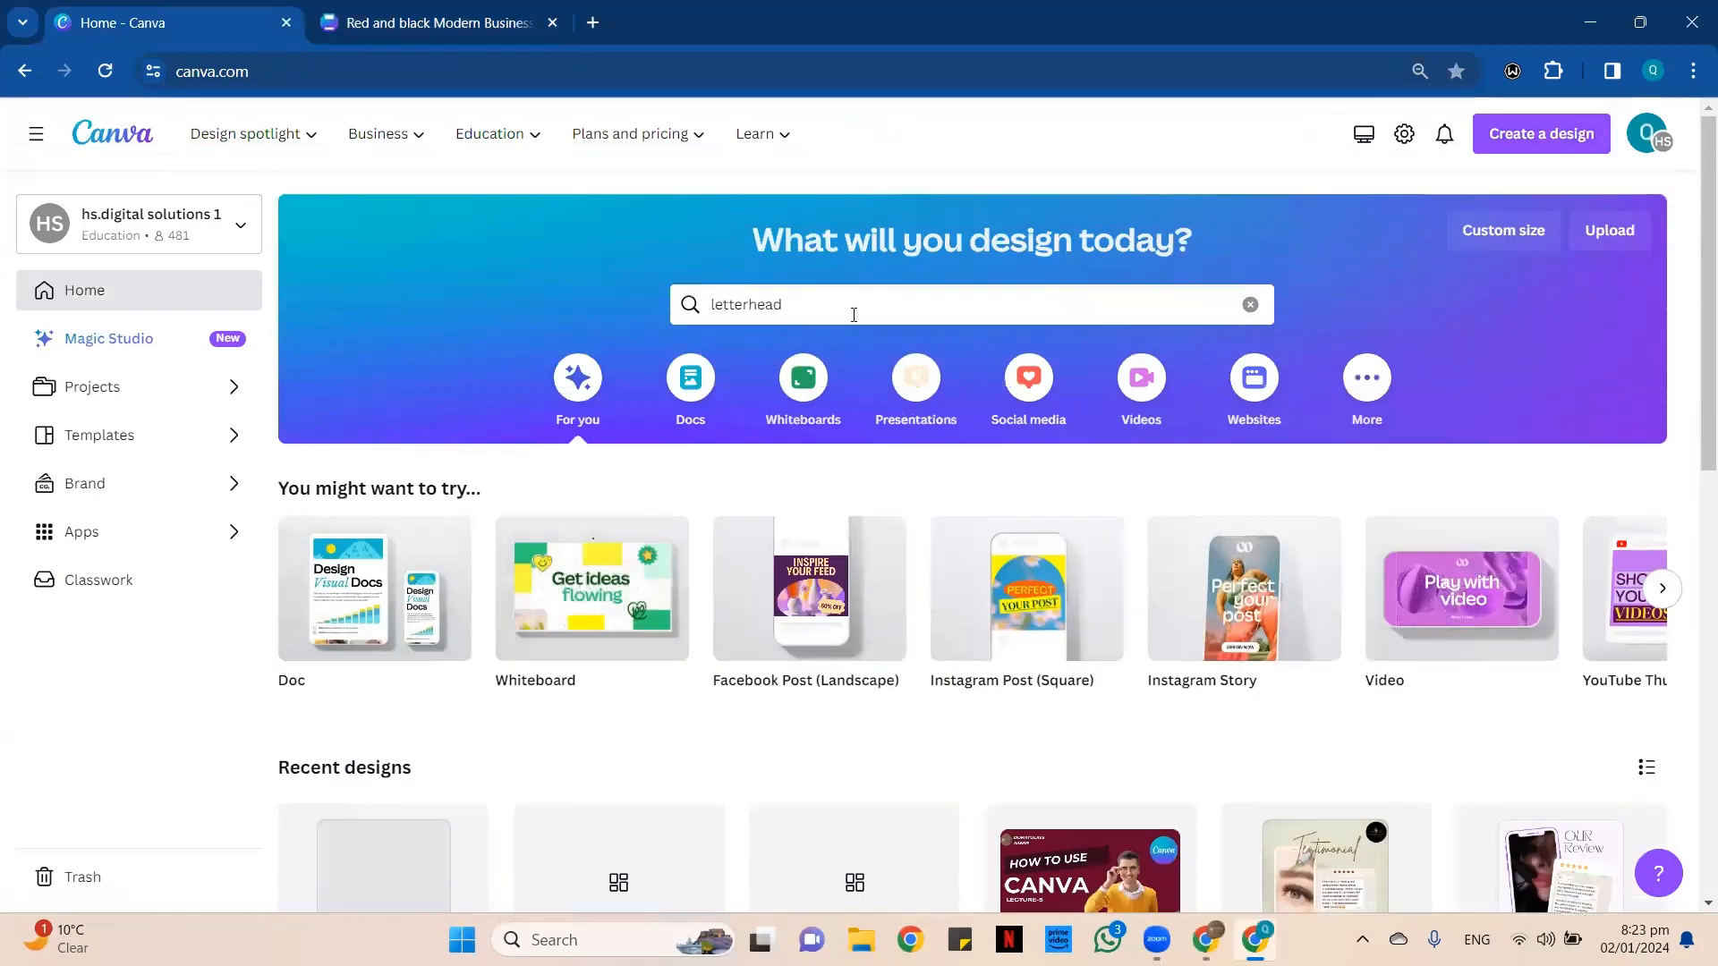
# Replace the letterhead query and search Canva's templates for "logo".
pyautogui.click(1206, 319)
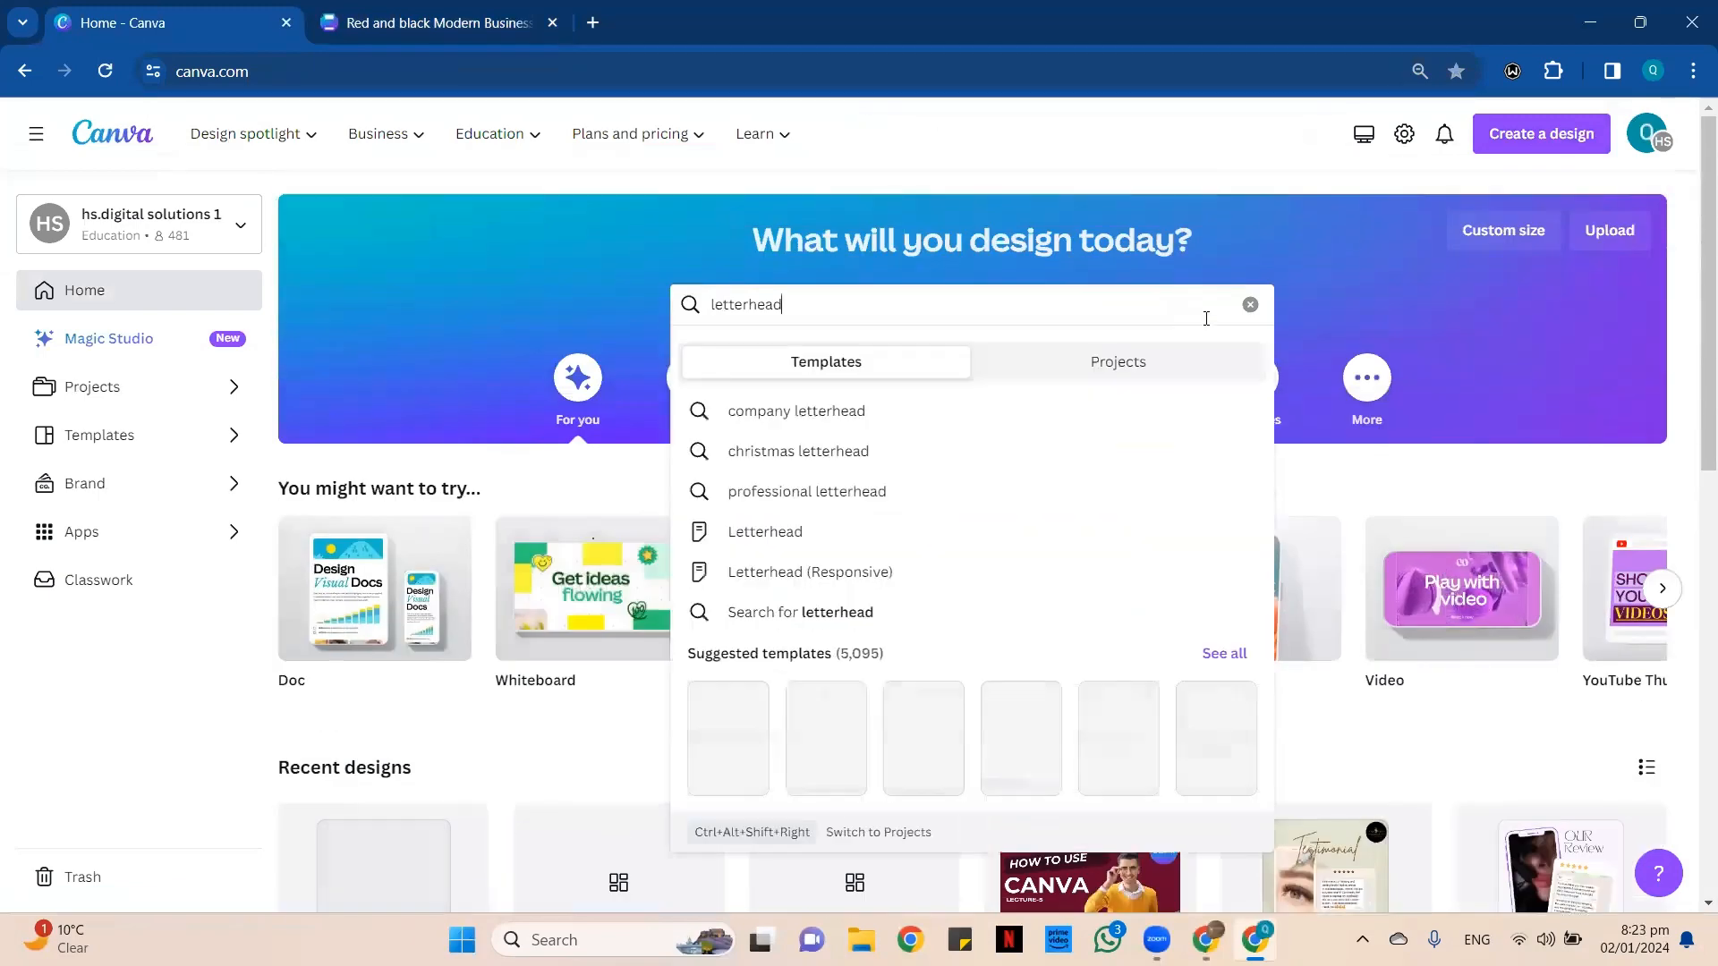
pyautogui.click(1251, 305)
pyautogui.write('logo')
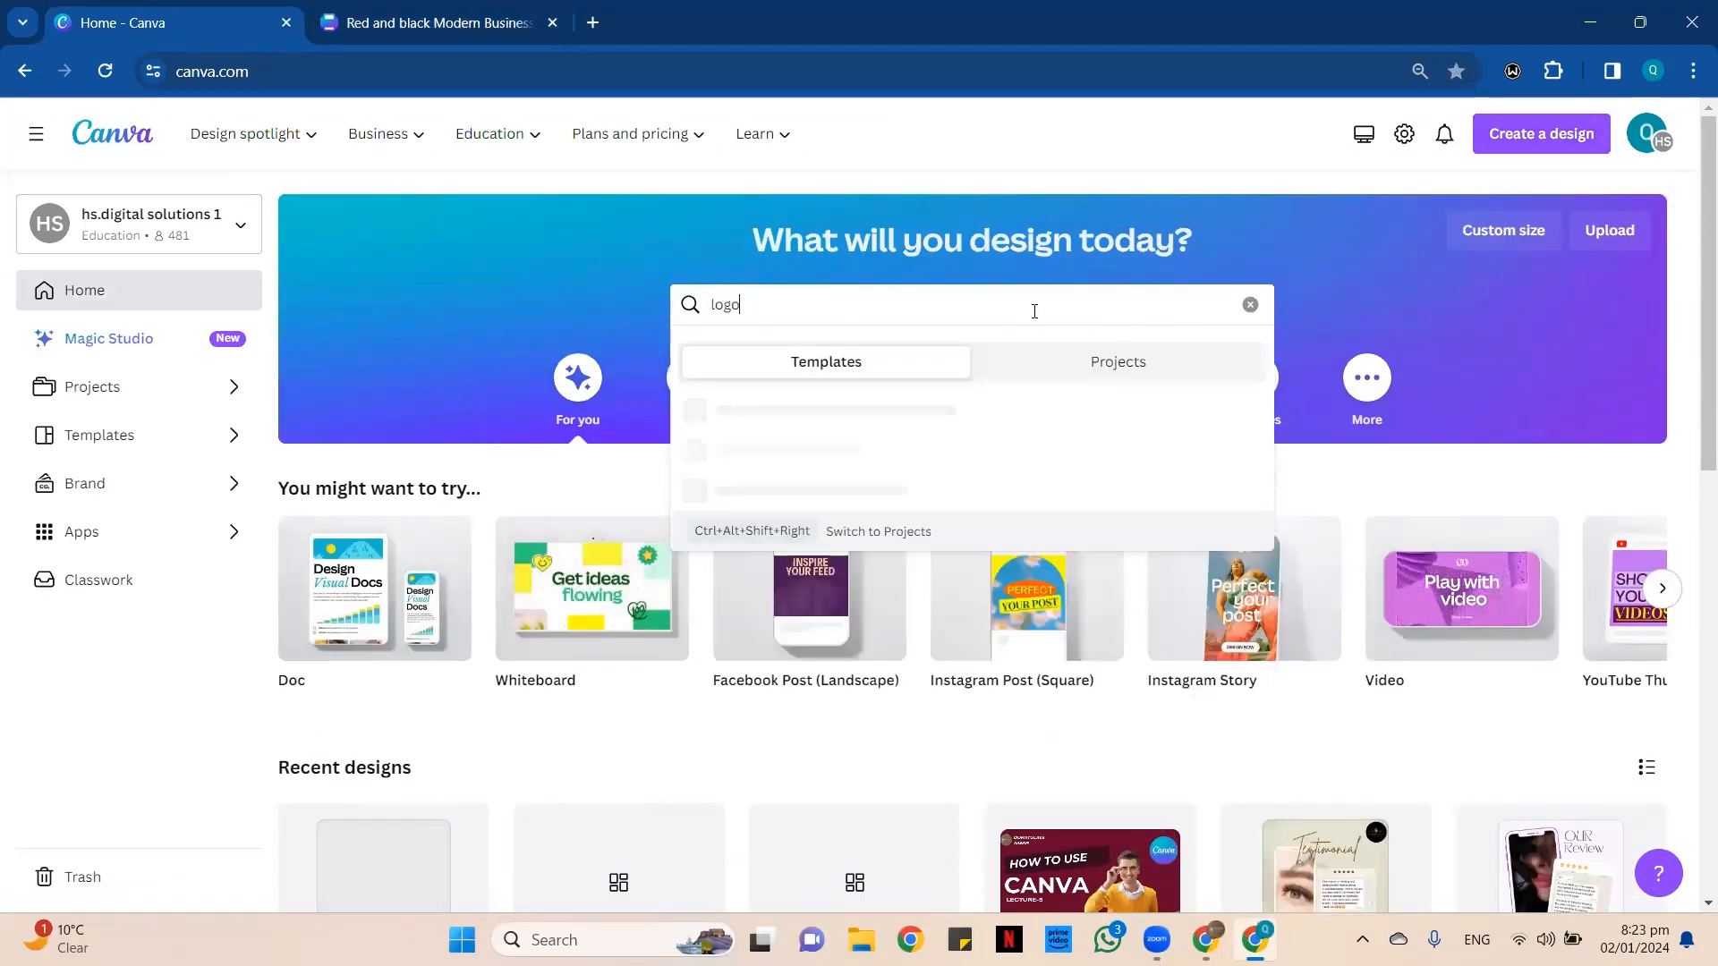
pyautogui.press('Return')
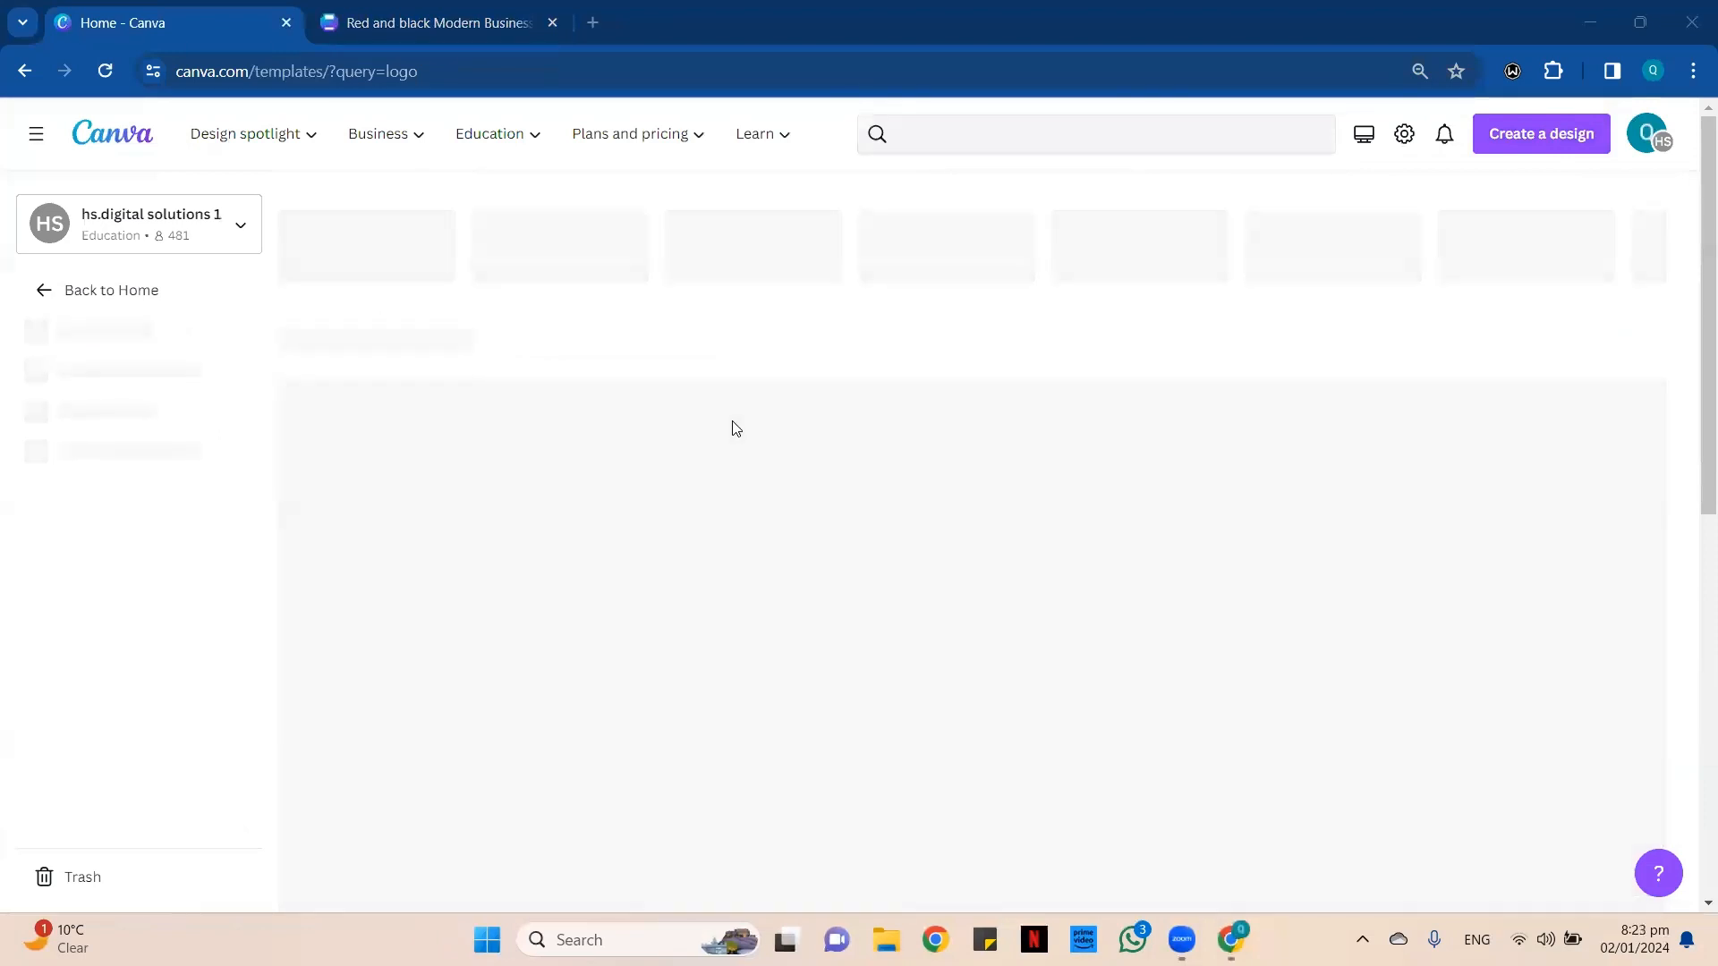
# Repeat the "logo" template search from the home page and reload its results page.
pyautogui.click(124, 148)
pyautogui.click(785, 305)
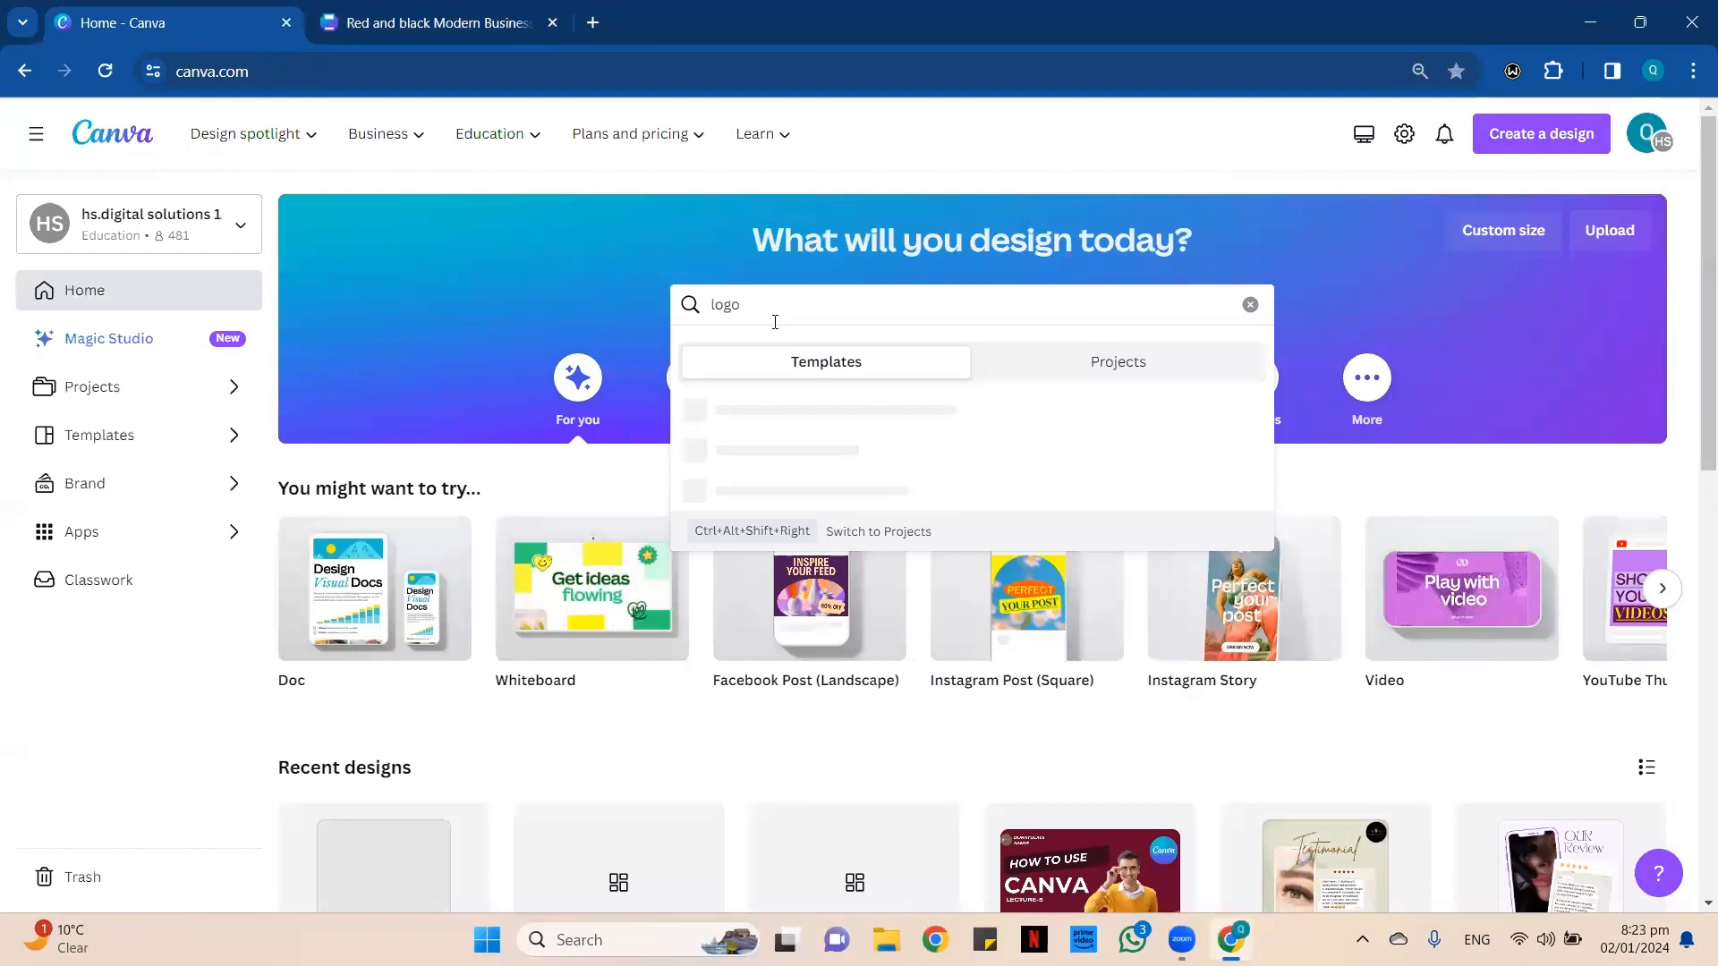
pyautogui.press('Return')
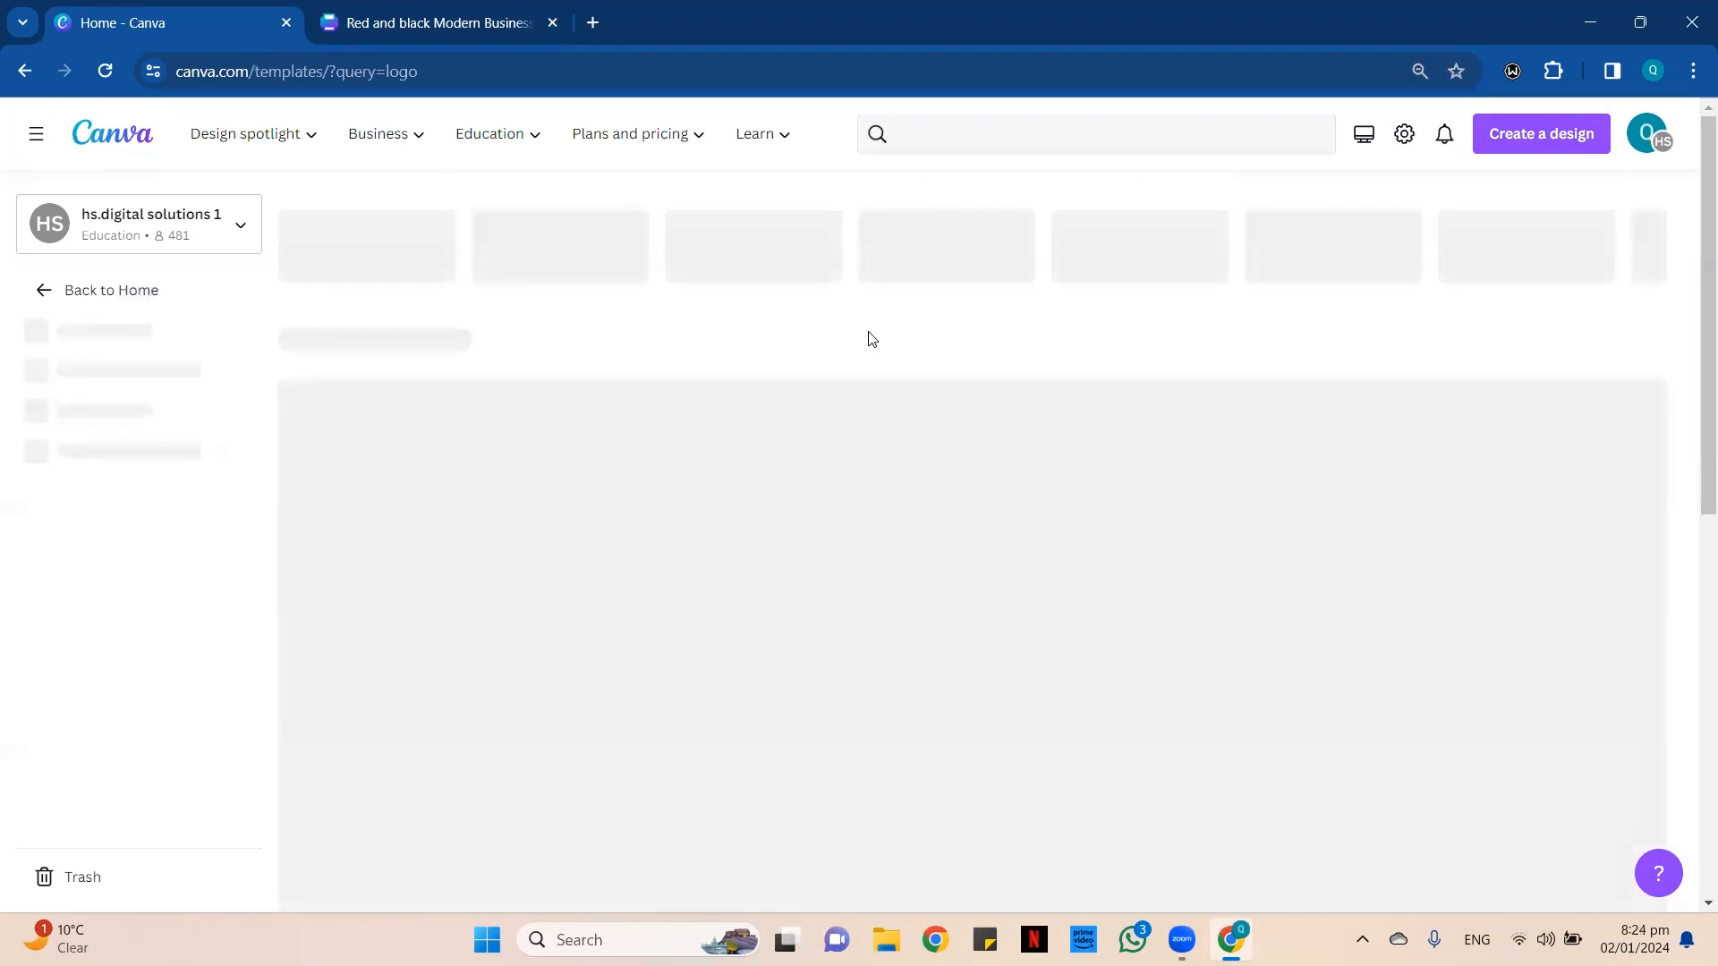
pyautogui.click(104, 71)
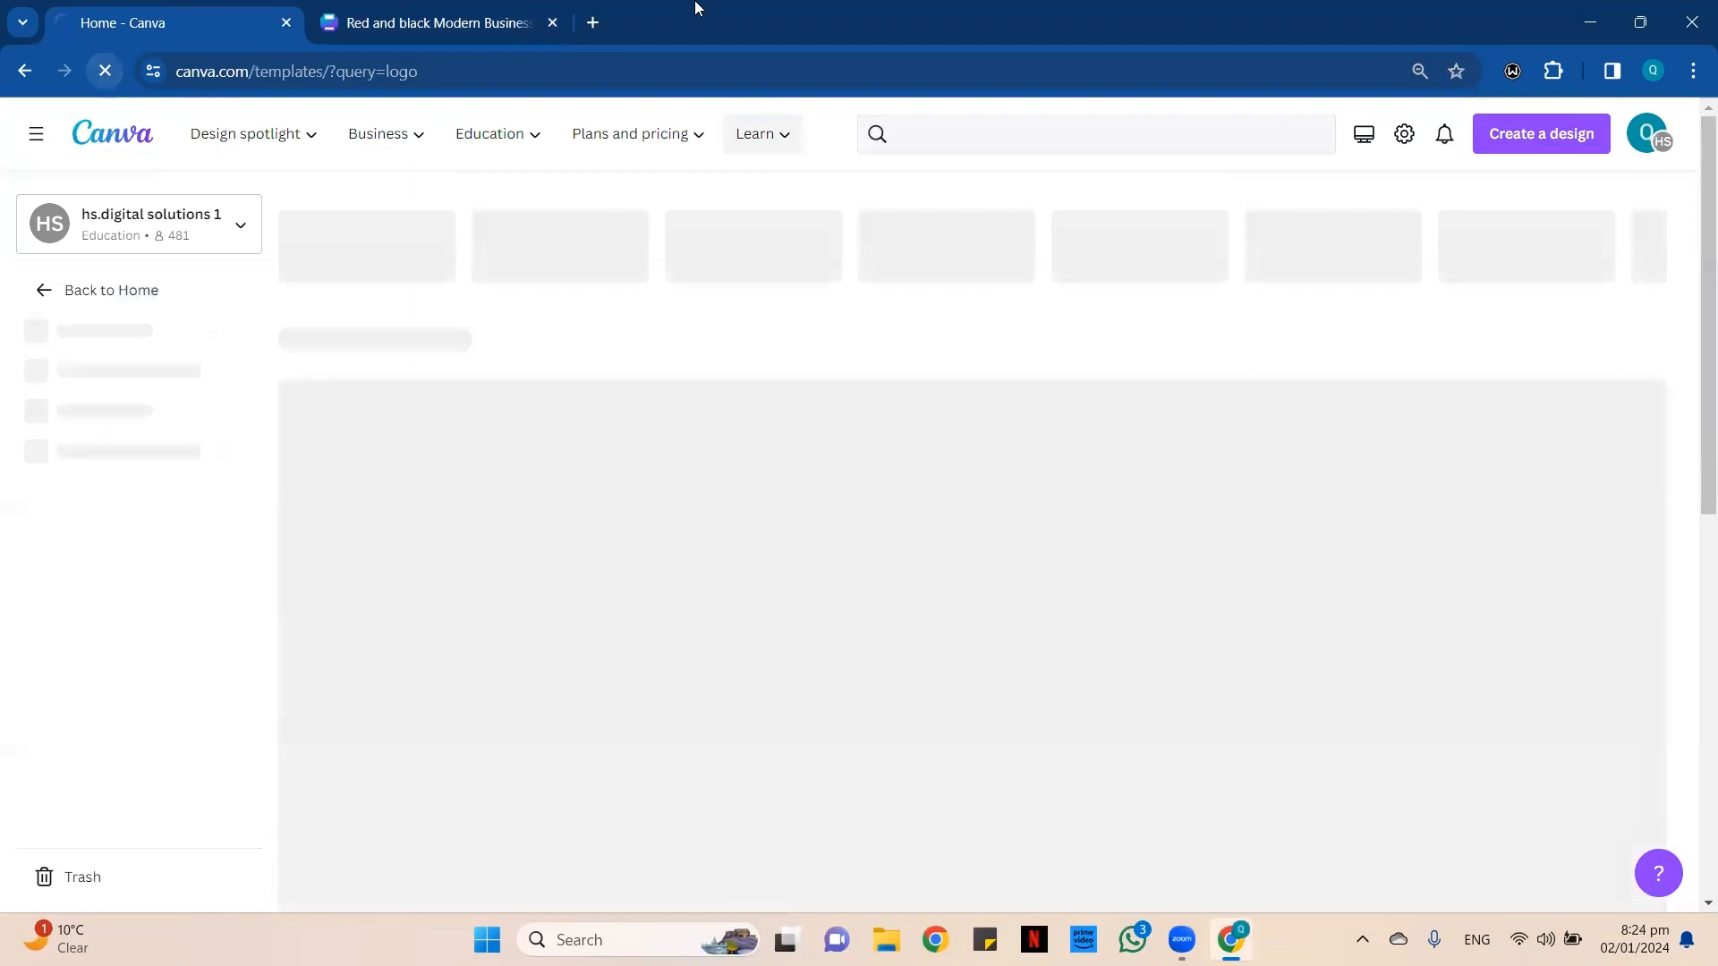
pyautogui.click(449, 7)
pyautogui.click(197, 7)
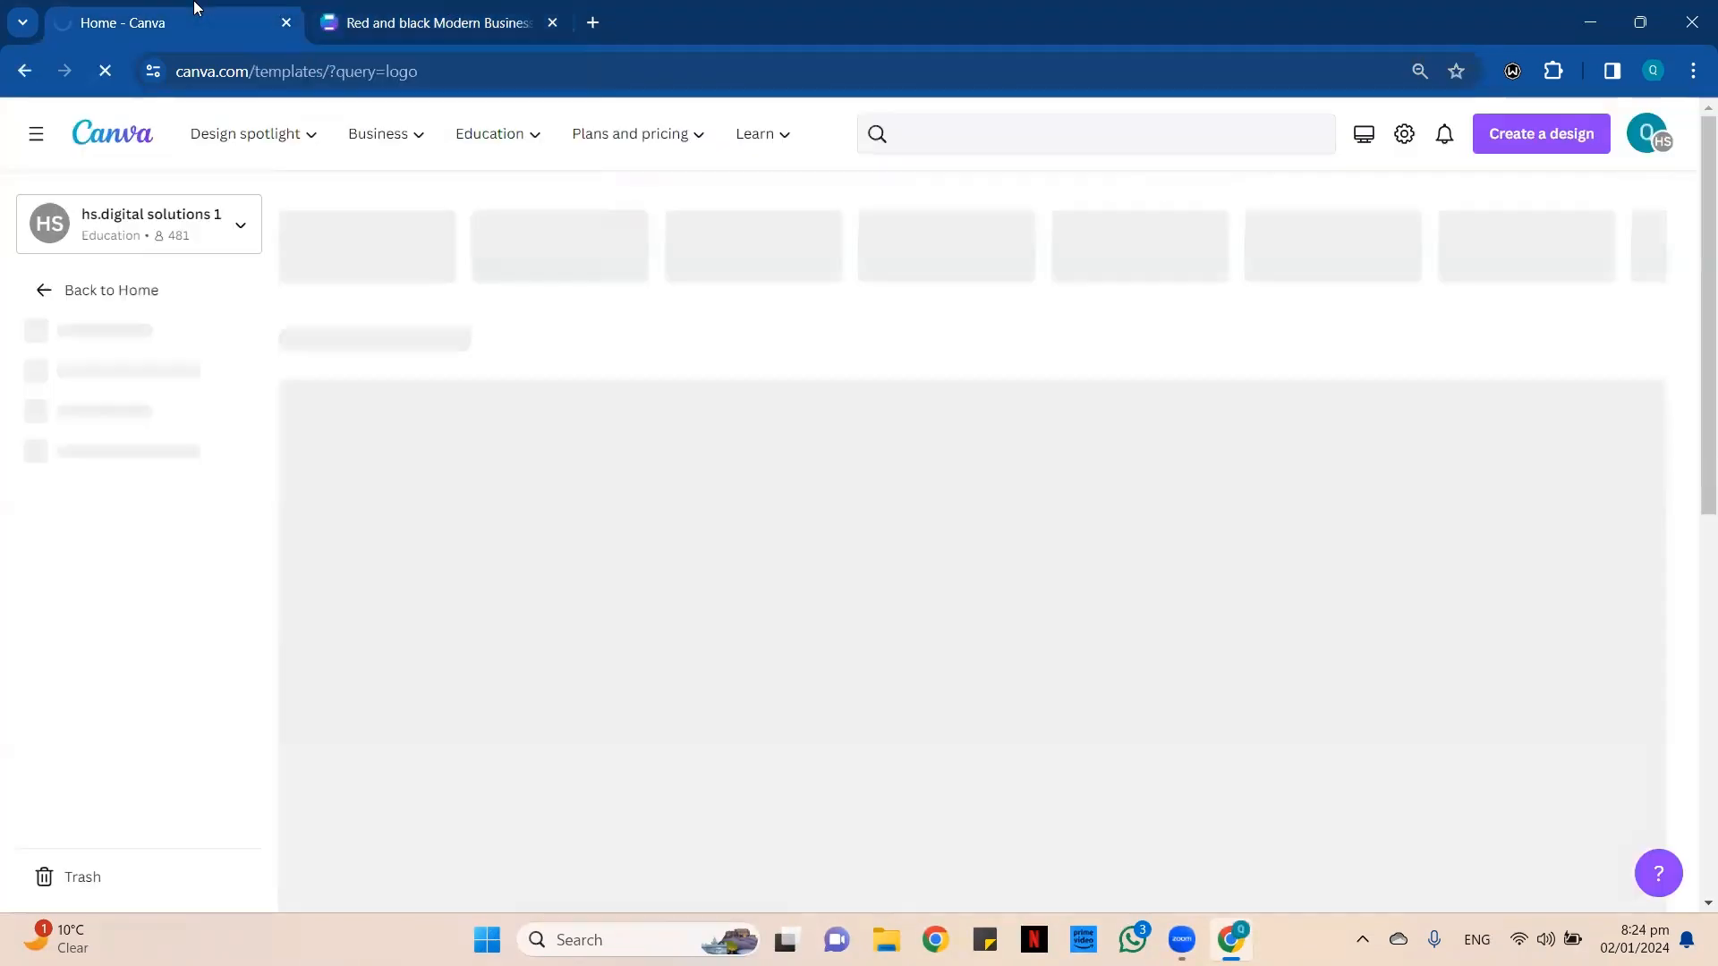
pyautogui.click(438, 11)
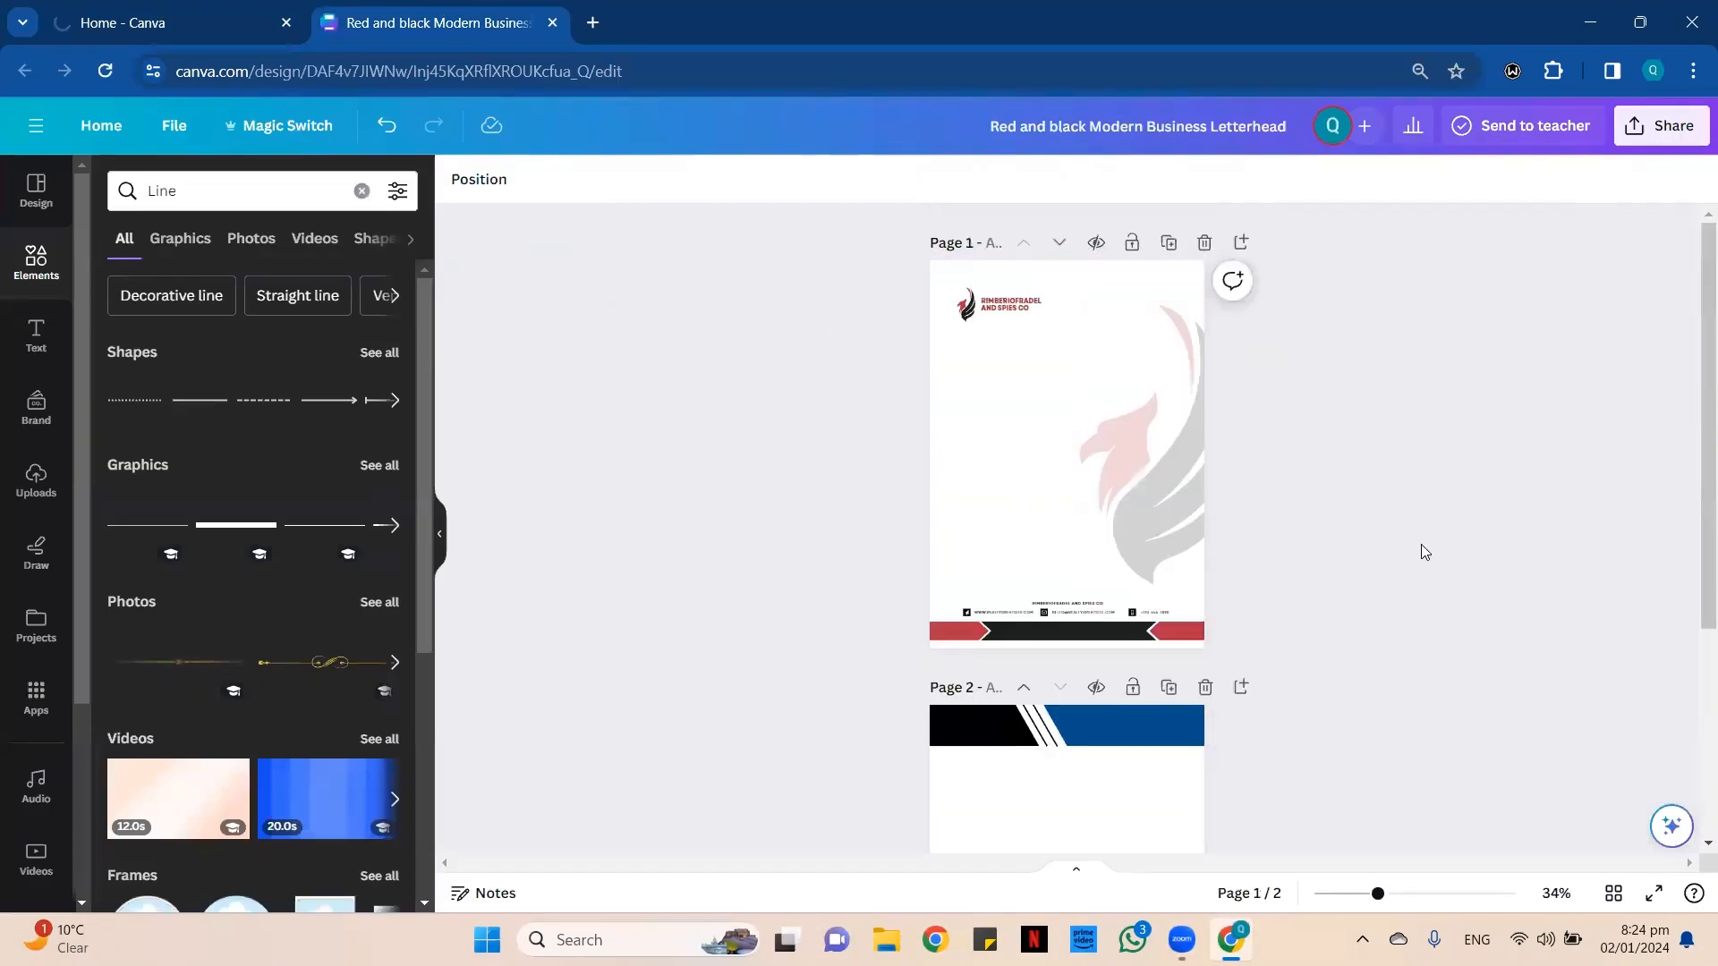
pyautogui.click(223, 7)
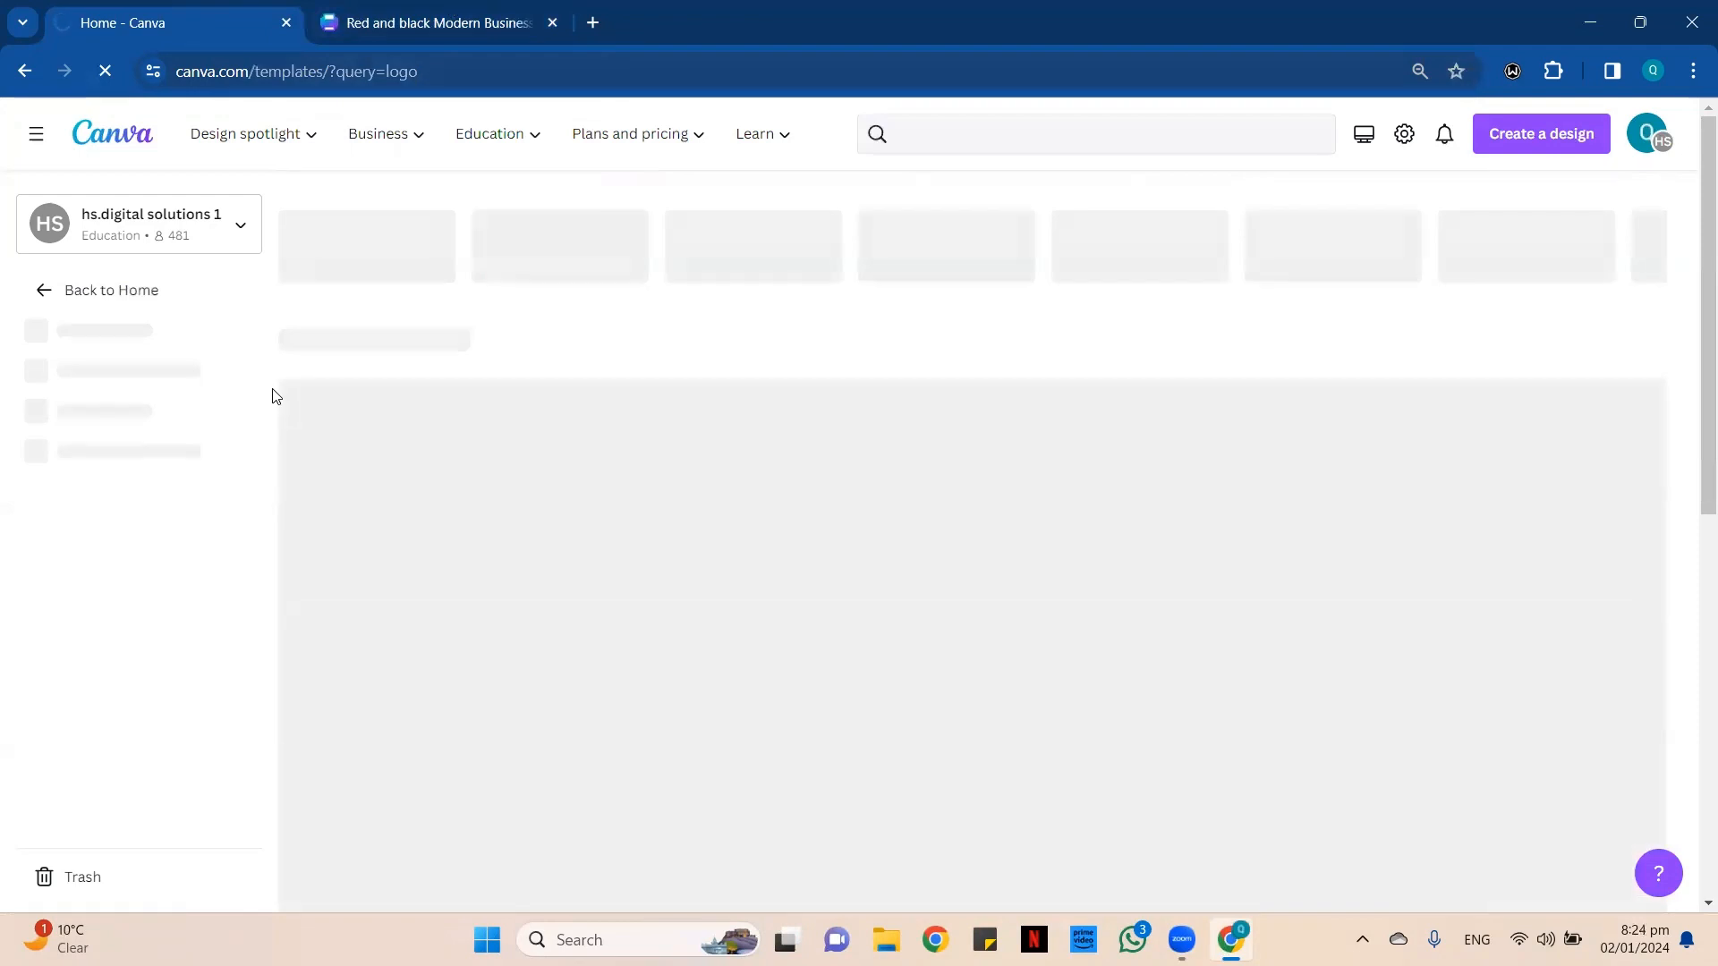
# Back in the letterhead design, duplicate page 1's bird logo and place the copy just below page 2's black header shape.
pyautogui.click(430, 22)
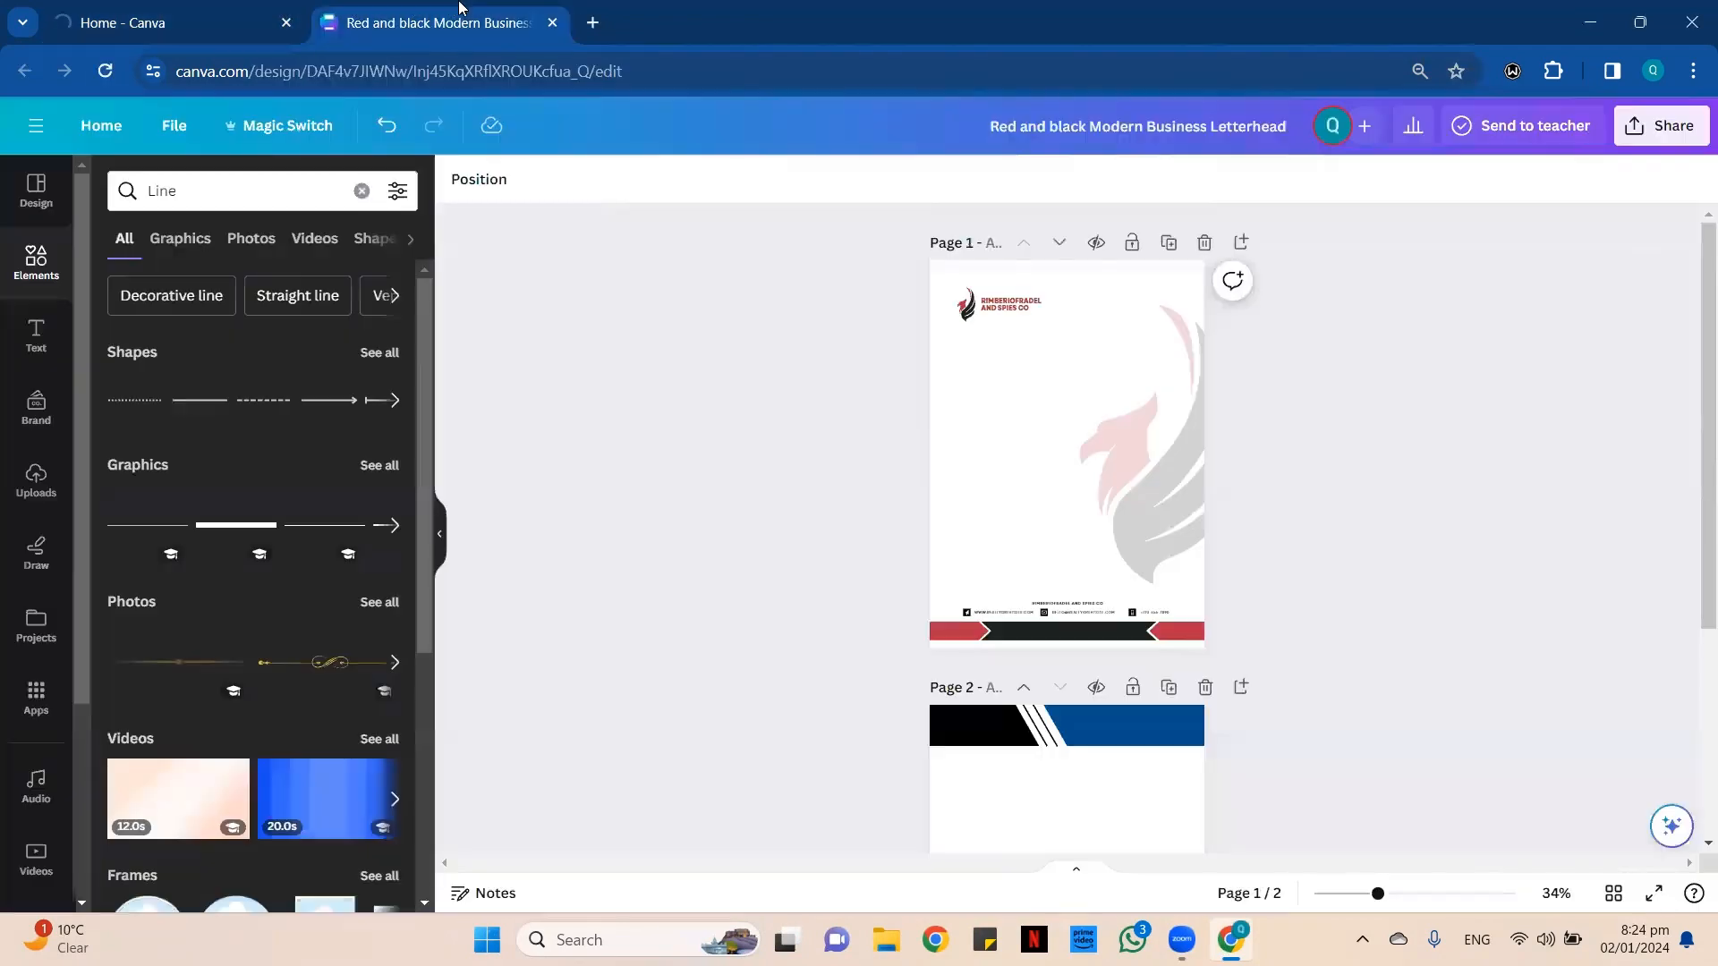
pyautogui.click(965, 309)
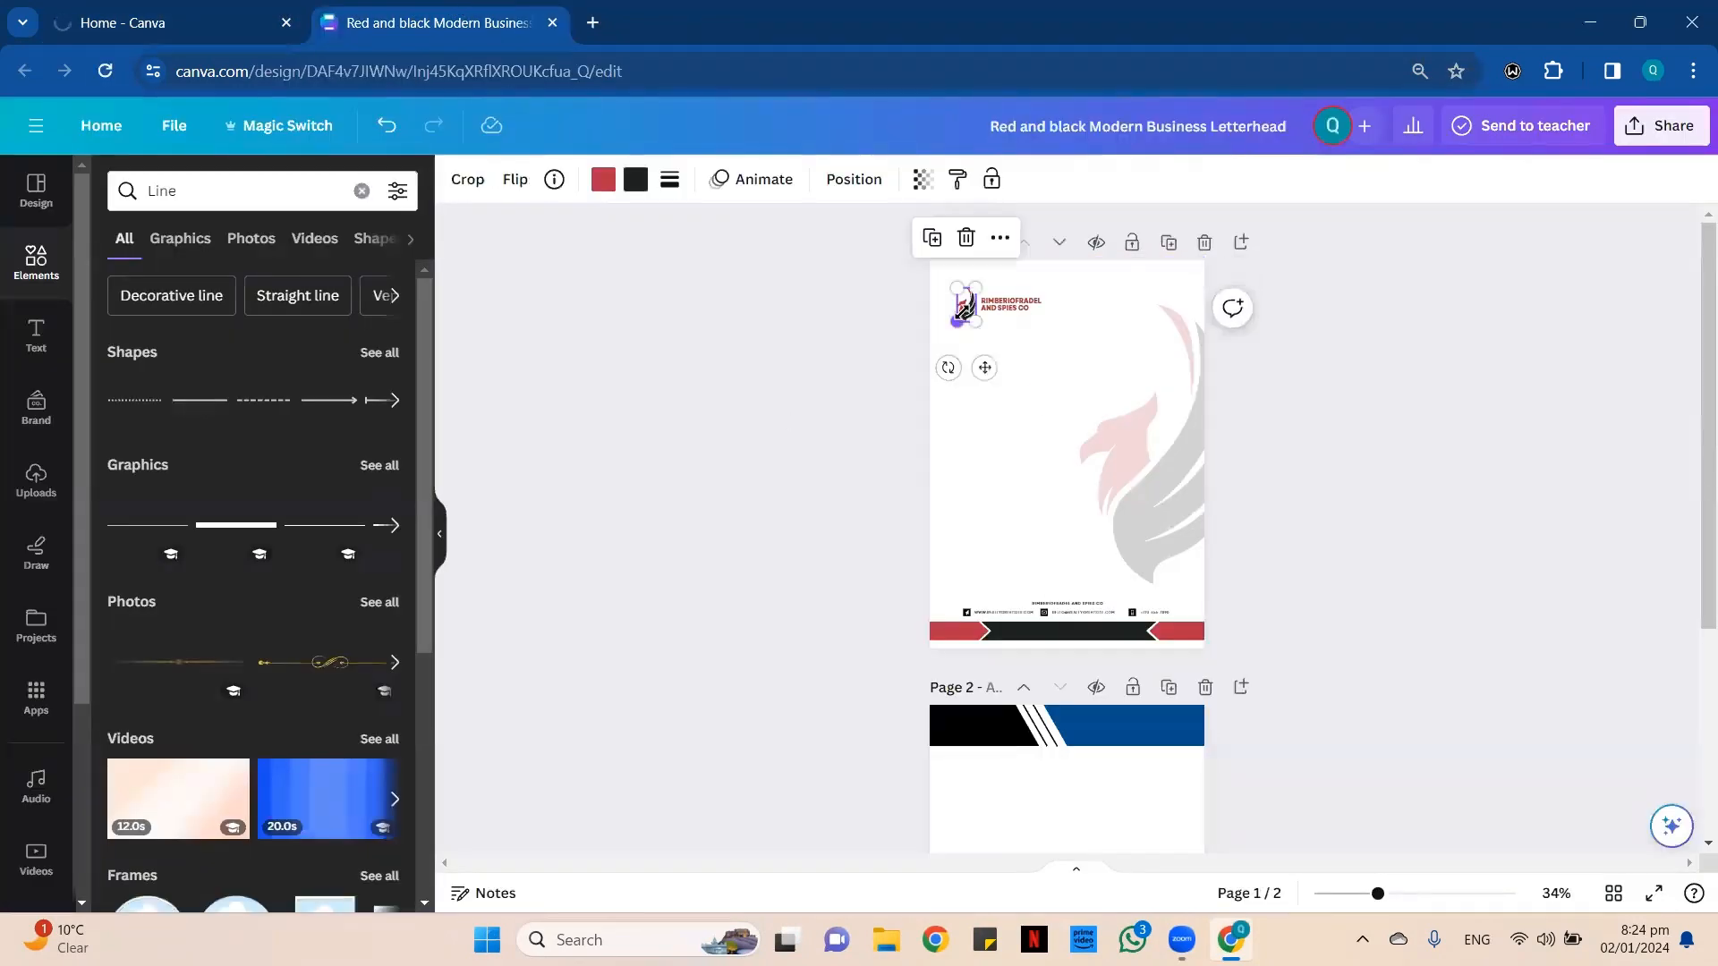
pyautogui.click(932, 237)
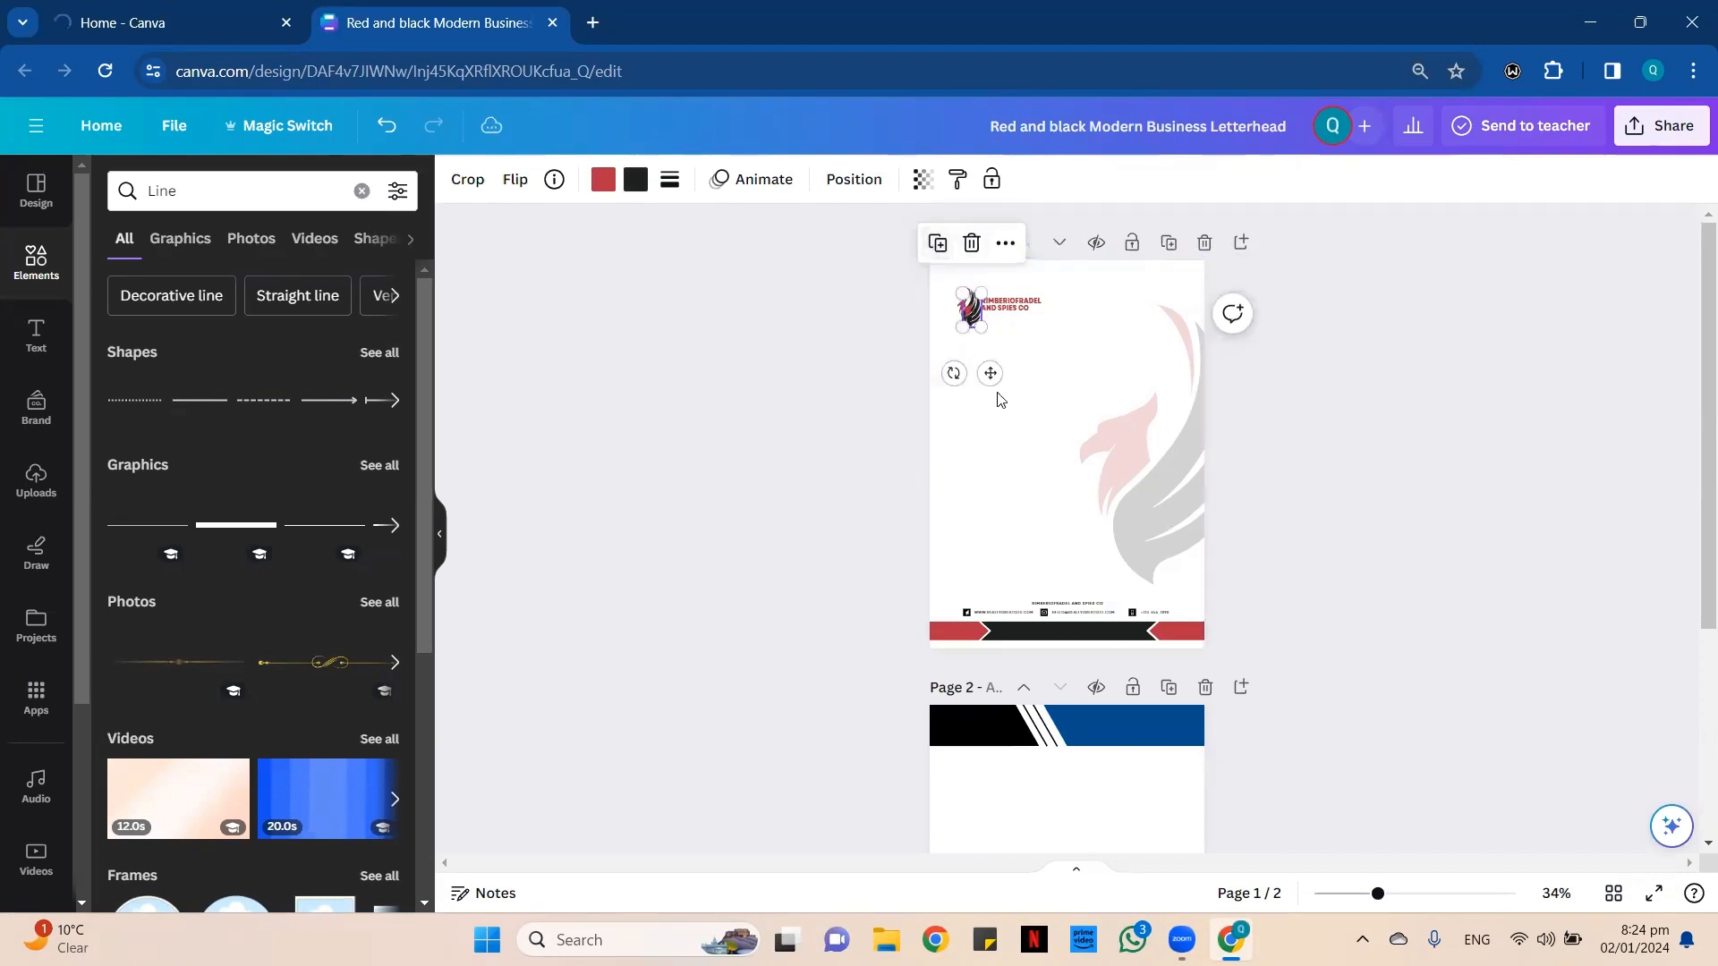
pyautogui.moveTo(996, 380); pyautogui.dragTo(978, 631)
pyautogui.scroll(3, 1011, 537)
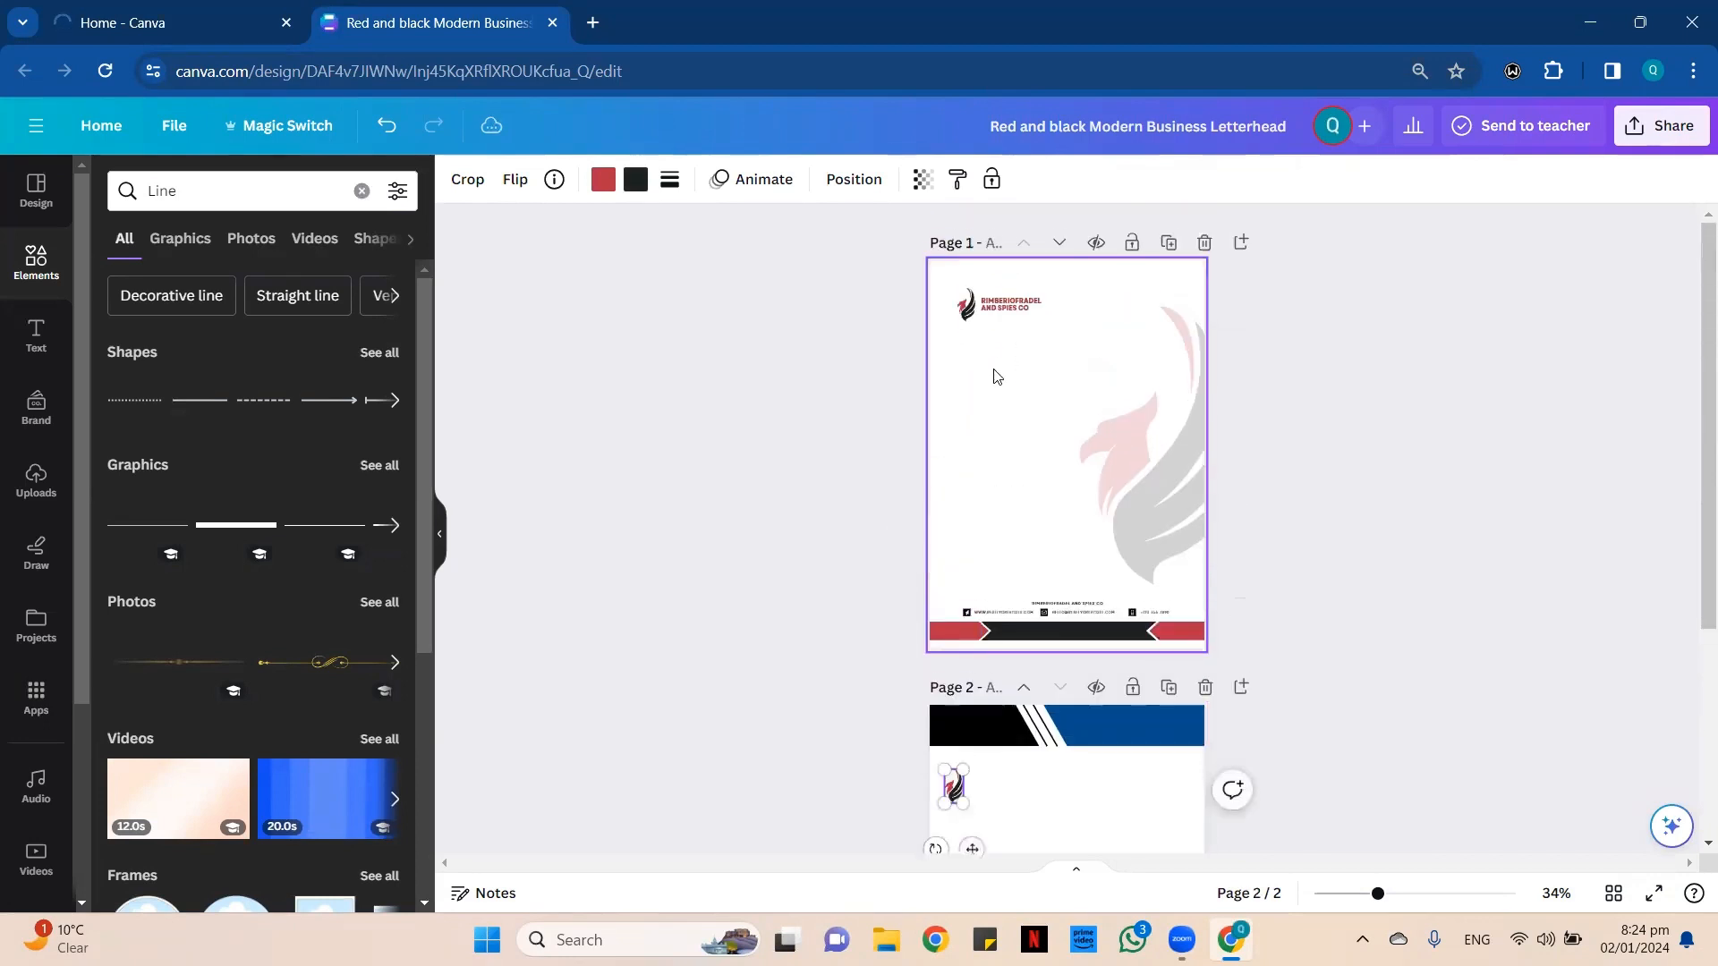
# Move the company name text from page 1 to page 2 beside the logo and set its color to white.
pyautogui.moveTo(1014, 309); pyautogui.dragTo(1054, 806)
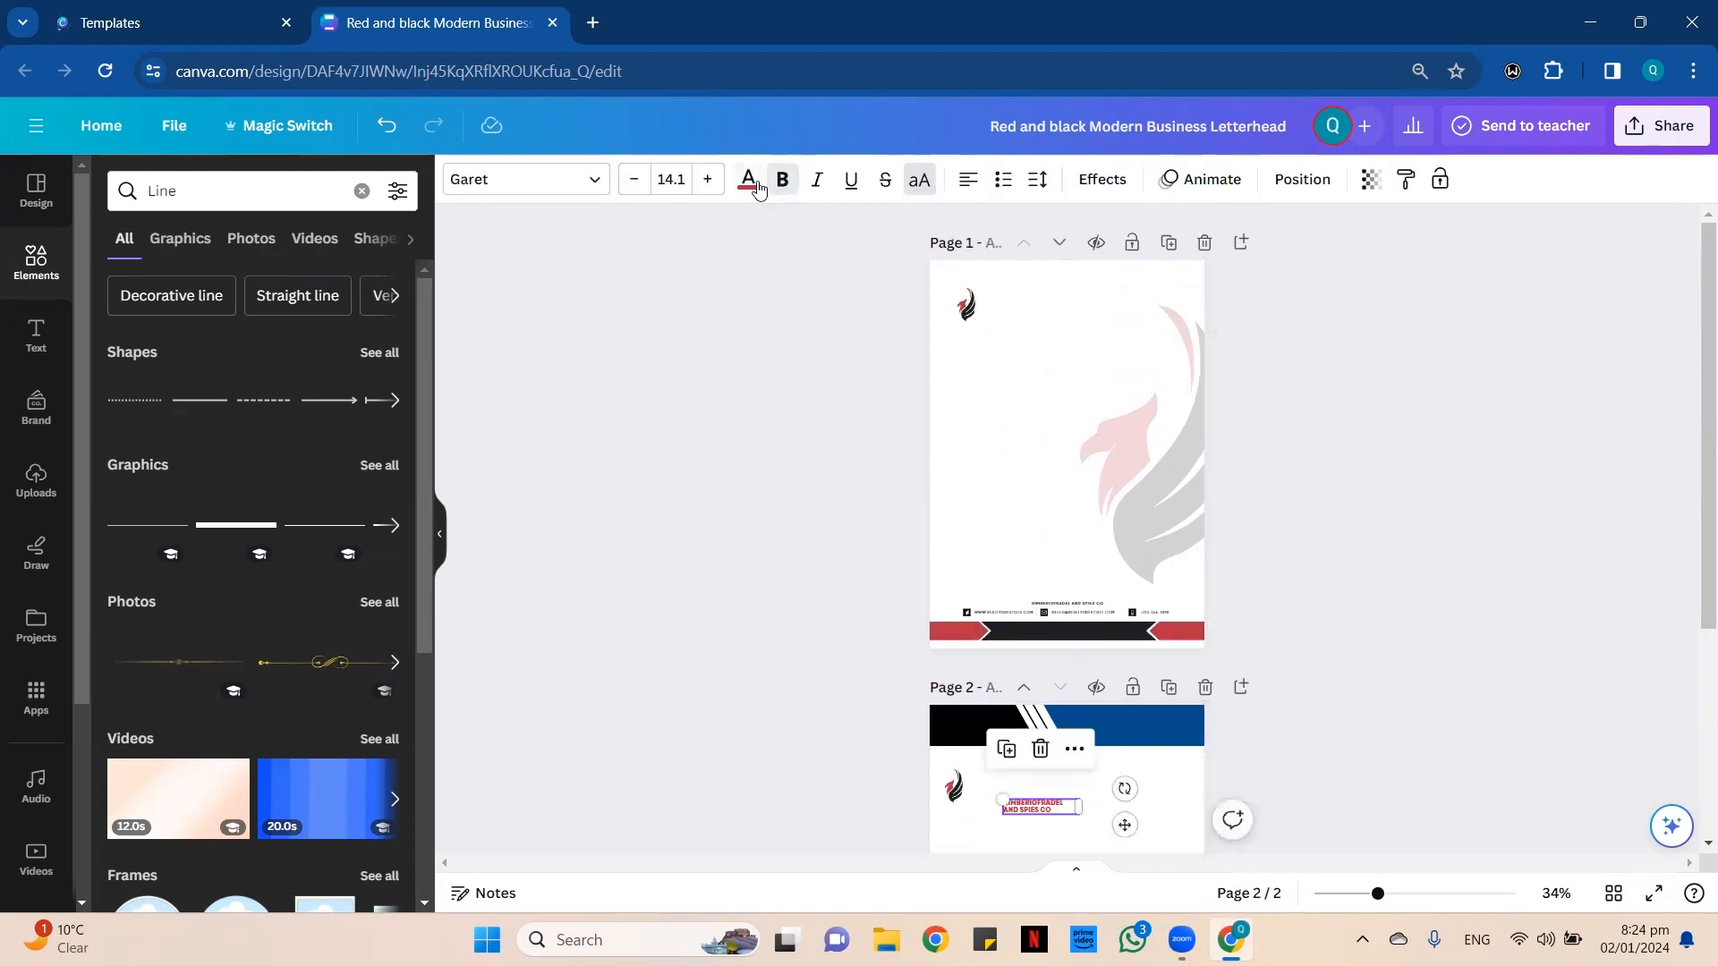
pyautogui.click(386, 302)
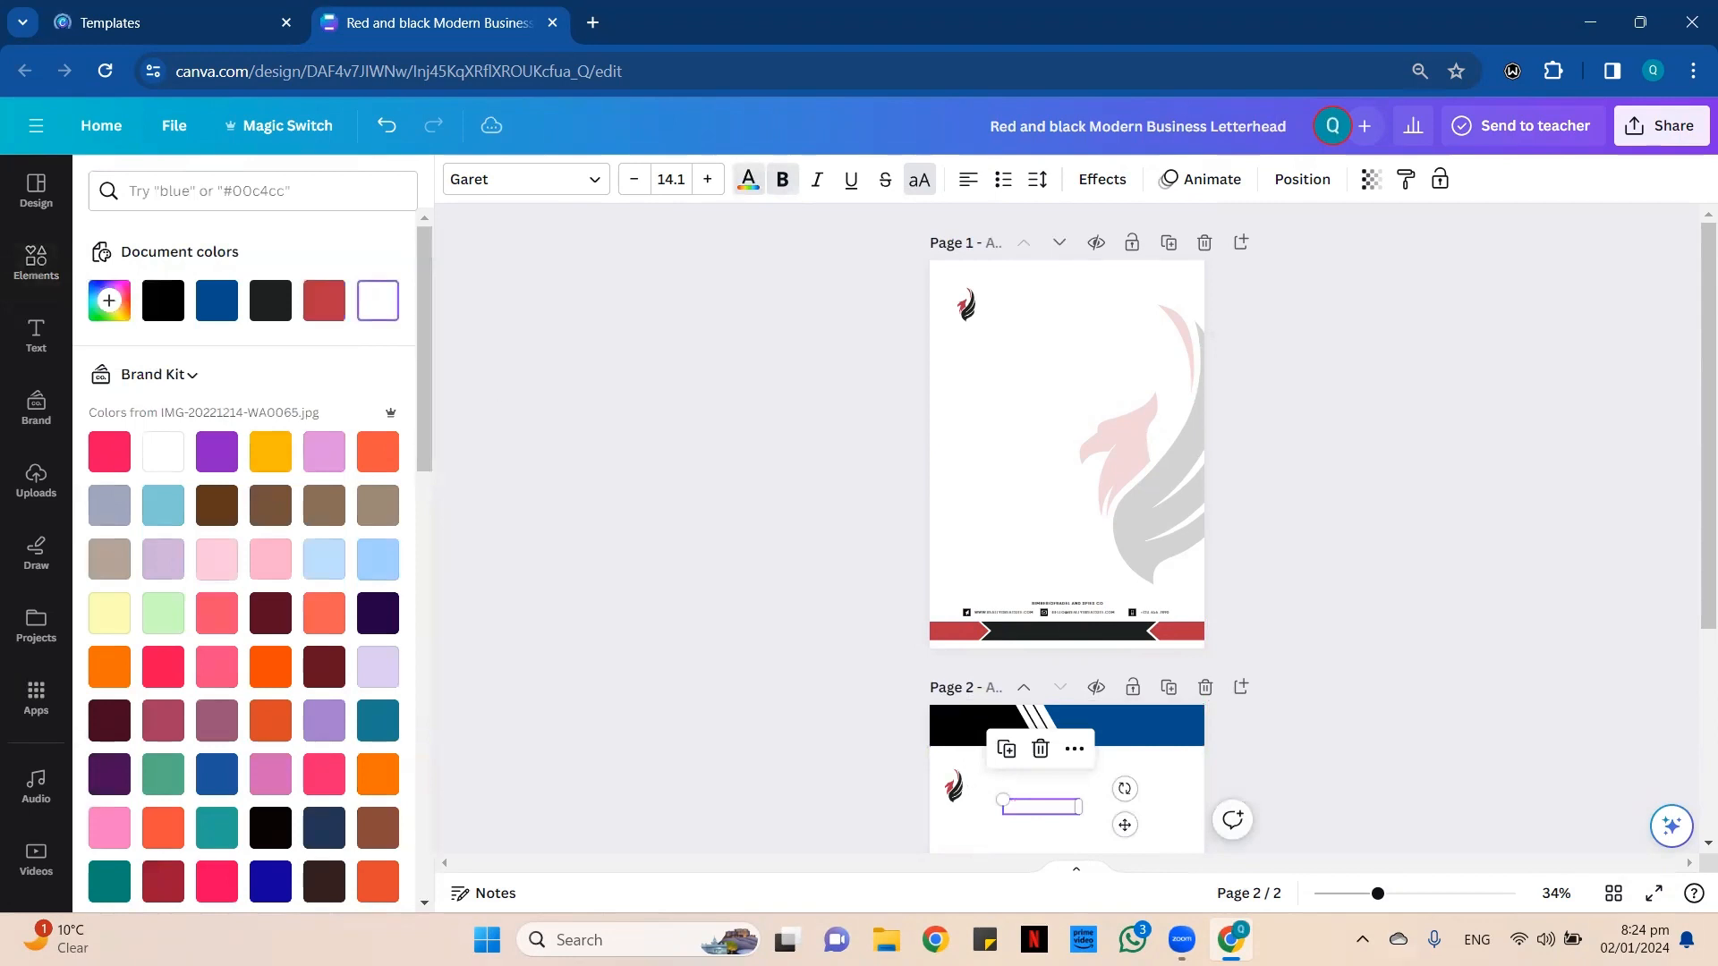
pyautogui.click(1425, 893)
pyautogui.scroll(10, 990, 710)
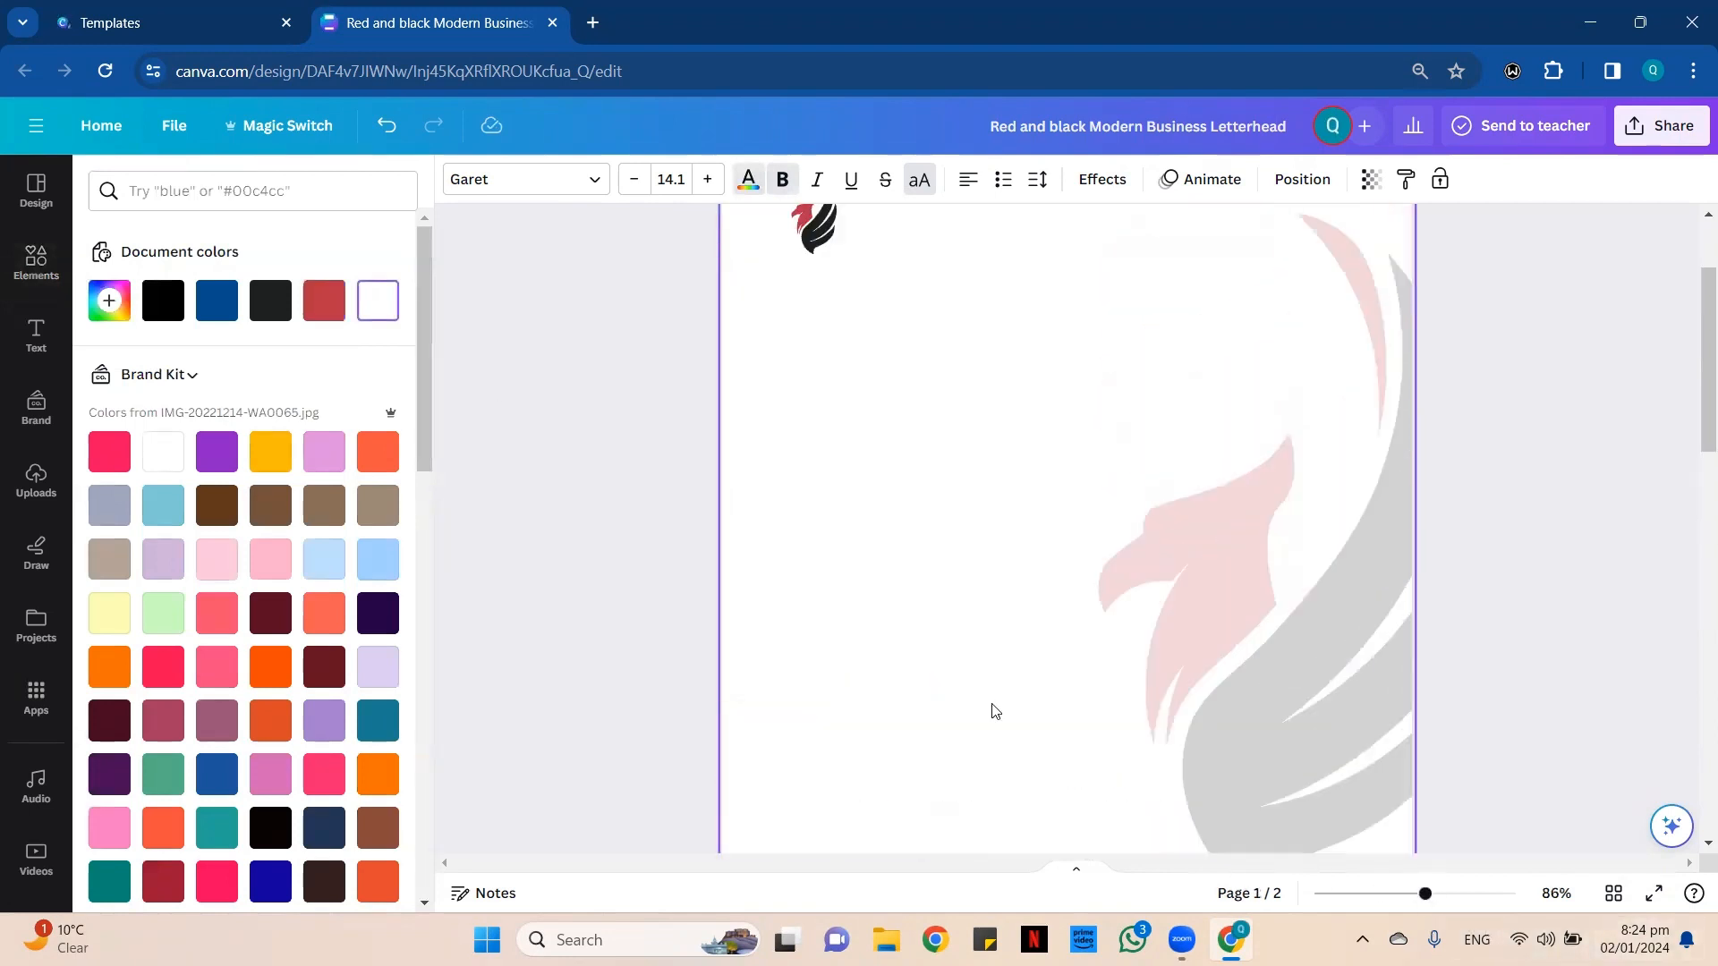
# Move the white company name text from the blank area of page 2 onto the black part of its header.
pyautogui.click(978, 484)
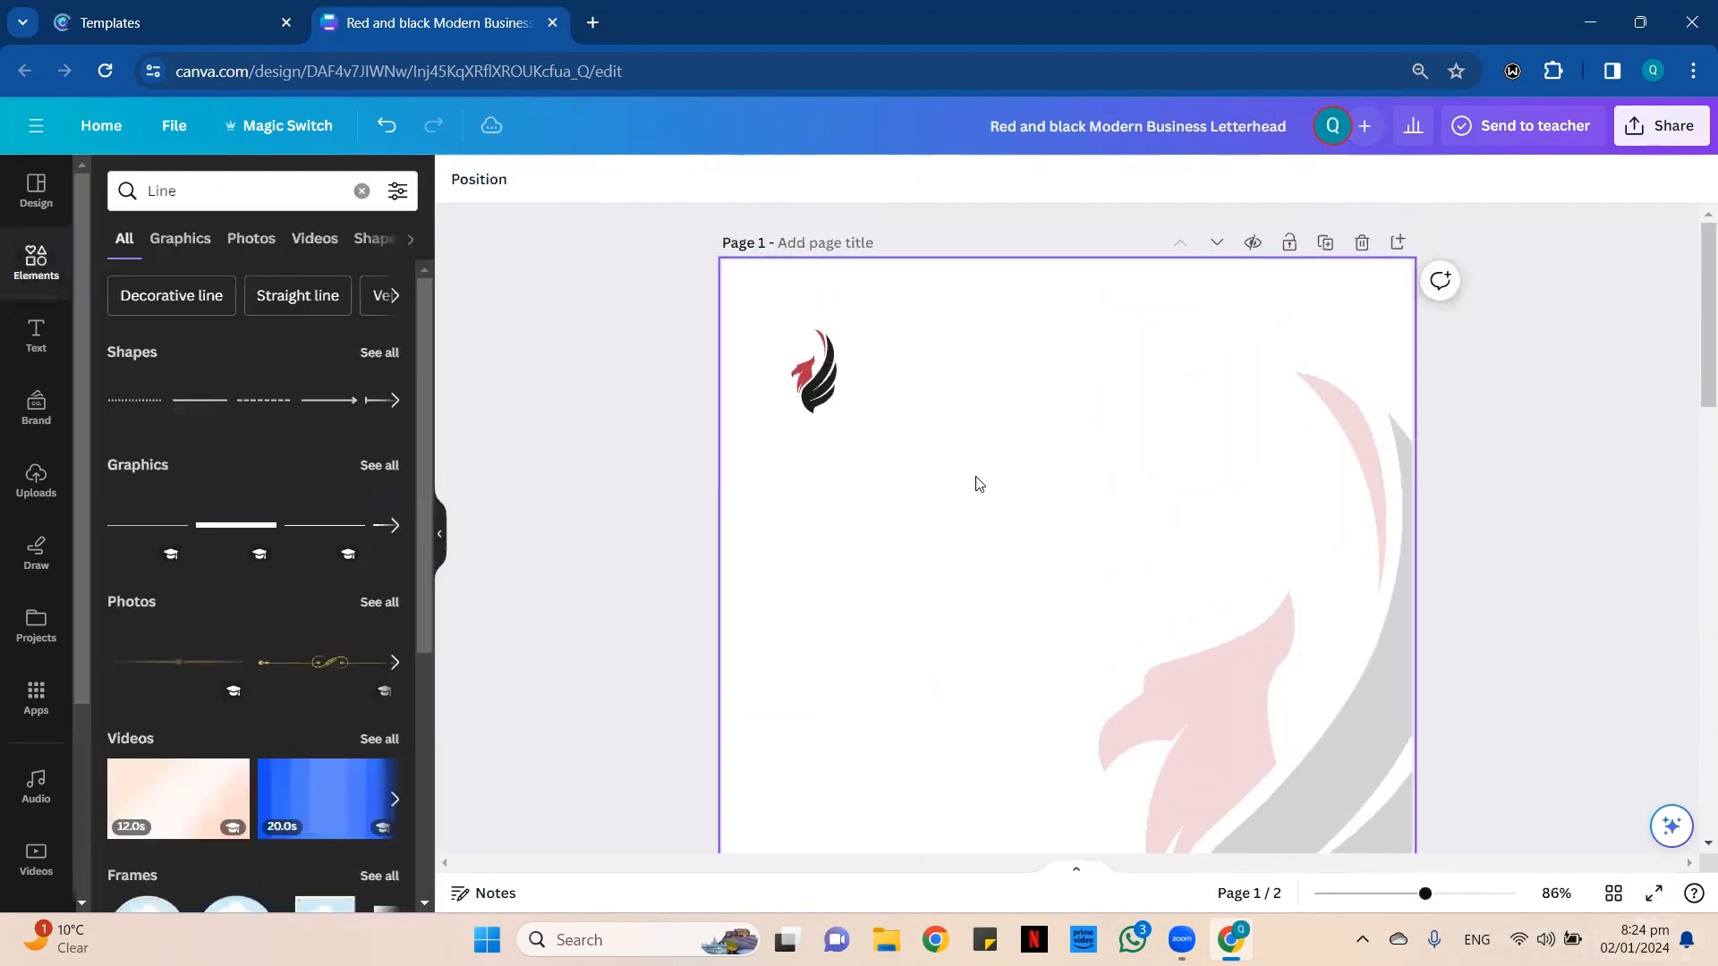
pyautogui.scroll(-5, 990, 663)
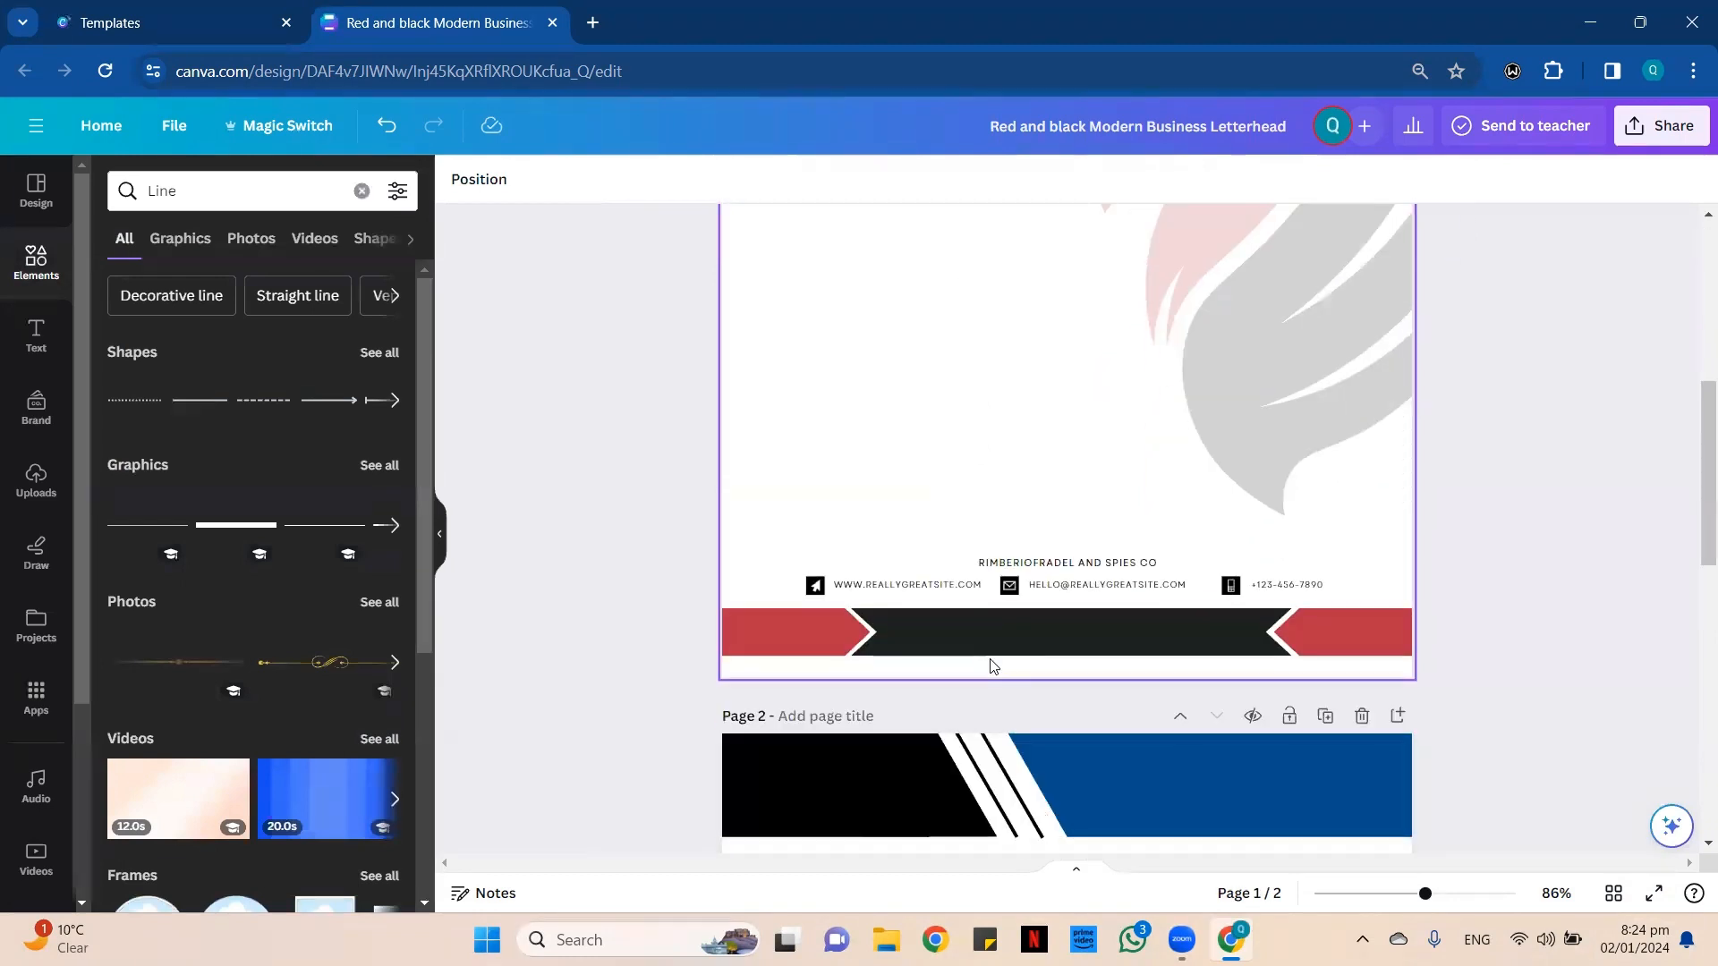
pyautogui.scroll(4, 1043, 502)
pyautogui.scroll(-7, 1101, 602)
pyautogui.scroll(-3, 1053, 614)
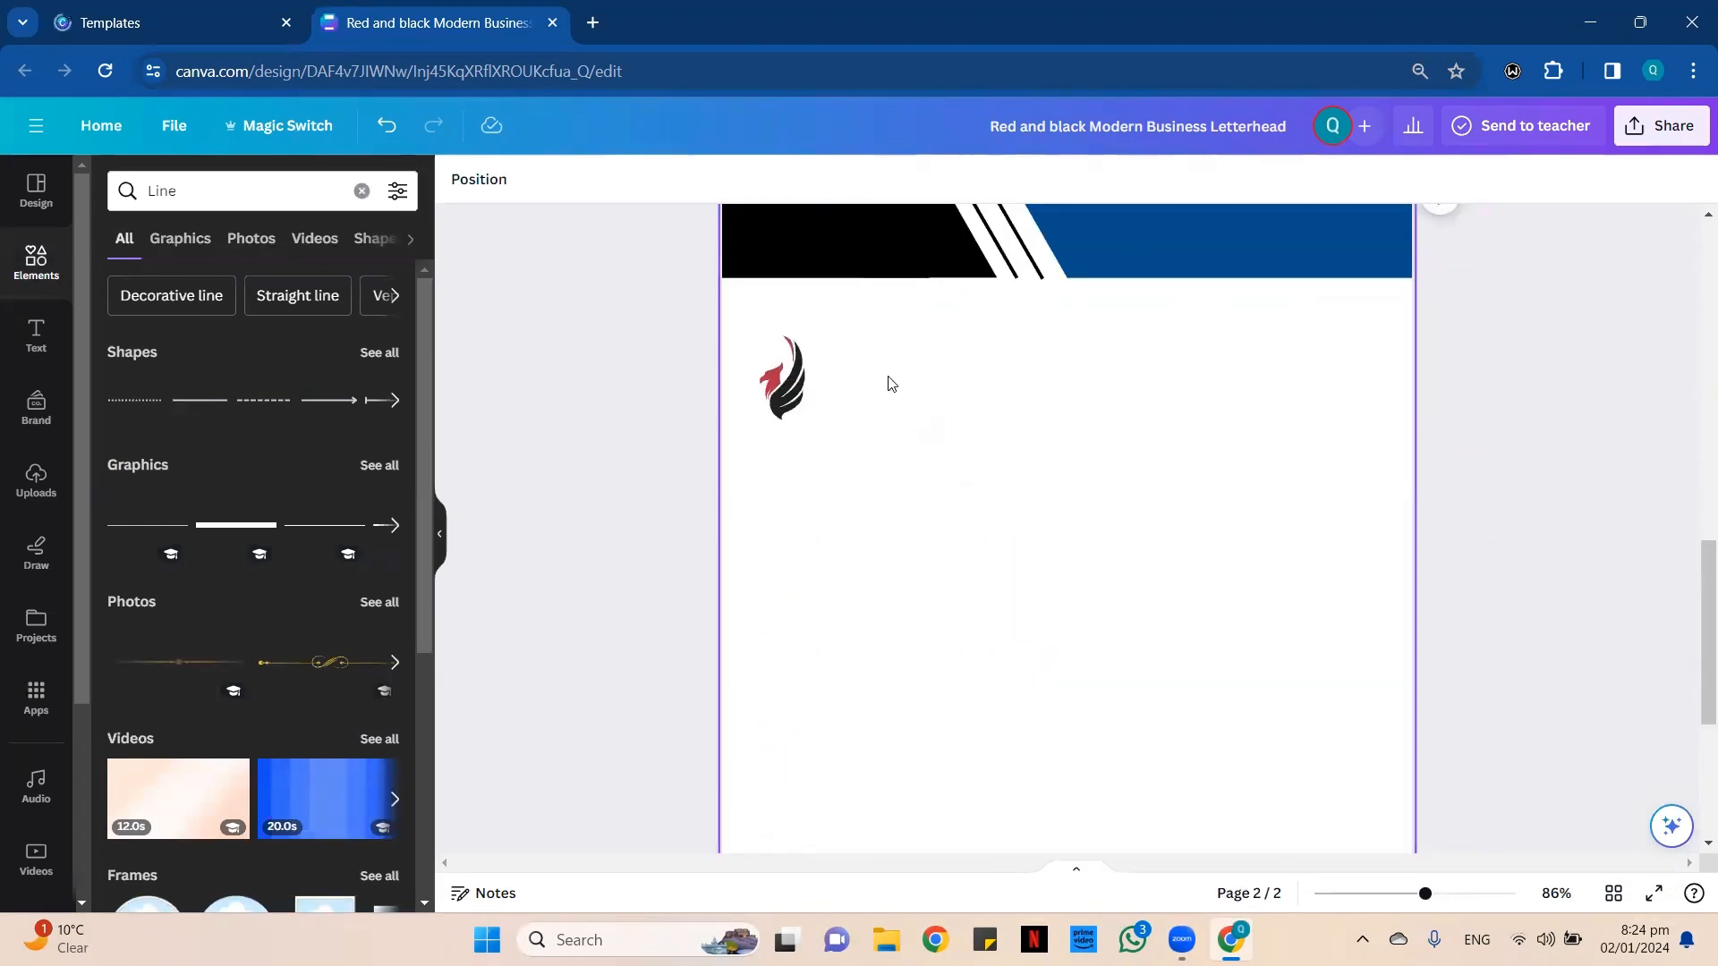
pyautogui.click(953, 440)
pyautogui.moveTo(955, 442); pyautogui.dragTo(841, 246)
# Recolor the page 2 logo's dark wing white, and duplicate the logo with the copy's wing set back to dark gray.
pyautogui.click(781, 410)
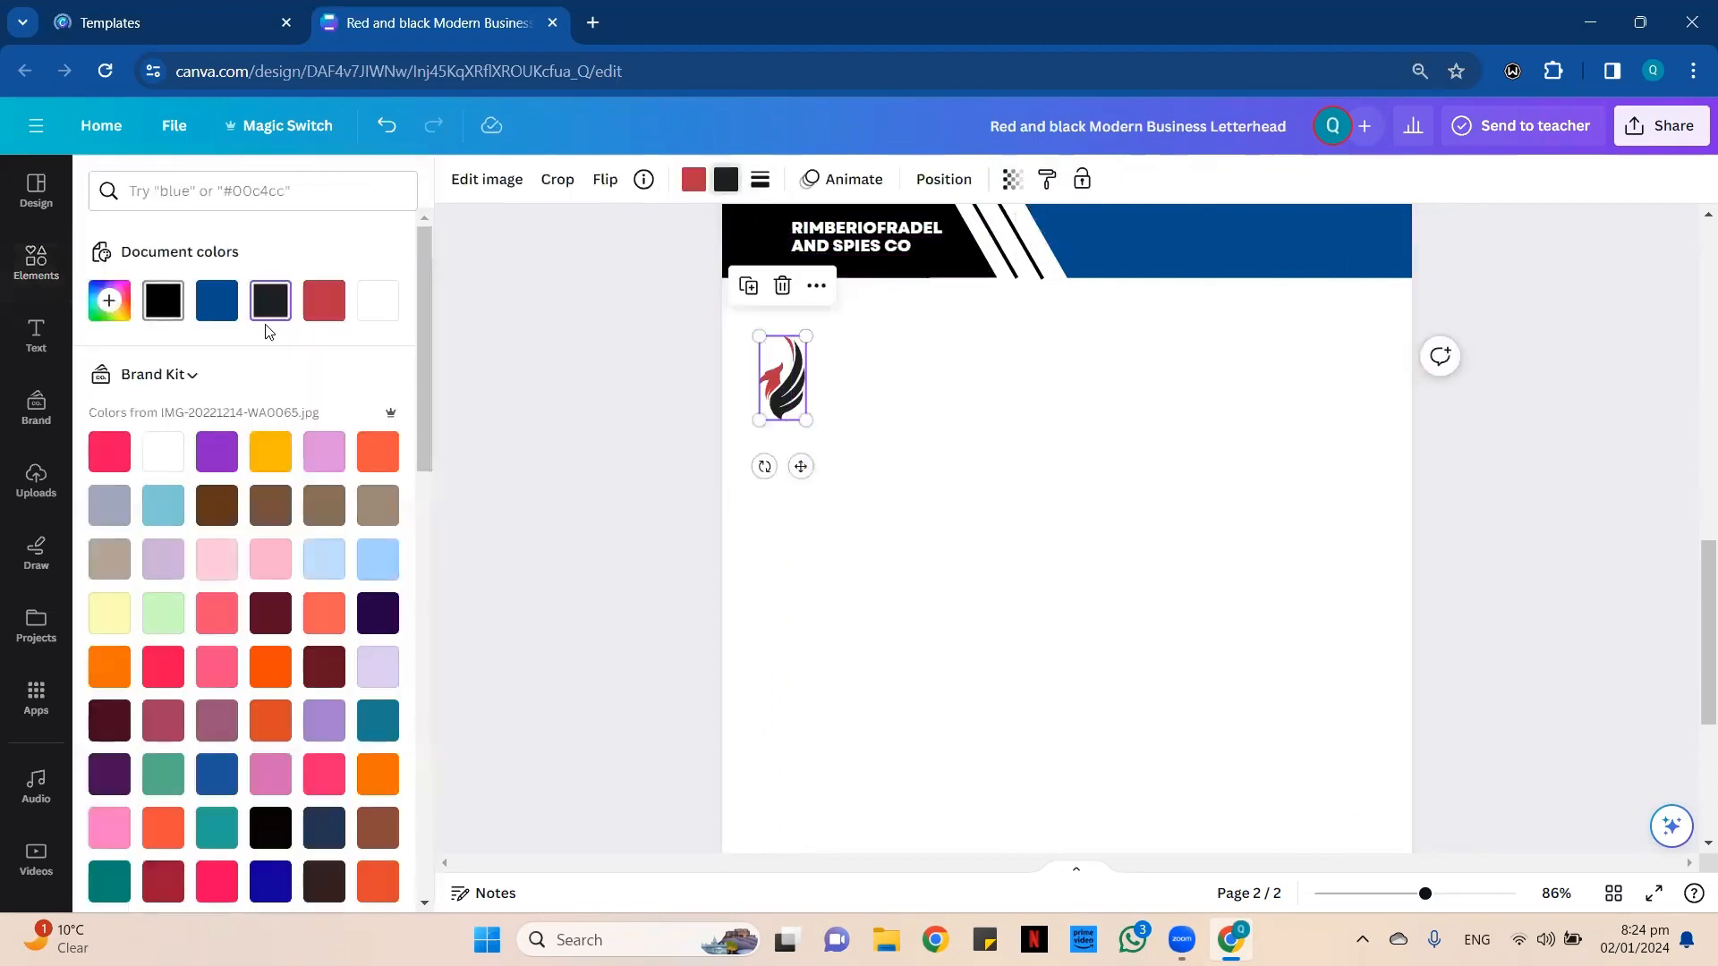
pyautogui.click(368, 306)
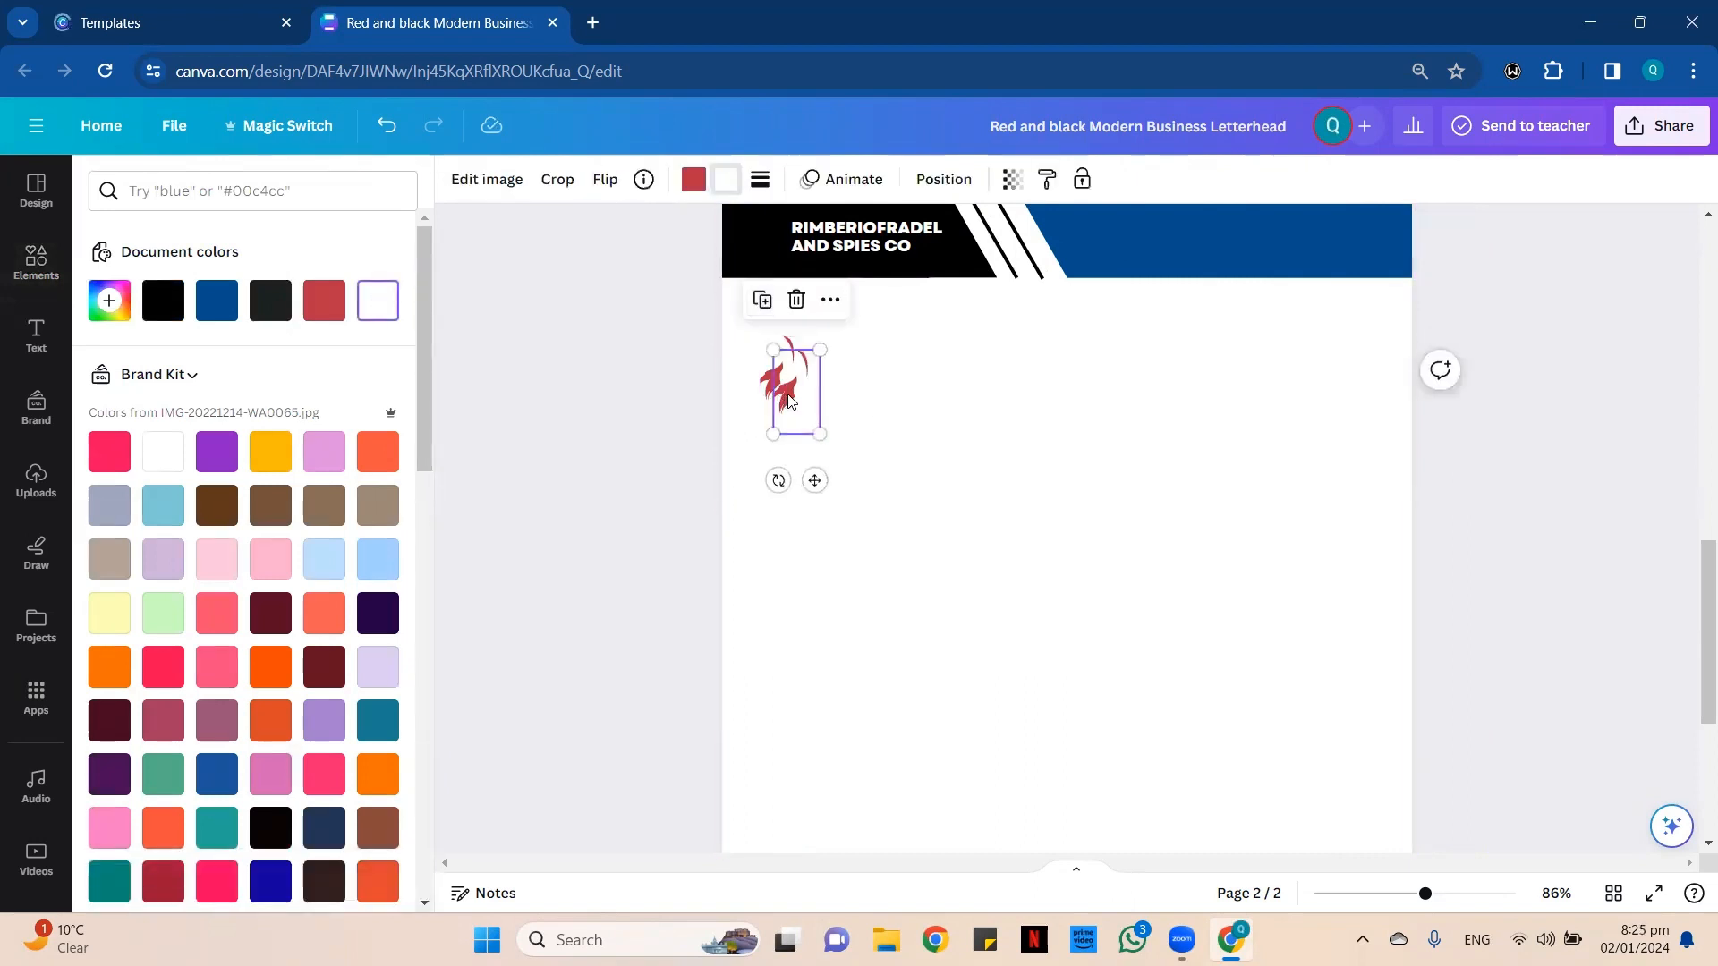
pyautogui.click(746, 285)
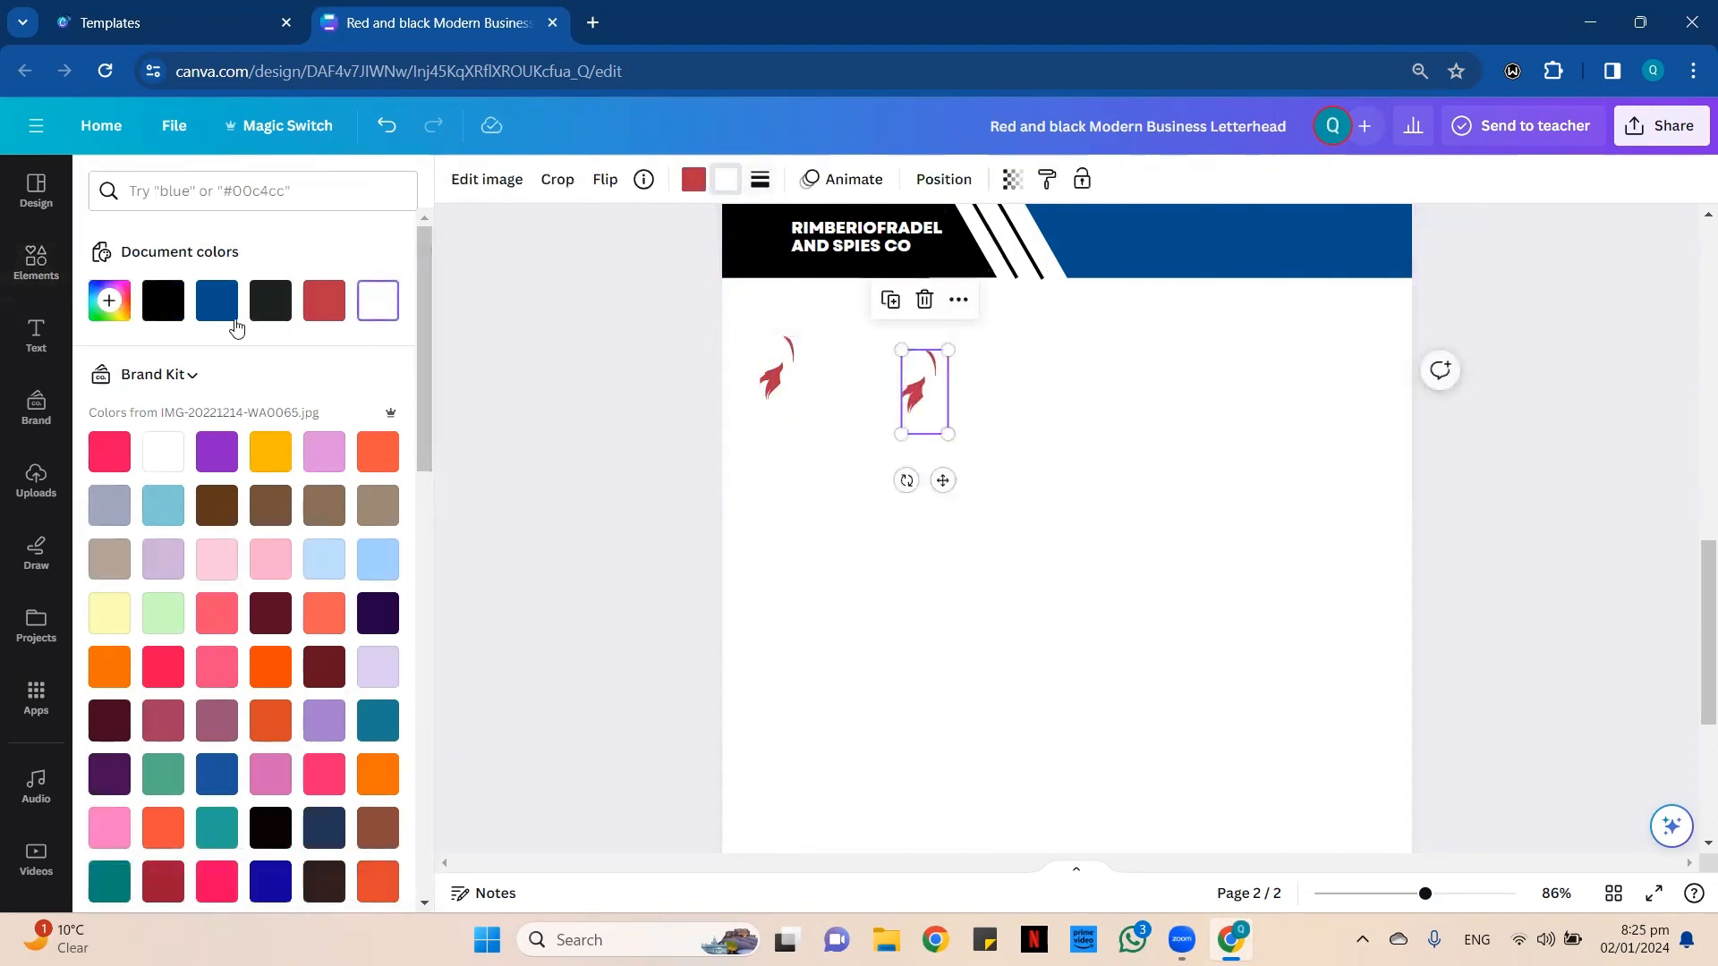
pyautogui.click(271, 304)
pyautogui.click(902, 608)
# Fit the white-winged logo into the black header beside the company name and nudge the name slightly upward.
pyautogui.click(777, 395)
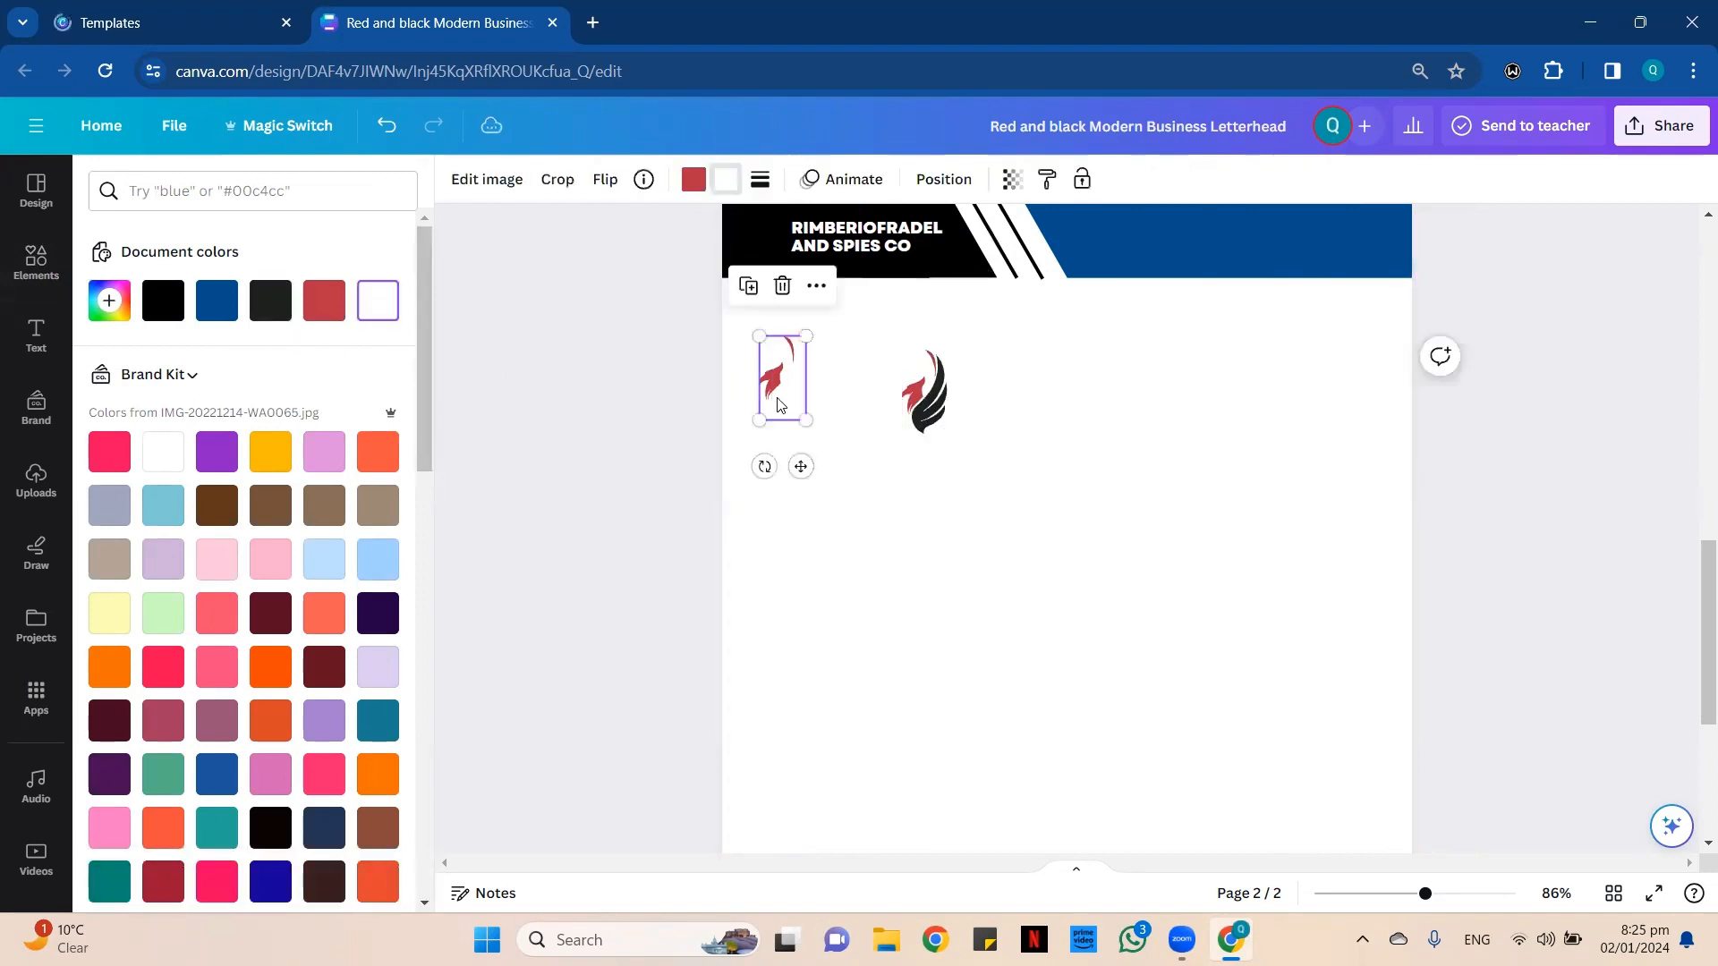
pyautogui.moveTo(776, 394); pyautogui.dragTo(783, 265)
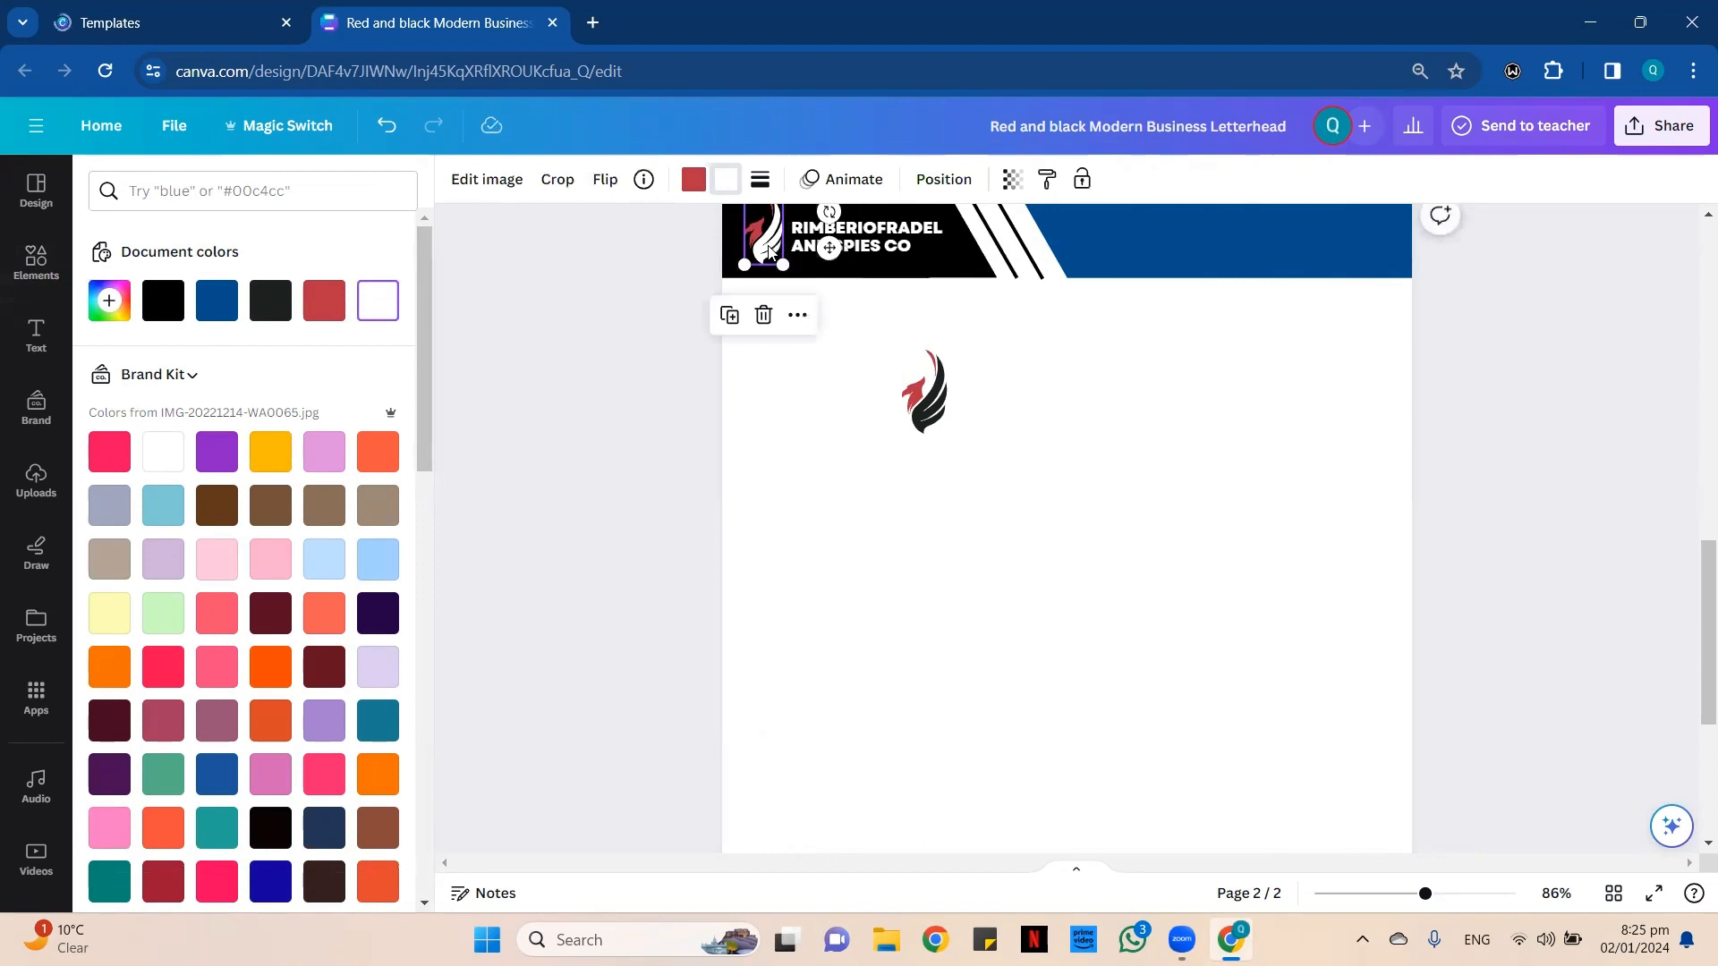
pyautogui.scroll(3, 895, 394)
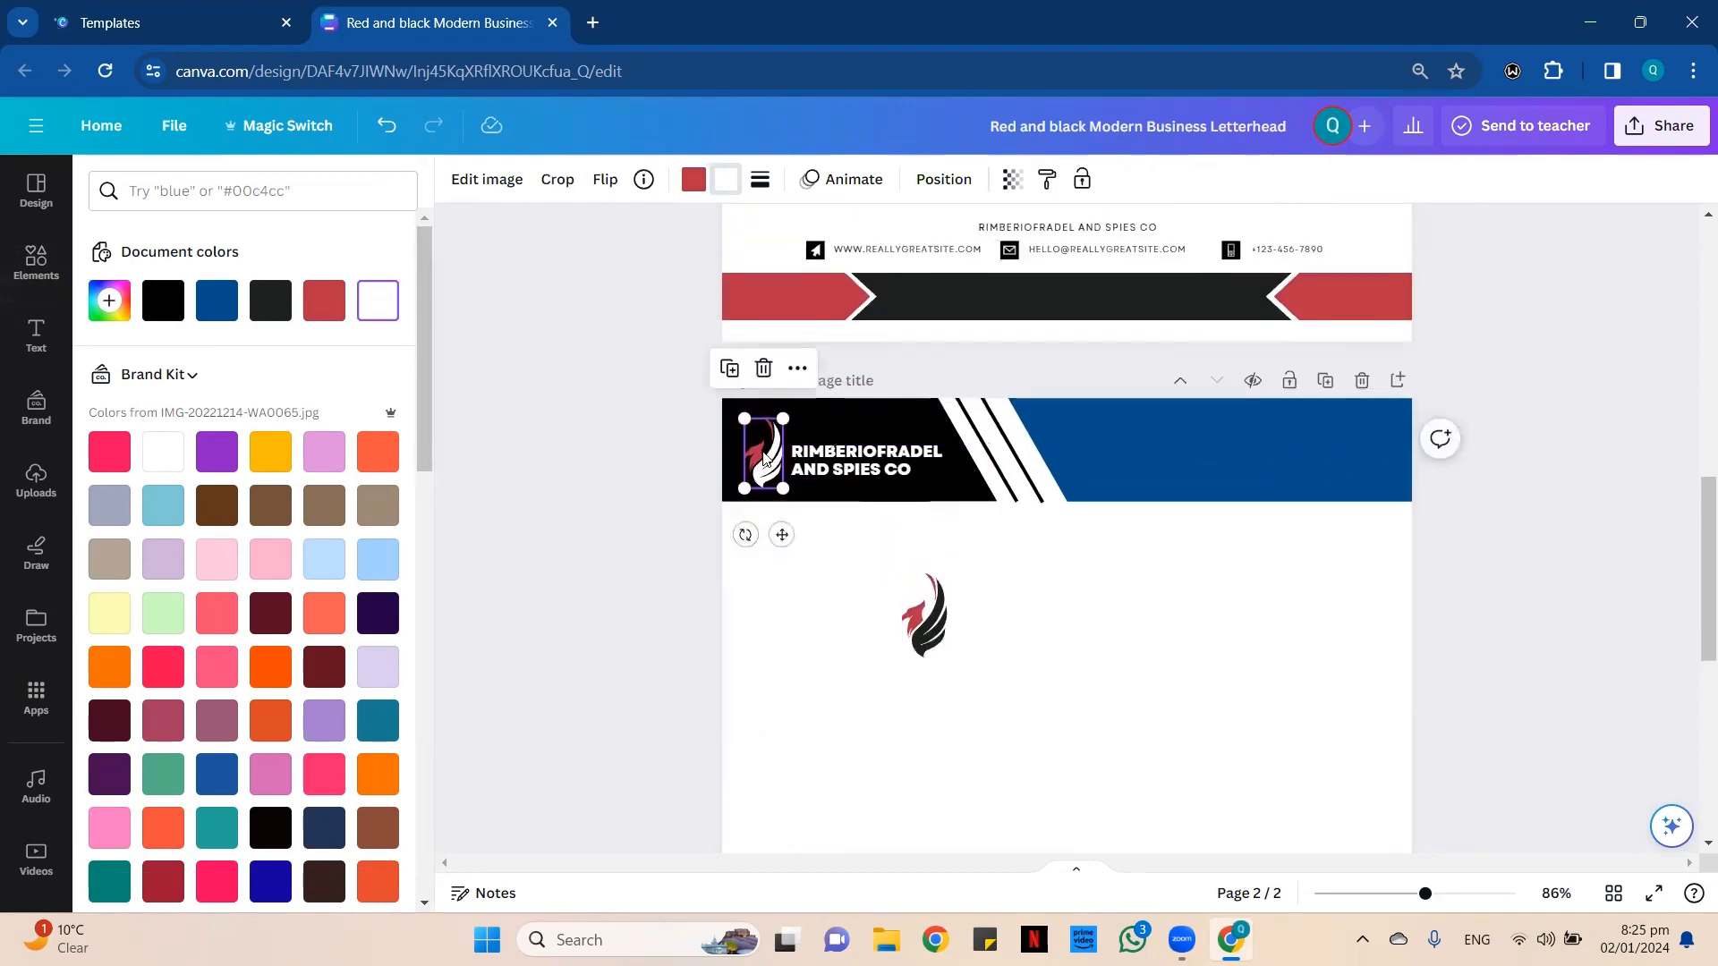
pyautogui.click(844, 459)
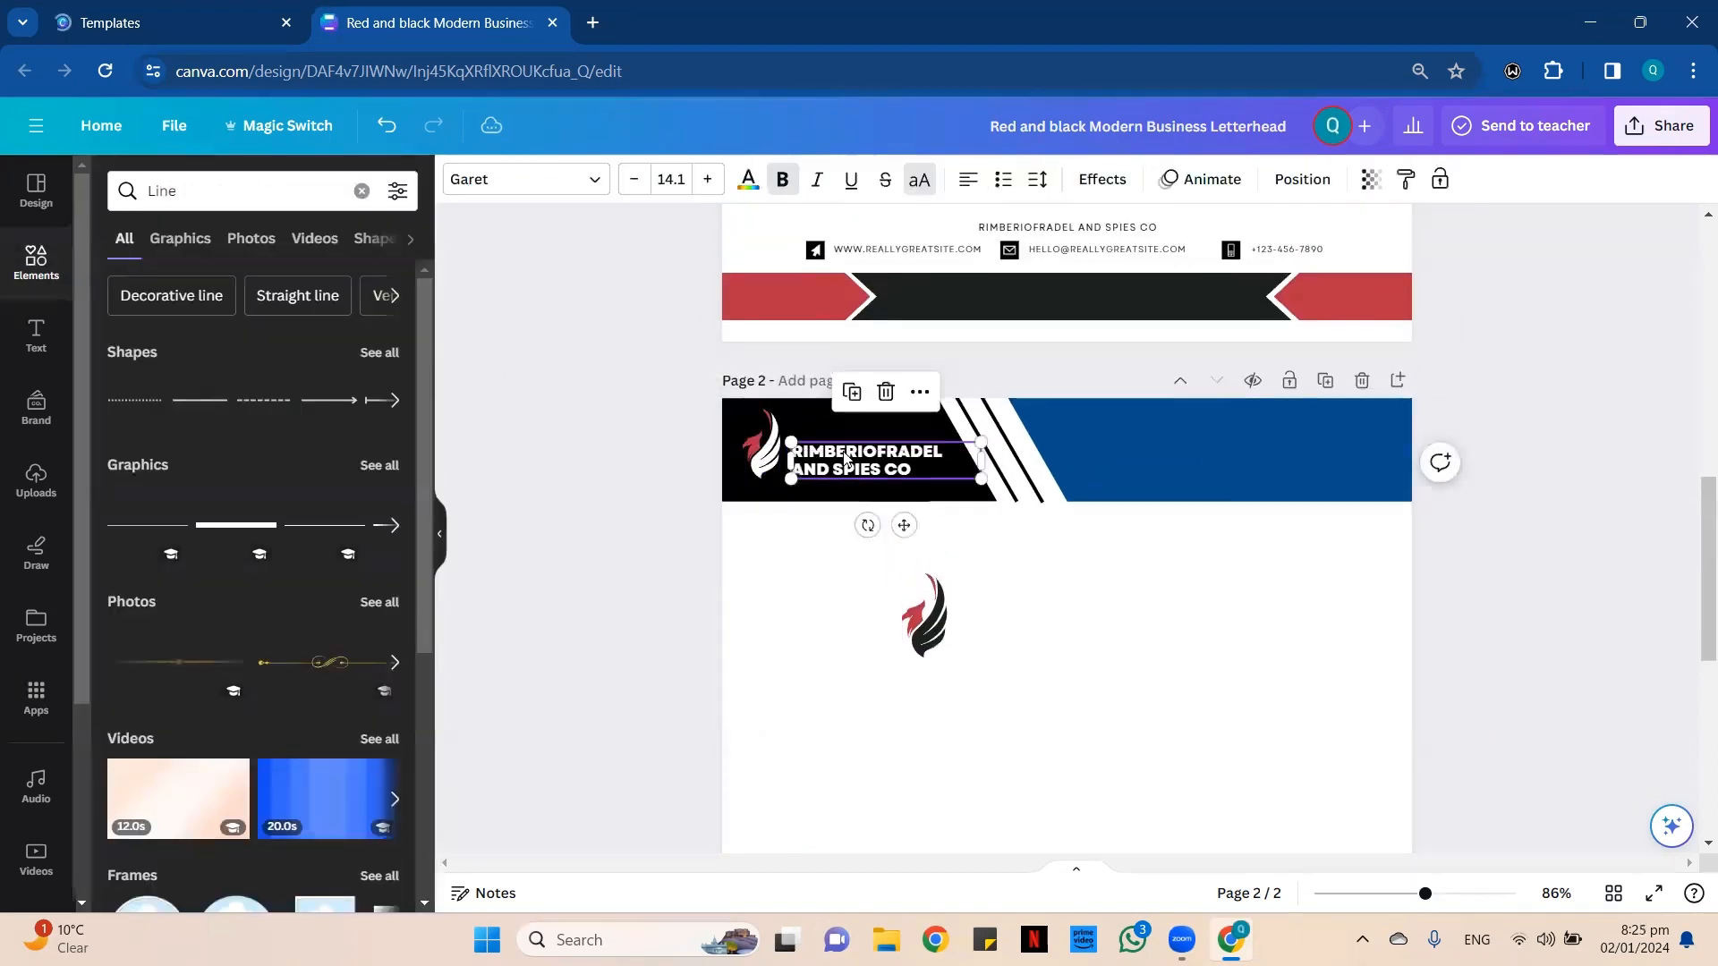
pyautogui.moveTo(844, 459); pyautogui.dragTo(844, 448)
# Change the red part of the header logo to the header's blue.
pyautogui.click(763, 443)
pyautogui.click(694, 179)
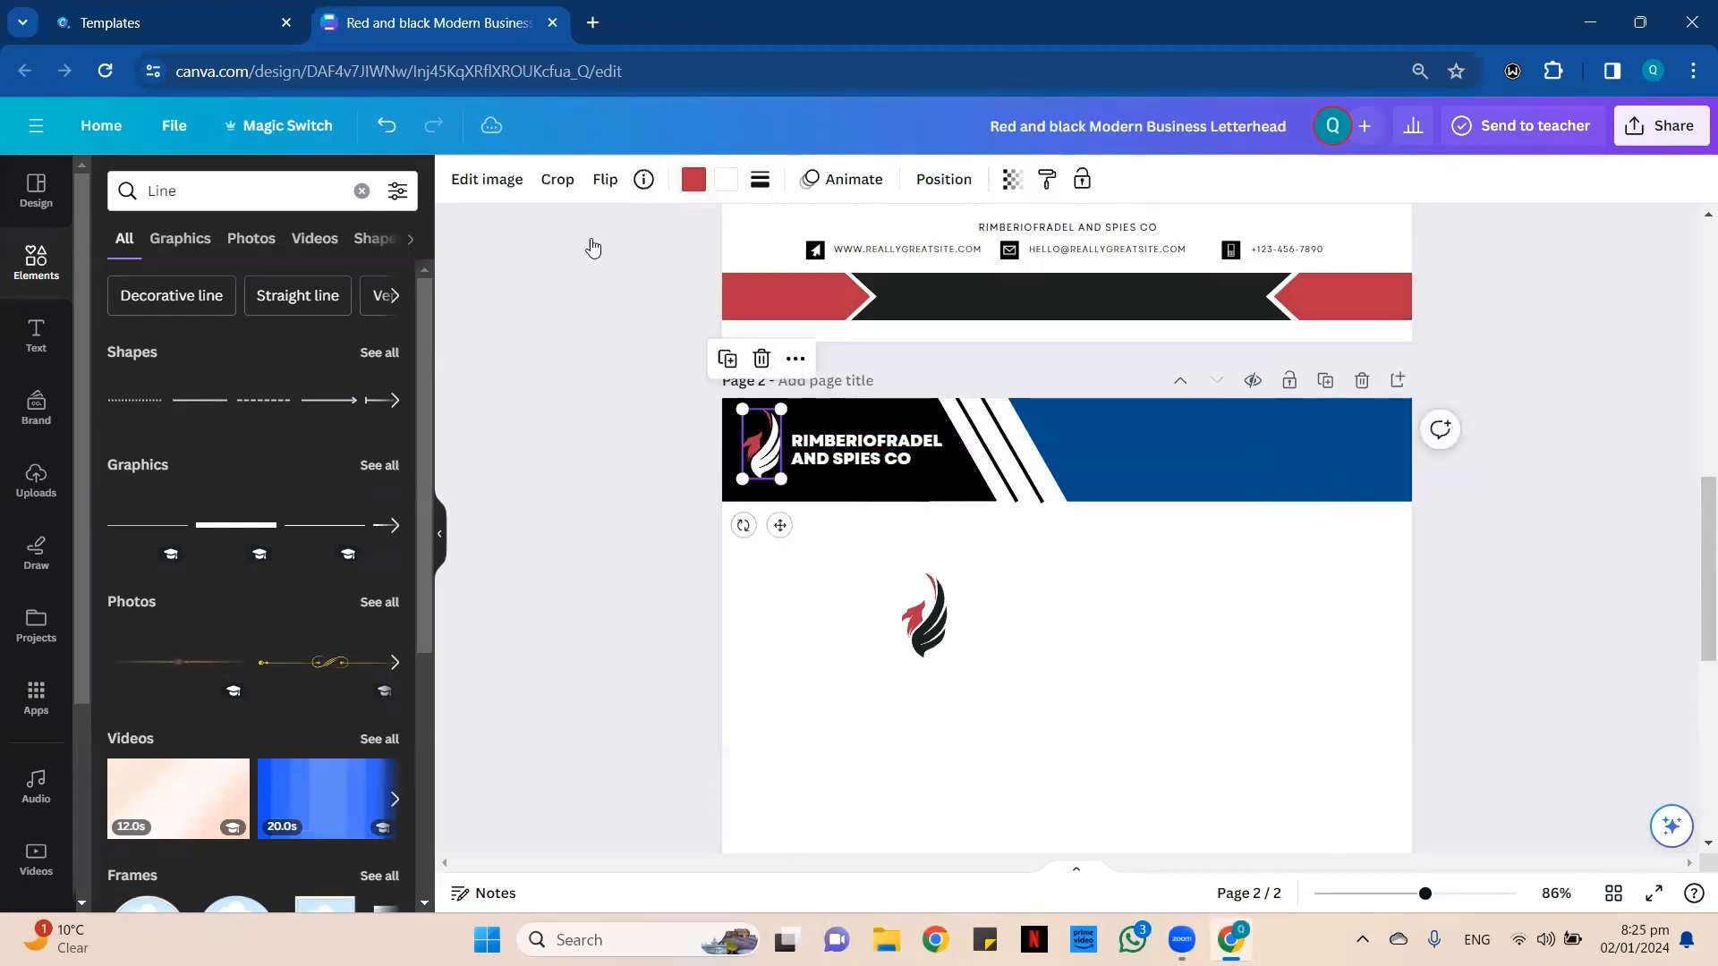
pyautogui.click(216, 301)
pyautogui.click(1038, 650)
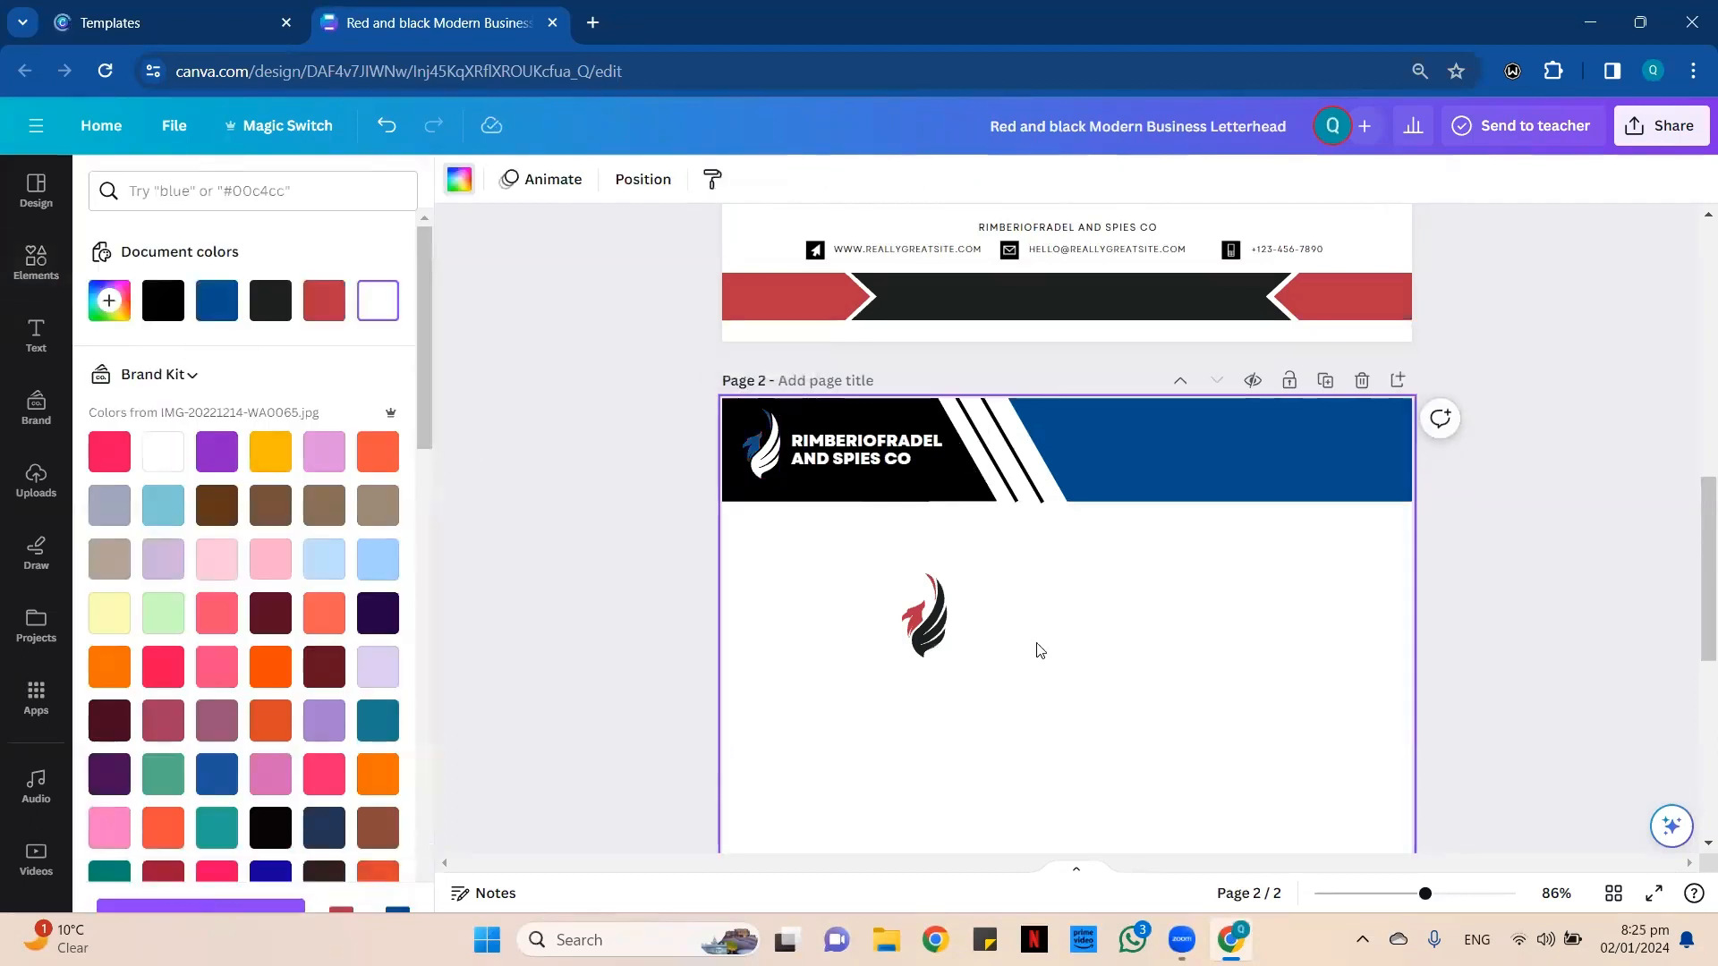
# Recolor the logo copy below the header, making its red part blue and its dark gray wing pure black.
pyautogui.click(933, 647)
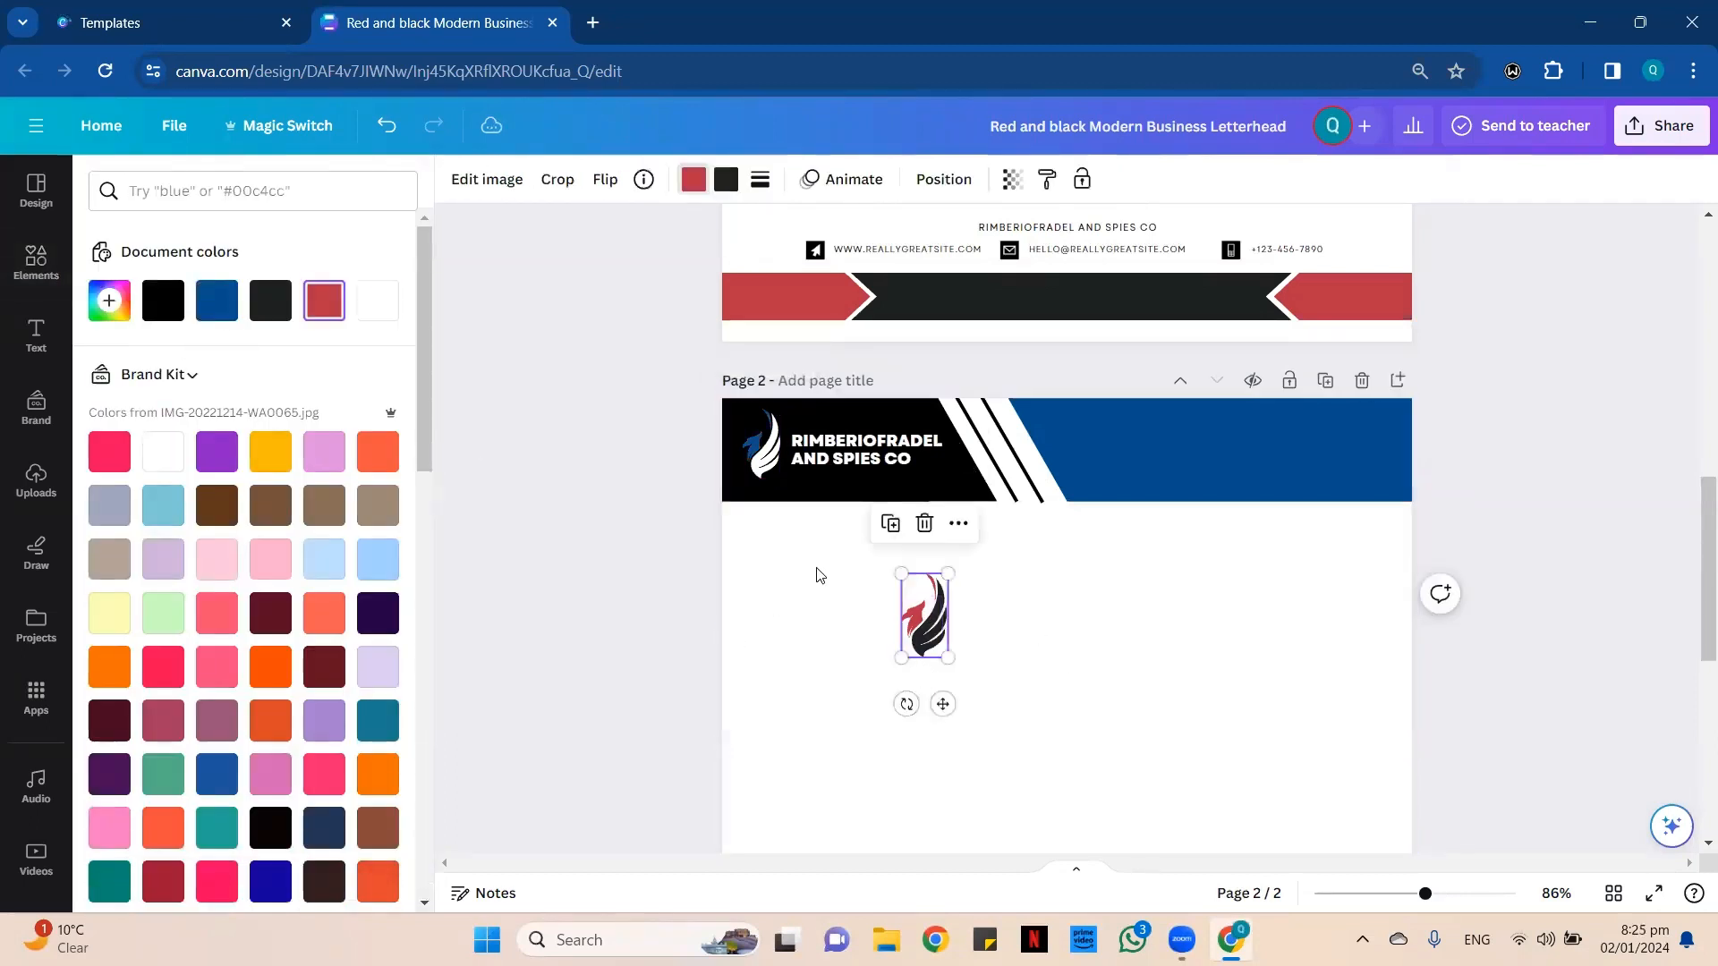
pyautogui.click(216, 301)
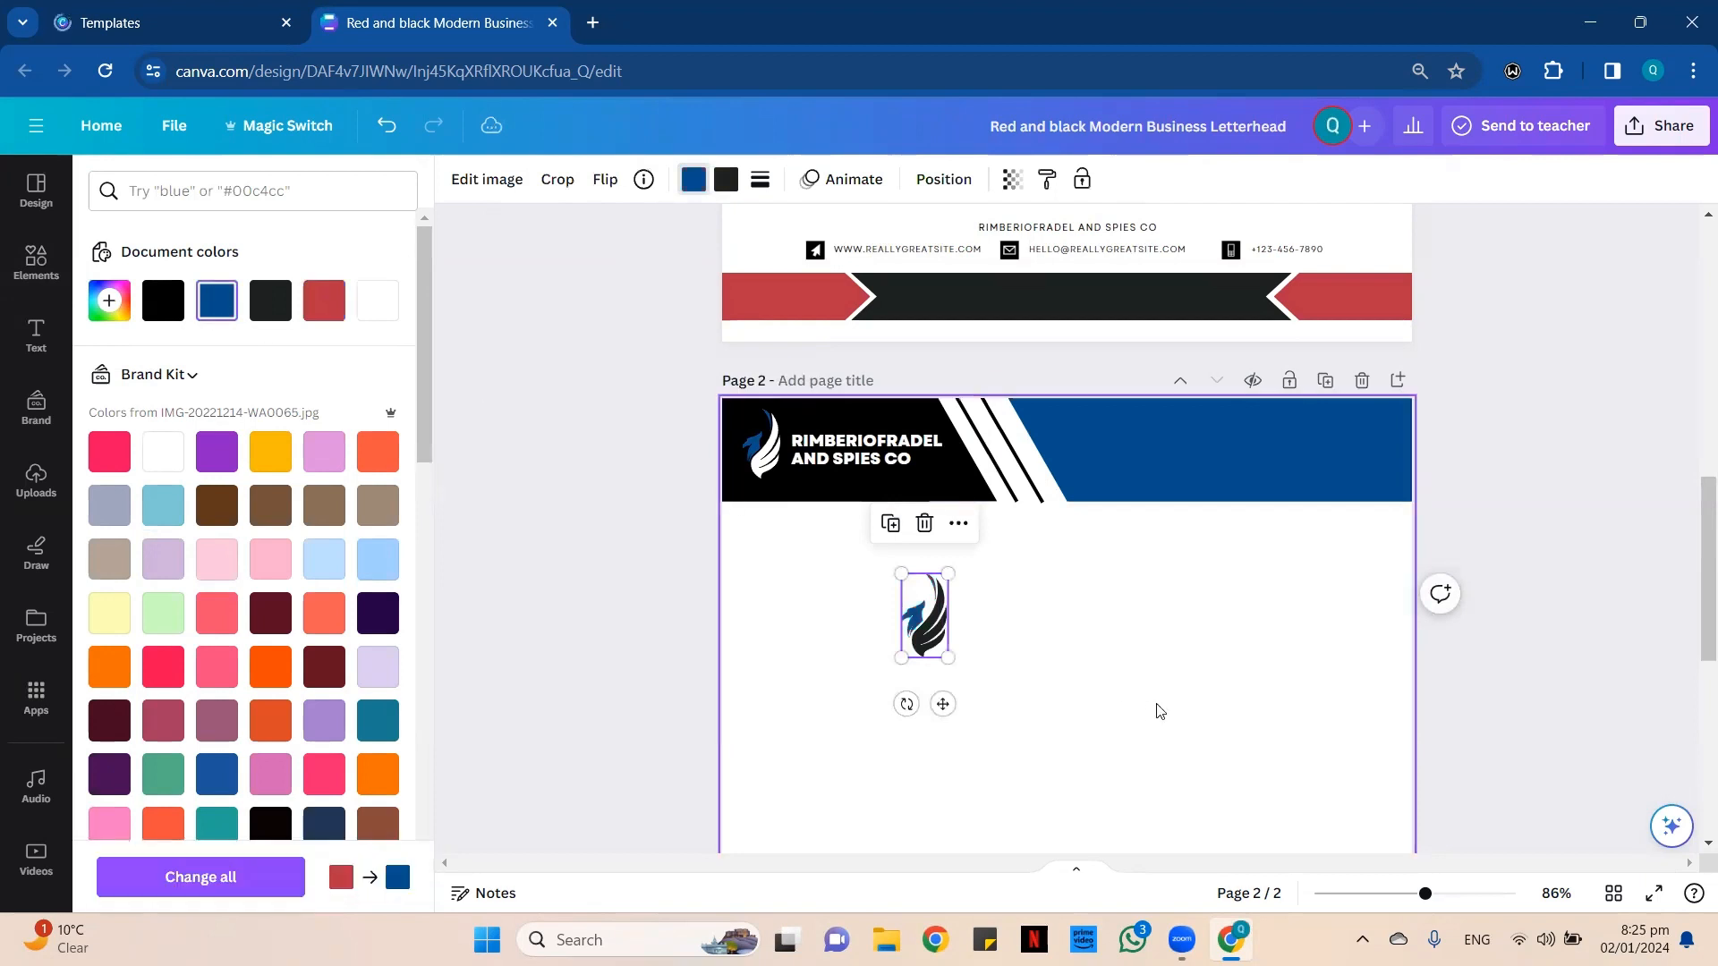
pyautogui.scroll(-3, 1156, 706)
pyautogui.click(726, 179)
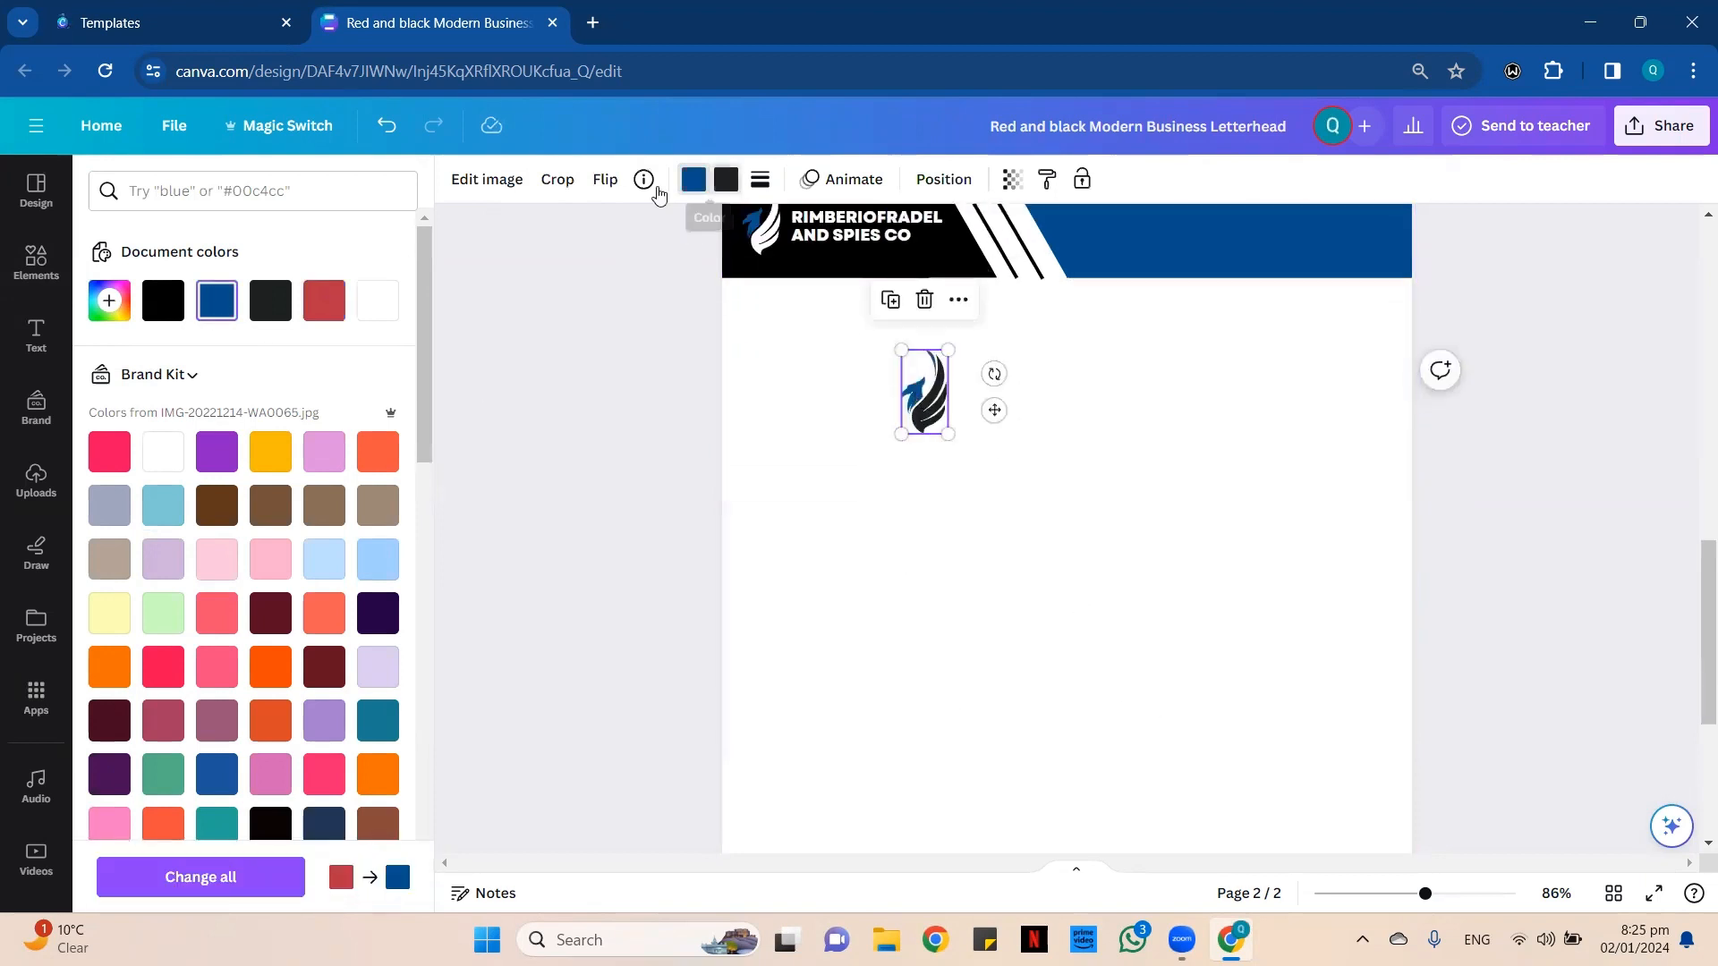
pyautogui.click(162, 301)
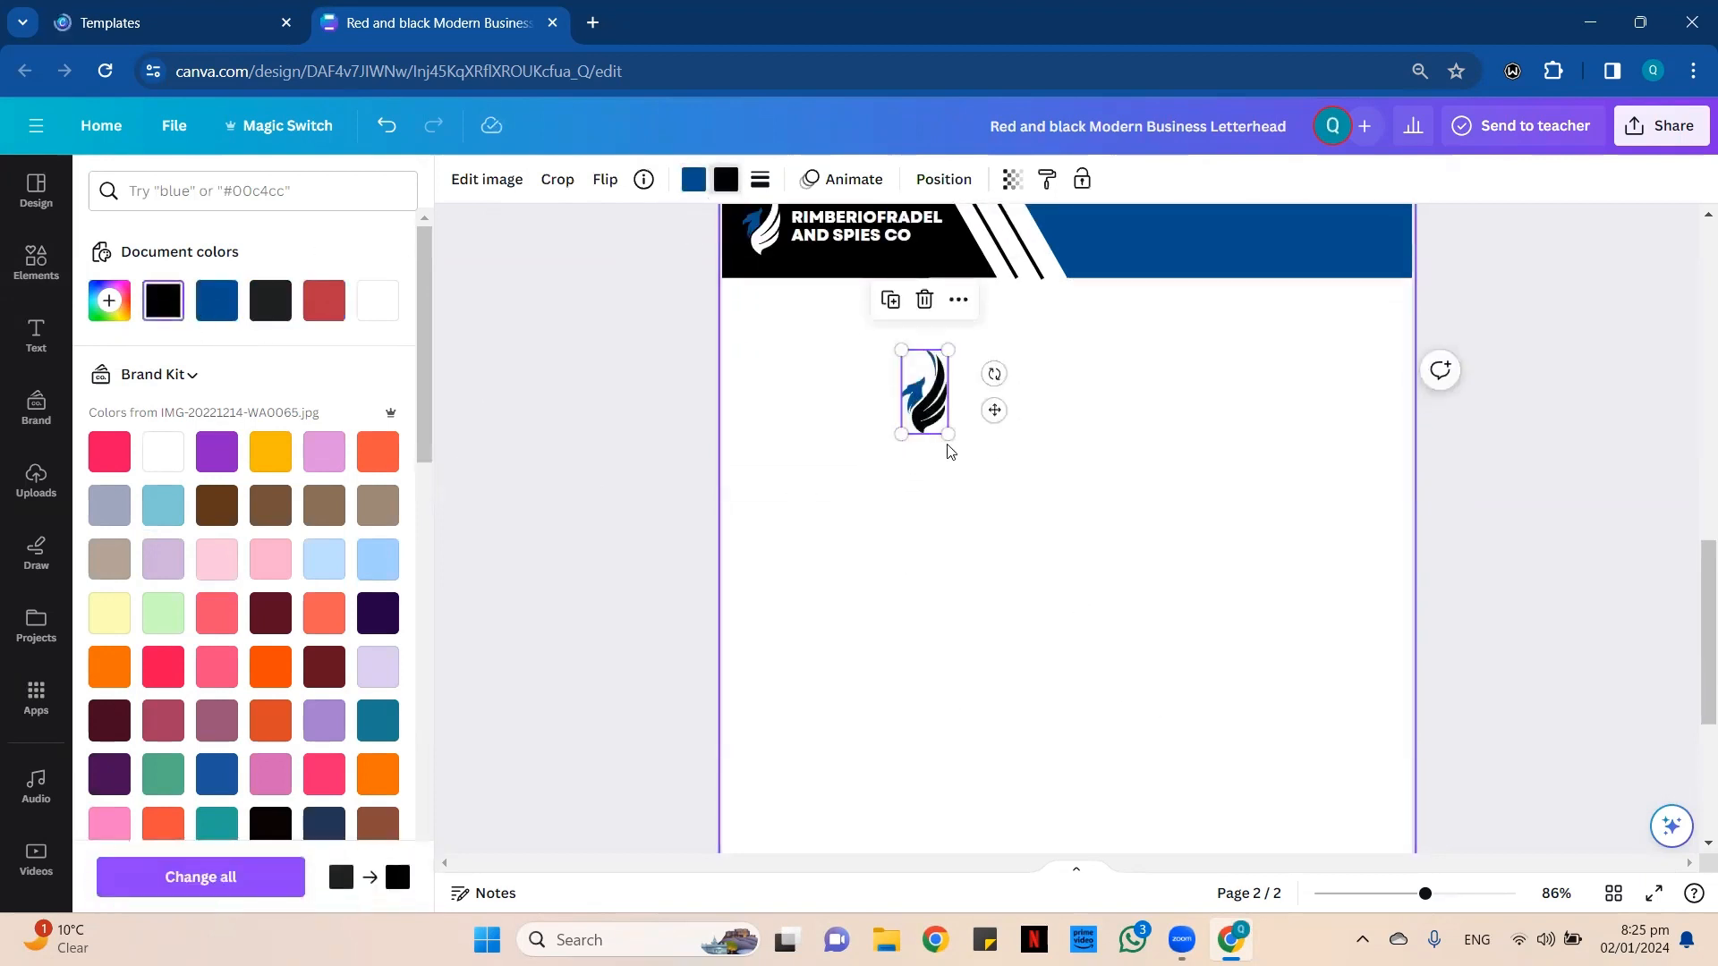
# Enlarge the logo copy to about 7.74 × 13.93 cm and center it on page 2.
pyautogui.moveTo(948, 434); pyautogui.dragTo(1269, 727)
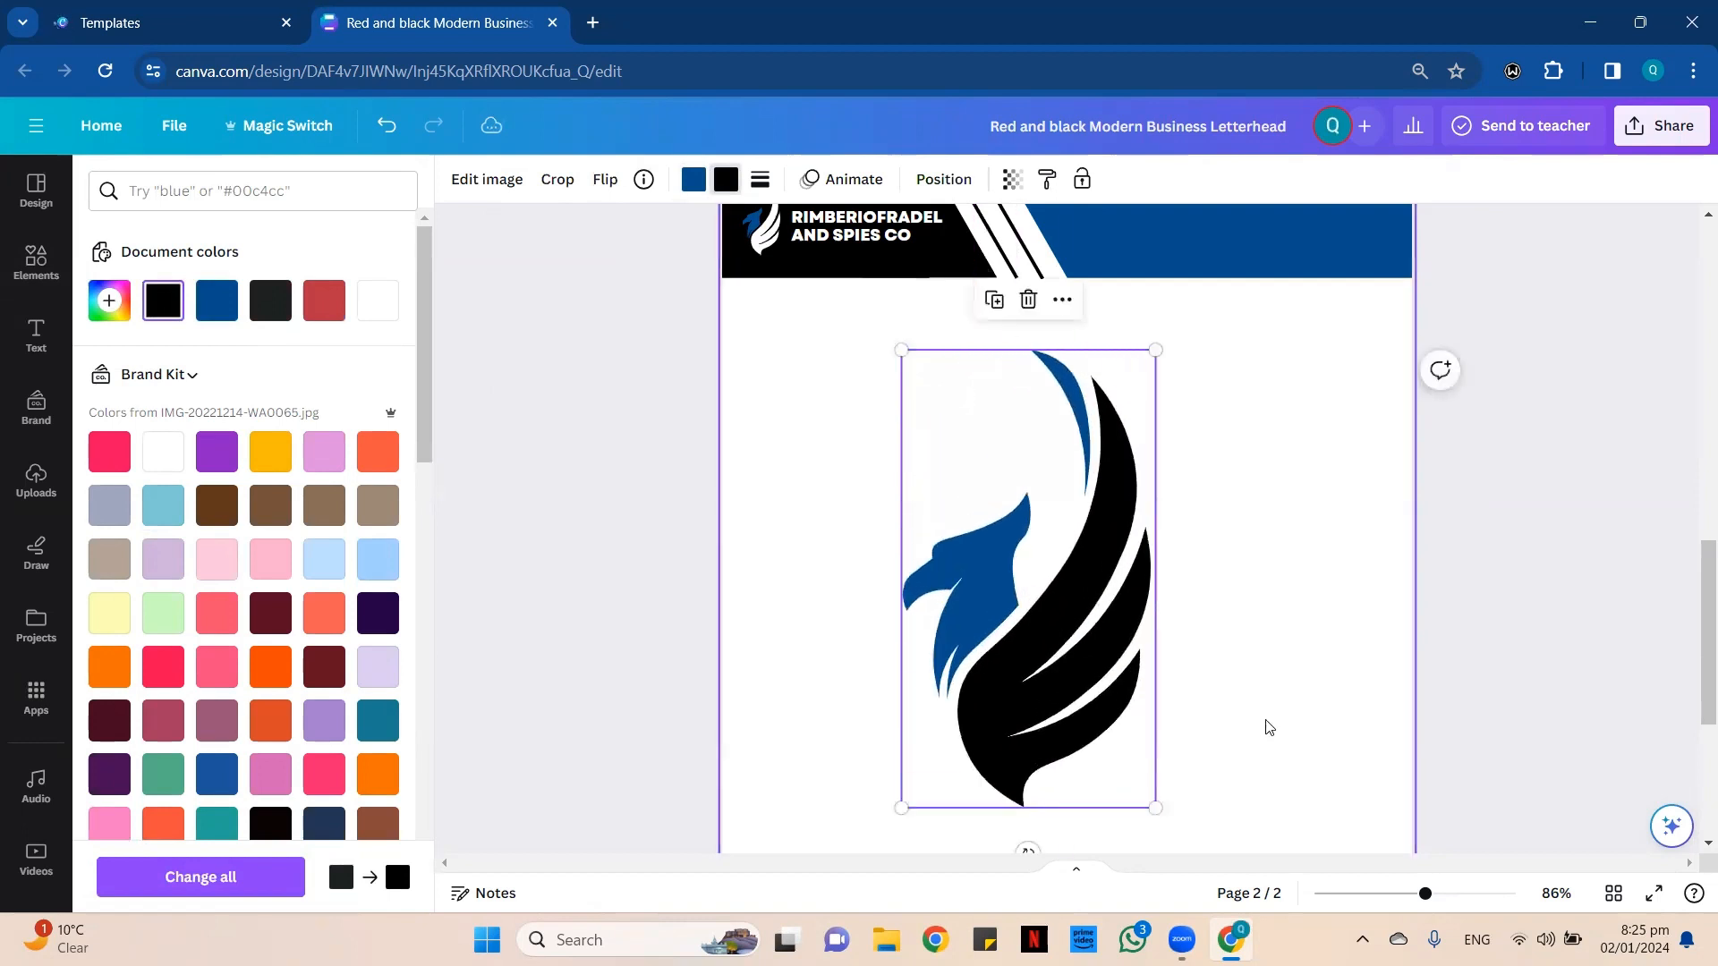
pyautogui.scroll(-3, 1253, 716)
pyautogui.moveTo(1065, 404); pyautogui.dragTo(1094, 493)
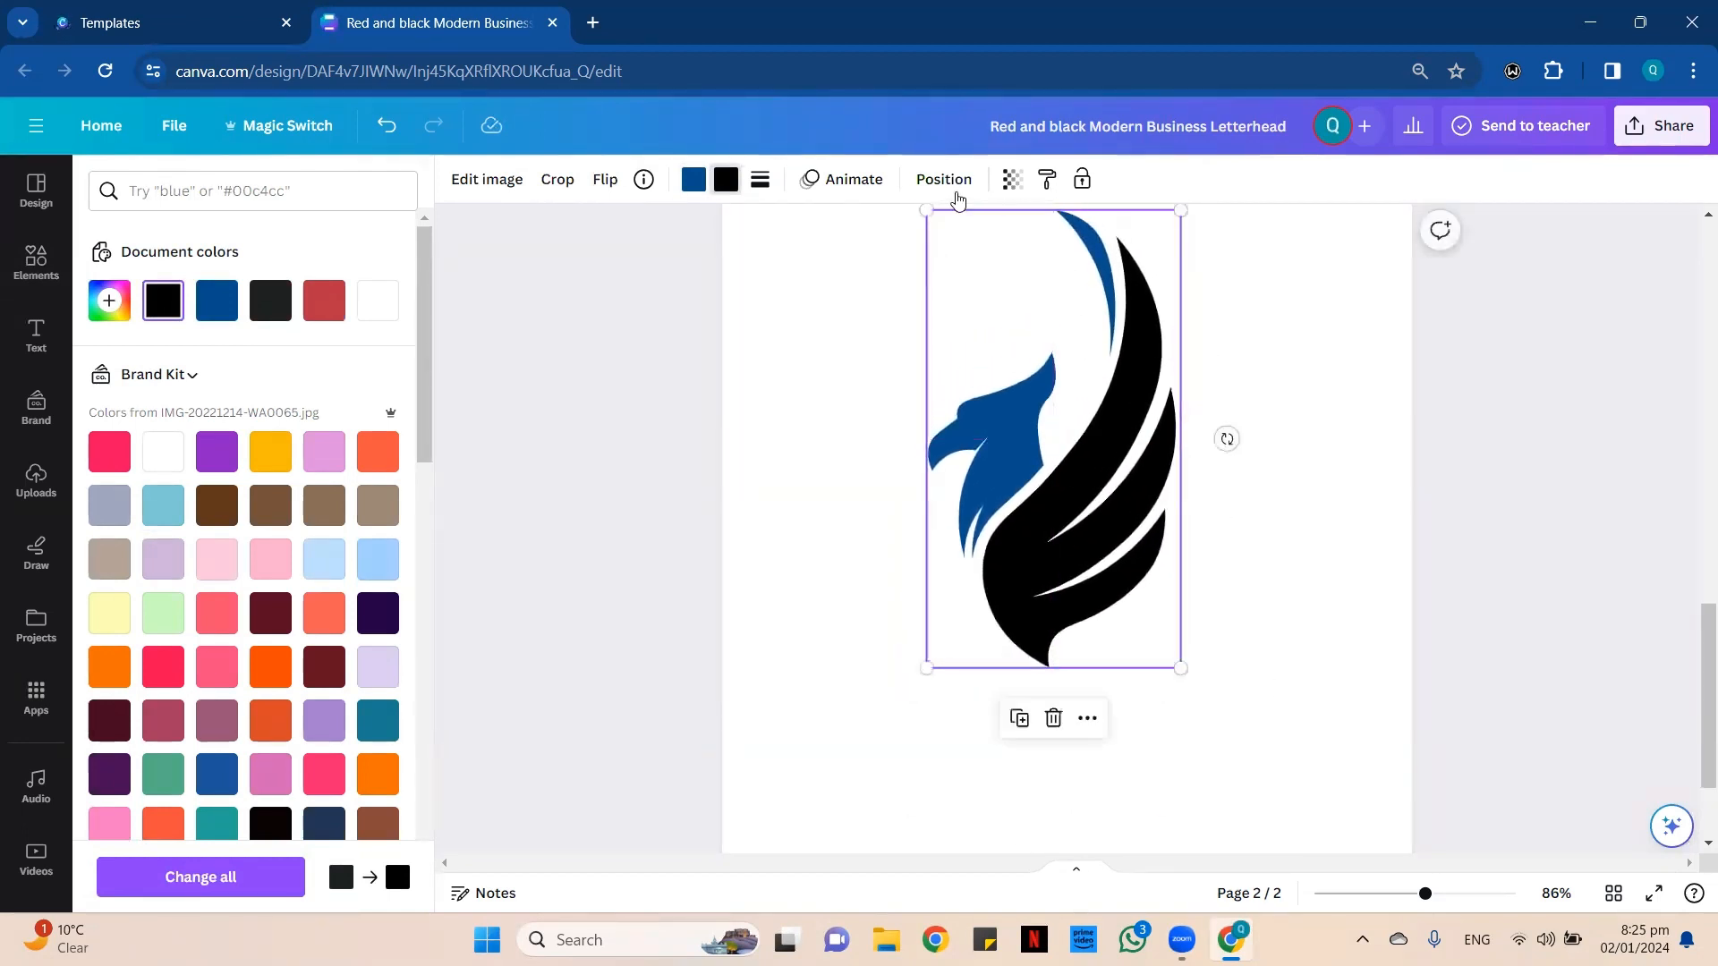
pyautogui.click(944, 179)
pyautogui.click(304, 401)
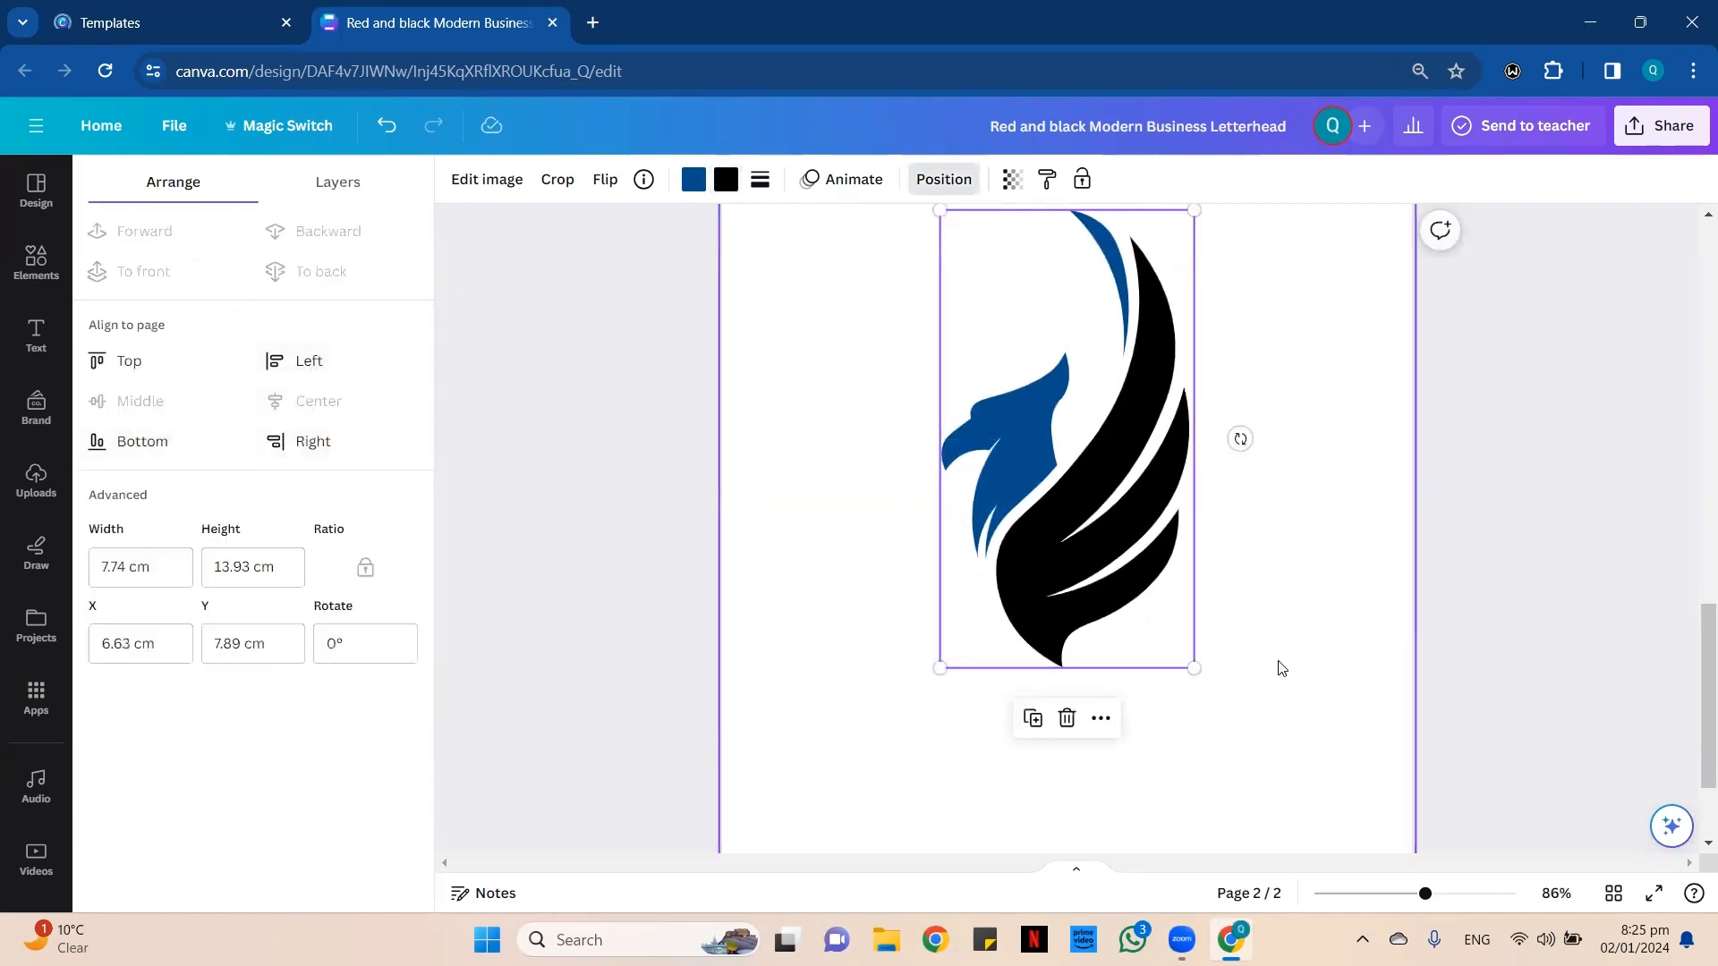
pyautogui.click(809, 386)
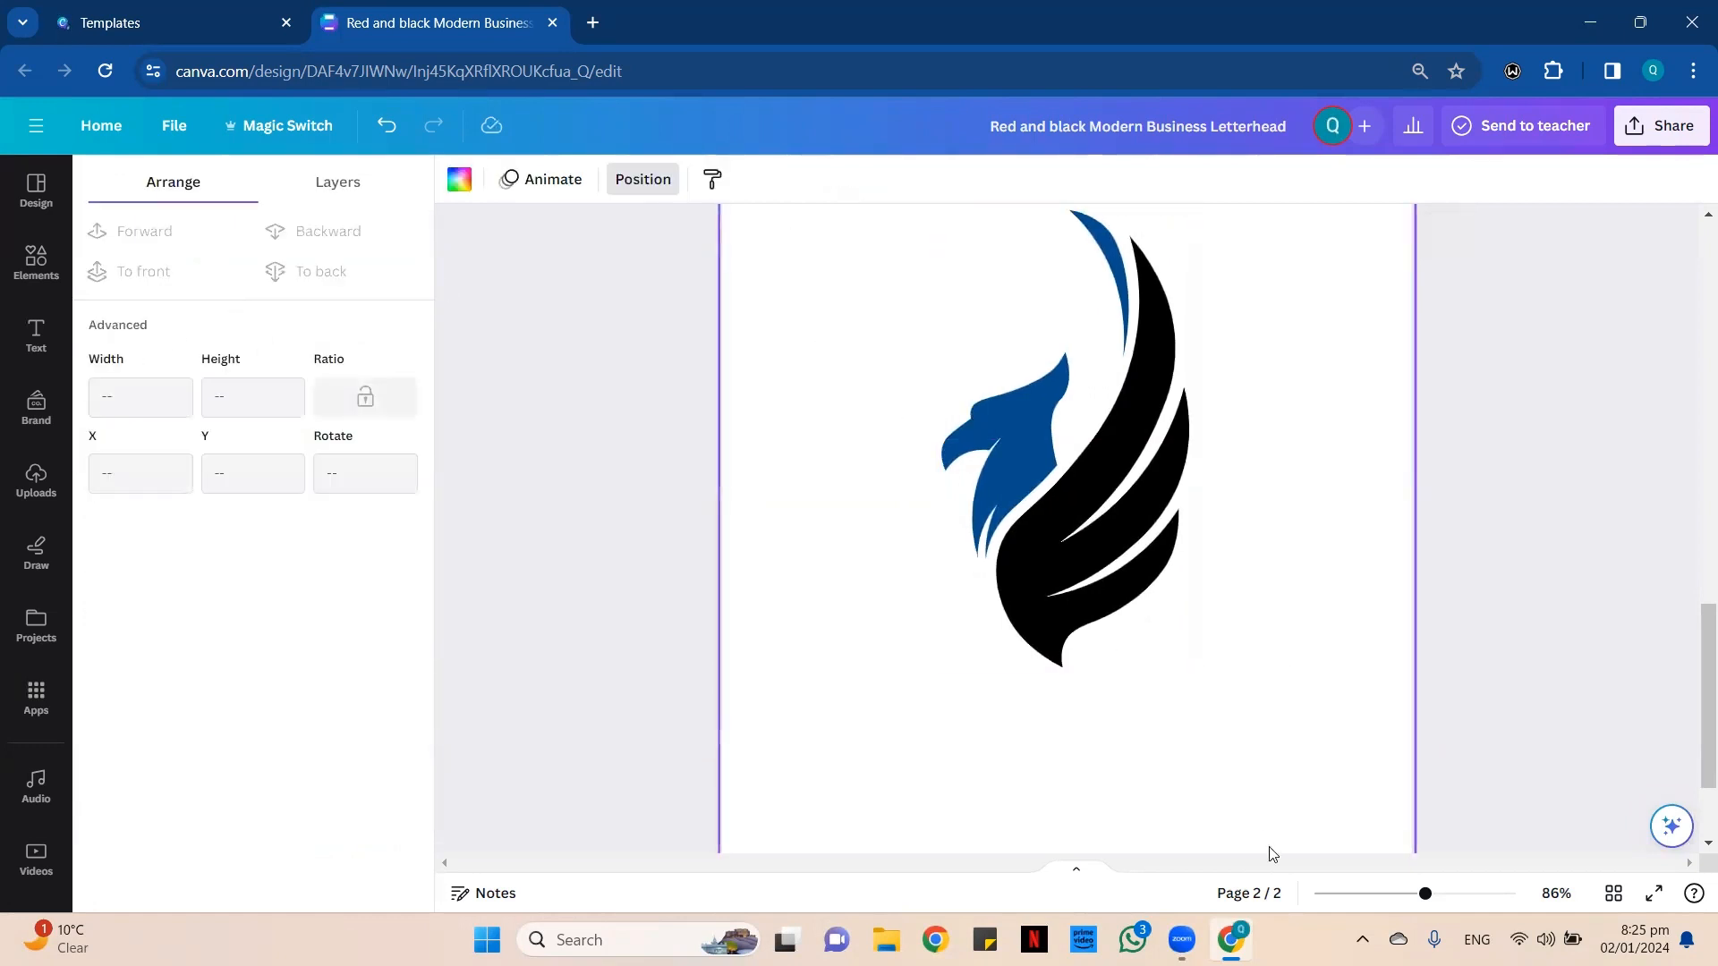
# Set the large centered logo's transparency to 10 so it serves as a watermark.
pyautogui.click(1385, 894)
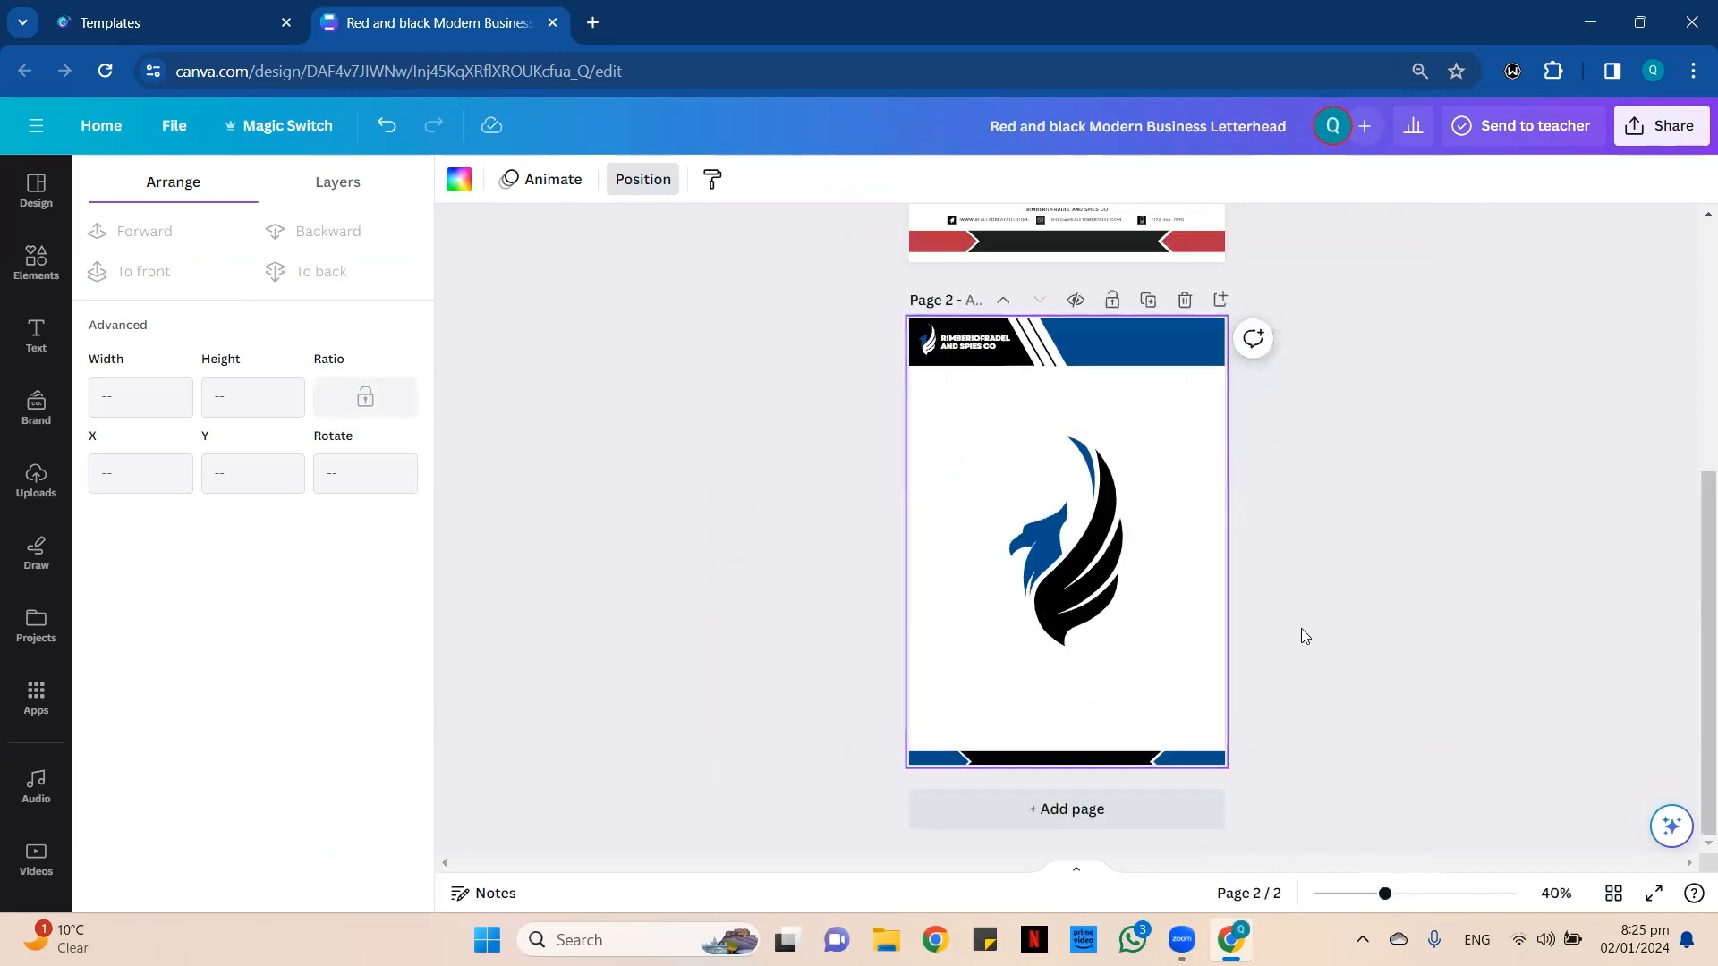
pyautogui.click(1097, 549)
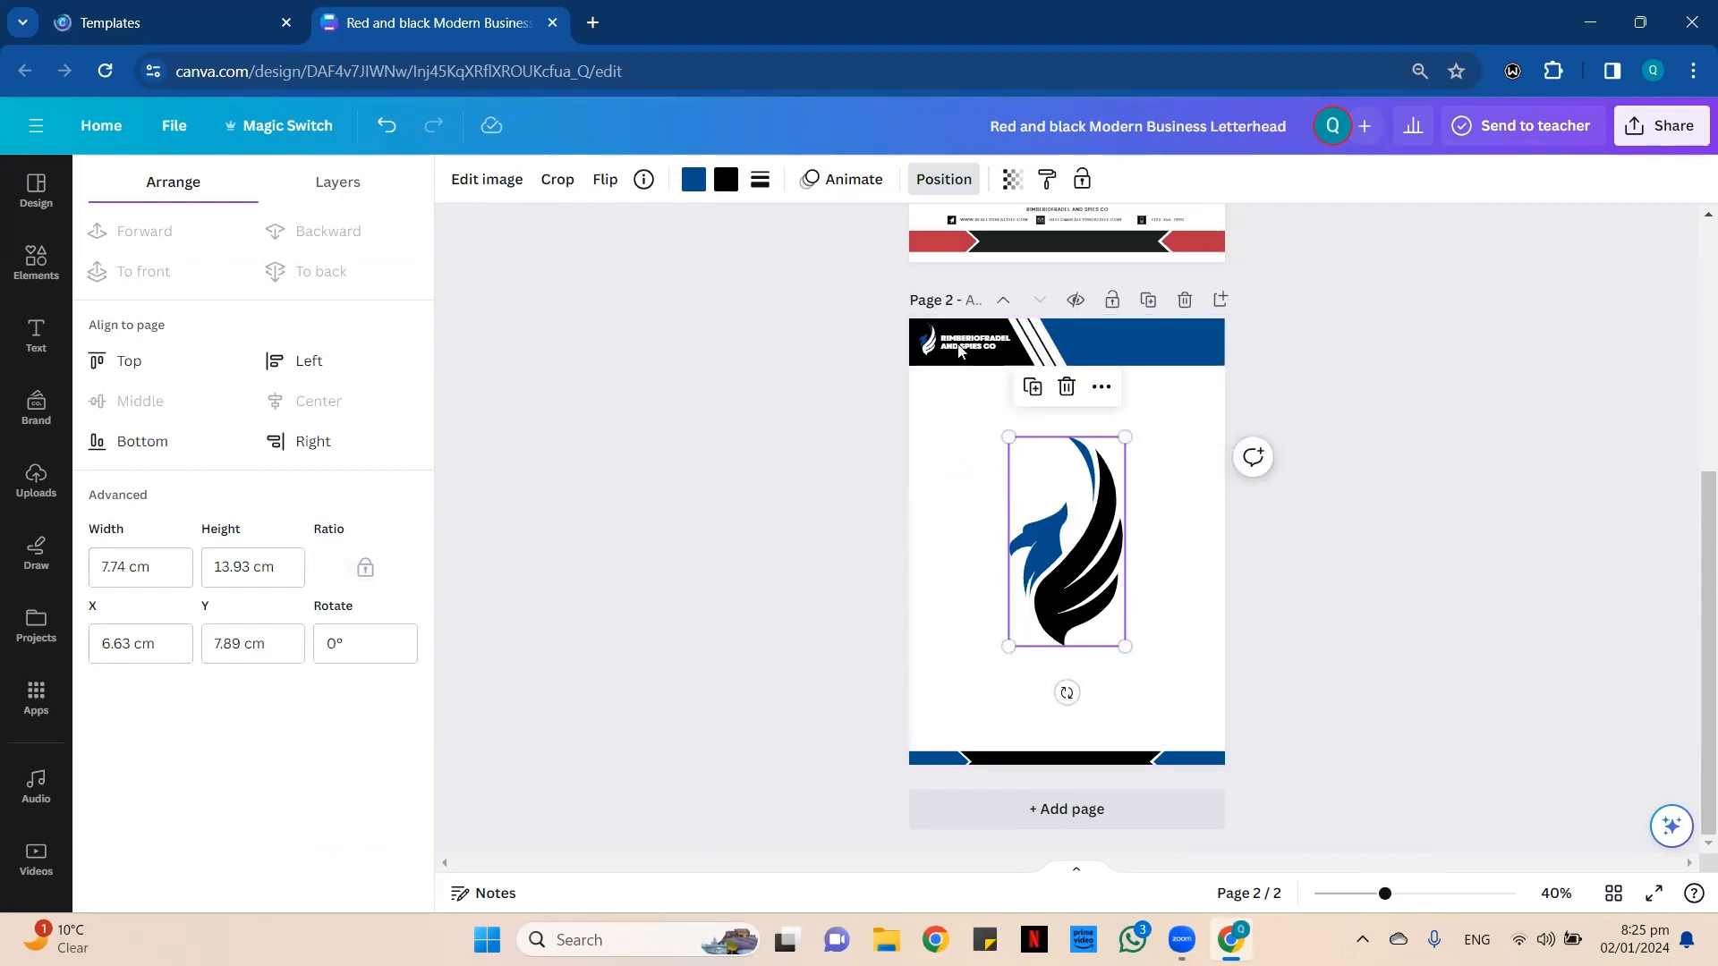
pyautogui.click(1008, 179)
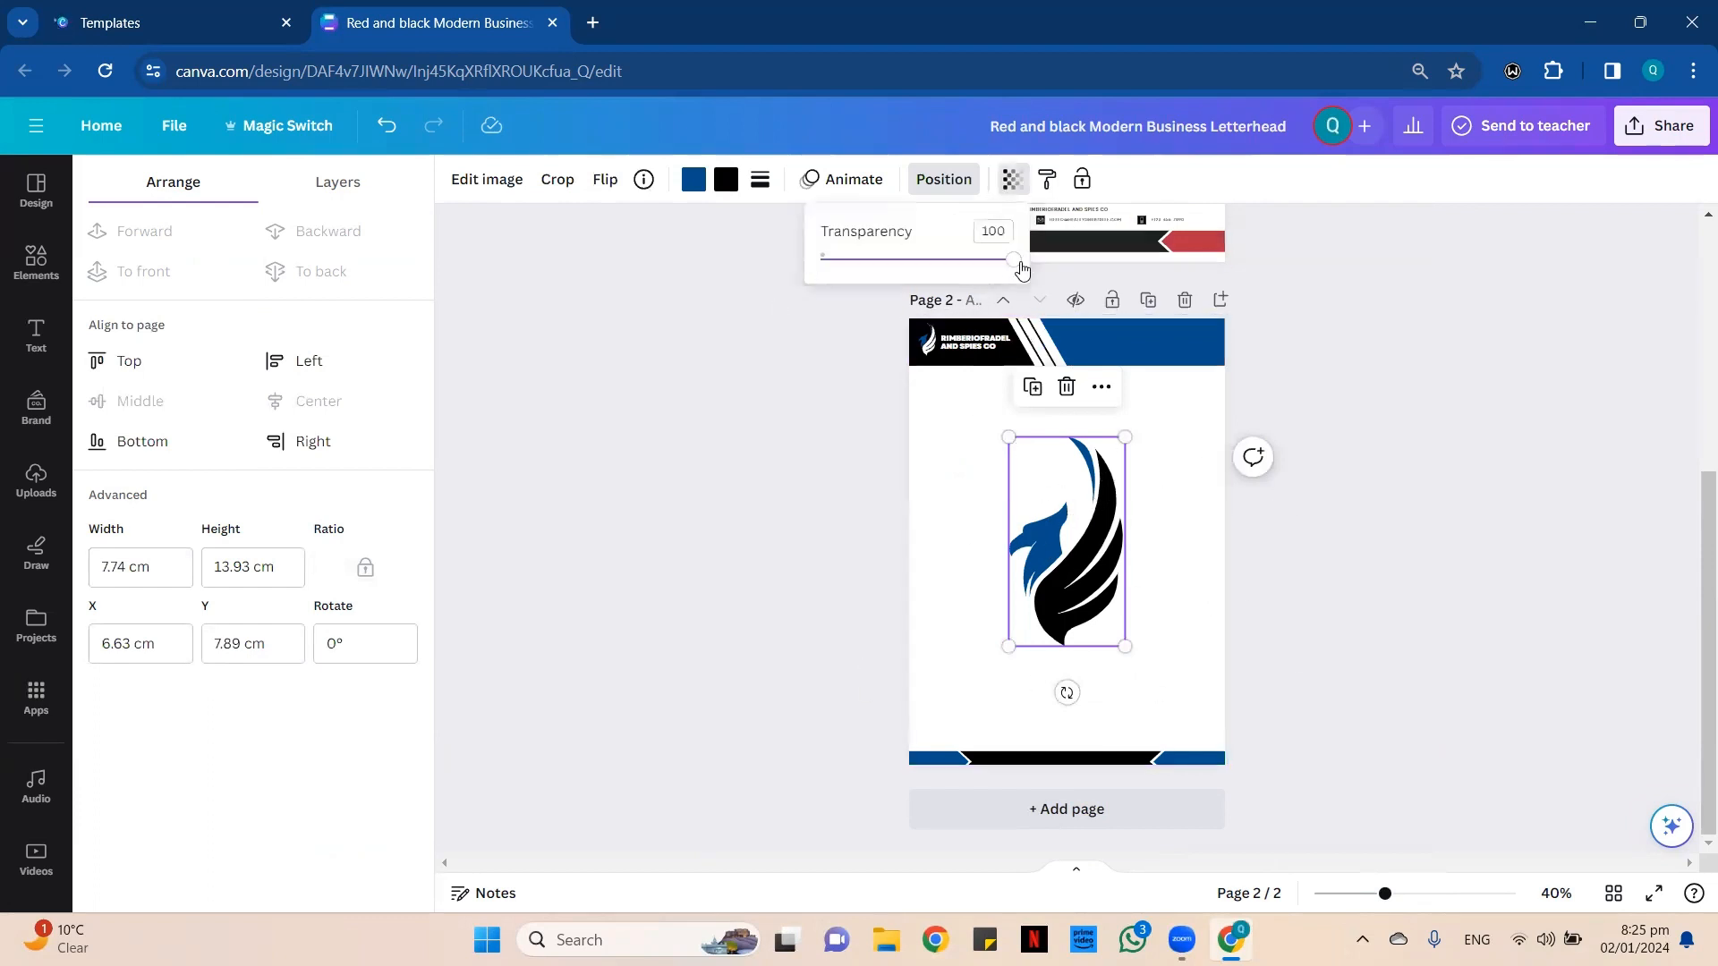
pyautogui.moveTo(1016, 262); pyautogui.dragTo(840, 256)
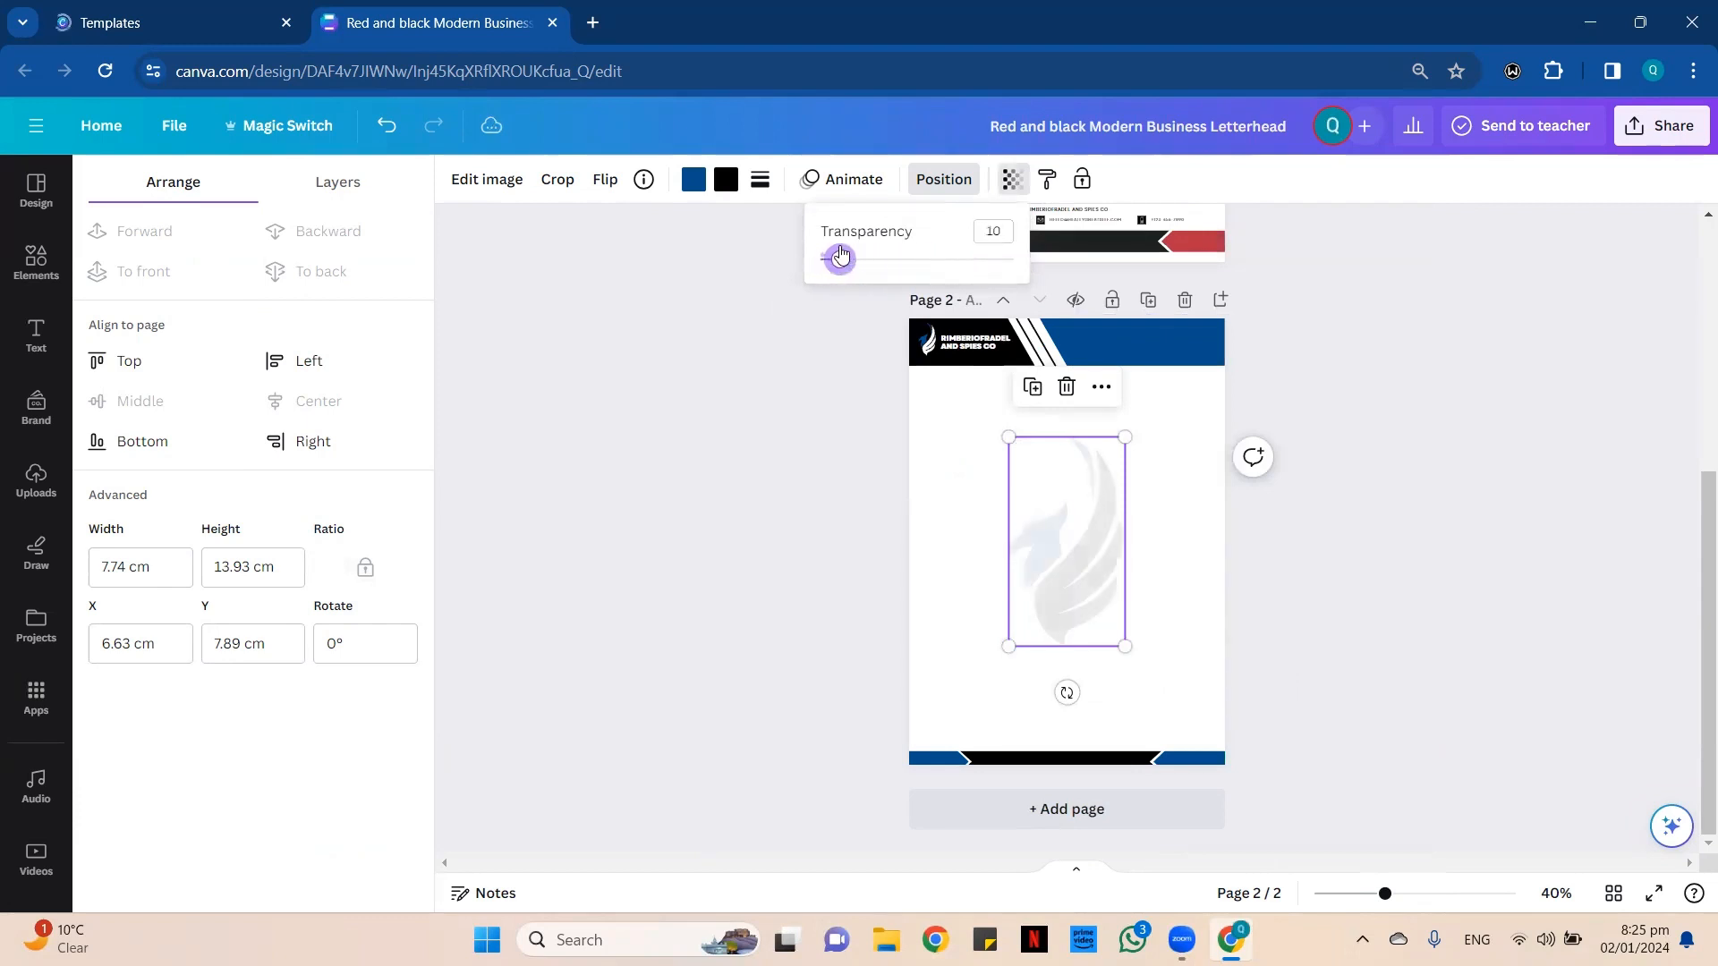
pyautogui.click(974, 448)
# Add a subheading text box to page 2 and place it below the header, near the page's left edge.
pyautogui.click(43, 344)
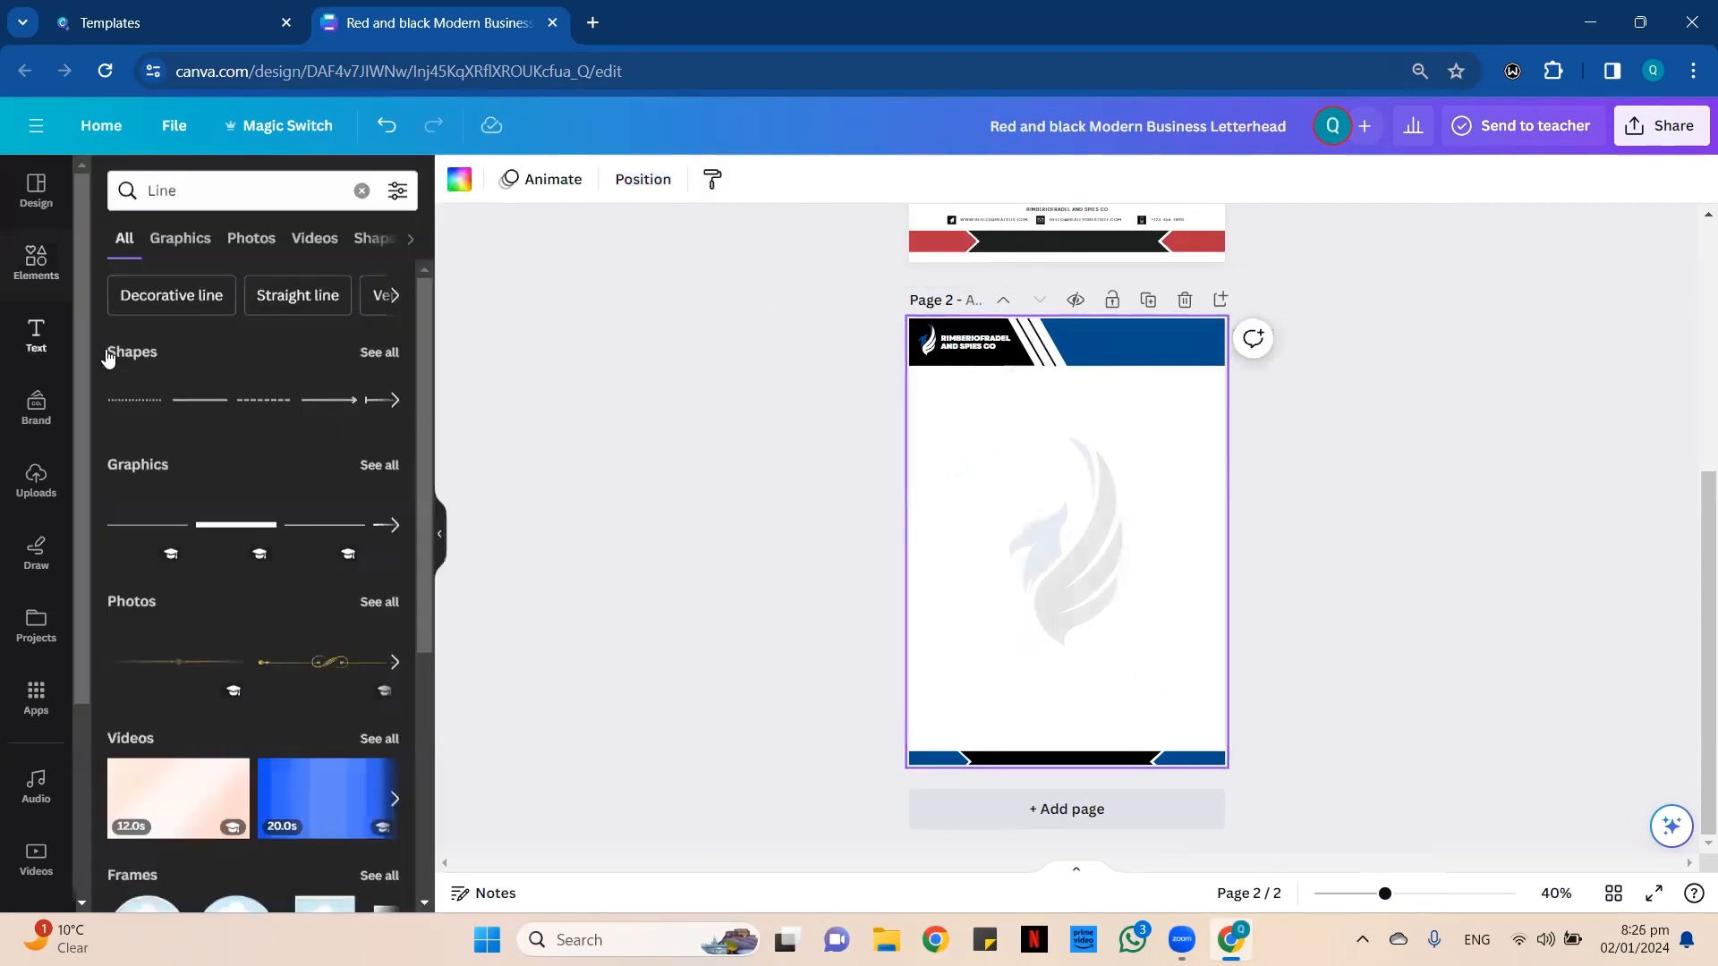
pyautogui.click(253, 457)
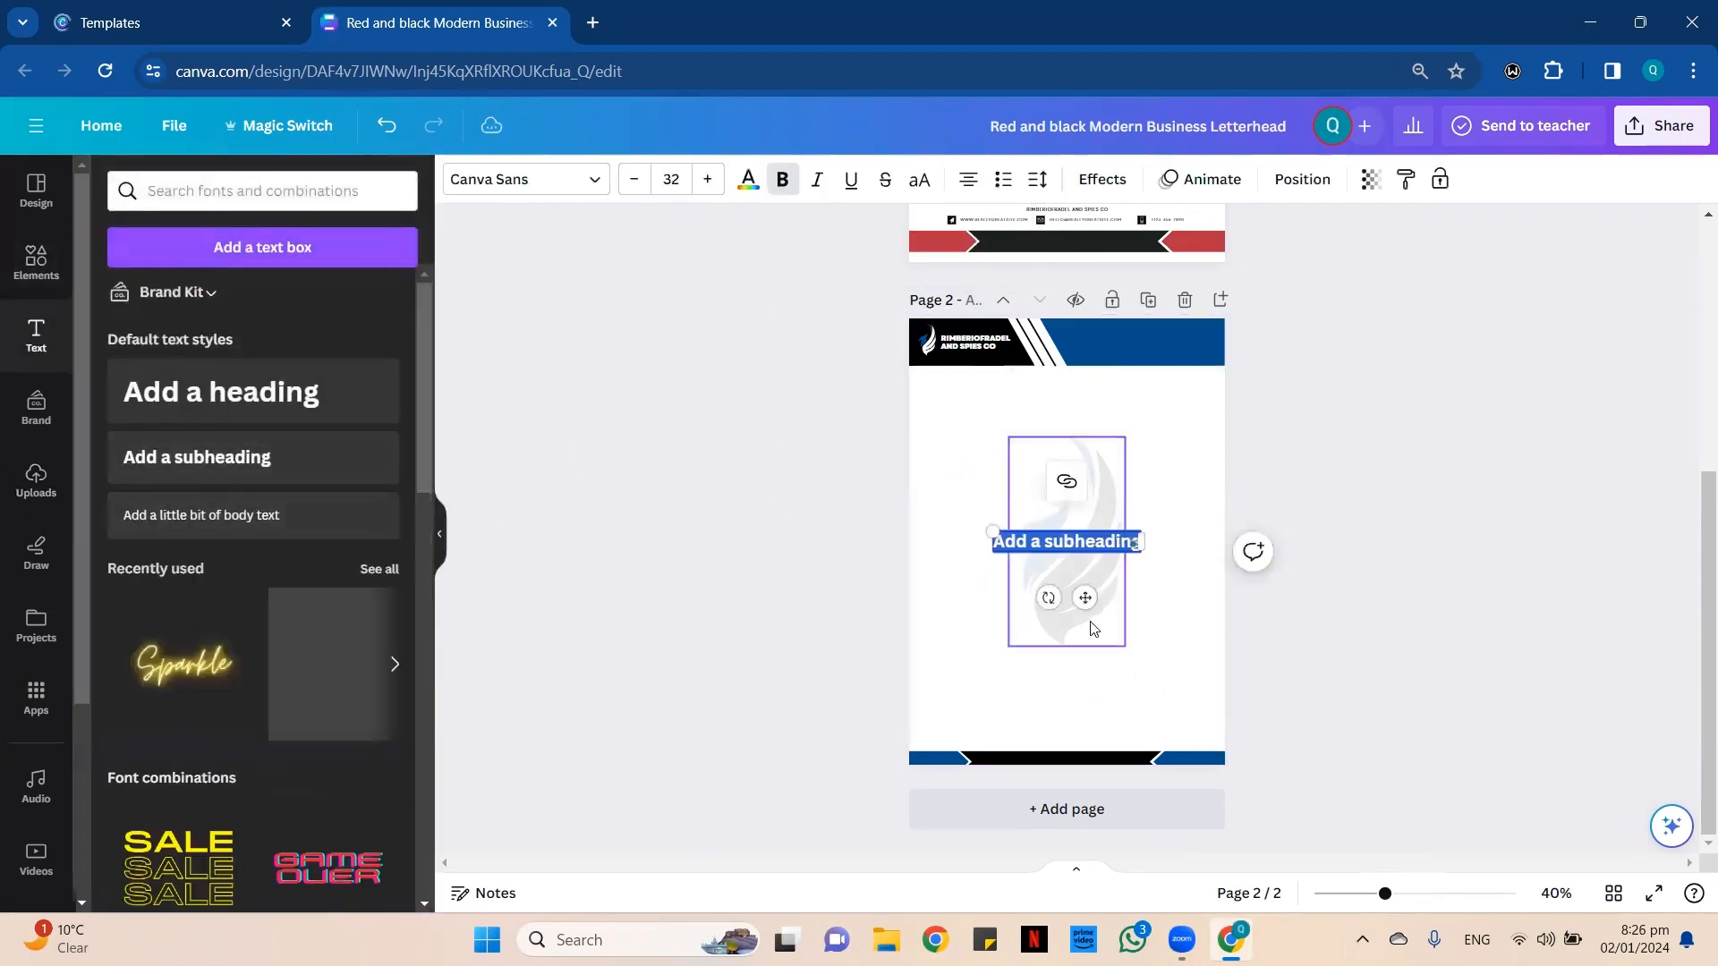
pyautogui.moveTo(1085, 597); pyautogui.dragTo(1024, 504)
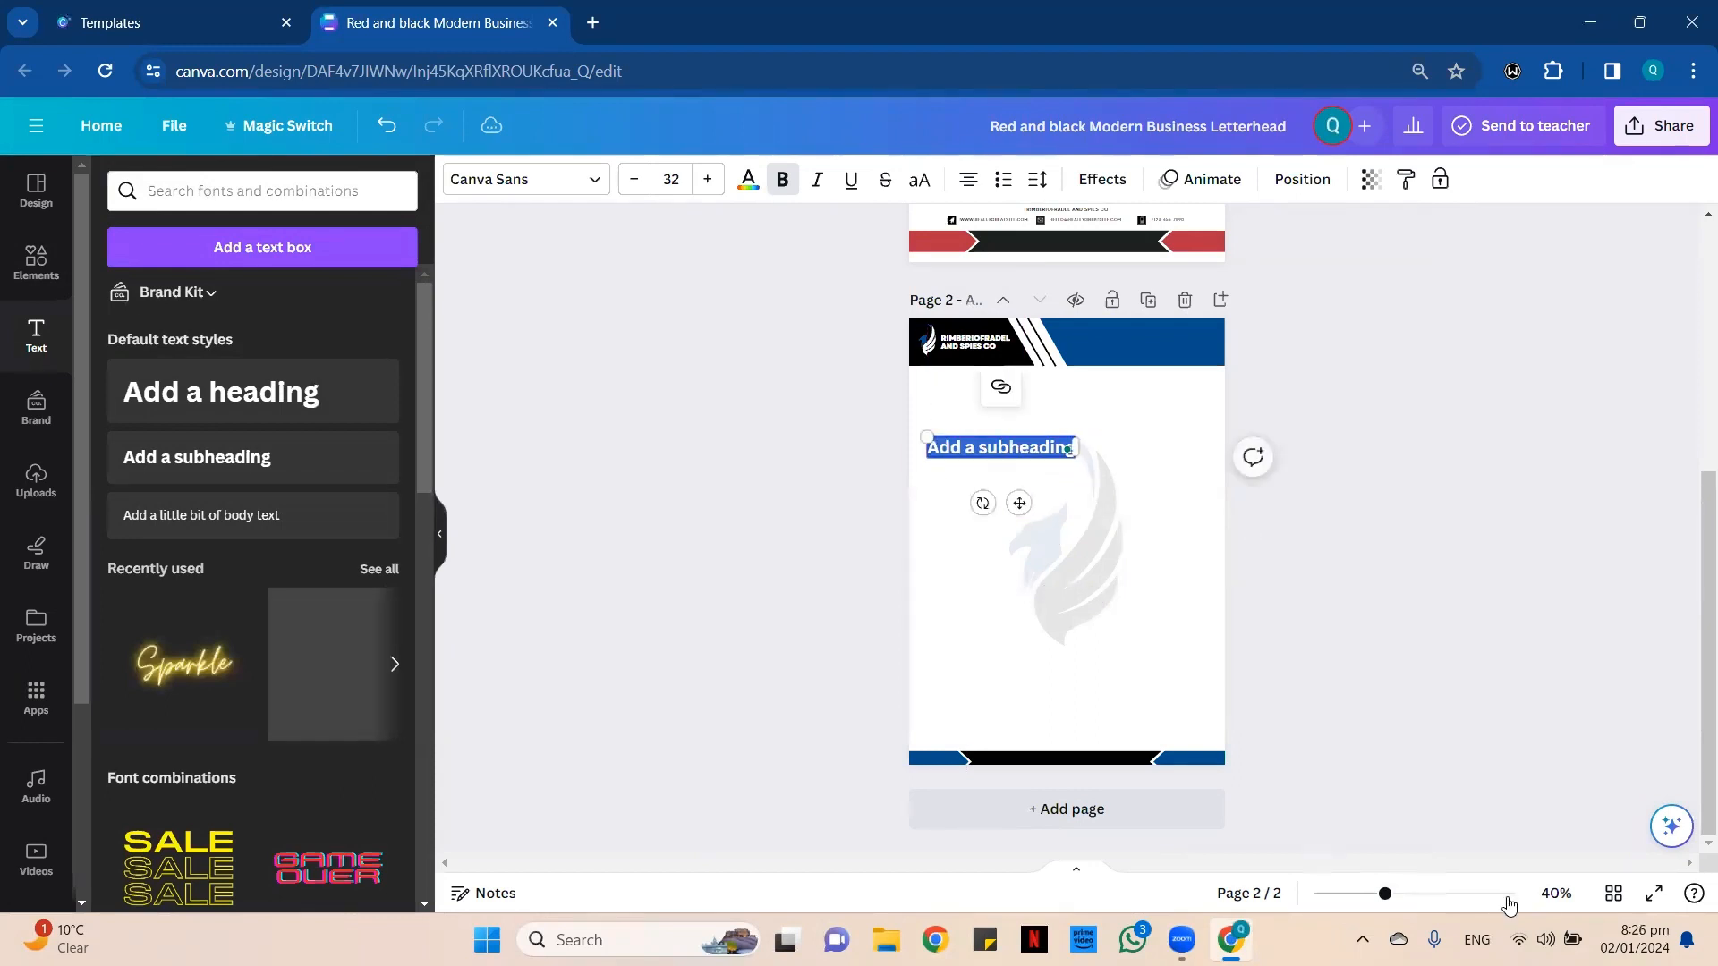
pyautogui.click(1458, 894)
pyautogui.scroll(2, 1188, 637)
pyautogui.scroll(1, 1238, 358)
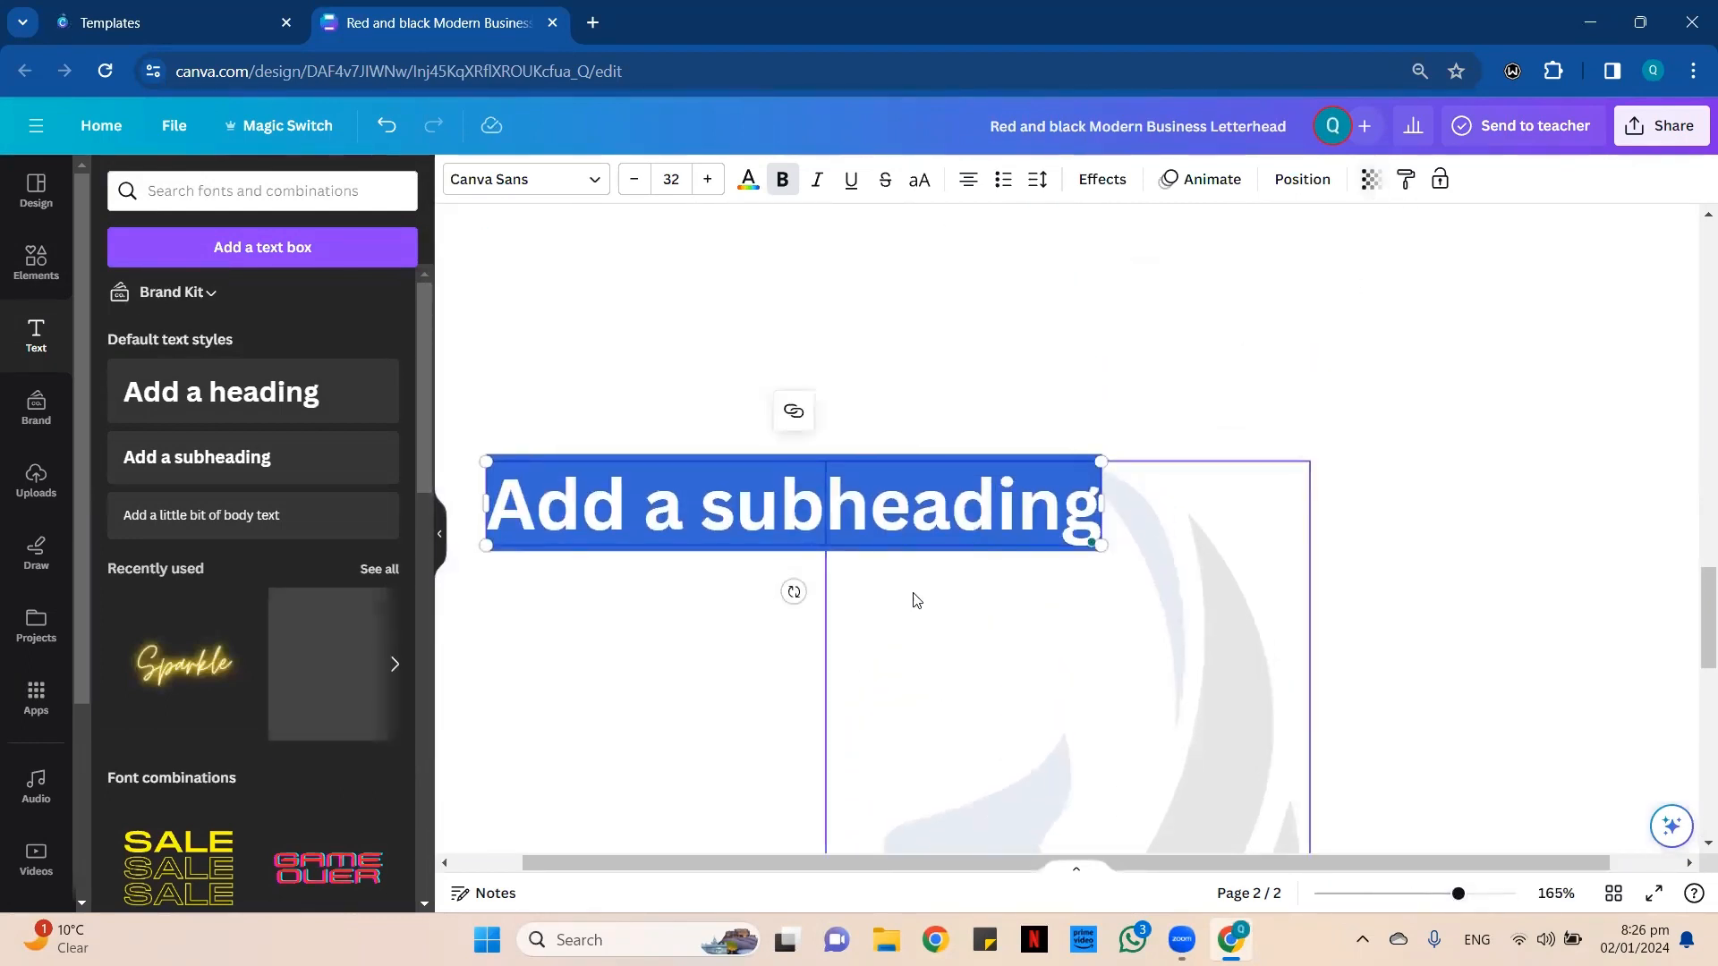
pyautogui.click(986, 276)
pyautogui.click(857, 525)
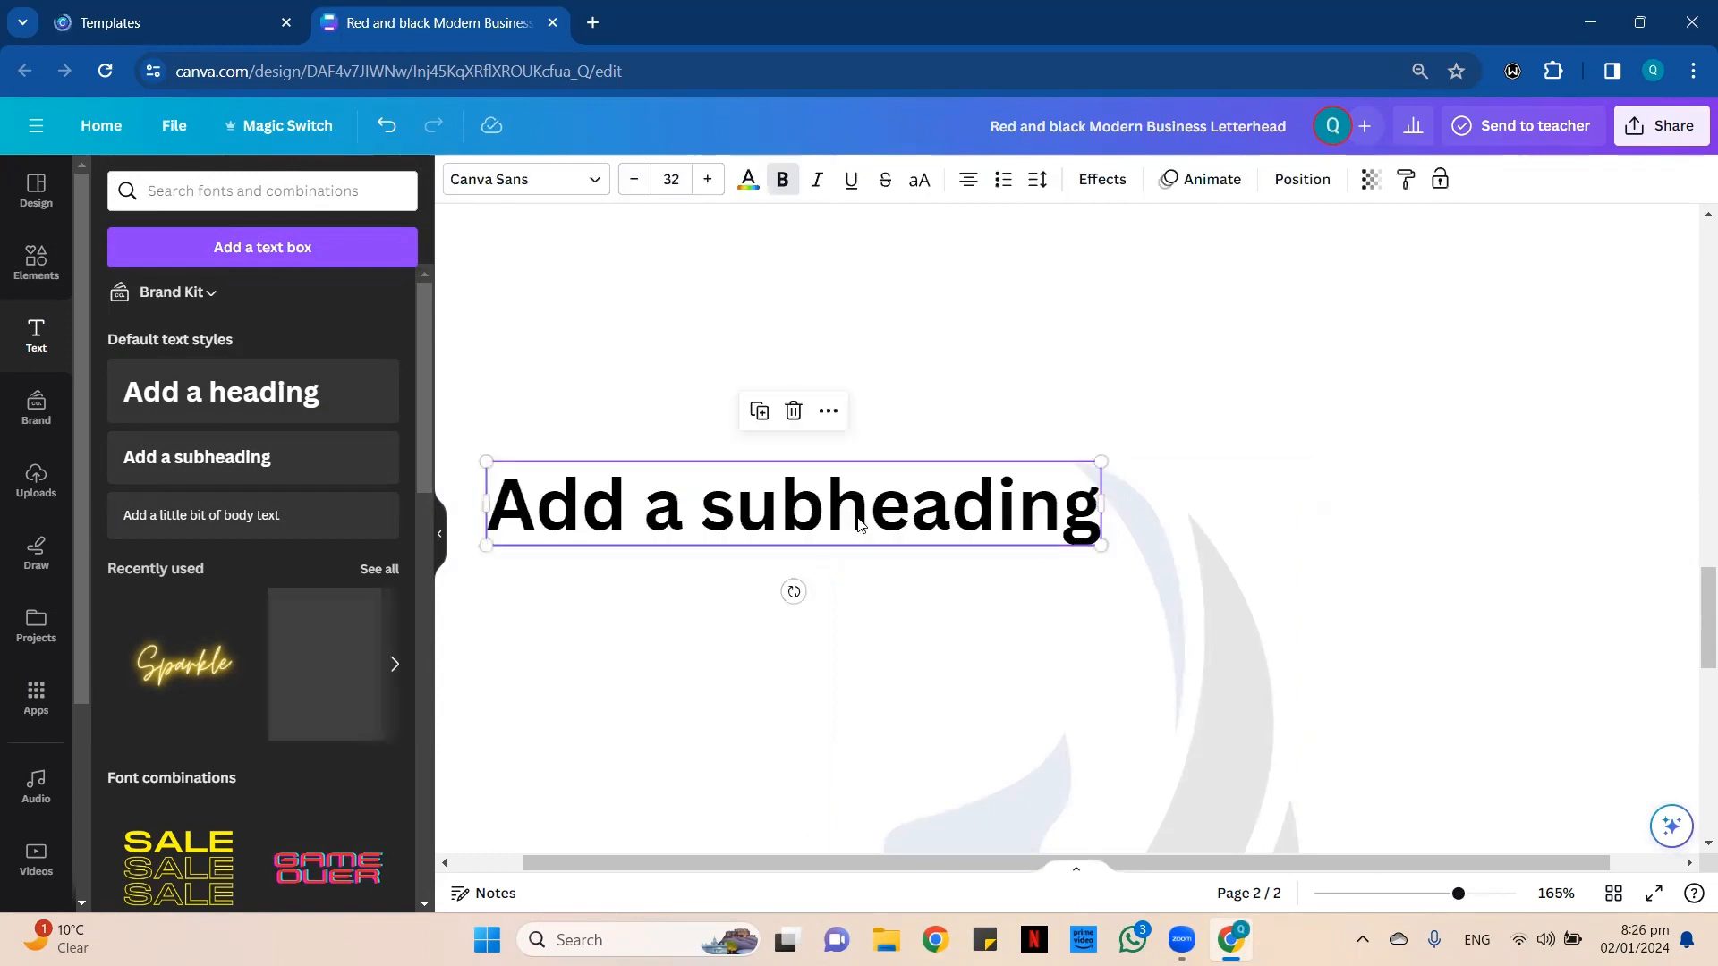
pyautogui.moveTo(858, 525); pyautogui.dragTo(850, 529)
# Replace the subheading placeholder with "MY NAME IS" followed by the person's name in capitals.
pyautogui.doubleClick(850, 526)
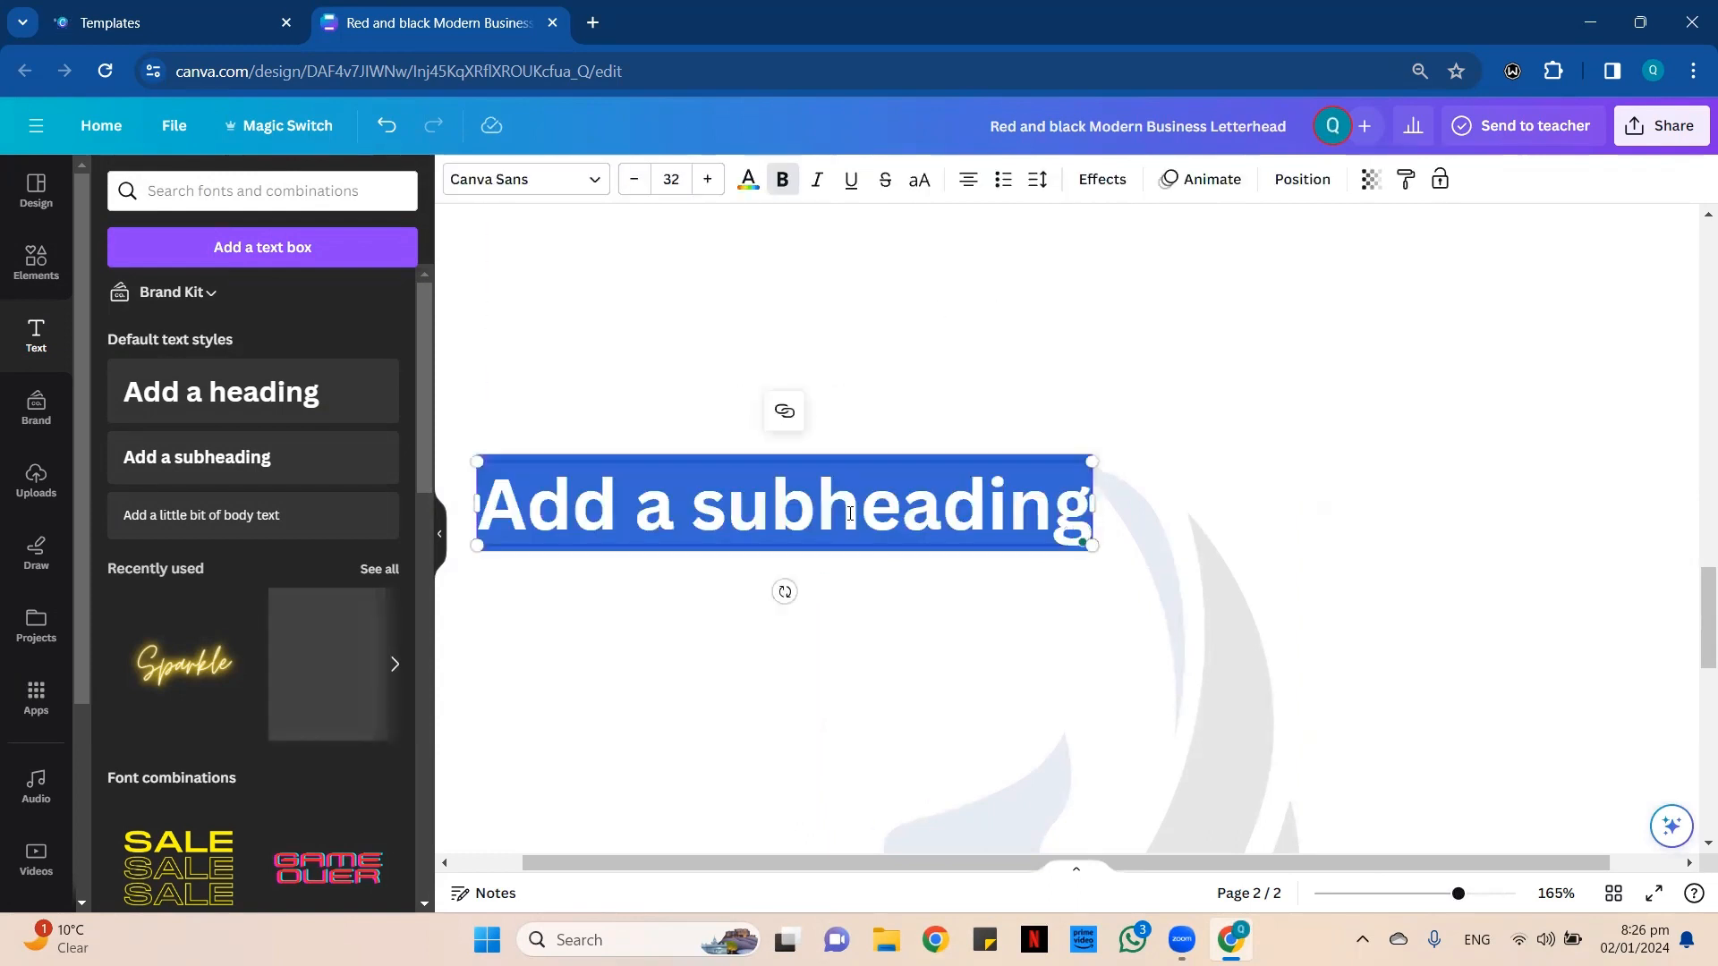
pyautogui.write('MY')
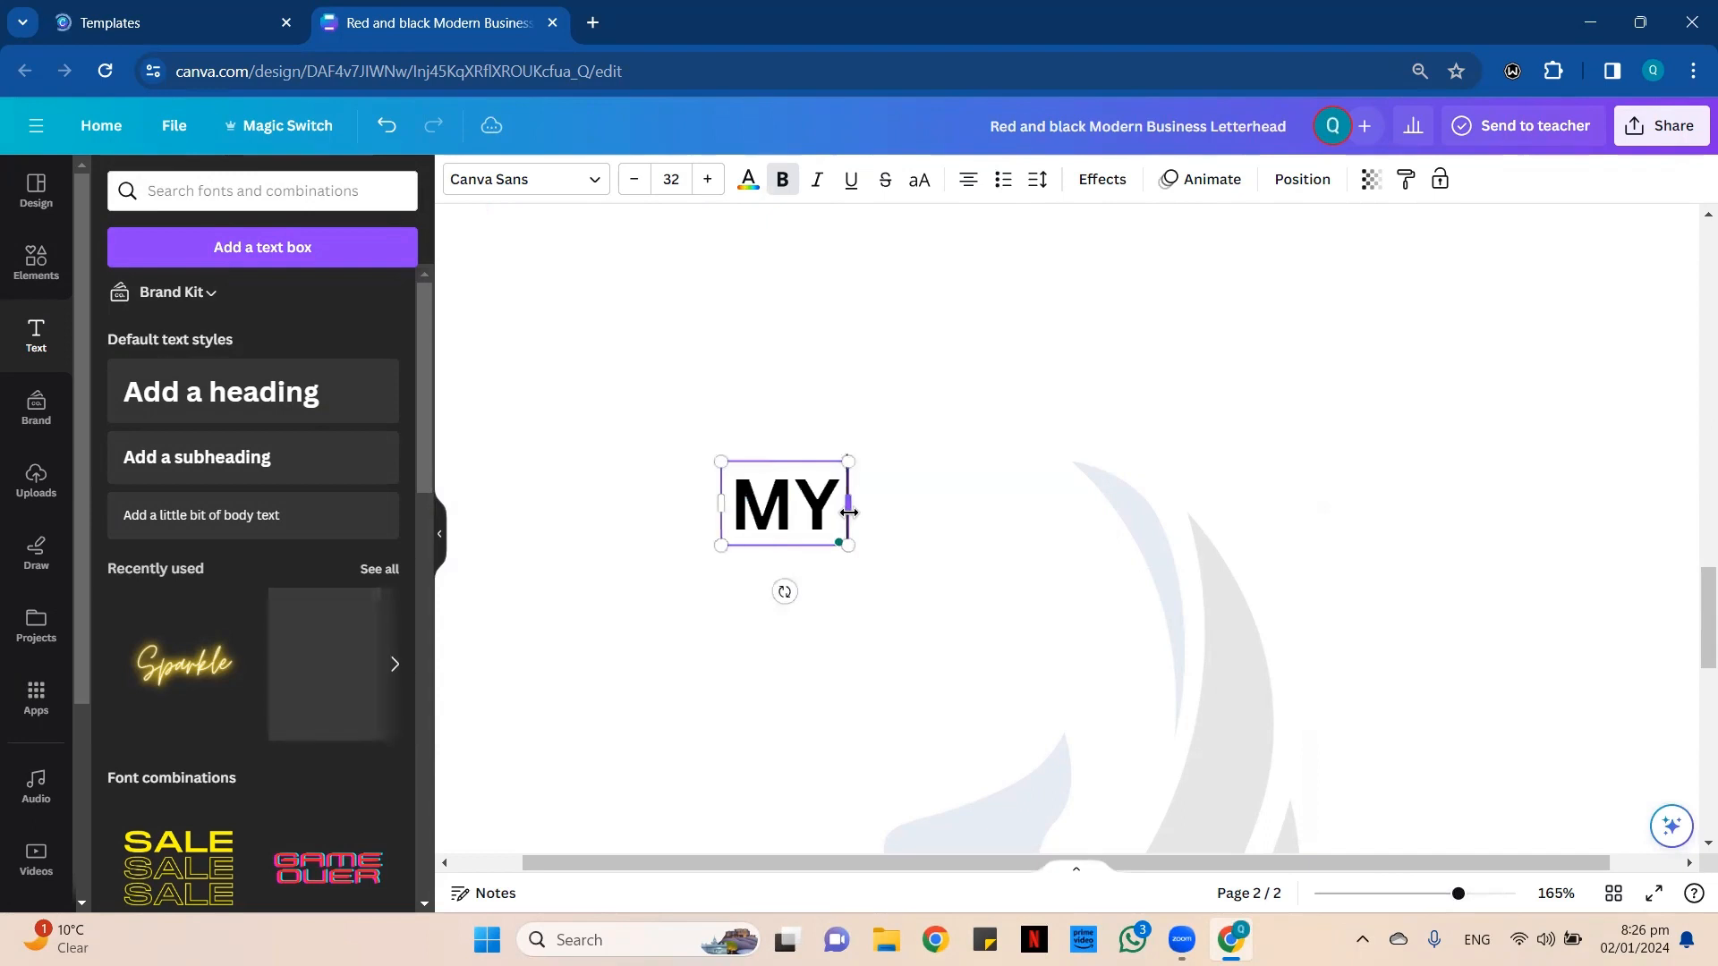
pyautogui.write(' NAME')
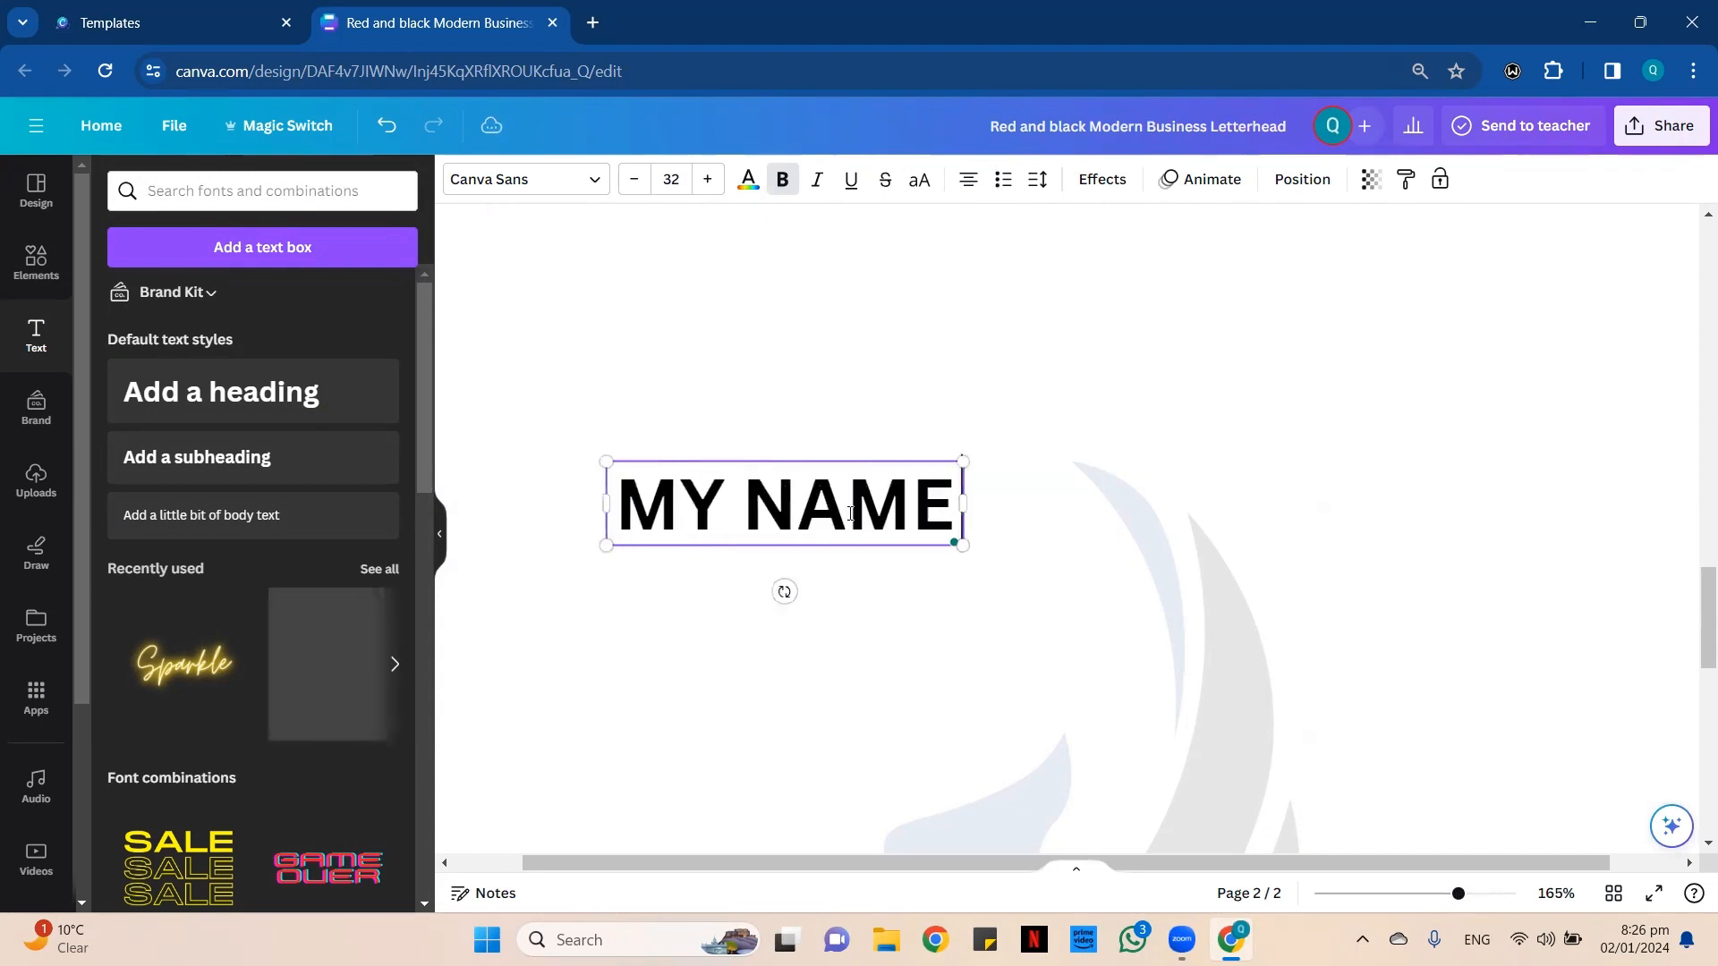
pyautogui.write(' IS QU')
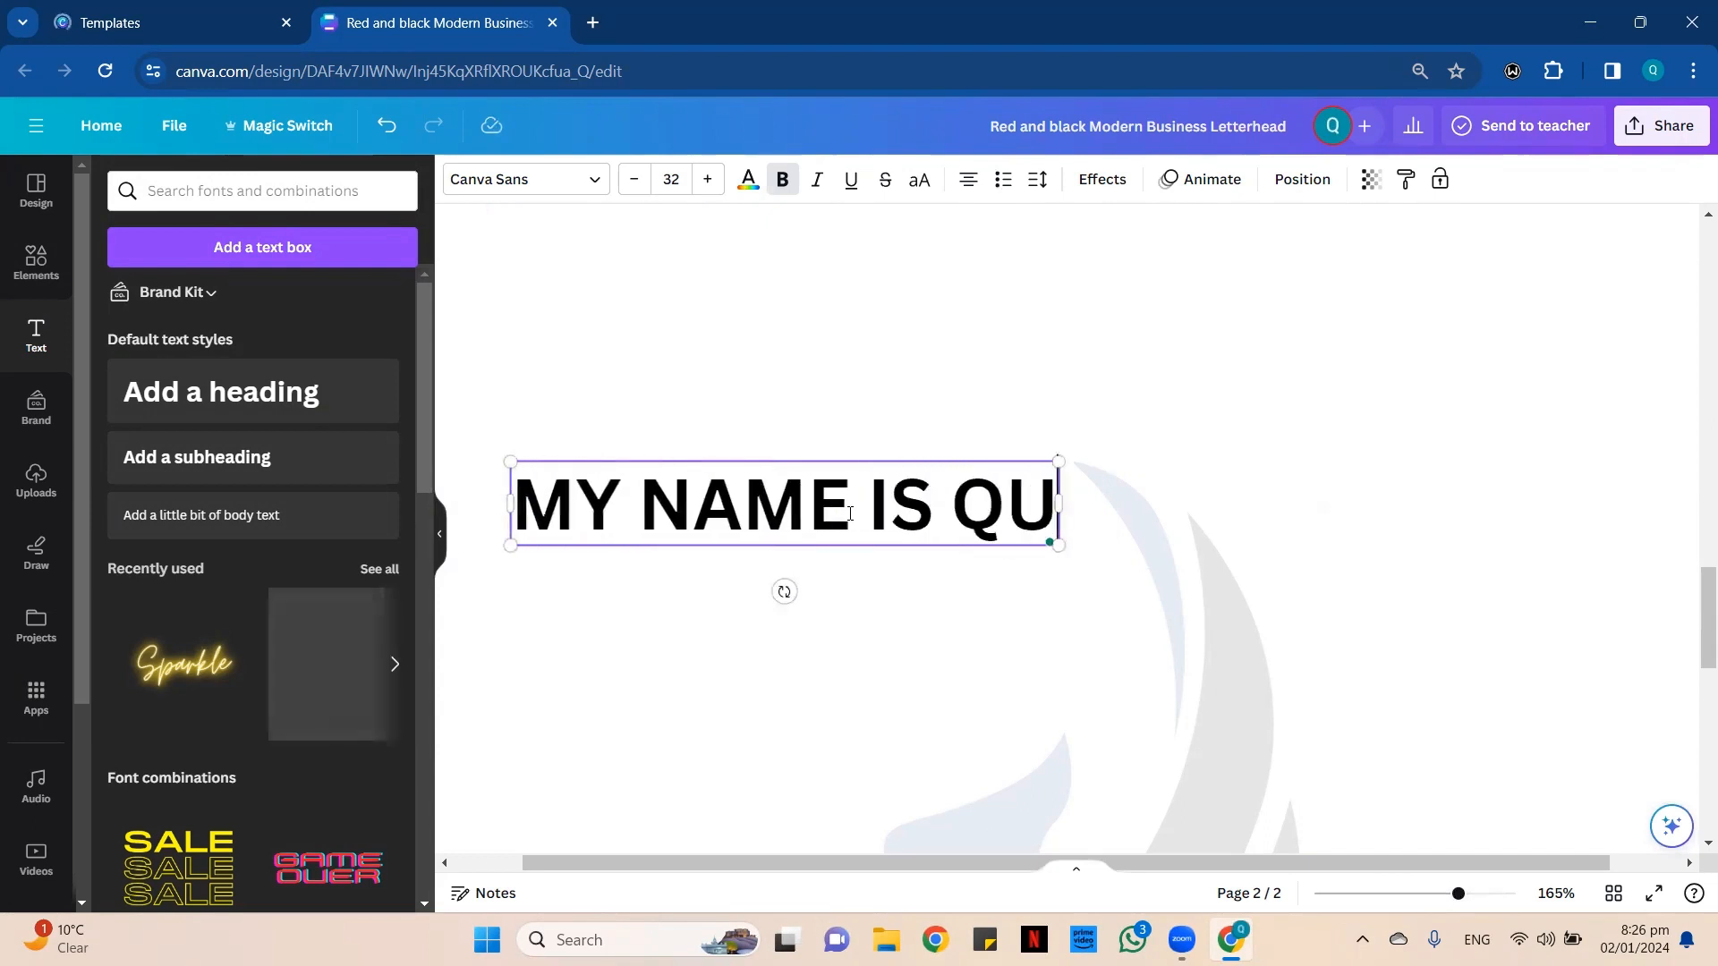
pyautogui.write('RATU')
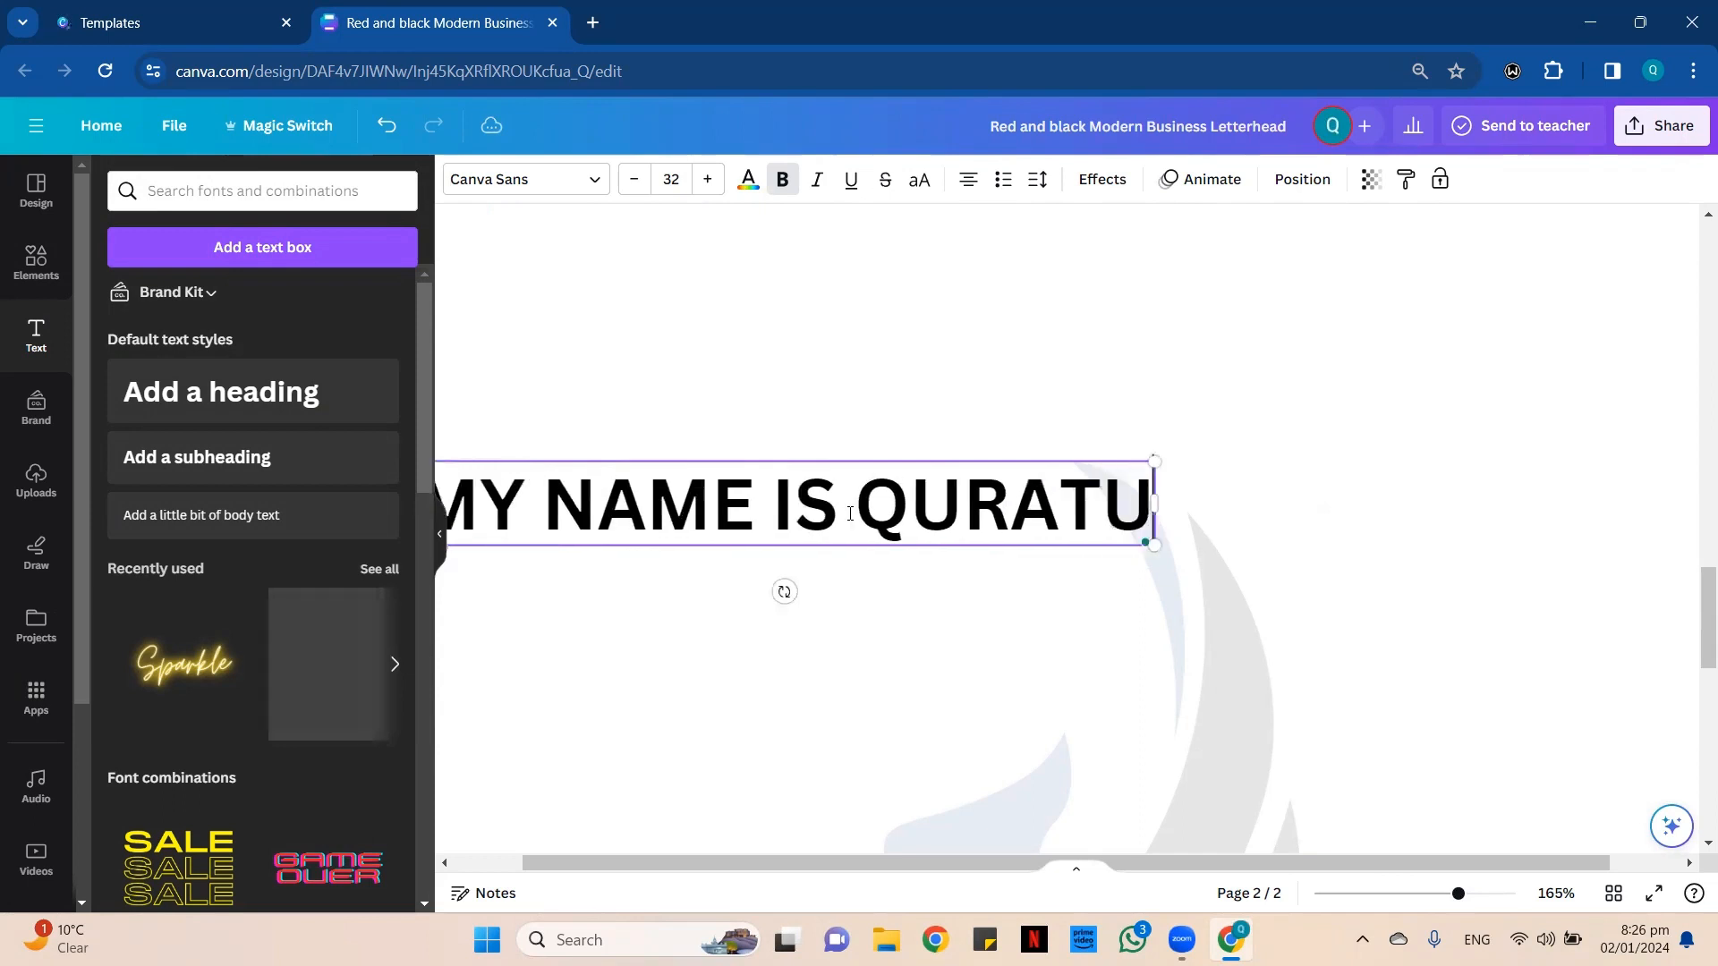
pyautogui.write('LAIN')
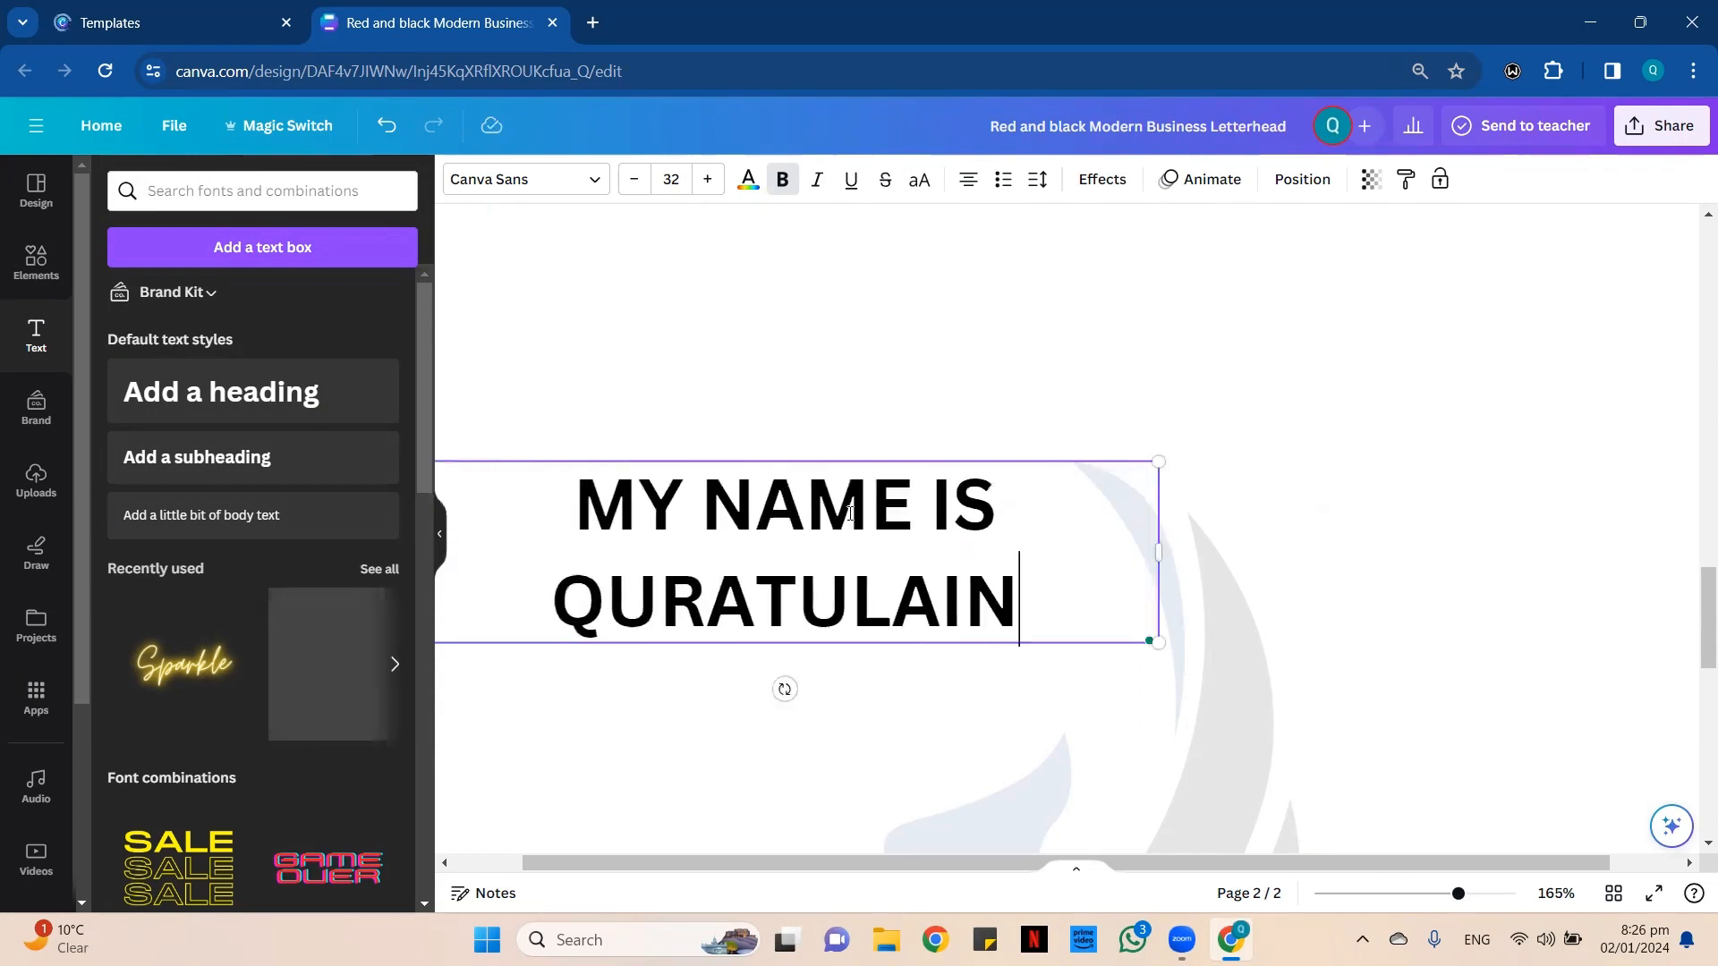
pyautogui.write('.')
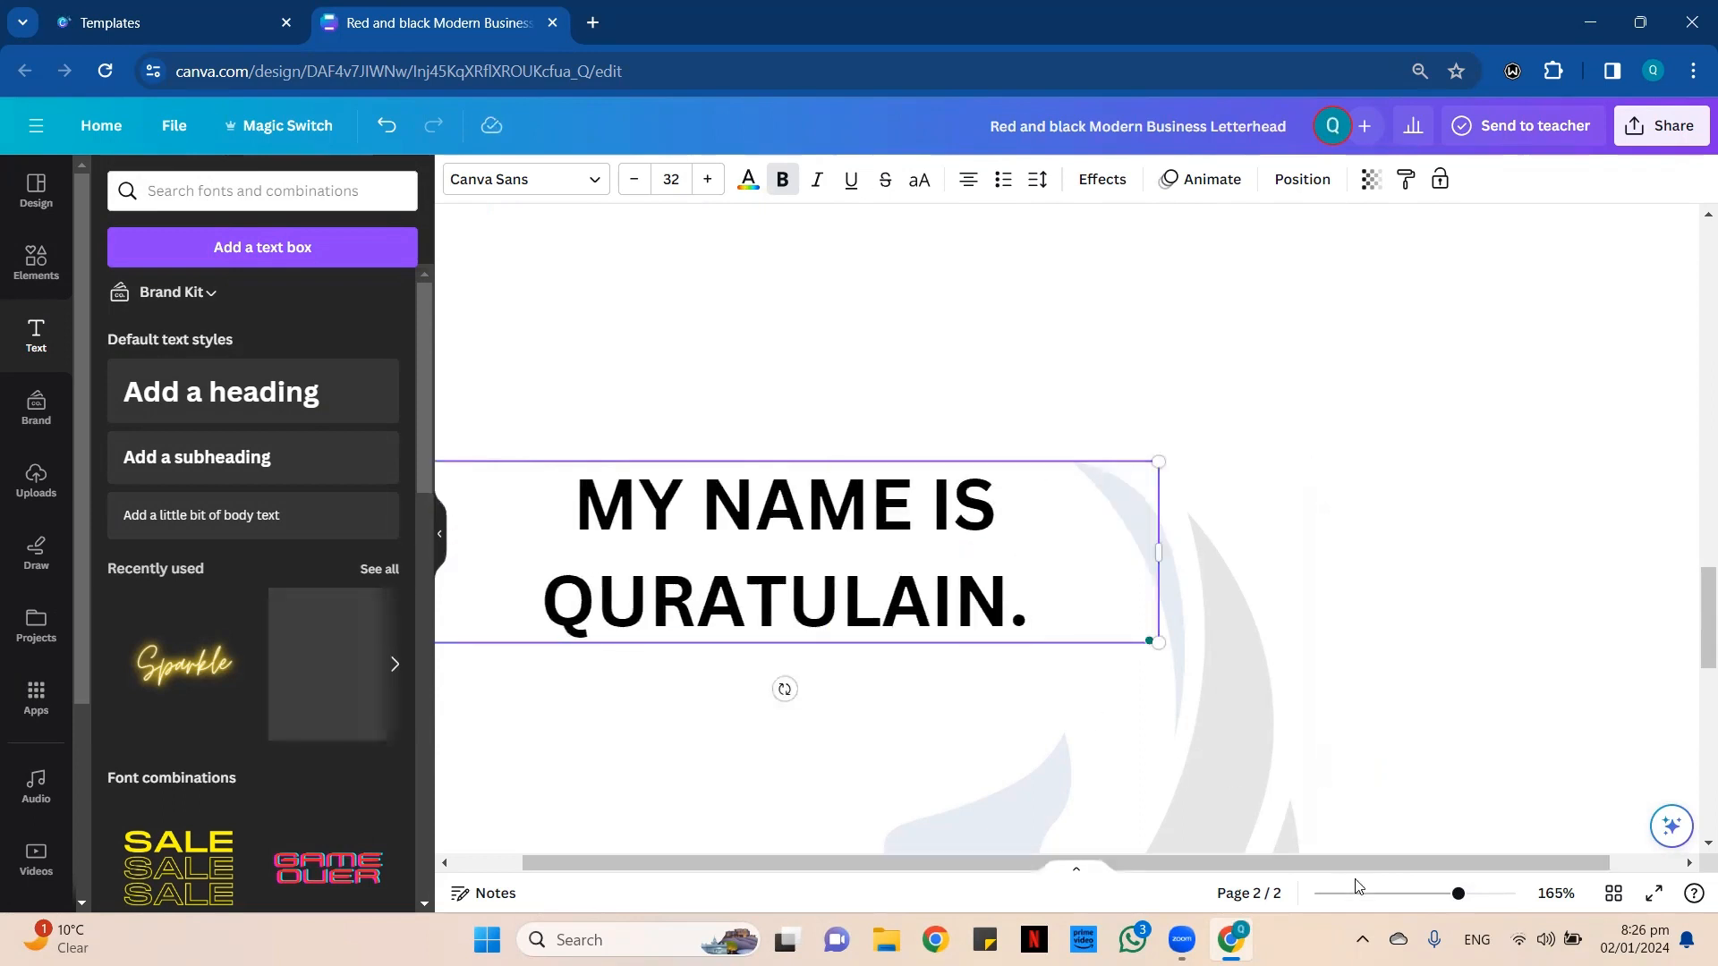
# End the sentence with a period and resize the text to 21.3 so the sentence fits on one line.
pyautogui.click(1392, 894)
pyautogui.scroll(1, 1332, 623)
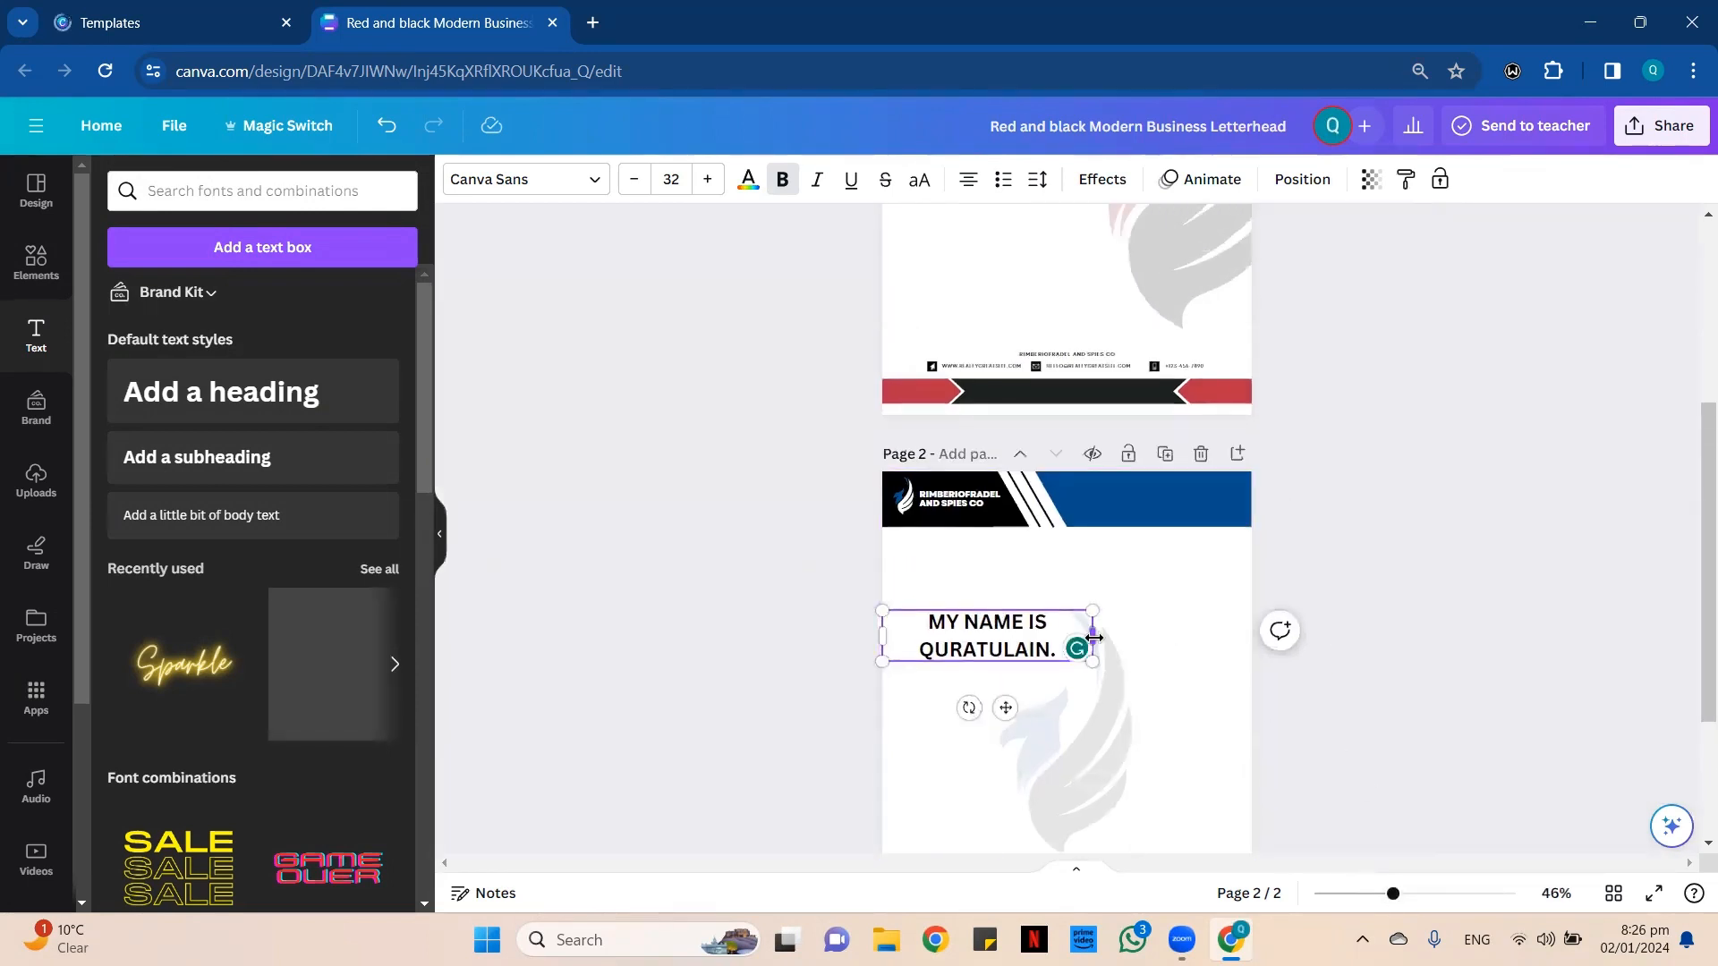
pyautogui.moveTo(1093, 635)
pyautogui.mouseDown()
pyautogui.moveTo(1204, 623)
pyautogui.moveTo(1103, 627)
pyautogui.mouseUp()
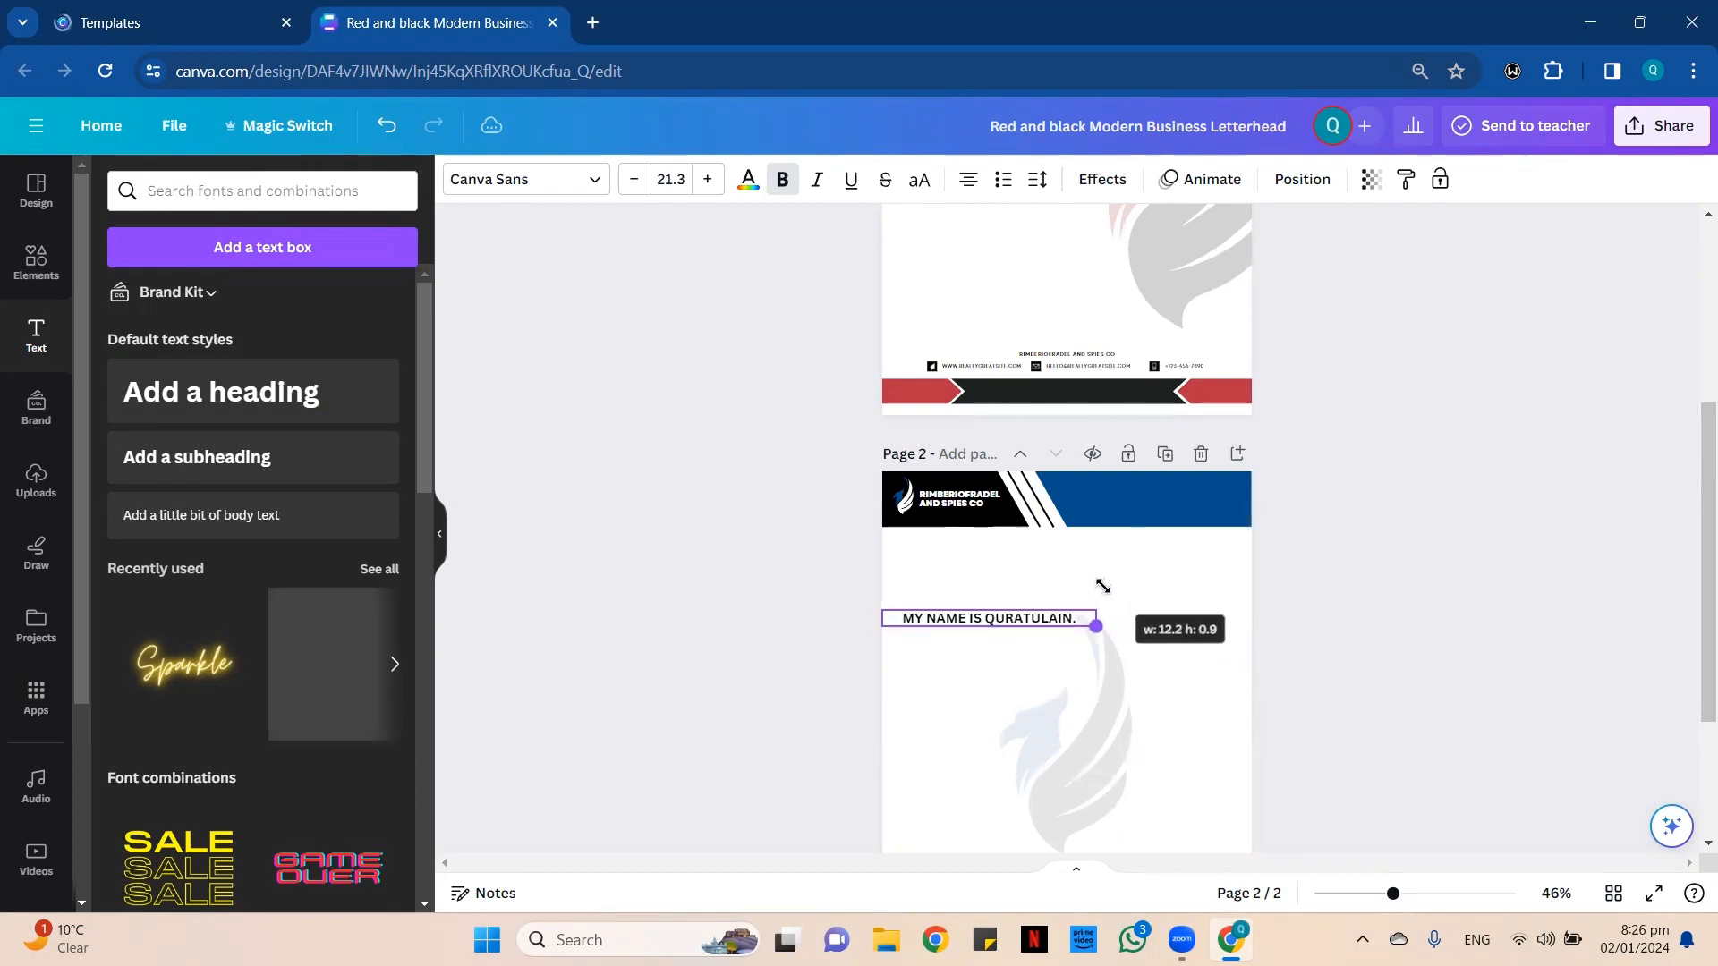
# Copy the full sentence and paste it four more times in the same text box to start a paragraph.
pyautogui.doubleClick(1022, 616)
pyautogui.hotkey('ctrl', 'c')
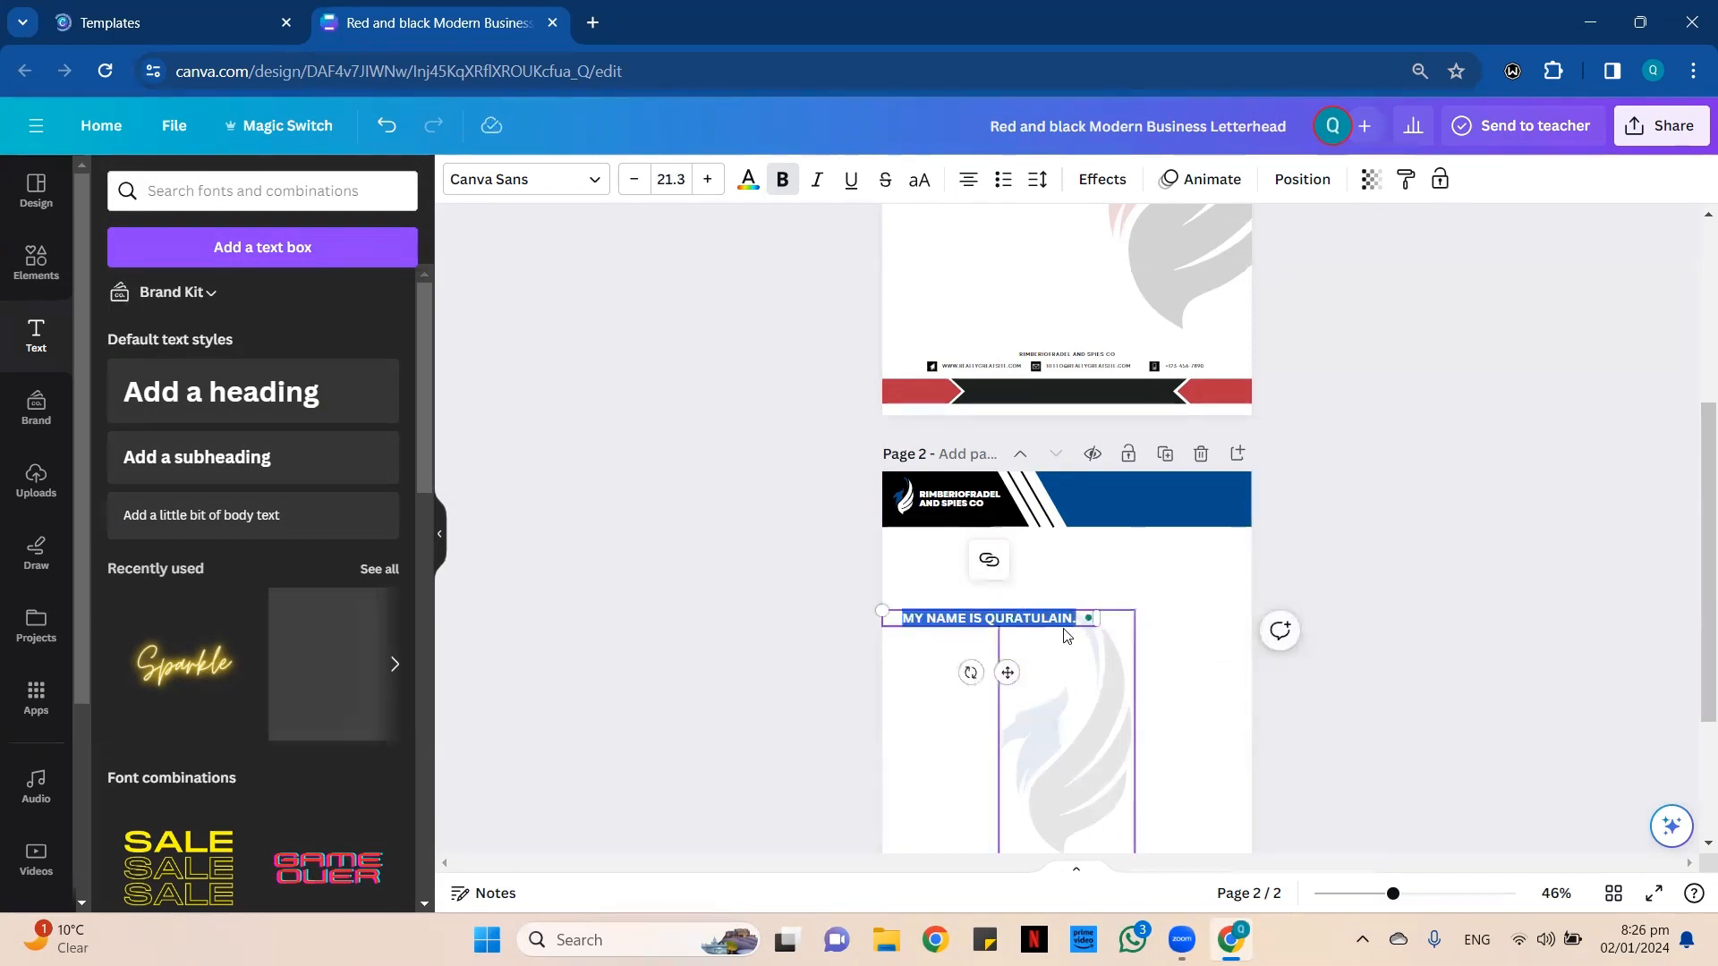
pyautogui.press('Escape')
pyautogui.hotkey('ctrl', 'v')
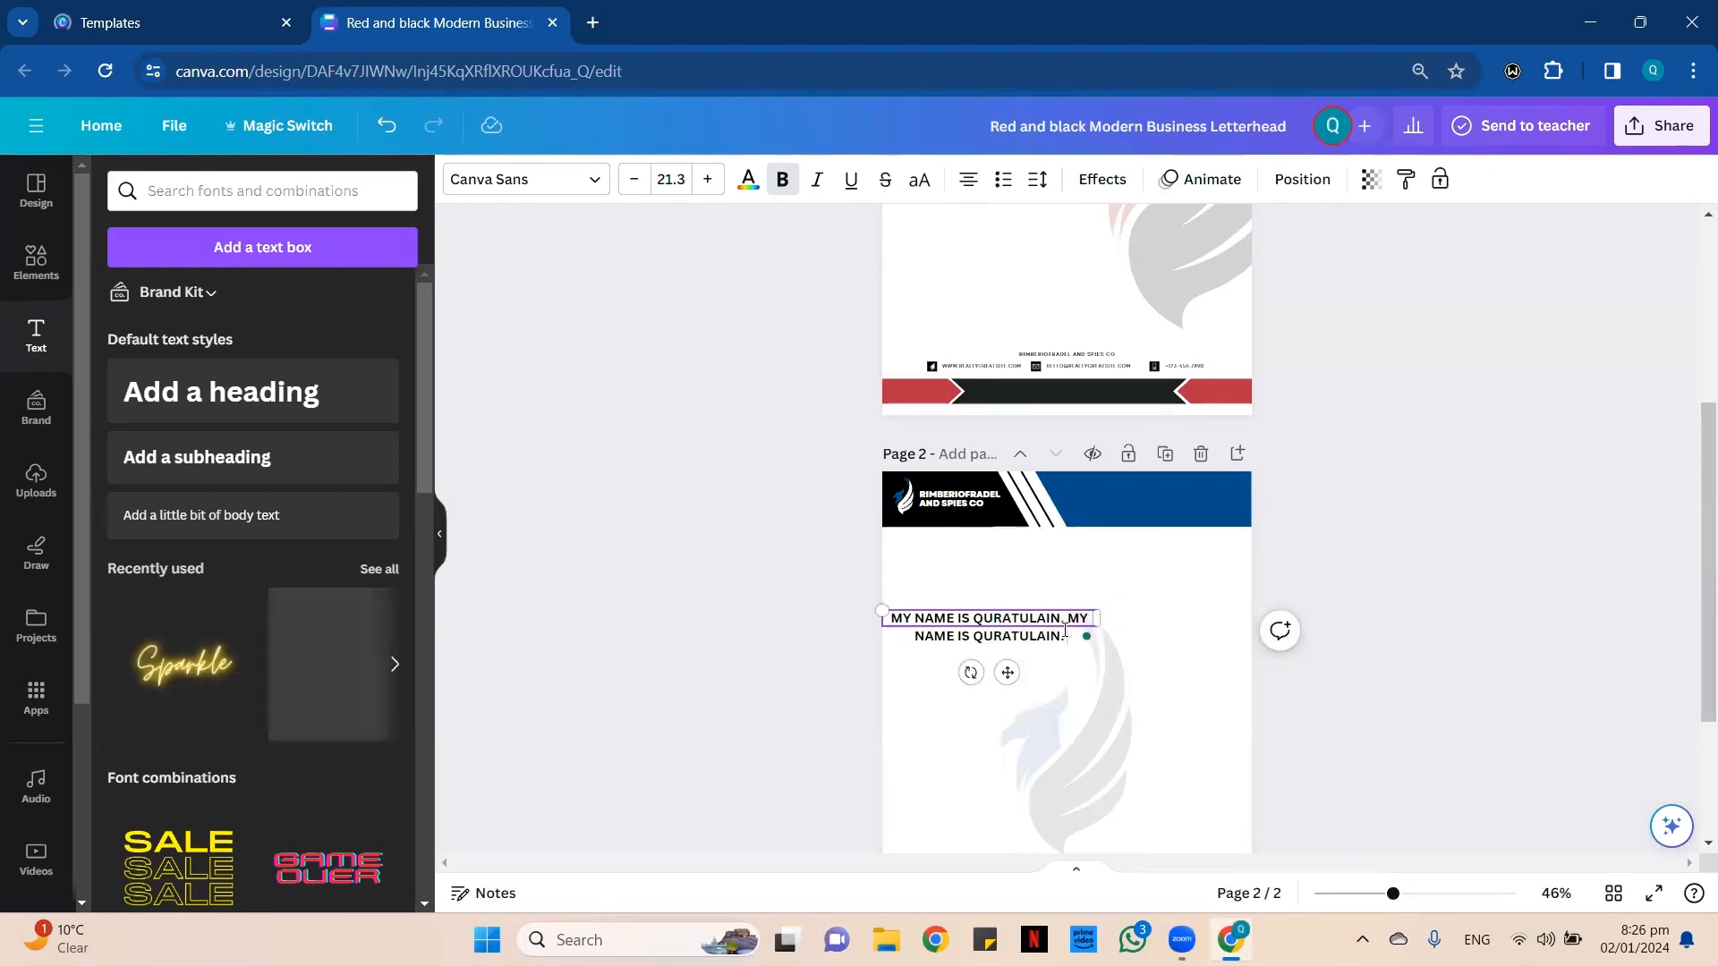
pyautogui.hotkey('ctrl', 'v')
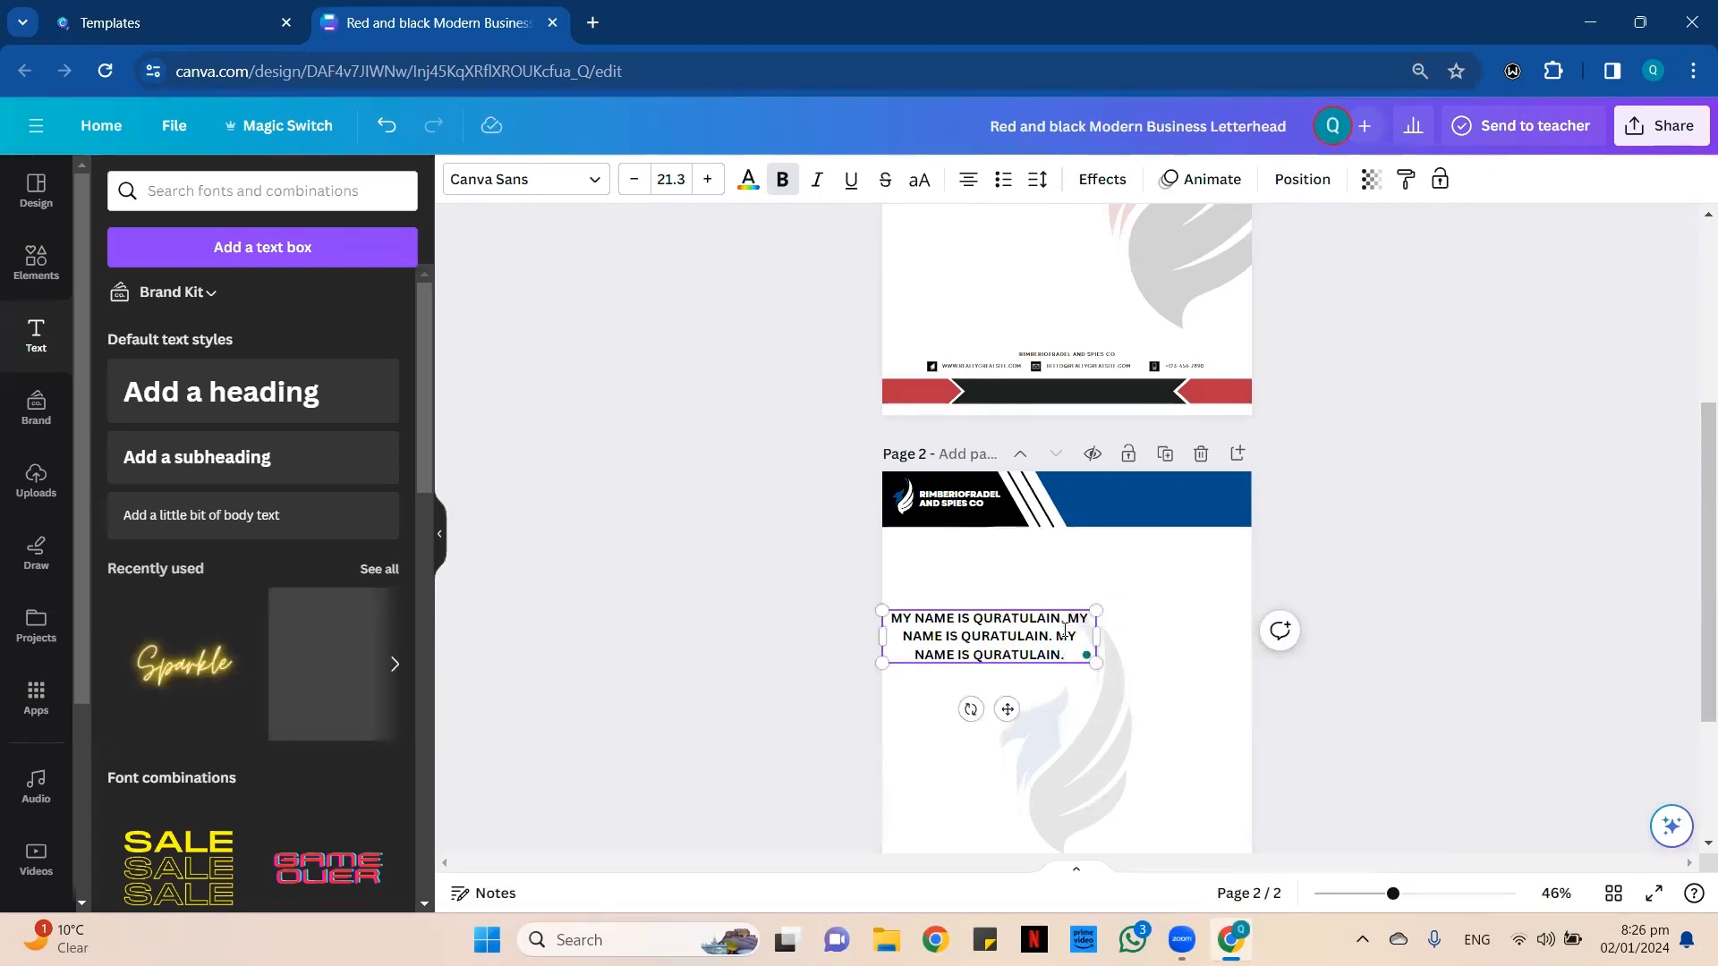
pyautogui.hotkey('ctrl', 'v')
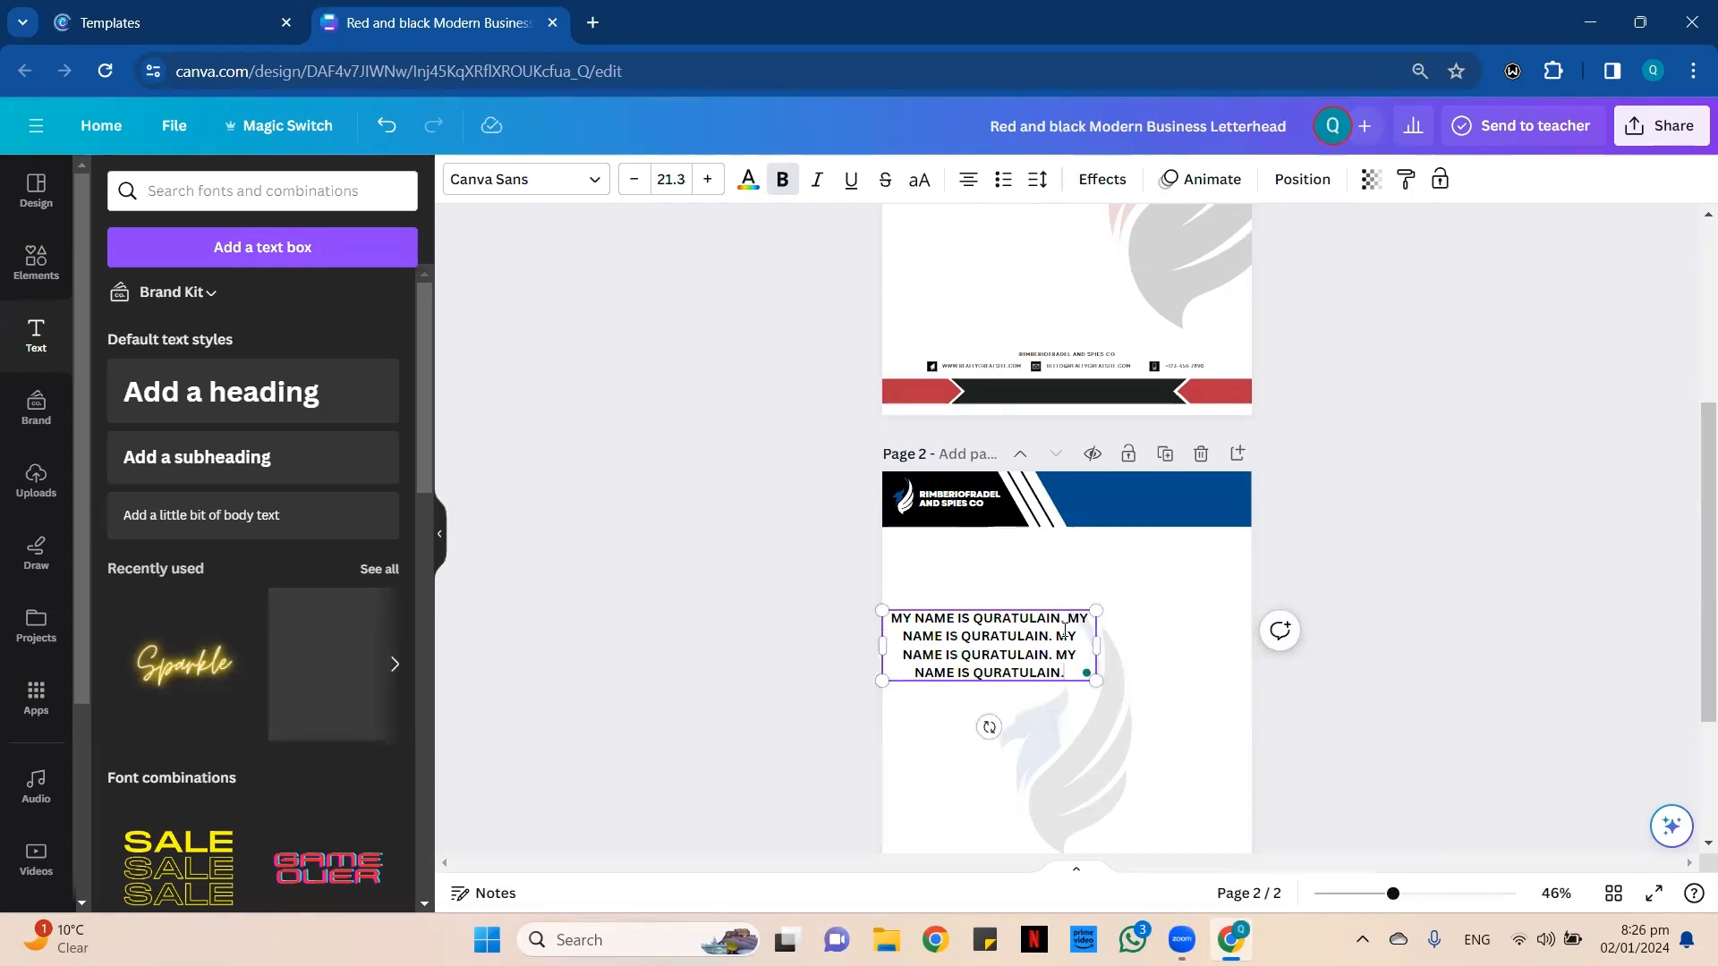
pyautogui.hotkey('ctrl', 'v')
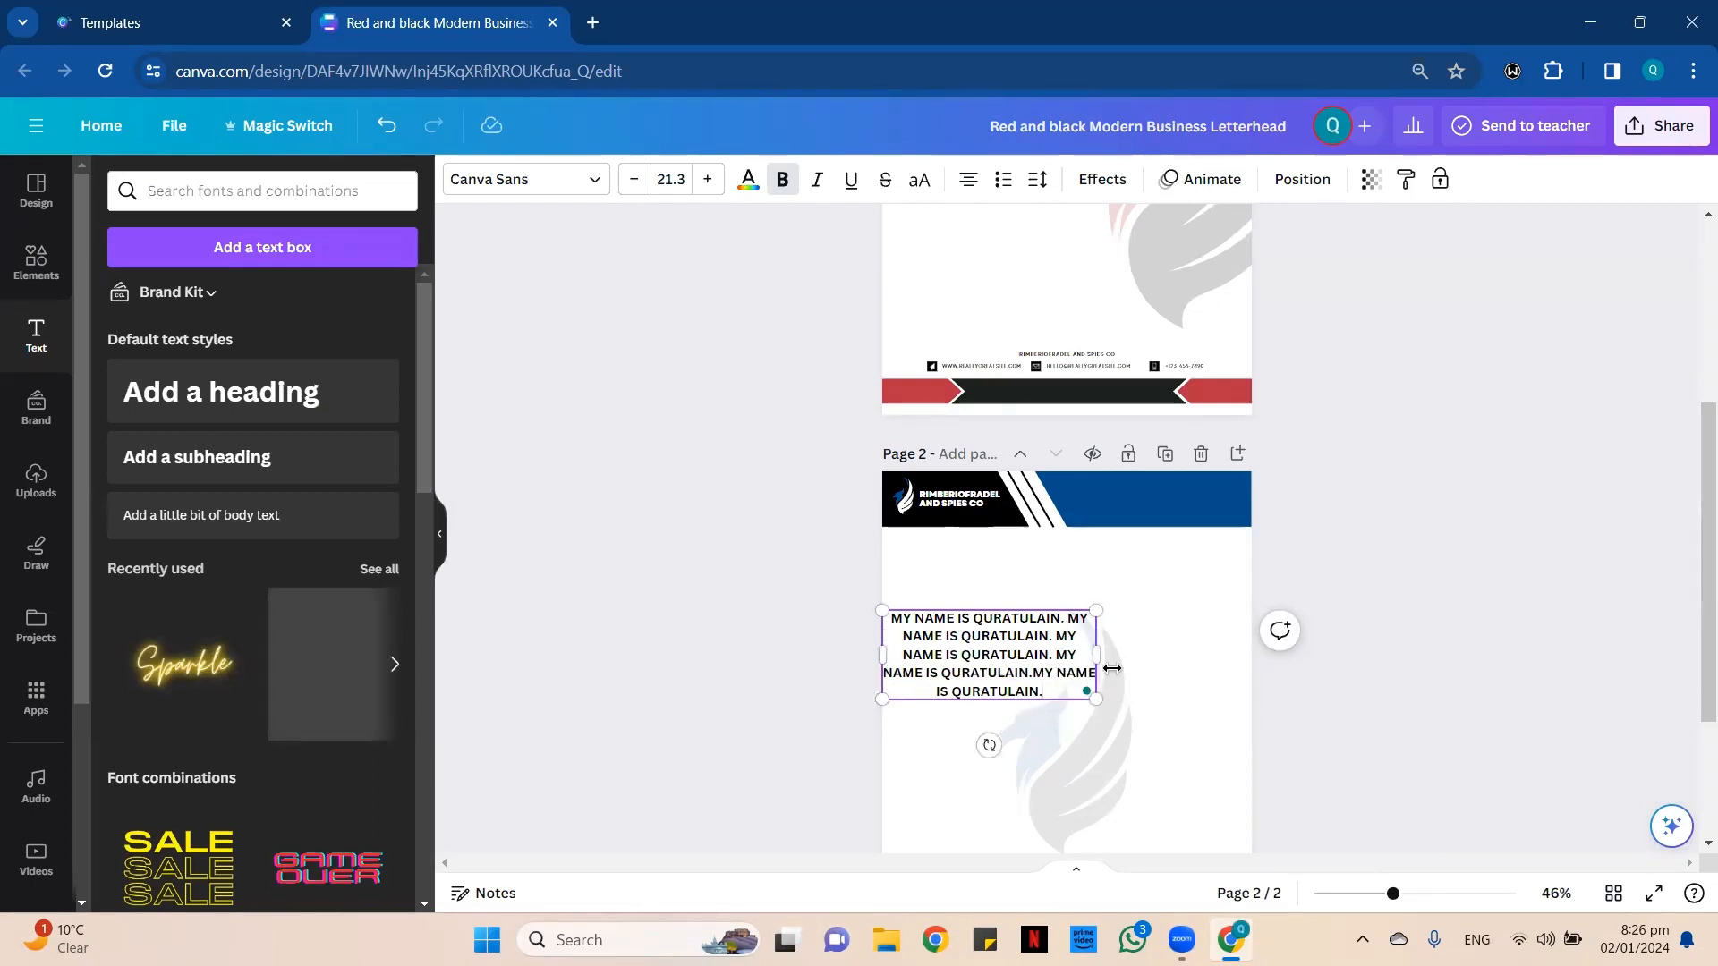
# Copy the whole five-sentence block and paste it three times at the end of the text, removing the stray "V".
pyautogui.moveTo(1044, 691); pyautogui.dragTo(884, 612)
pyautogui.hotkey('ctrl', 'c')
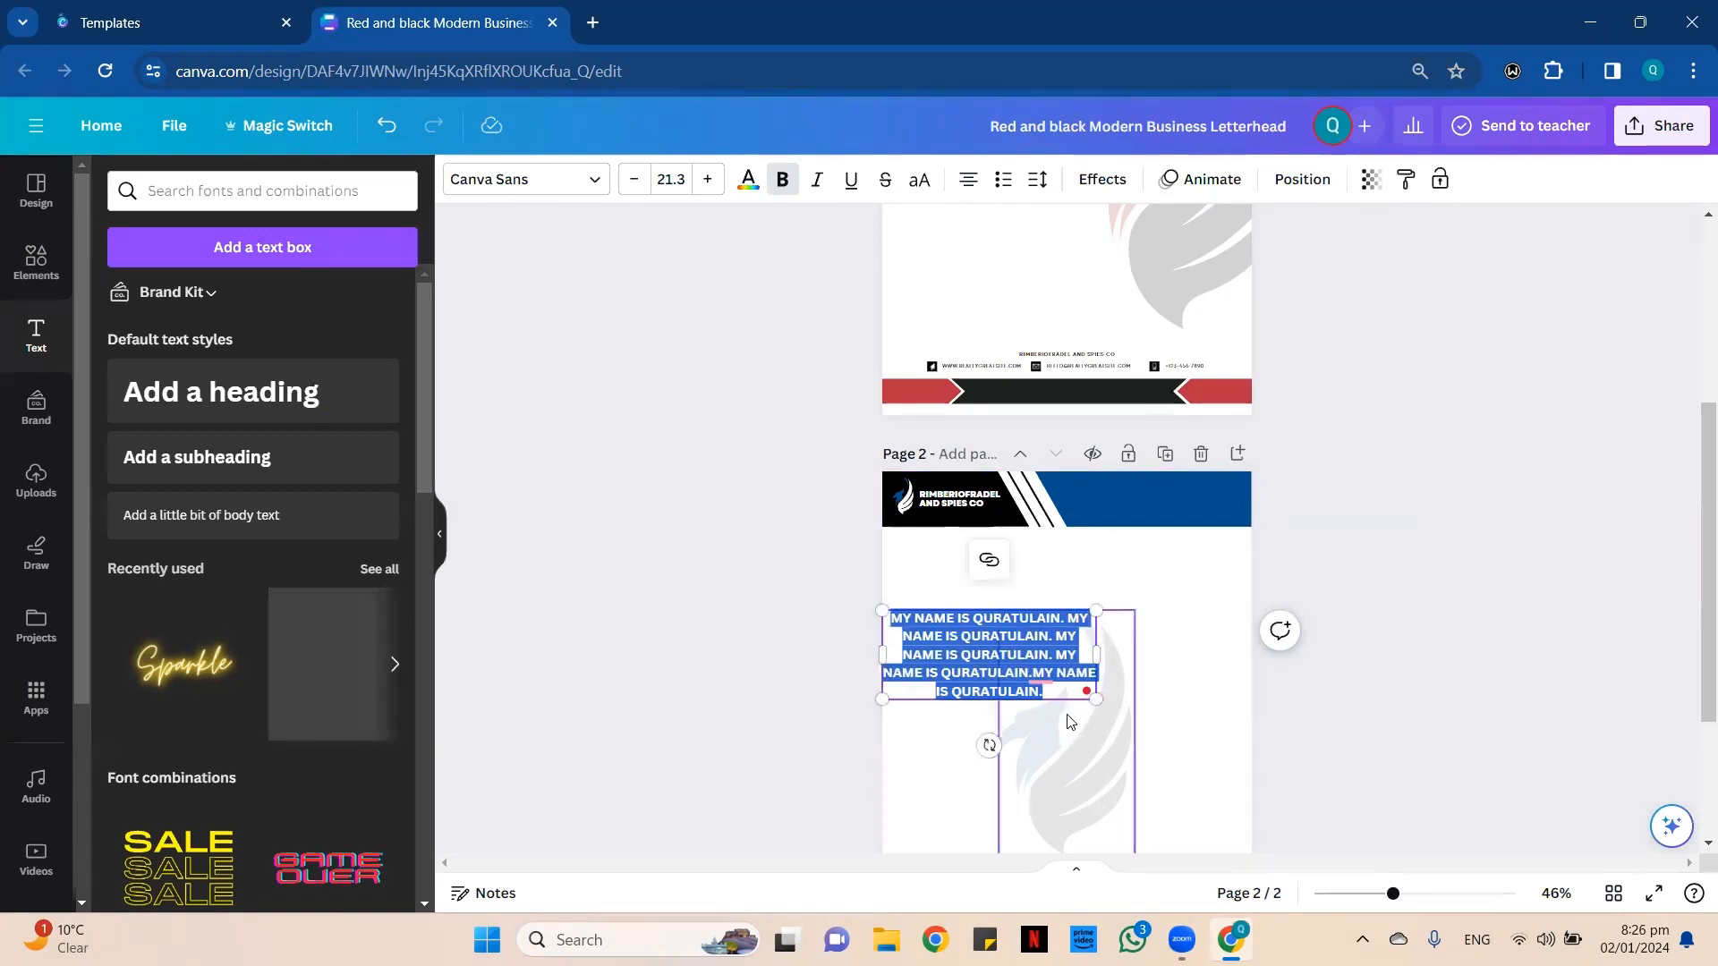
pyautogui.click(1066, 691)
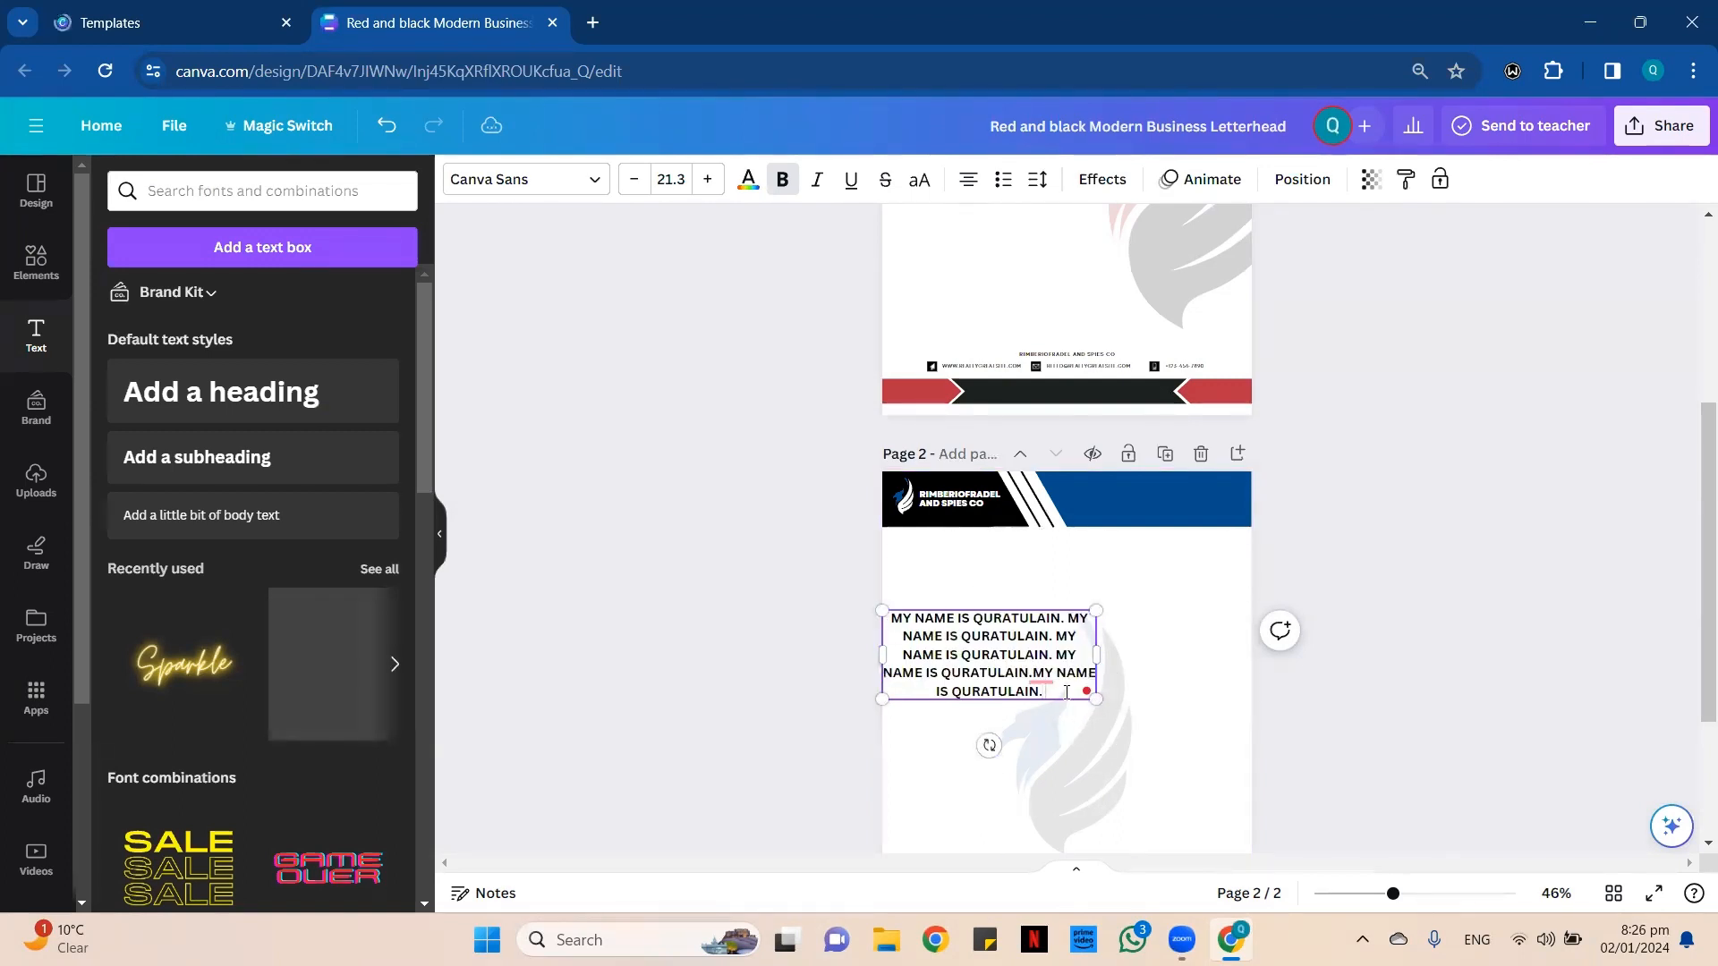
pyautogui.hotkey('ctrl', 'v')
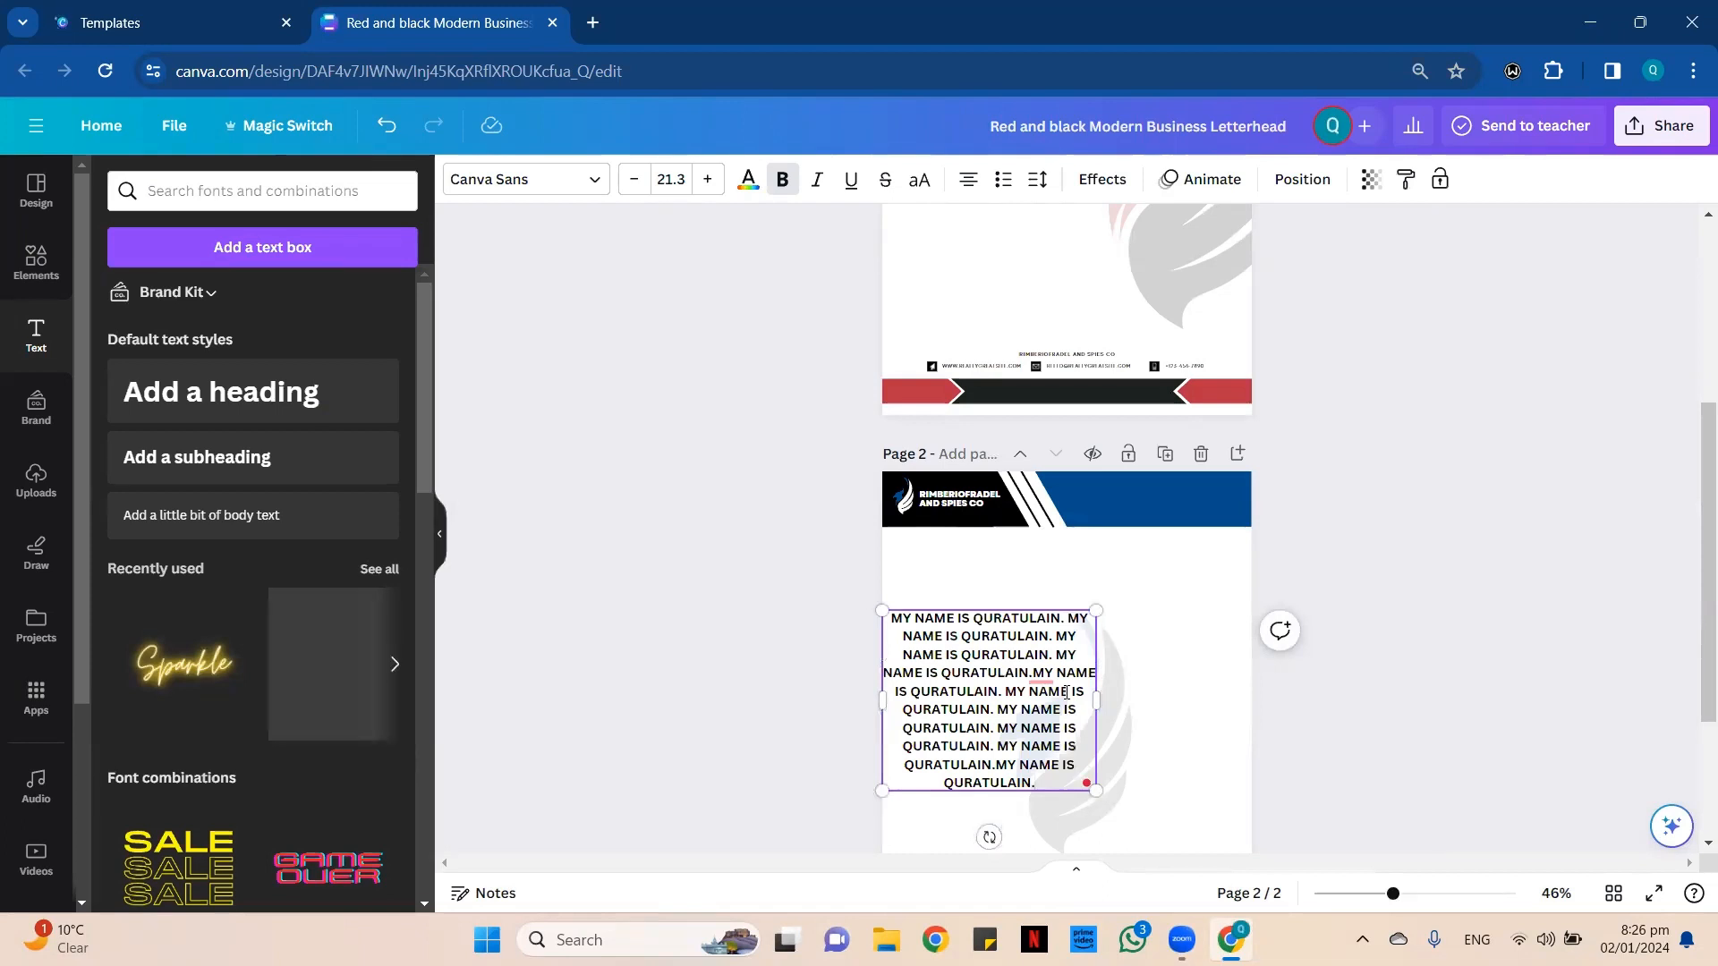
pyautogui.hotkey('ctrl', 'v')
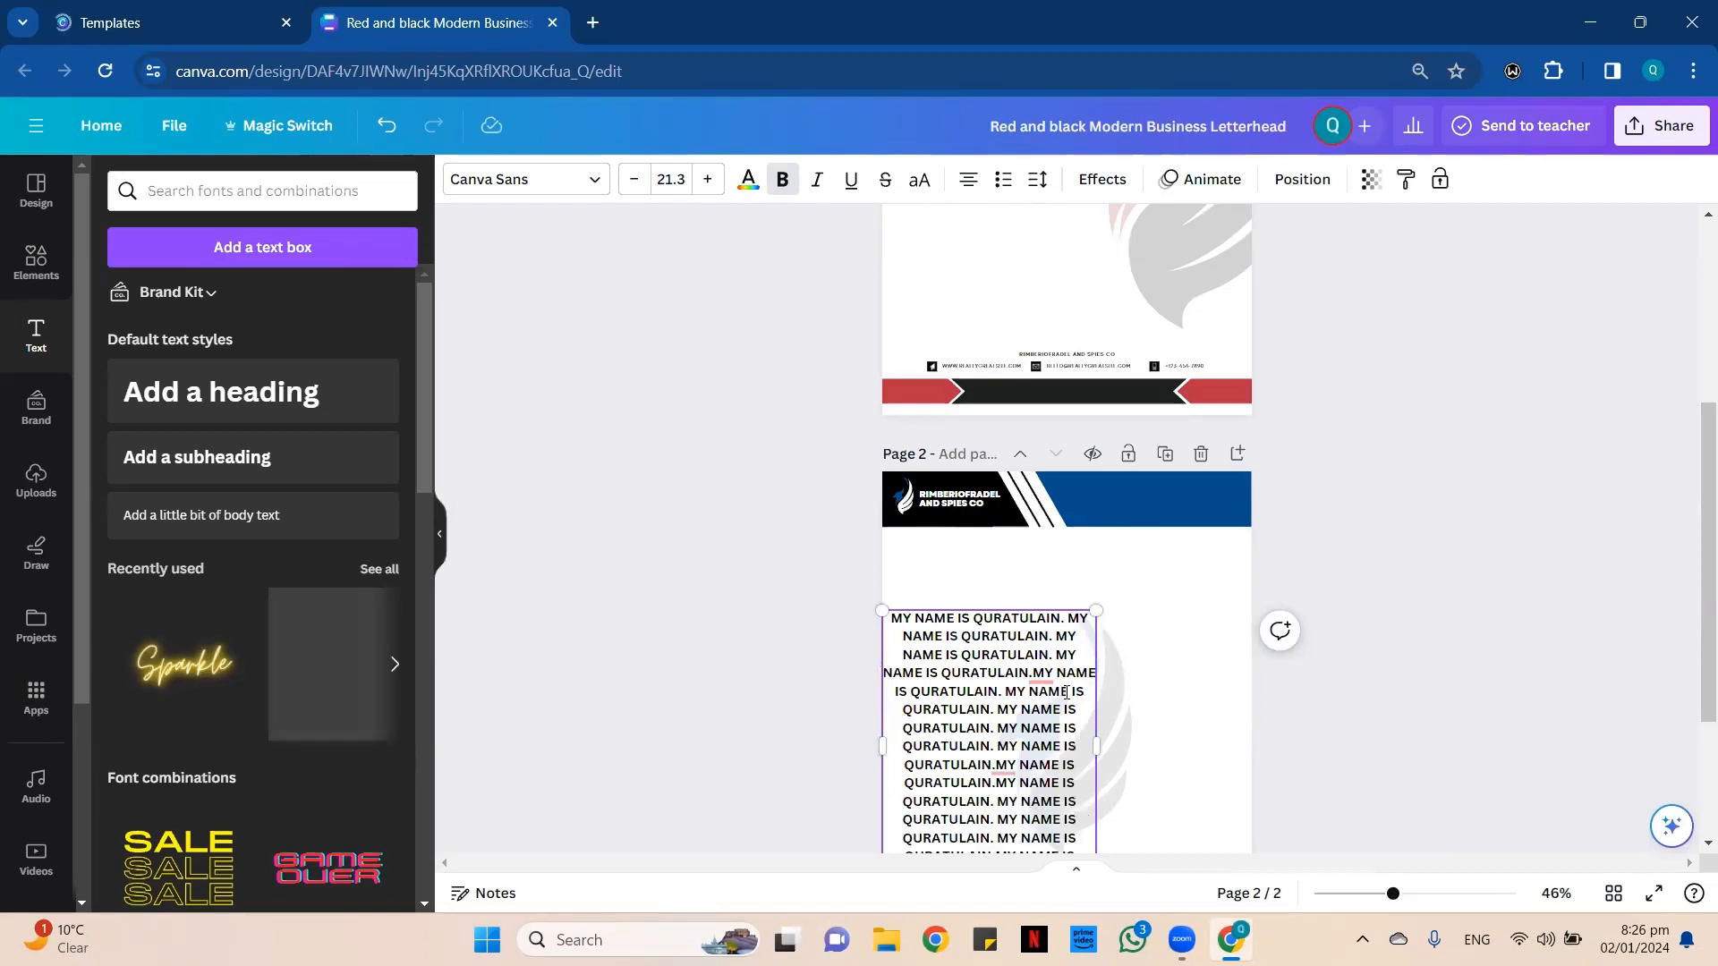
pyautogui.scroll(-1, 1066, 691)
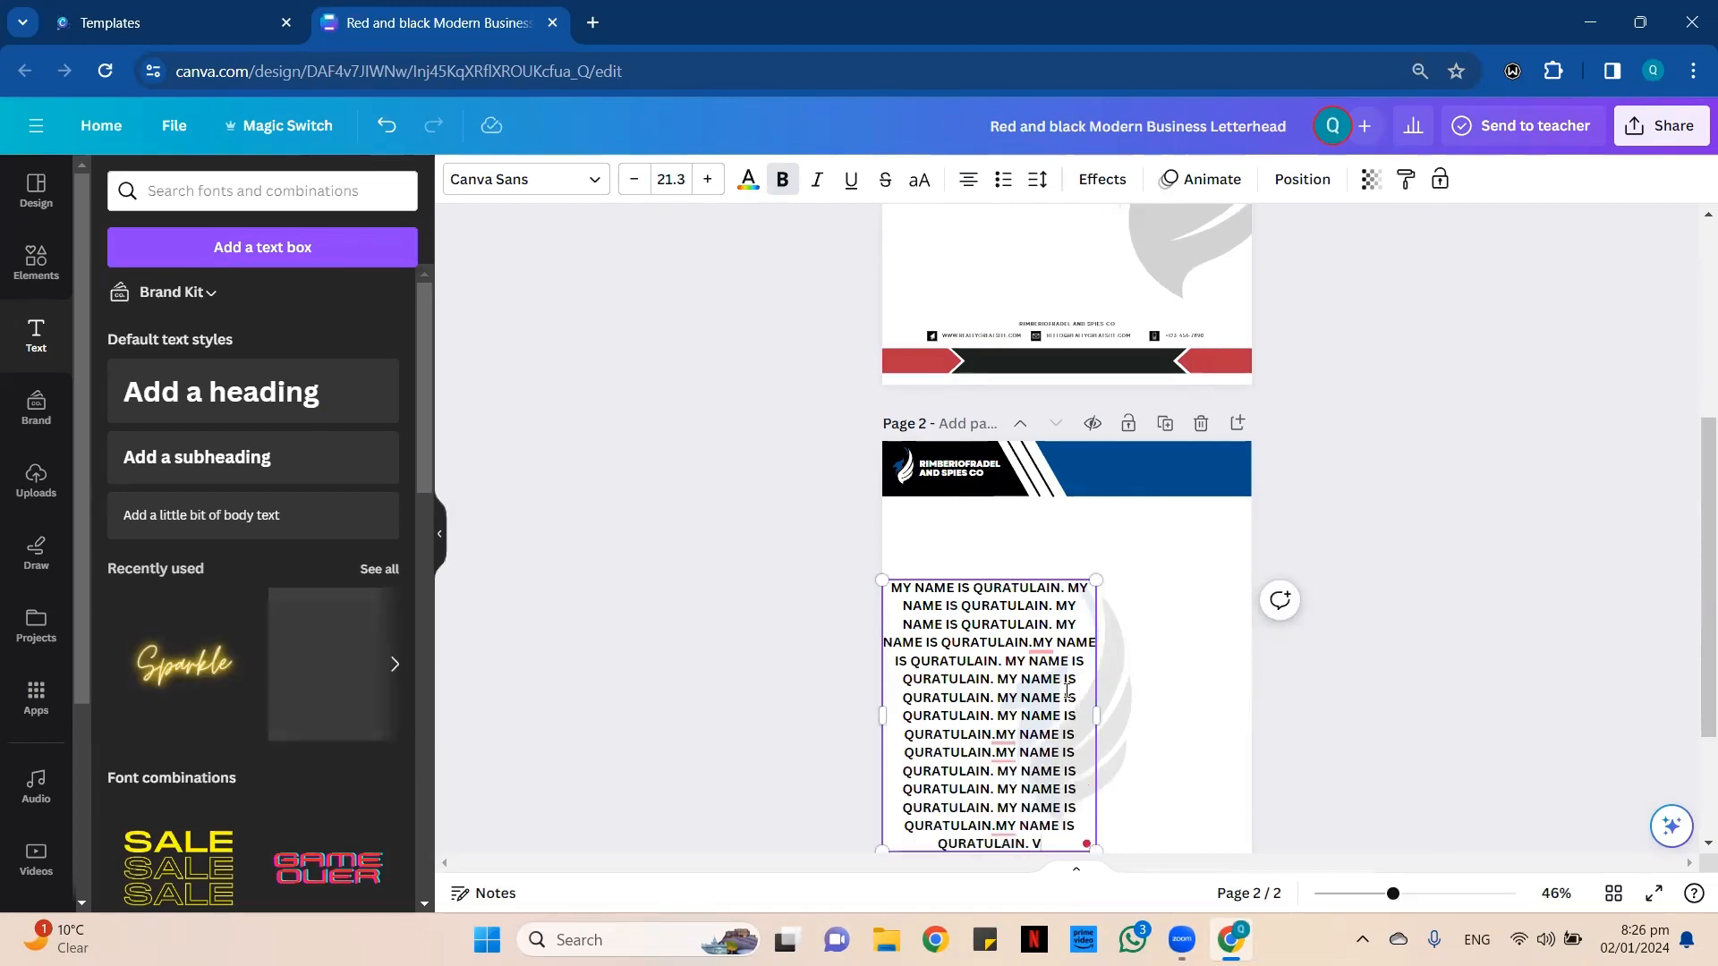
pyautogui.scroll(-1, 1037, 793)
pyautogui.scroll(-3, 1065, 694)
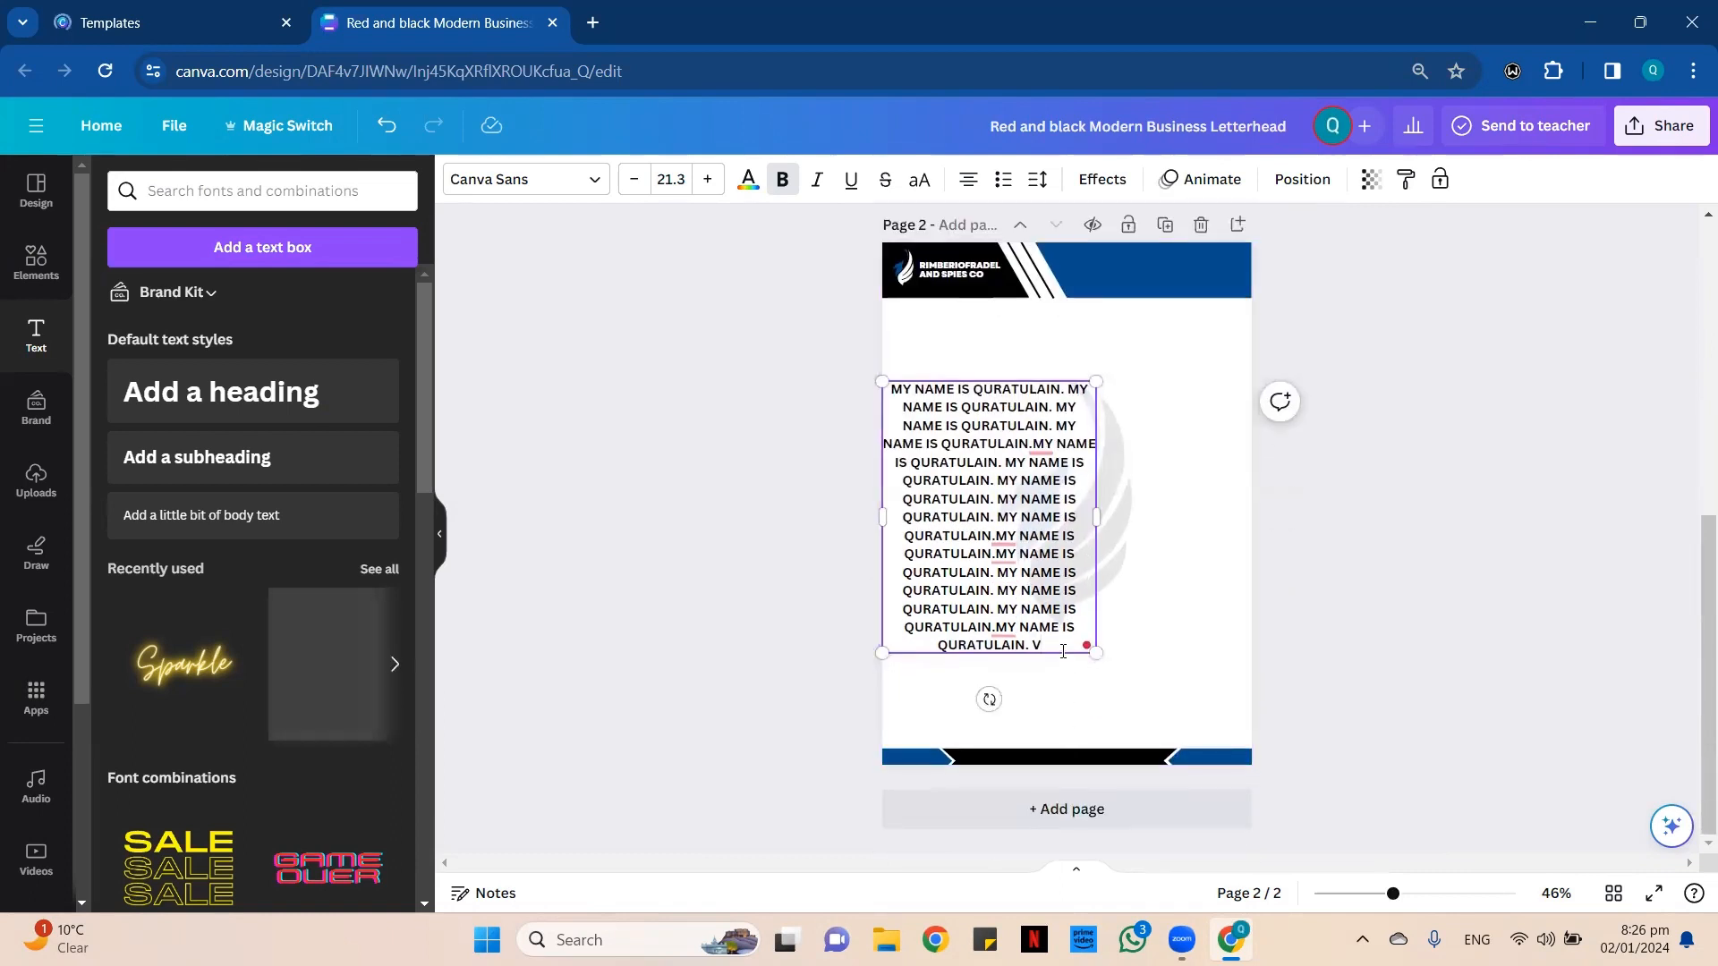
pyautogui.press('BackSpace')
pyautogui.press('BackSpace')
pyautogui.hotkey('ctrl', 'v')
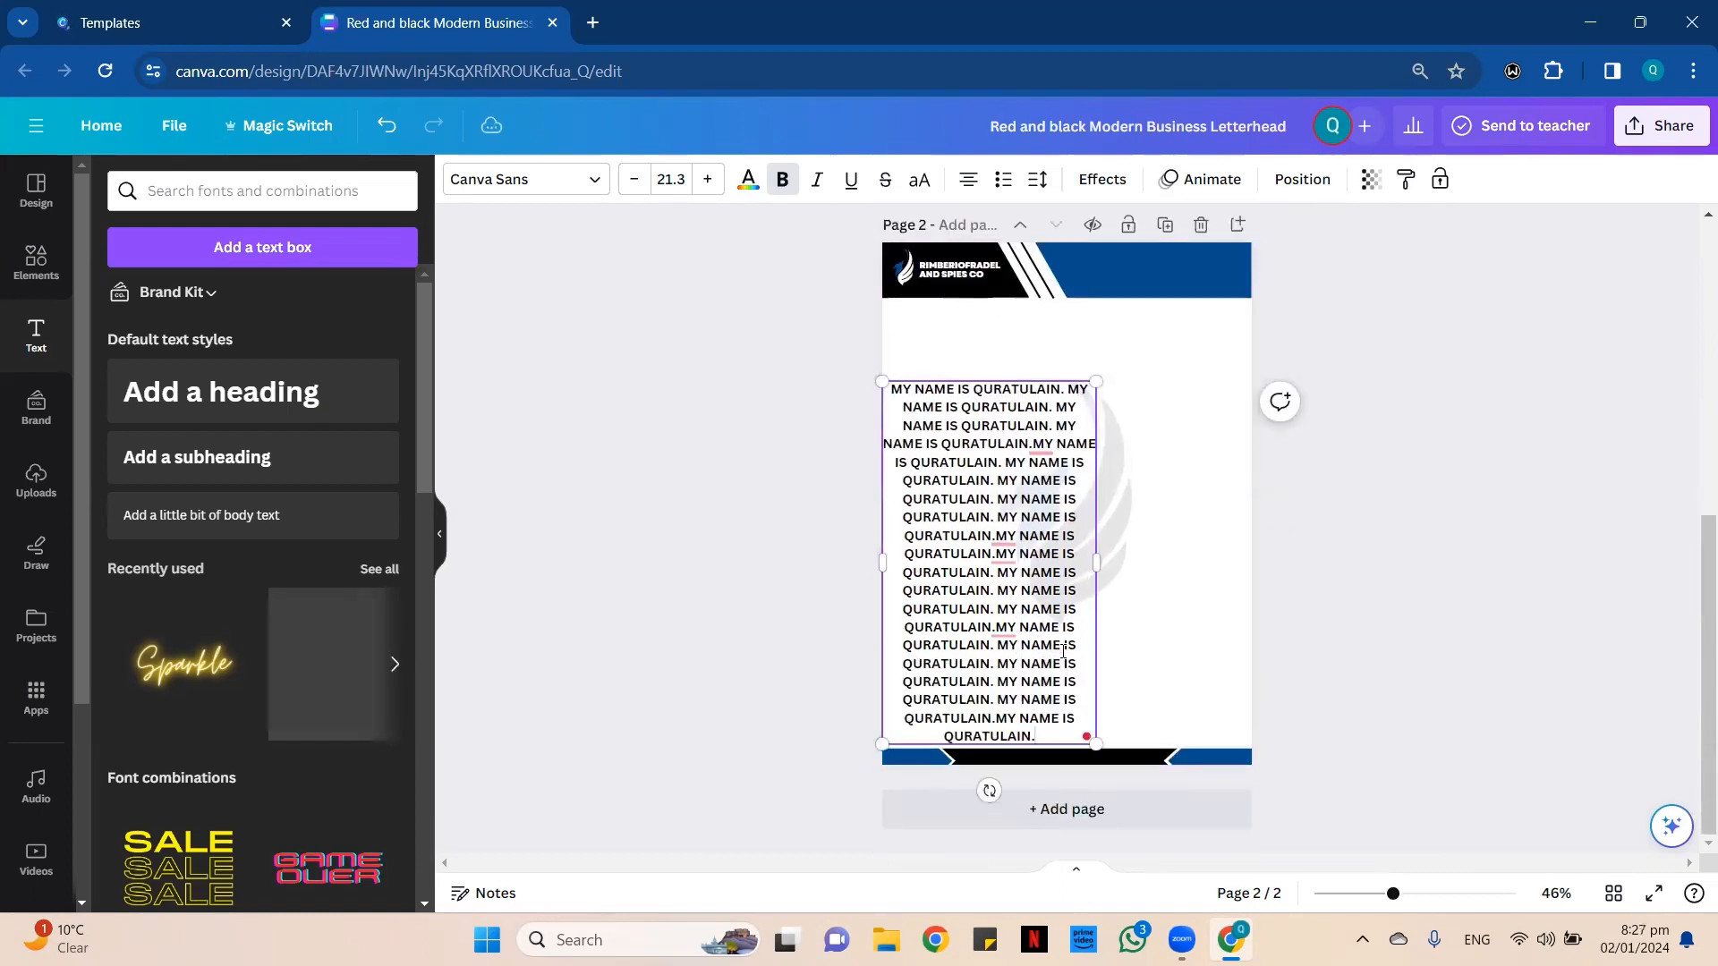
# Widen the paragraph's text box to slightly less than the full width of page 2.
pyautogui.moveTo(1109, 572); pyautogui.dragTo(1266, 566)
pyautogui.click(1123, 502)
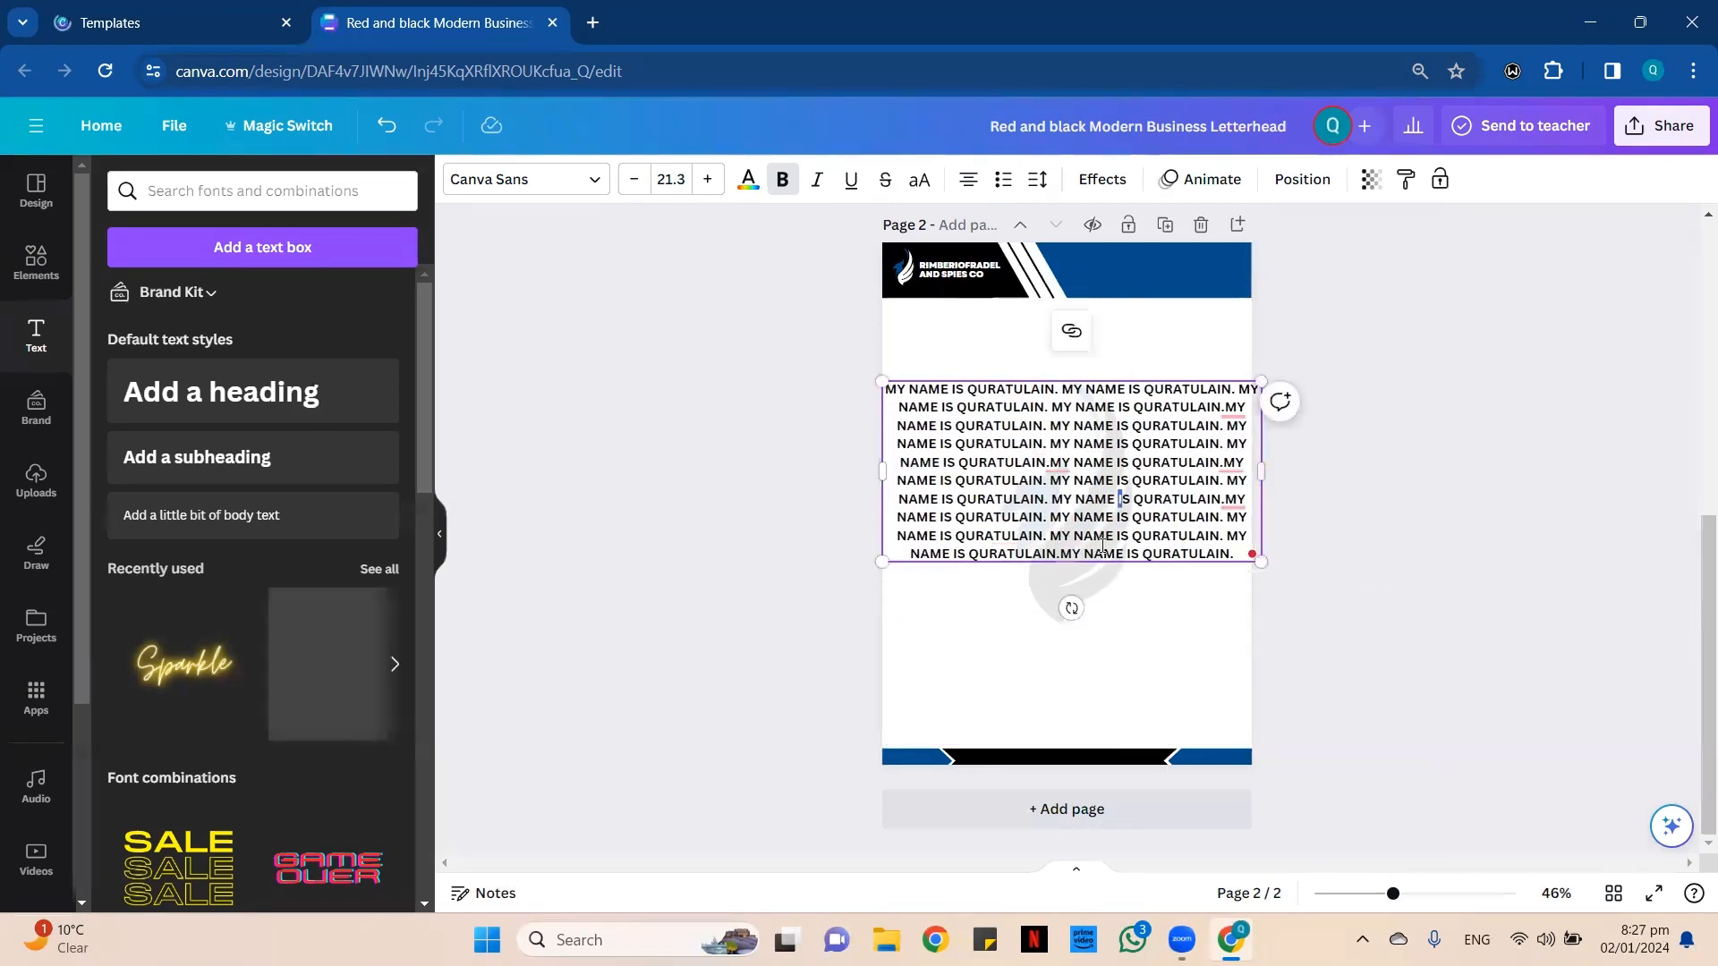
pyautogui.click(1306, 577)
pyautogui.click(1139, 537)
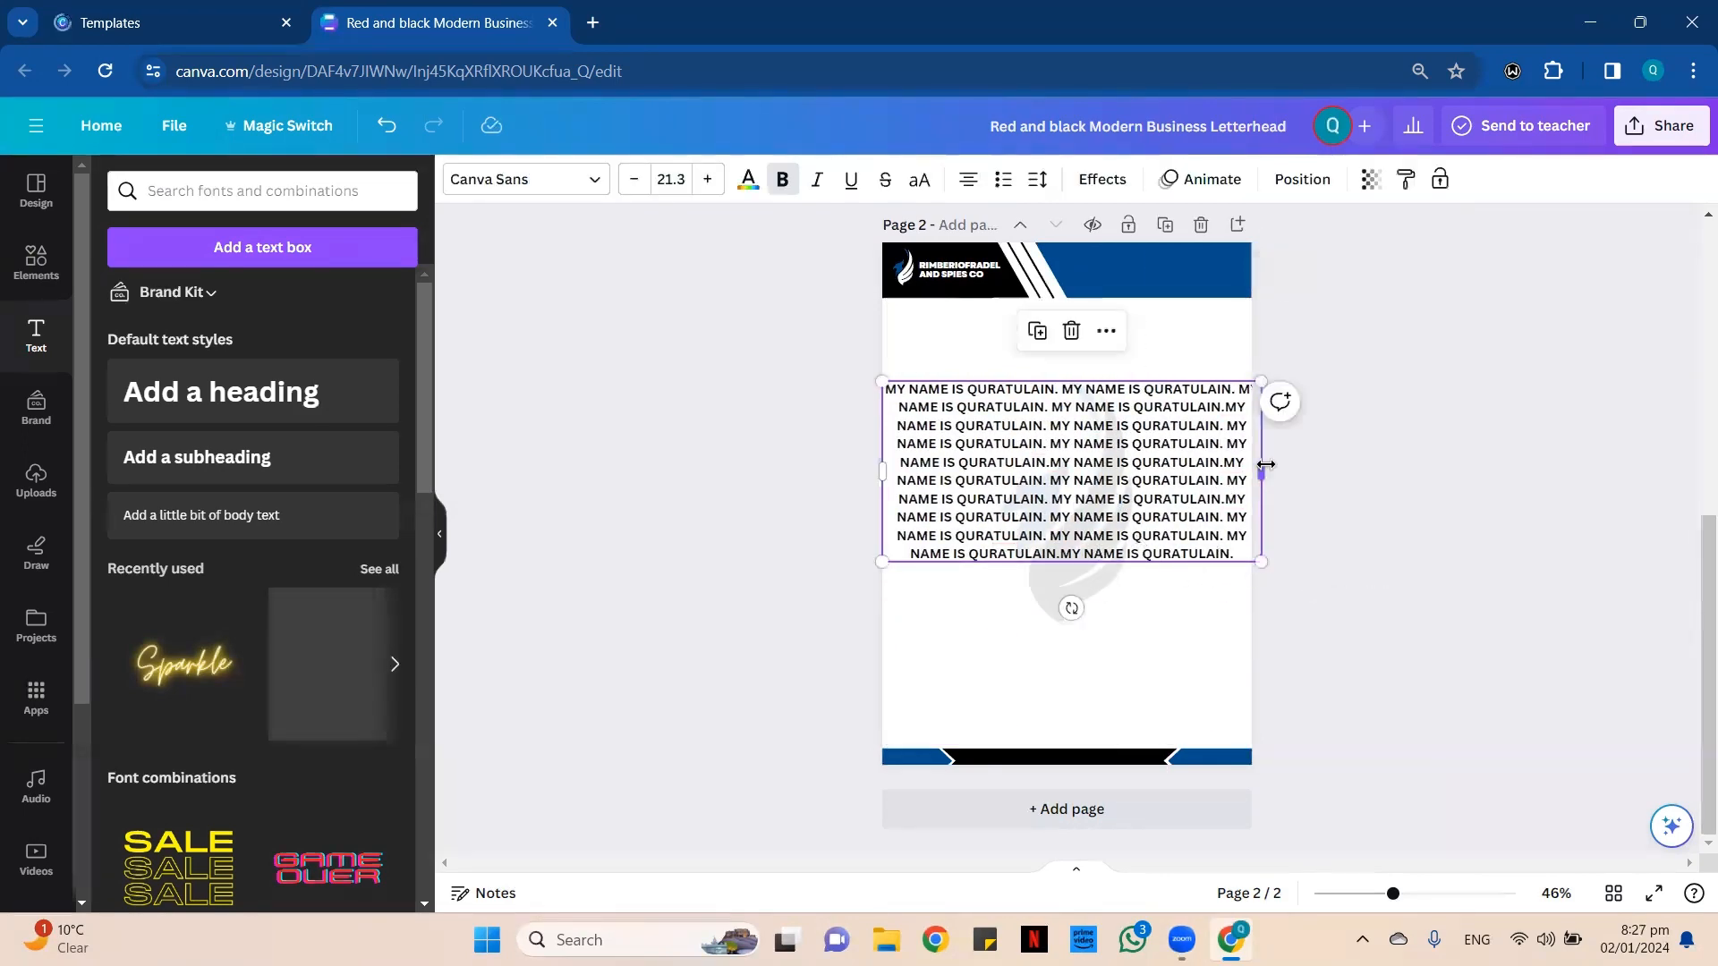
pyautogui.moveTo(1259, 486); pyautogui.dragTo(1226, 483)
pyautogui.click(1181, 597)
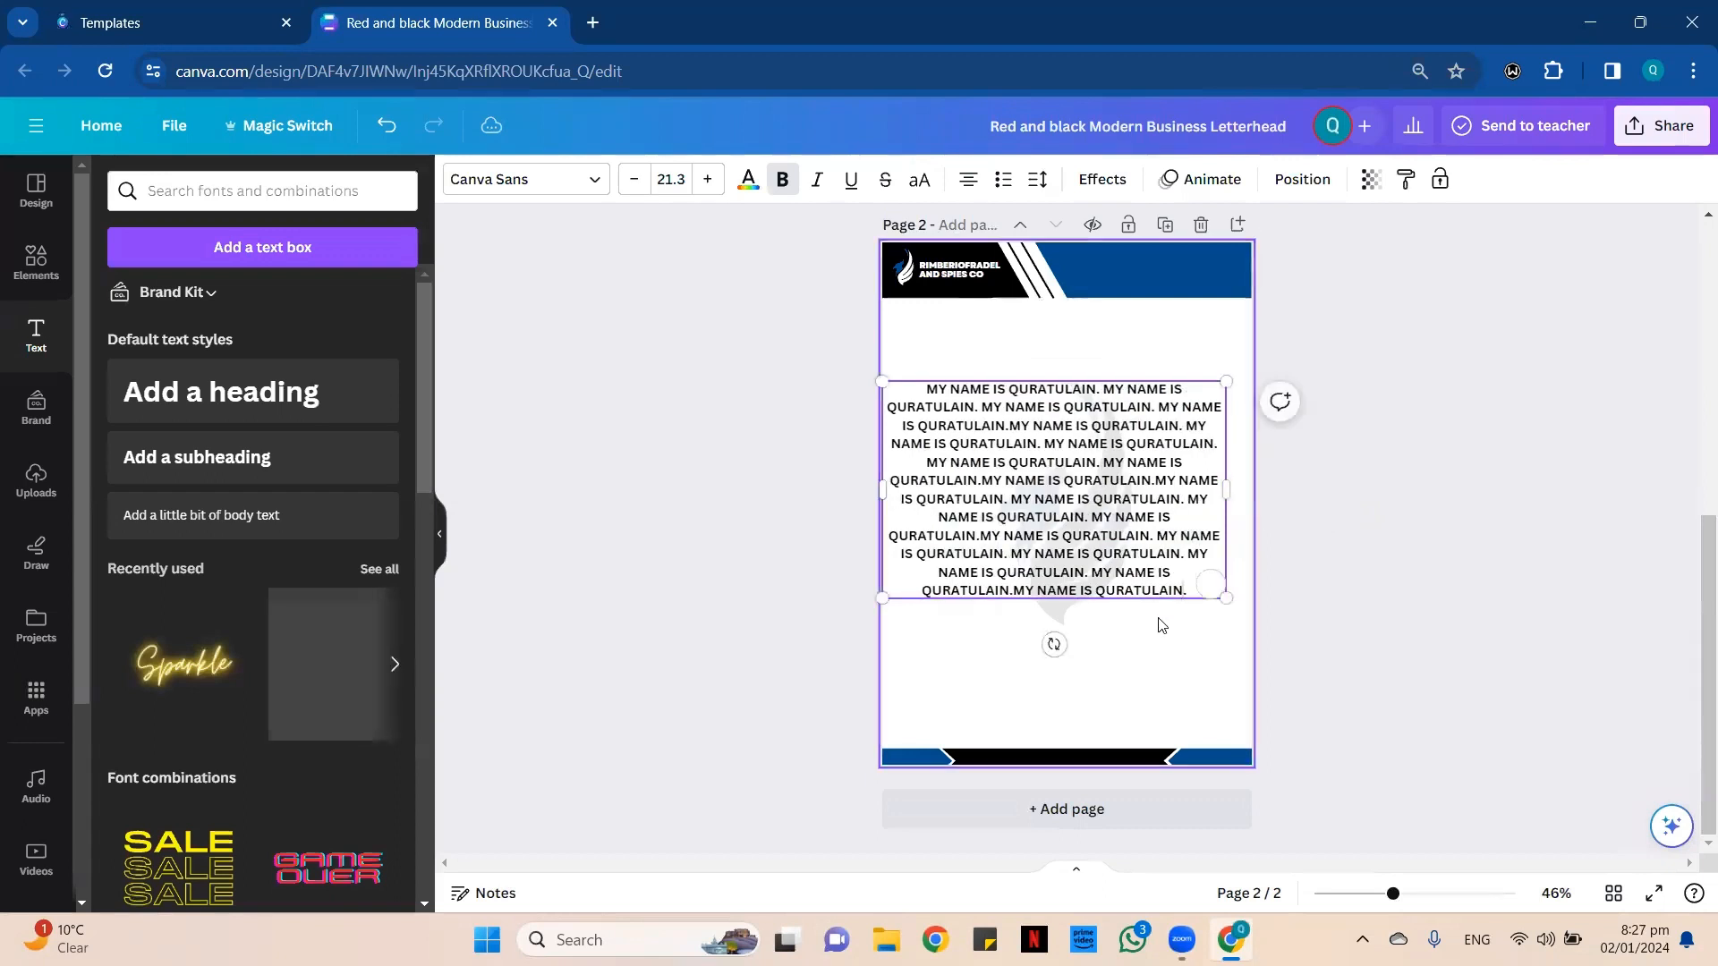
# Center the paragraph horizontally on page 2 and move it up closer to the header.
pyautogui.moveTo(1065, 463); pyautogui.dragTo(1102, 464)
pyautogui.click(1229, 715)
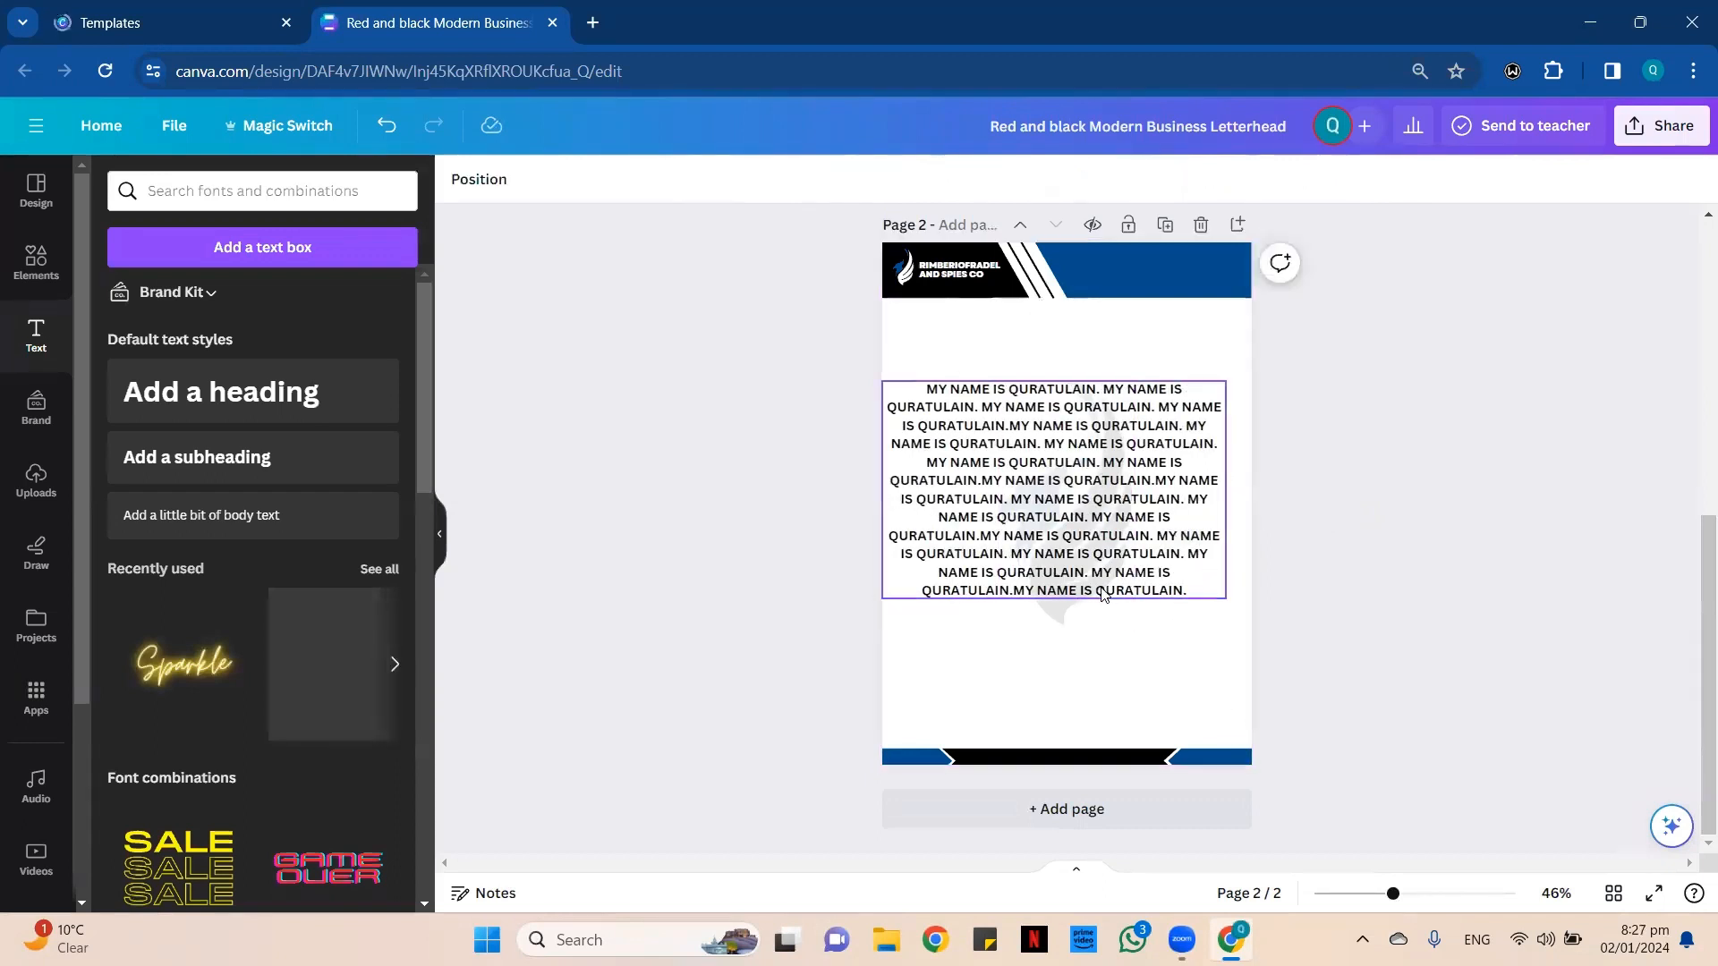
pyautogui.moveTo(1105, 587)
pyautogui.mouseDown()
pyautogui.moveTo(1128, 587)
pyautogui.moveTo(1117, 600)
pyautogui.moveTo(1118, 576)
pyautogui.mouseUp()
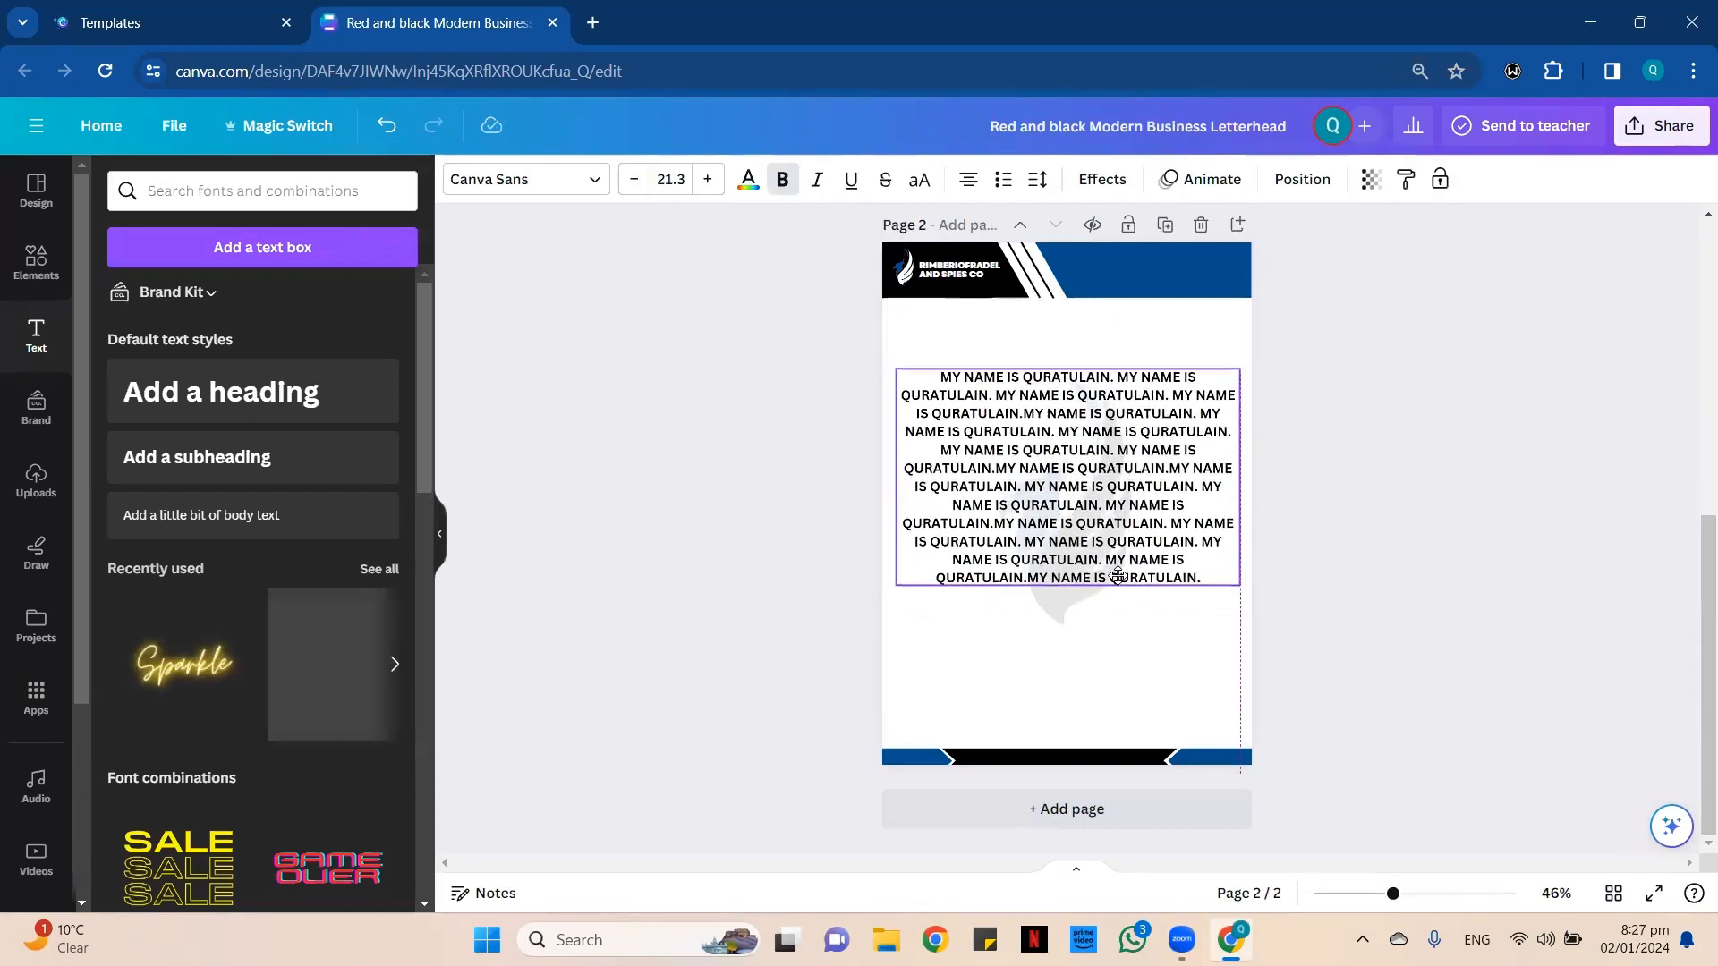
pyautogui.click(1135, 688)
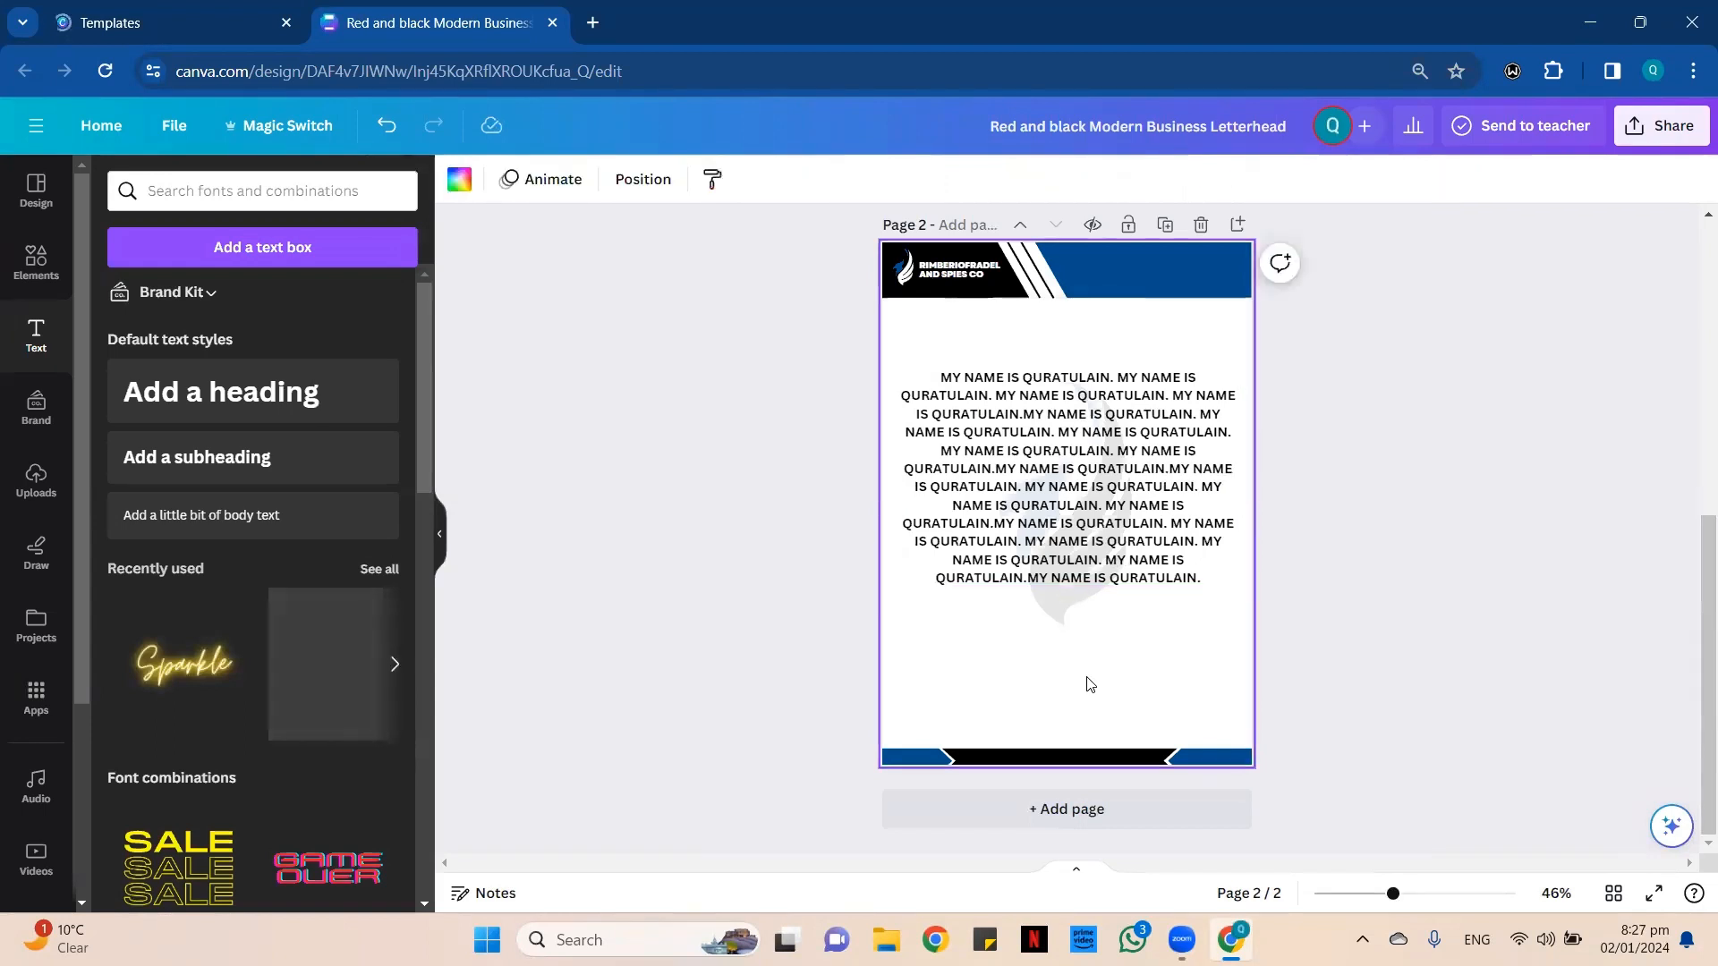
pyautogui.moveTo(1113, 570); pyautogui.dragTo(1120, 532)
pyautogui.click(1218, 556)
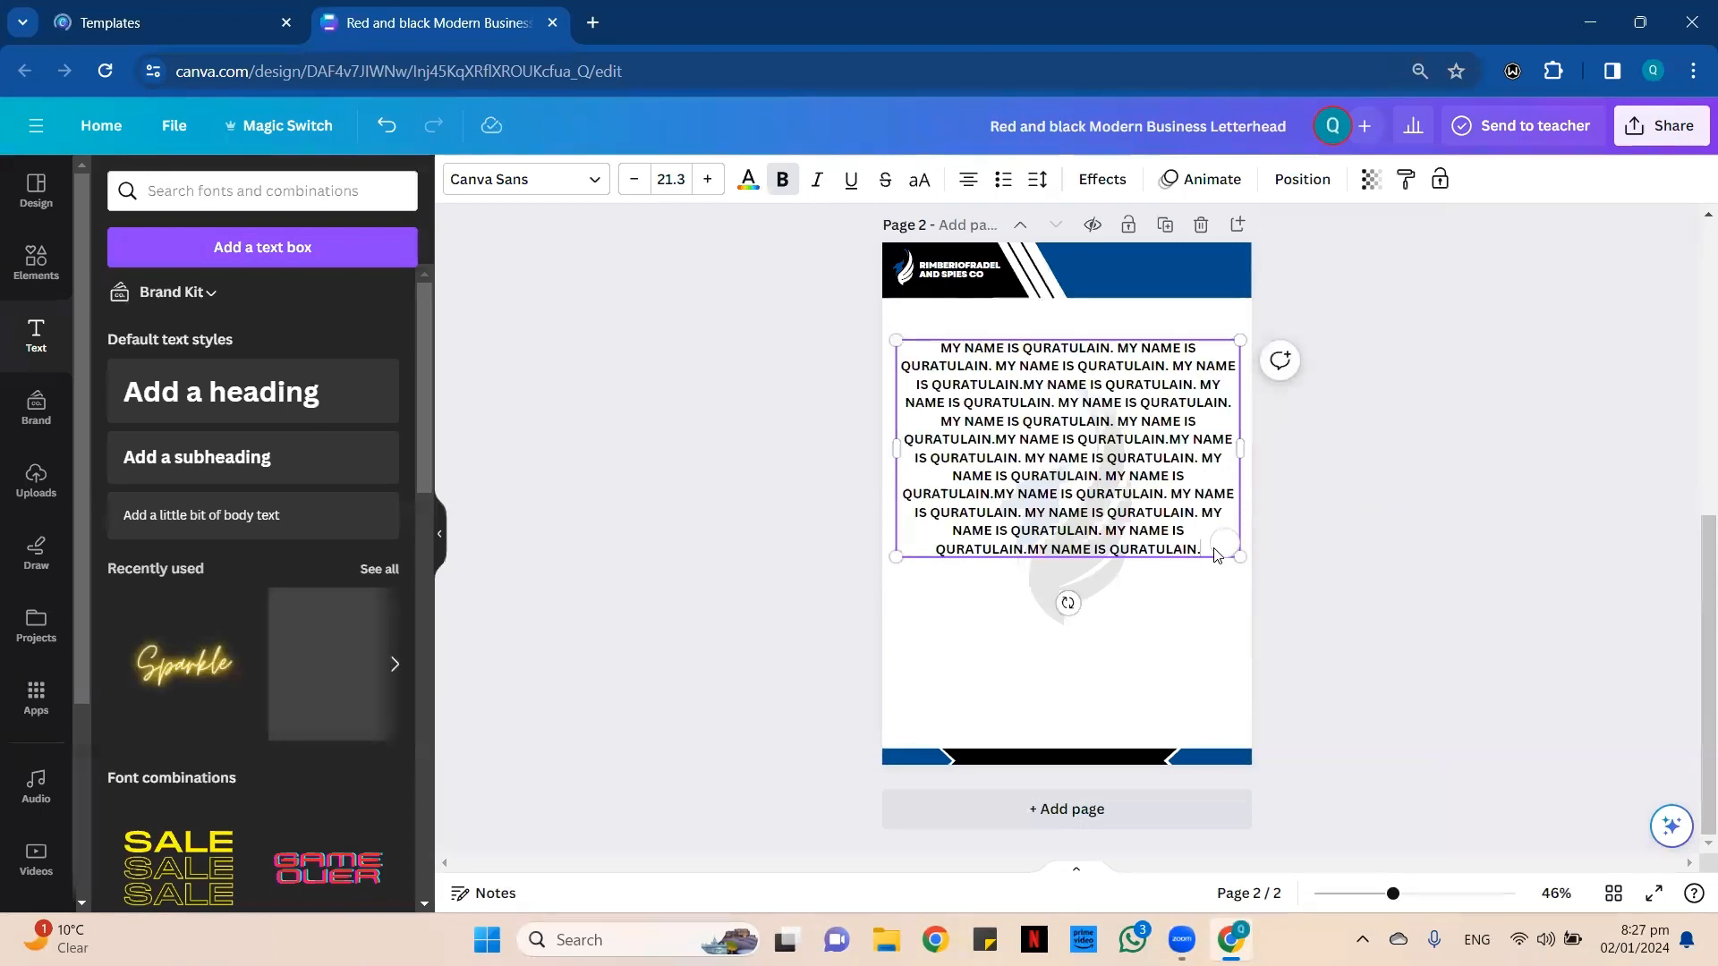
# Copy the entire paragraph and paste it on a new line below as a second paragraph.
pyautogui.moveTo(940, 348); pyautogui.dragTo(1169, 573)
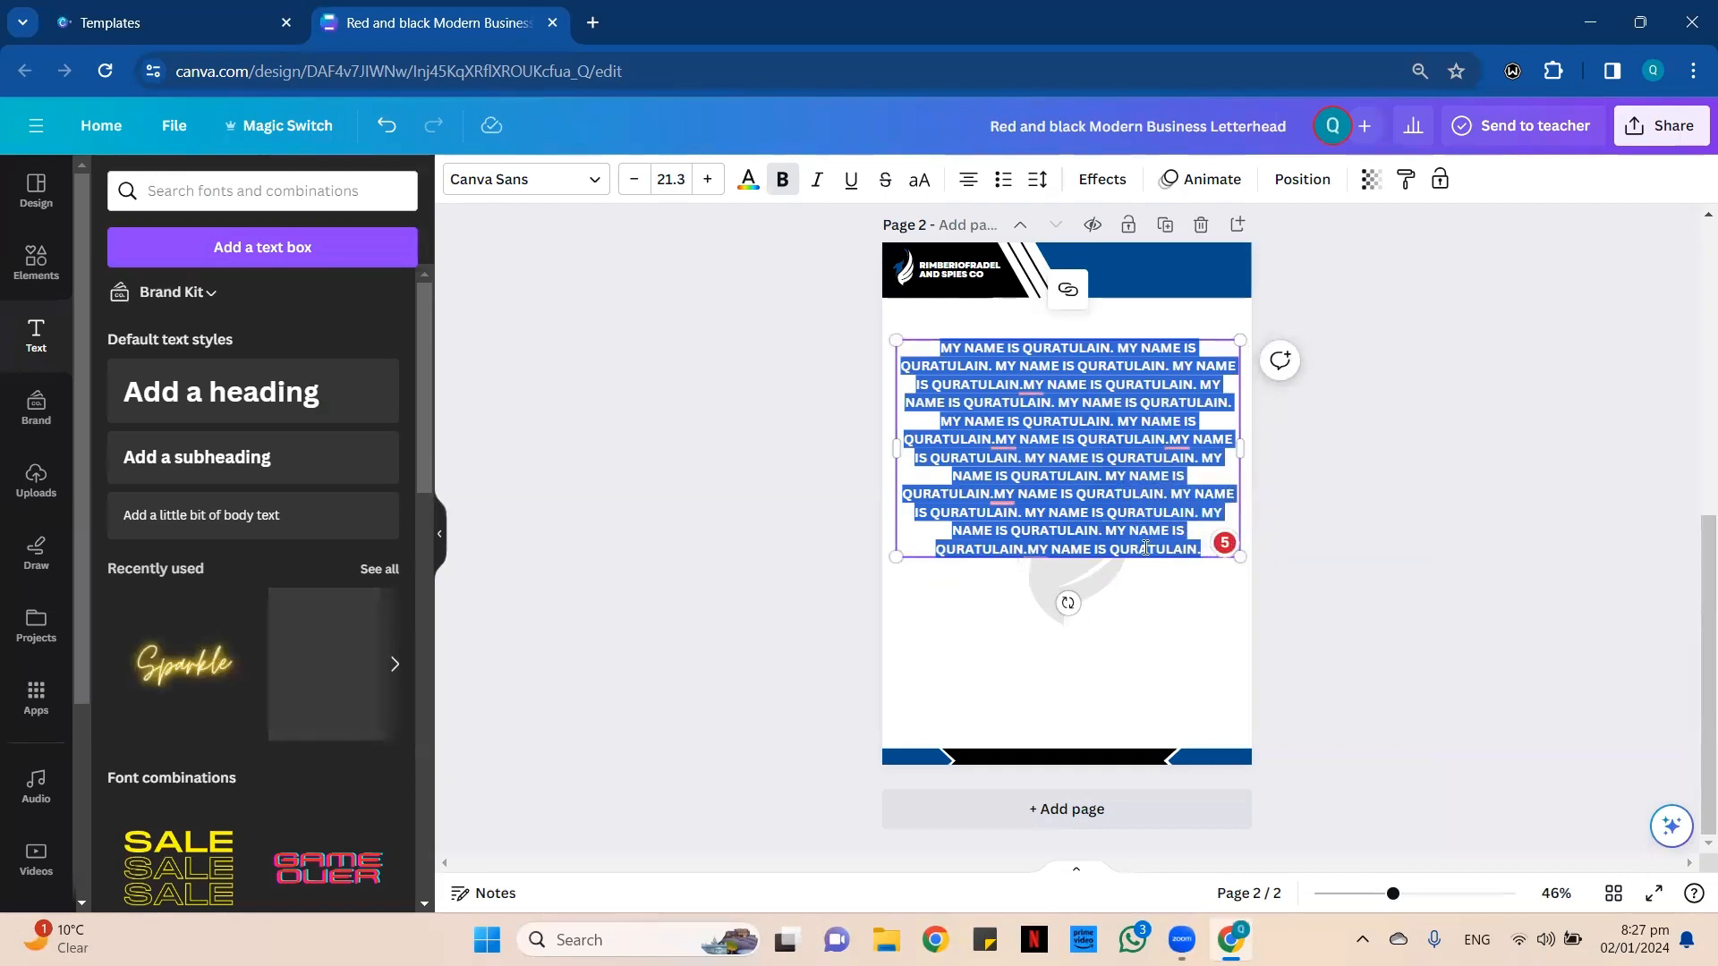
pyautogui.press('ctrl')
pyautogui.press('ctrl')
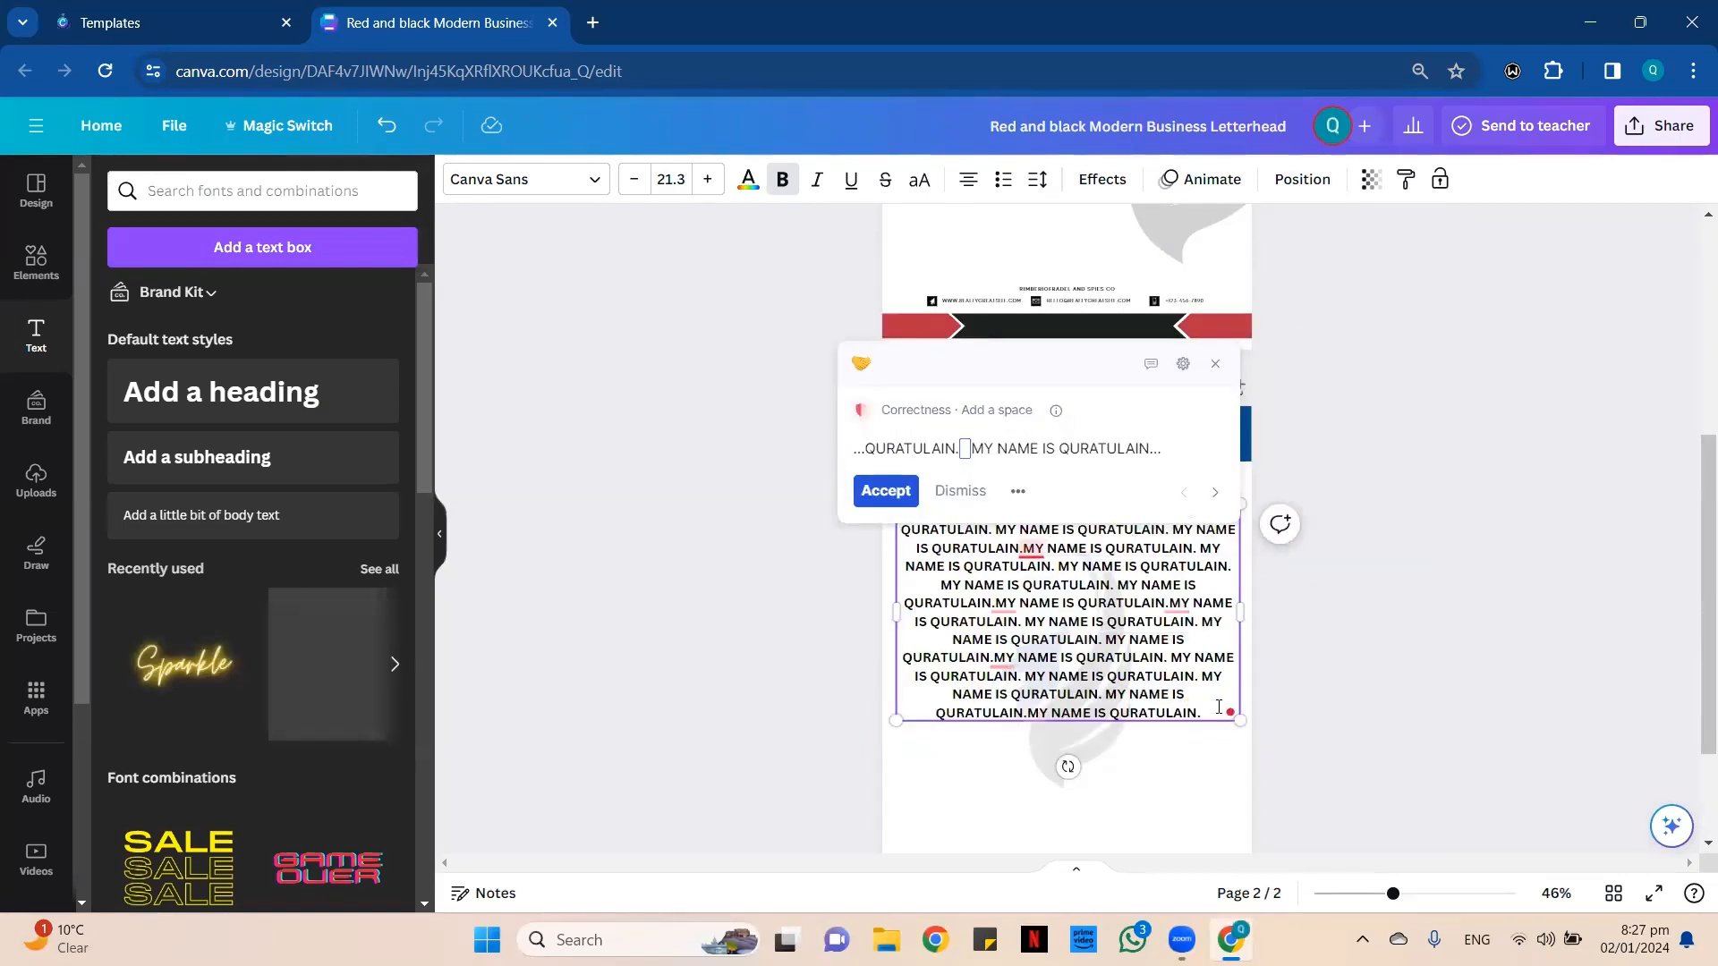
pyautogui.press('Return')
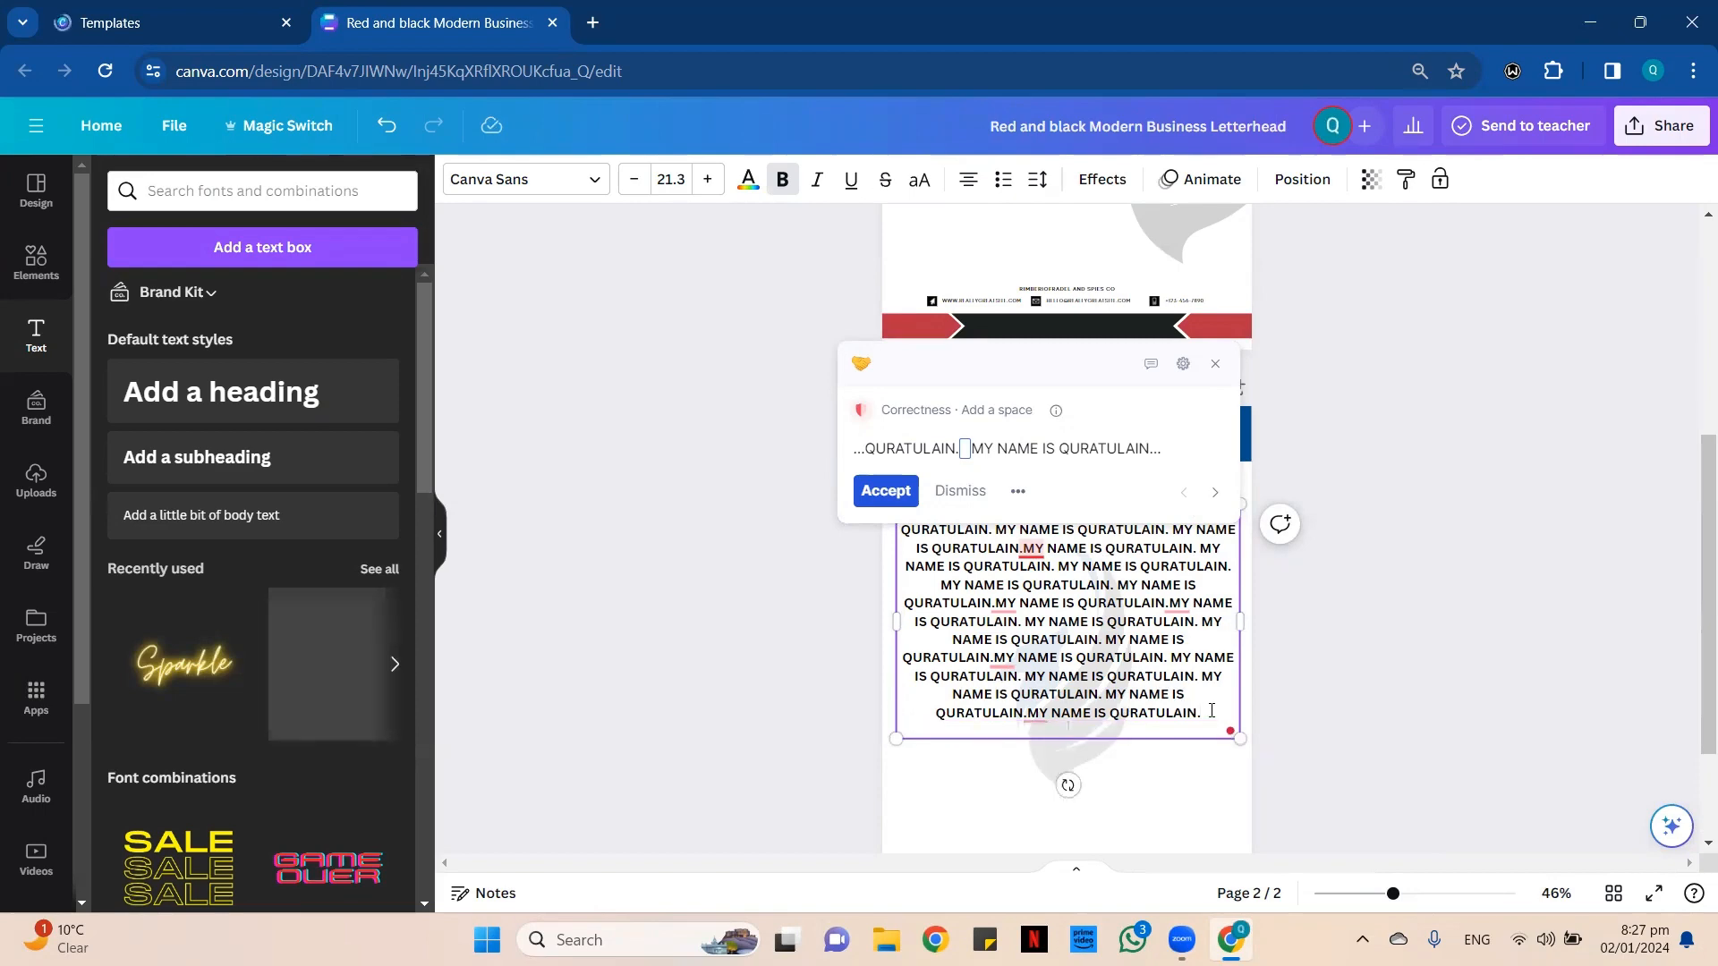
pyautogui.click(1310, 677)
pyautogui.scroll(-2, 1312, 637)
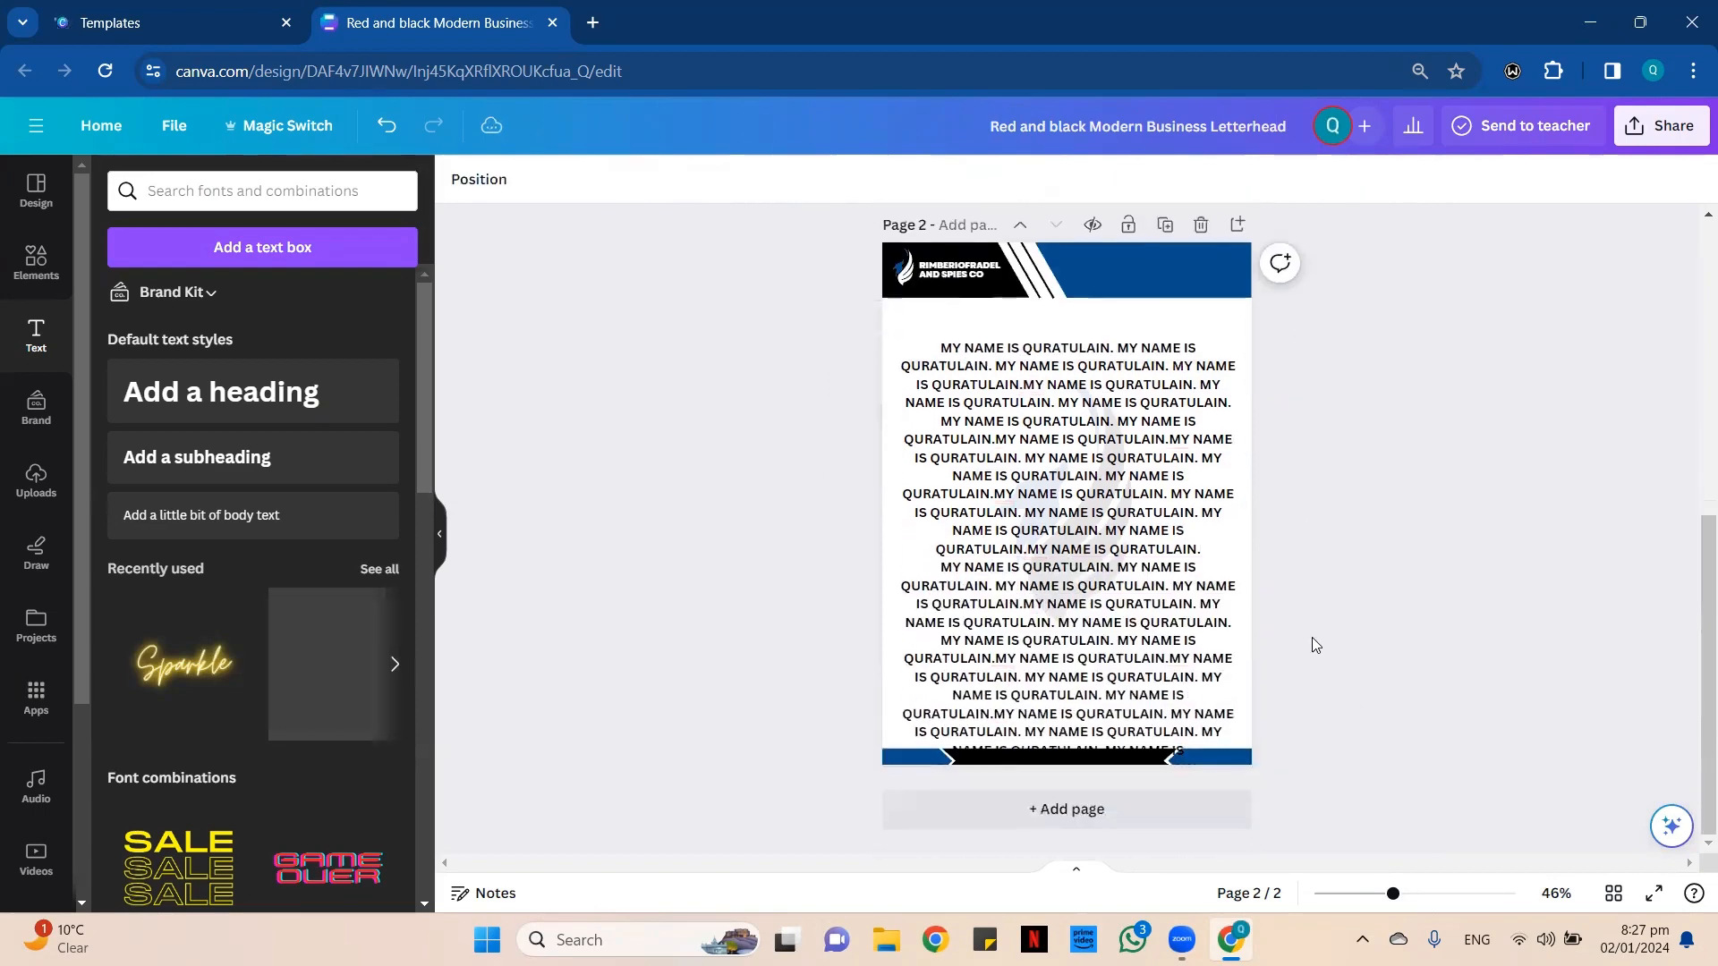
# Move the two-paragraph text box up so it fits between the header and footer of page 2.
pyautogui.click(1186, 711)
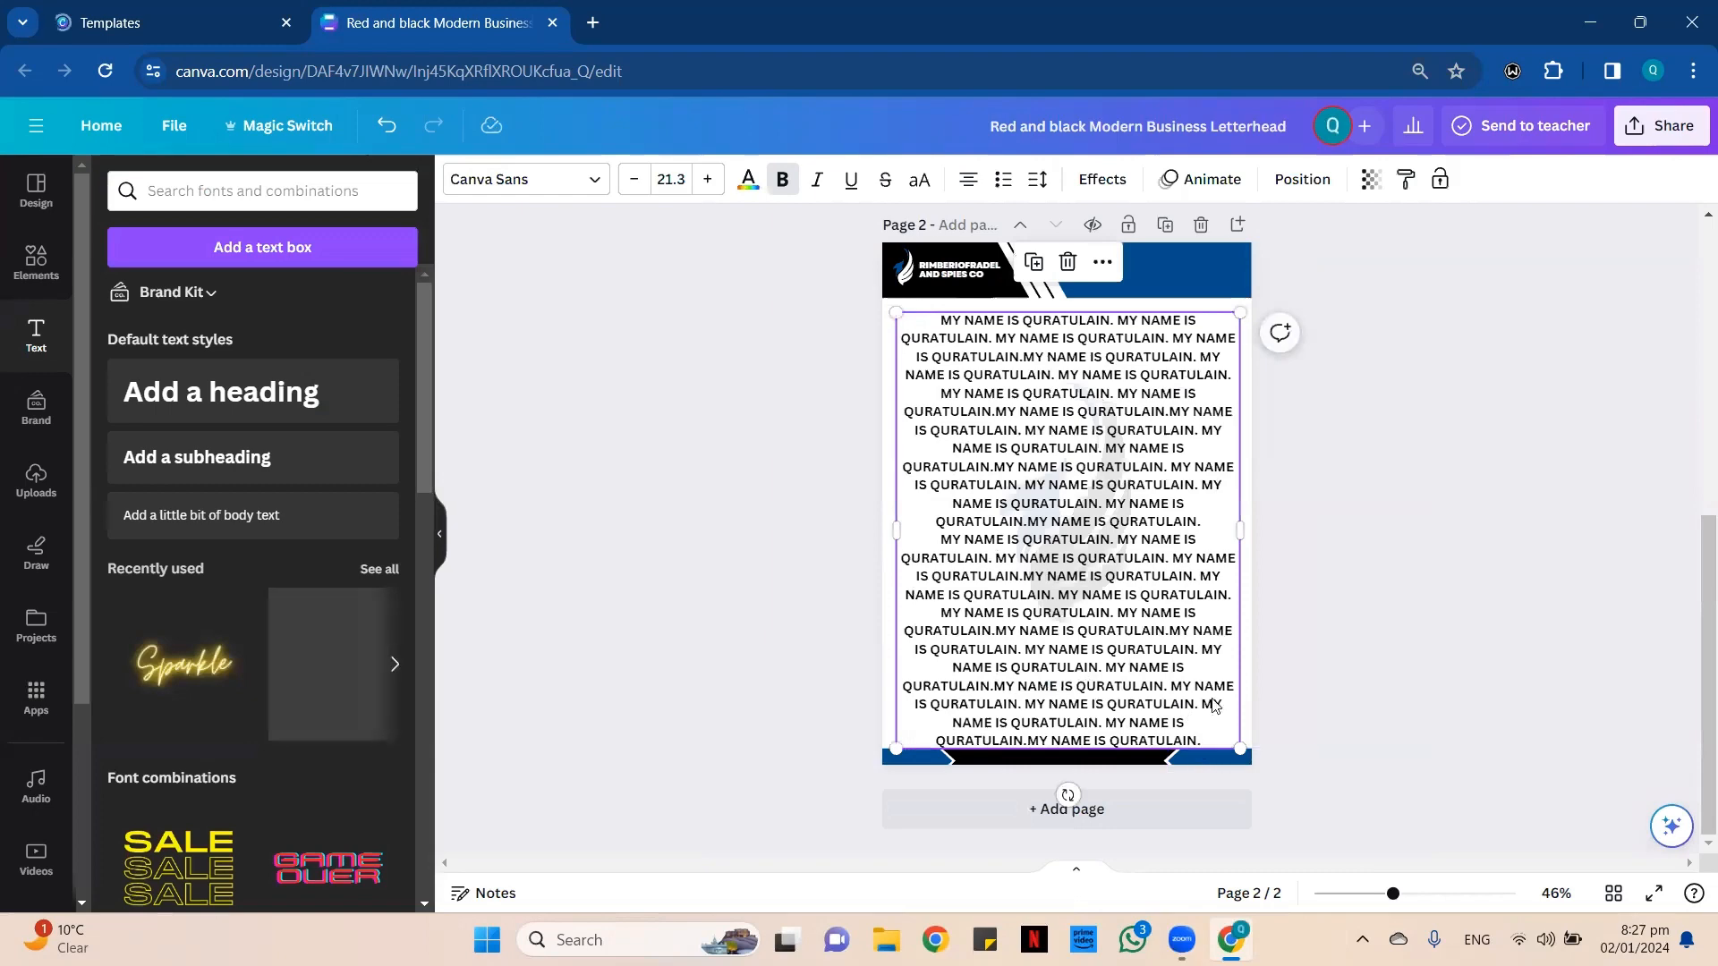
pyautogui.click(1351, 595)
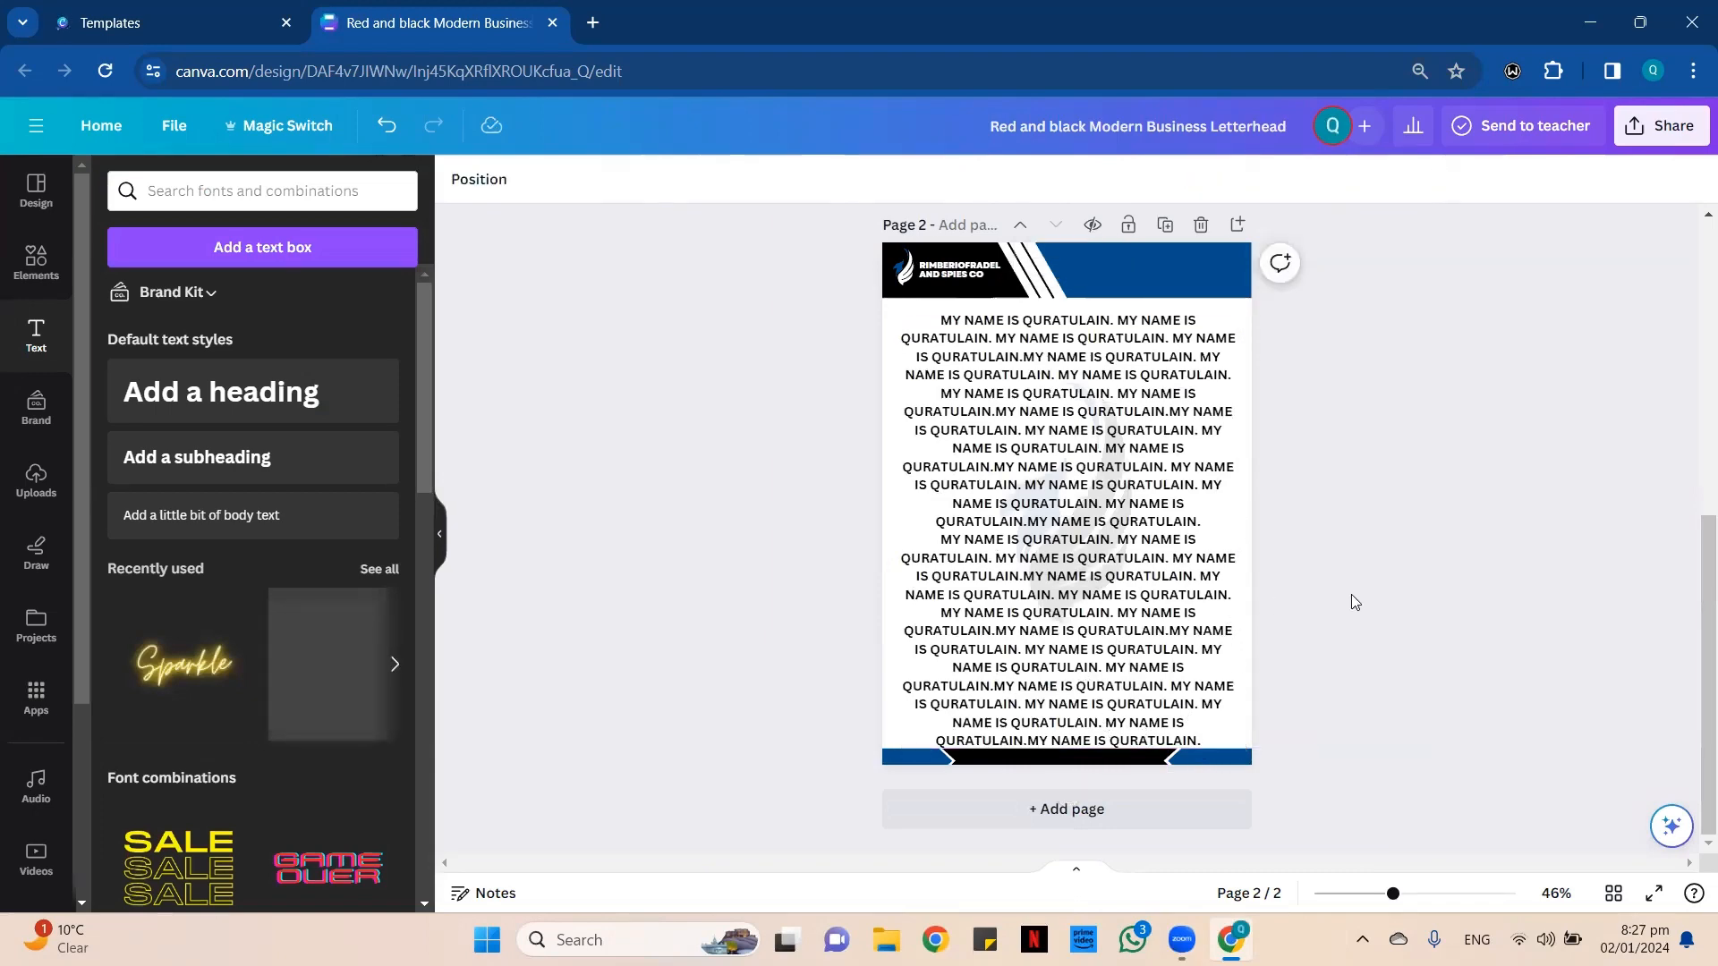
pyautogui.moveTo(1111, 549); pyautogui.dragTo(1111, 542)
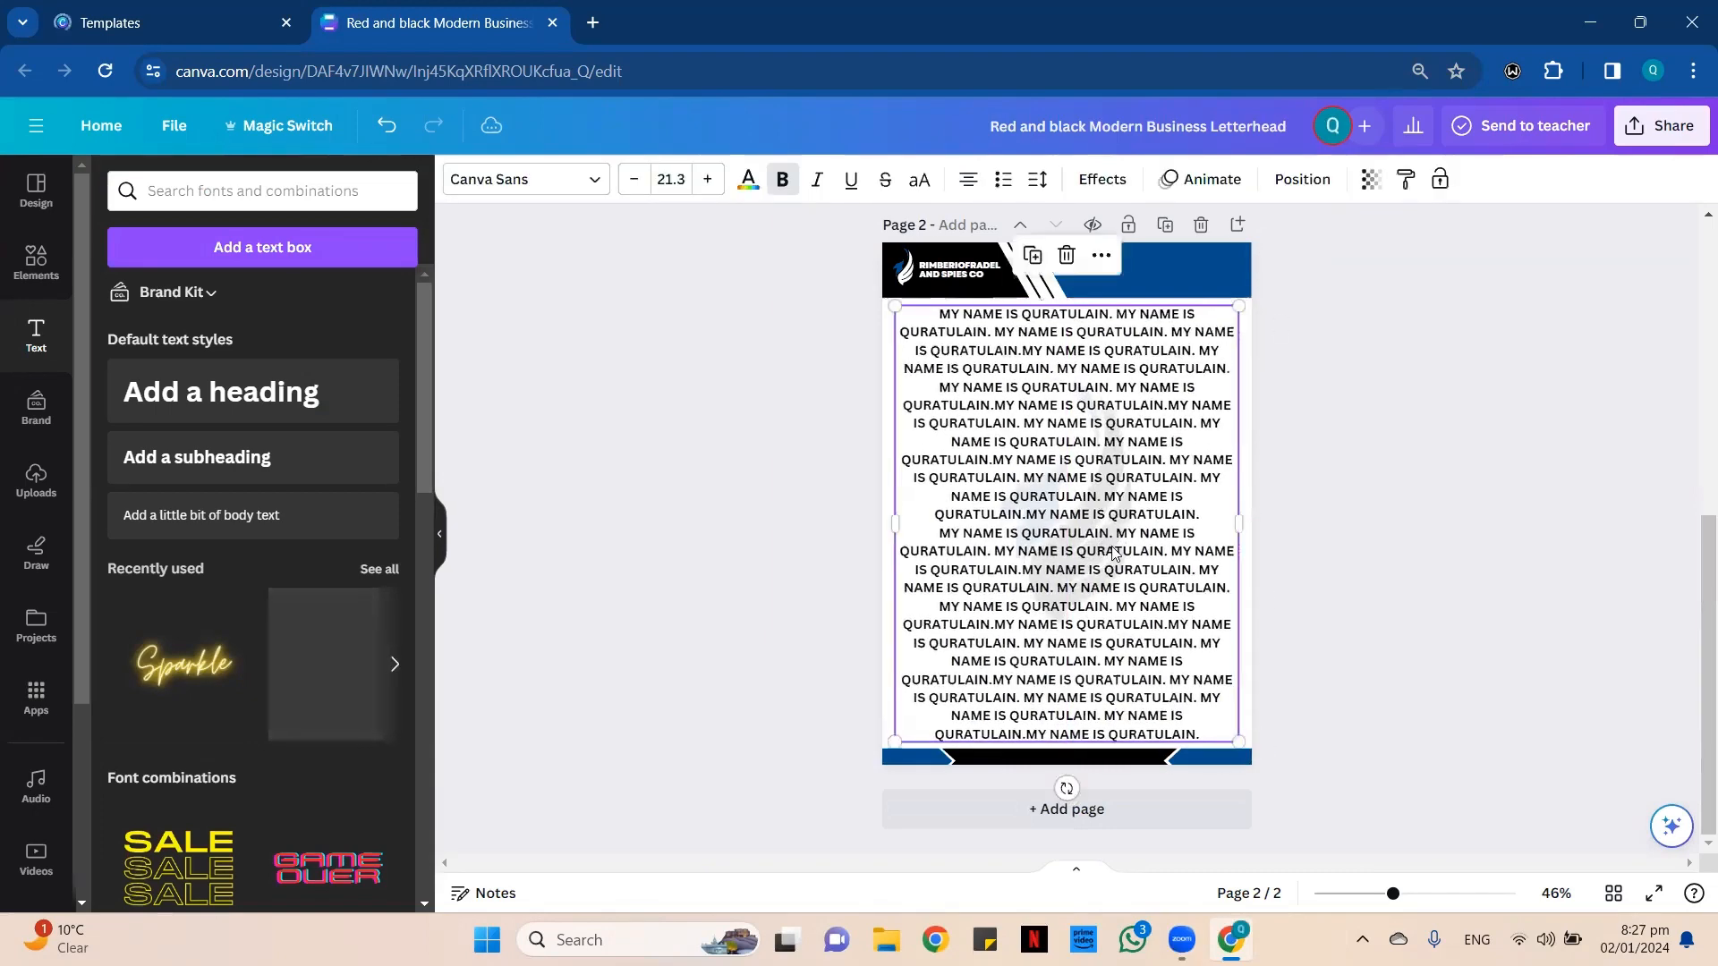
pyautogui.click(1360, 547)
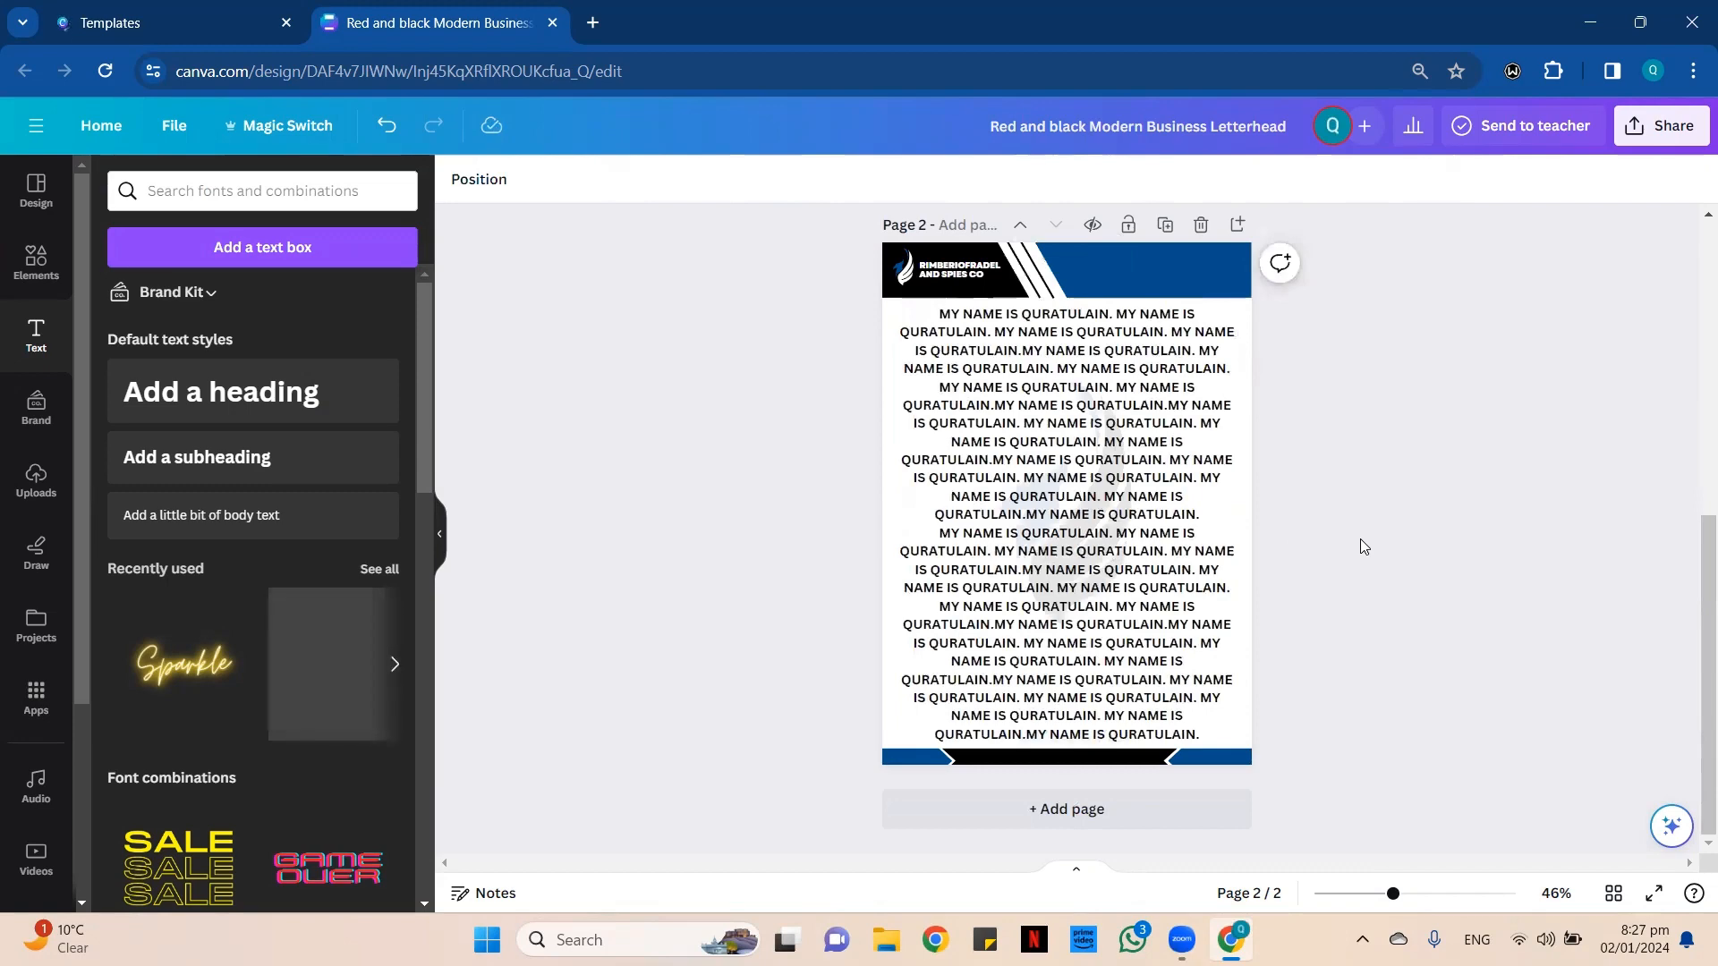
# Reduce the sample text's font size to 20.3 and center the text box between the header and footer.
pyautogui.click(1177, 459)
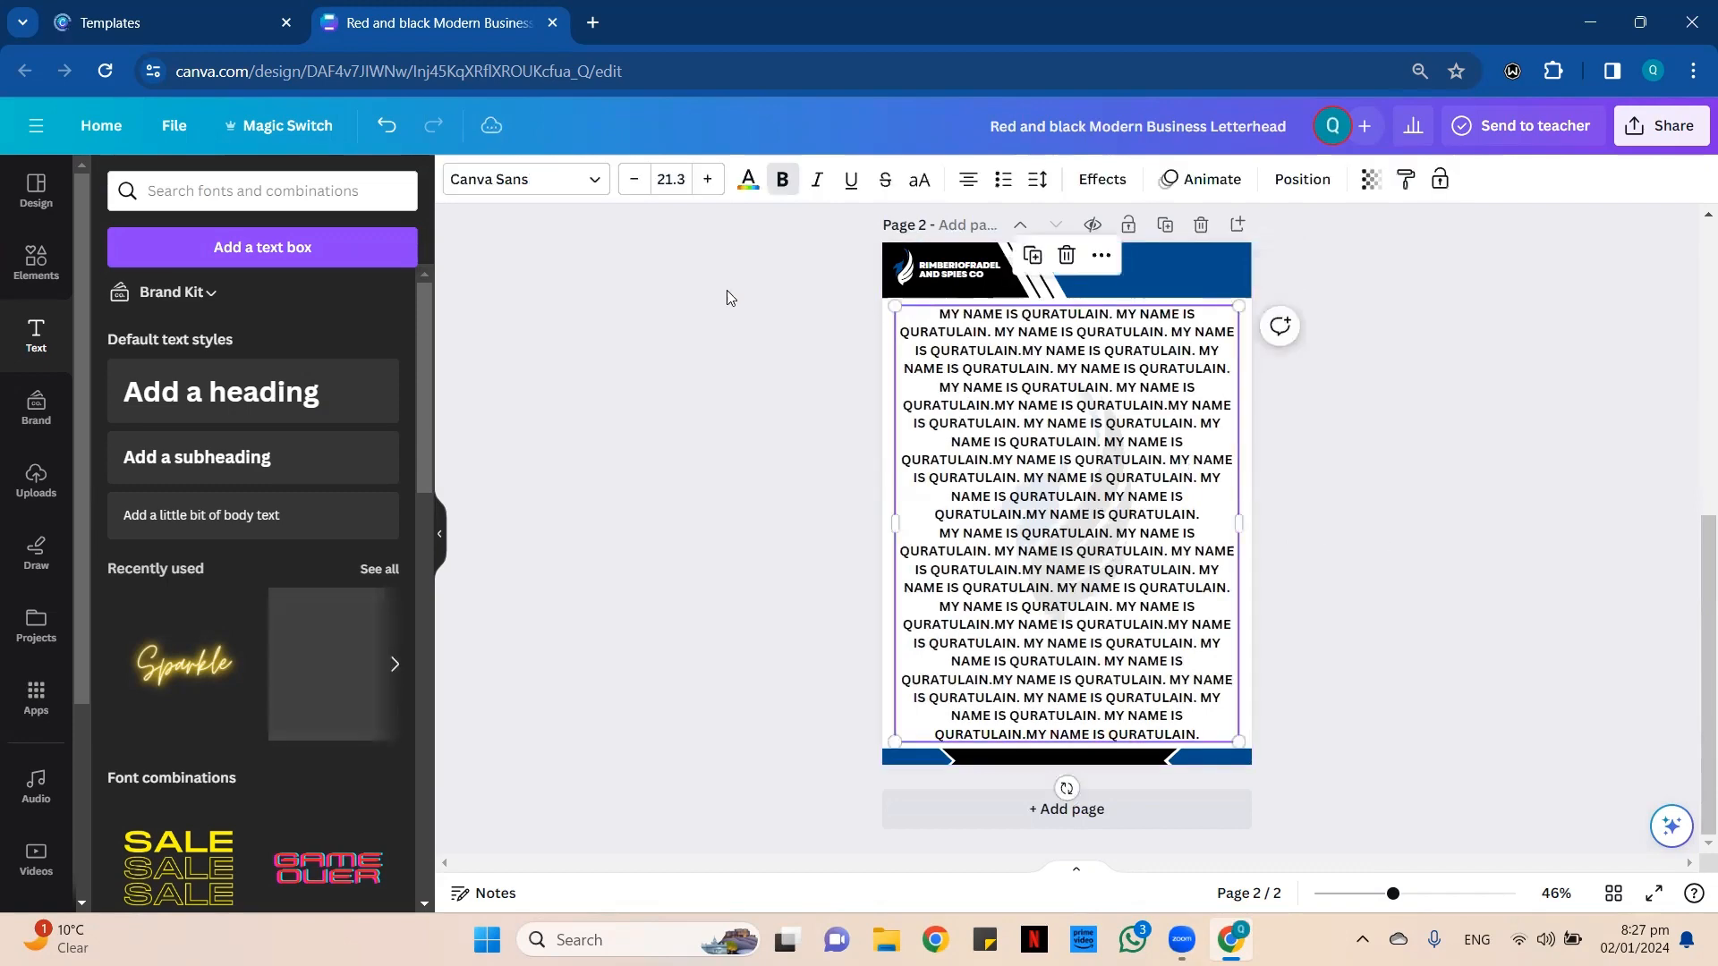
pyautogui.click(634, 179)
pyautogui.moveTo(1043, 452); pyautogui.dragTo(1037, 461)
pyautogui.click(805, 472)
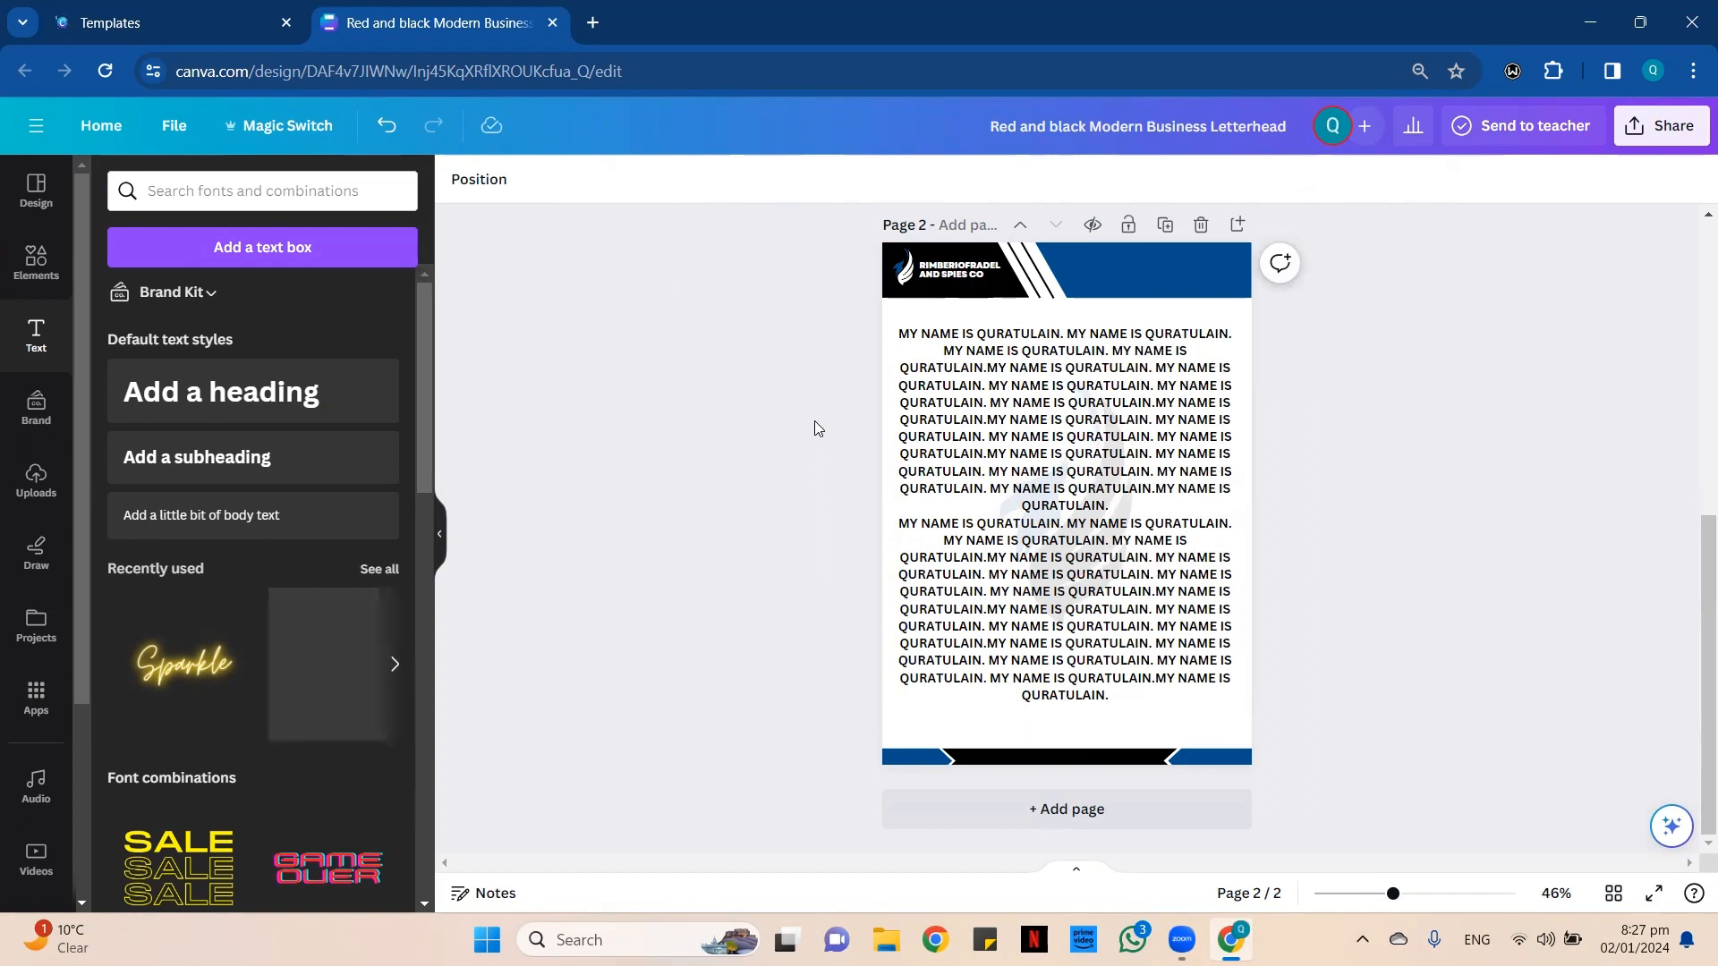
# Delete the sample text box from page 2 and set the watermark logo's transparency to 9.
pyautogui.click(1088, 469)
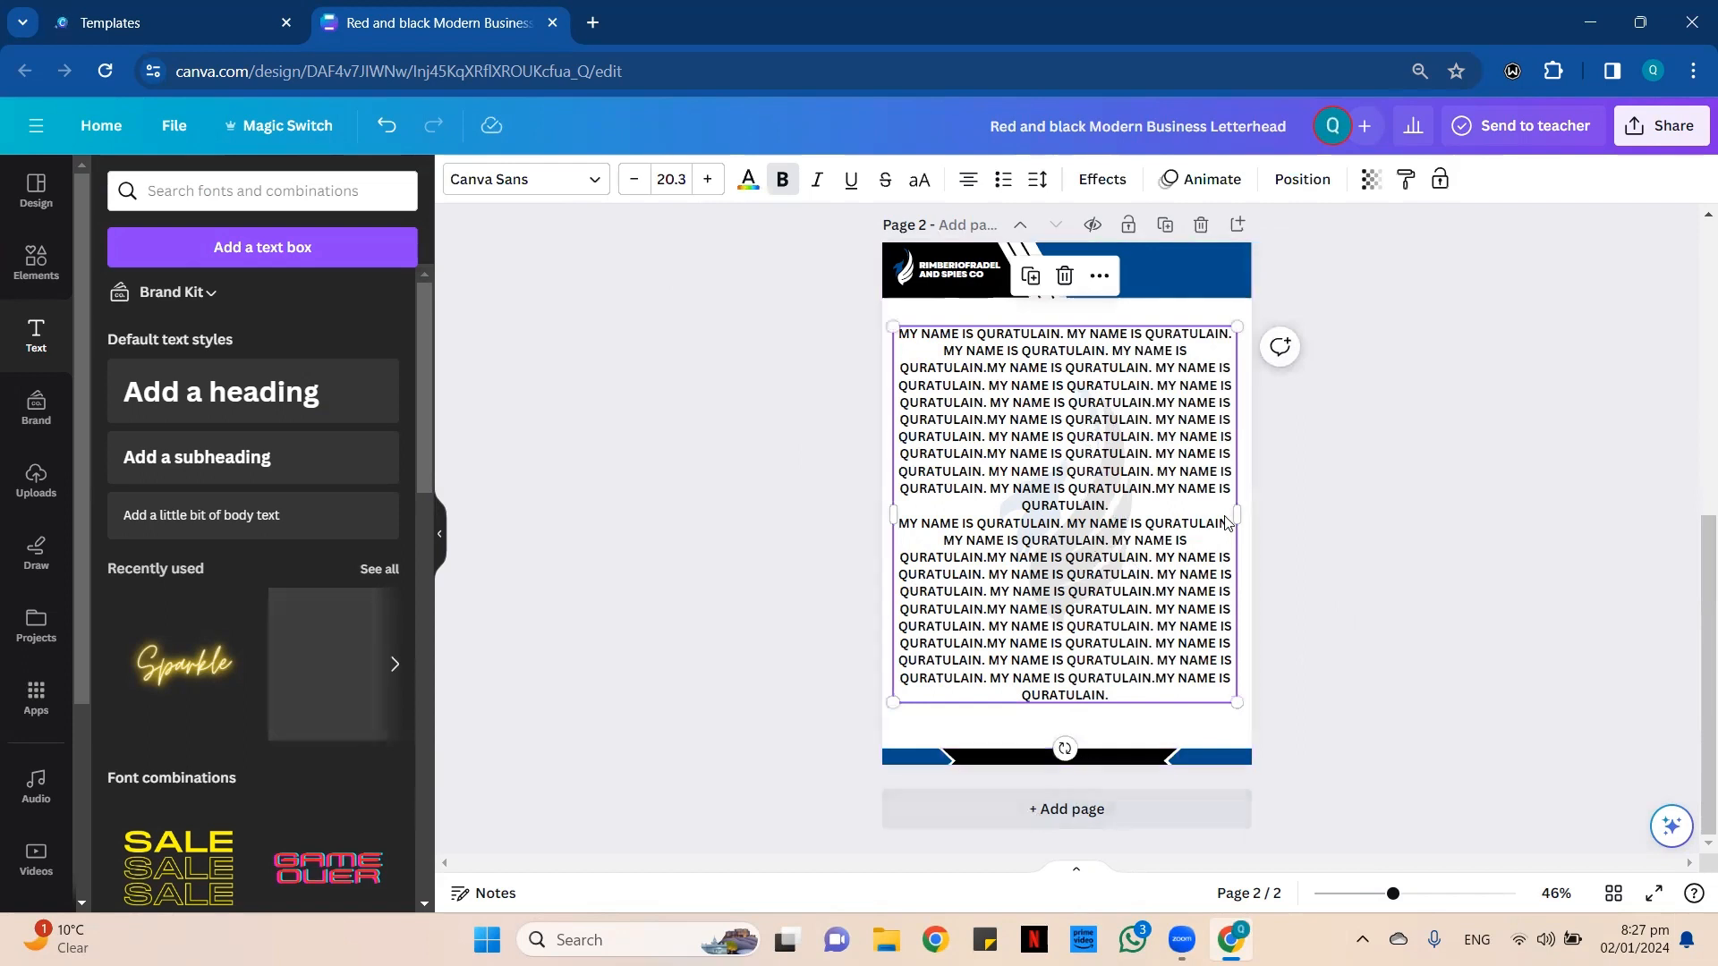
pyautogui.click(1064, 277)
pyautogui.click(1060, 554)
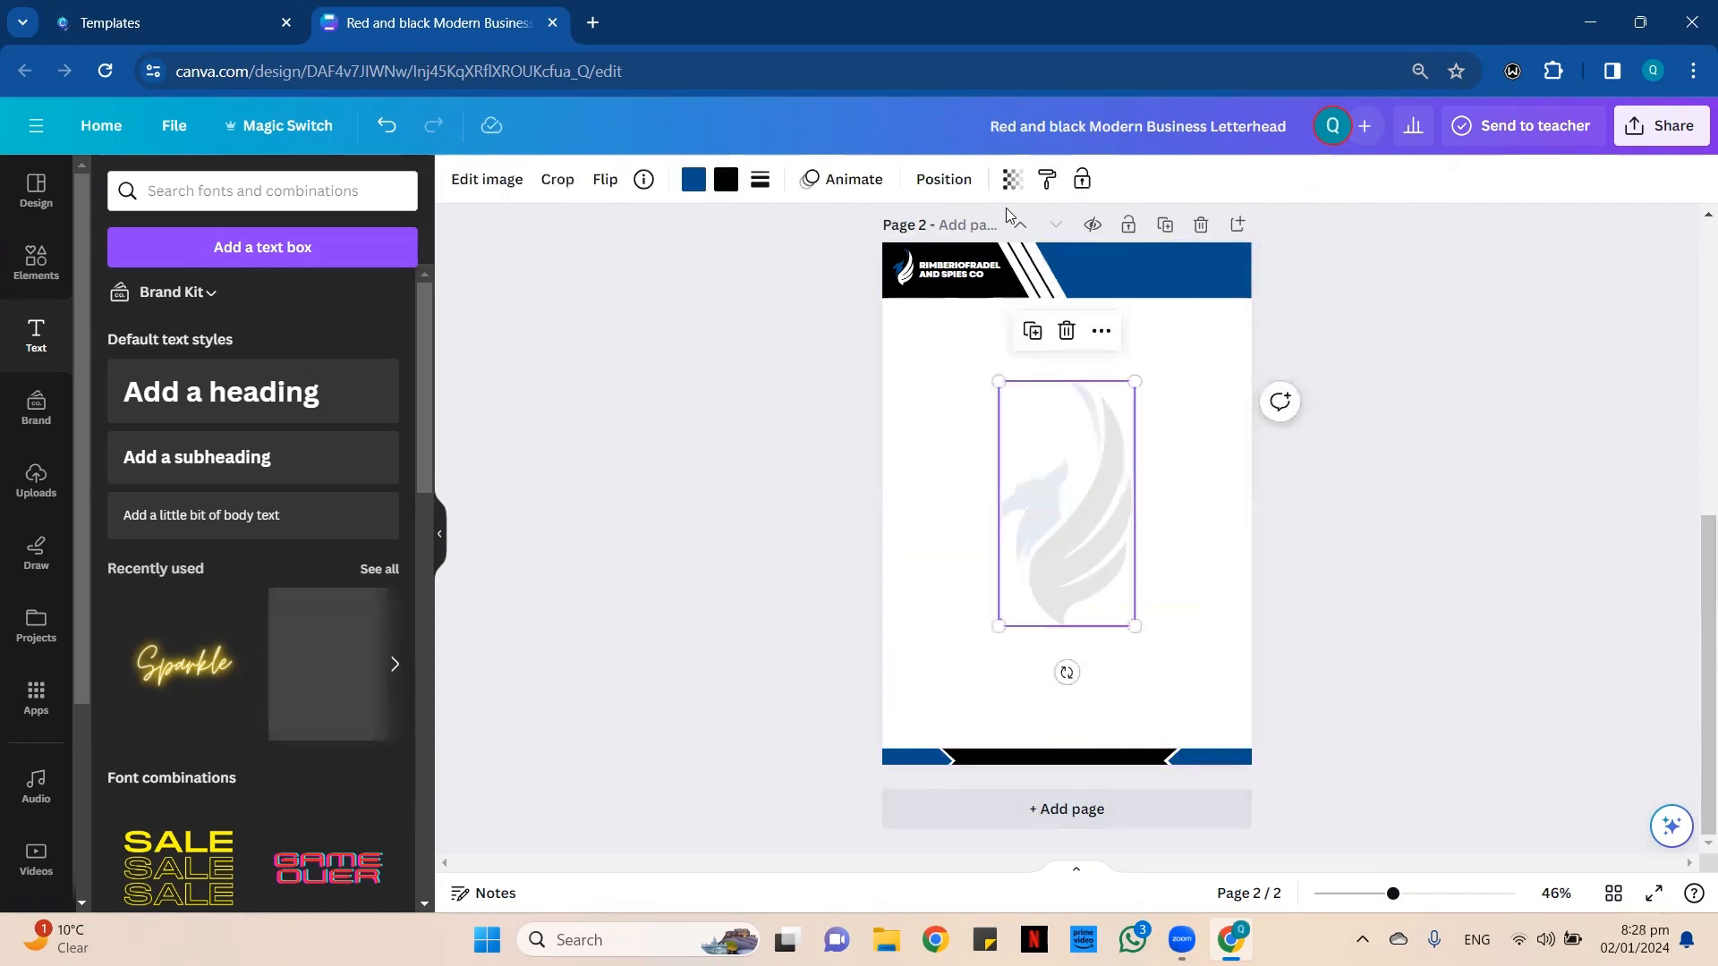
pyautogui.click(1012, 183)
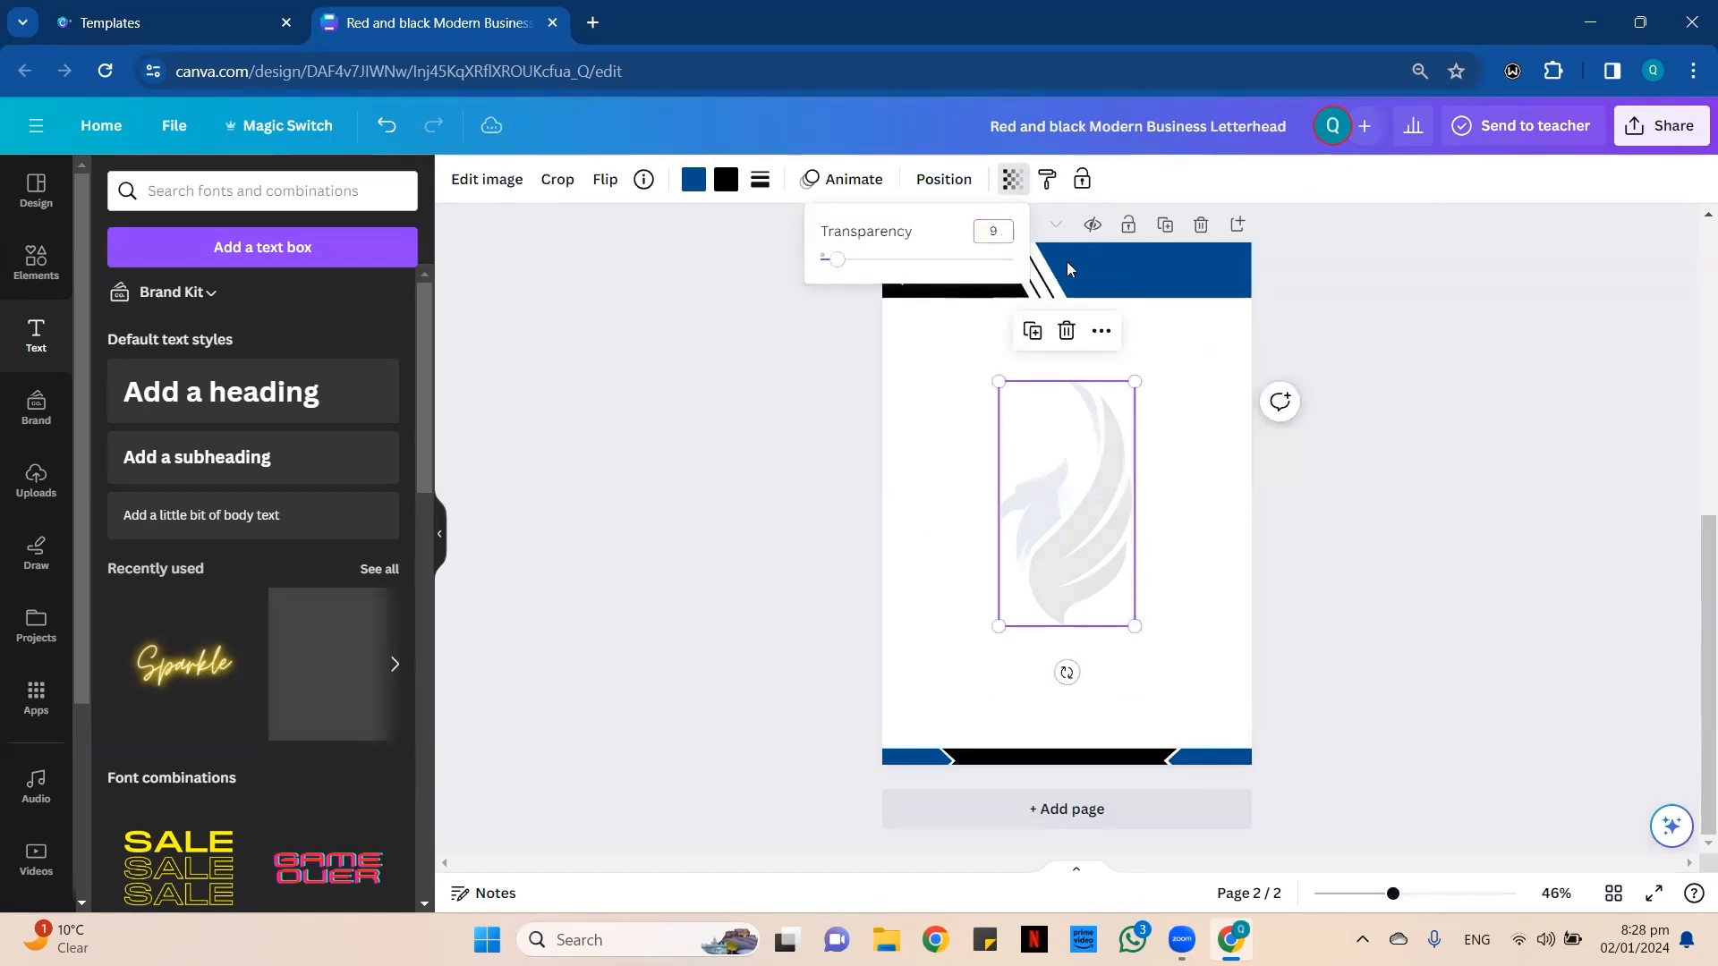
# Review the finished page 2 letterhead up close, from header to footer, and compare it with the template's contact details on page 1.
pyautogui.click(953, 537)
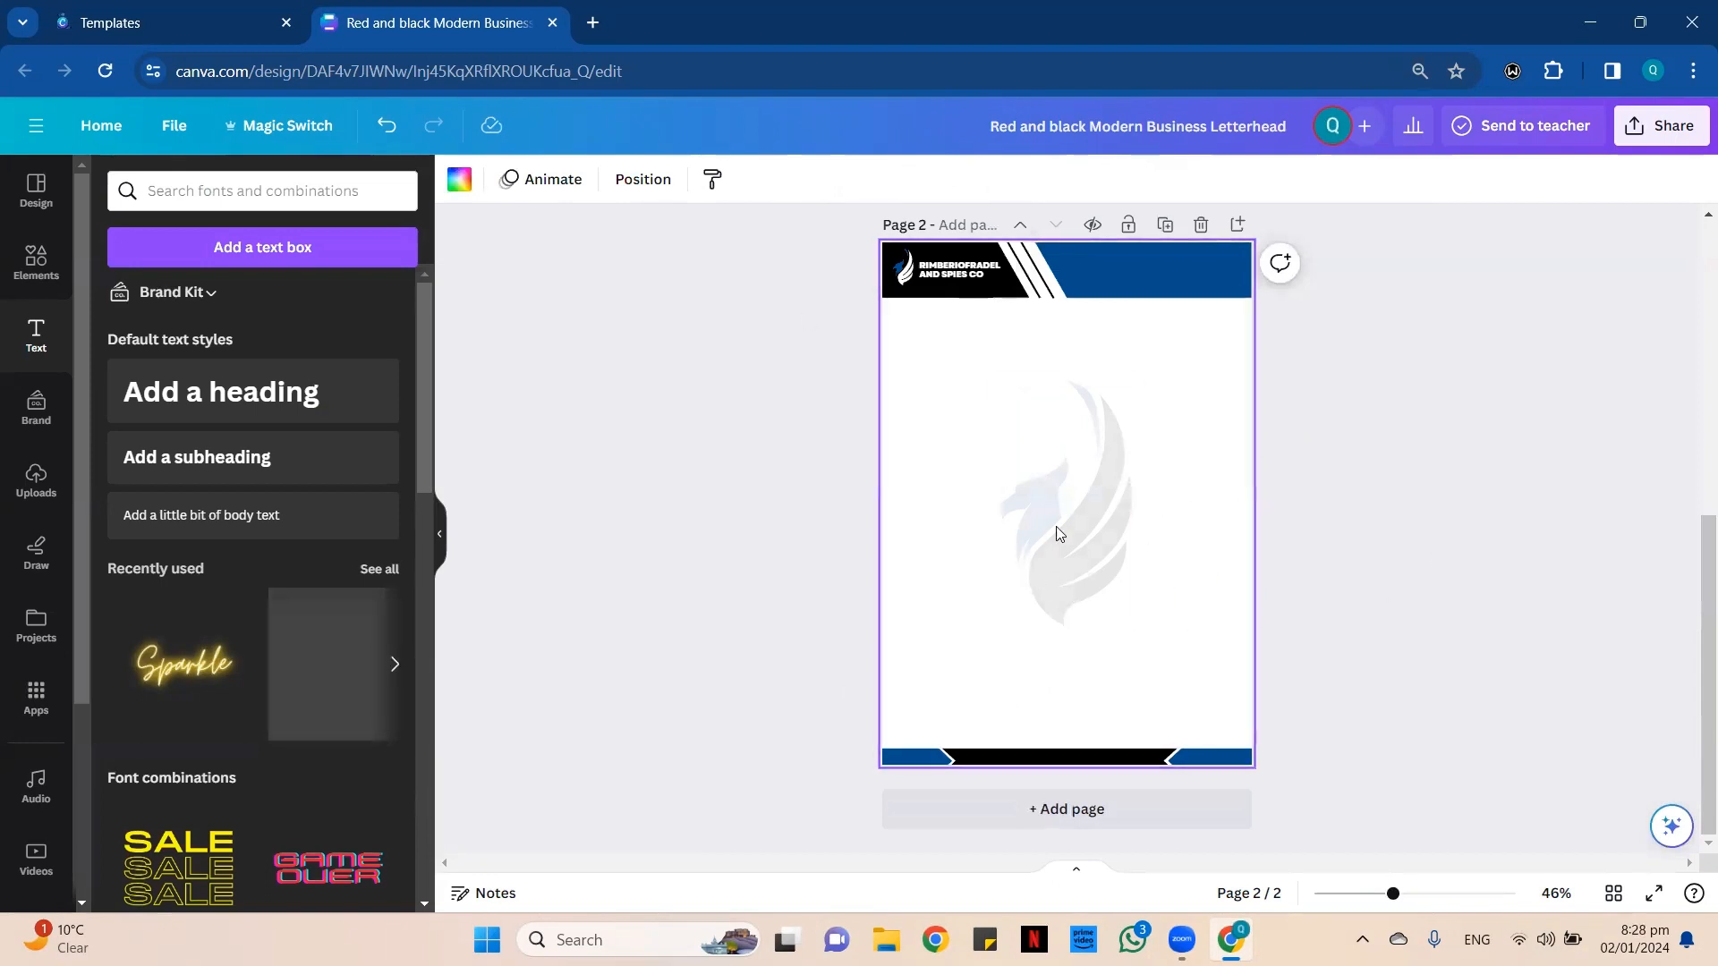
pyautogui.scroll(3, 1043, 502)
pyautogui.scroll(-3, 1239, 671)
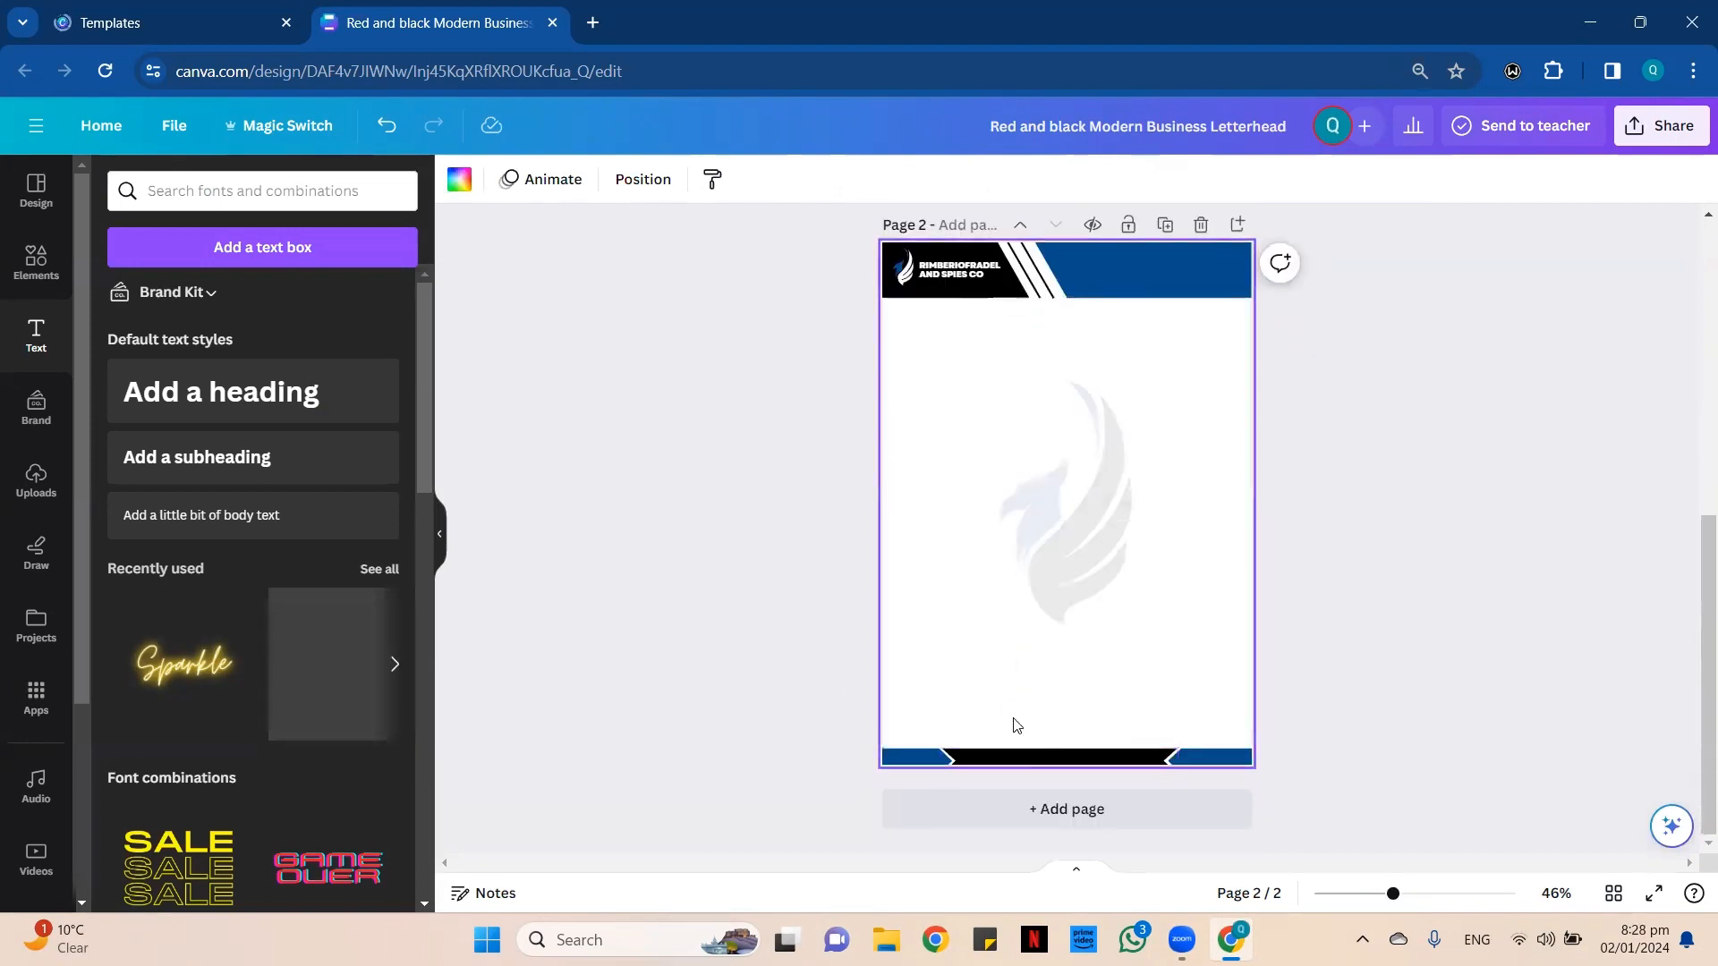
pyautogui.scroll(3, 1282, 611)
pyautogui.click(1435, 893)
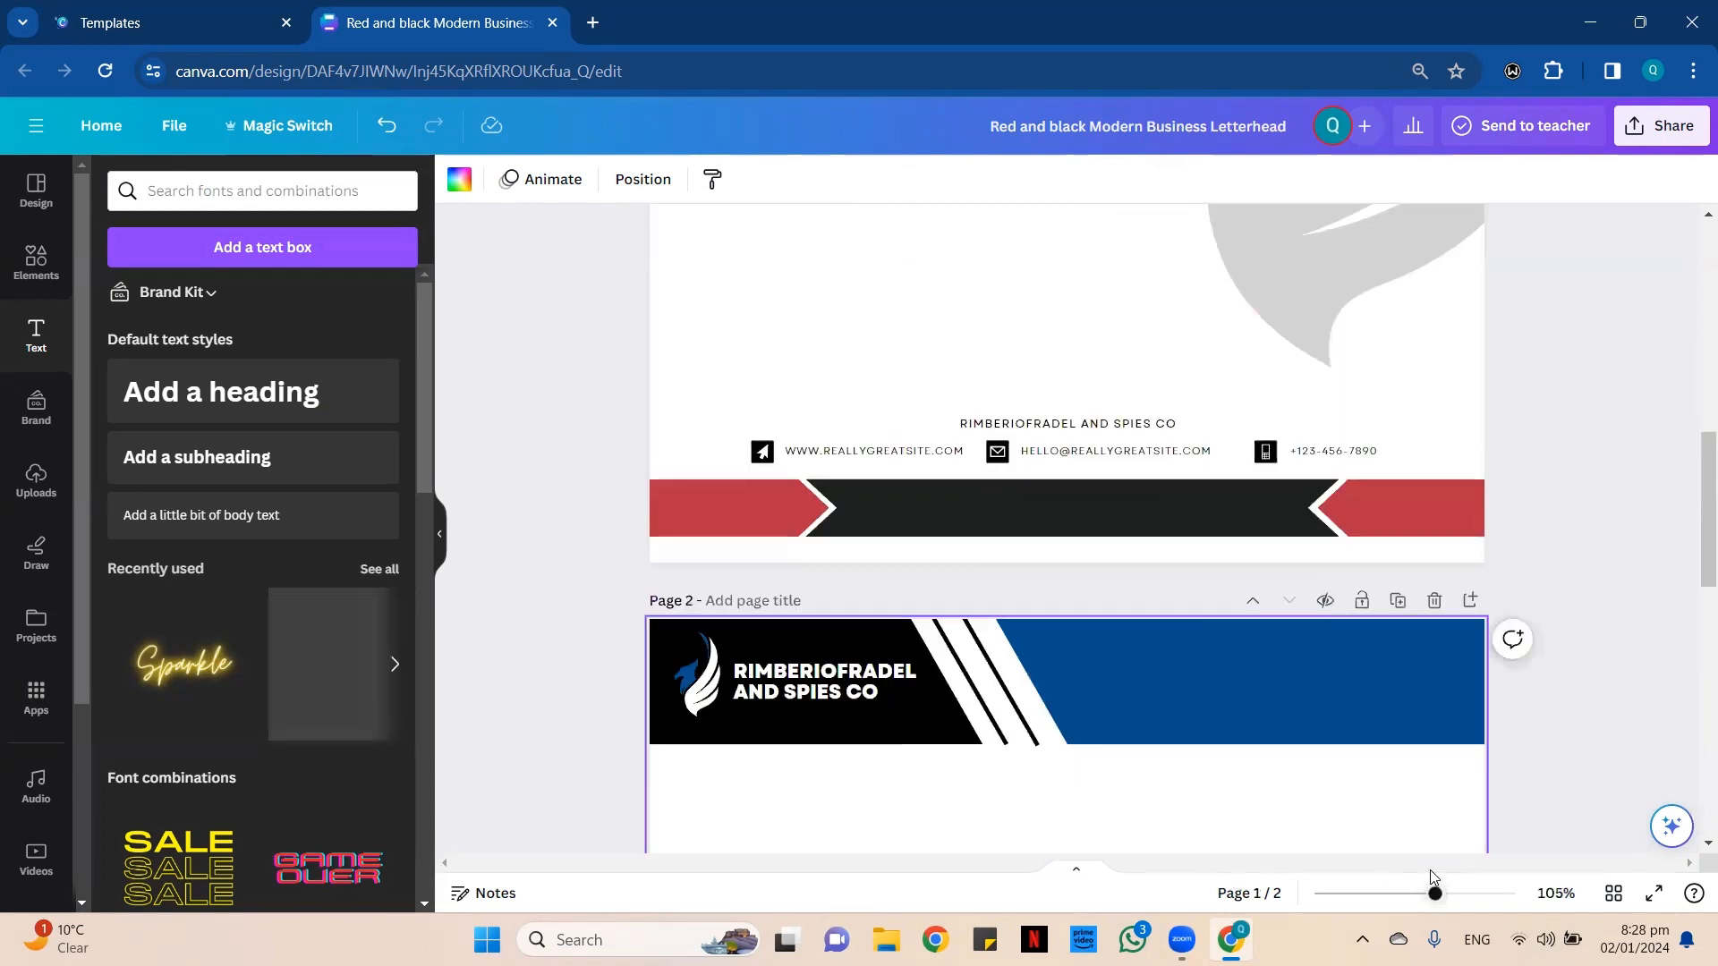
pyautogui.scroll(-4, 1077, 621)
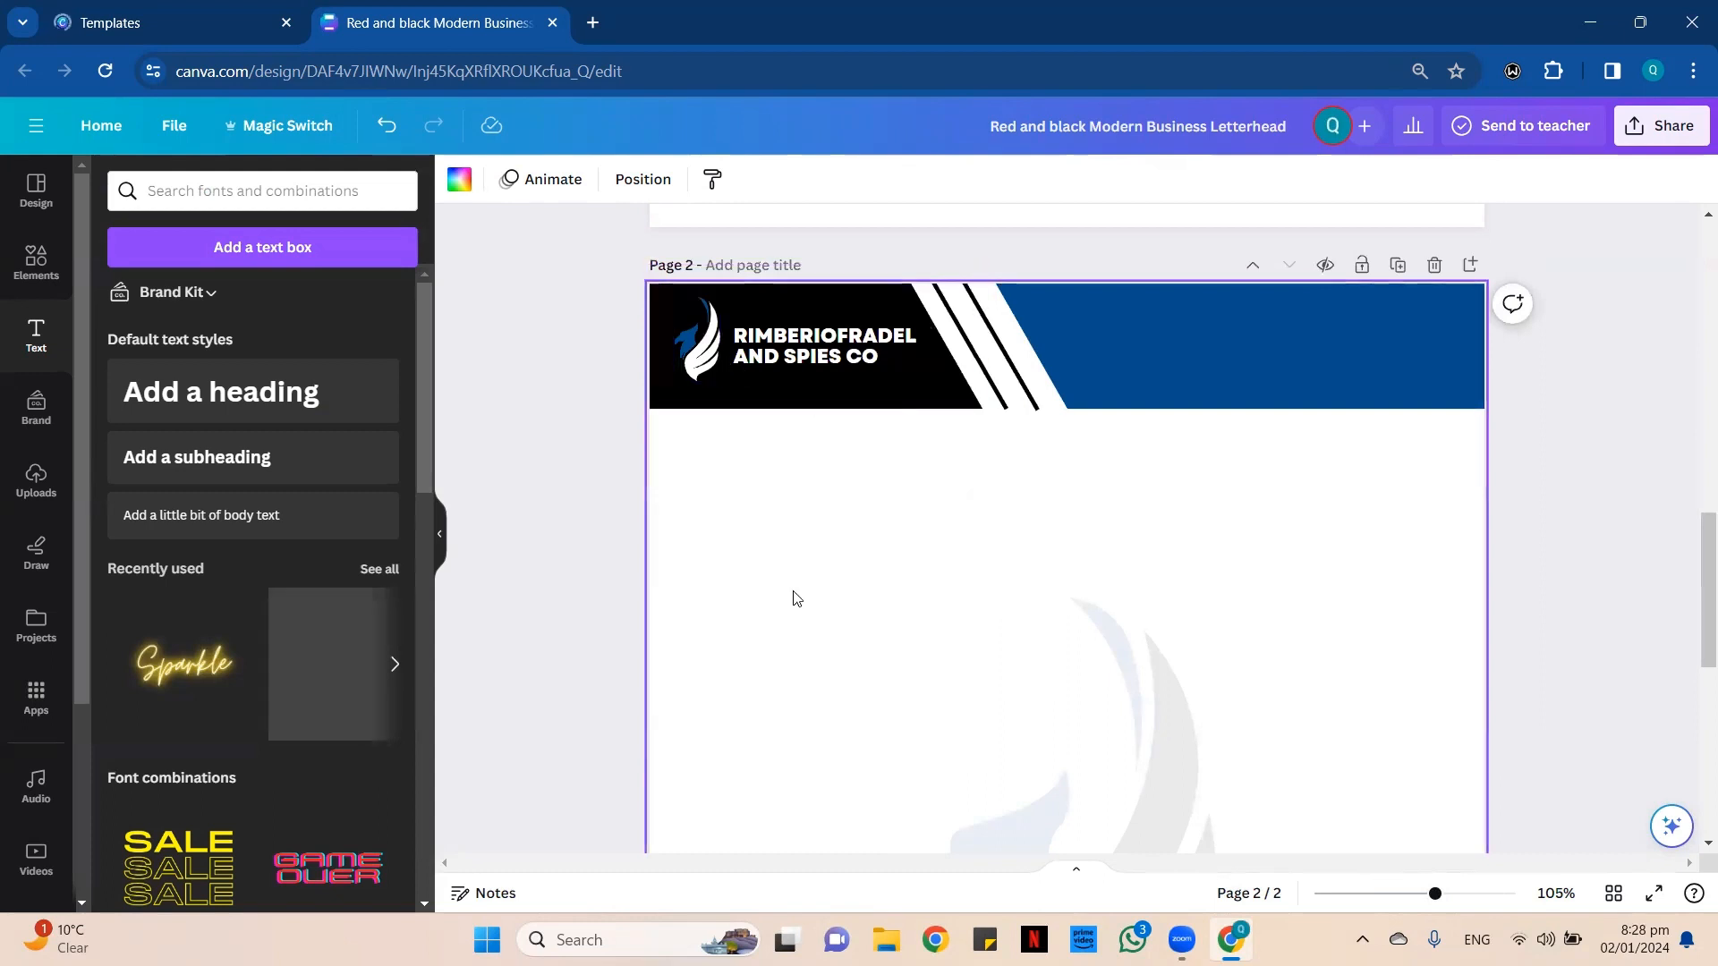
pyautogui.scroll(-1, 796, 598)
pyautogui.scroll(-4, 809, 591)
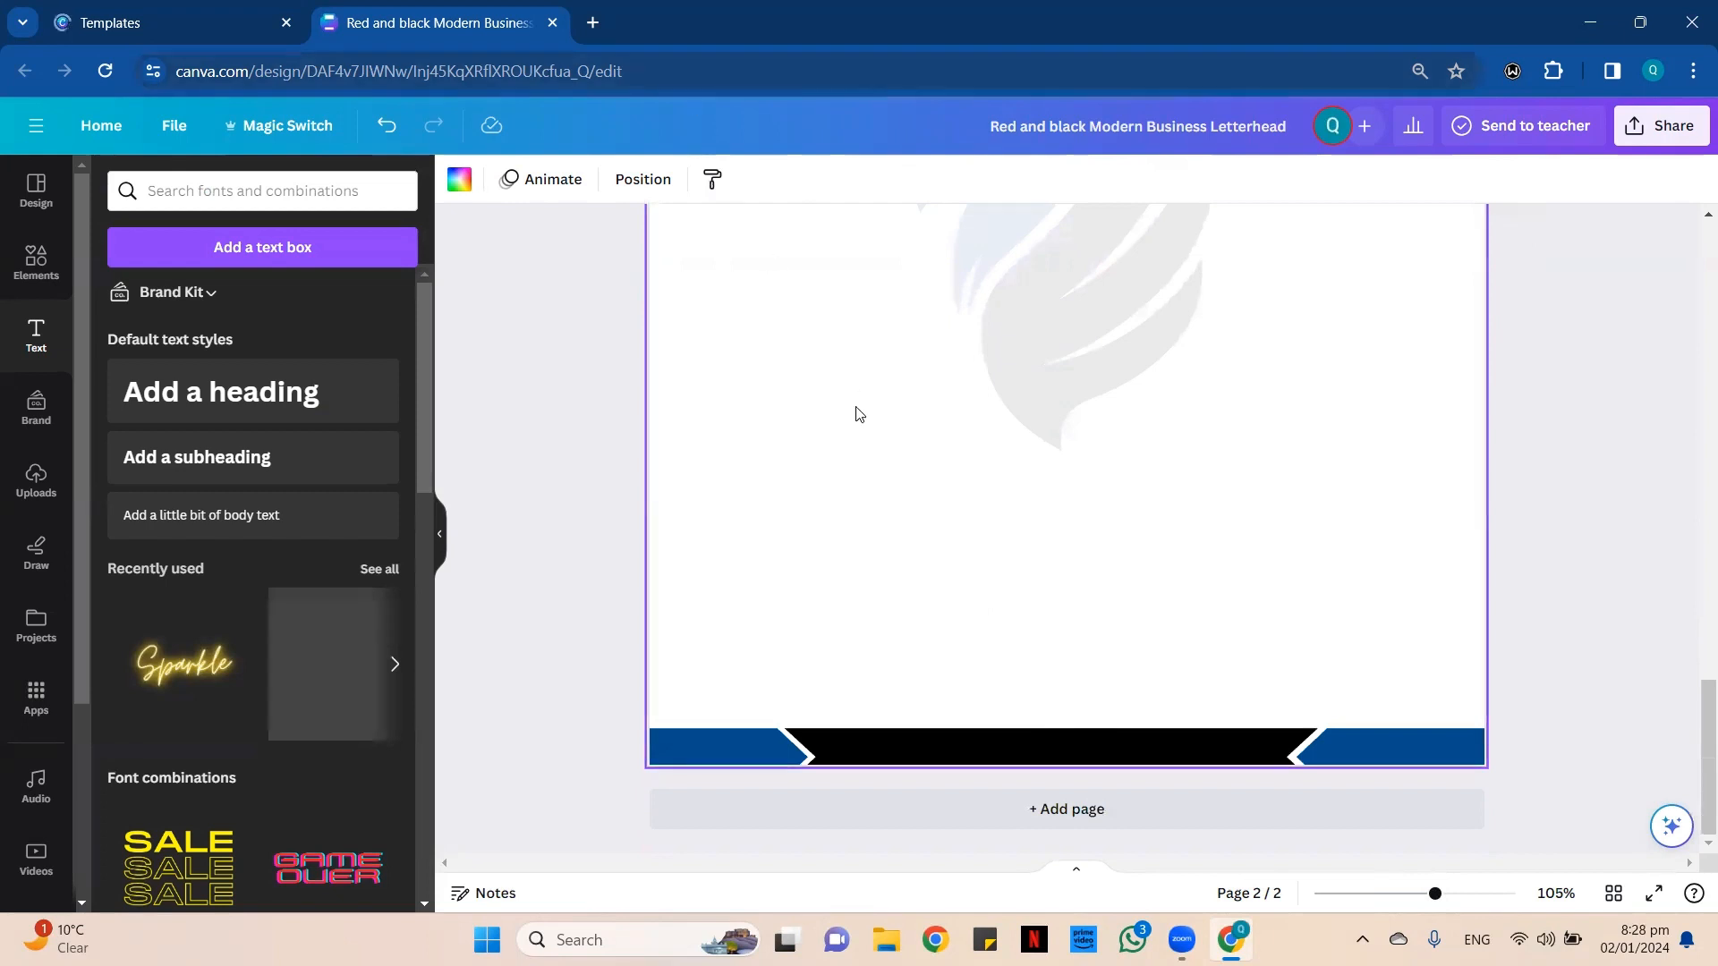
pyautogui.scroll(10, 863, 452)
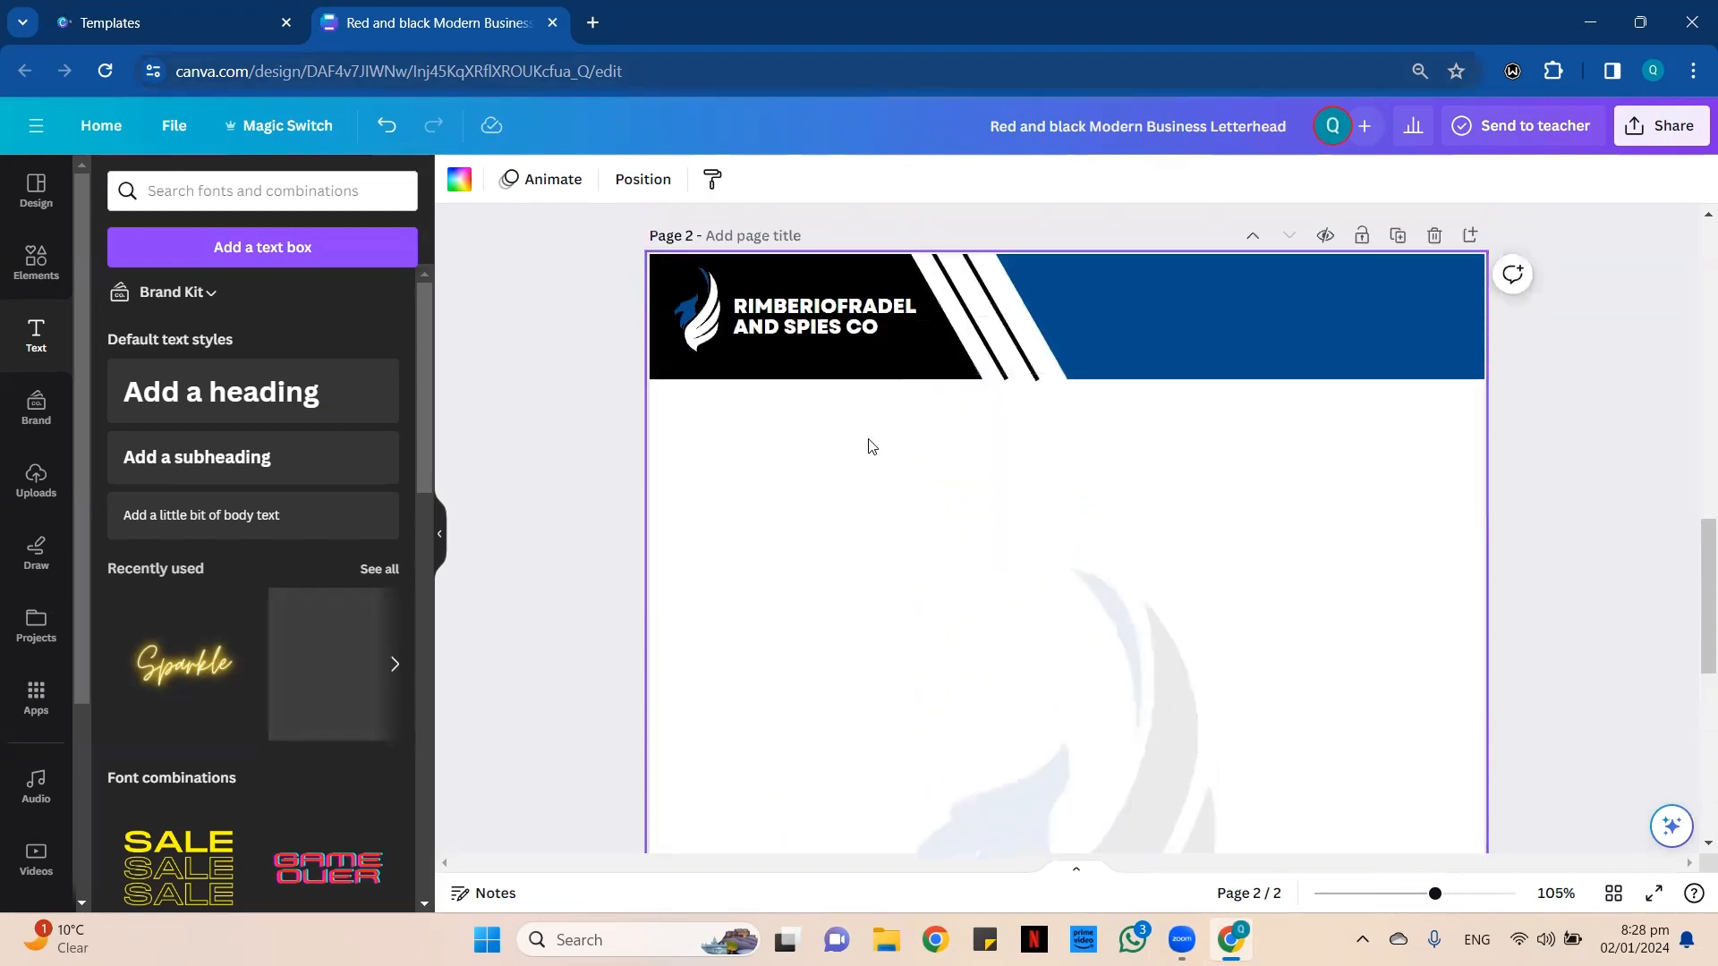
pyautogui.scroll(1, 873, 447)
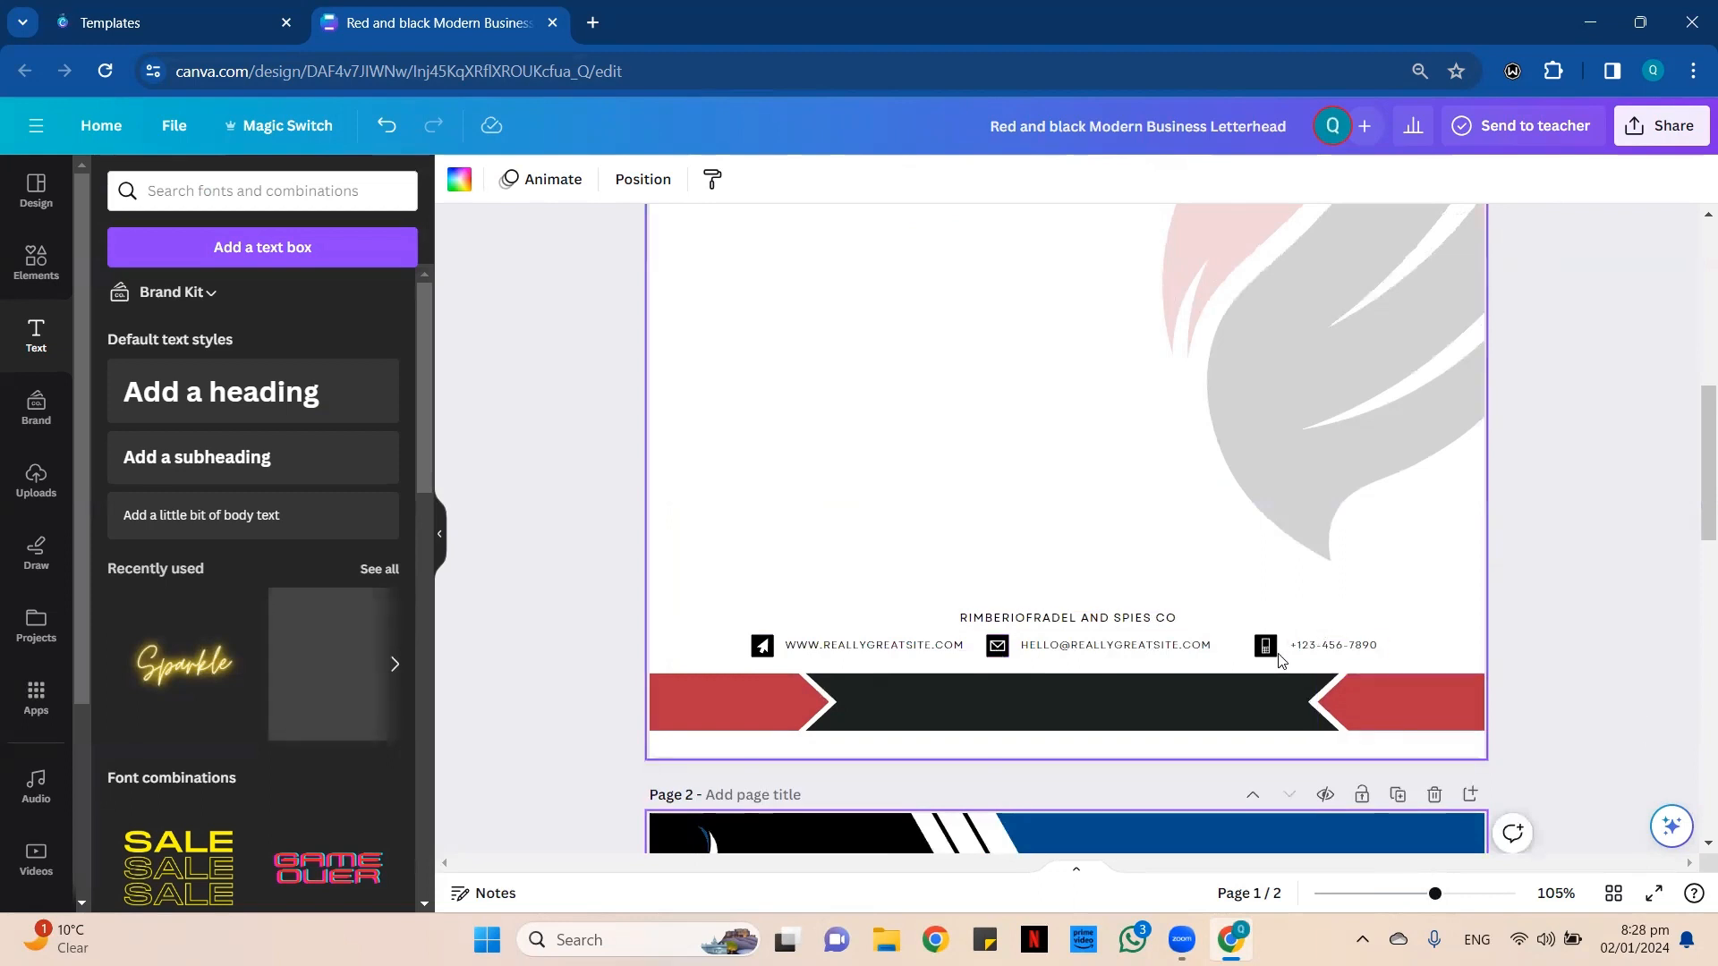
pyautogui.scroll(-4, 1029, 626)
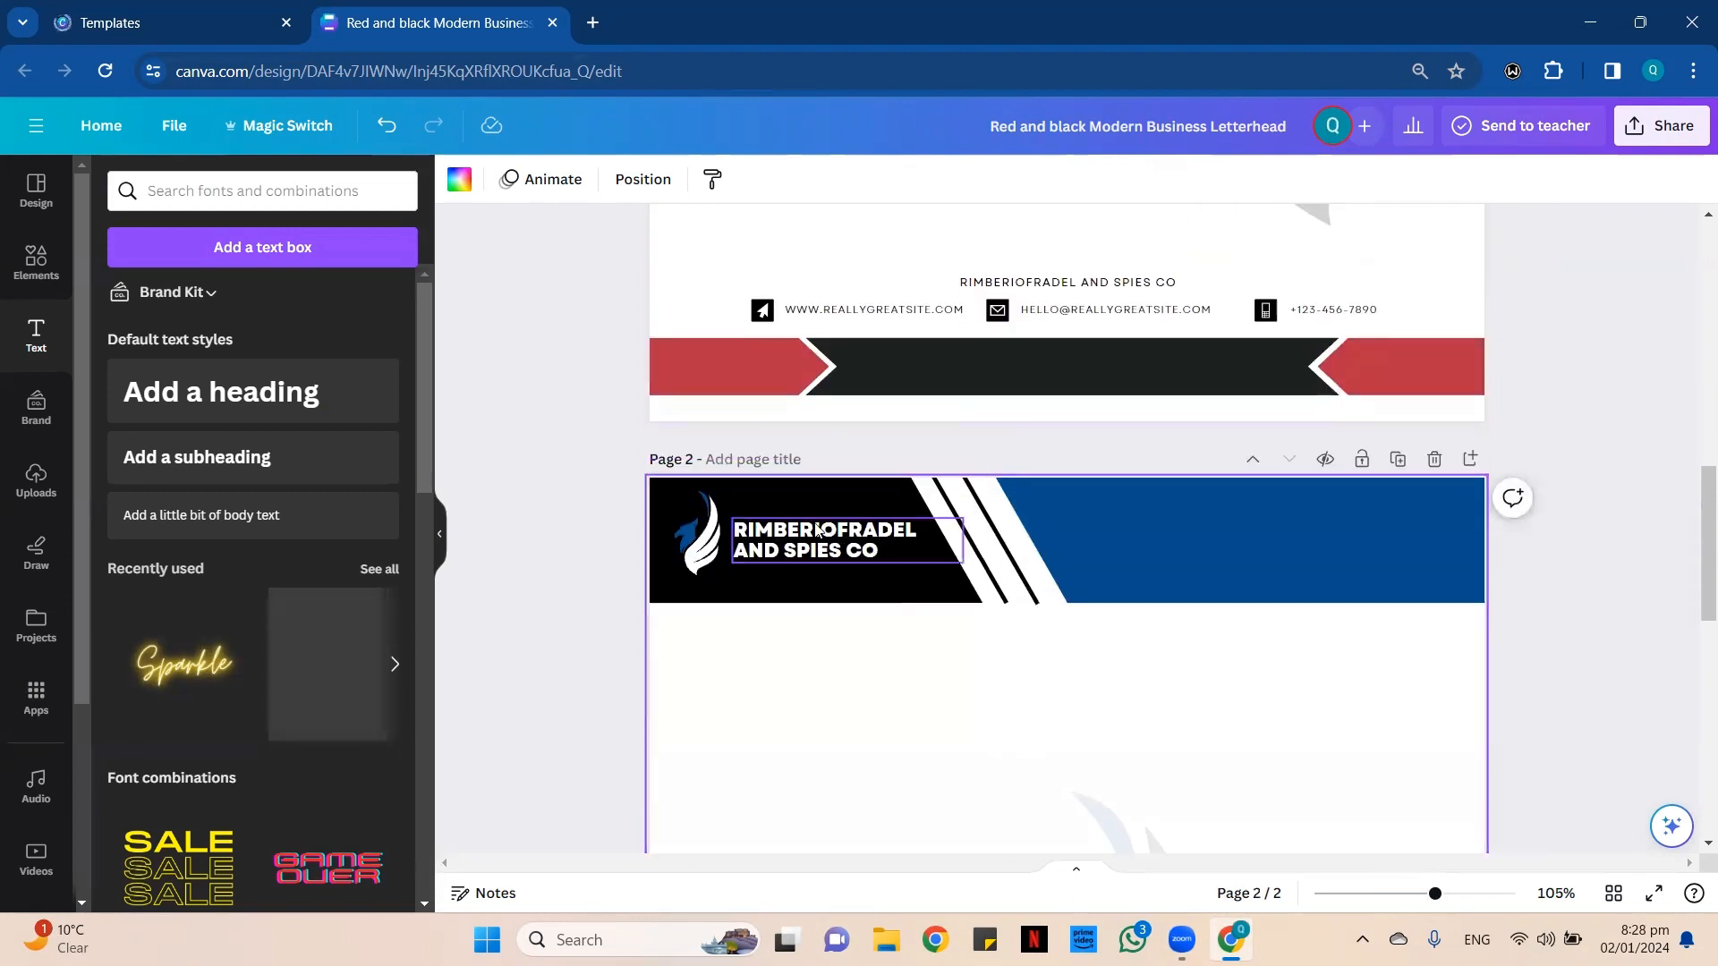
pyautogui.scroll(-10, 1034, 595)
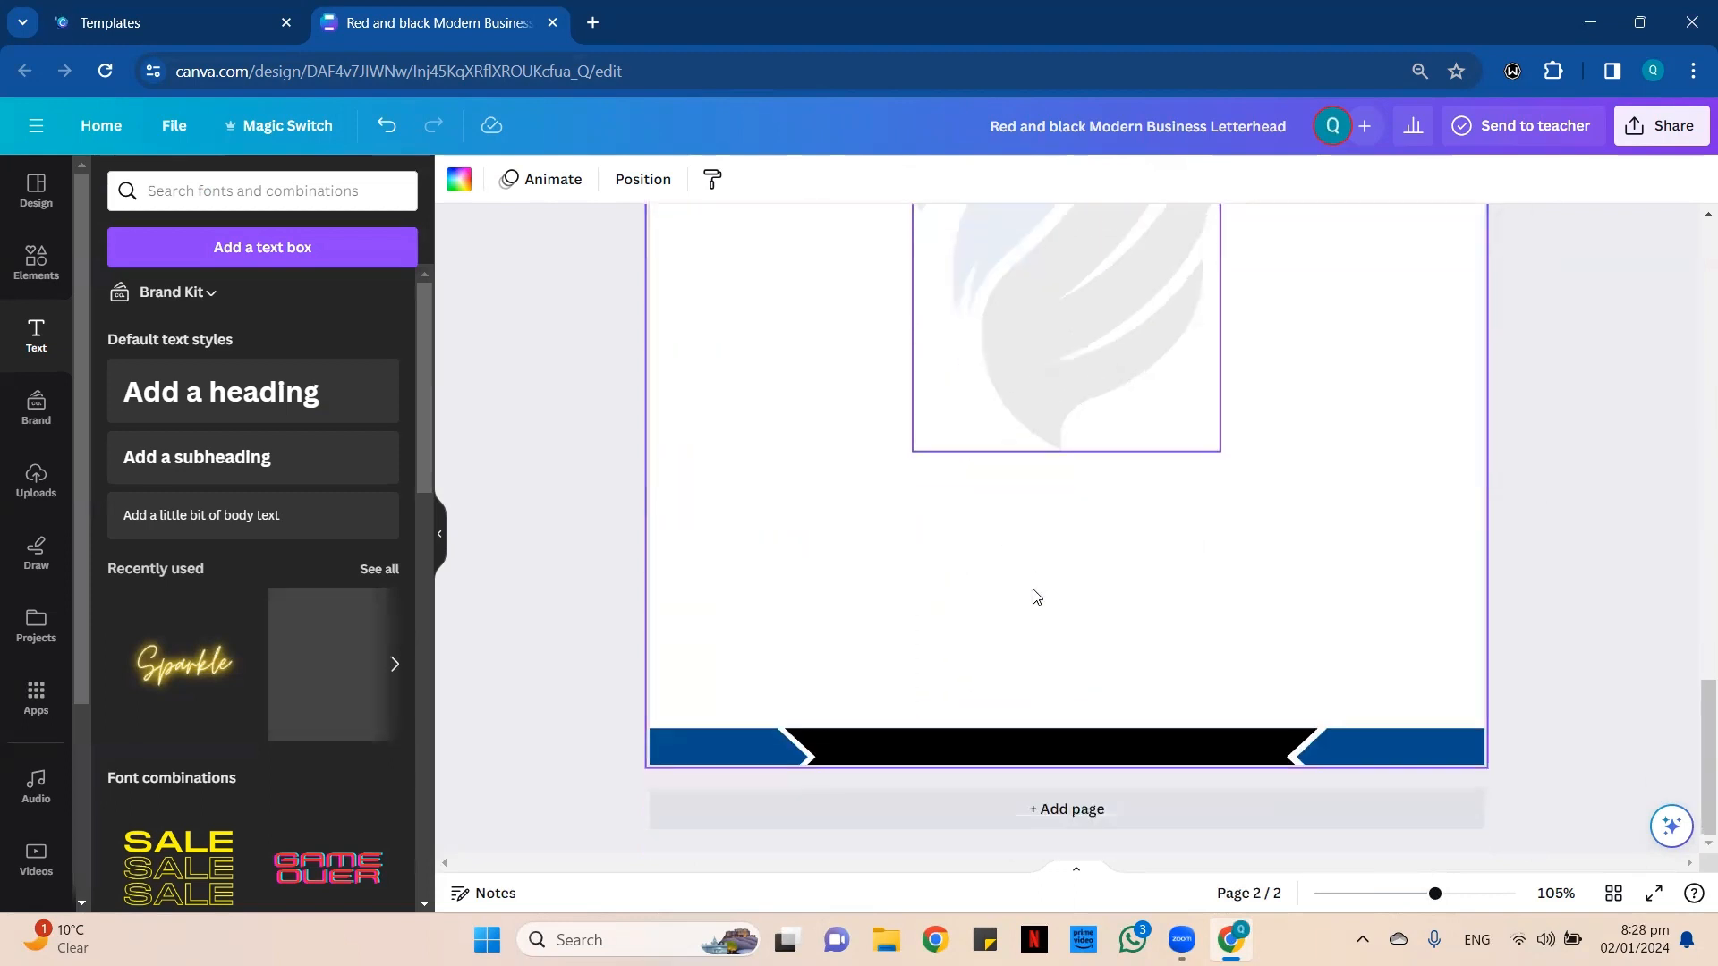
pyautogui.scroll(6, 1029, 555)
pyautogui.scroll(5, 1029, 534)
pyautogui.scroll(-8, 1024, 515)
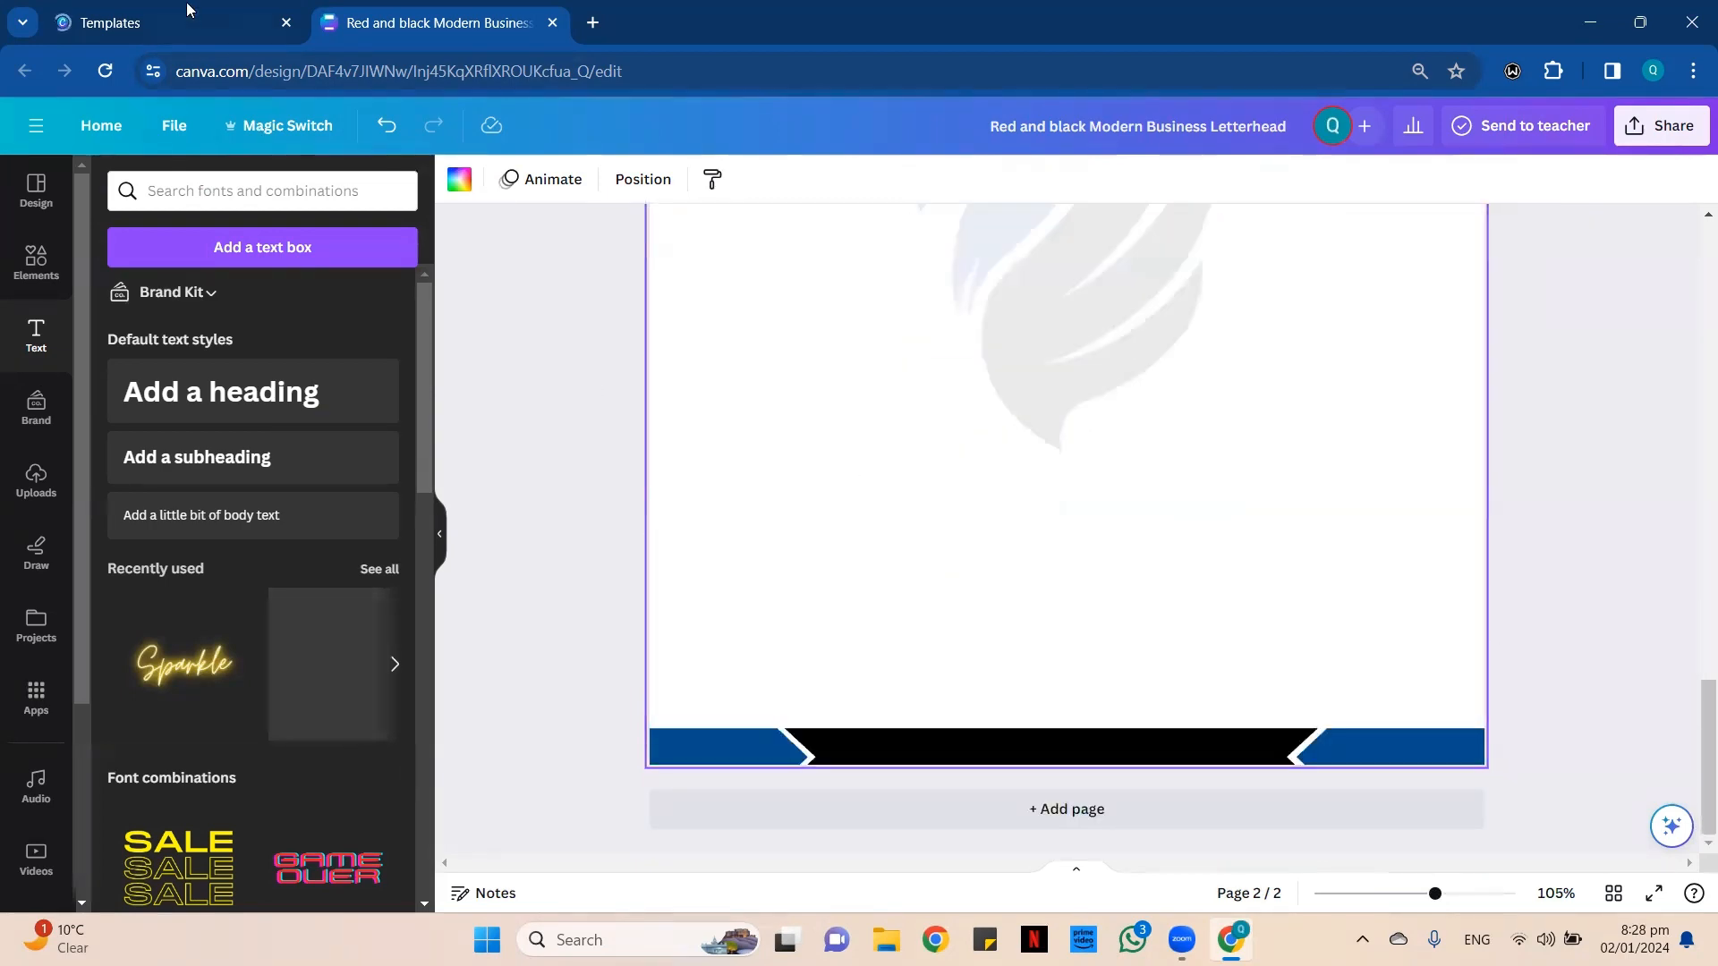
pyautogui.click(286, 27)
pyautogui.click(36, 260)
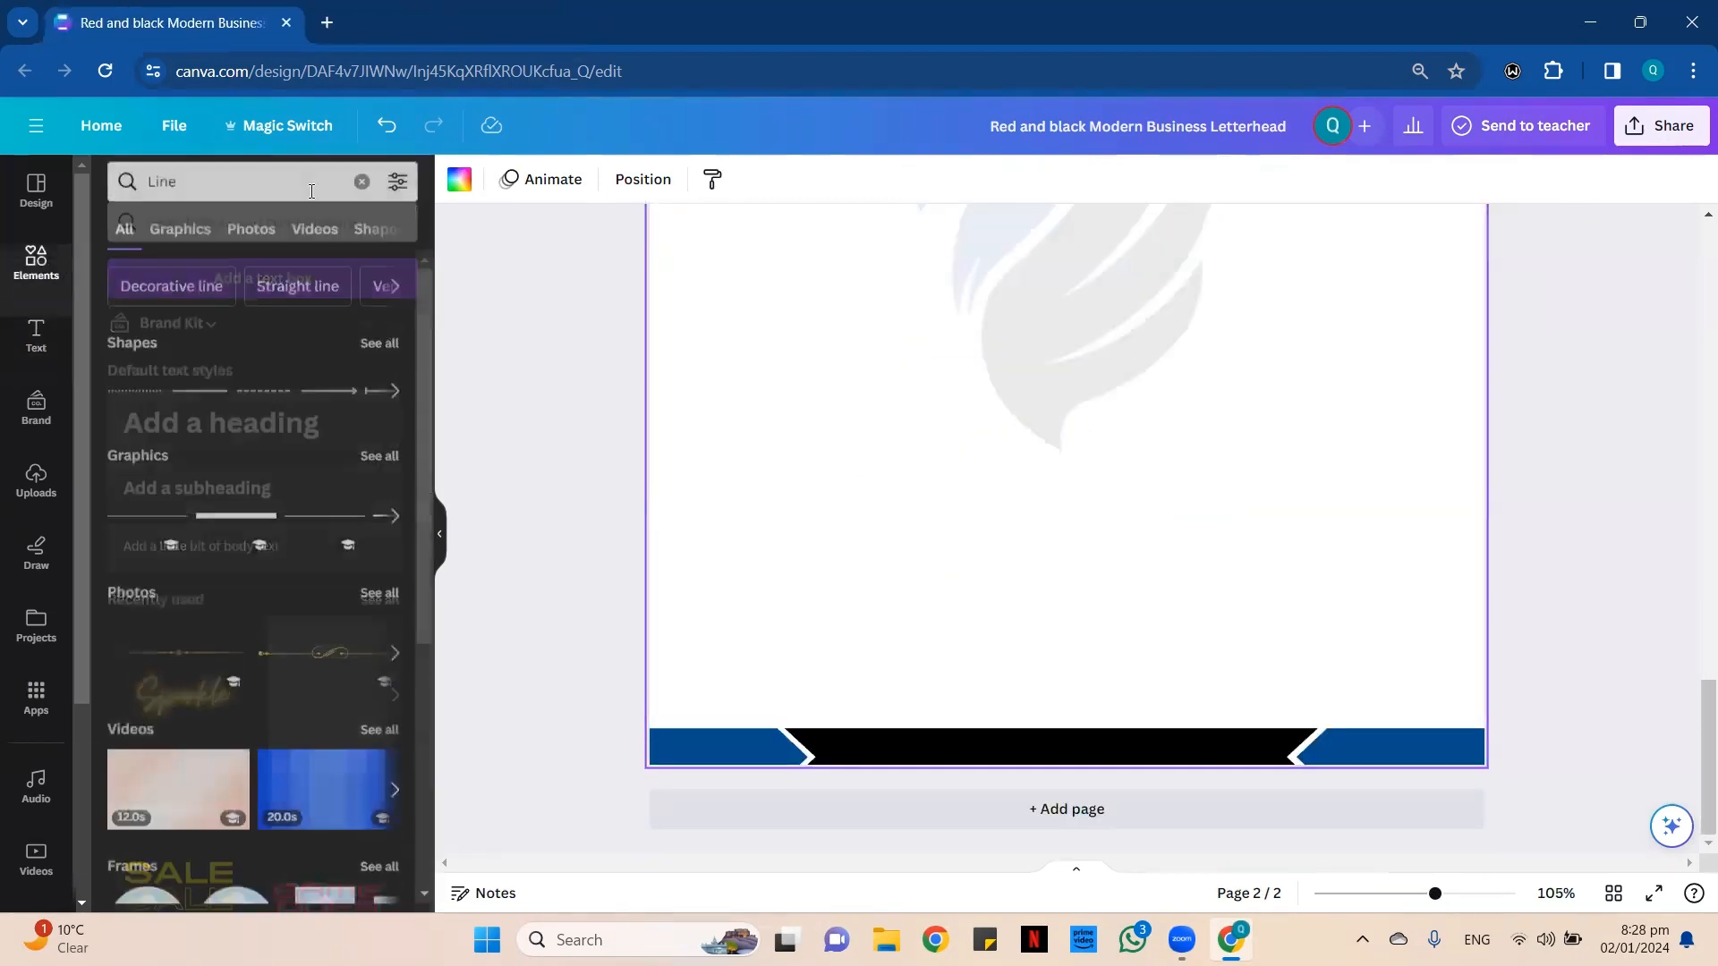
pyautogui.click(362, 191)
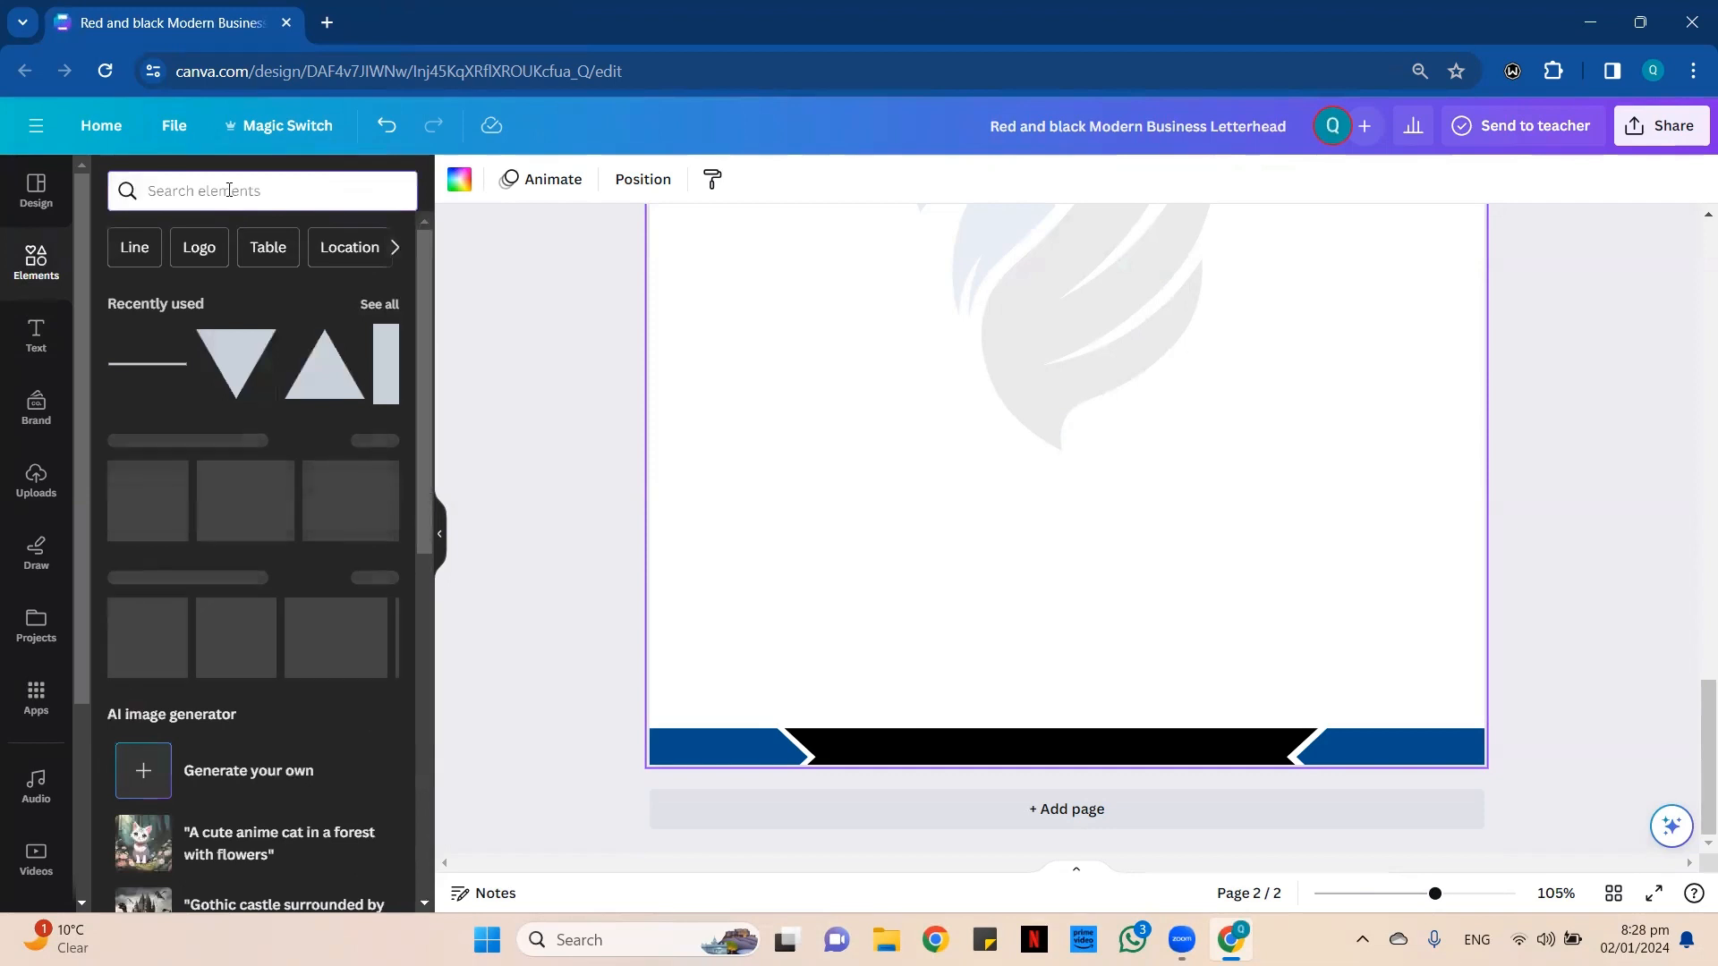
pyautogui.click(238, 184)
pyautogui.write('c')
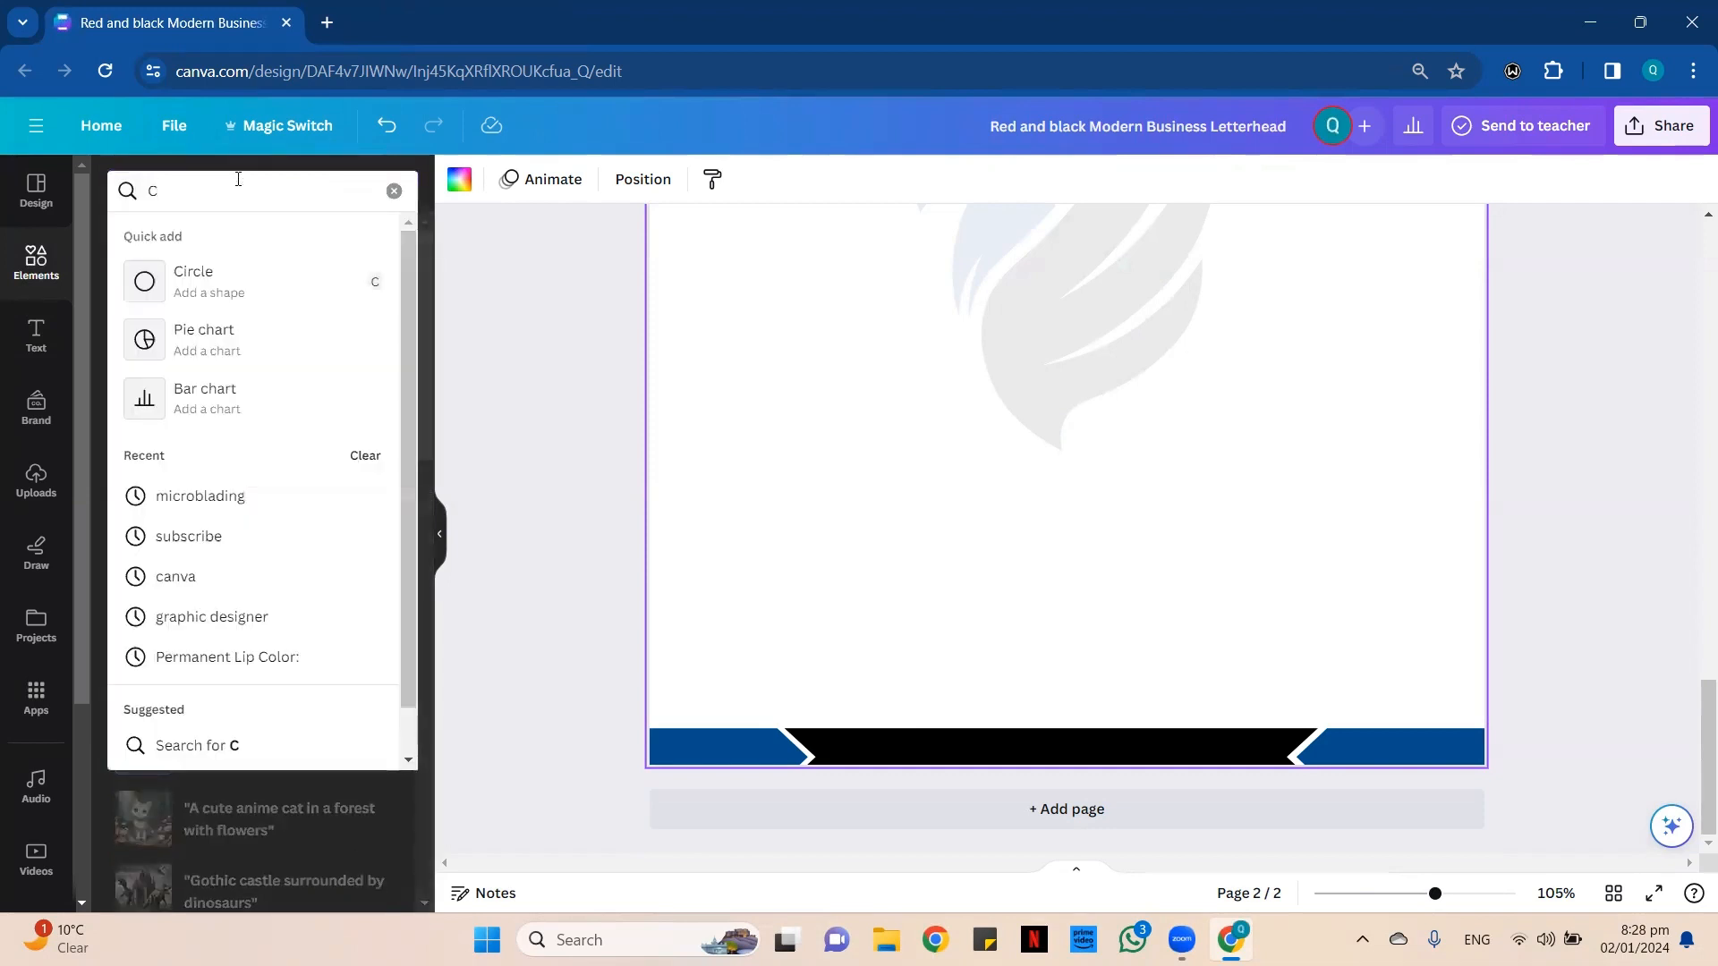
pyautogui.click(586, 330)
# Copy the website, e-mail and phone icons with their text from the bottom of page 1 and paste them onto page 2.
pyautogui.scroll(10, 995, 441)
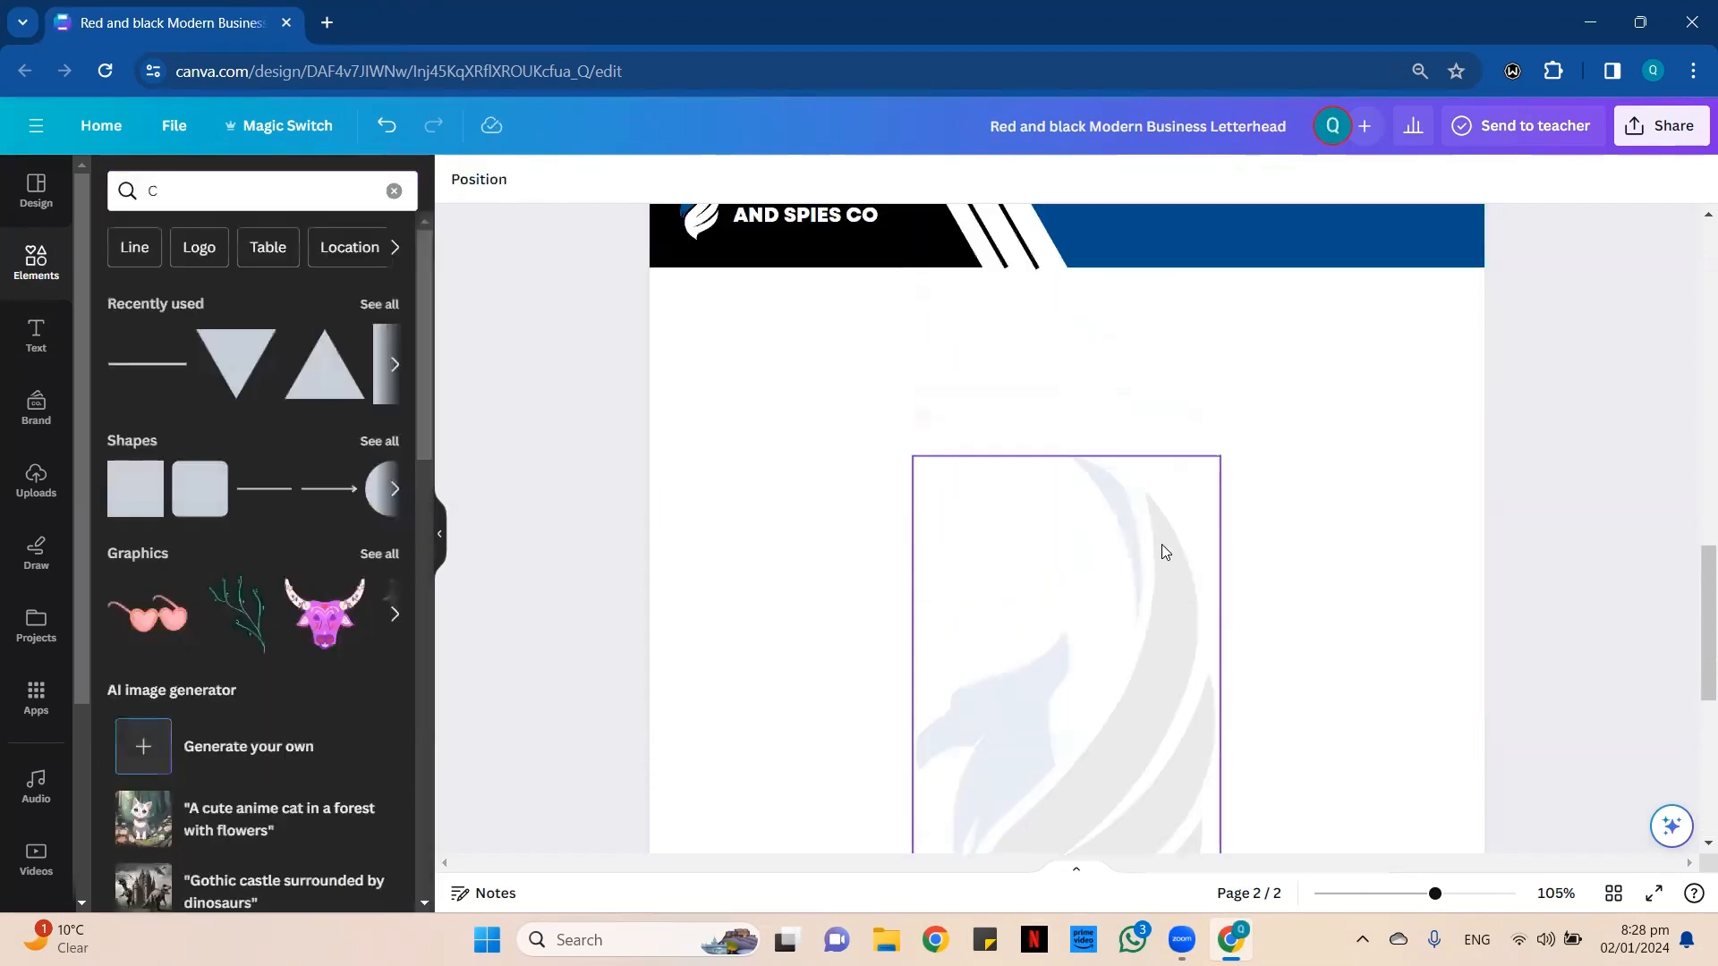
pyautogui.scroll(3, 1101, 583)
pyautogui.click(1030, 508)
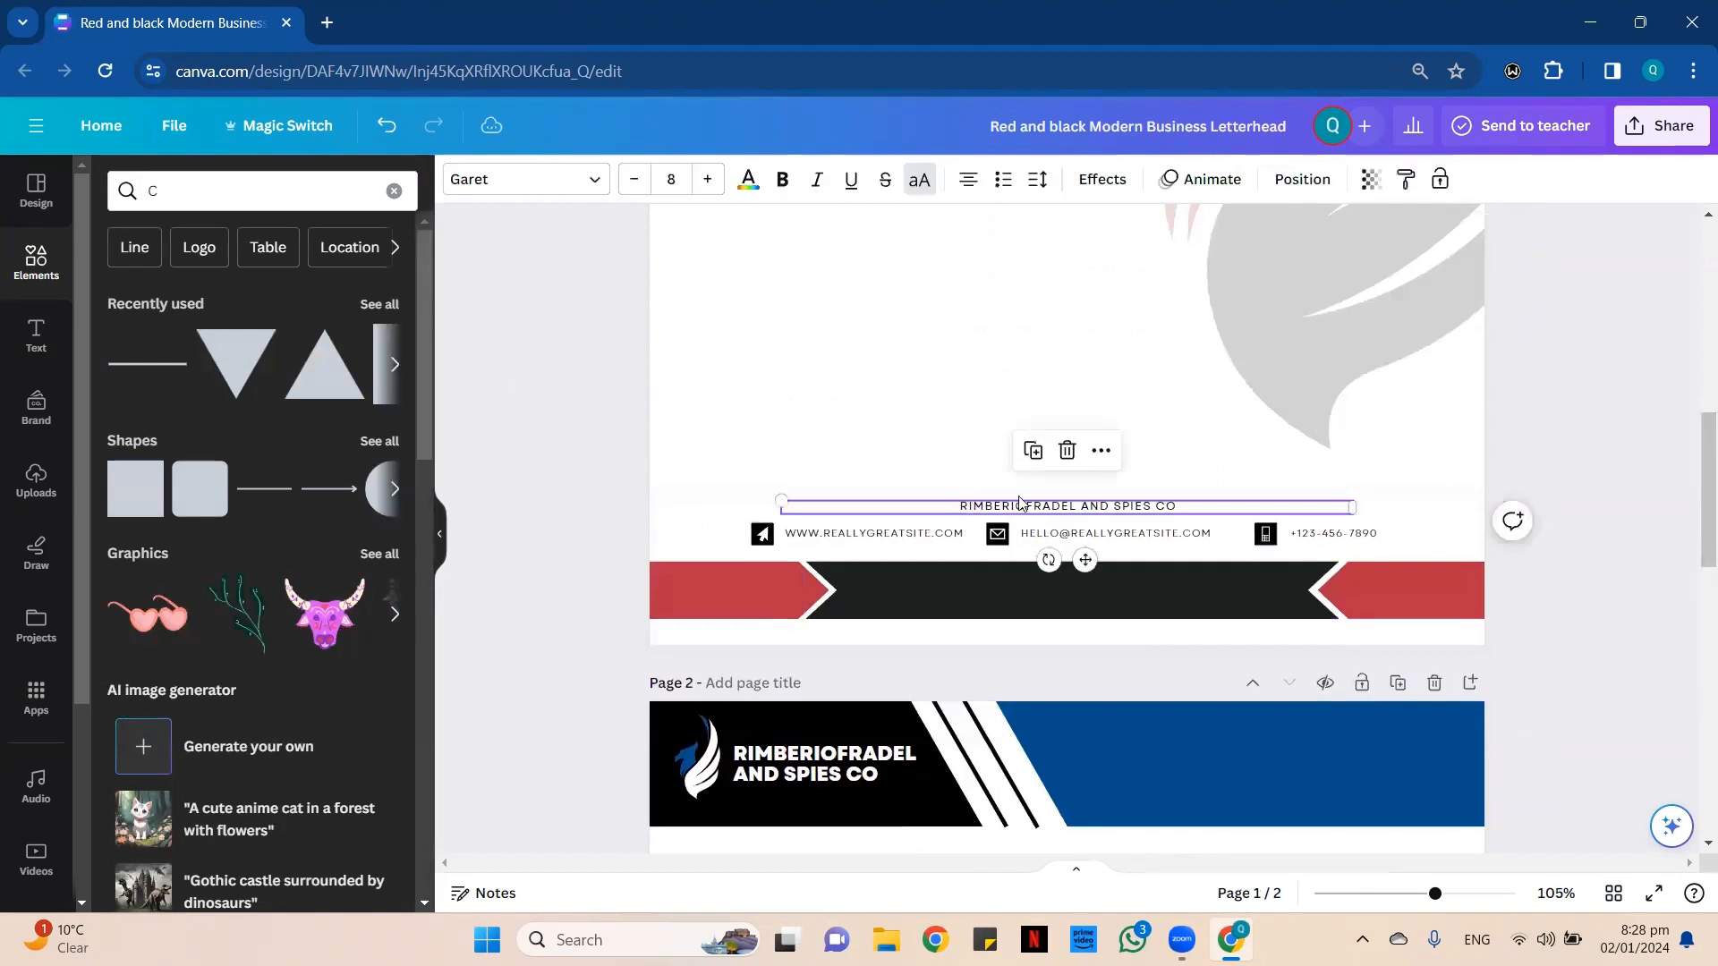
pyautogui.scroll(-6, 1217, 564)
pyautogui.scroll(-8, 1216, 566)
pyautogui.scroll(12, 1117, 660)
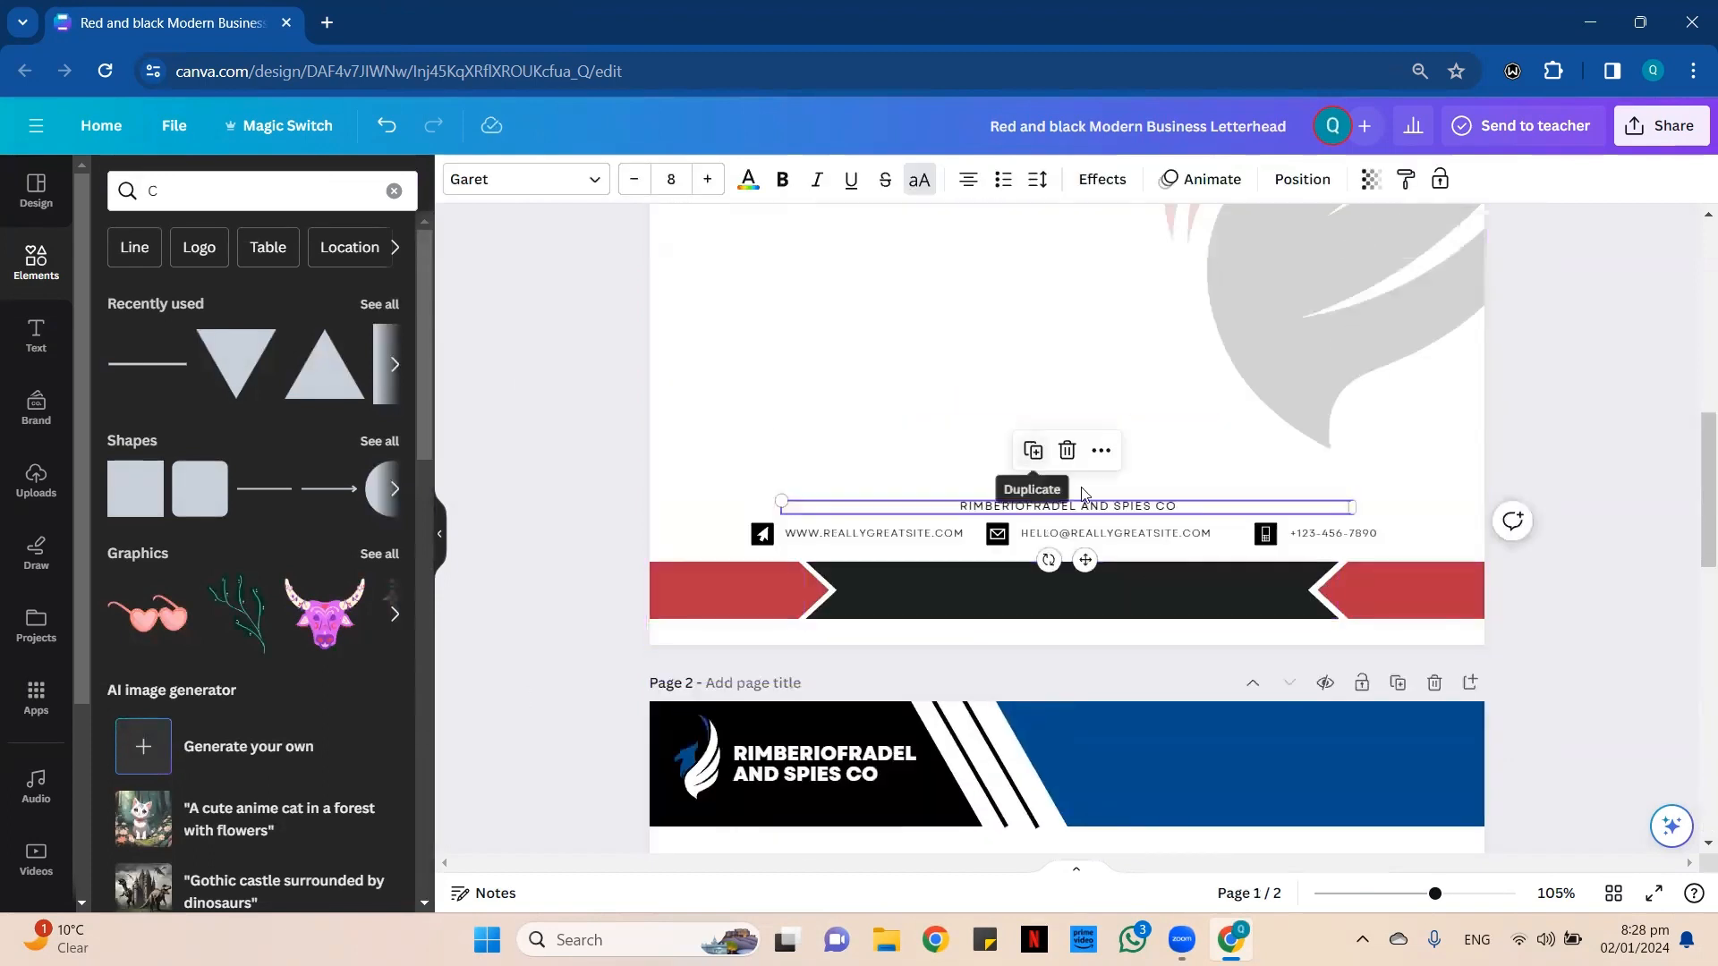
pyautogui.moveTo(697, 533); pyautogui.dragTo(1307, 552)
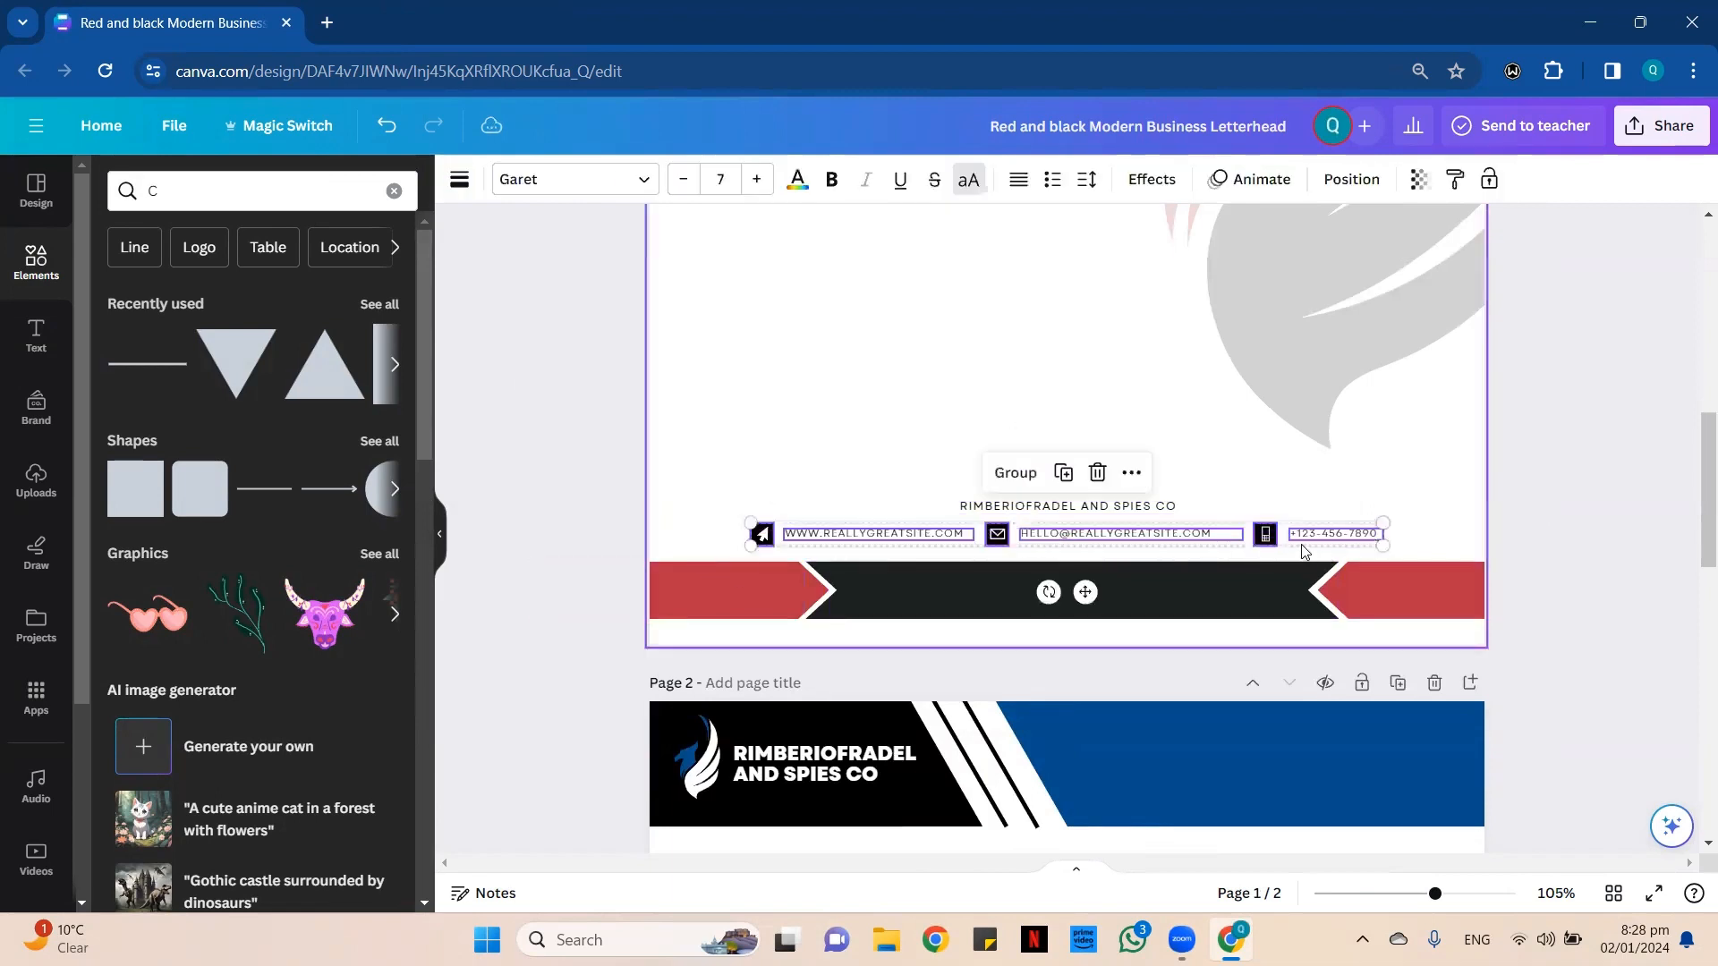
pyautogui.rightClick(1269, 555)
pyautogui.click(1342, 352)
pyautogui.scroll(-10, 1135, 618)
pyautogui.scroll(-3, 1077, 560)
pyautogui.rightClick(1027, 591)
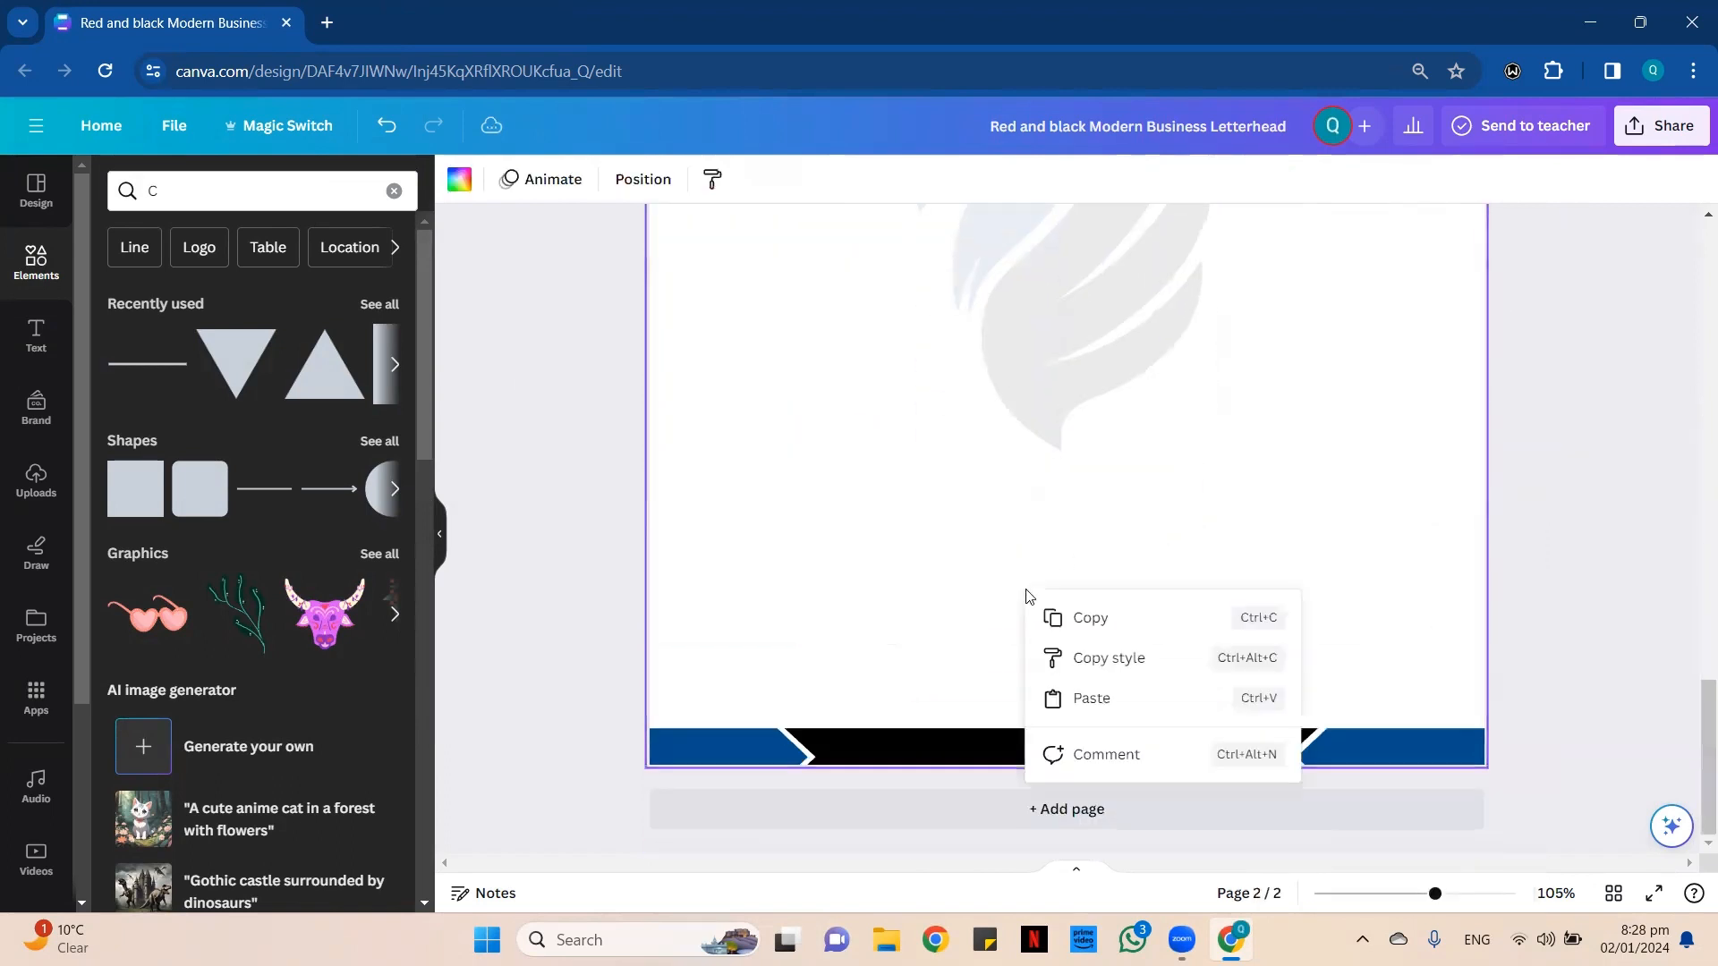
pyautogui.click(1143, 694)
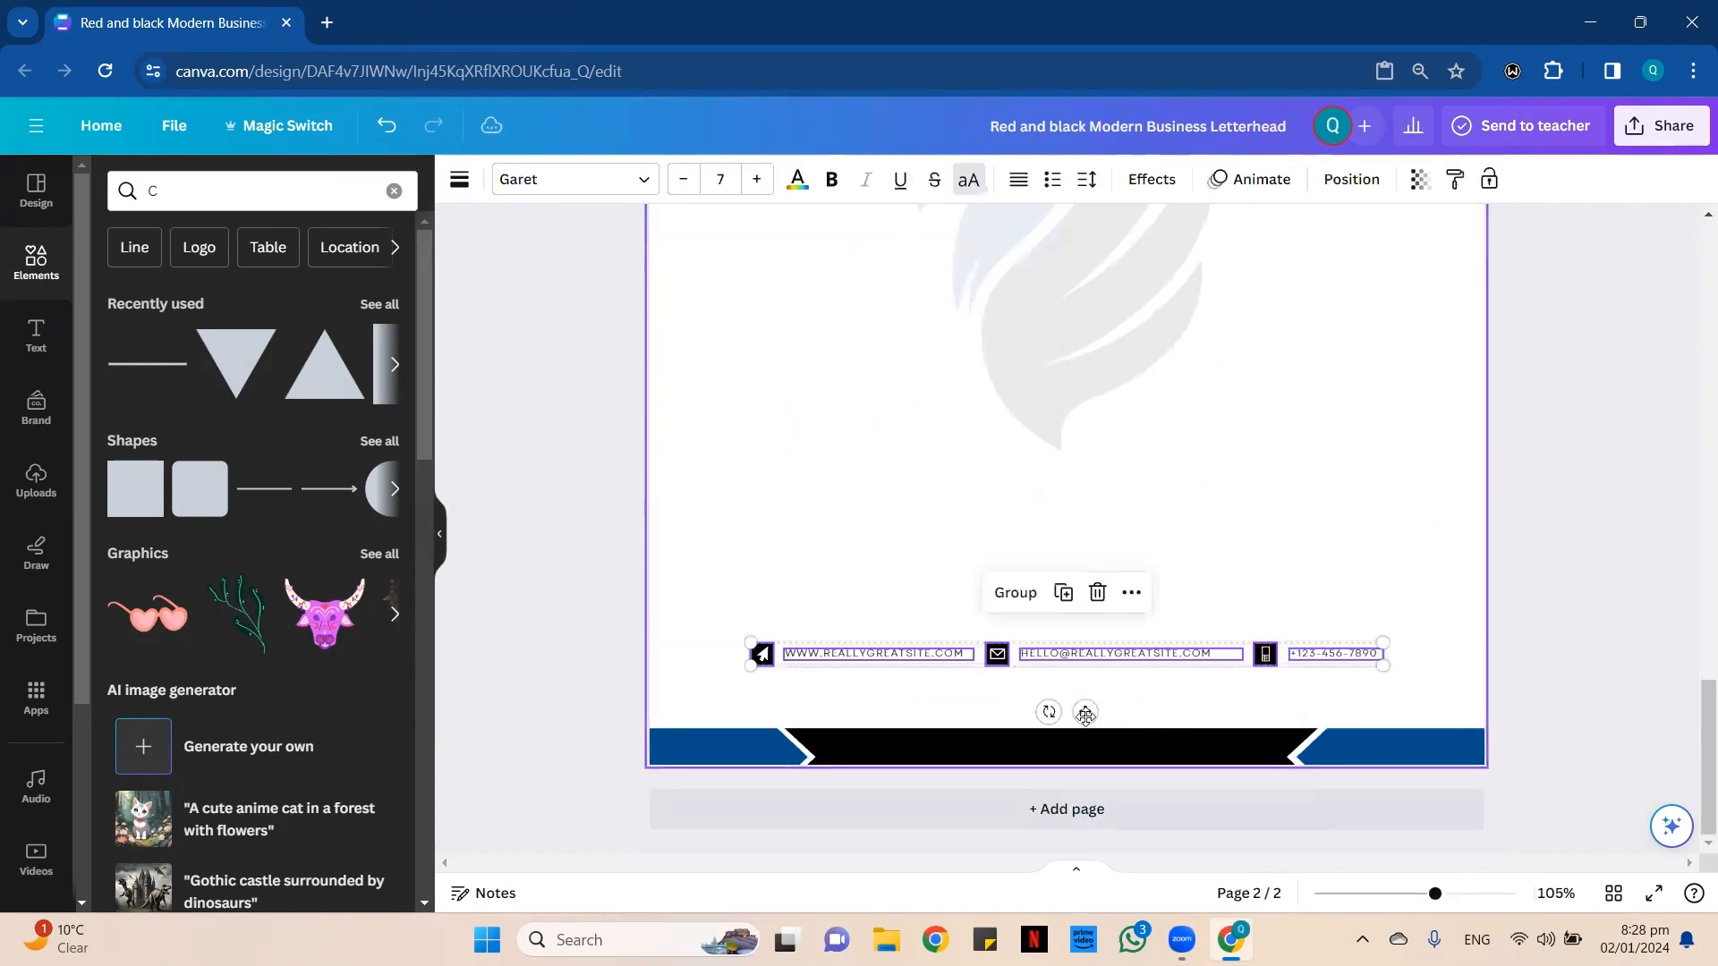
# Move the pasted contact row down to just above the footer bar and group its icons and text.
pyautogui.moveTo(1086, 715); pyautogui.dragTo(1087, 760)
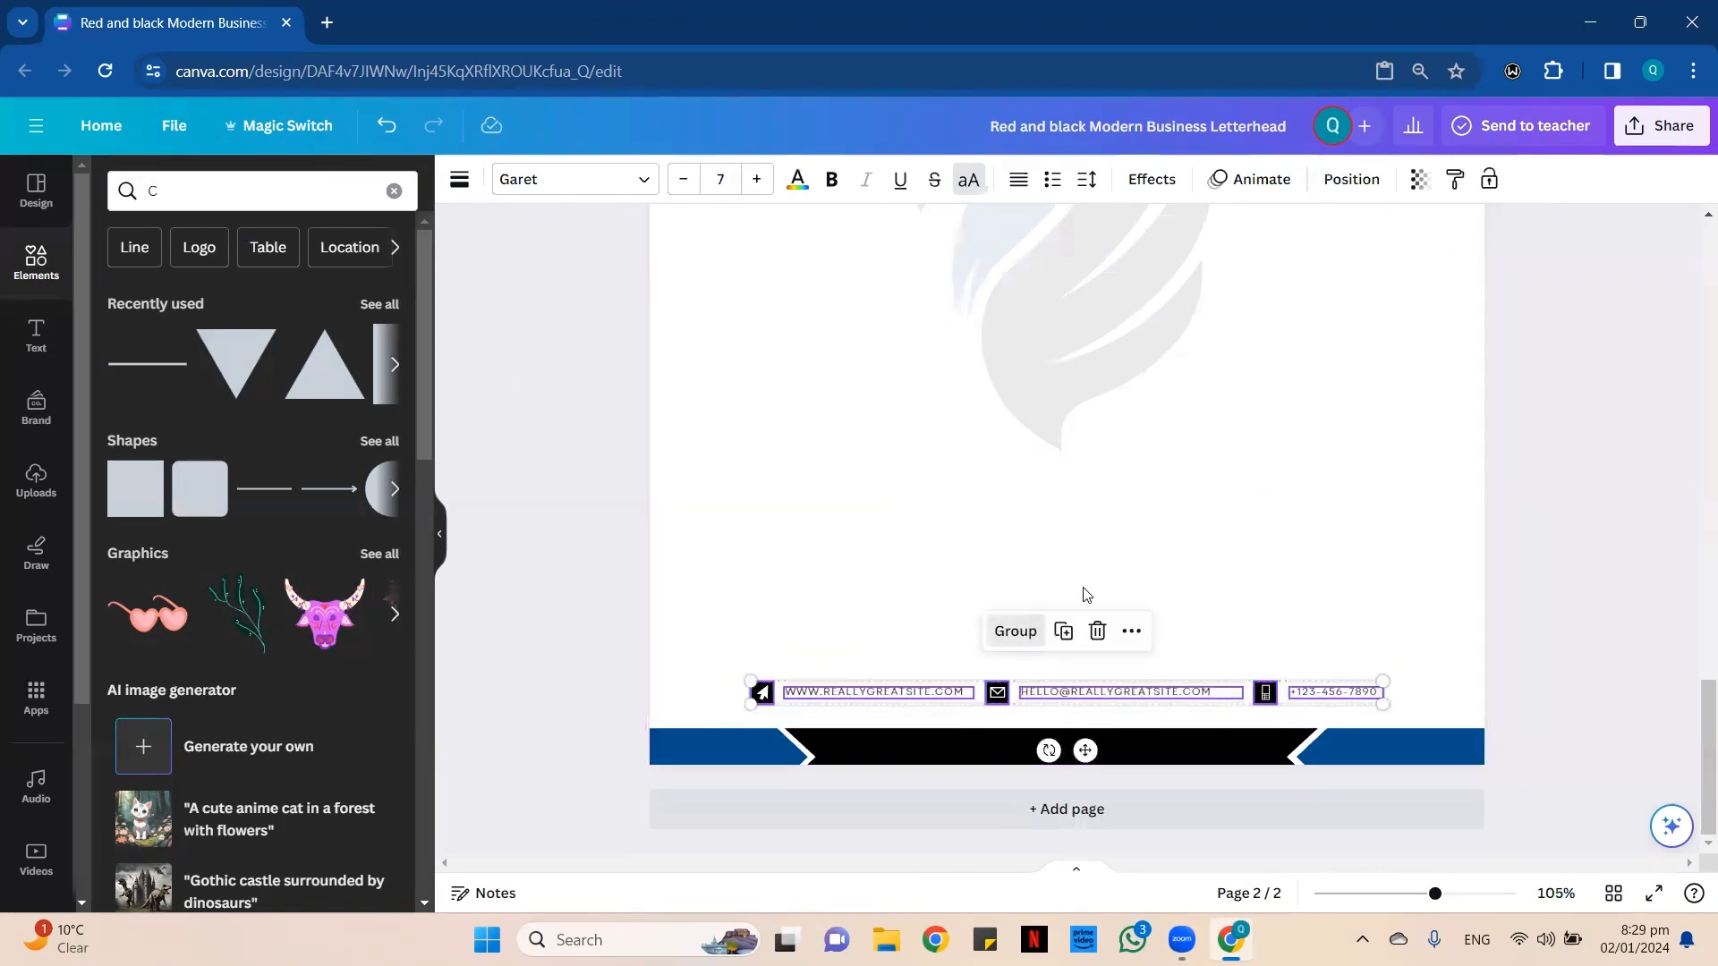
pyautogui.click(1015, 631)
# Try to align the grouped contact row to the middle of the page and undo the alignment.
pyautogui.click(1351, 179)
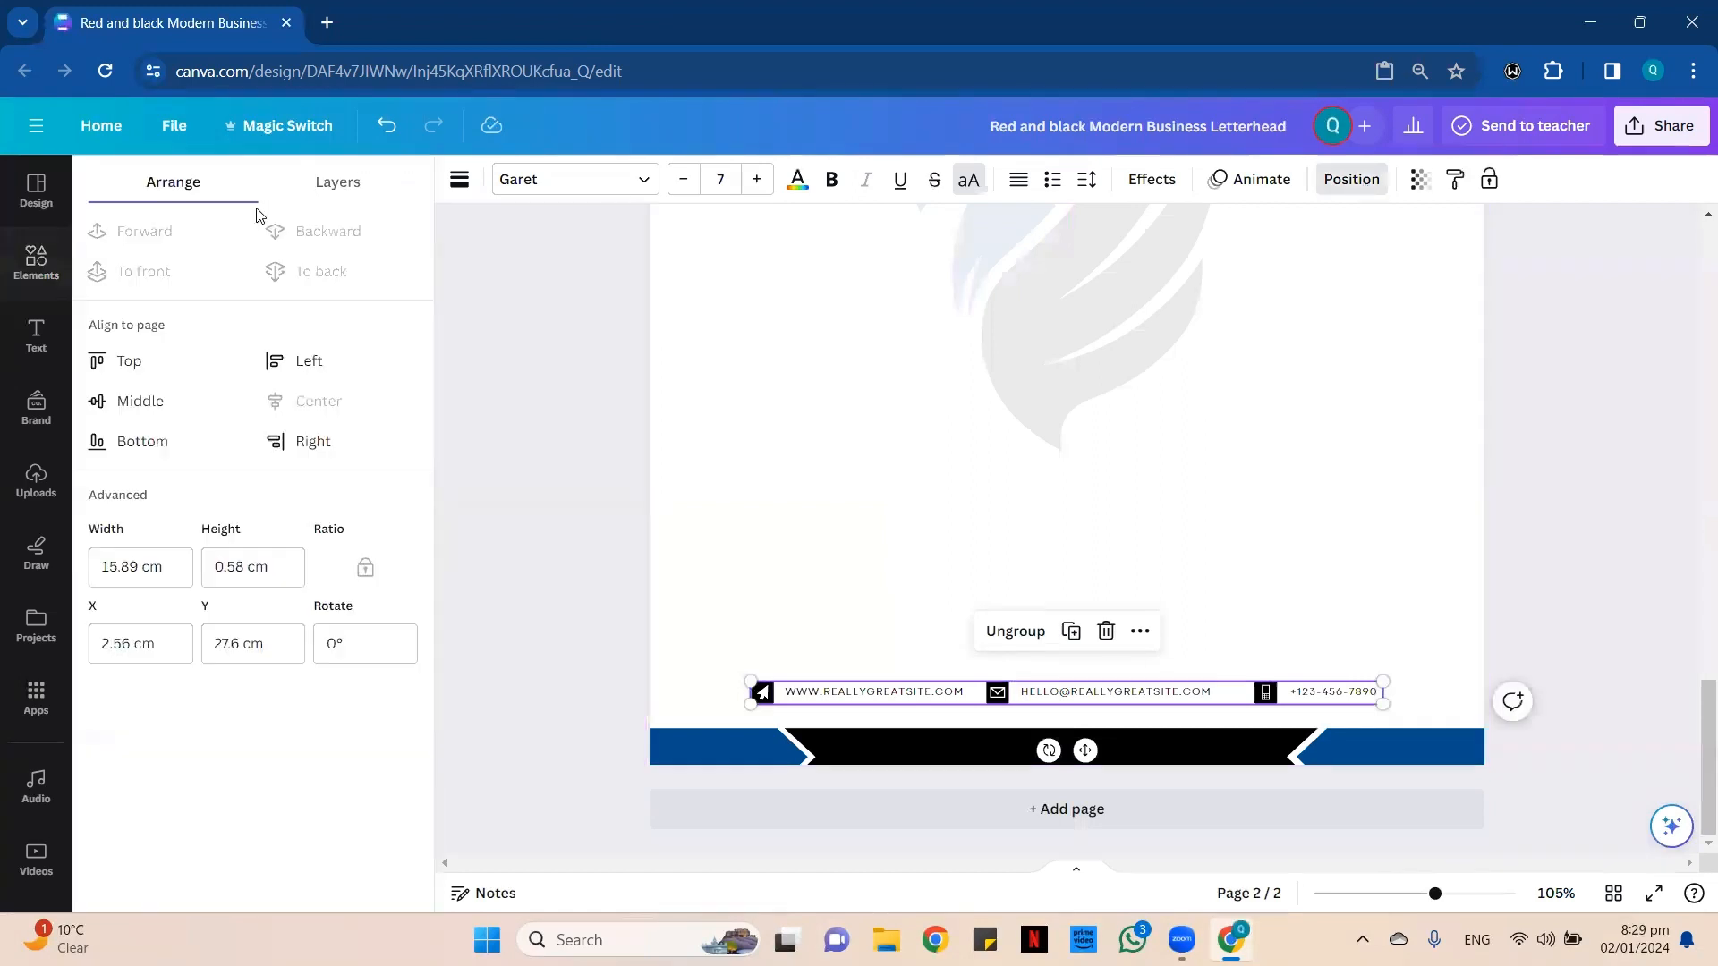
pyautogui.click(140, 401)
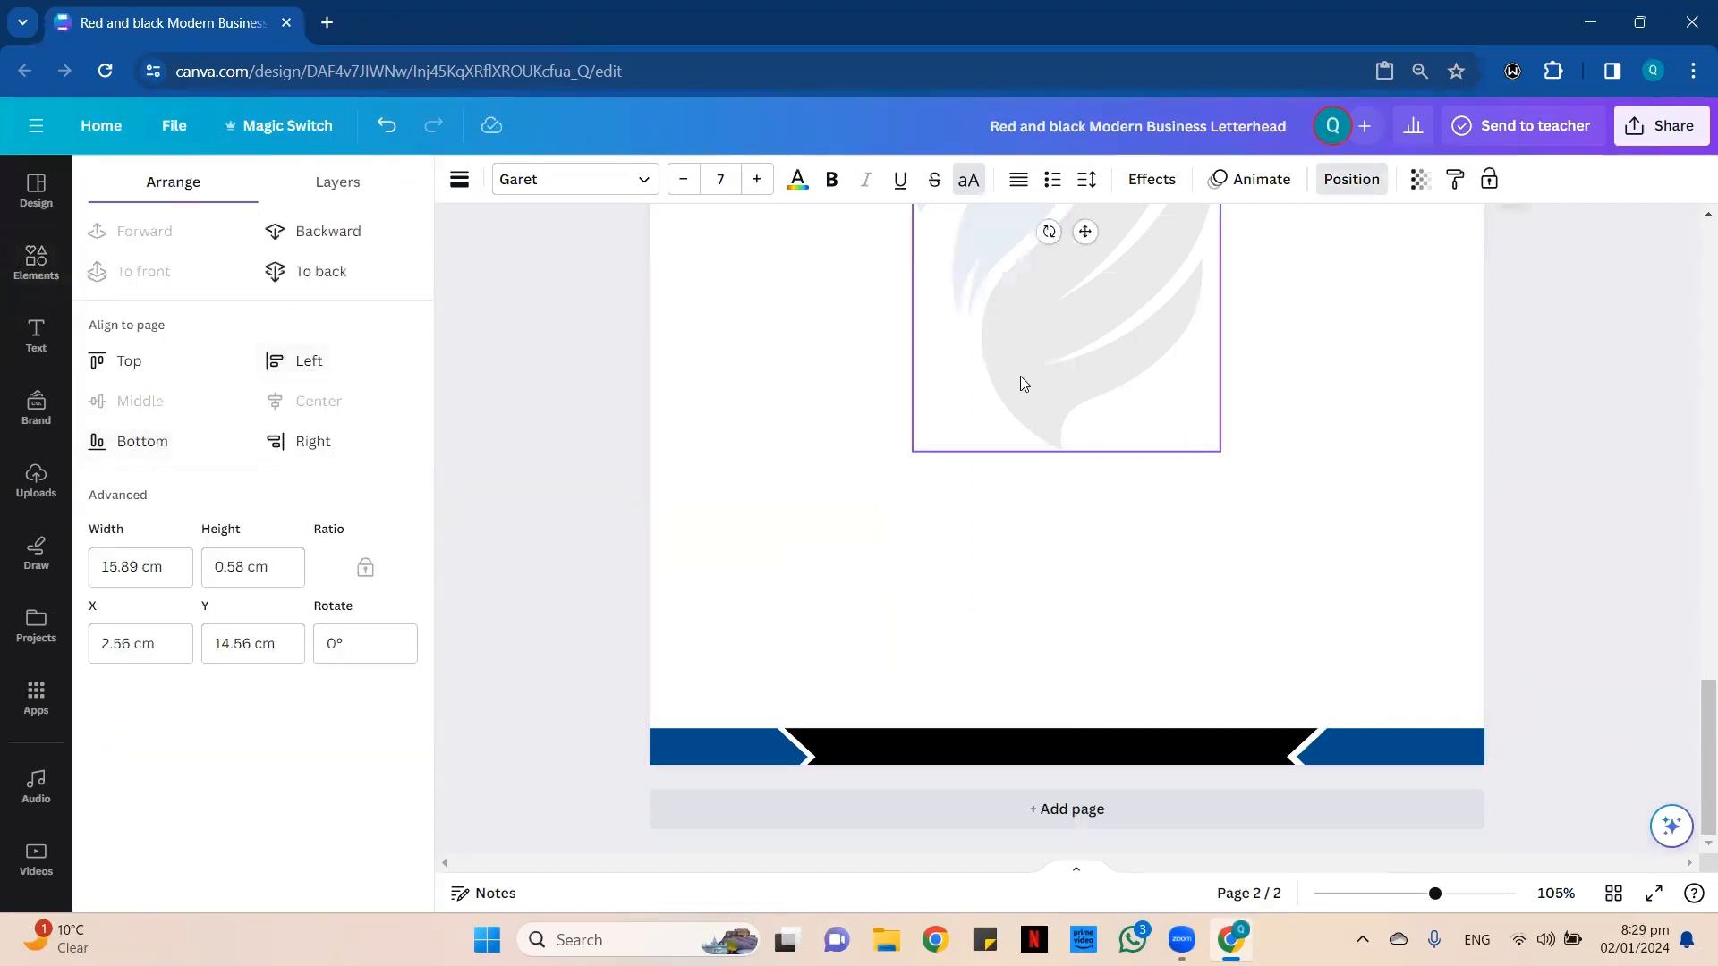
pyautogui.hotkey('ctrl', 'z')
pyautogui.click(916, 488)
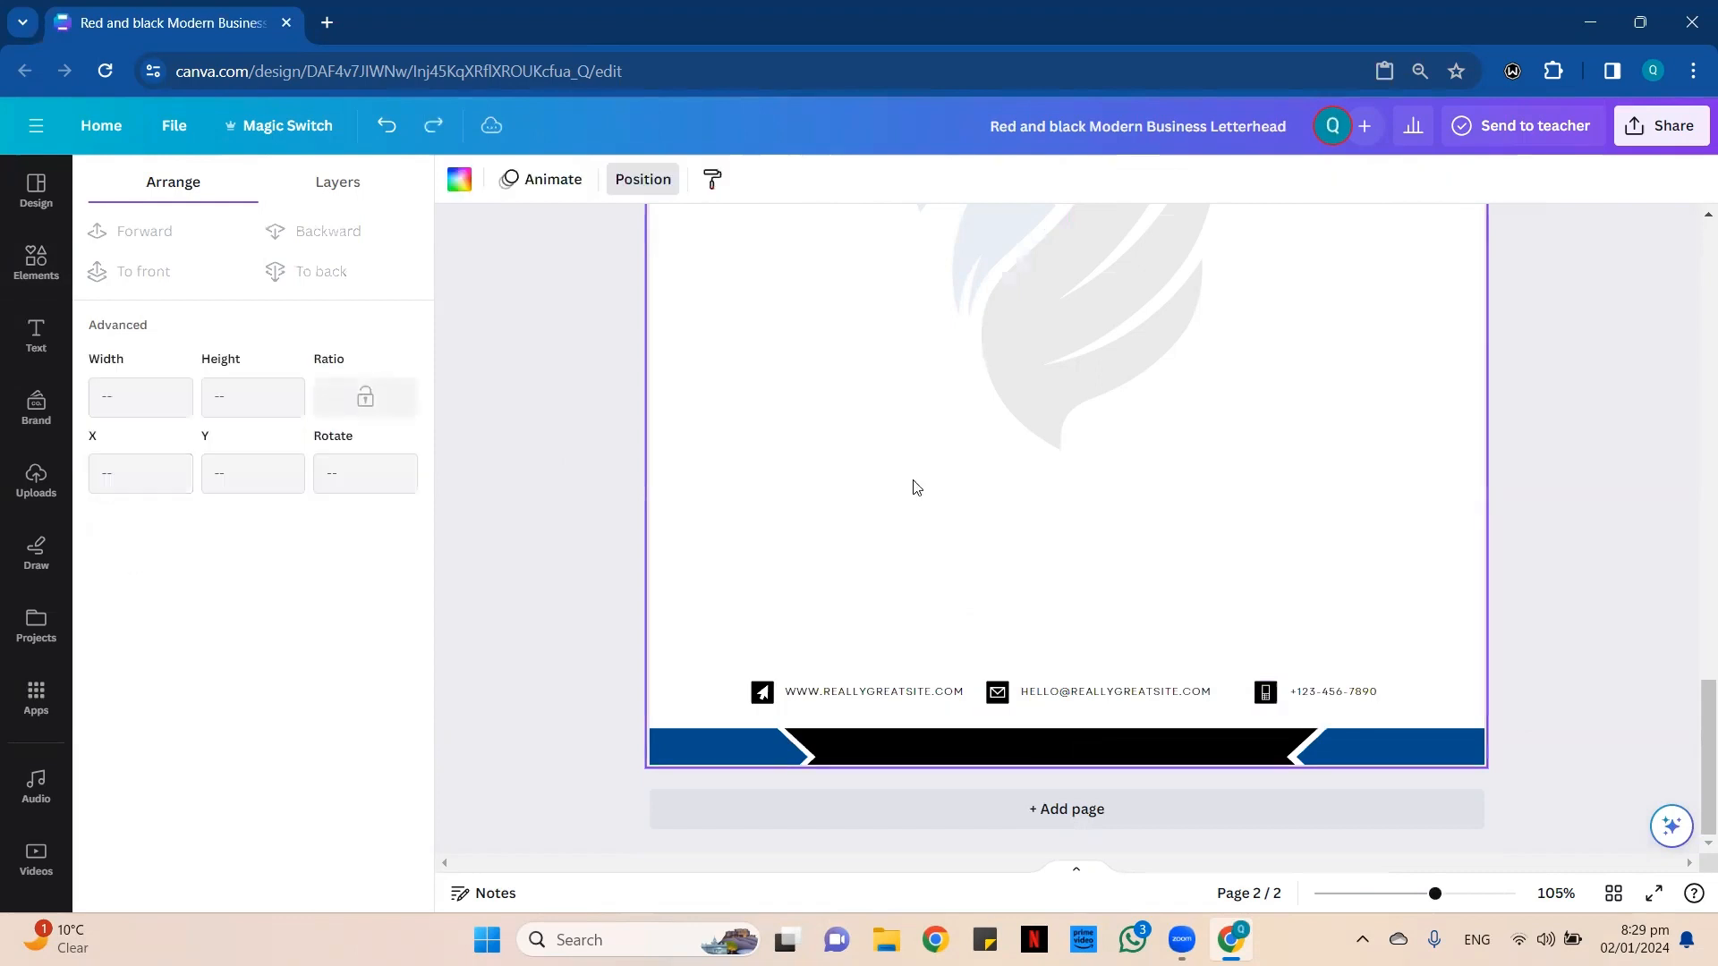
pyautogui.press('Escape')
# Ungroup the contact row above page 2's footer.
pyautogui.click(1029, 694)
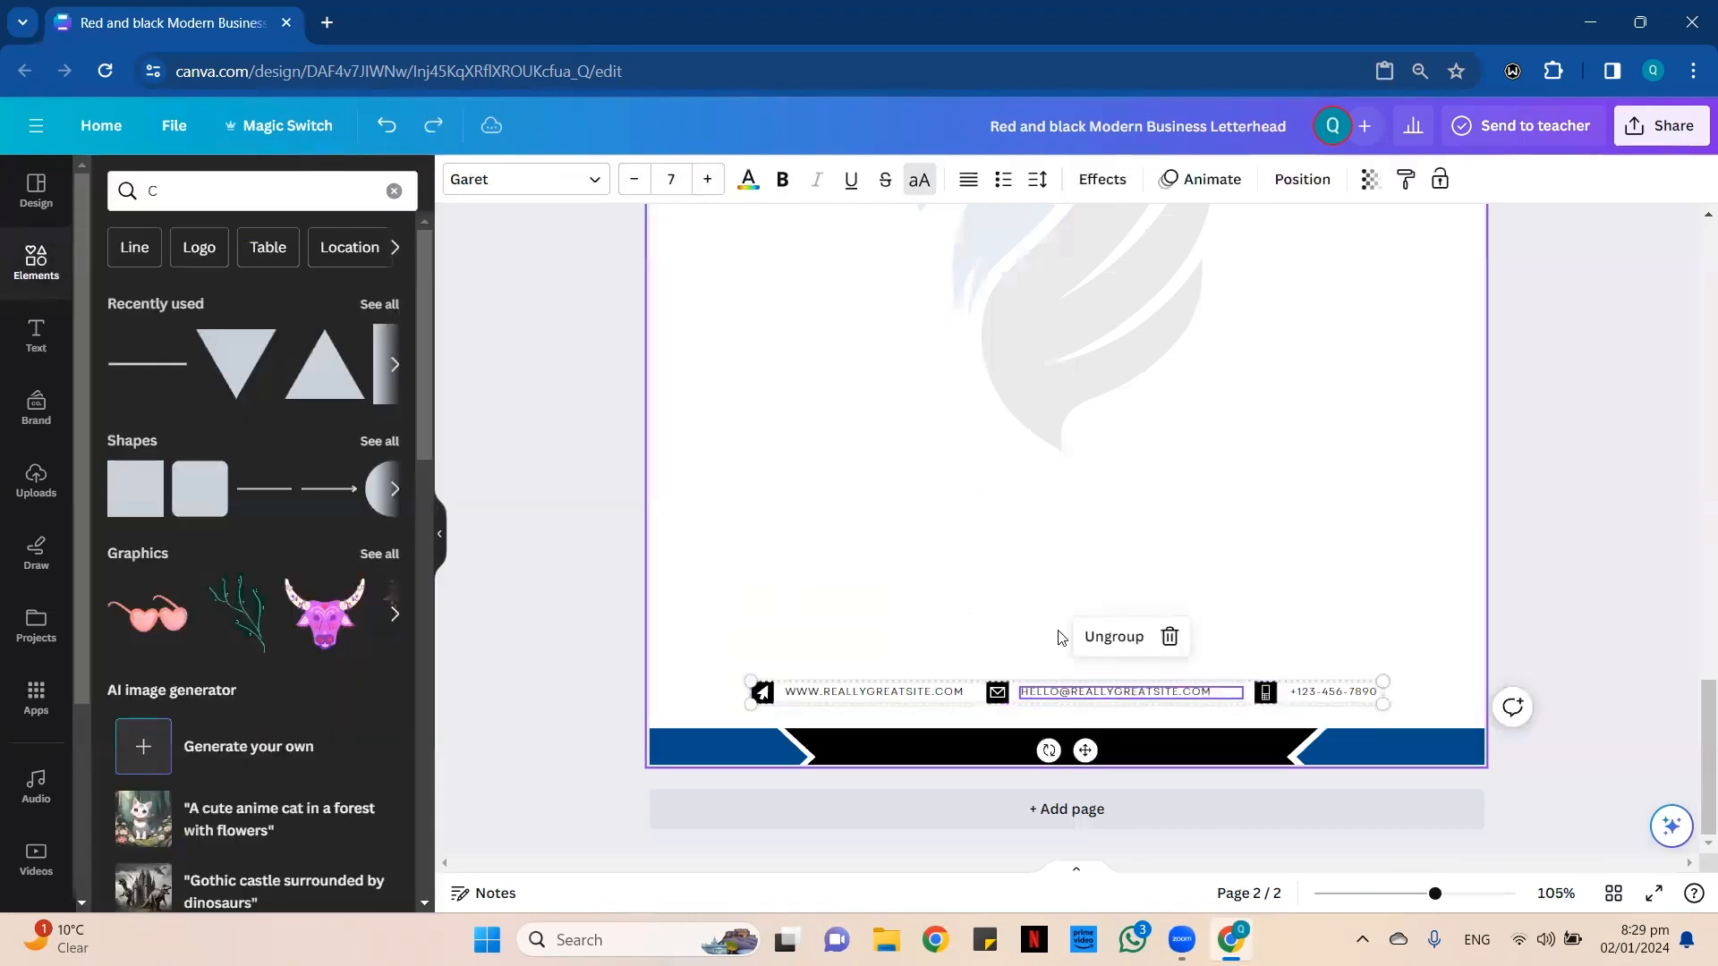
pyautogui.click(1112, 637)
# Try the document's blue on the website arrow icon and set the icon back to black.
pyautogui.click(763, 691)
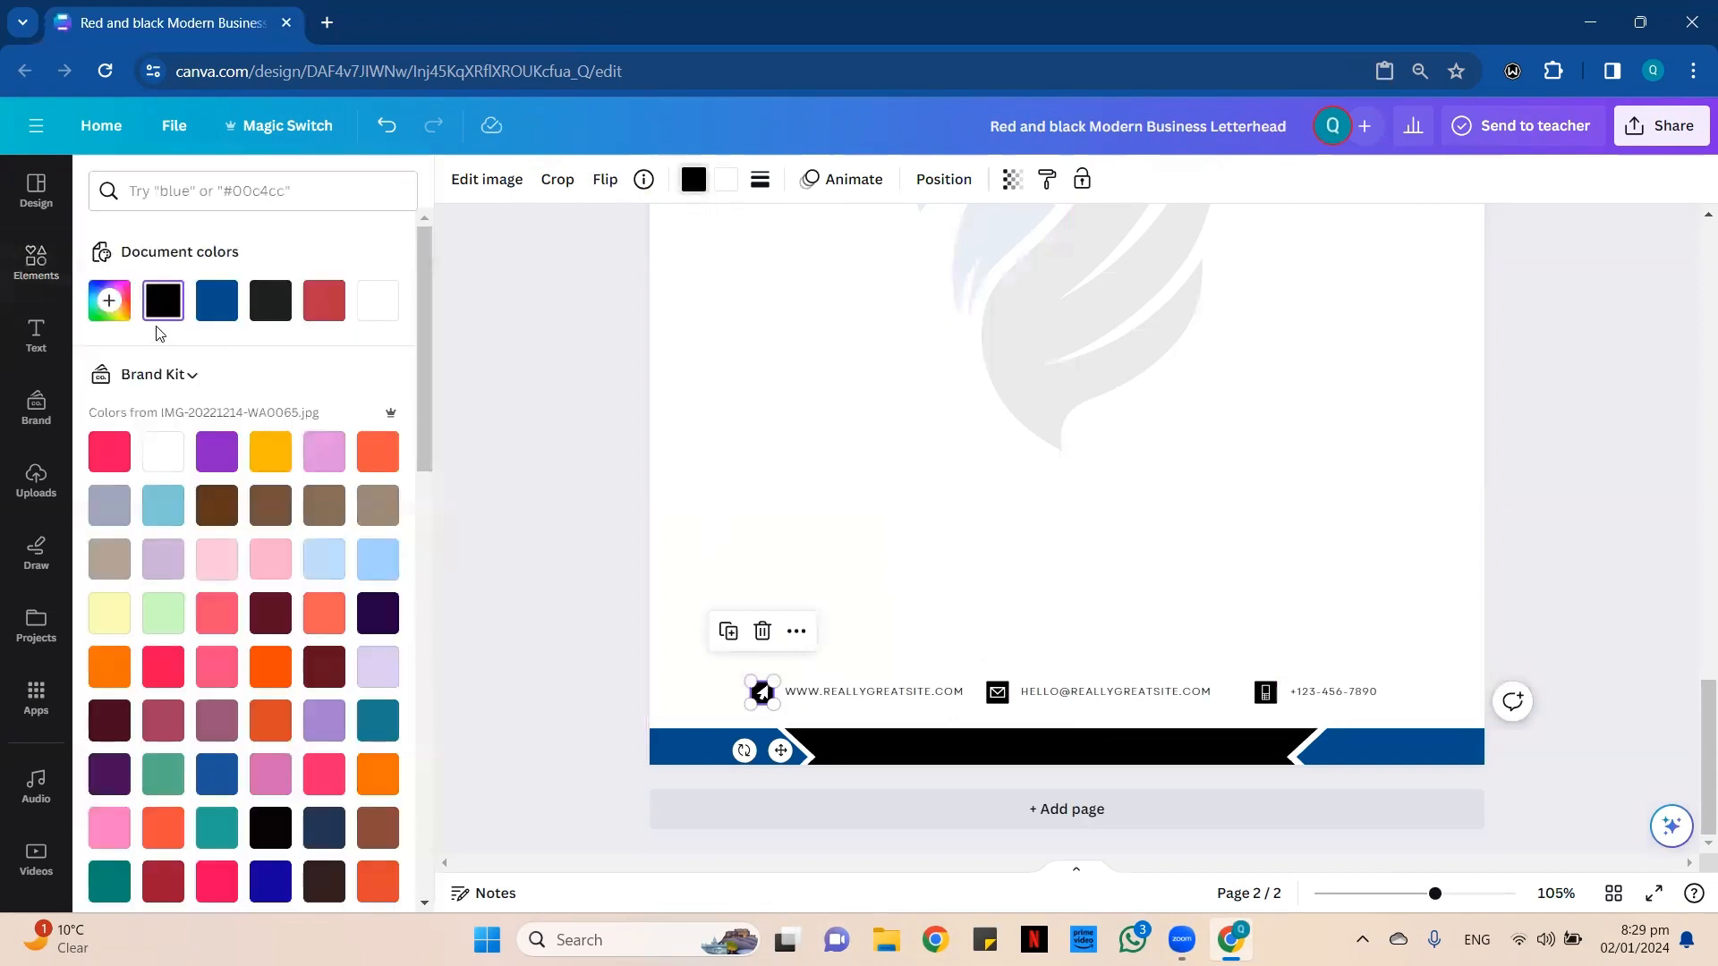
pyautogui.click(217, 301)
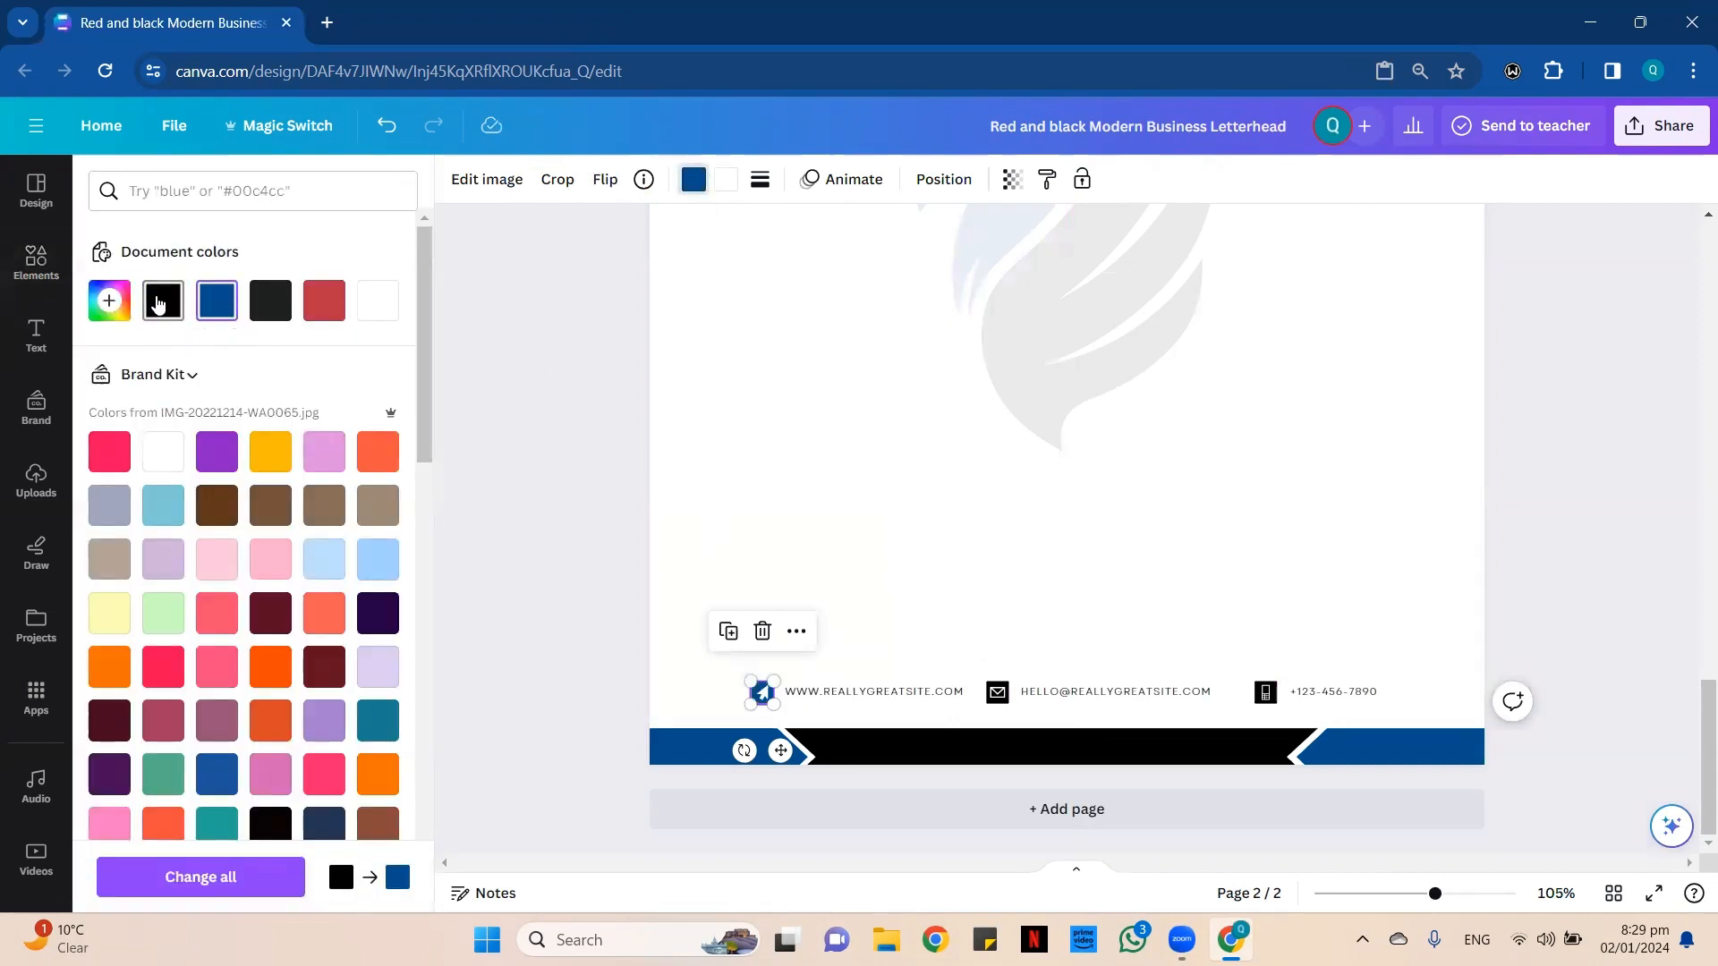
pyautogui.click(158, 304)
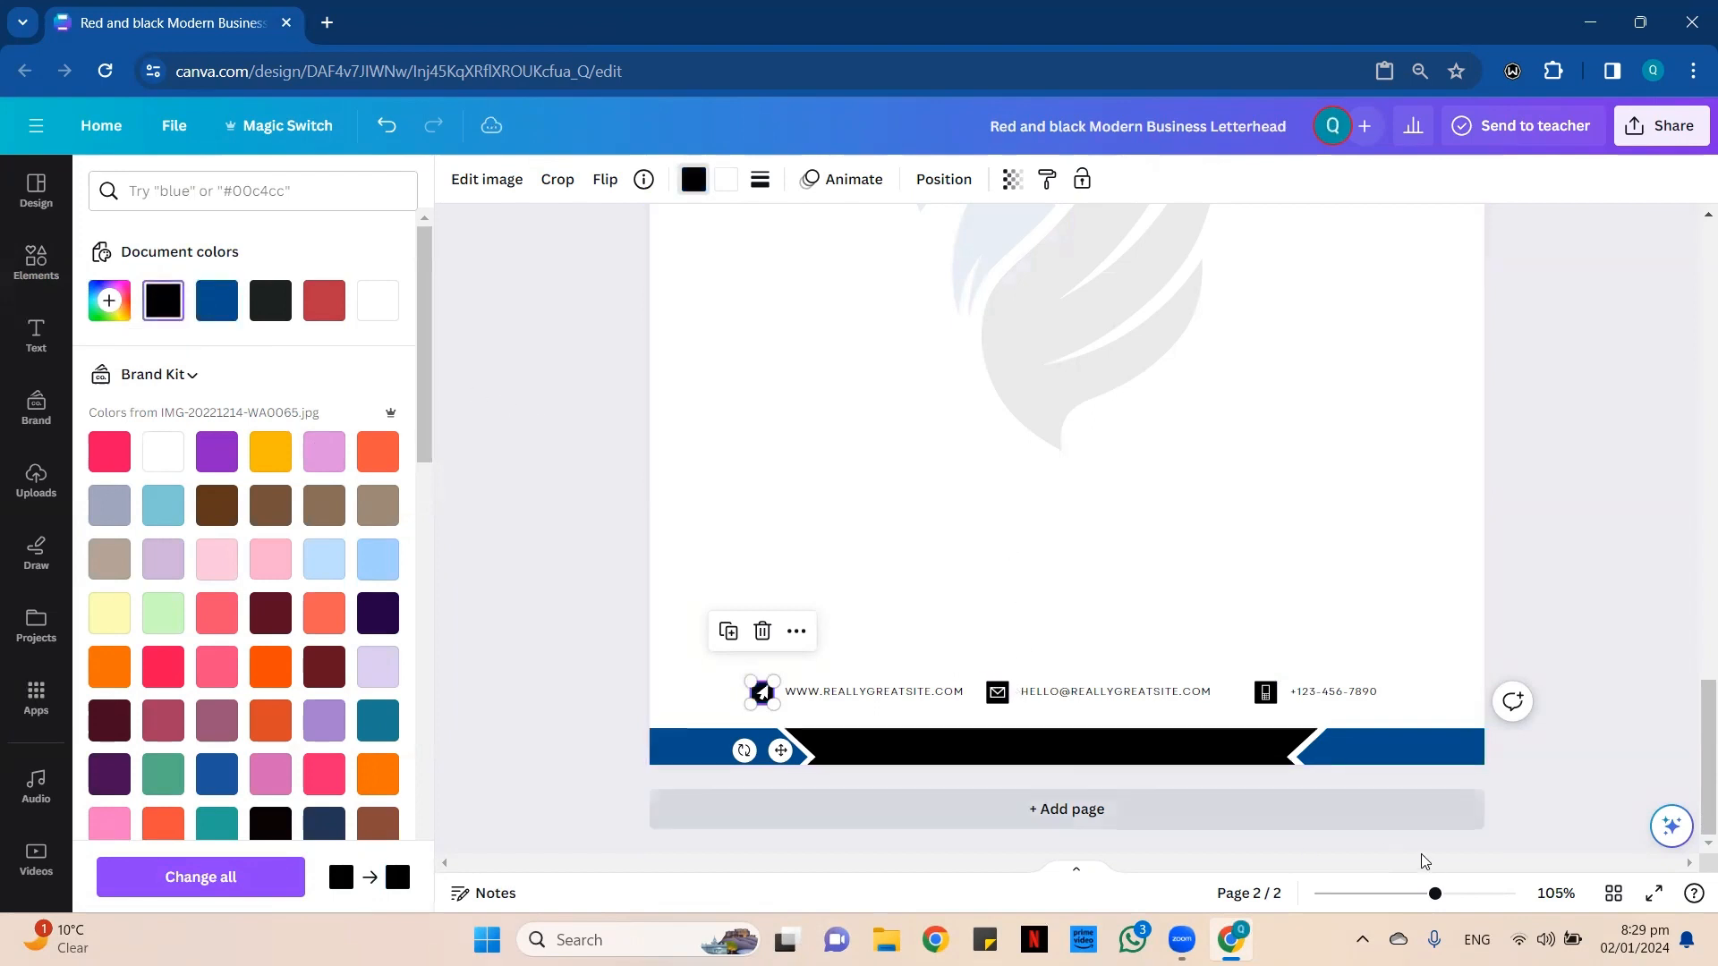
# Recolor the background of the website arrow icon in page 2's contact row to the document's blue, #004e8d.
pyautogui.click(1485, 894)
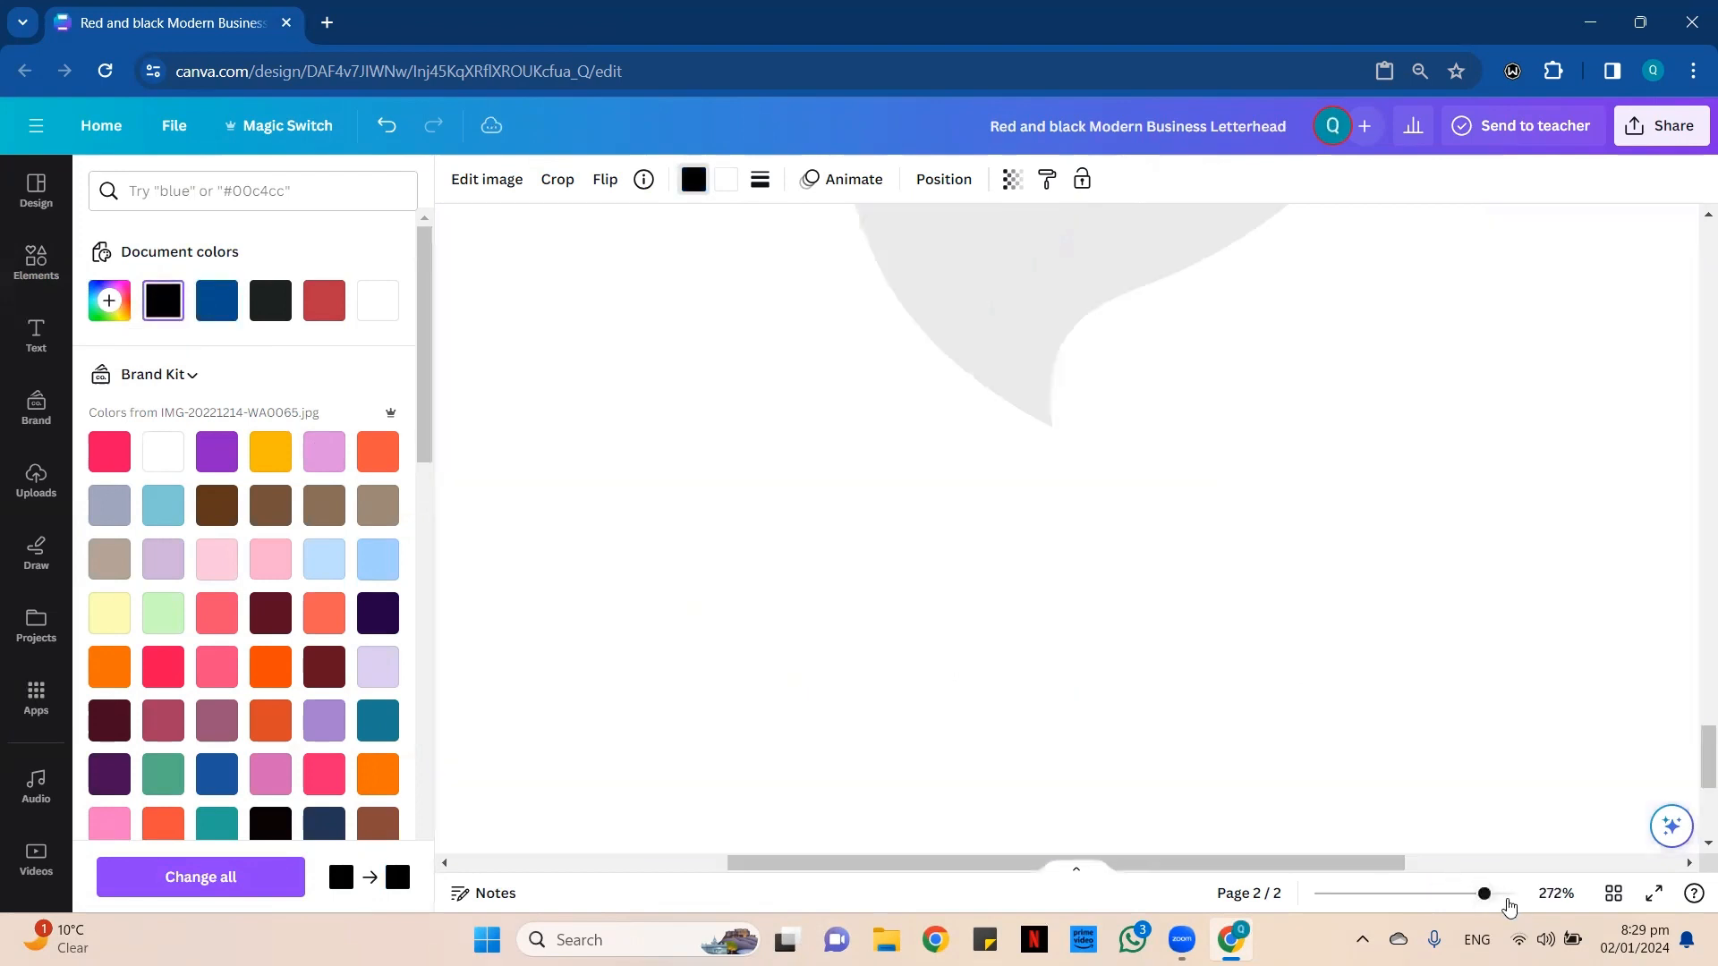
pyautogui.scroll(-5, 917, 432)
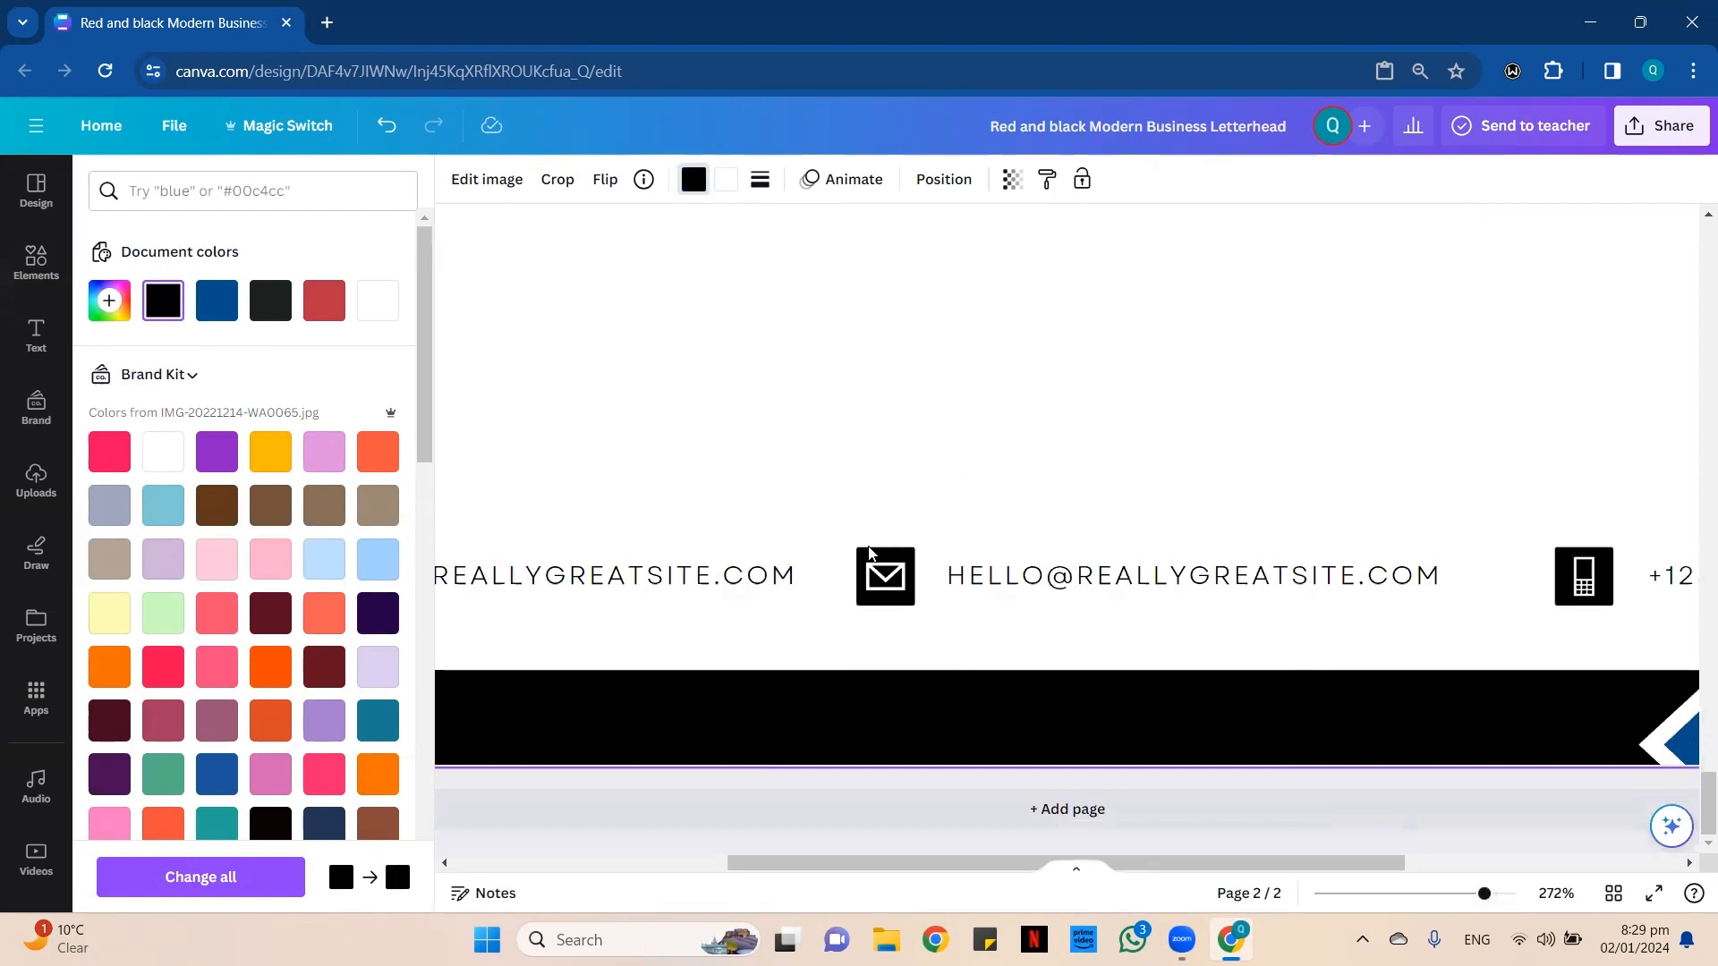
pyautogui.click(881, 571)
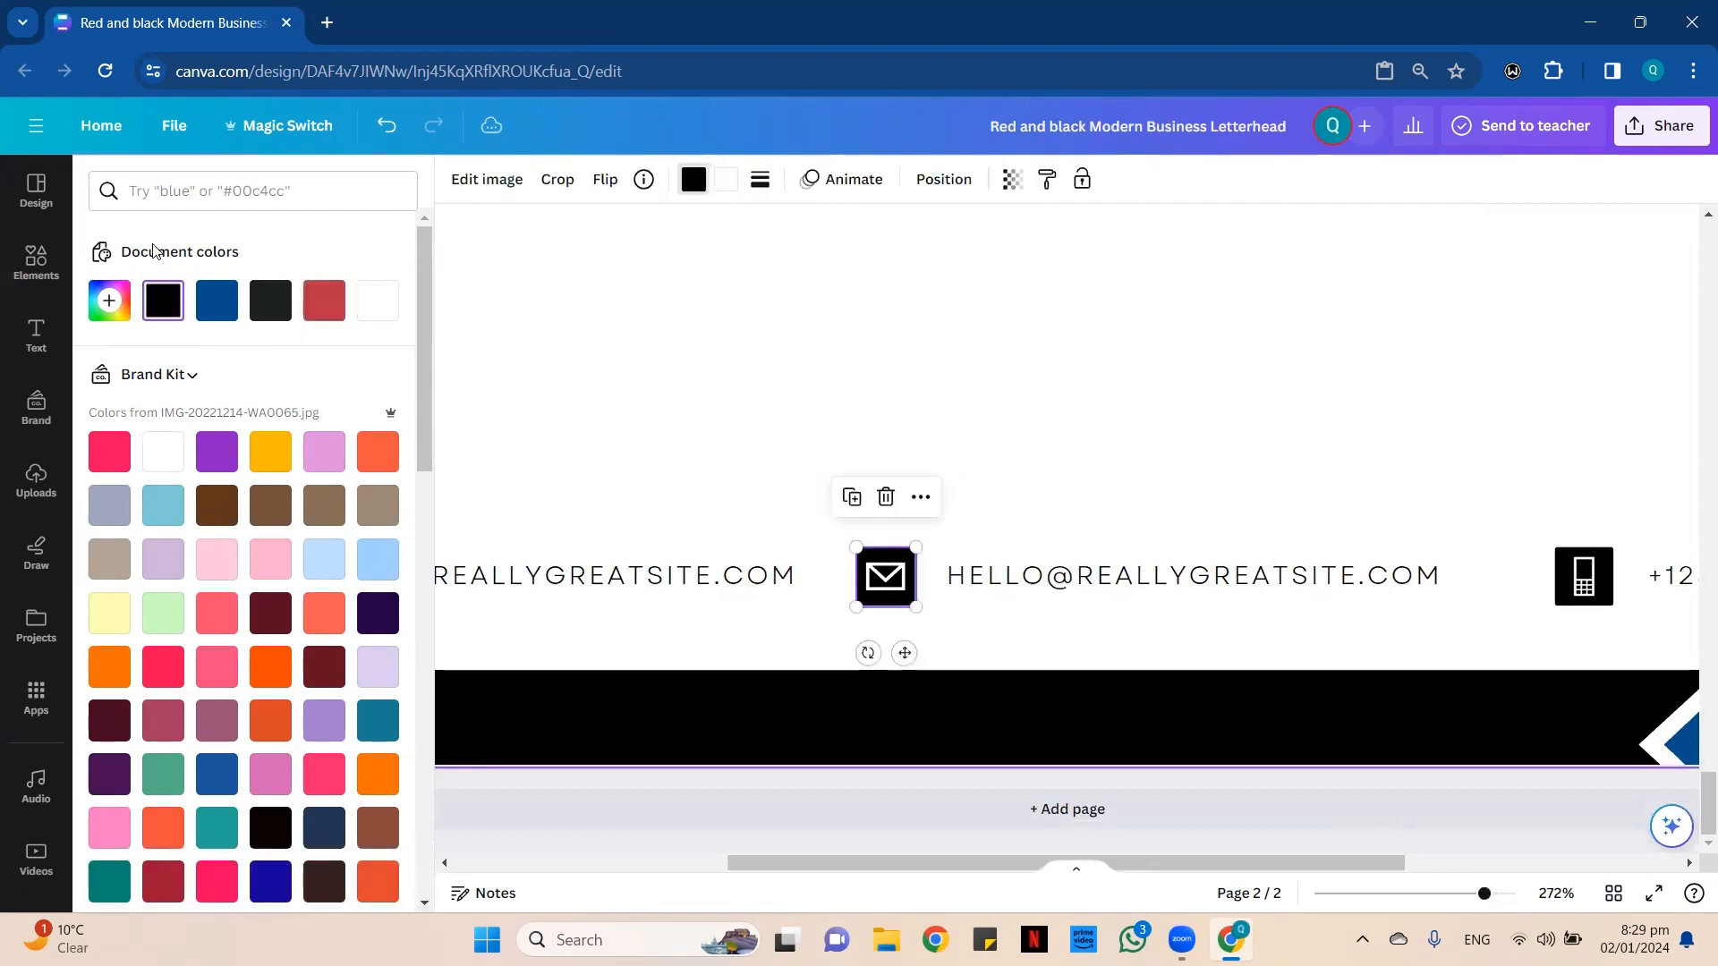
pyautogui.moveTo(1226, 864); pyautogui.dragTo(1473, 864)
pyautogui.click(1126, 576)
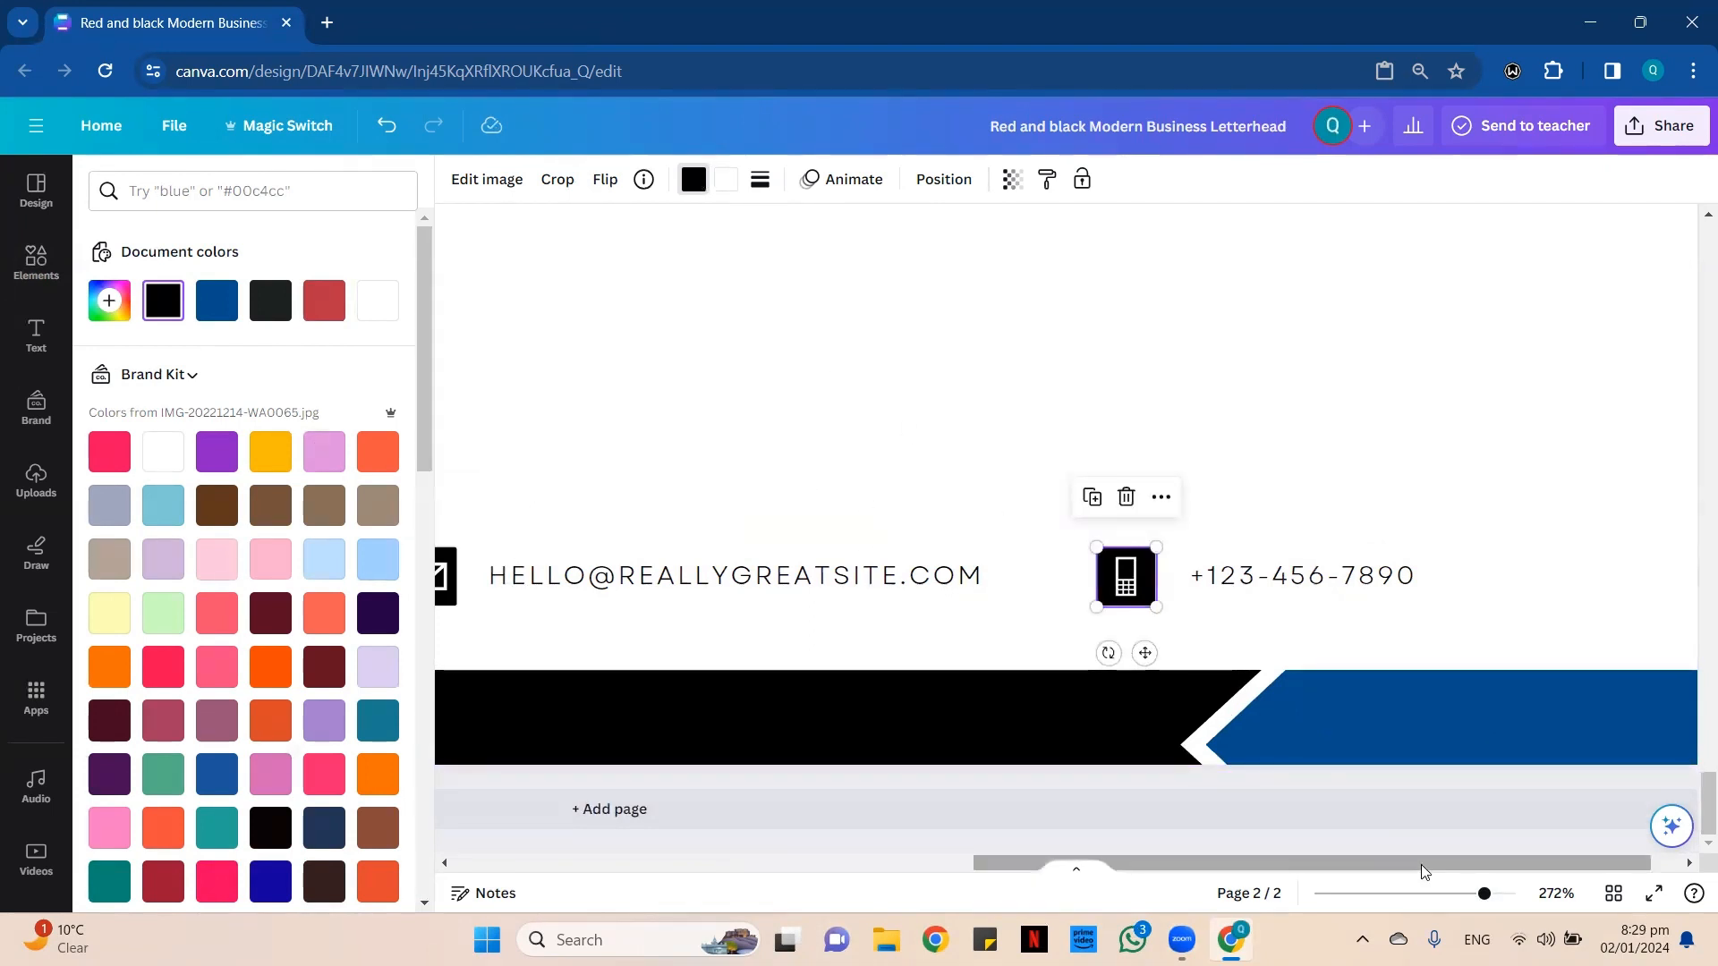
pyautogui.moveTo(1425, 872); pyautogui.dragTo(814, 752)
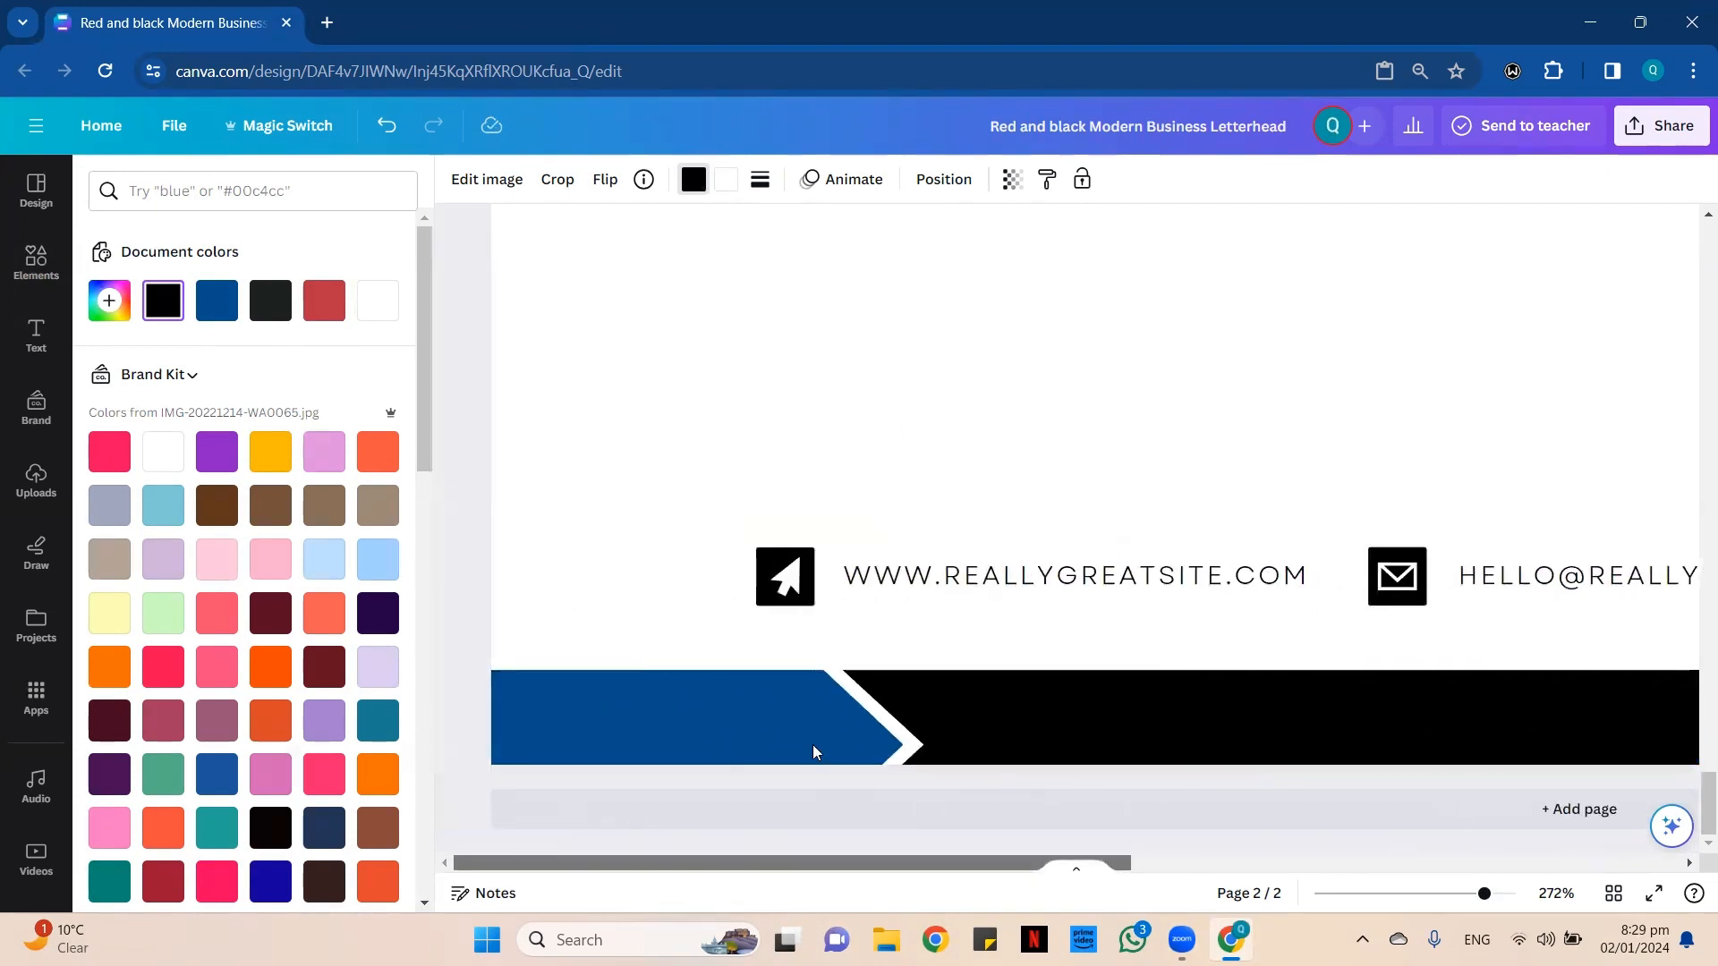
pyautogui.click(775, 599)
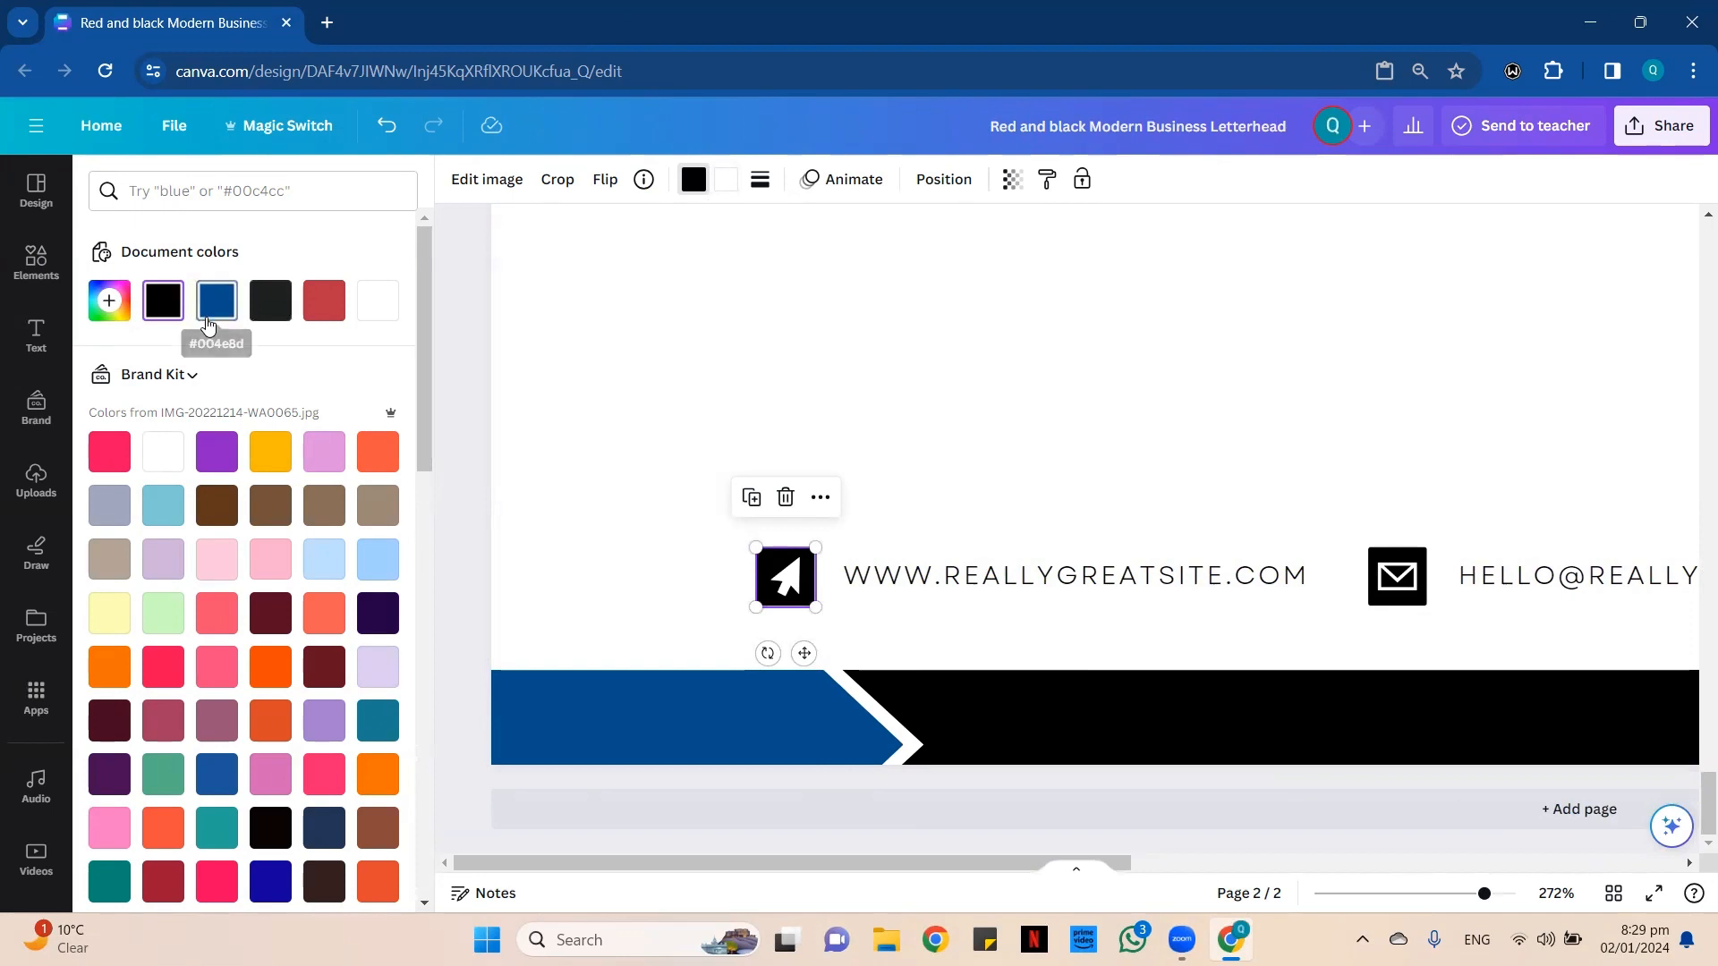
pyautogui.click(212, 307)
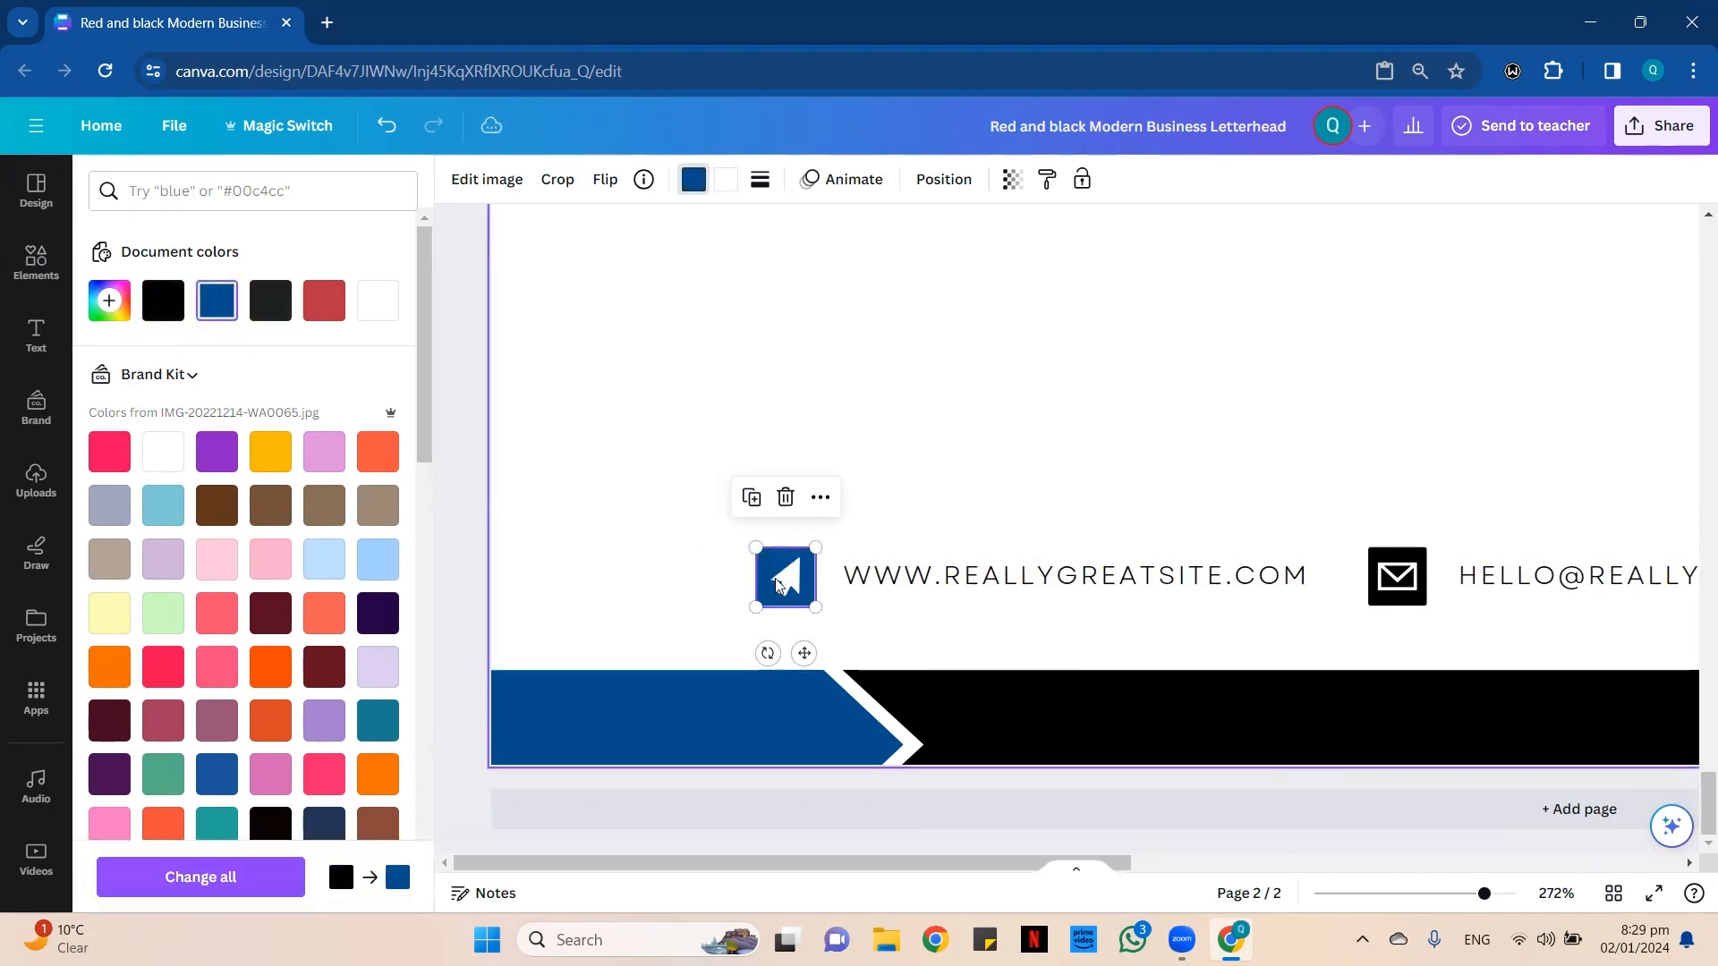
# Set the background of the website arrow icon in page 2's contact row back to black.
pyautogui.click(1374, 578)
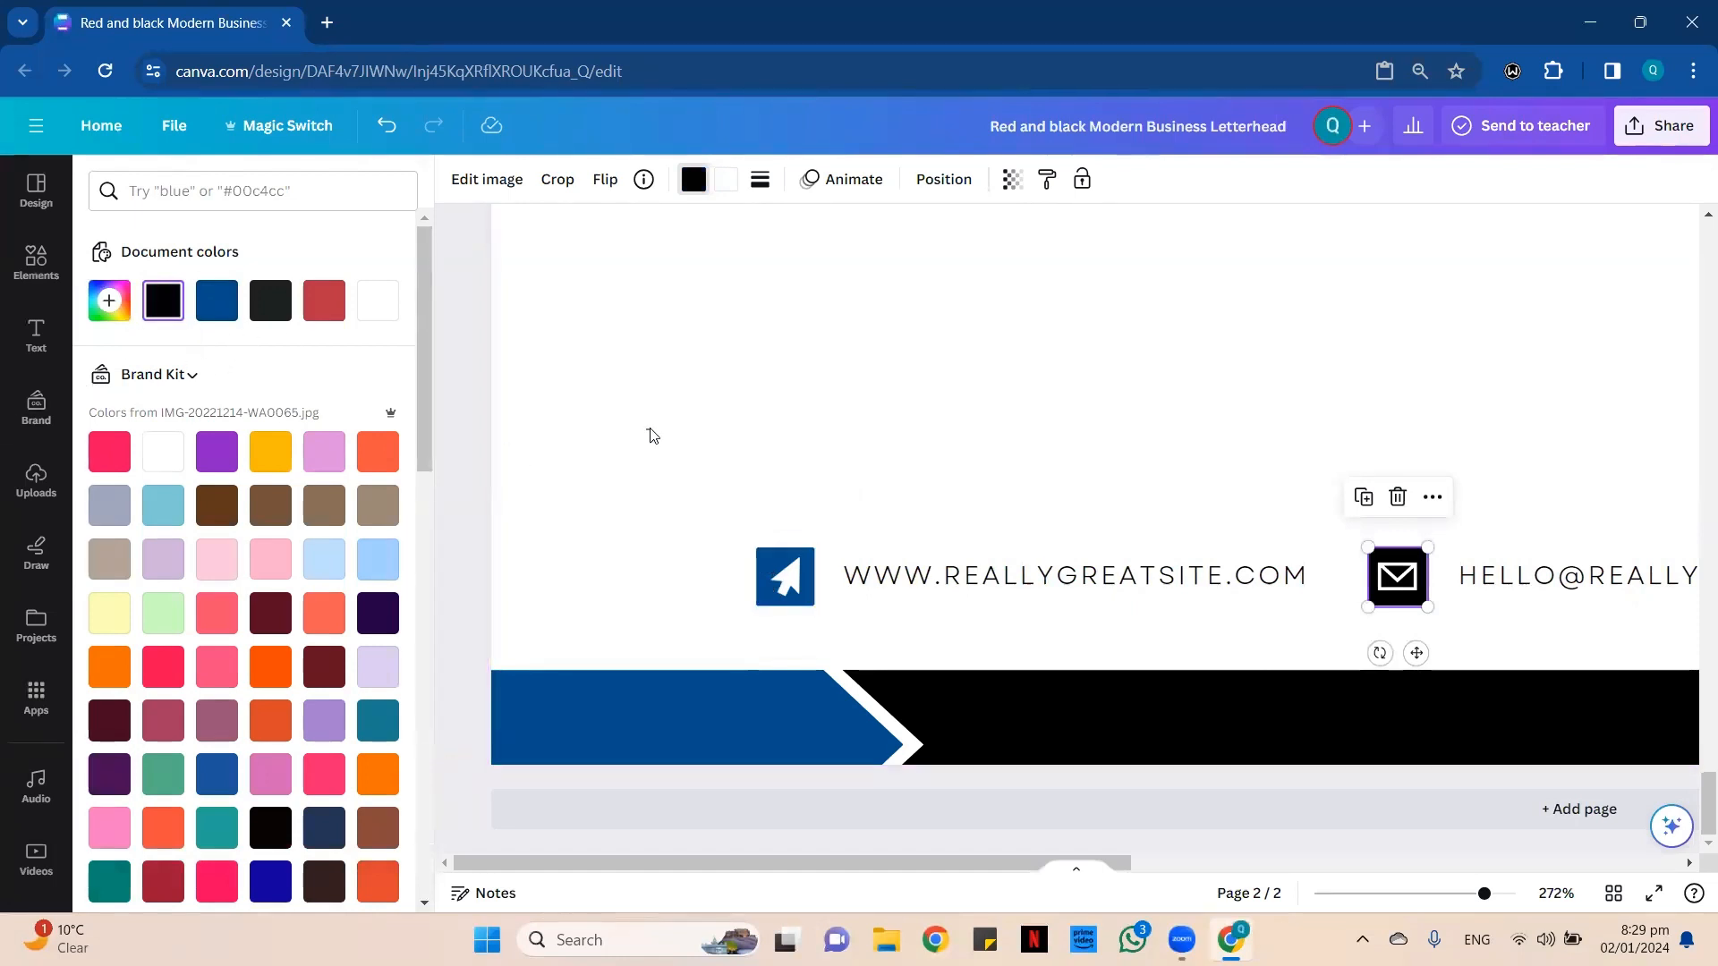
pyautogui.click(553, 427)
pyautogui.click(775, 562)
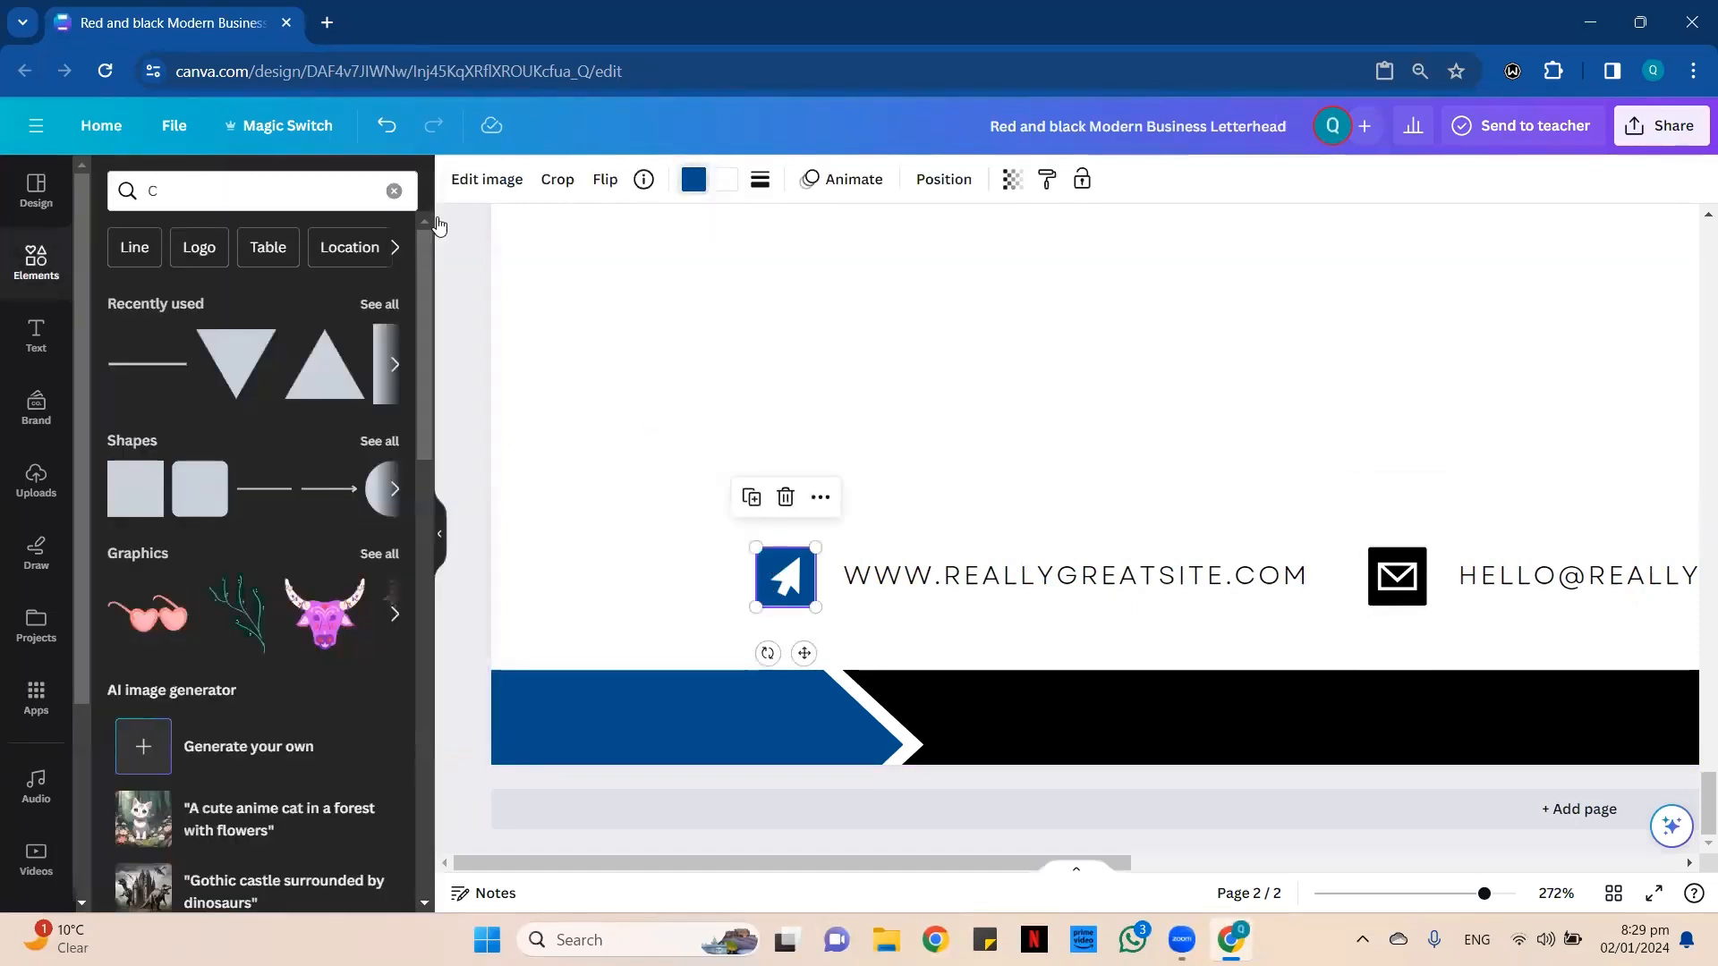
pyautogui.click(164, 301)
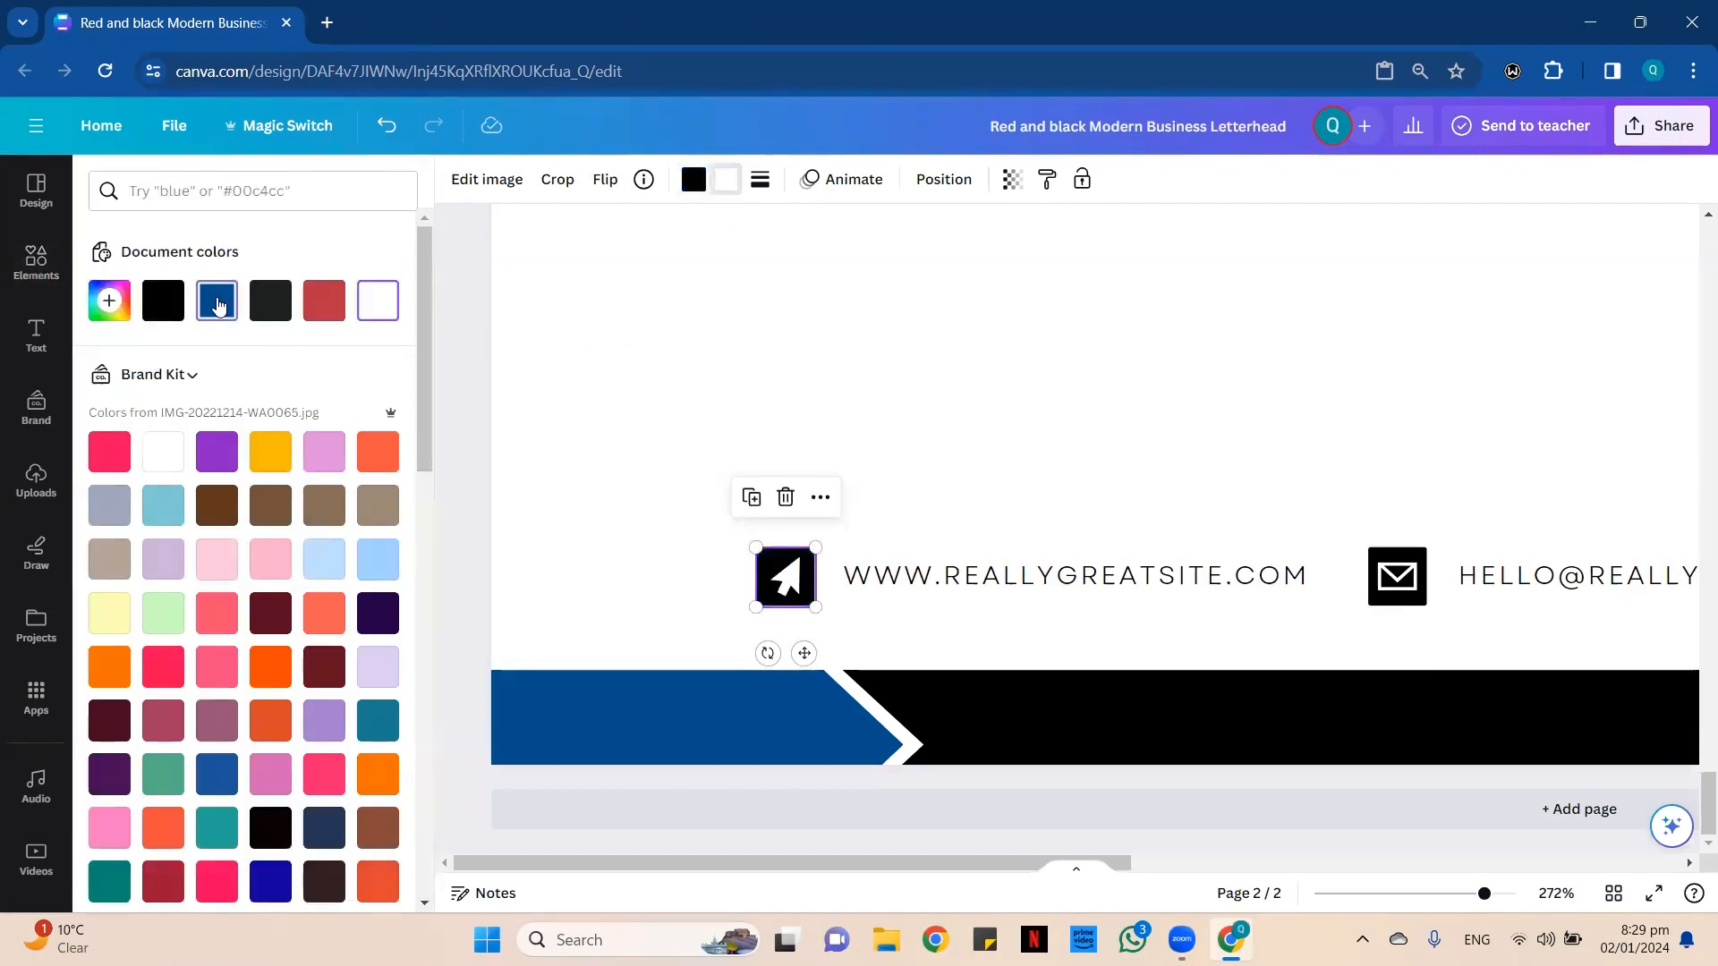
# Try the document's blue on the inner arrow and envelope symbols of the contact icons, and set both symbols back to white.
pyautogui.click(218, 305)
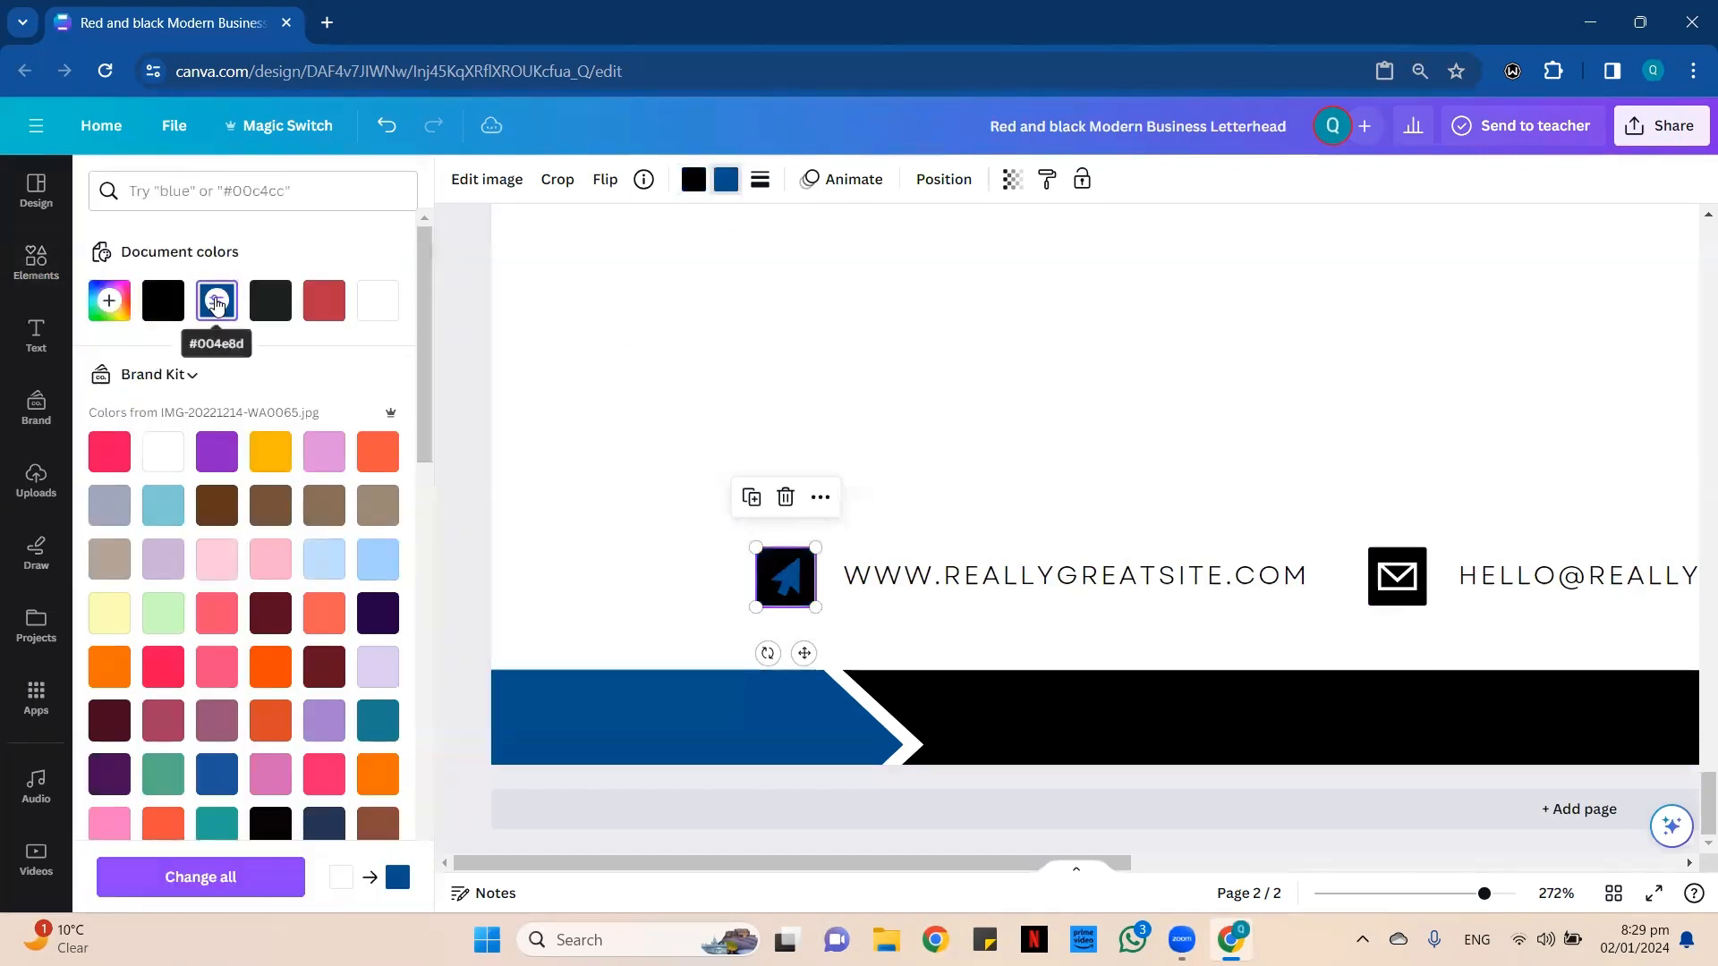
pyautogui.click(1397, 577)
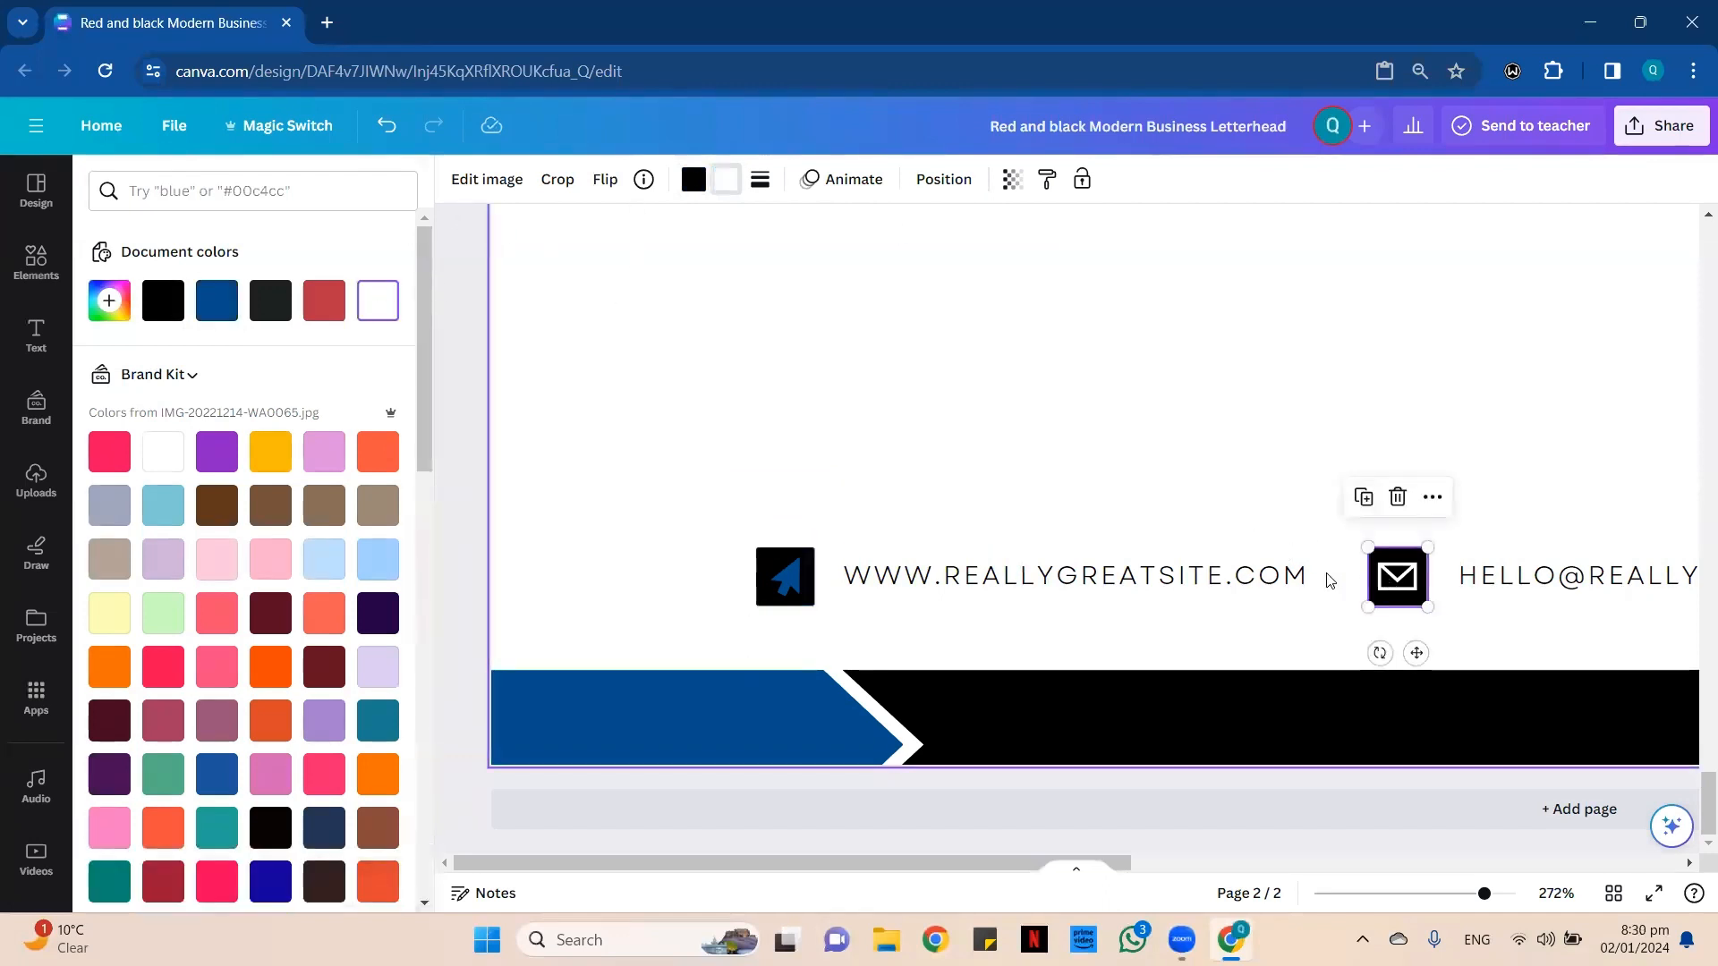
pyautogui.click(220, 303)
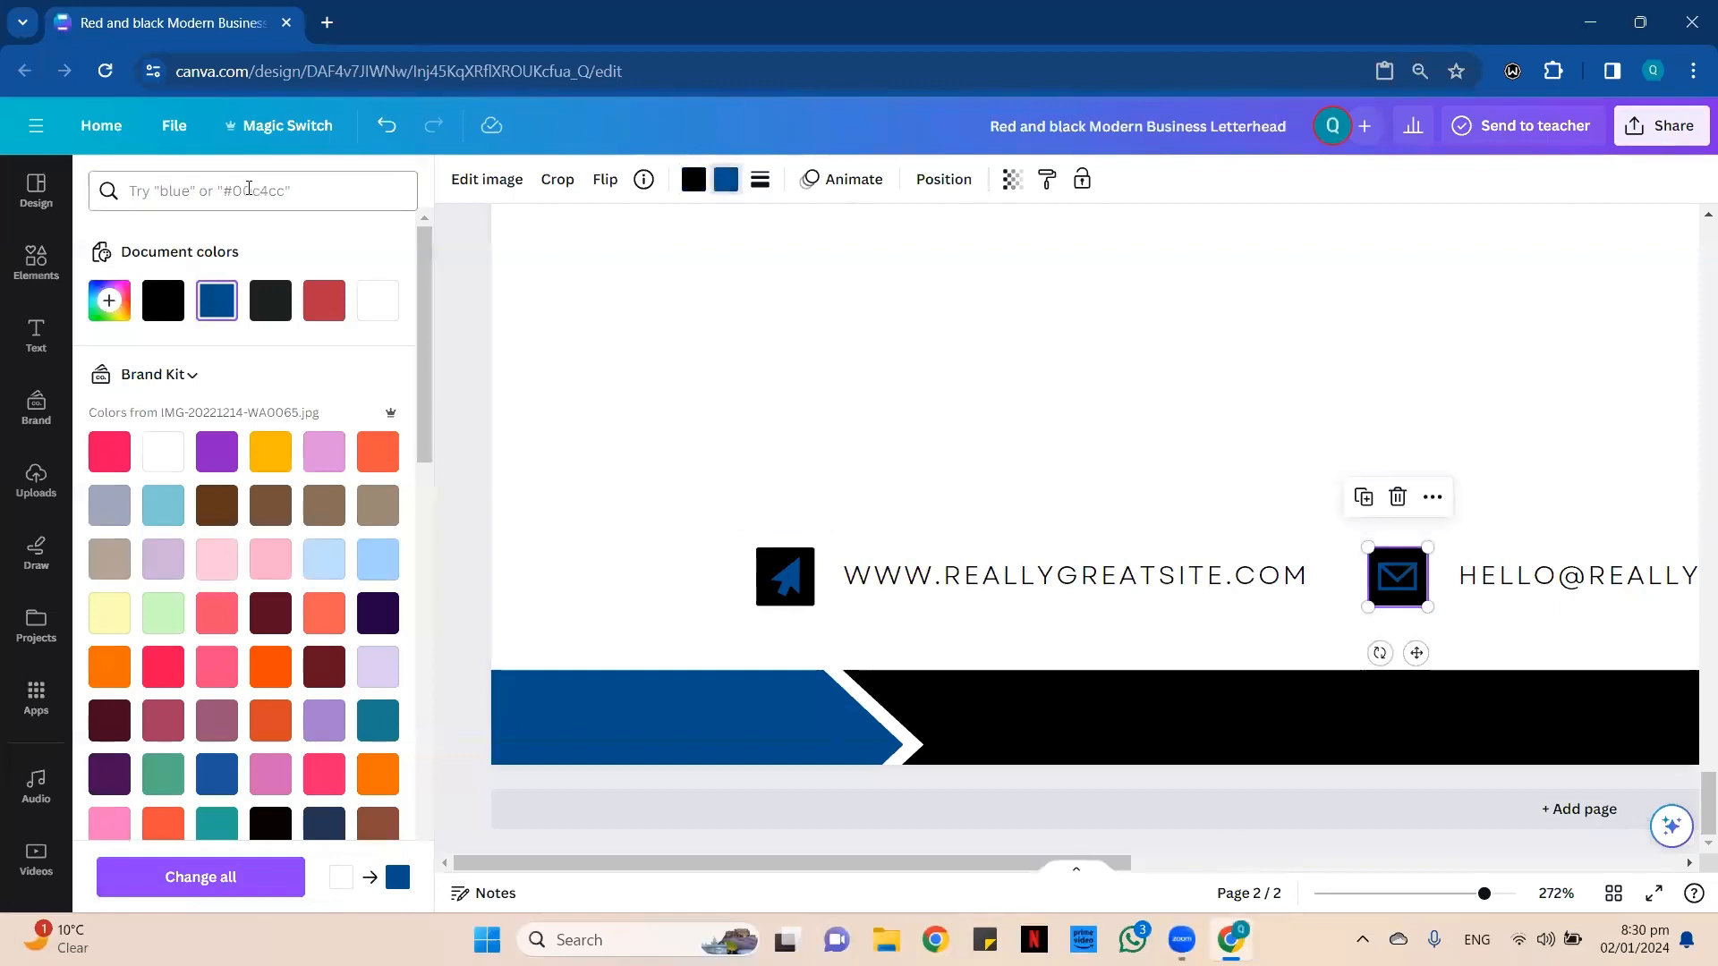
pyautogui.click(377, 303)
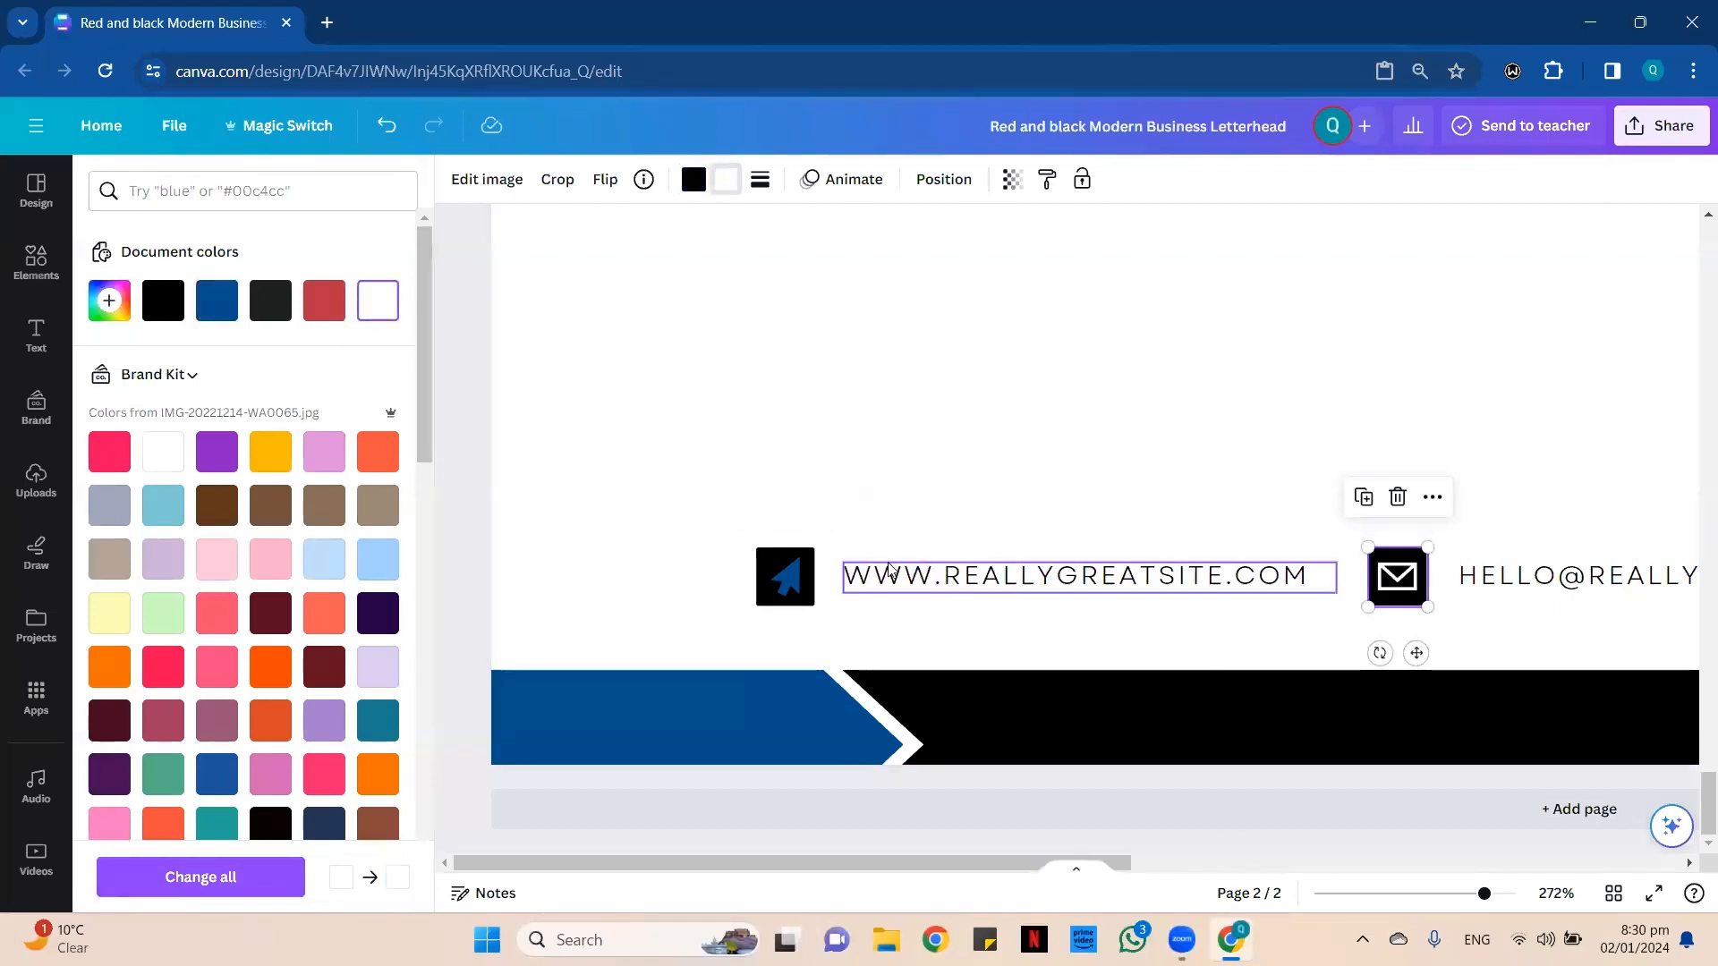
pyautogui.click(804, 571)
pyautogui.click(379, 309)
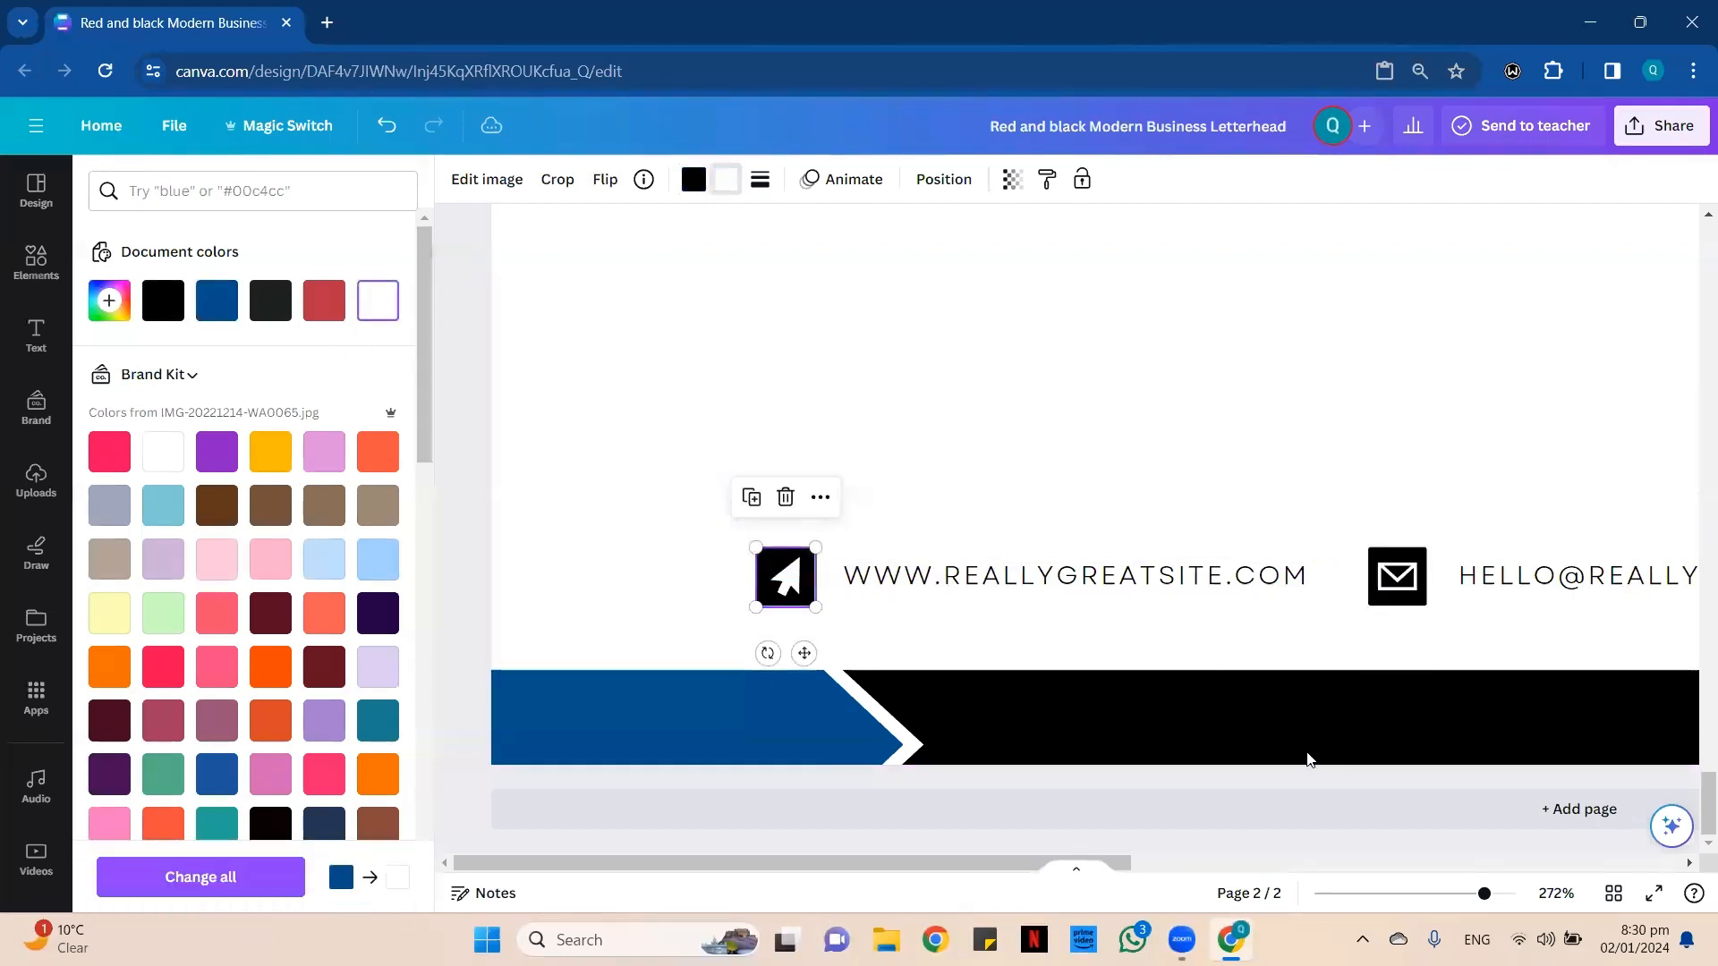
# Review page 2's header, watermark and footer contact row against page 1's layout.
pyautogui.click(1429, 893)
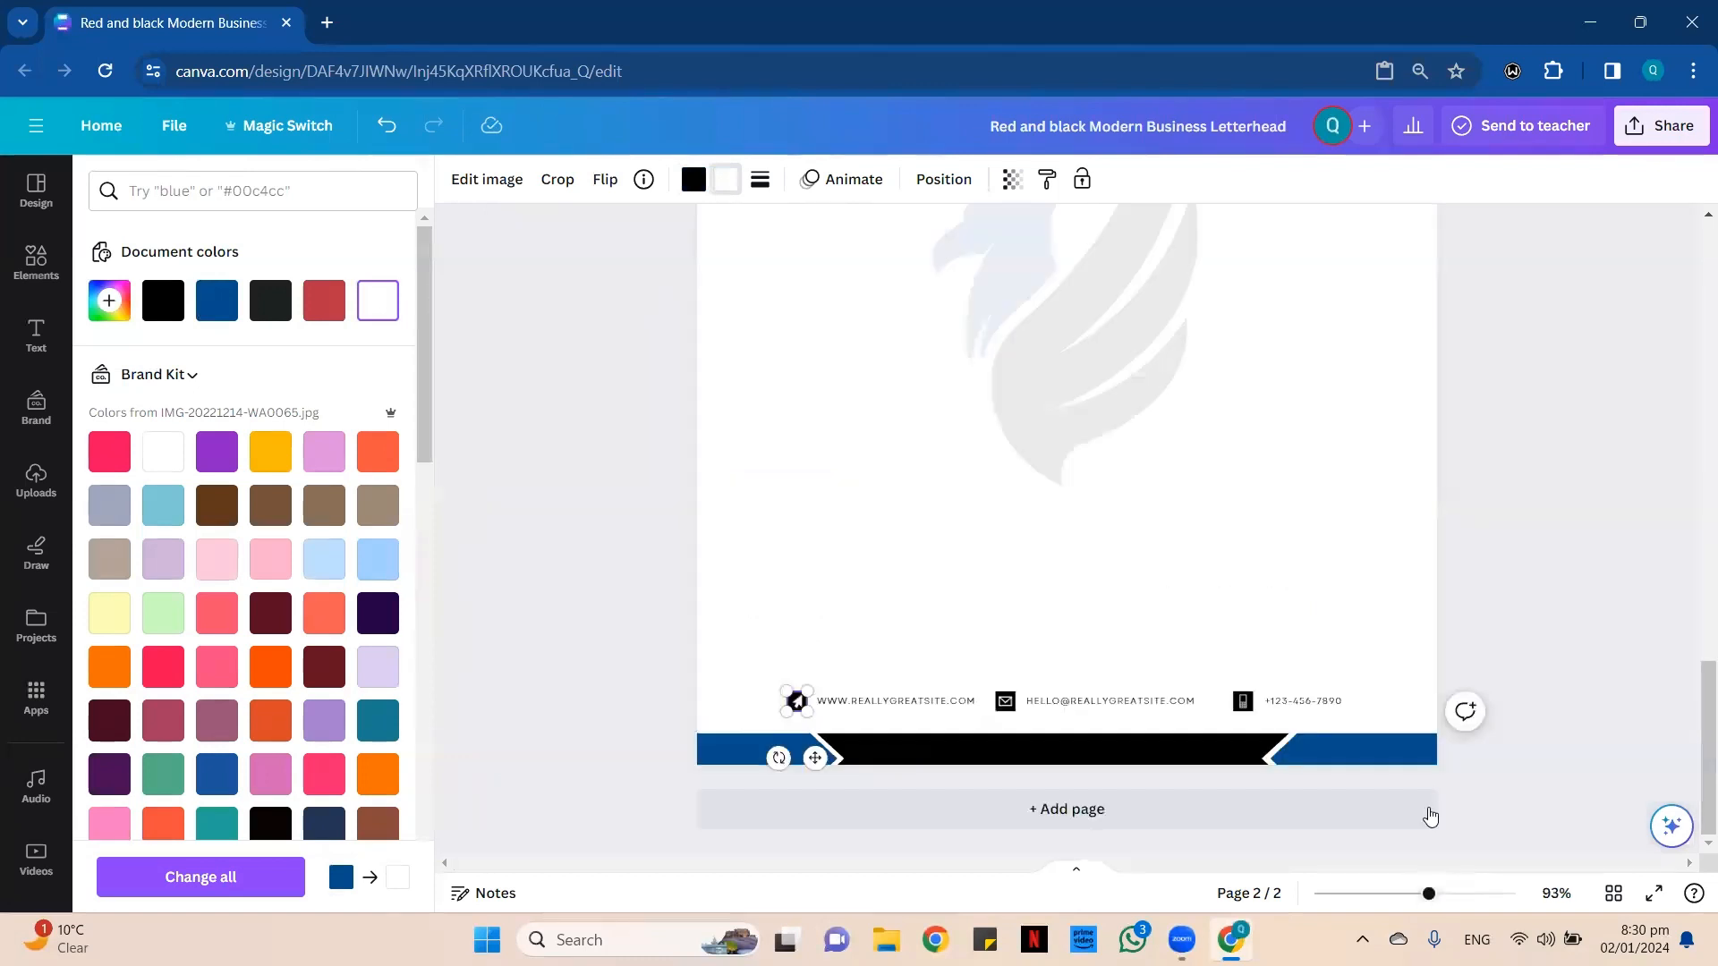
pyautogui.click(1127, 641)
pyautogui.click(911, 704)
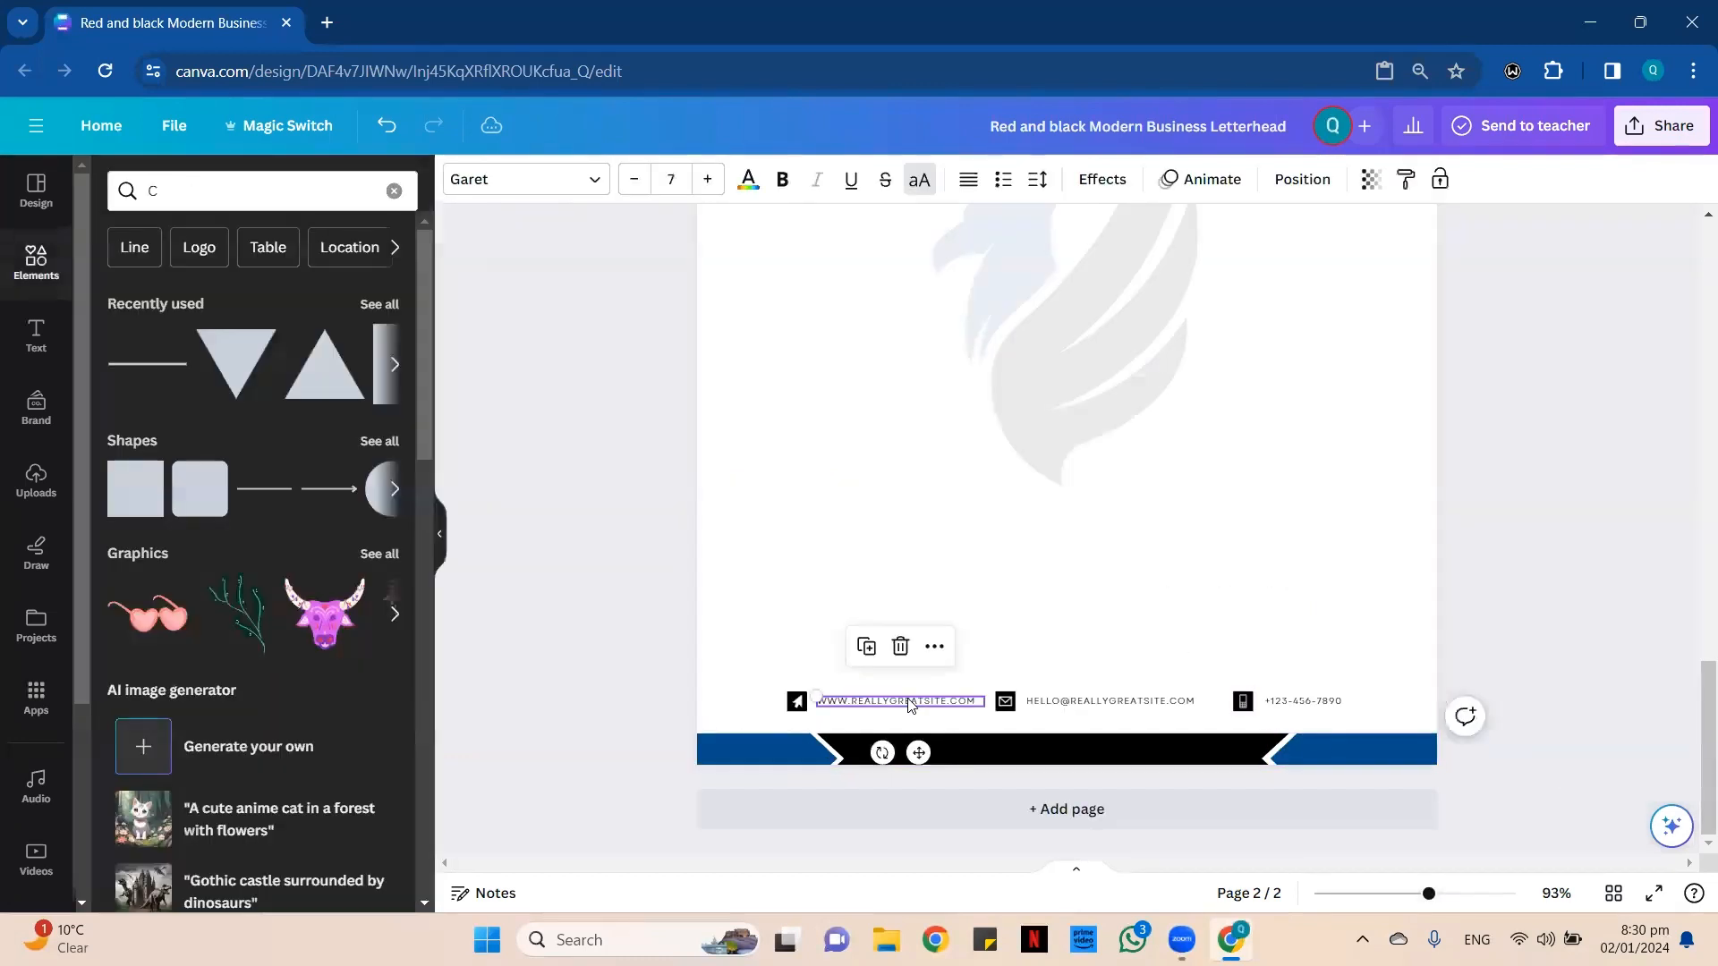
pyautogui.scroll(8, 930, 554)
pyautogui.click(878, 555)
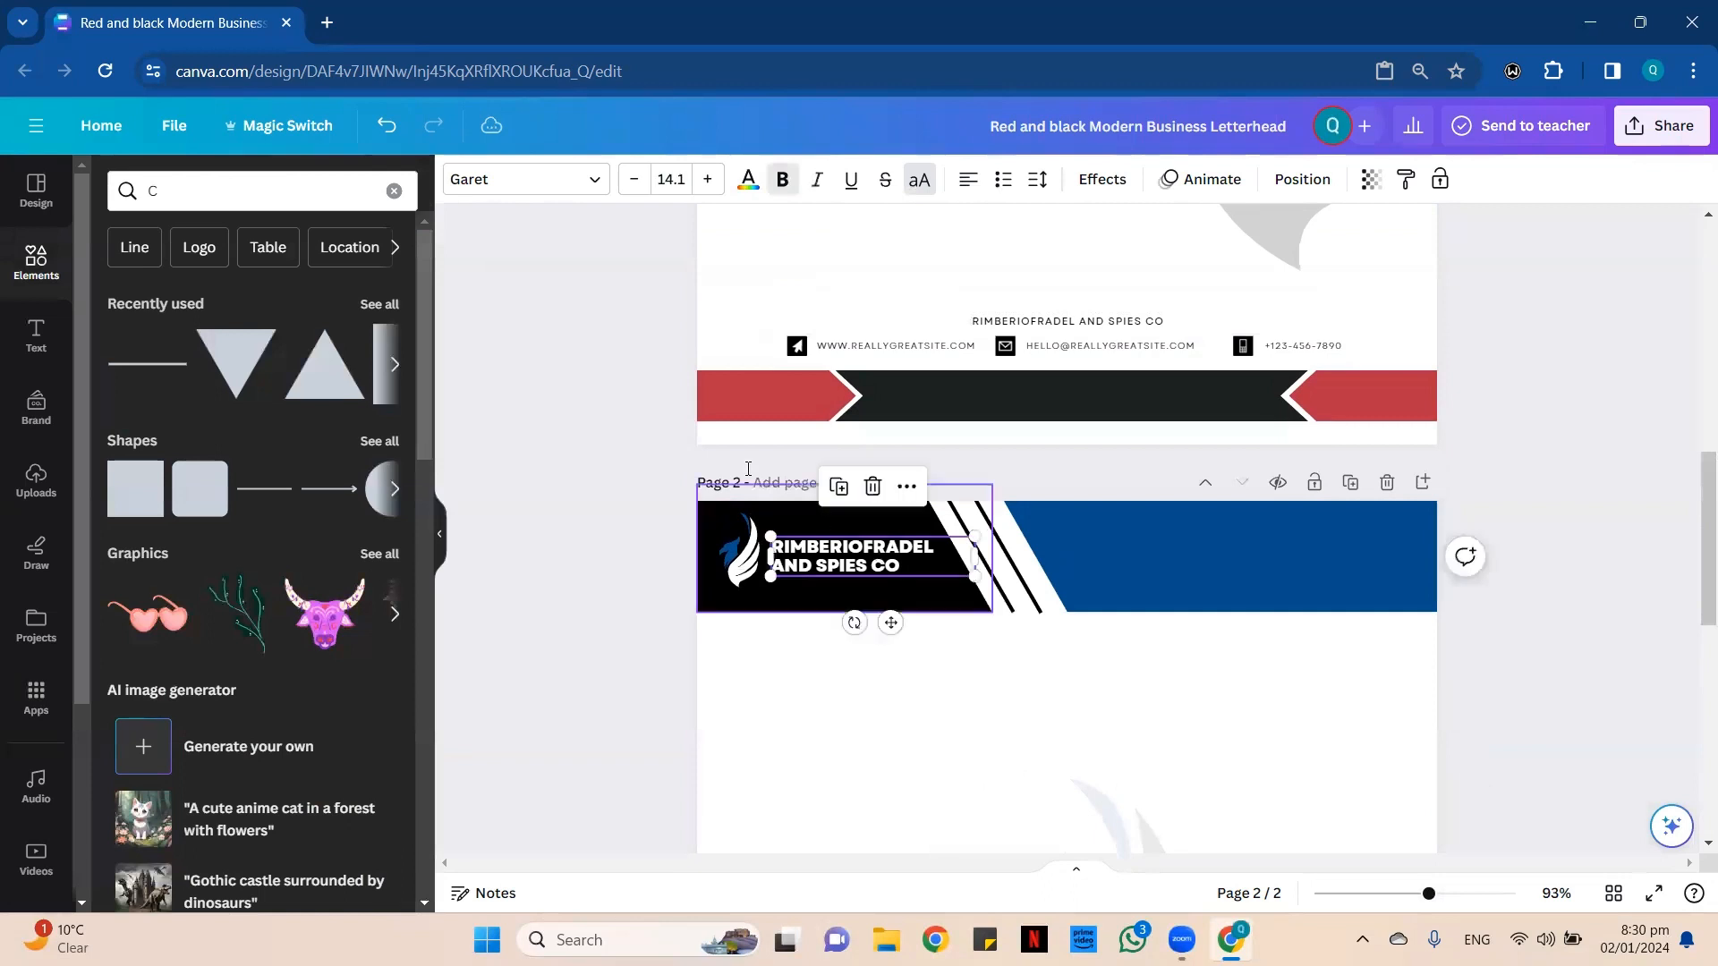
pyautogui.scroll(-5, 1124, 599)
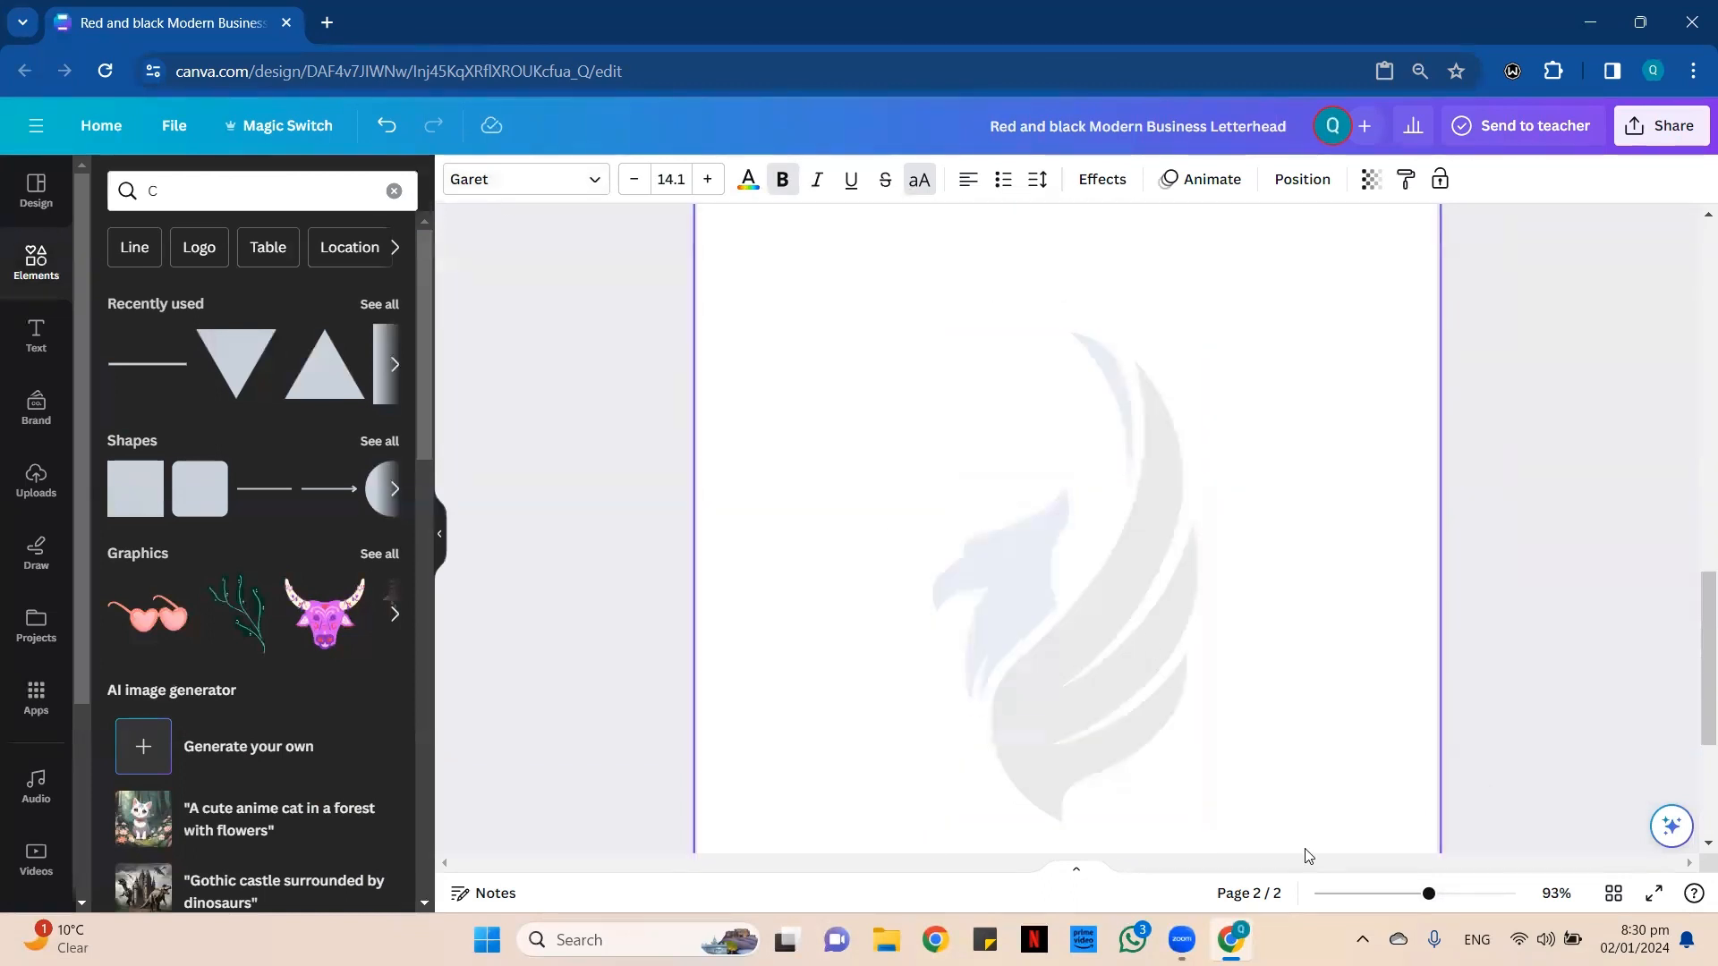
pyautogui.scroll(-3, 1096, 799)
pyautogui.click(932, 816)
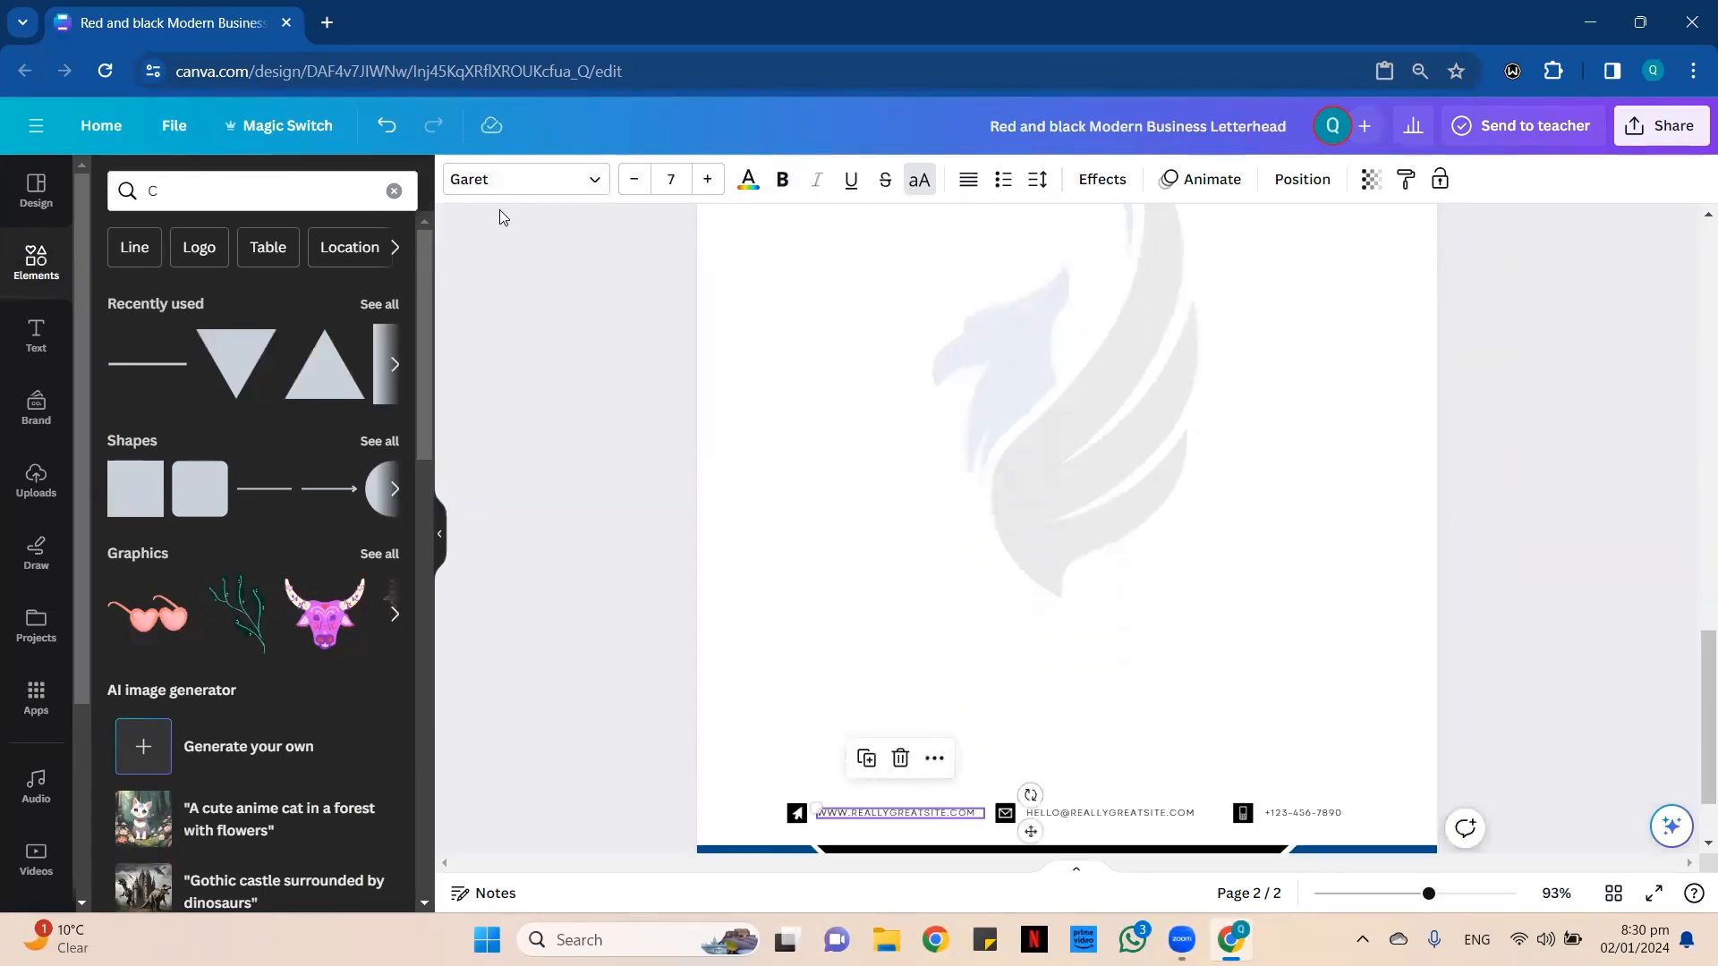
pyautogui.scroll(10, 1043, 496)
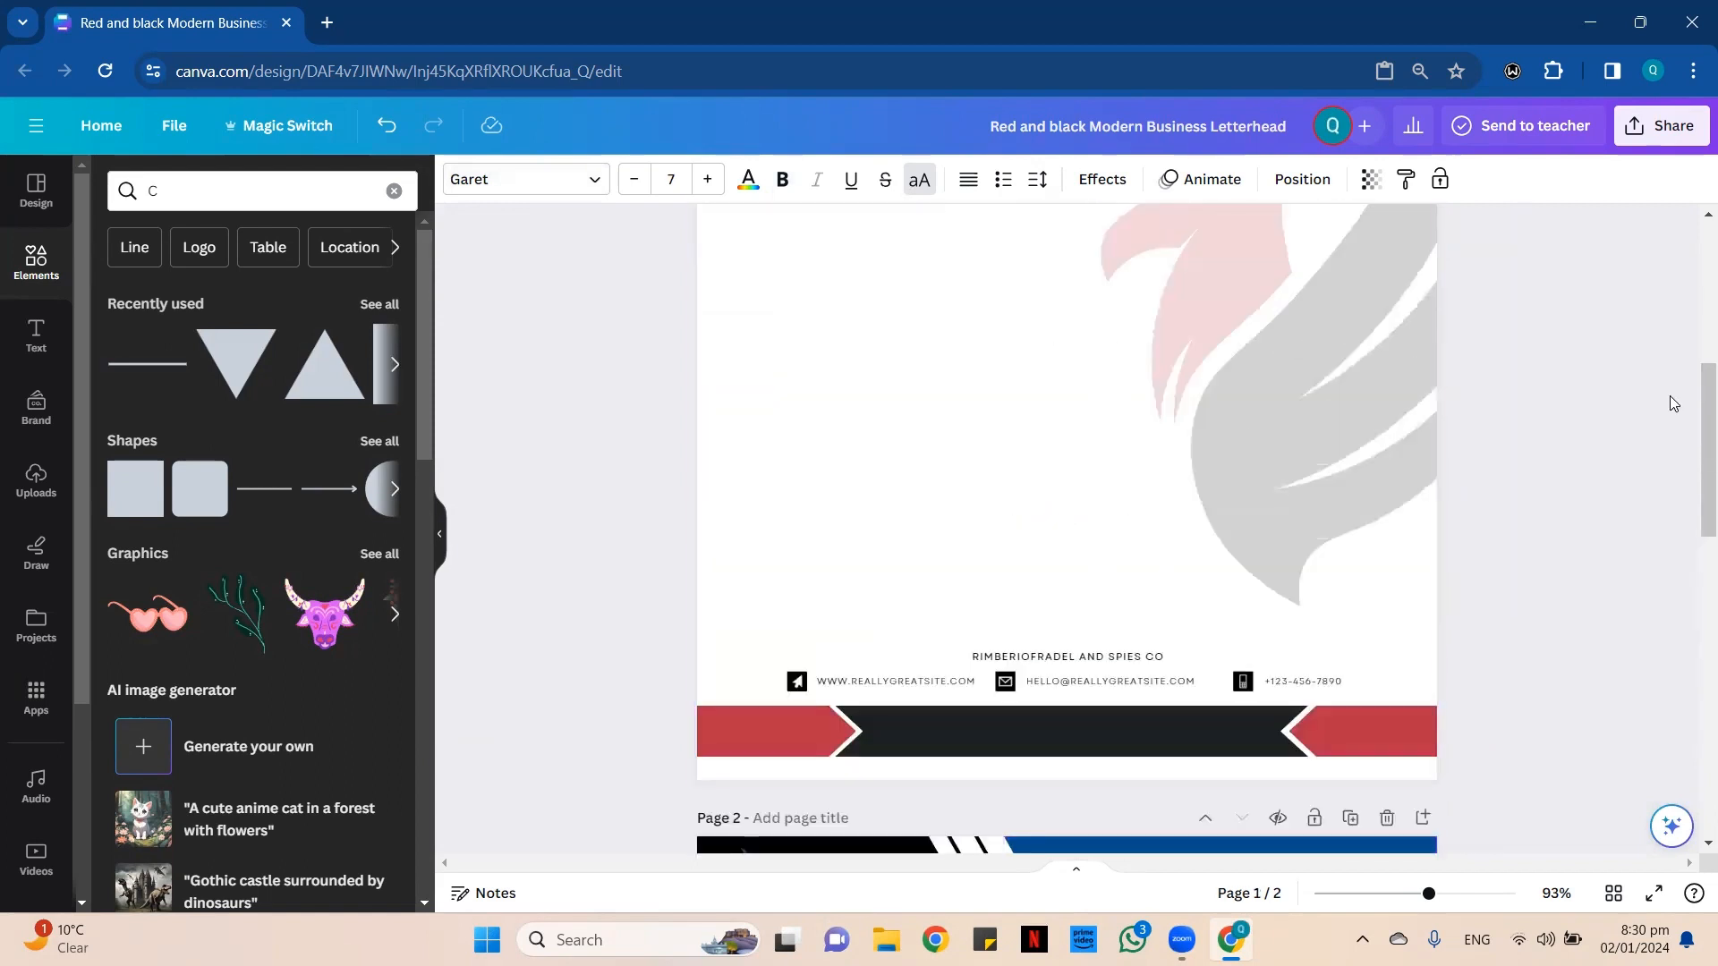
pyautogui.scroll(5, 1287, 526)
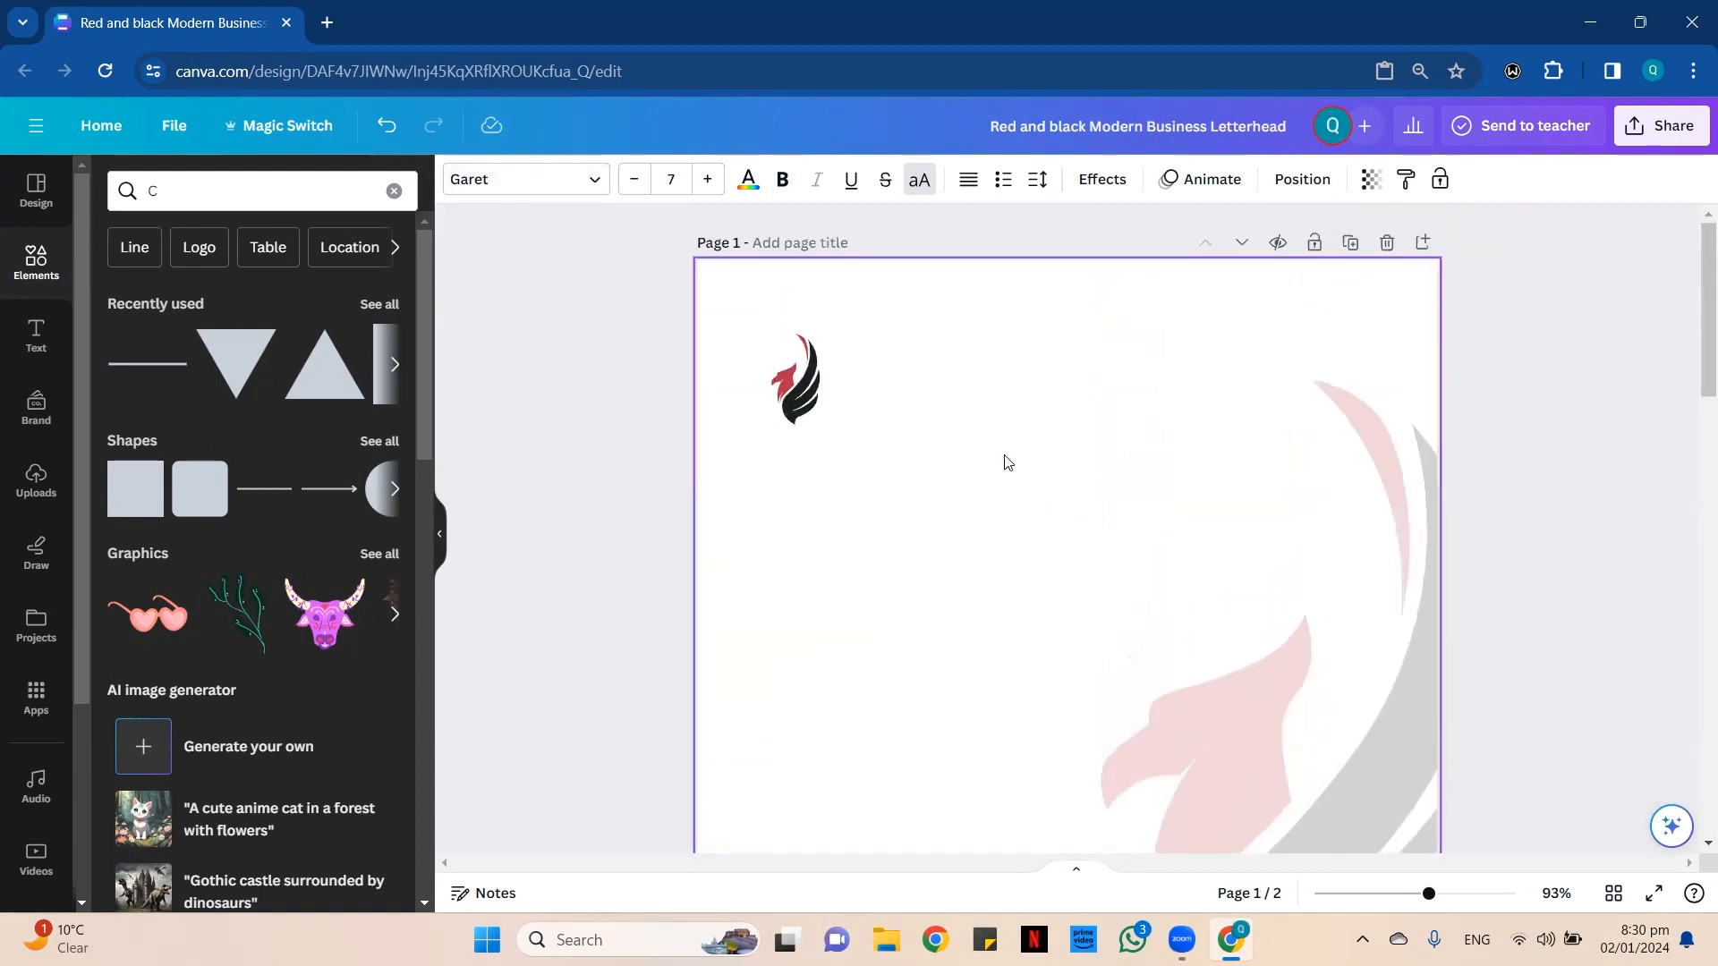
pyautogui.scroll(-12, 1008, 462)
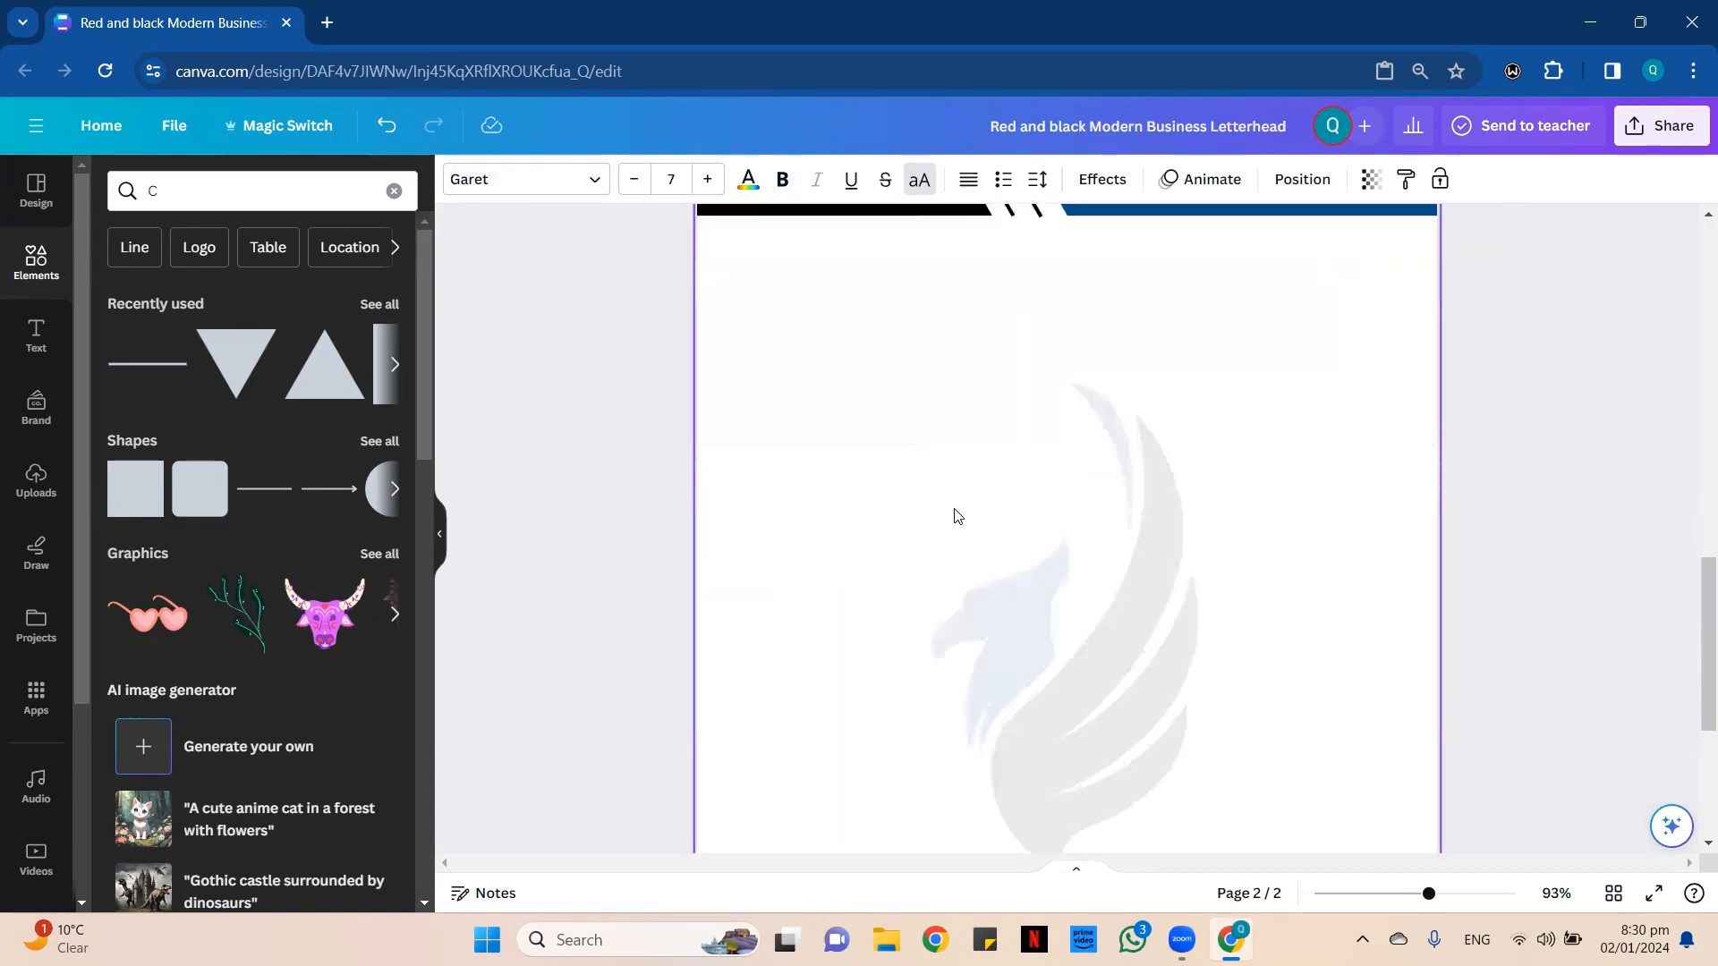
pyautogui.scroll(-1, 957, 517)
pyautogui.scroll(-5, 1389, 586)
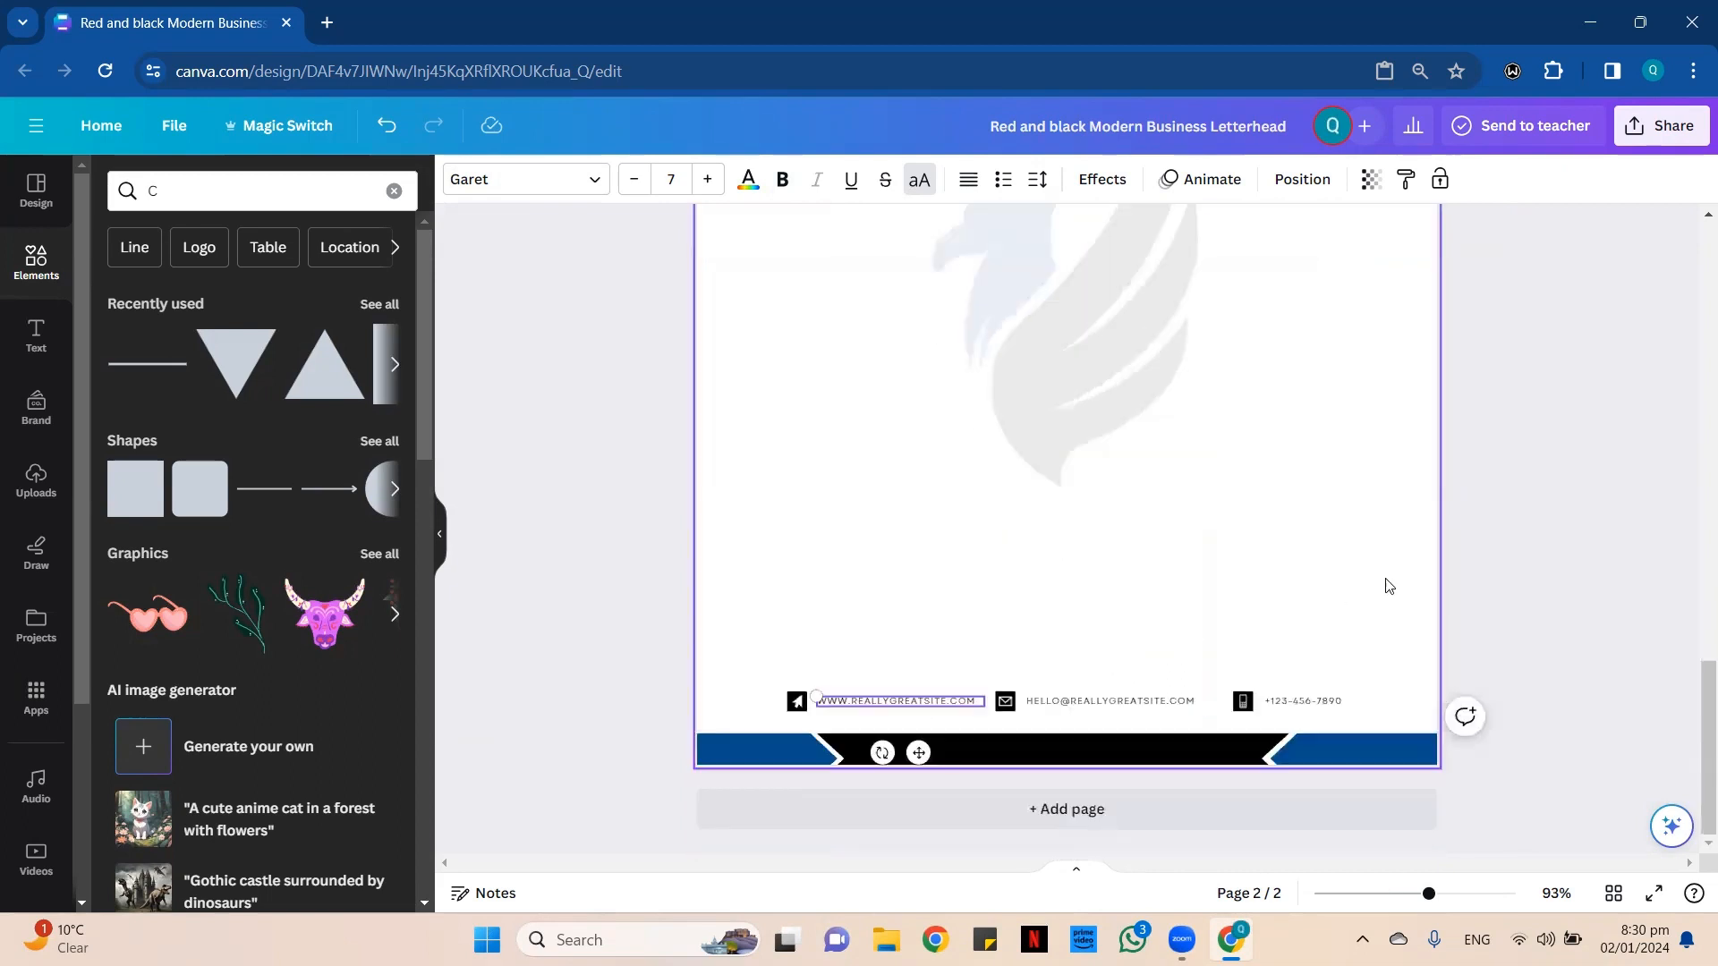
pyautogui.scroll(6, 1258, 644)
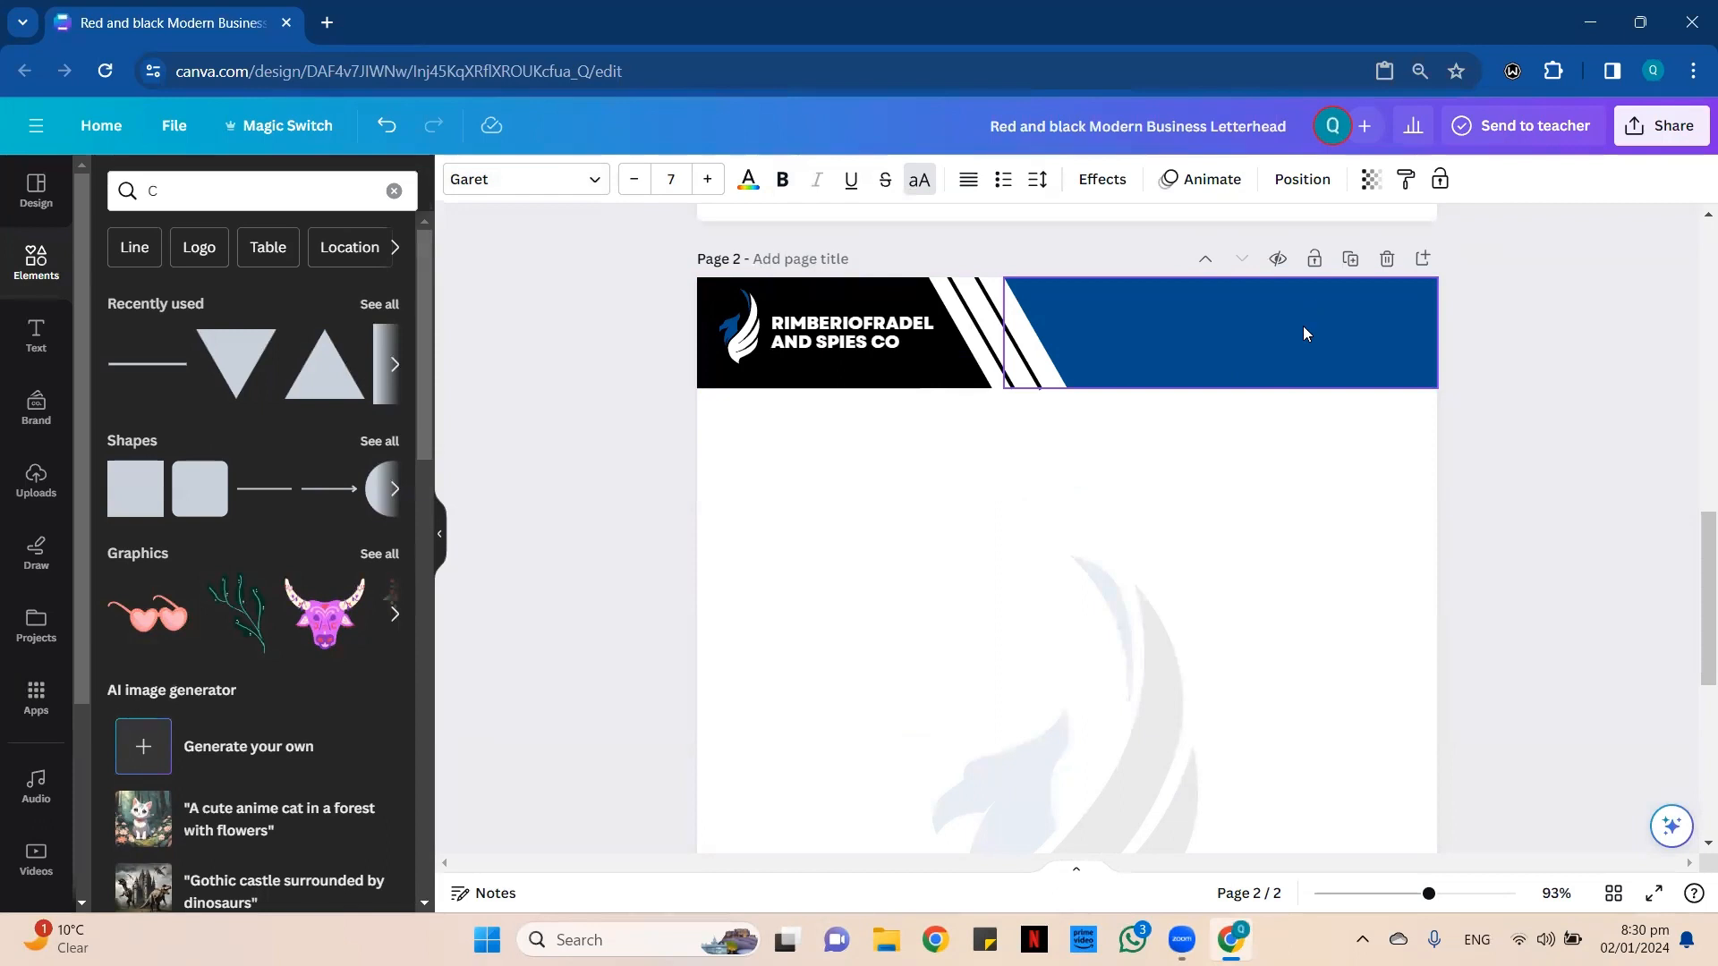
pyautogui.scroll(-5, 1127, 430)
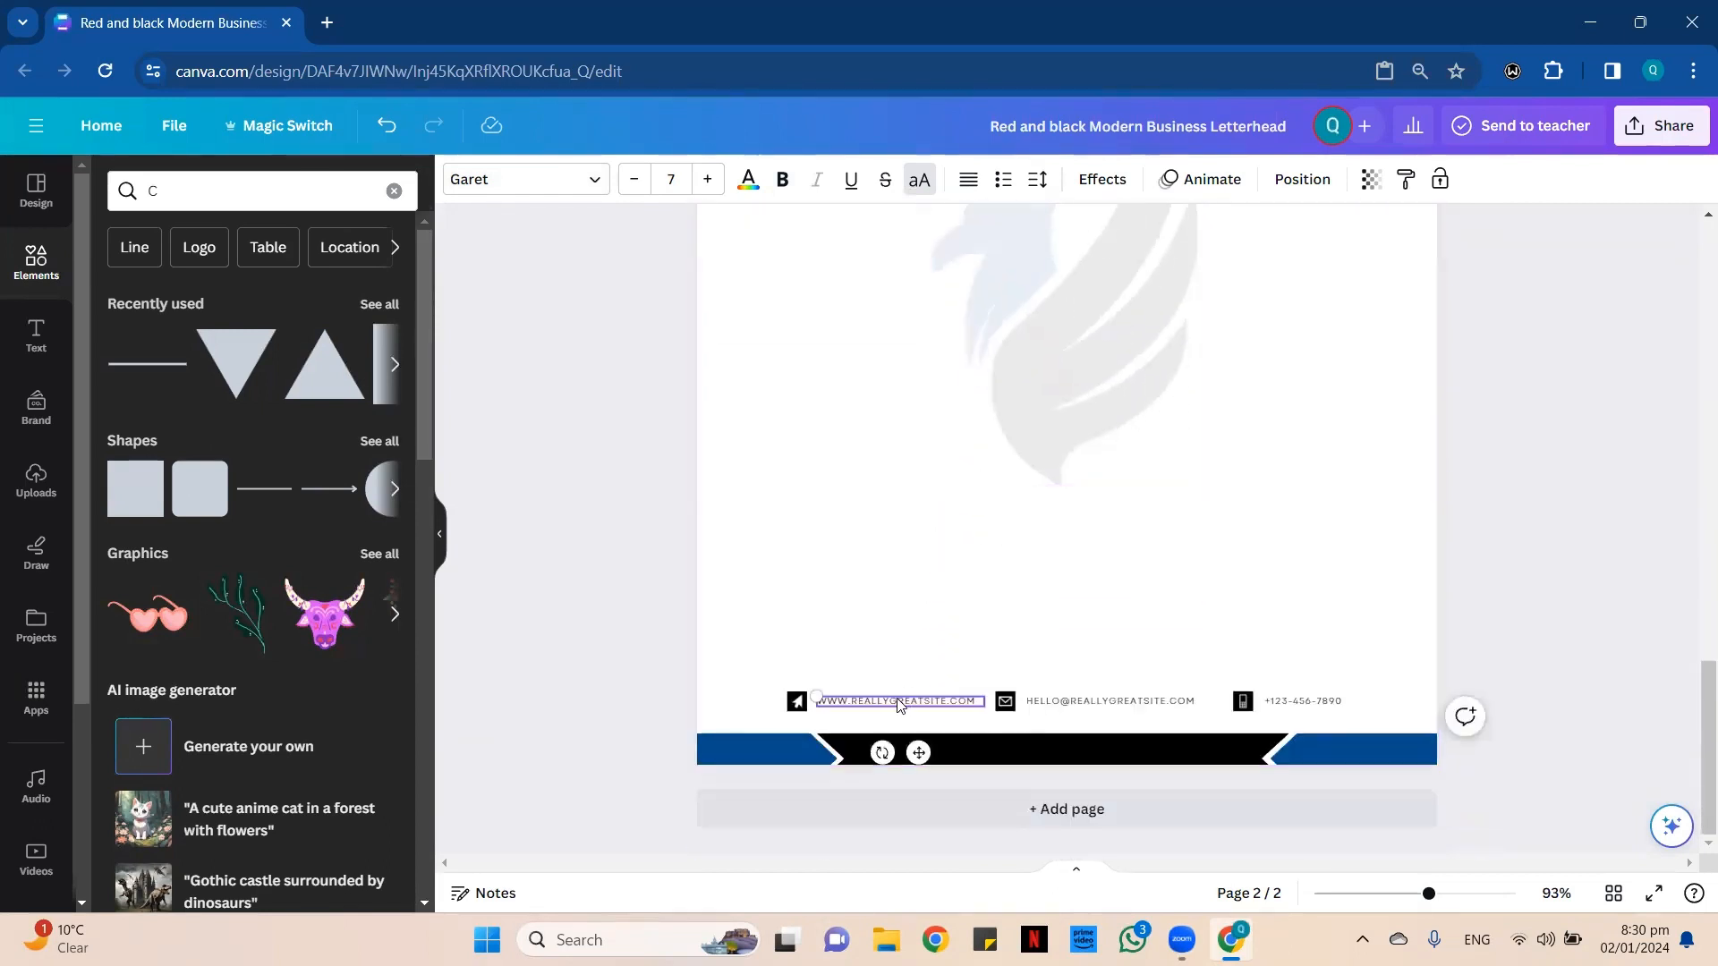
# Group the website icon and address in page 2's contact row and place a duplicate in the header's blue area.
pyautogui.click(800, 702)
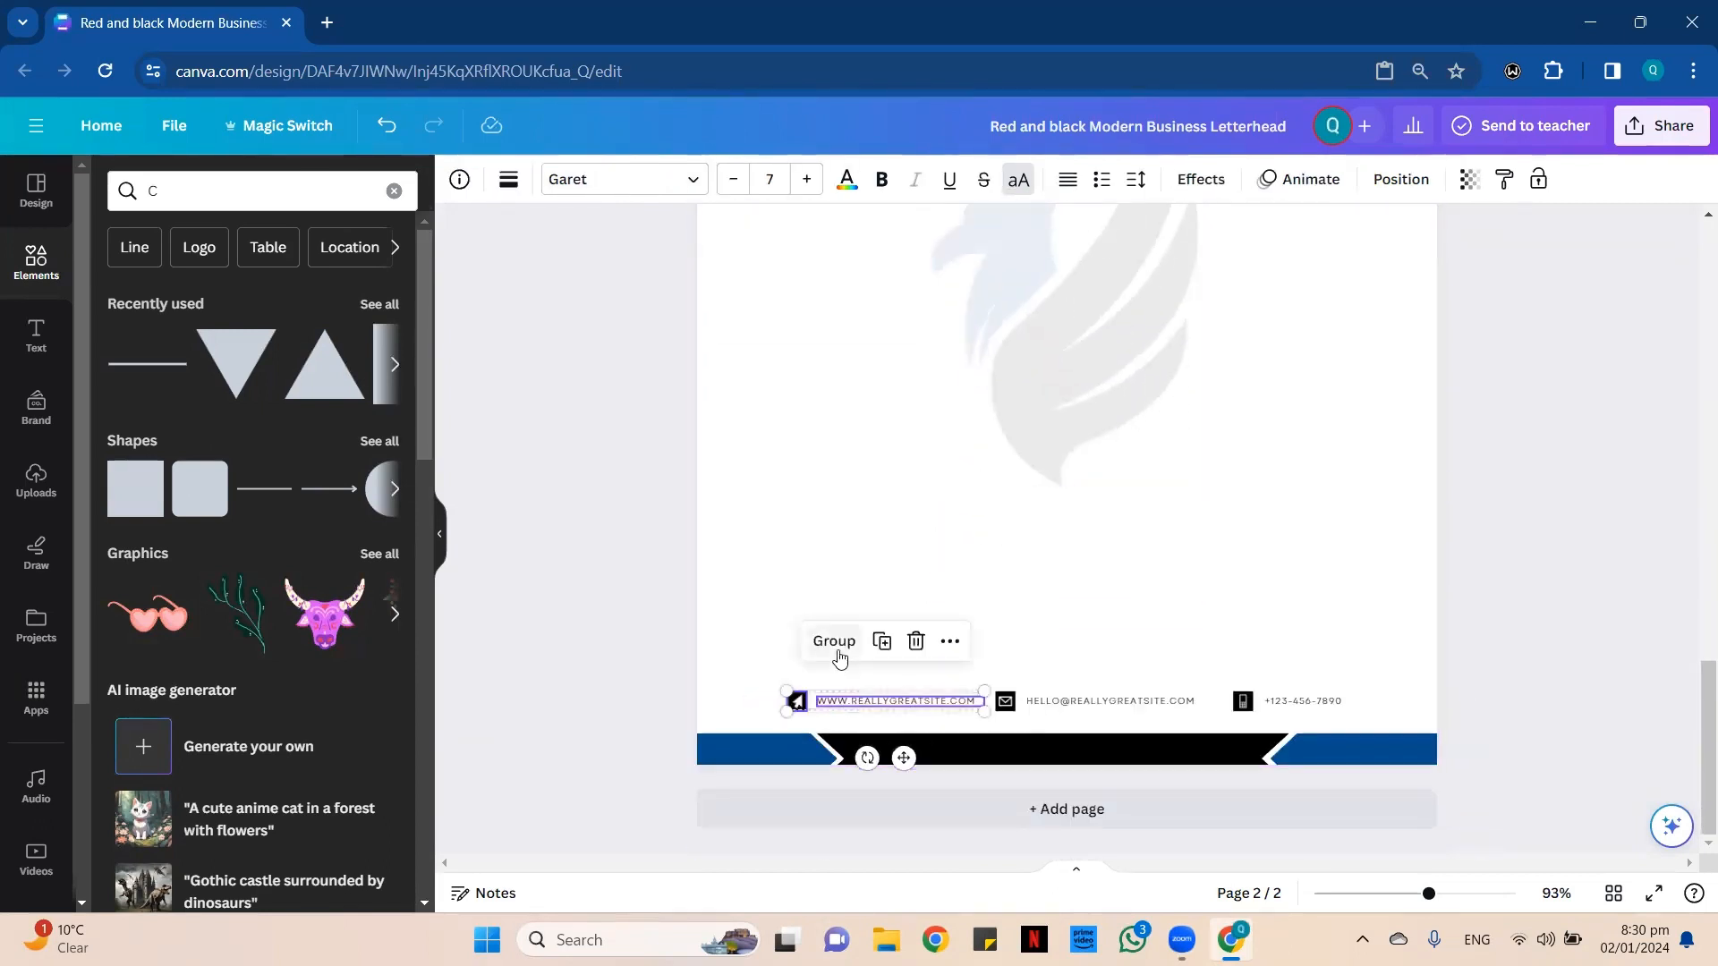
pyautogui.click(891, 641)
pyautogui.moveTo(916, 770); pyautogui.dragTo(1330, 463)
# Group the envelope icon and e-mail text, and place a duplicate beneath the website copy in page 2's header.
pyautogui.scroll(-6, 1235, 616)
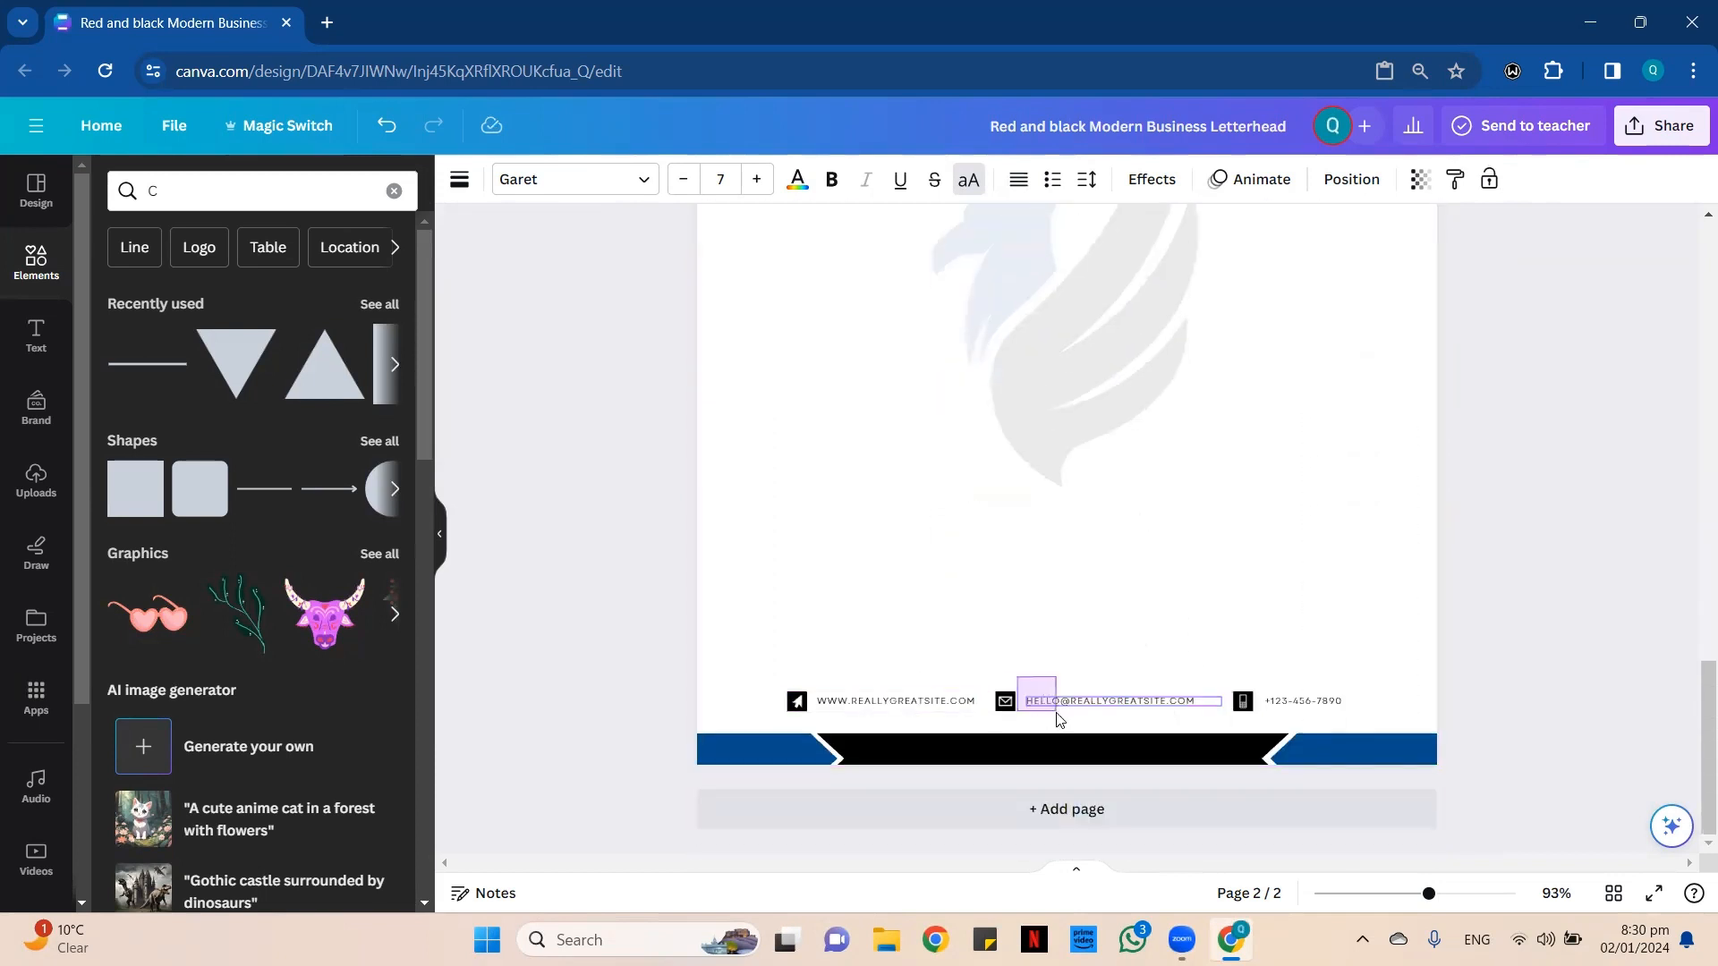
pyautogui.keyDown('shift'); pyautogui.click(1007, 698); pyautogui.keyUp('shift')
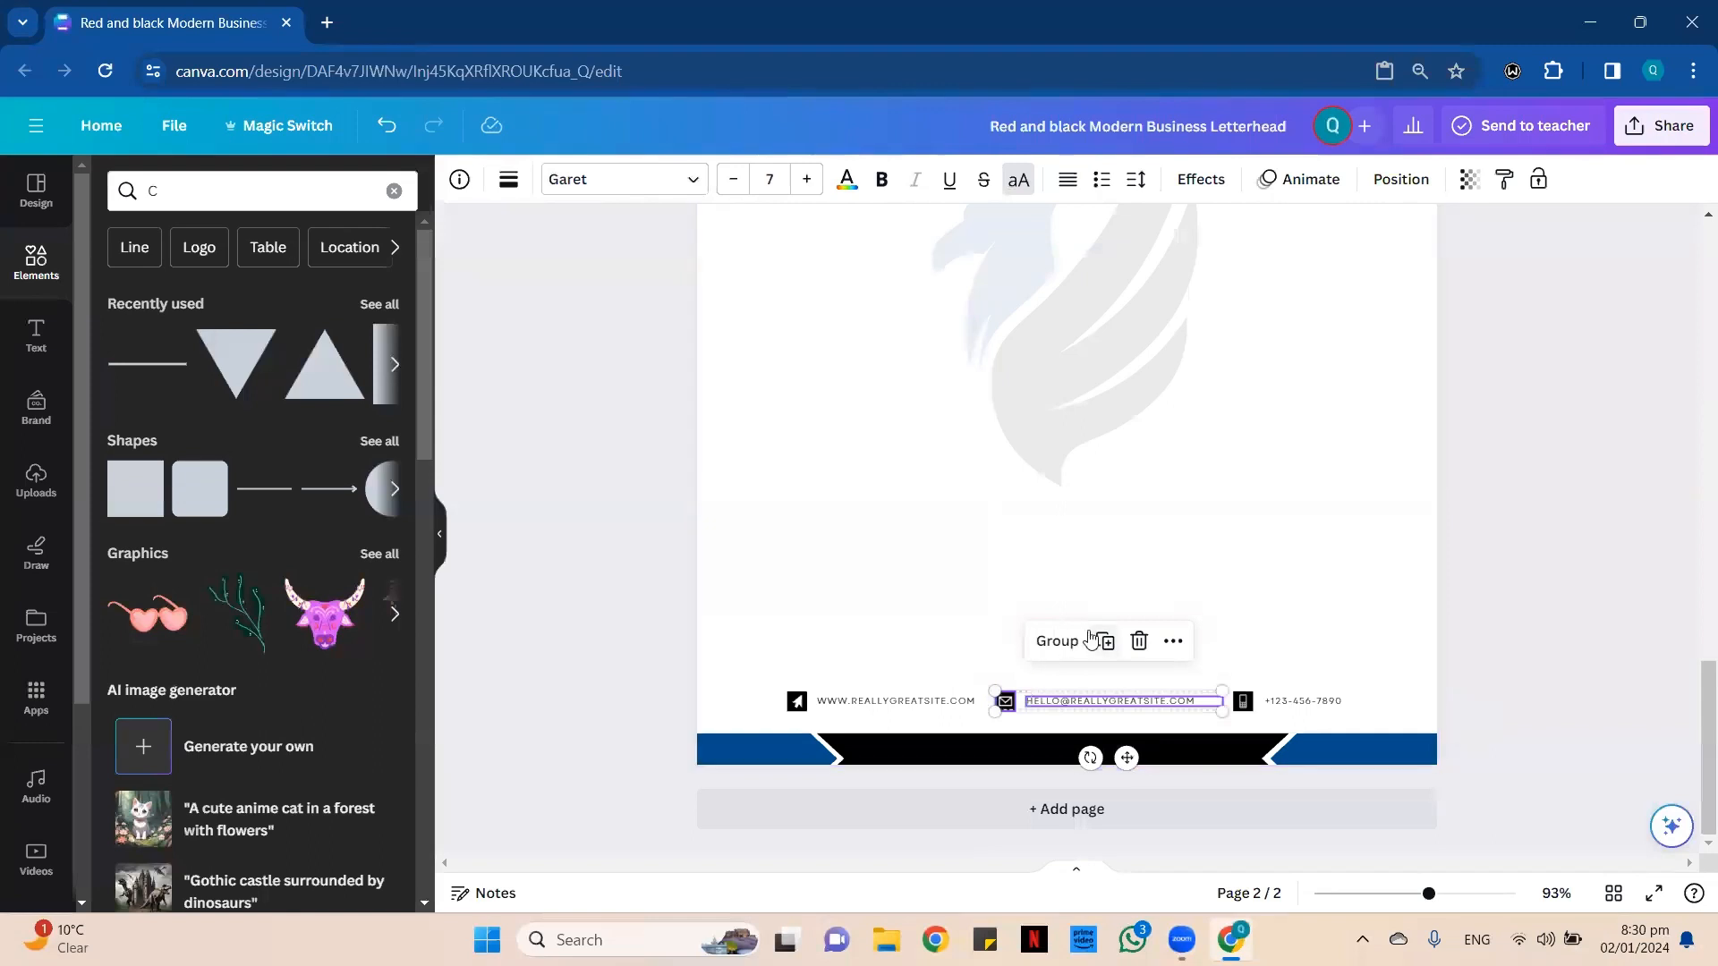
pyautogui.click(1059, 643)
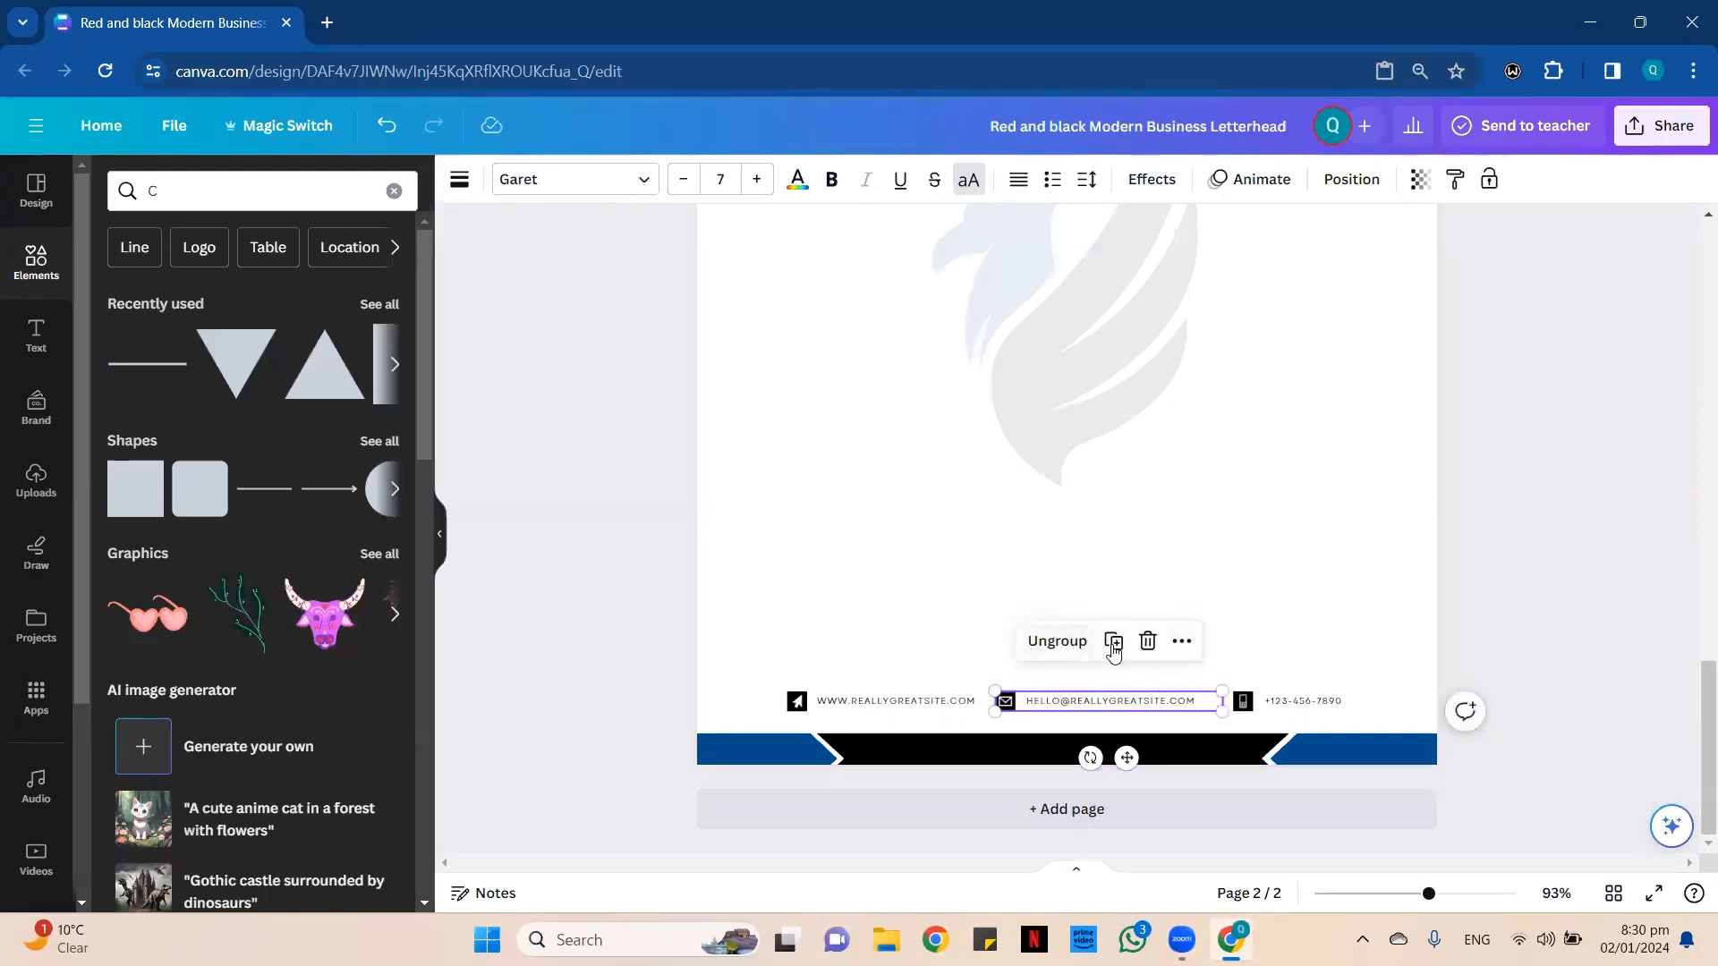
pyautogui.click(1114, 643)
pyautogui.moveTo(1140, 770); pyautogui.dragTo(1350, 721)
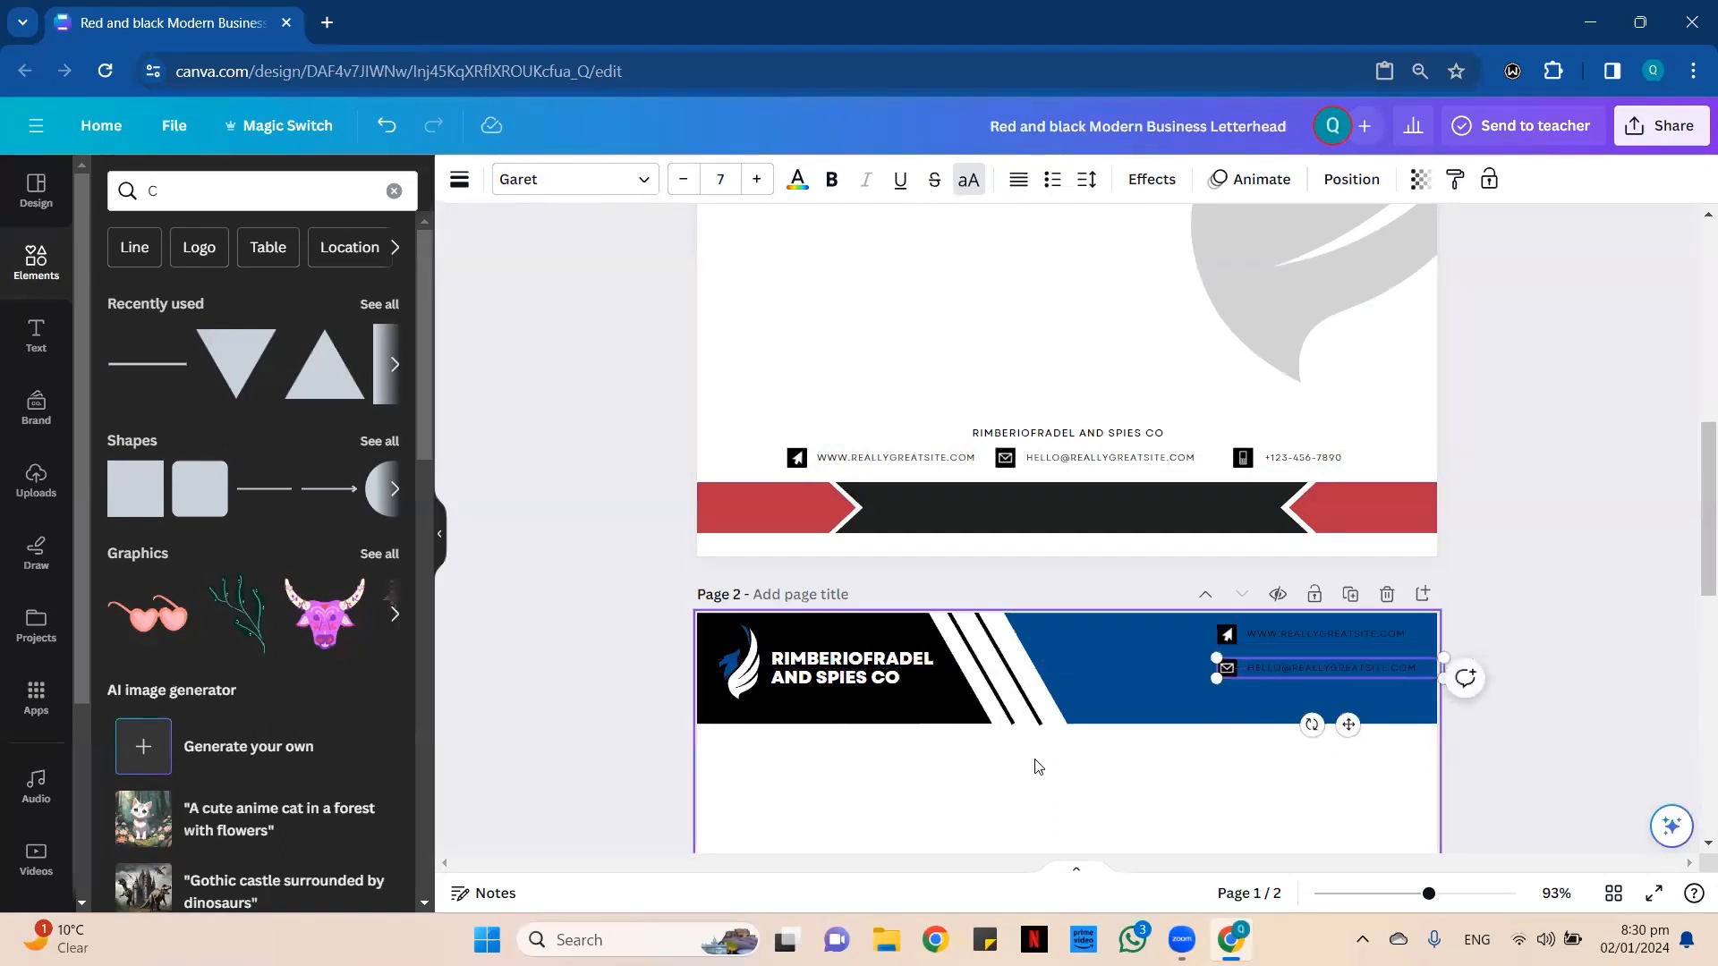
# Group the phone icon and number, and place a duplicate beneath the e-mail copy in page 2's header.
pyautogui.scroll(-5, 1060, 729)
pyautogui.scroll(-4, 1077, 716)
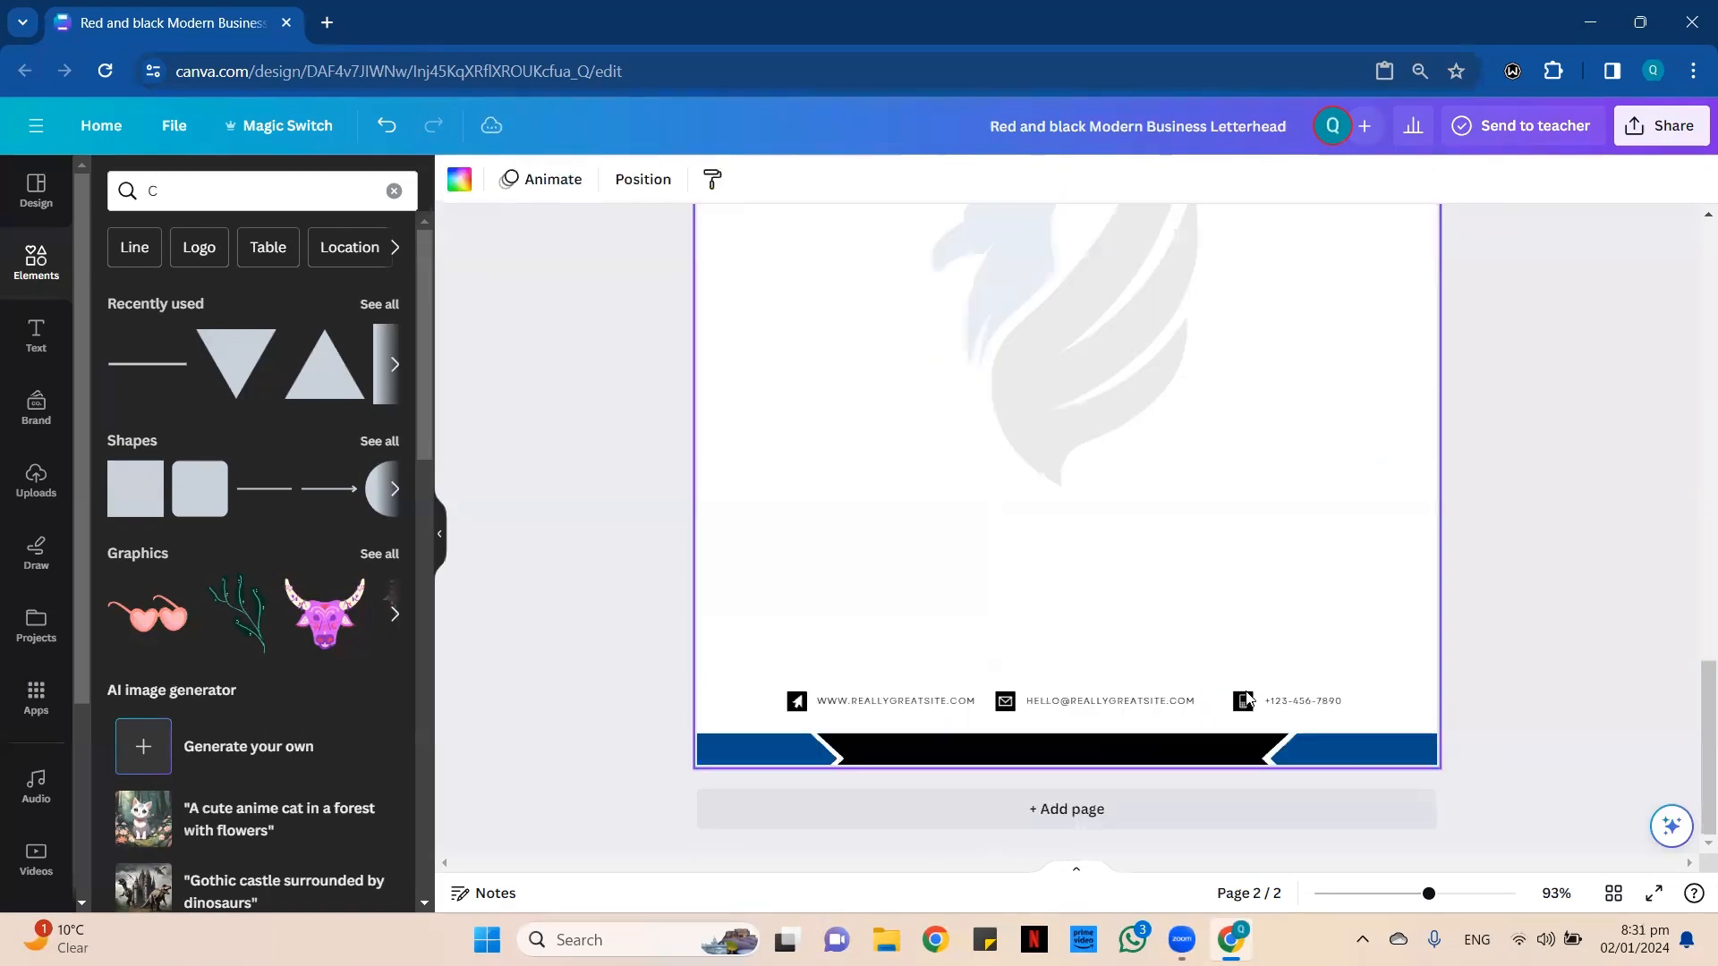
pyautogui.click(1289, 717)
pyautogui.click(1246, 642)
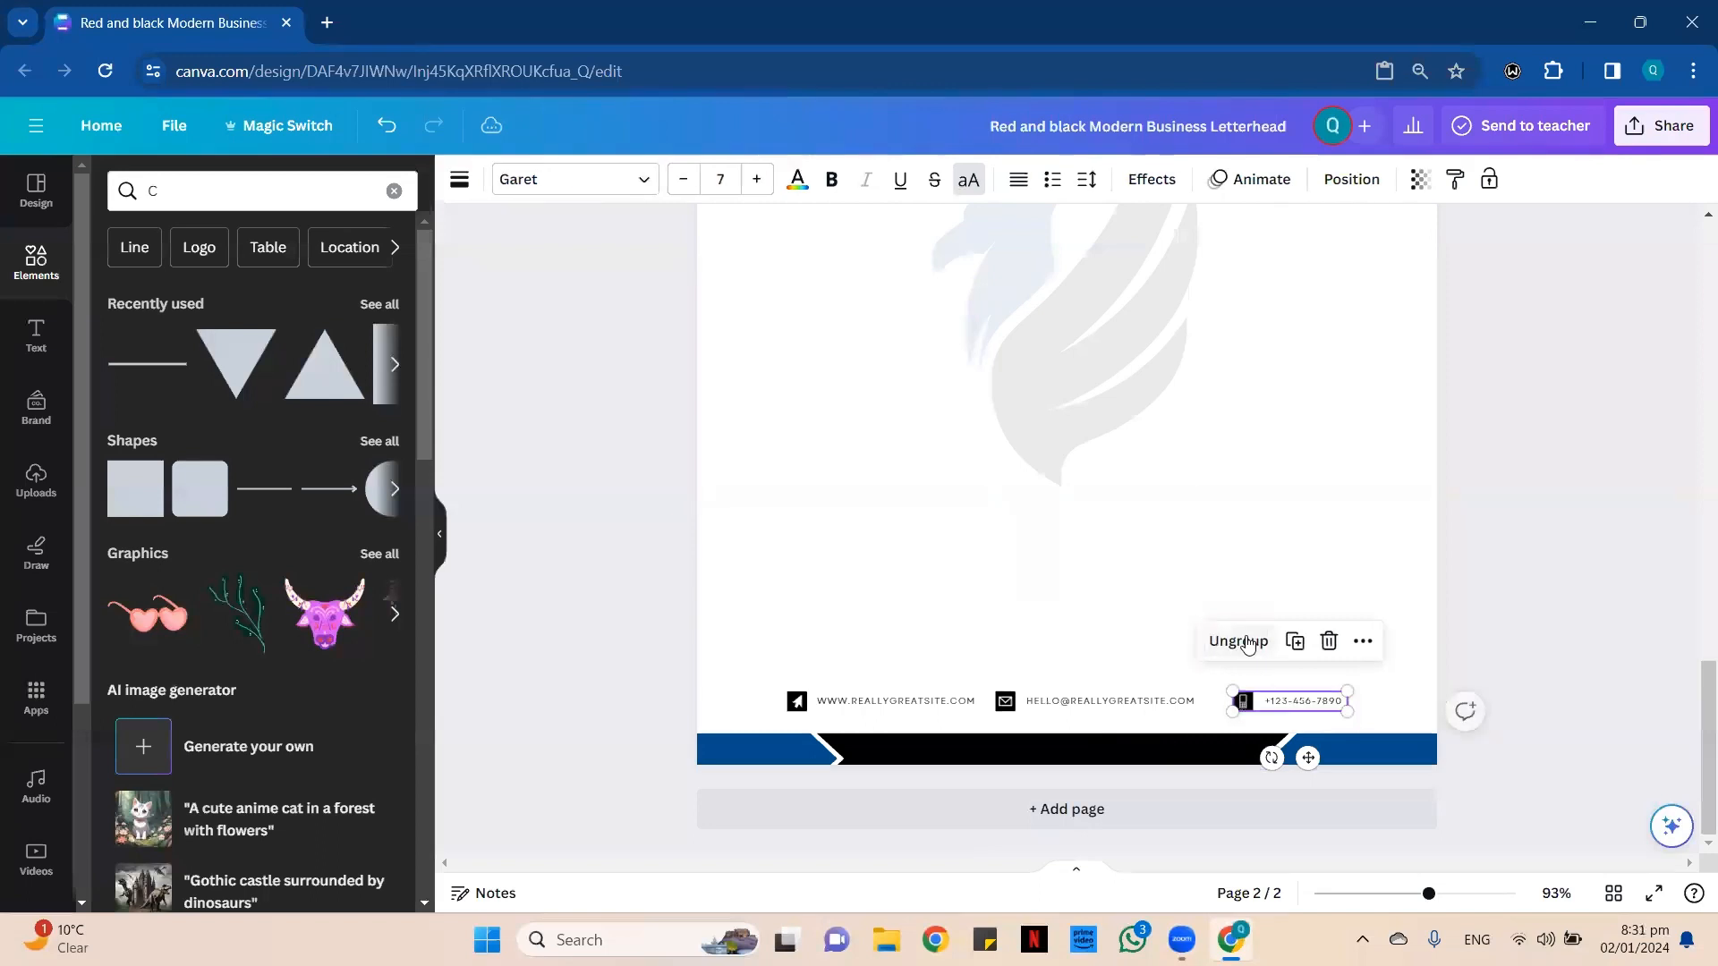
pyautogui.click(1296, 641)
pyautogui.moveTo(1325, 767); pyautogui.dragTo(1272, 620)
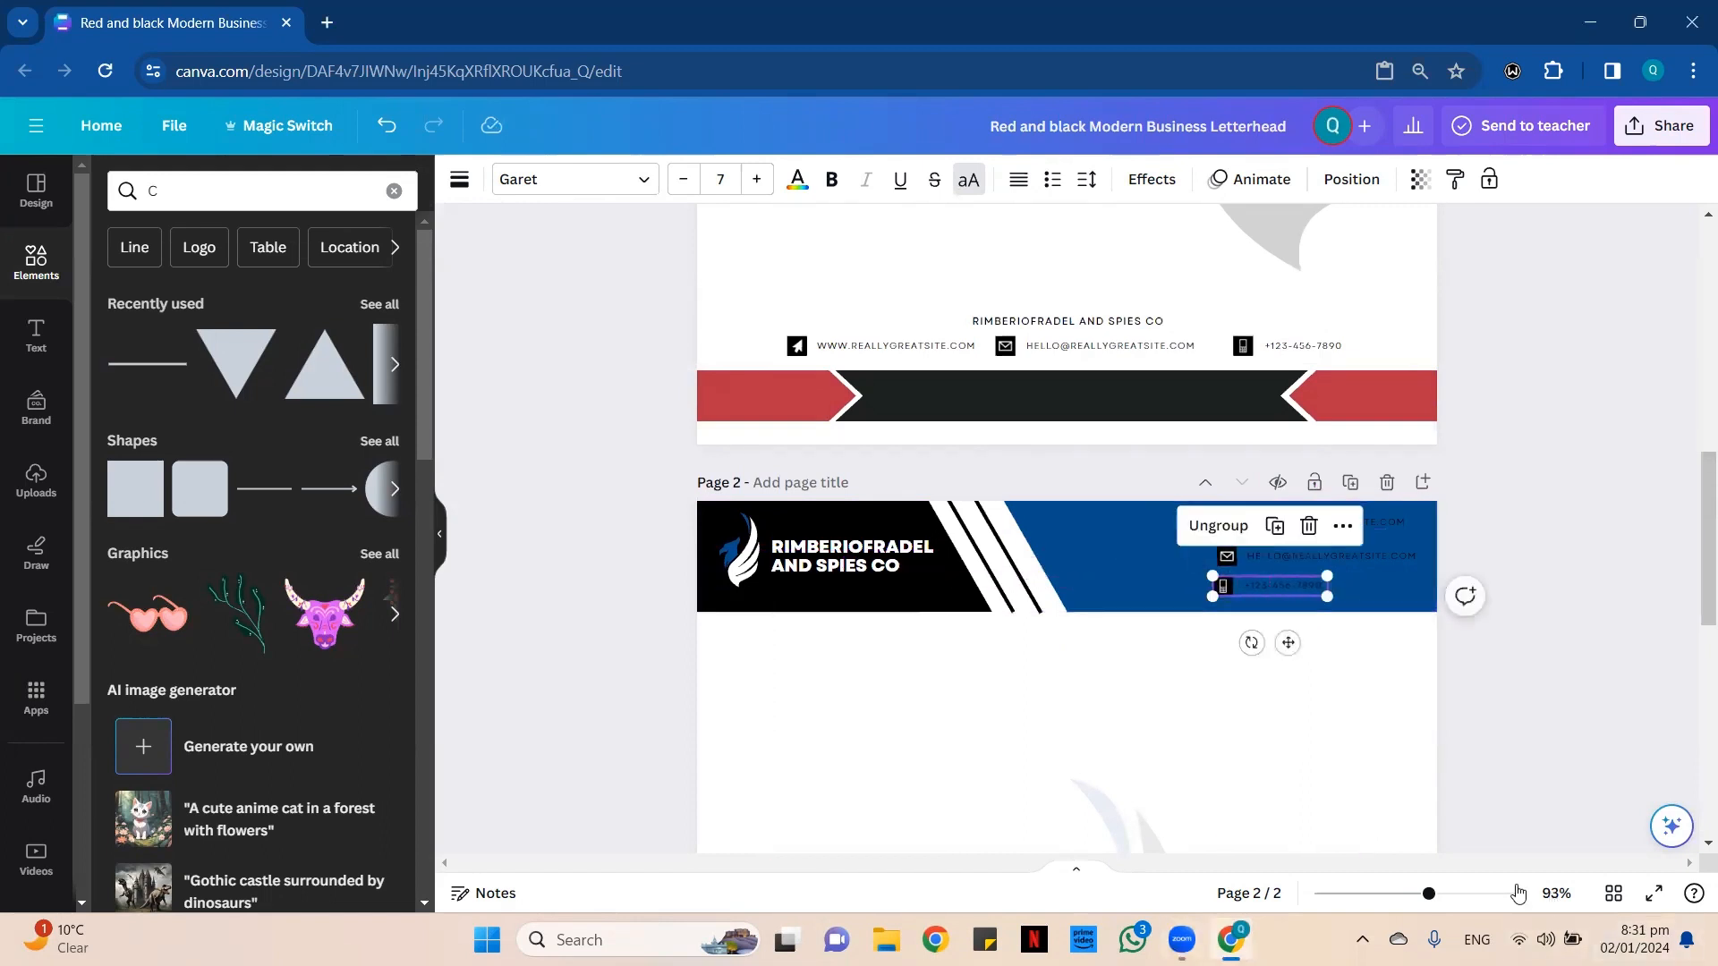
# Align the phone copy in page 2's header with the website and e-mail copies, spacing the three rows evenly.
pyautogui.moveTo(1429, 894); pyautogui.dragTo(1518, 894)
pyautogui.moveTo(1389, 861); pyautogui.dragTo(1583, 860)
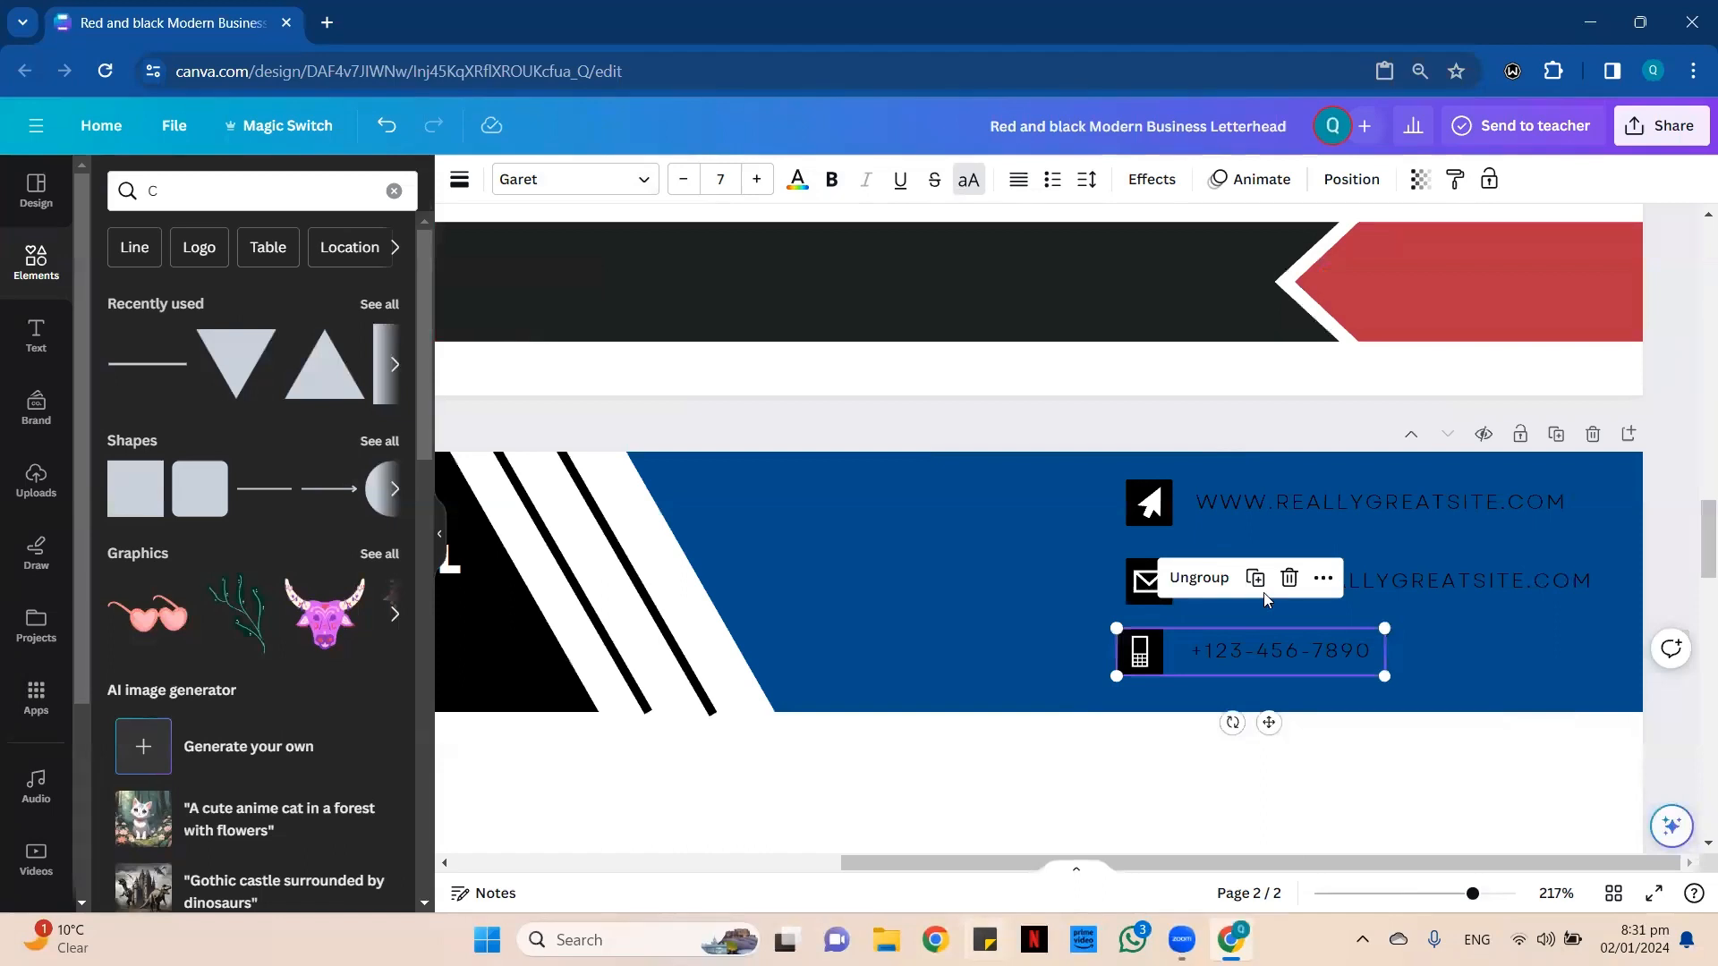
pyautogui.scroll(-3, 1297, 636)
pyautogui.scroll(1, 1298, 633)
pyautogui.scroll(1, 1427, 633)
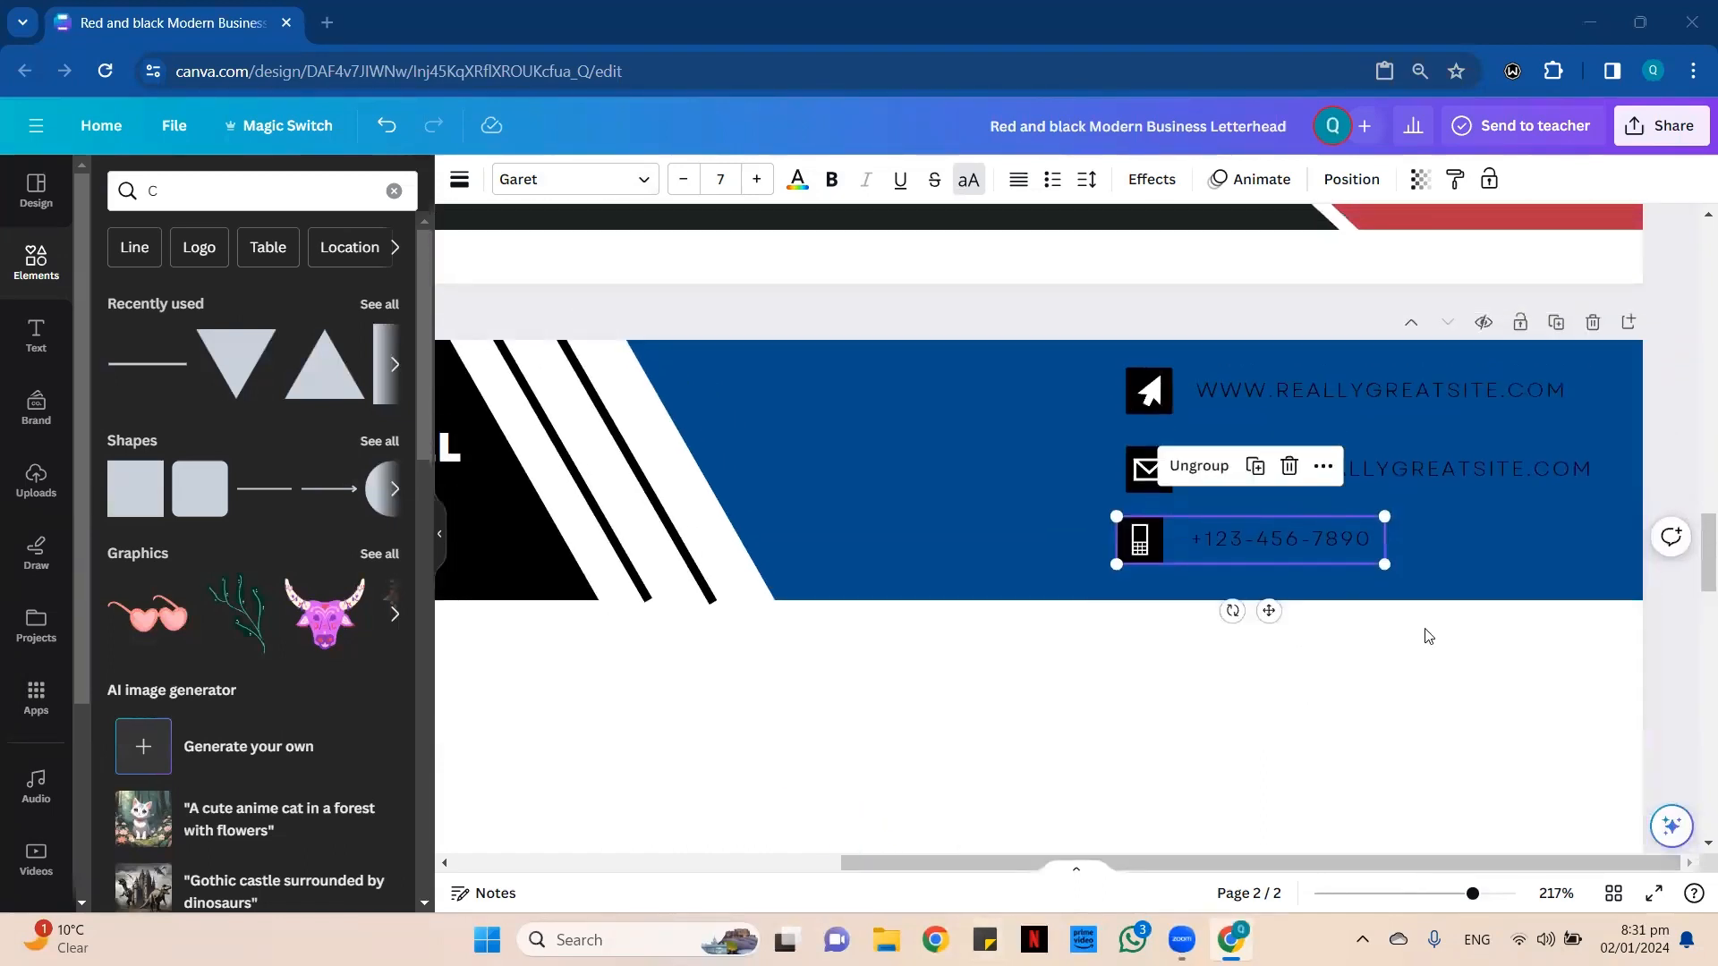
pyautogui.moveTo(1125, 541); pyautogui.dragTo(1147, 553)
# Ungroup the phone, website and e-mail copies in page 2's header so each icon and text is separate.
pyautogui.click(1047, 535)
pyautogui.click(1053, 490)
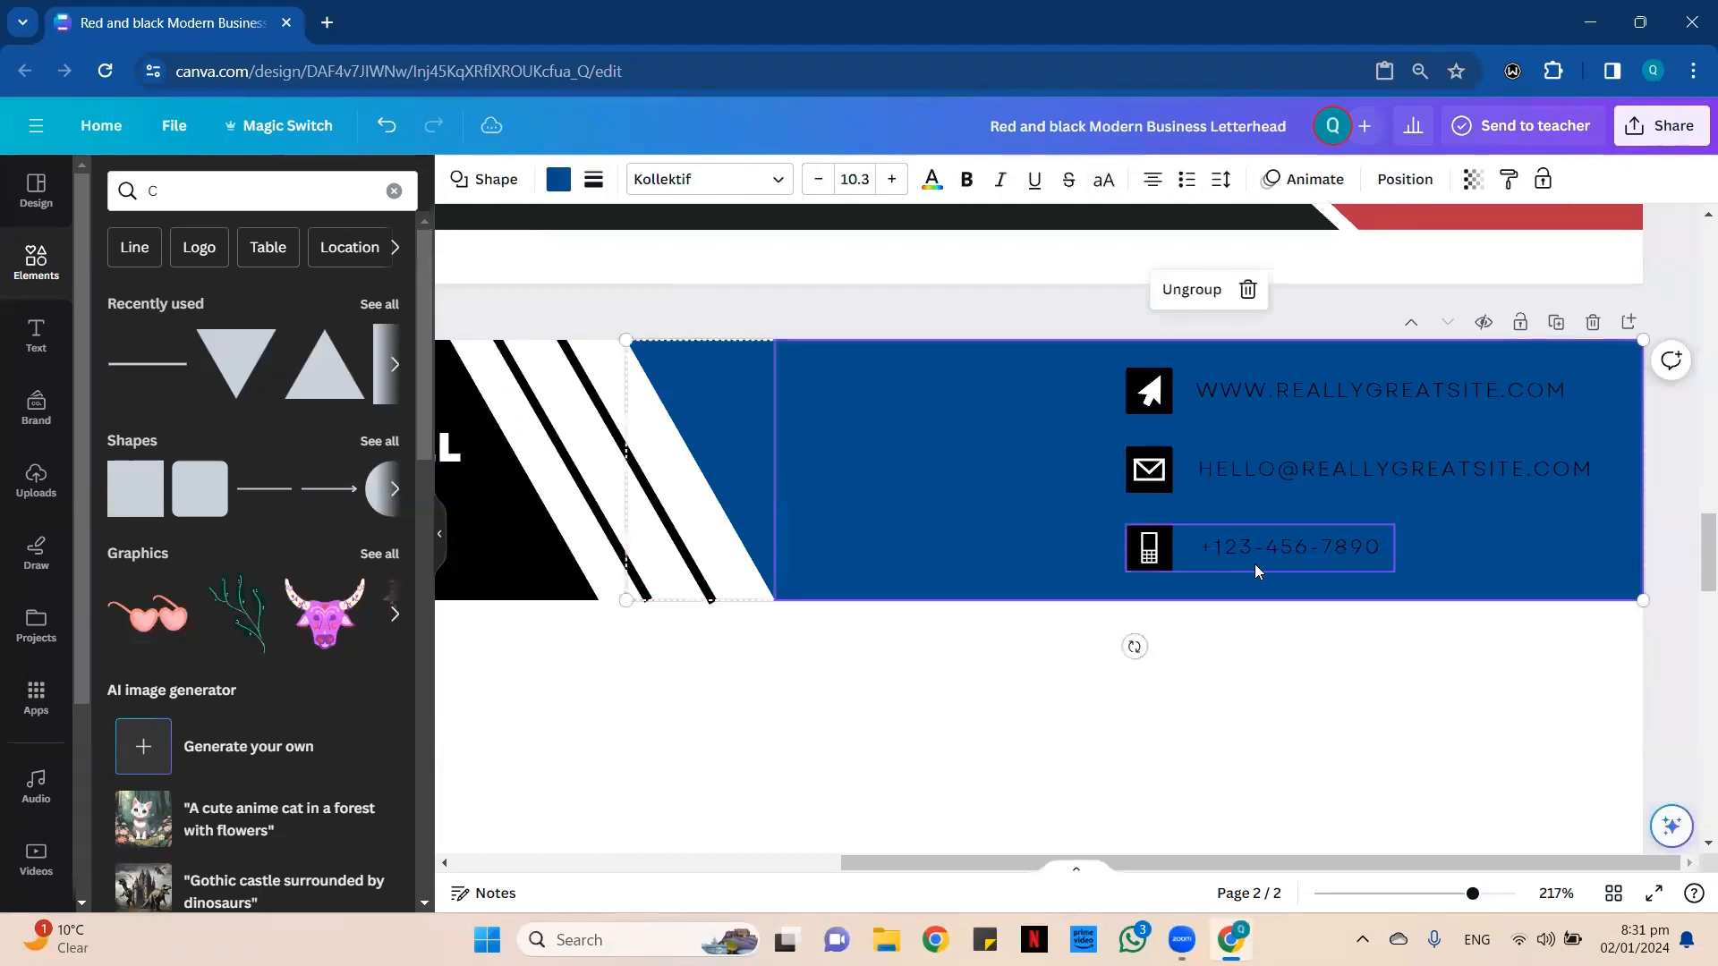
pyautogui.click(1255, 562)
pyautogui.click(1258, 484)
pyautogui.click(1046, 503)
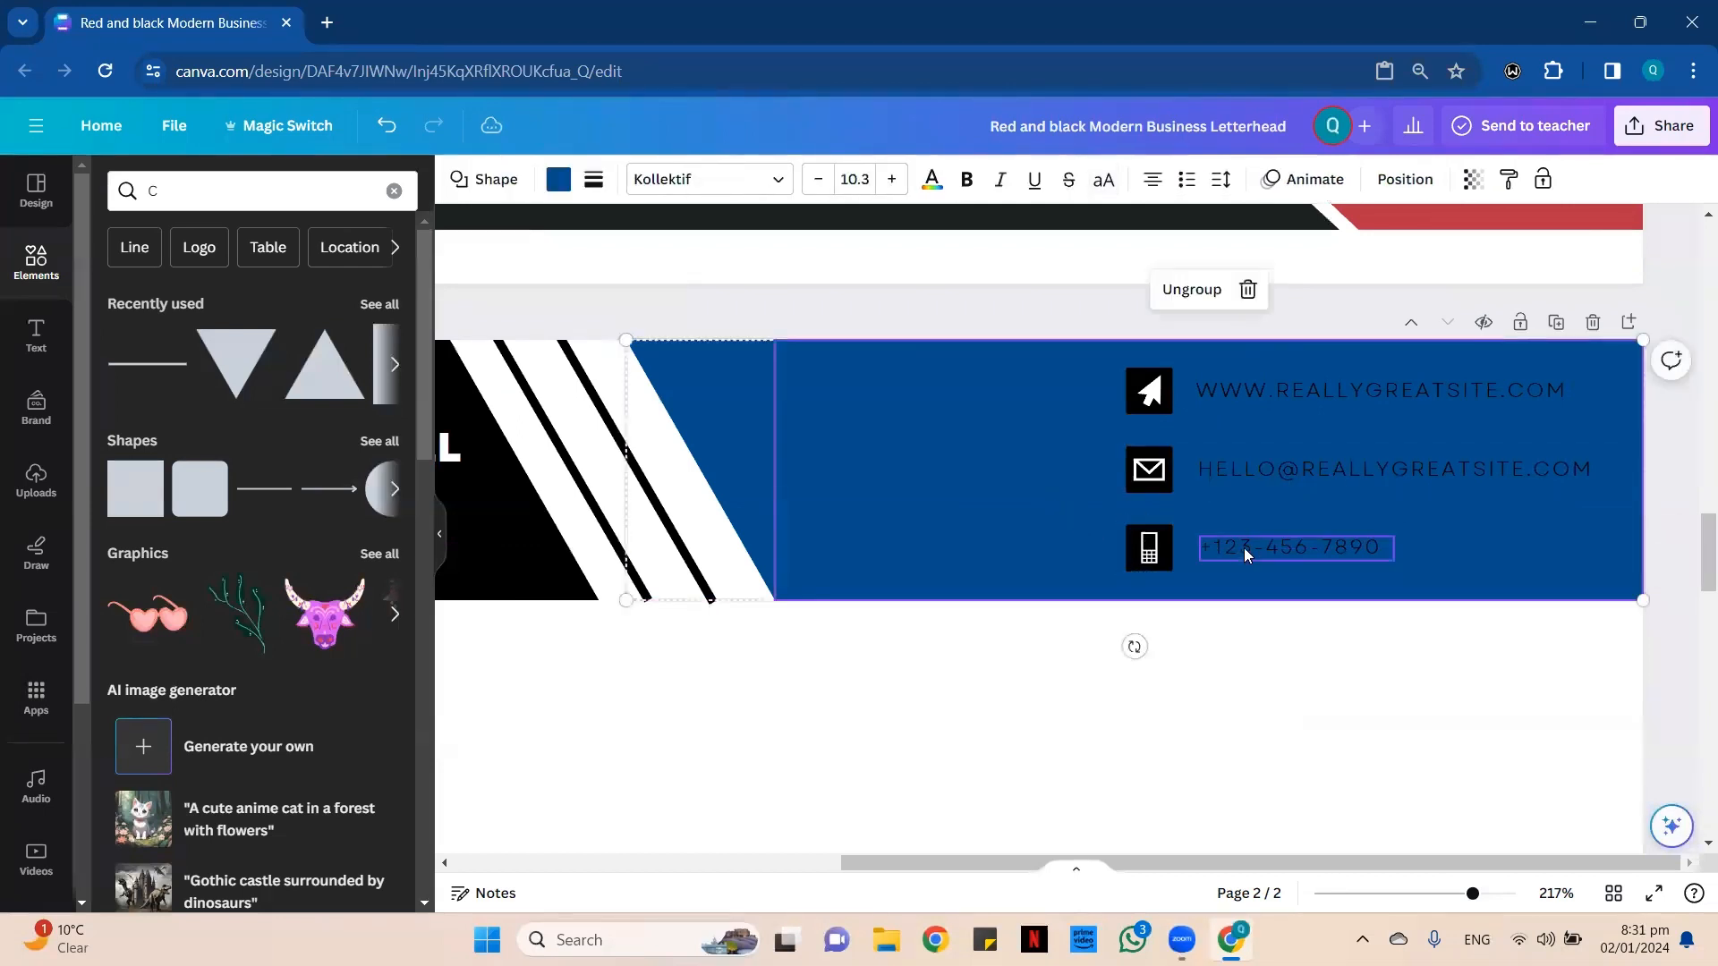
pyautogui.moveTo(1244, 548)
pyautogui.mouseDown()
pyautogui.moveTo(1269, 547)
pyautogui.moveTo(1243, 547)
pyautogui.mouseUp()
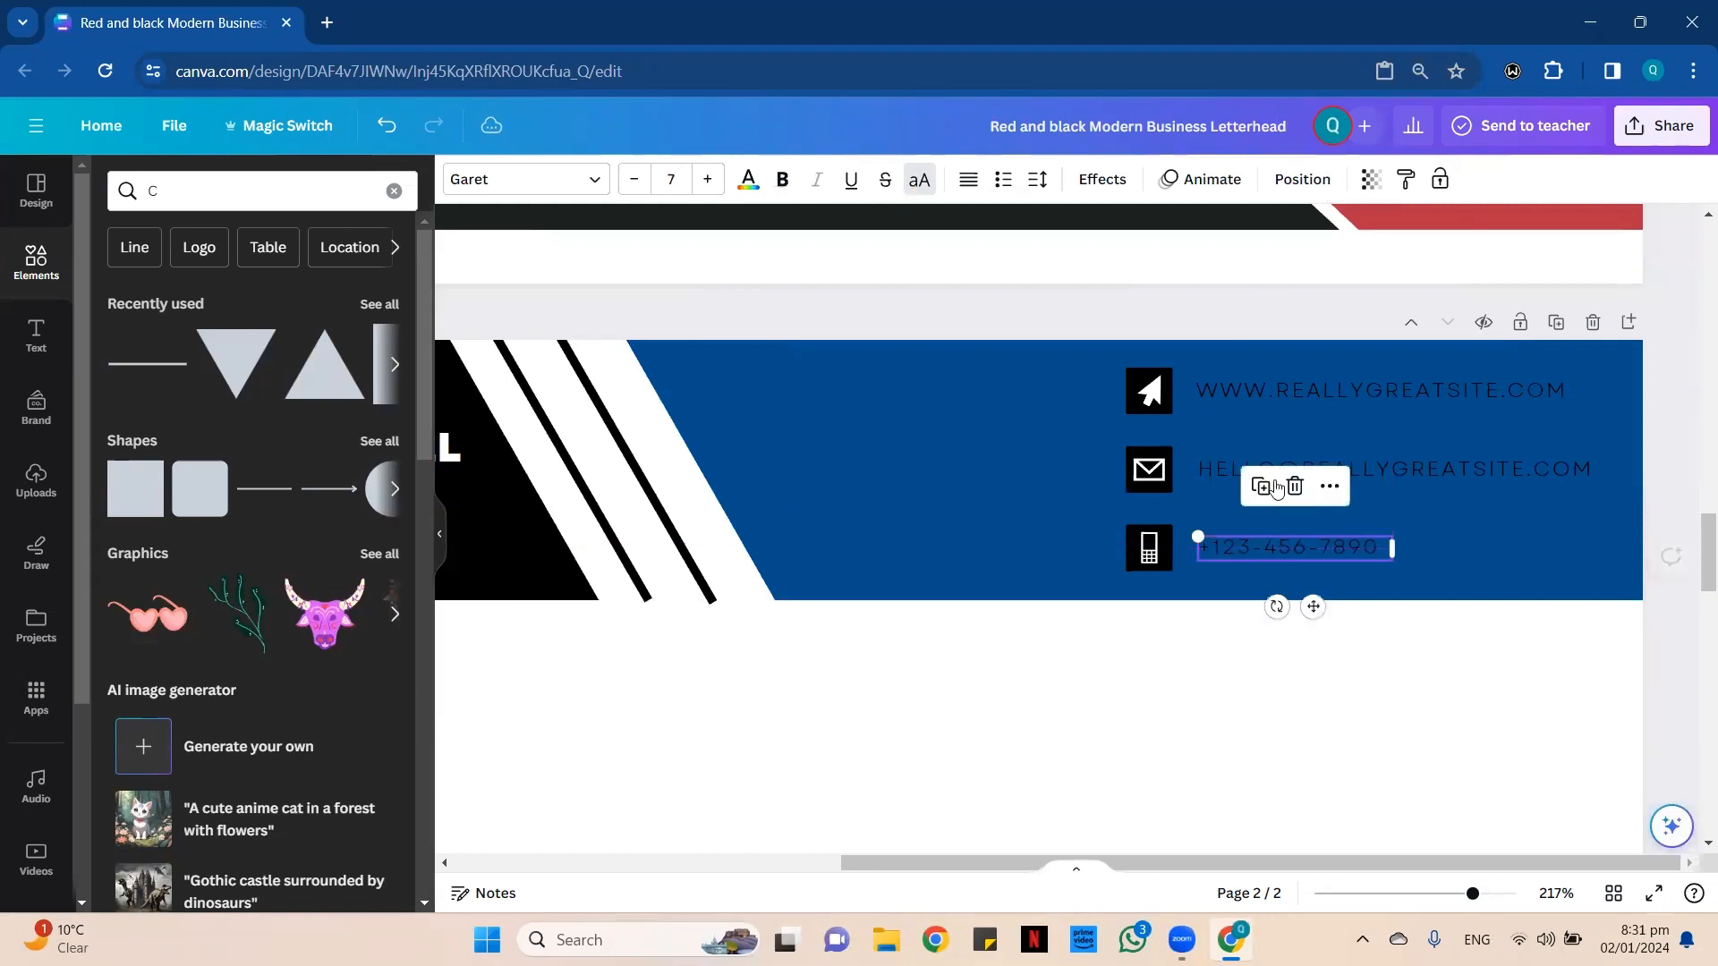
pyautogui.click(1163, 386)
pyautogui.click(1128, 317)
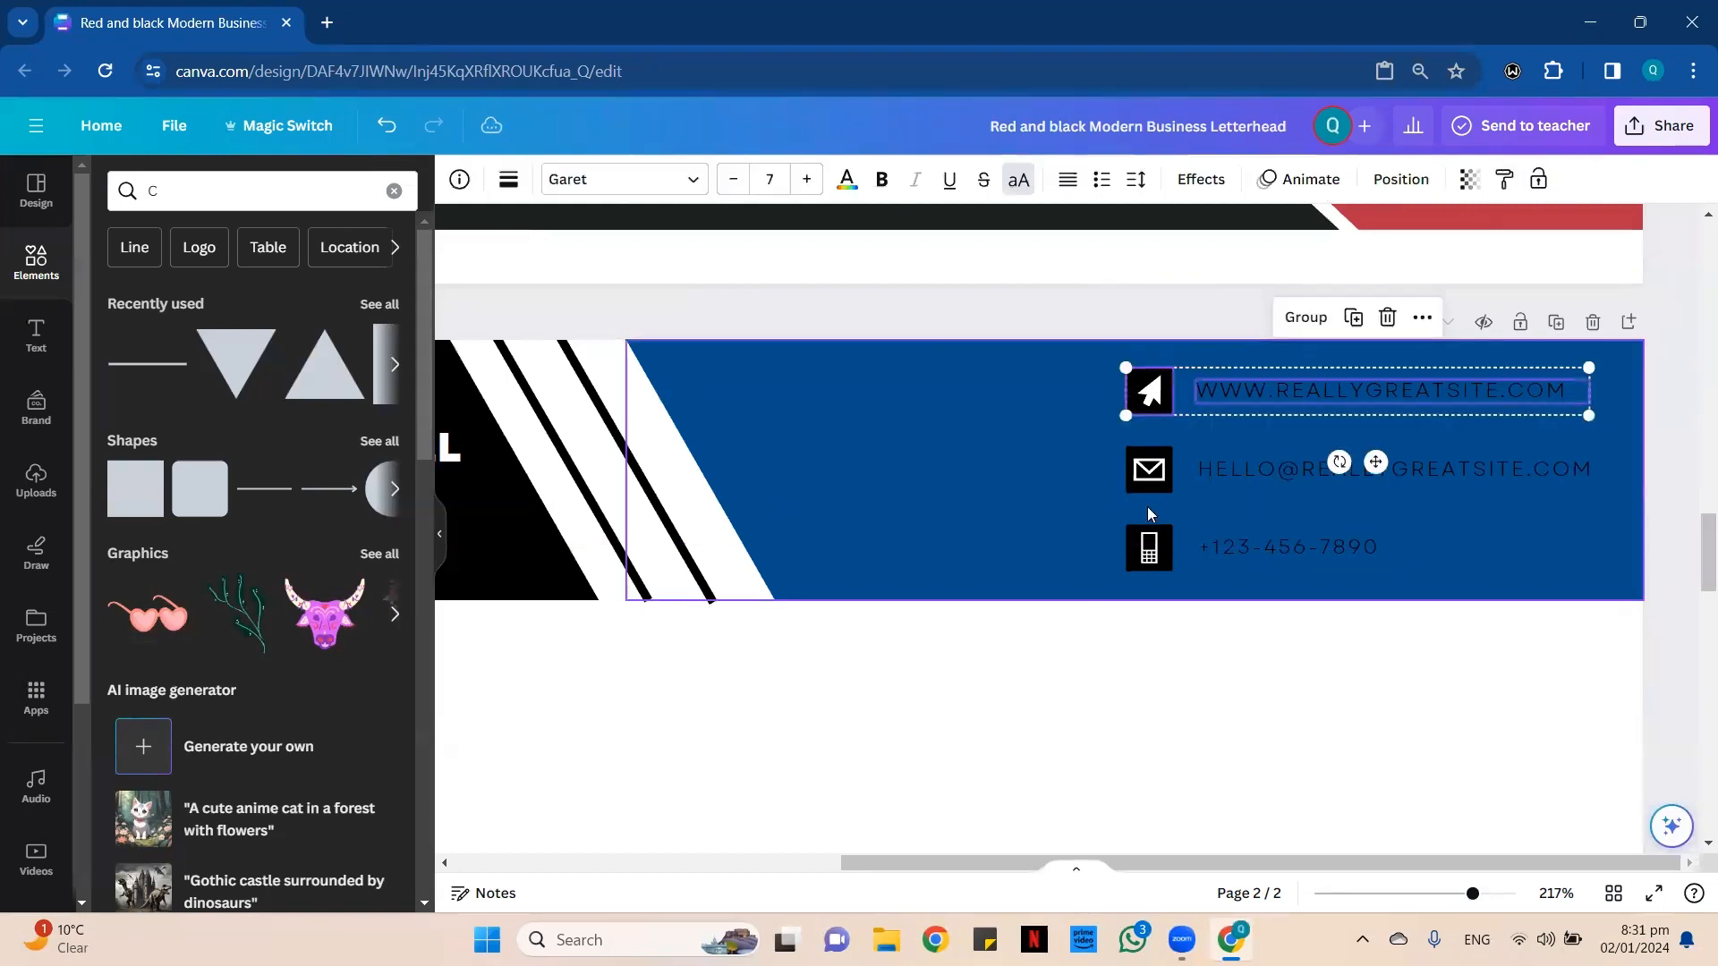
pyautogui.click(1149, 513)
pyautogui.click(1151, 473)
pyautogui.click(1135, 397)
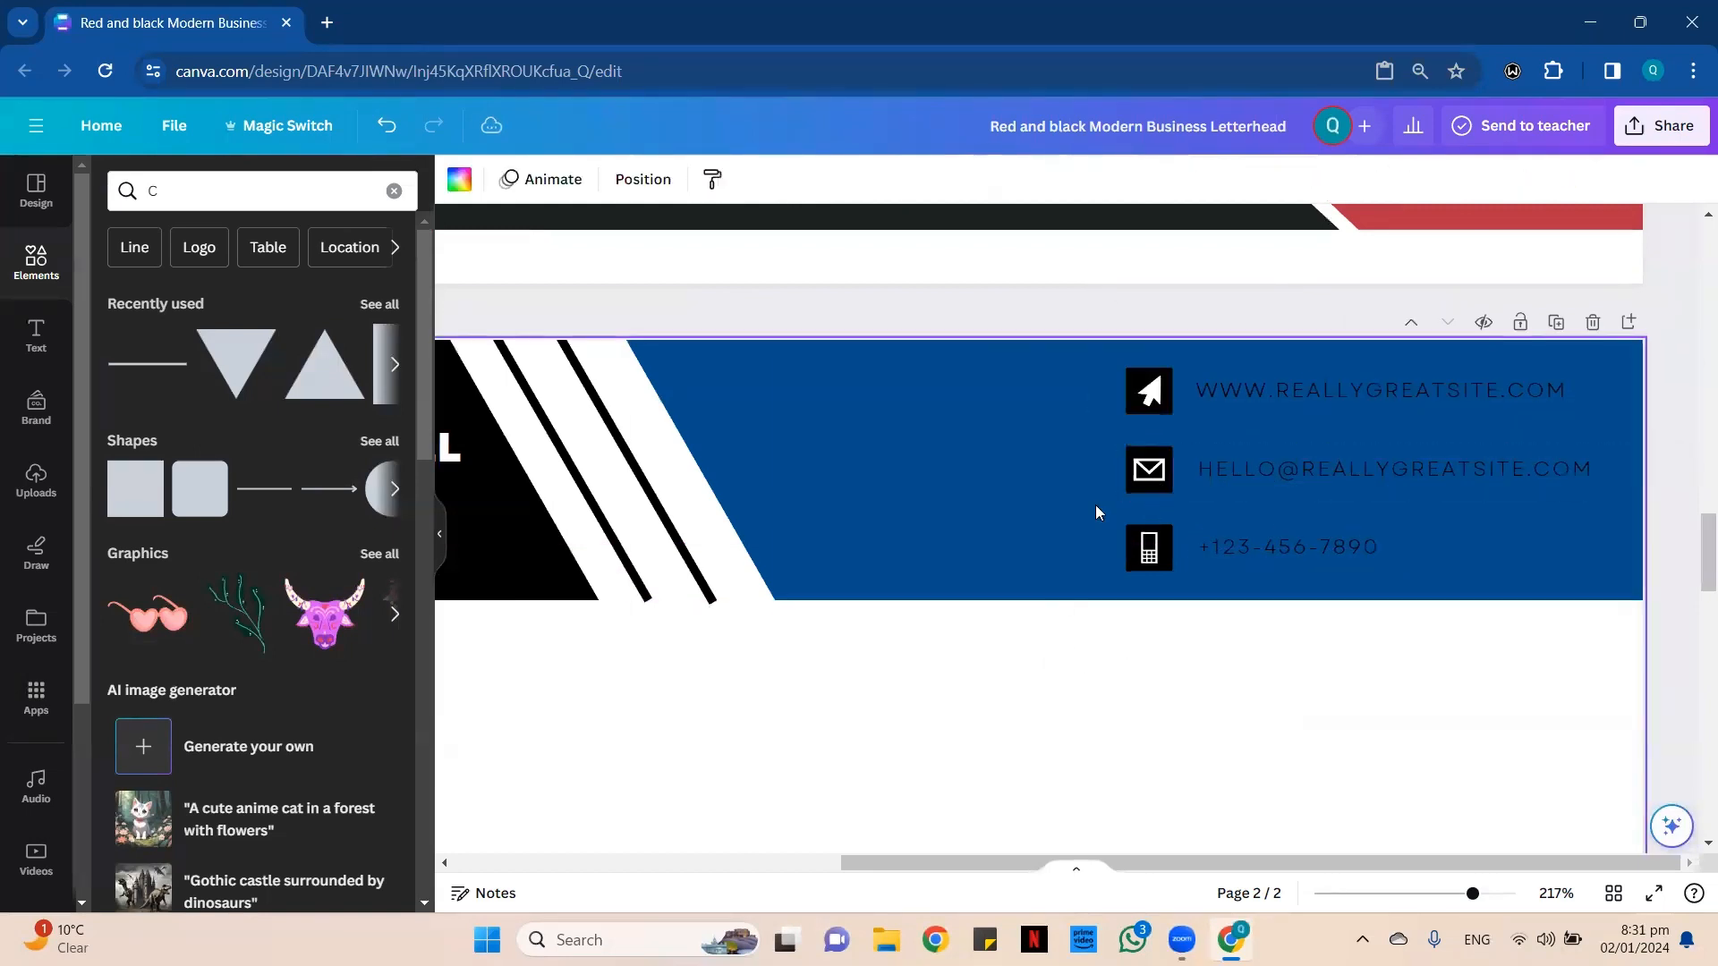
# Recolor the website icon in page 2's header with a white (#ffffff) background and a blue (#004e8d) arrow.
pyautogui.click(1149, 391)
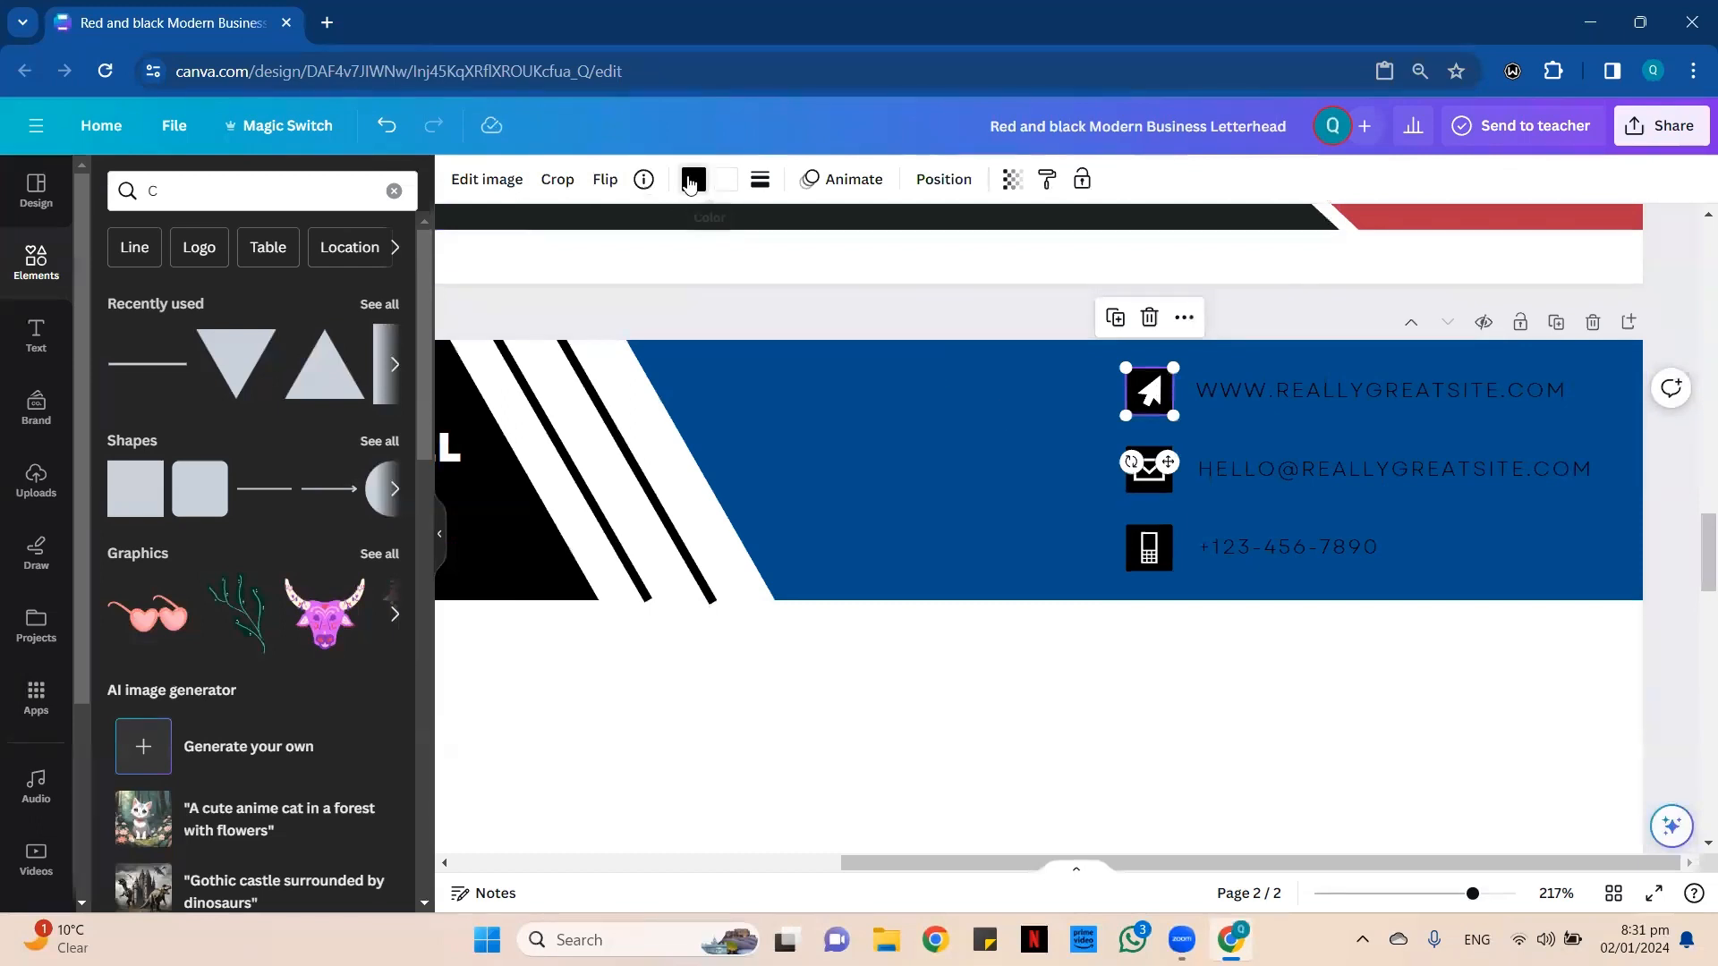
pyautogui.click(694, 179)
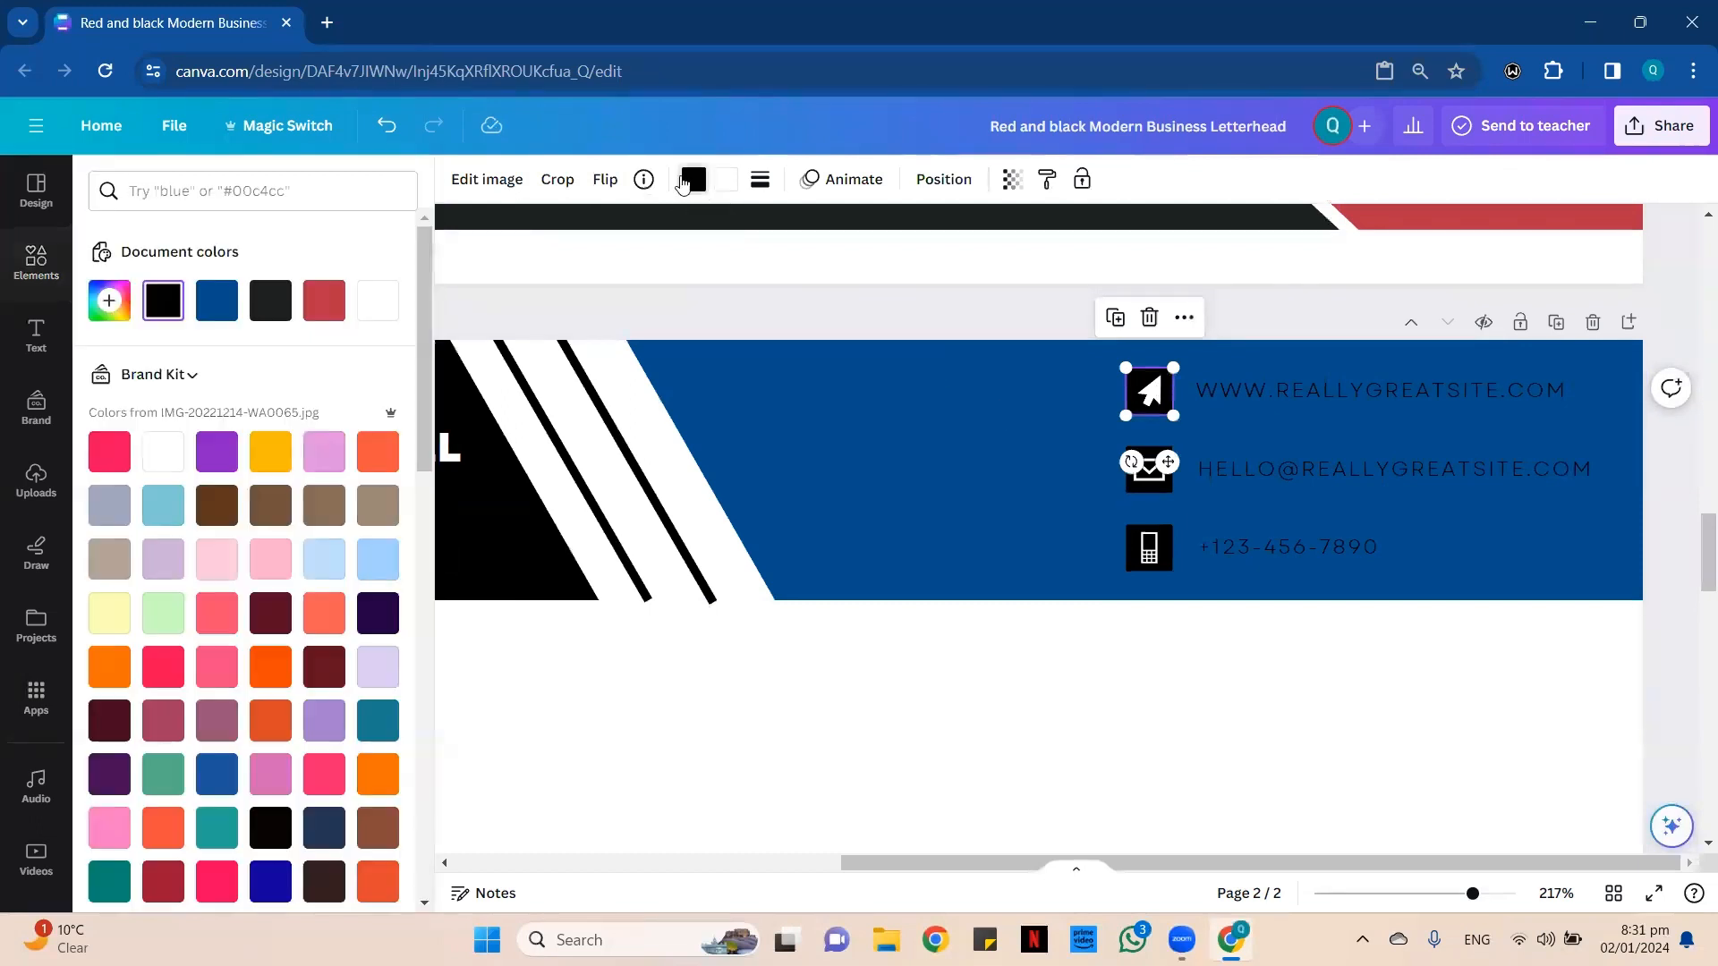
pyautogui.click(376, 303)
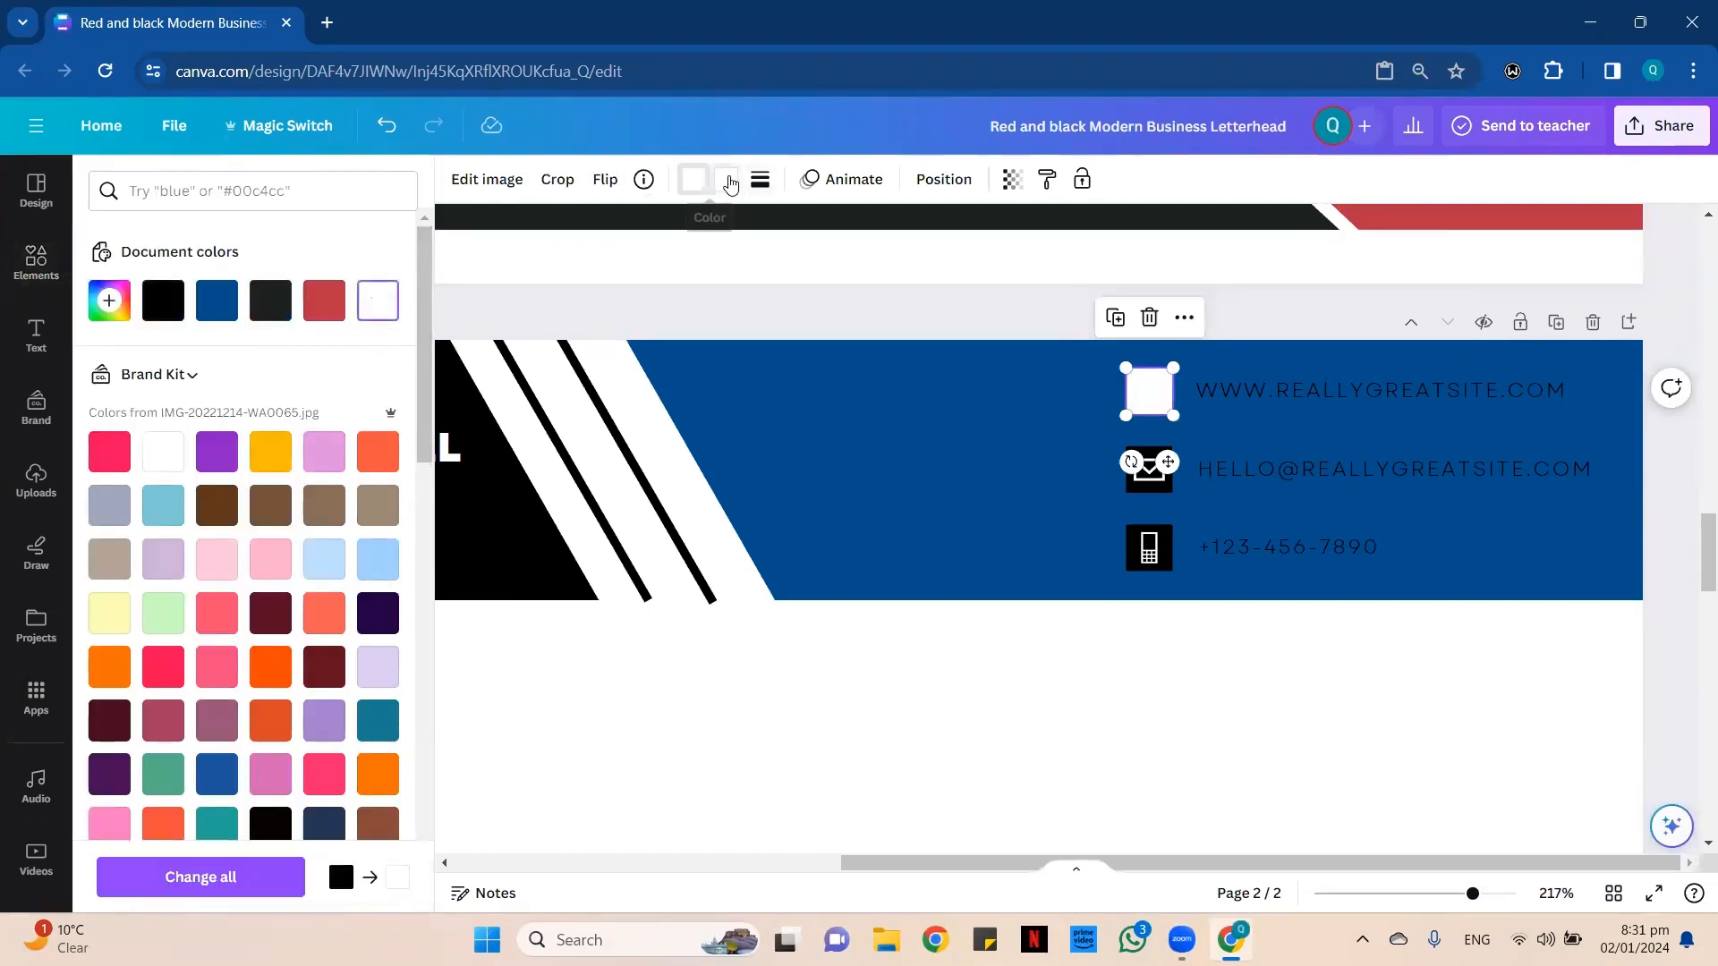
pyautogui.click(727, 179)
pyautogui.click(217, 301)
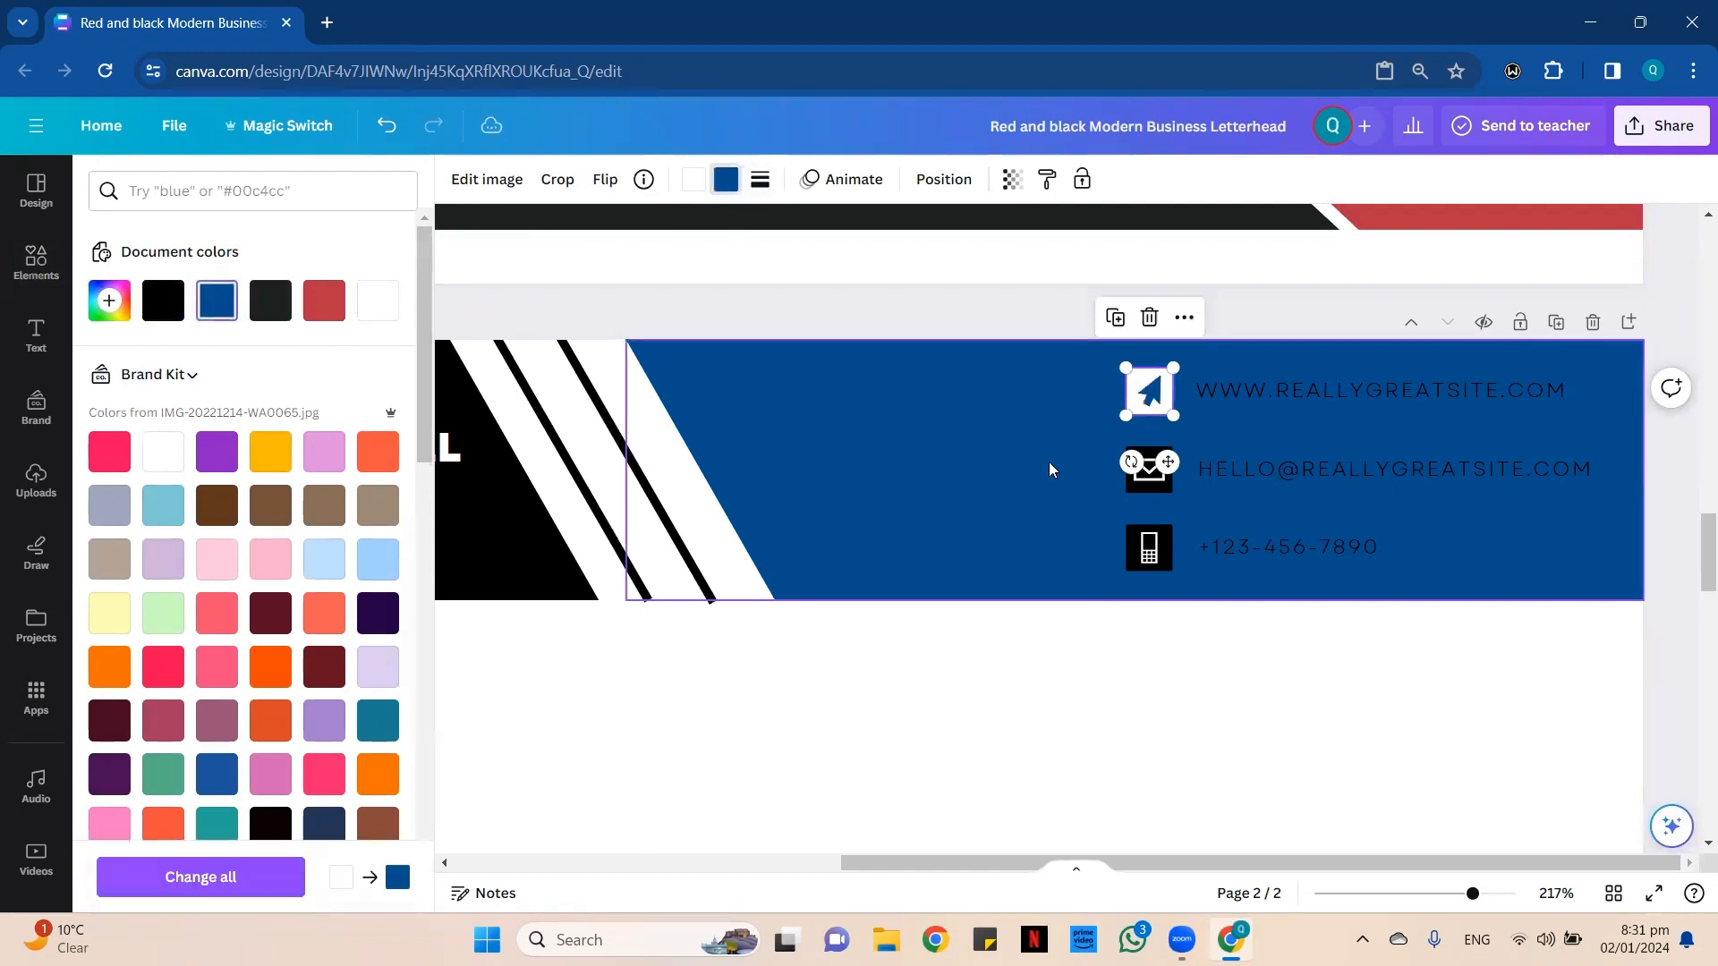
# Recolor the envelope icon in page 2's header with a white background and a blue (#004e8d) envelope.
pyautogui.click(1141, 486)
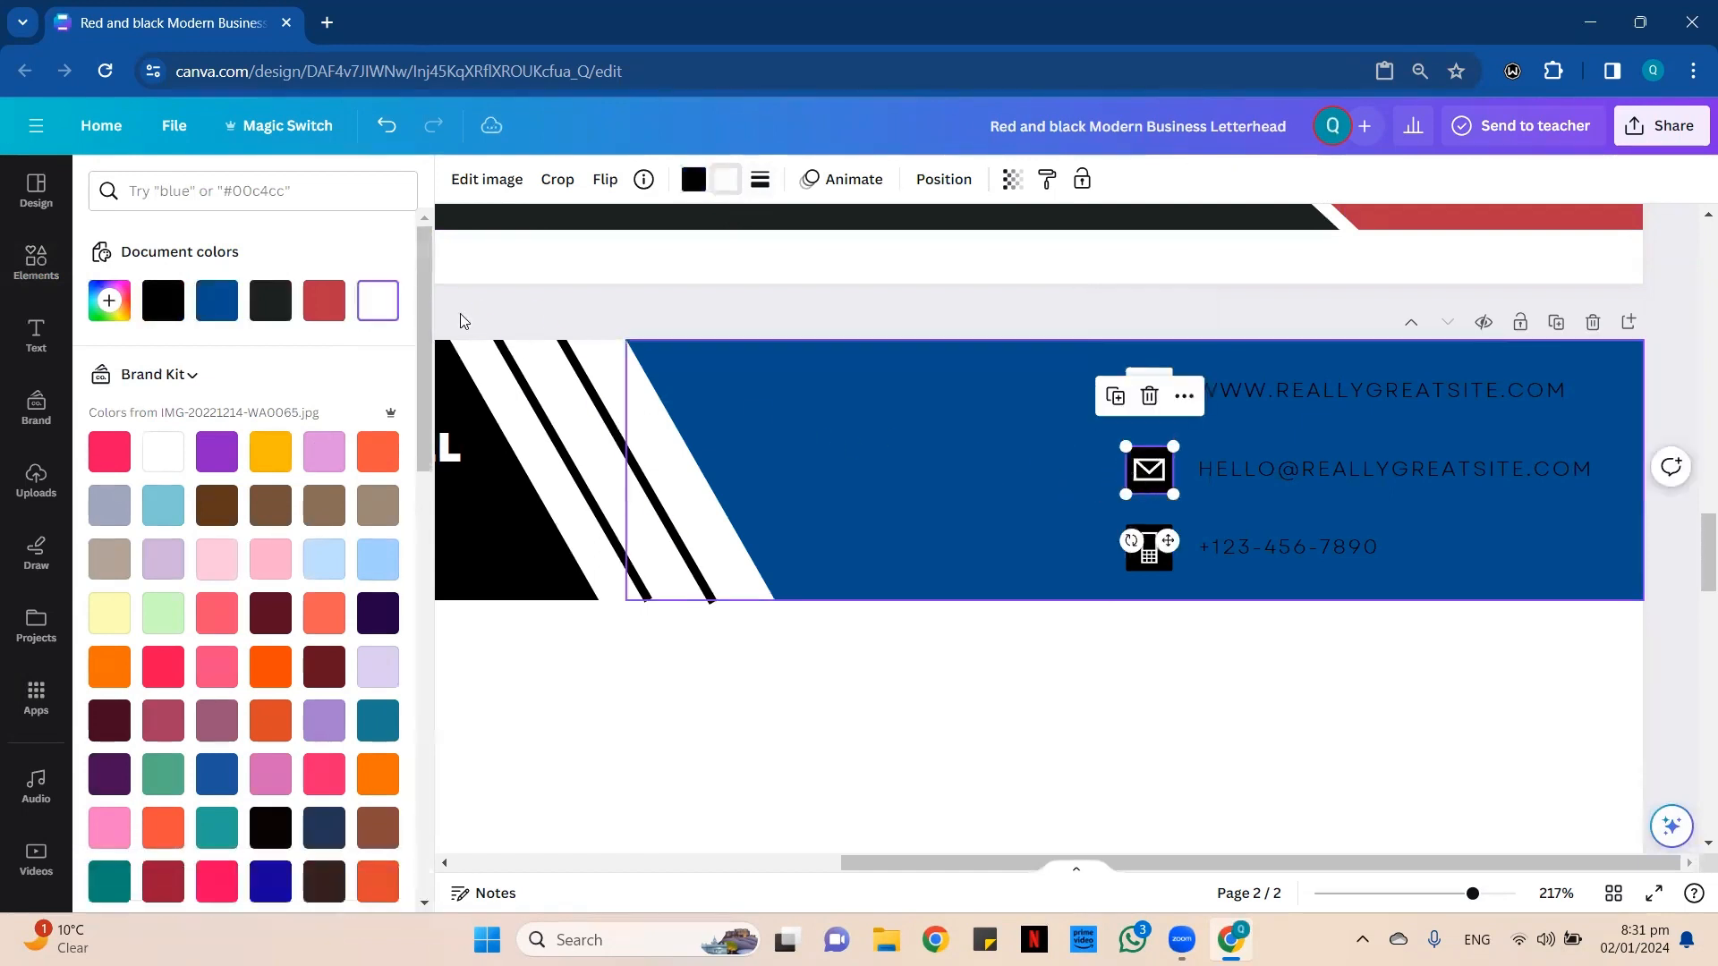
pyautogui.click(687, 187)
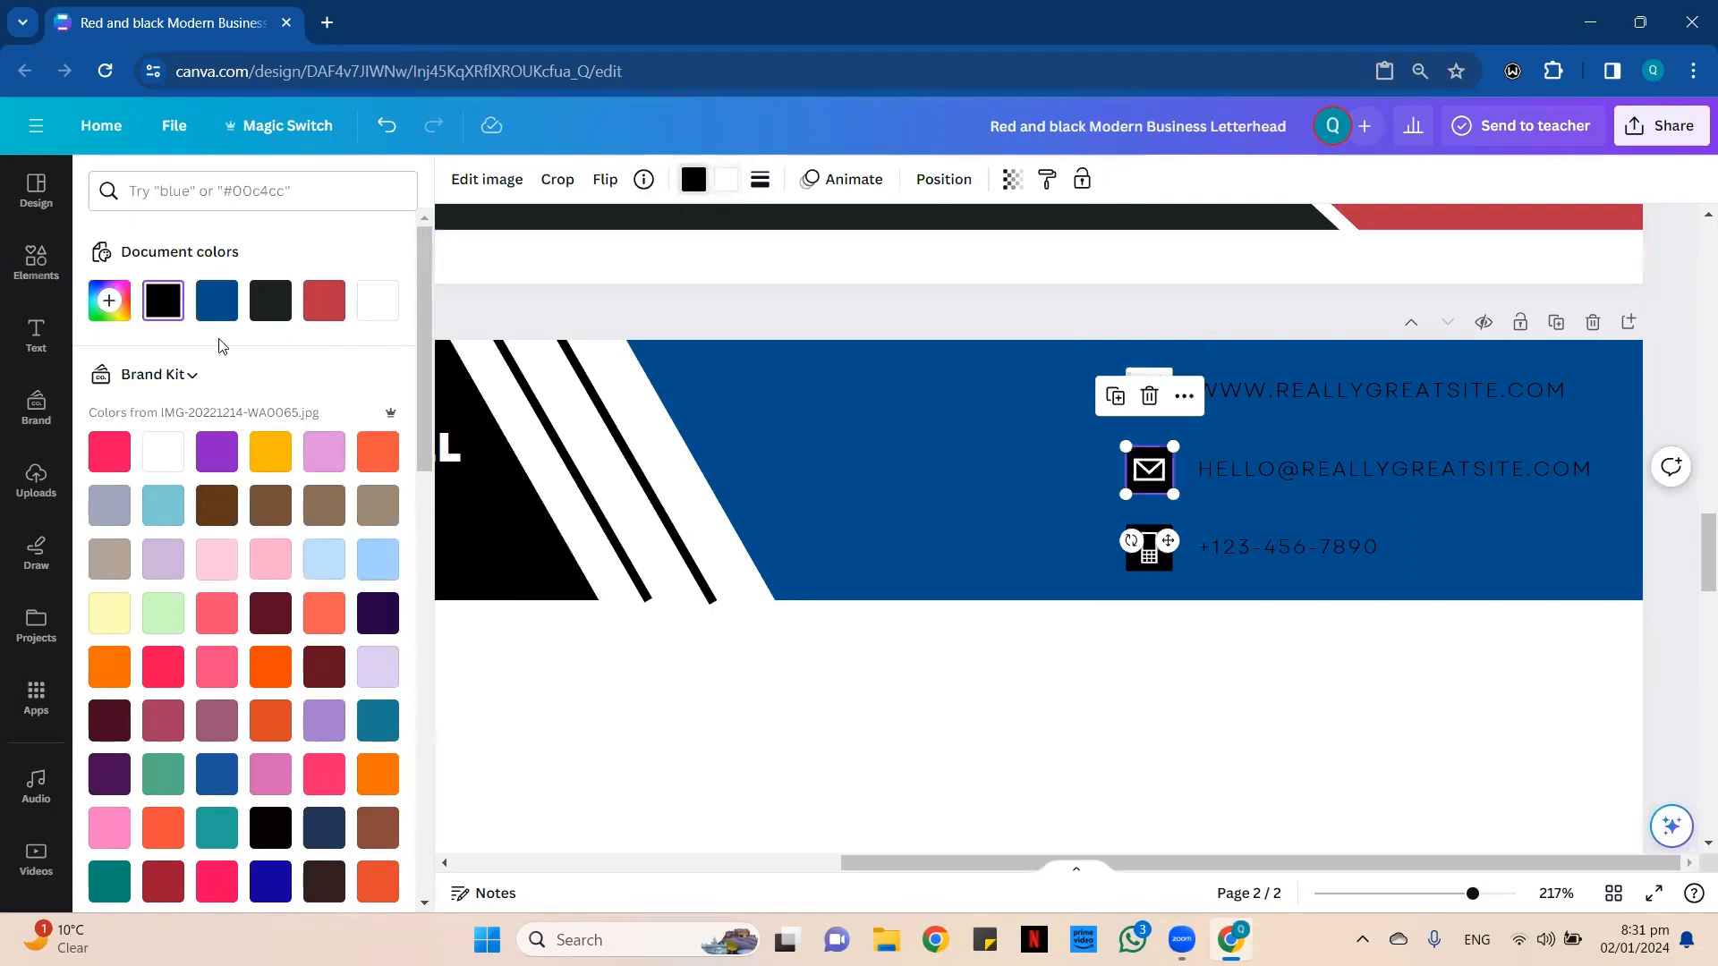
pyautogui.click(377, 301)
pyautogui.click(726, 179)
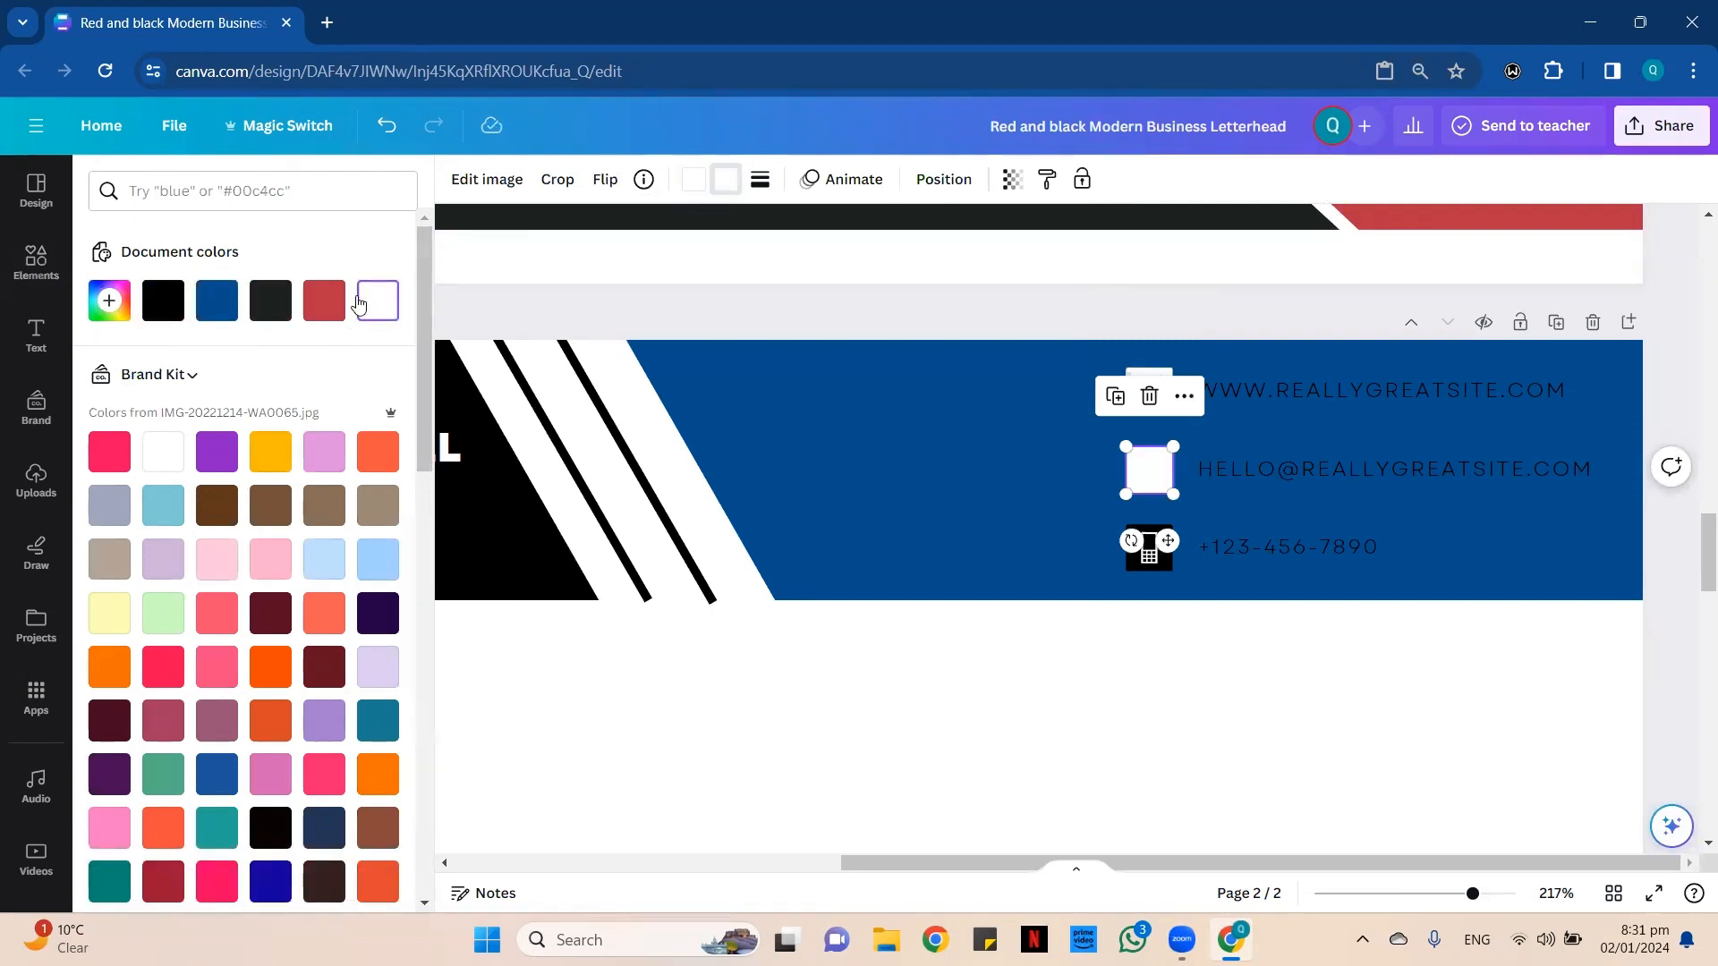
pyautogui.click(217, 301)
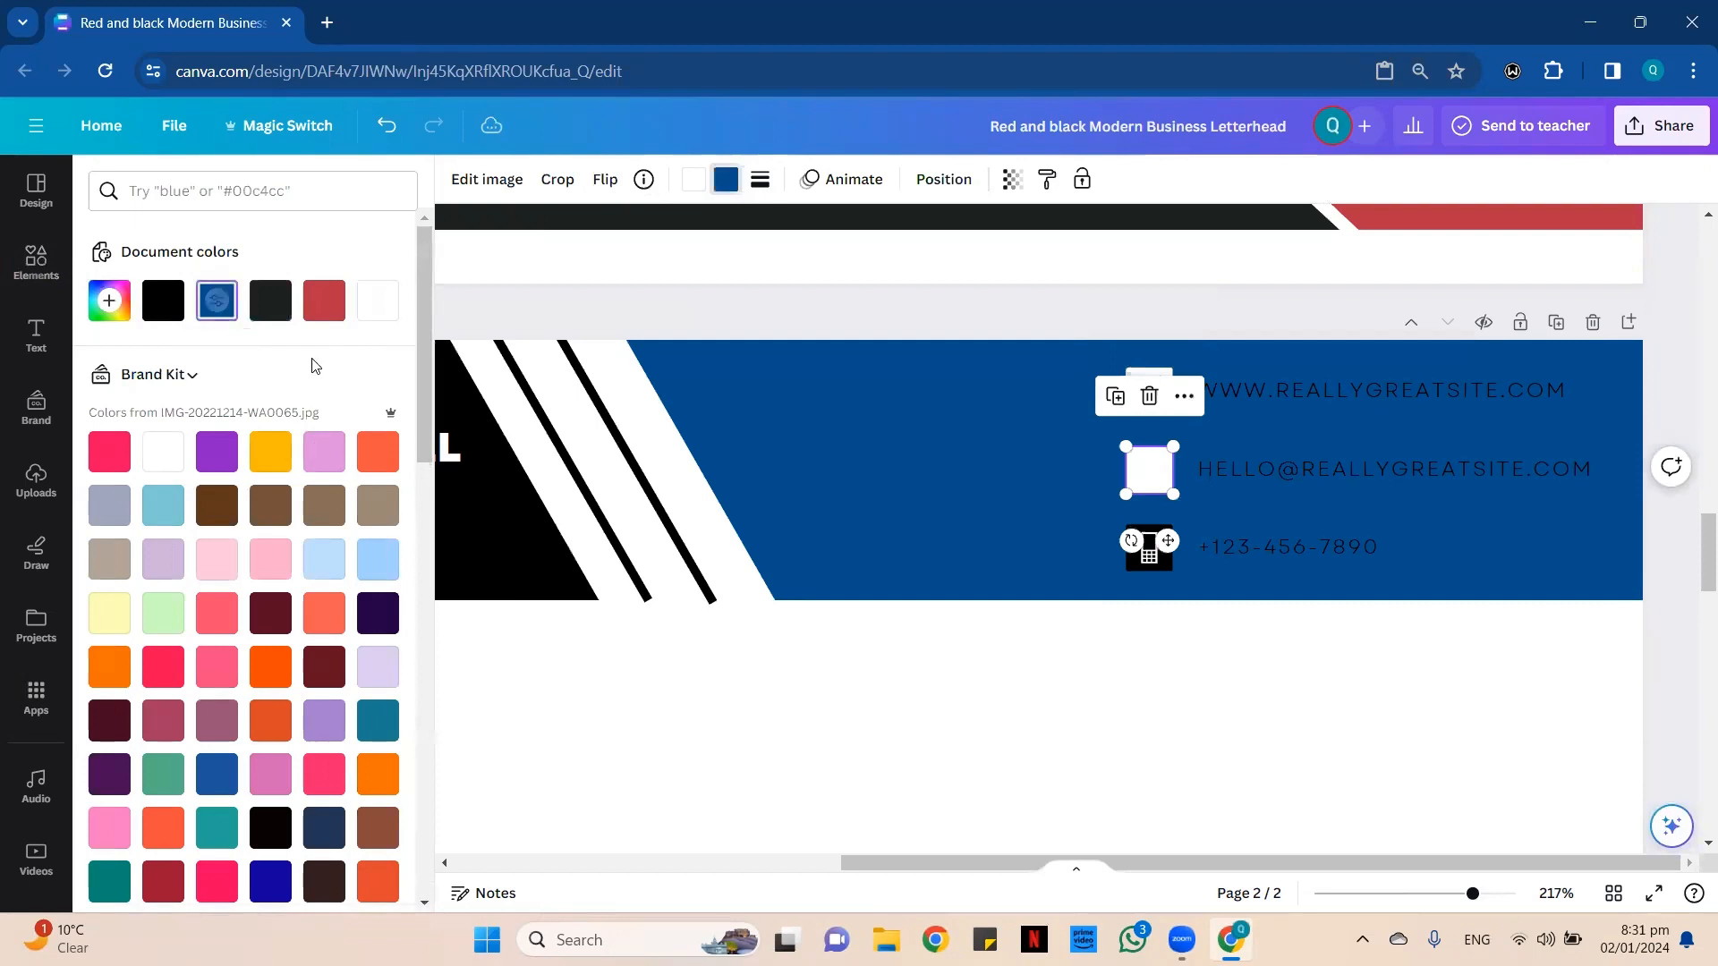
# Recolor the phone icon in page 2's header with a blue (#004e8d) handset on a white (#ffffff) background.
pyautogui.click(1142, 560)
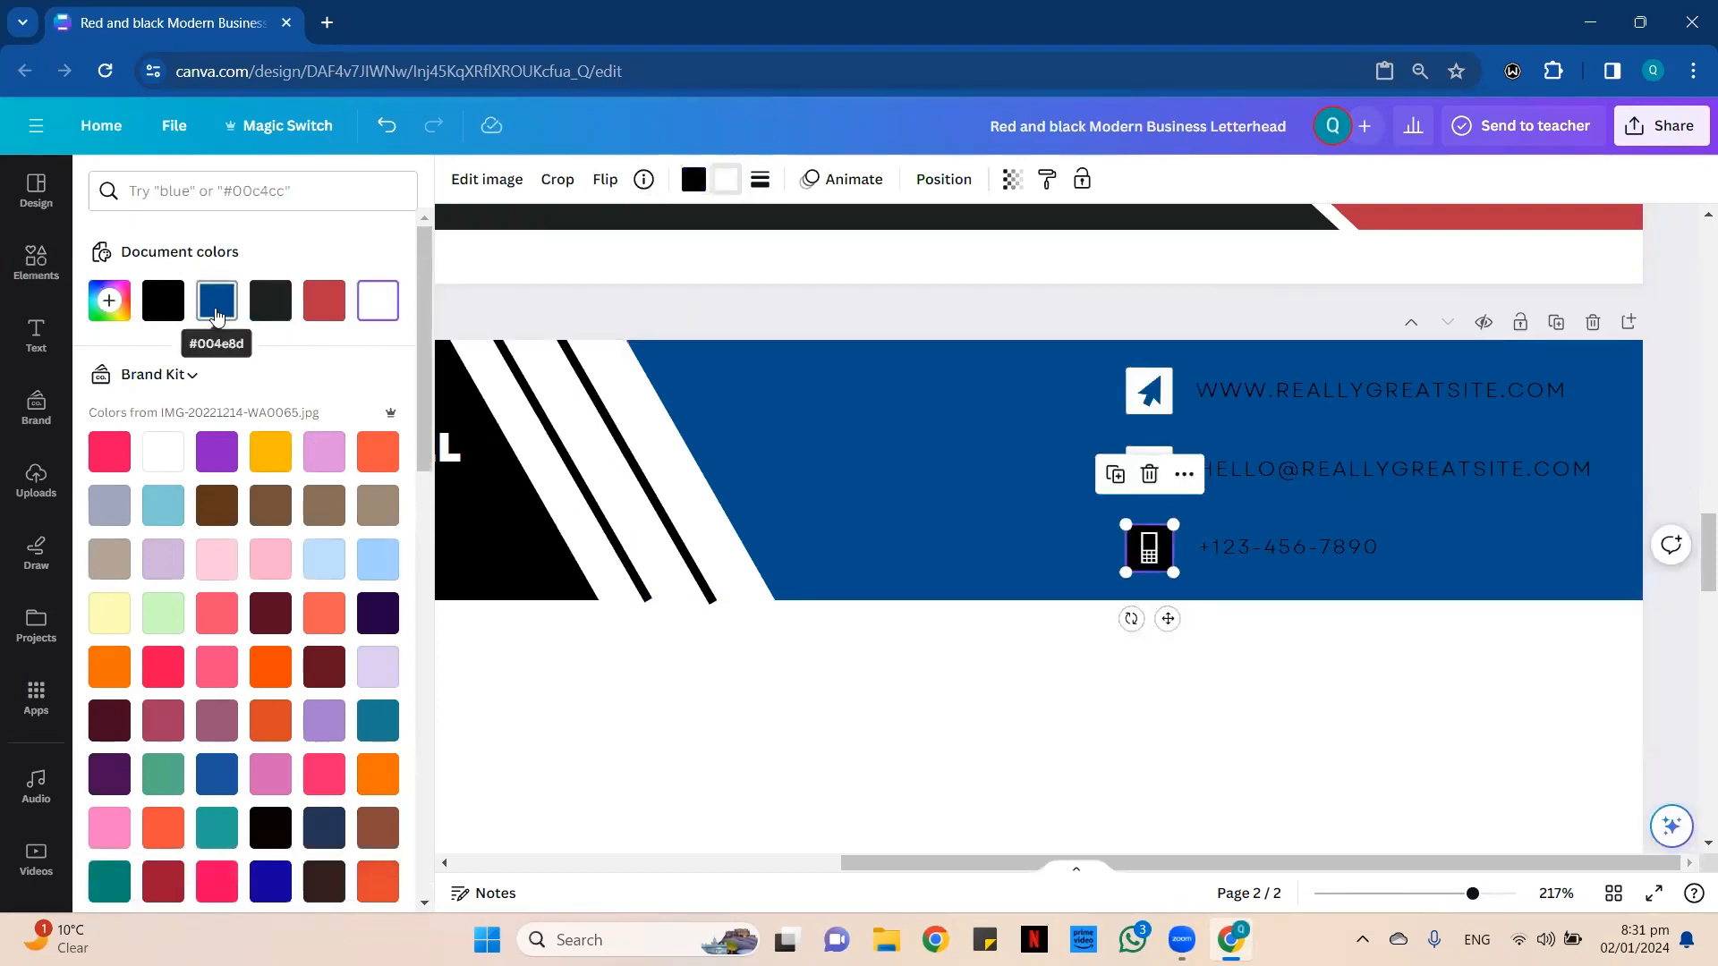
pyautogui.click(217, 304)
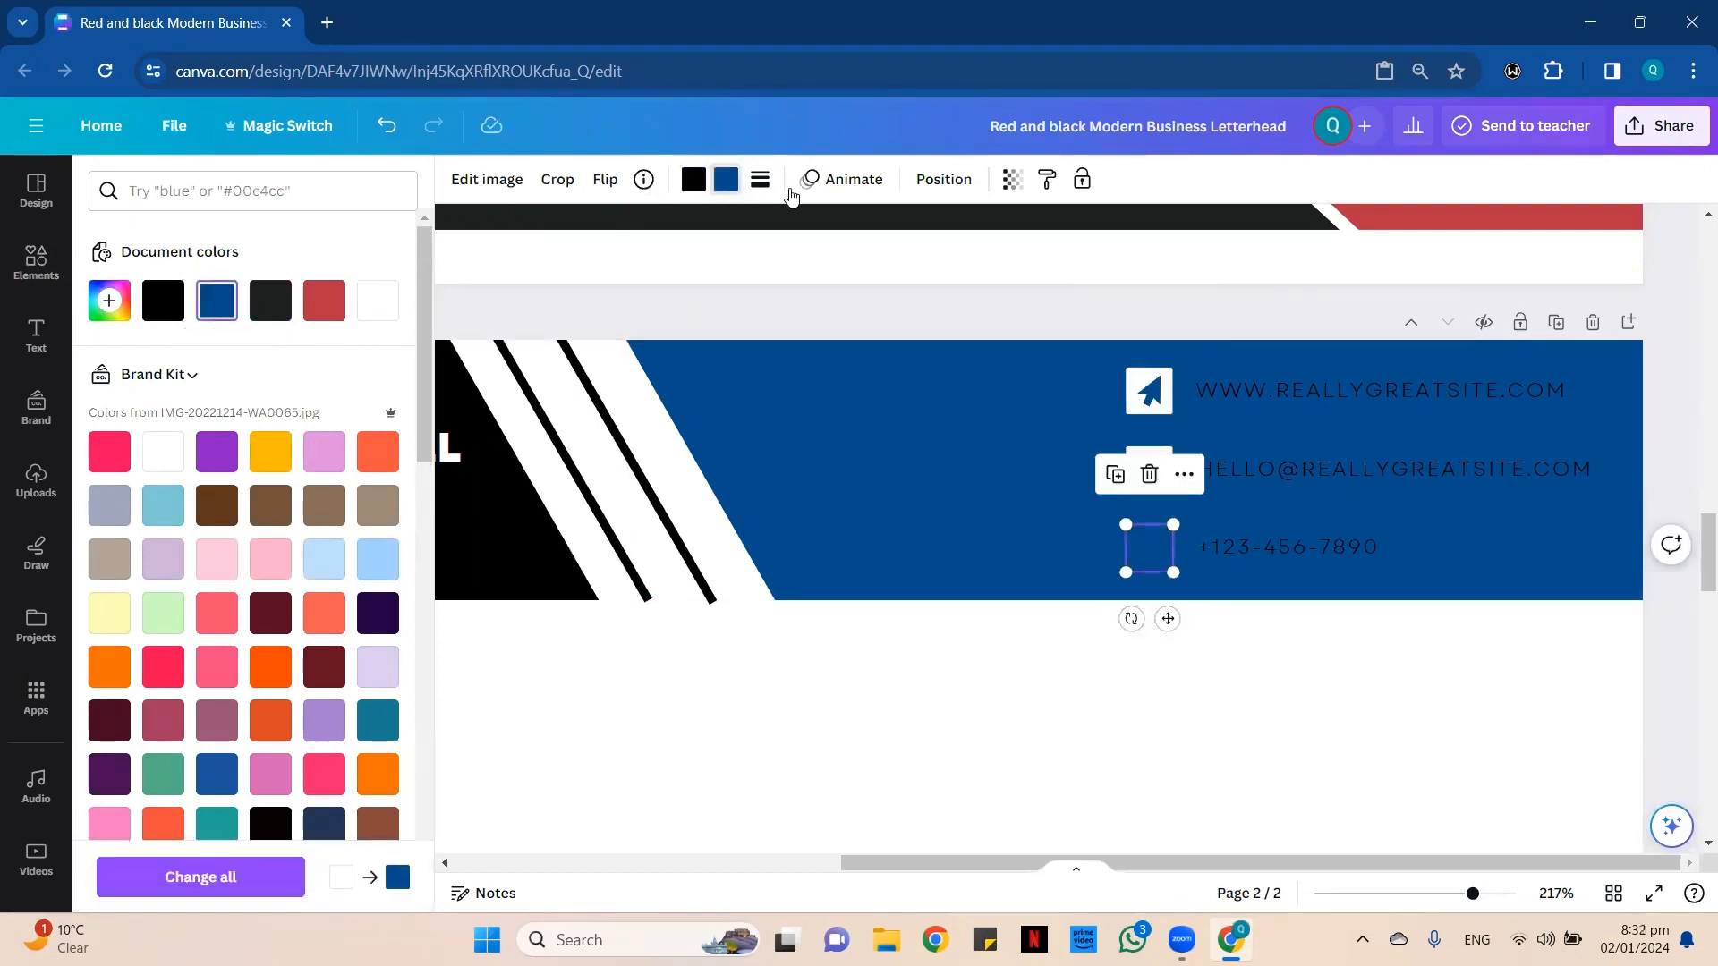
pyautogui.click(693, 184)
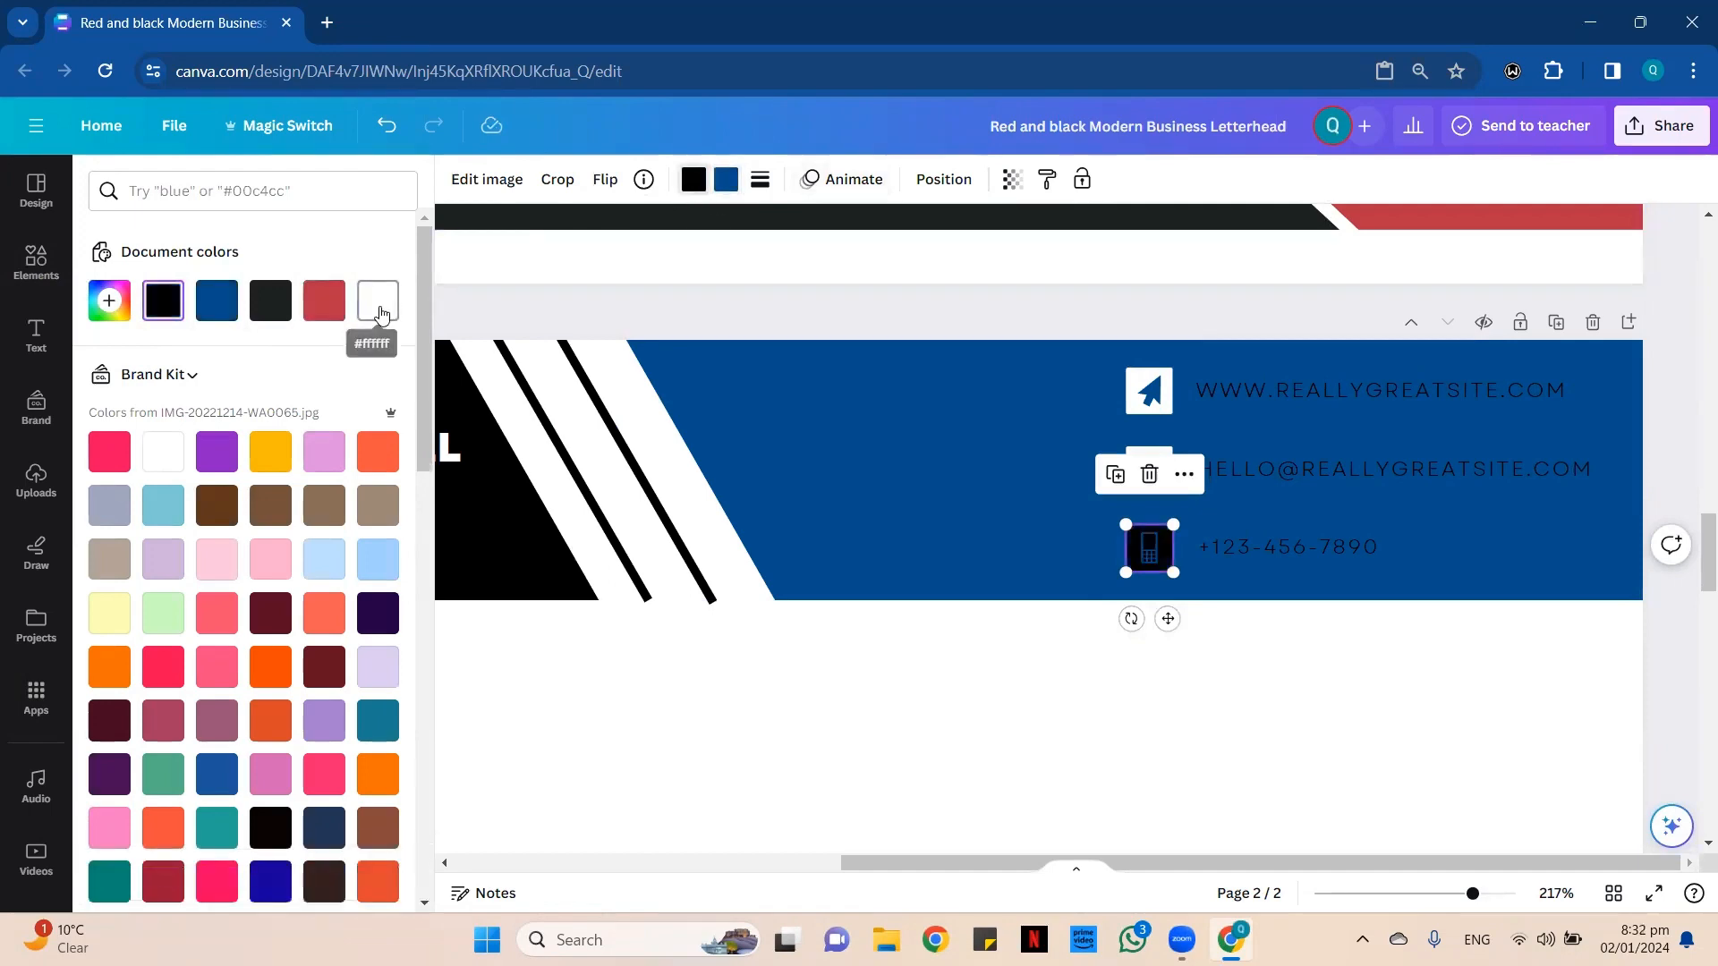
pyautogui.click(381, 302)
pyautogui.click(1055, 504)
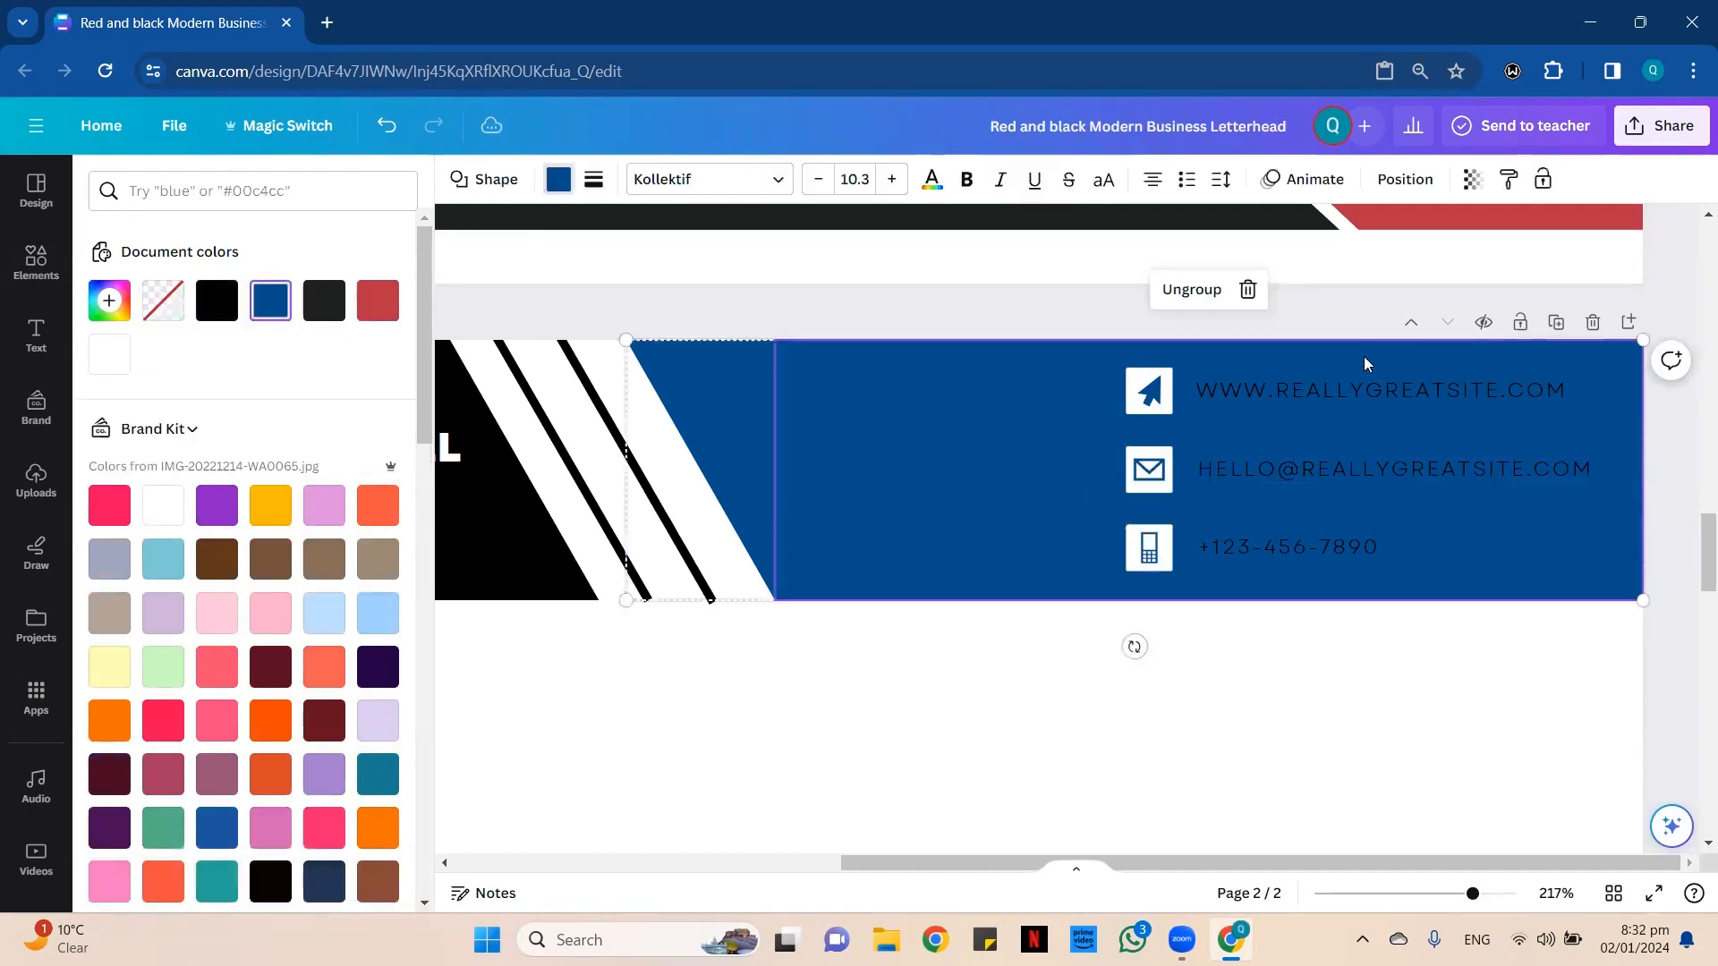
# Change the website, e-mail and phone texts in page 2's header to white.
pyautogui.click(1319, 390)
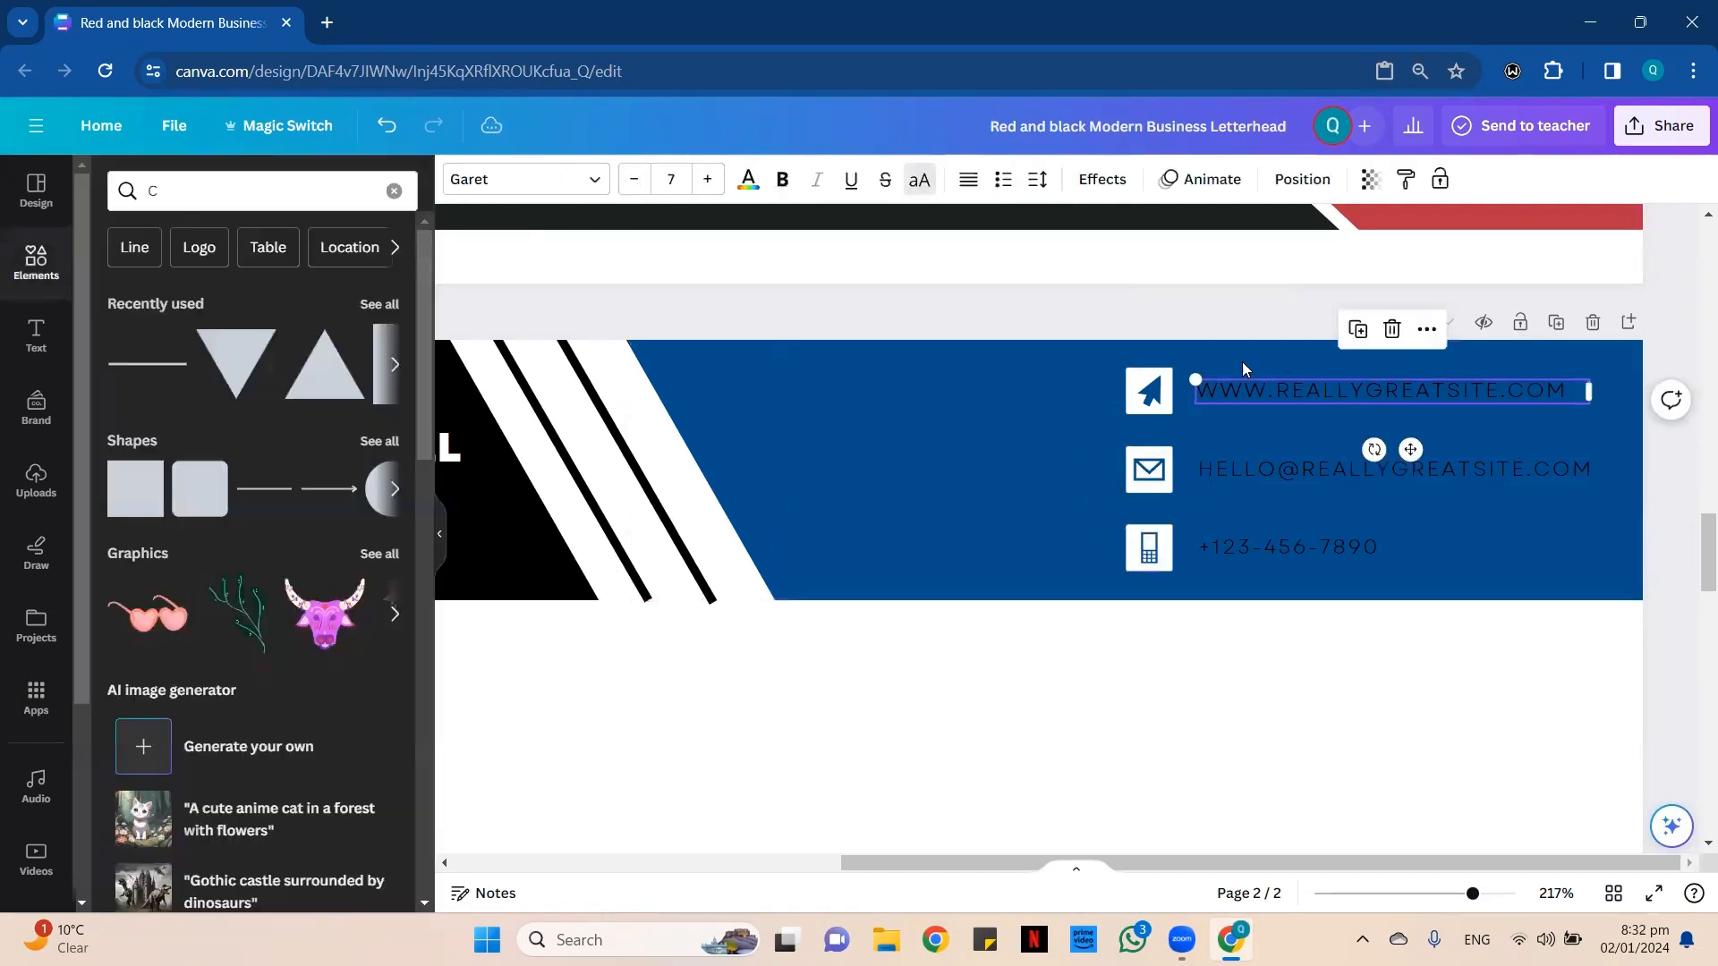
pyautogui.click(750, 181)
pyautogui.click(378, 301)
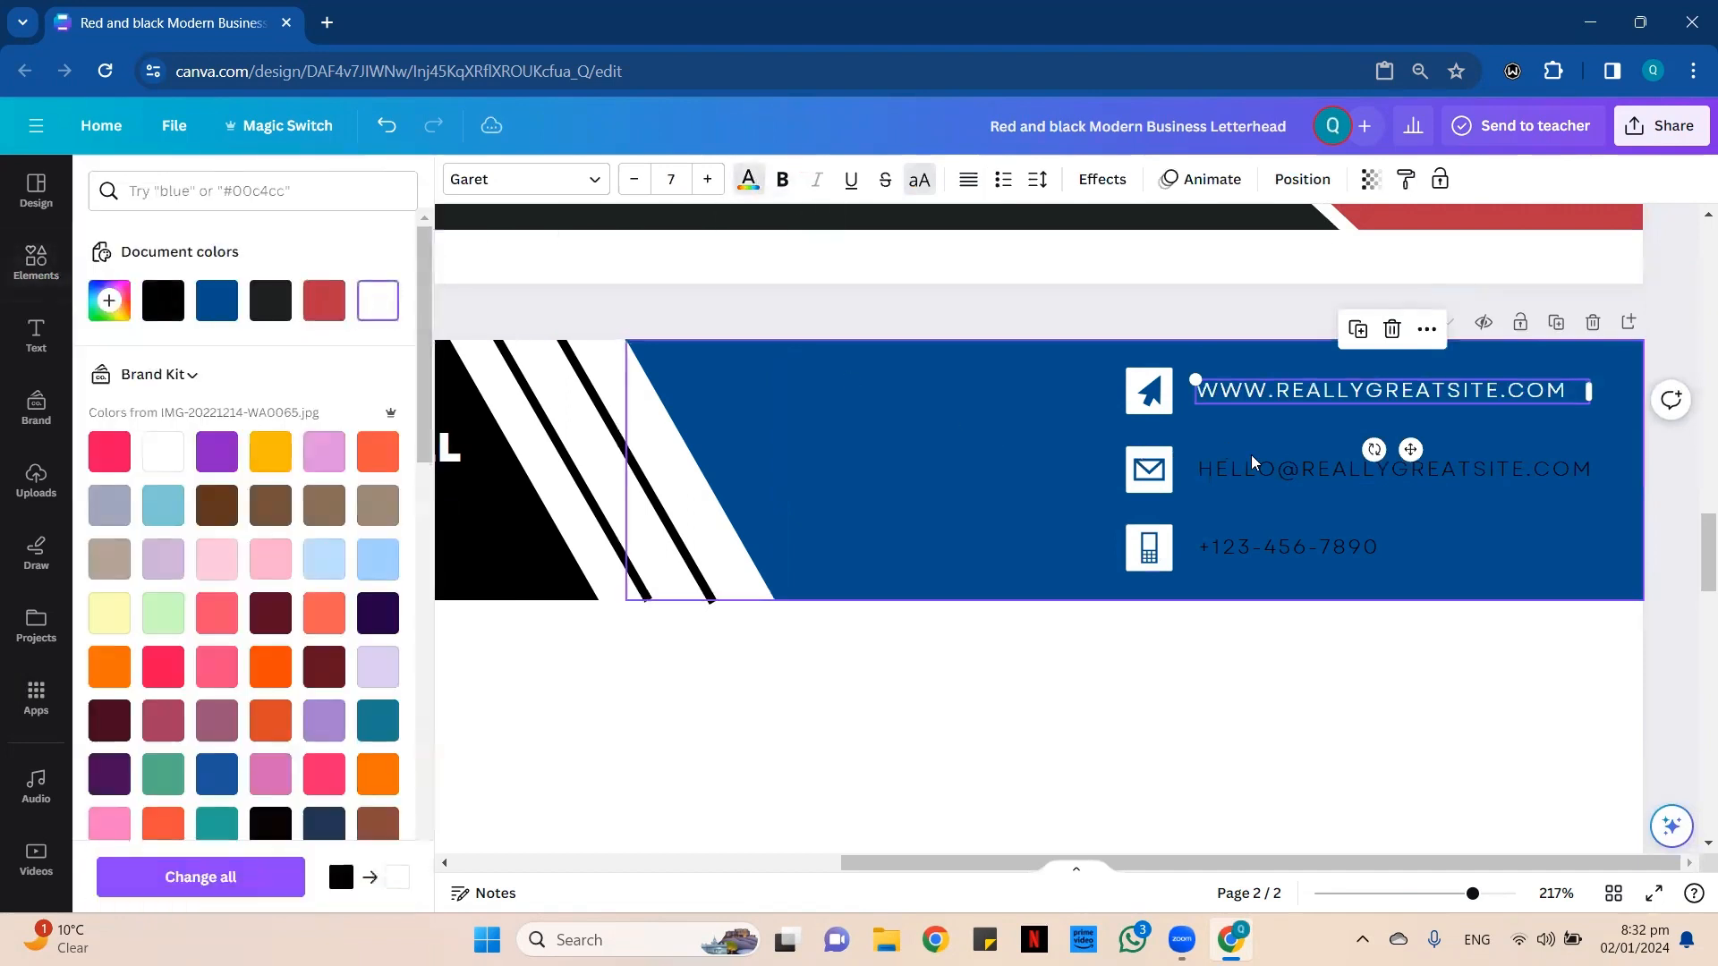
pyautogui.click(1271, 469)
pyautogui.click(378, 300)
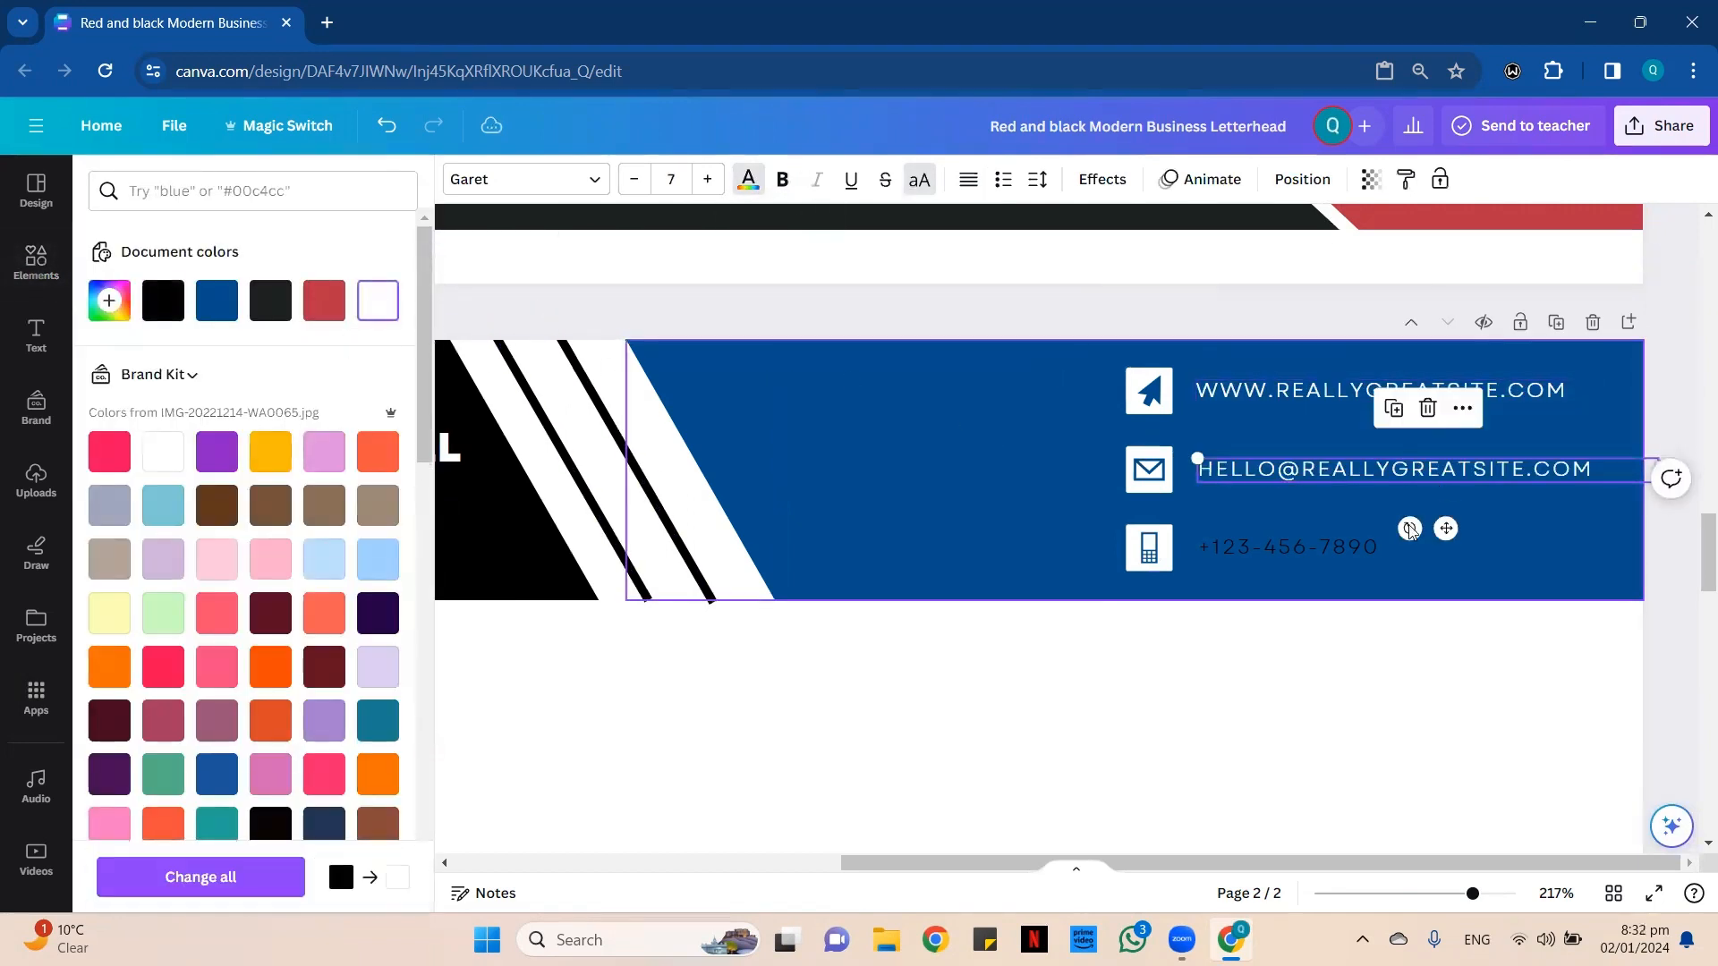
pyautogui.click(1280, 548)
pyautogui.click(378, 301)
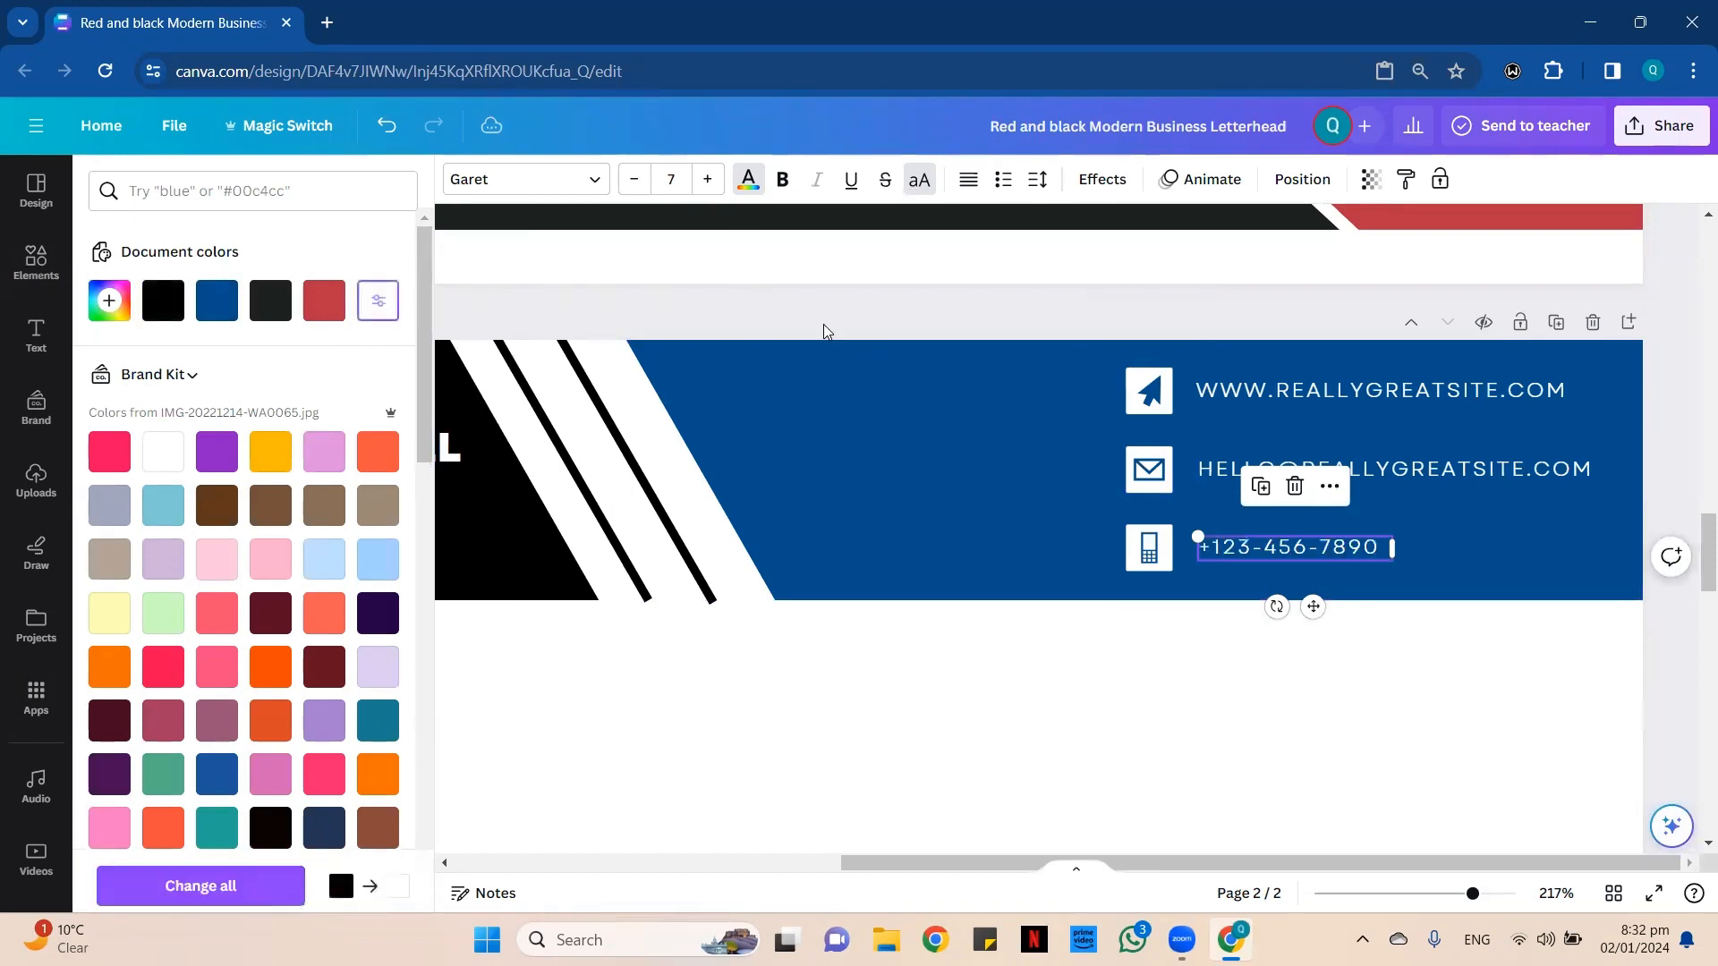
# Make the phone, e-mail and website texts in page 2's header bold.
pyautogui.click(782, 179)
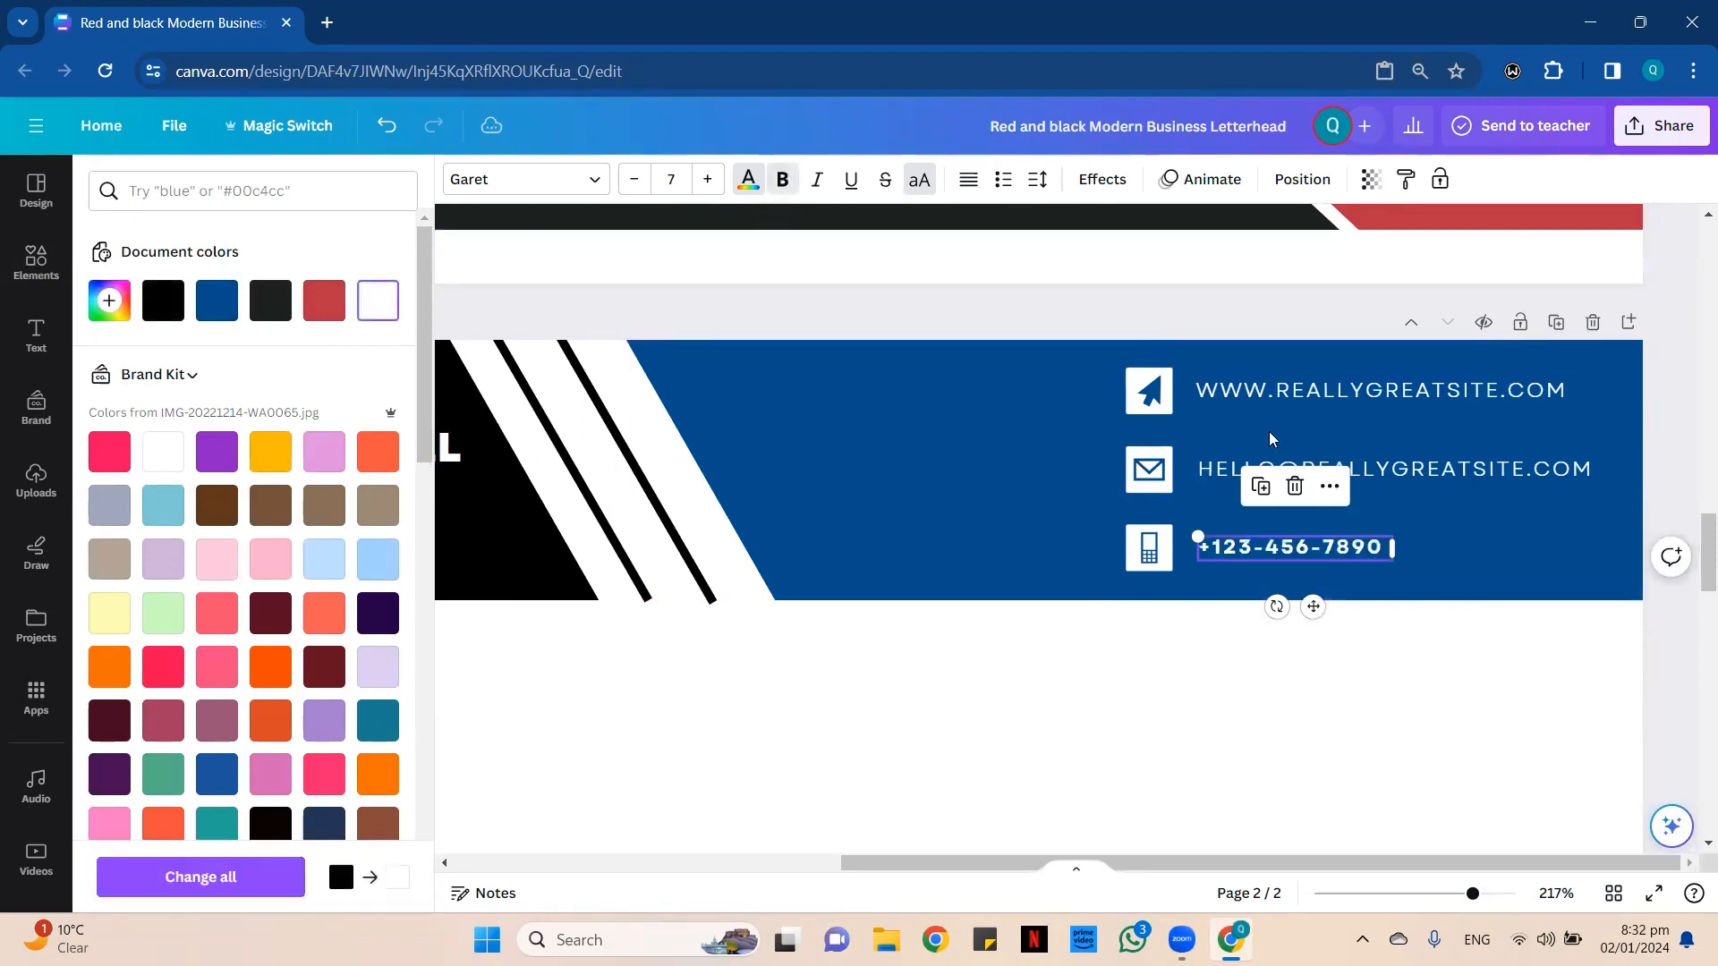
pyautogui.click(1271, 469)
pyautogui.click(783, 179)
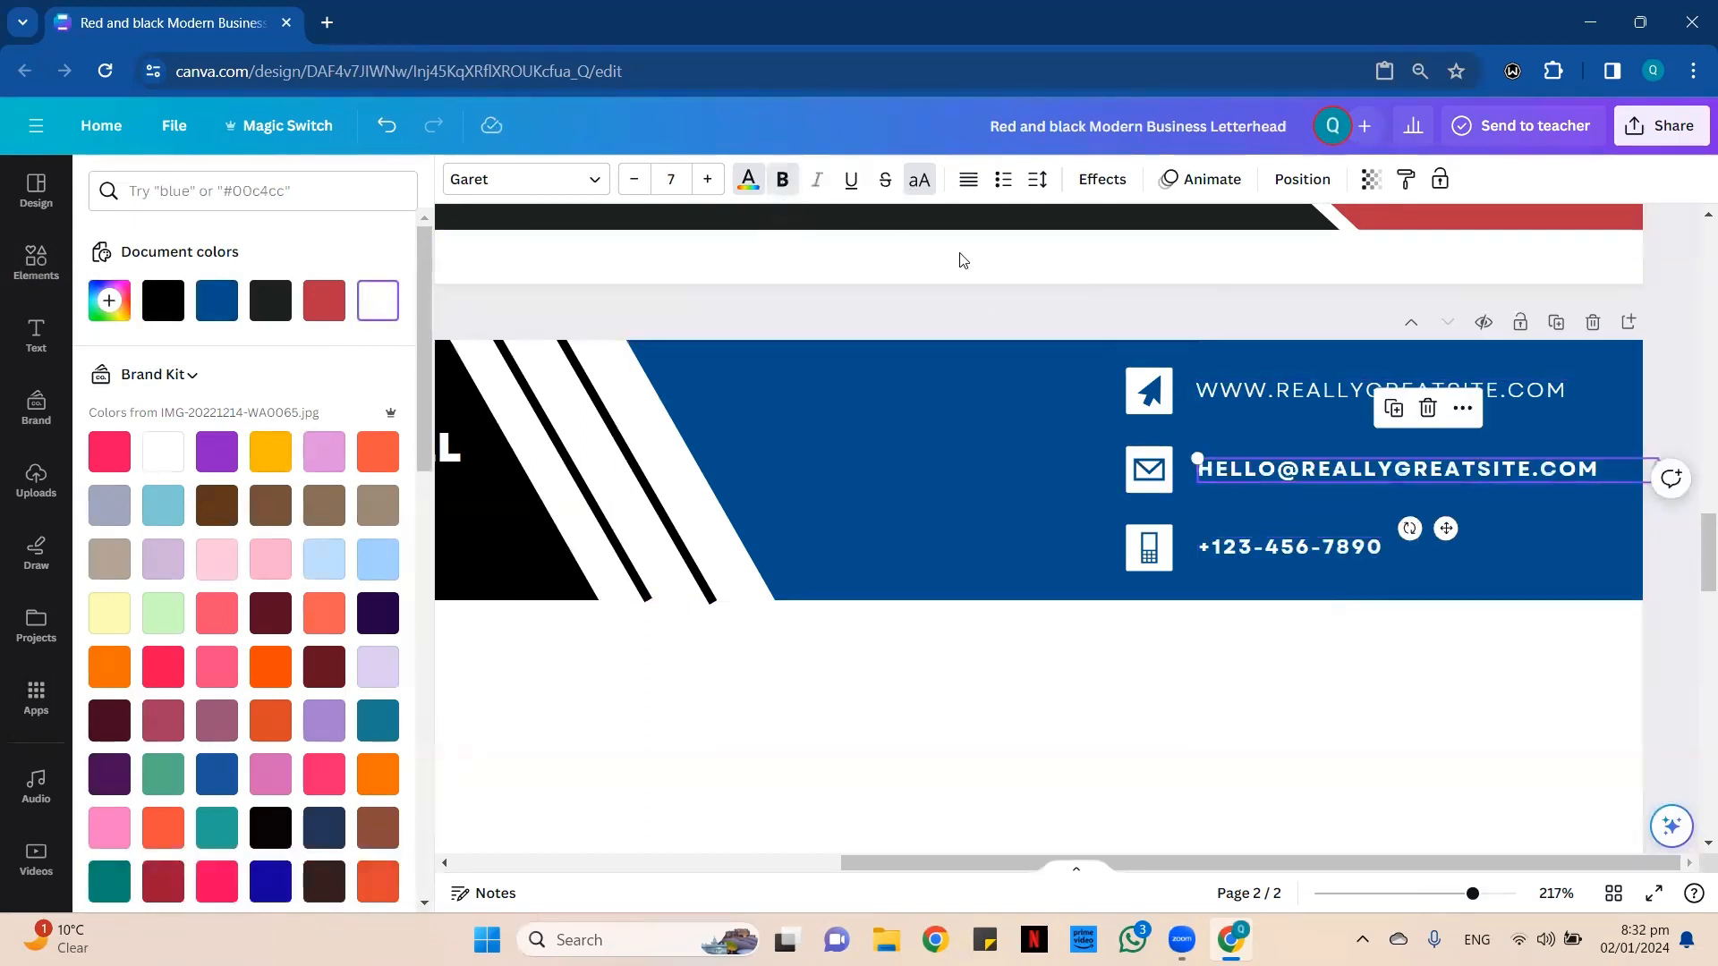
pyautogui.click(1297, 390)
pyautogui.hotkey('ctrl', 'b')
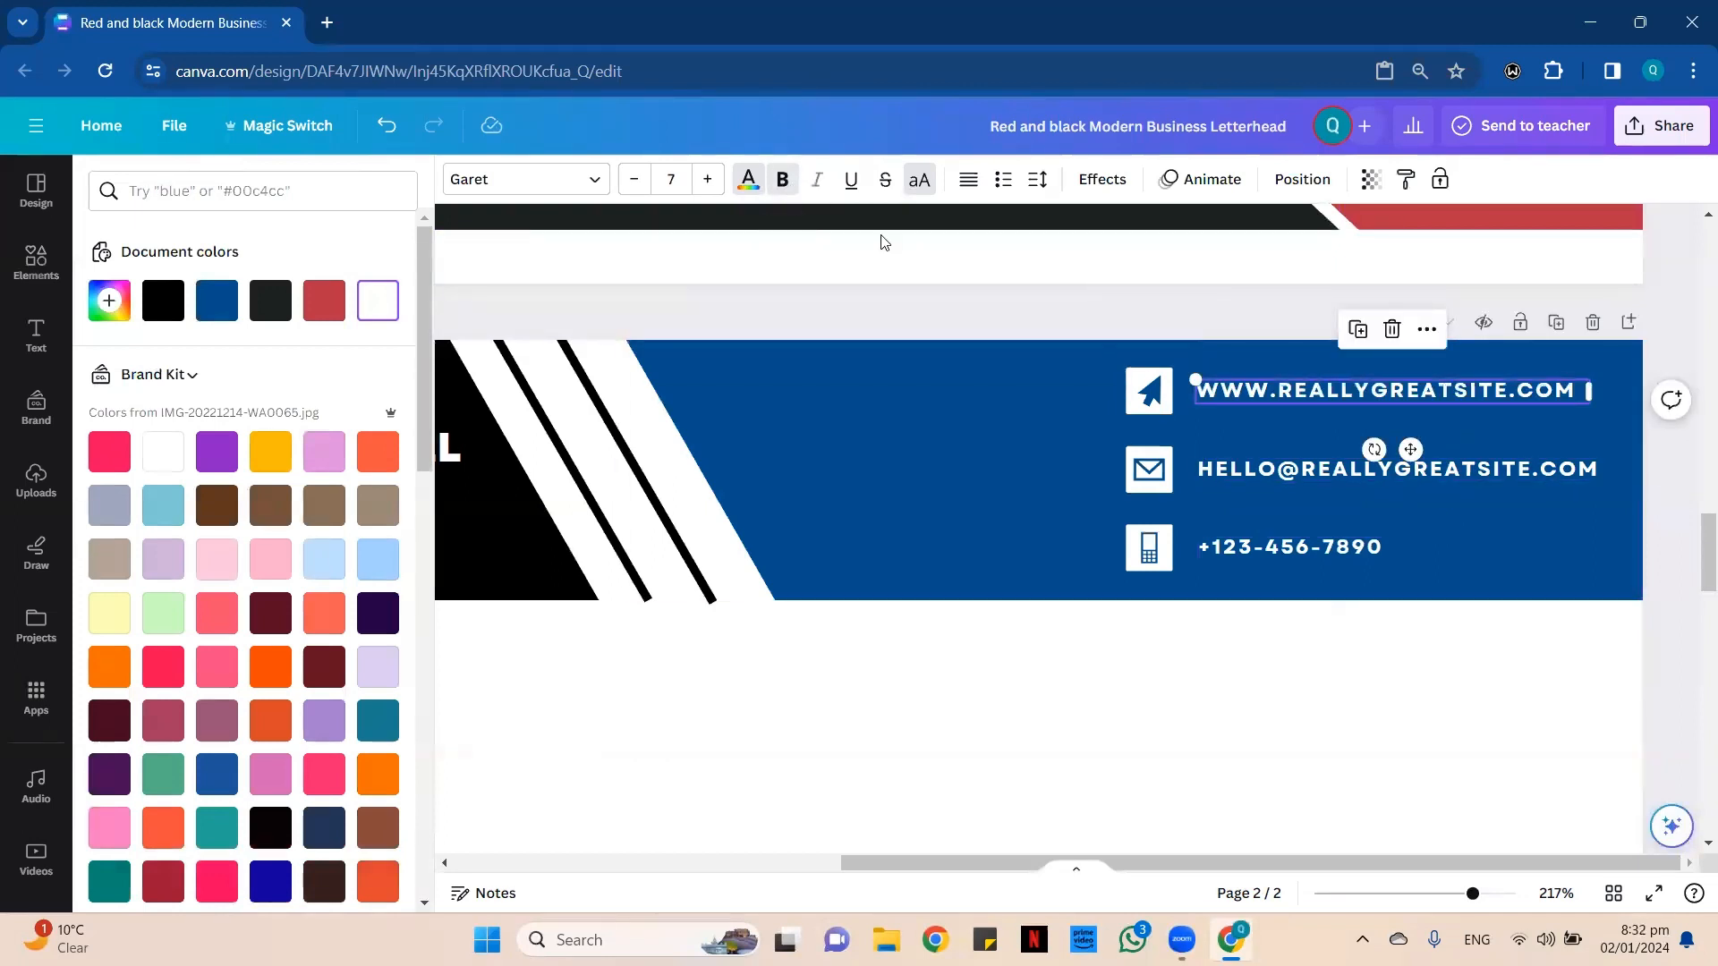
pyautogui.click(961, 324)
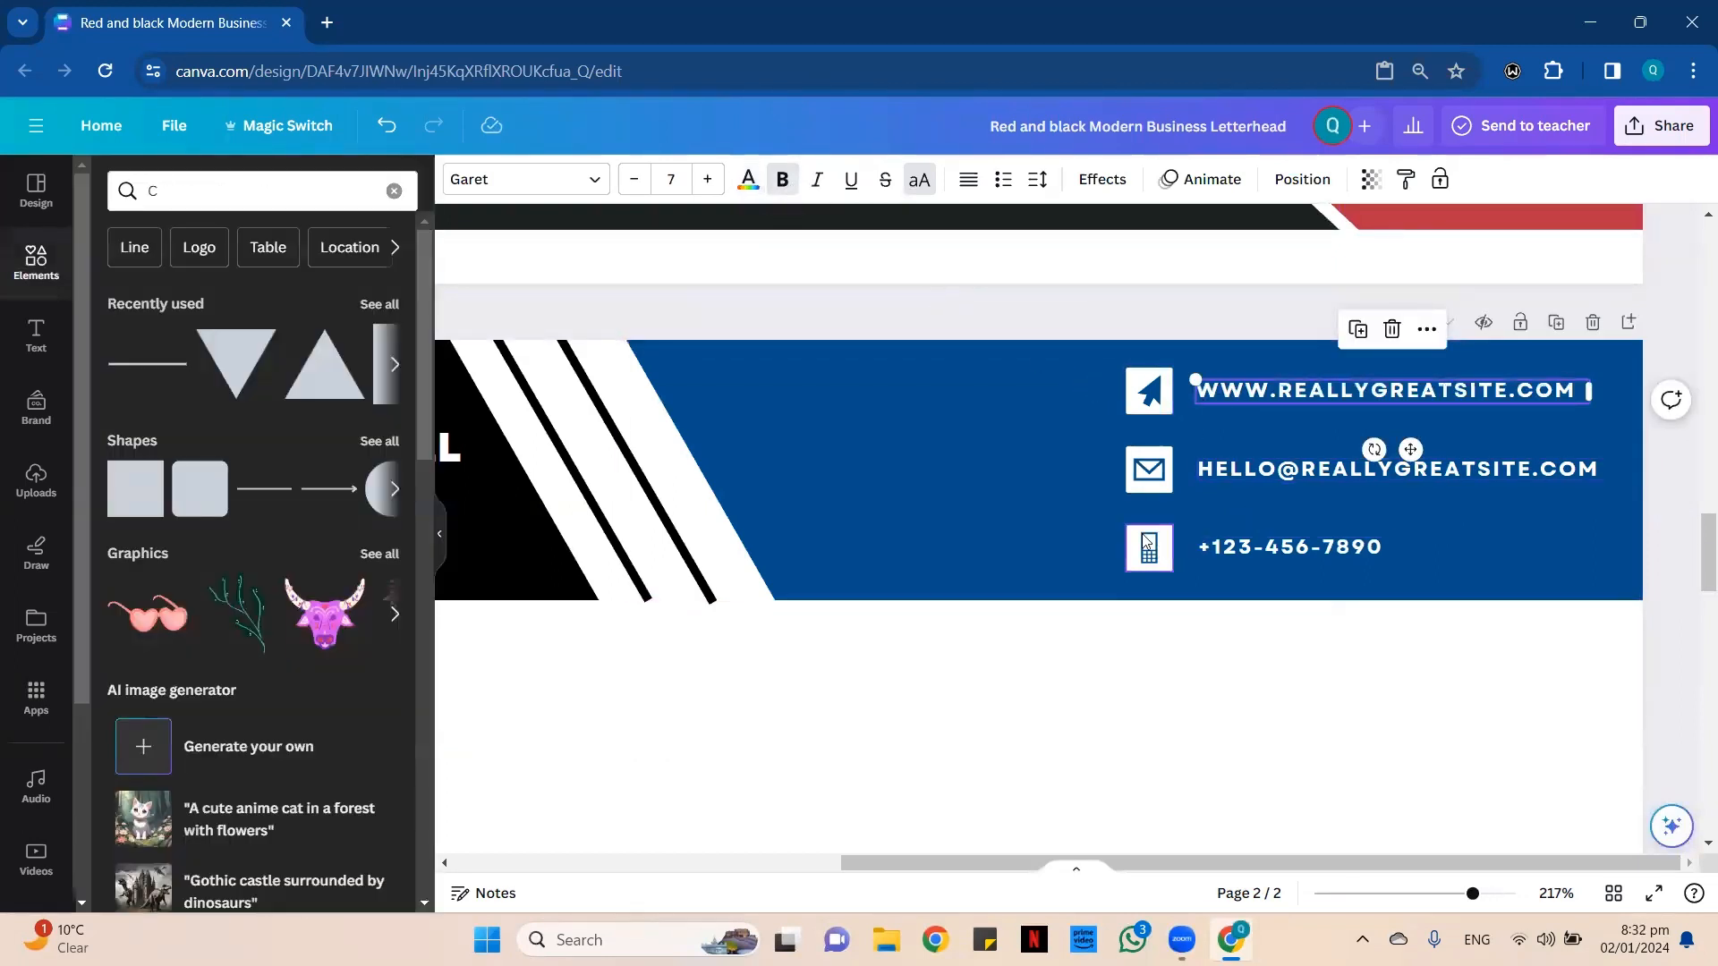
pyautogui.click(1171, 555)
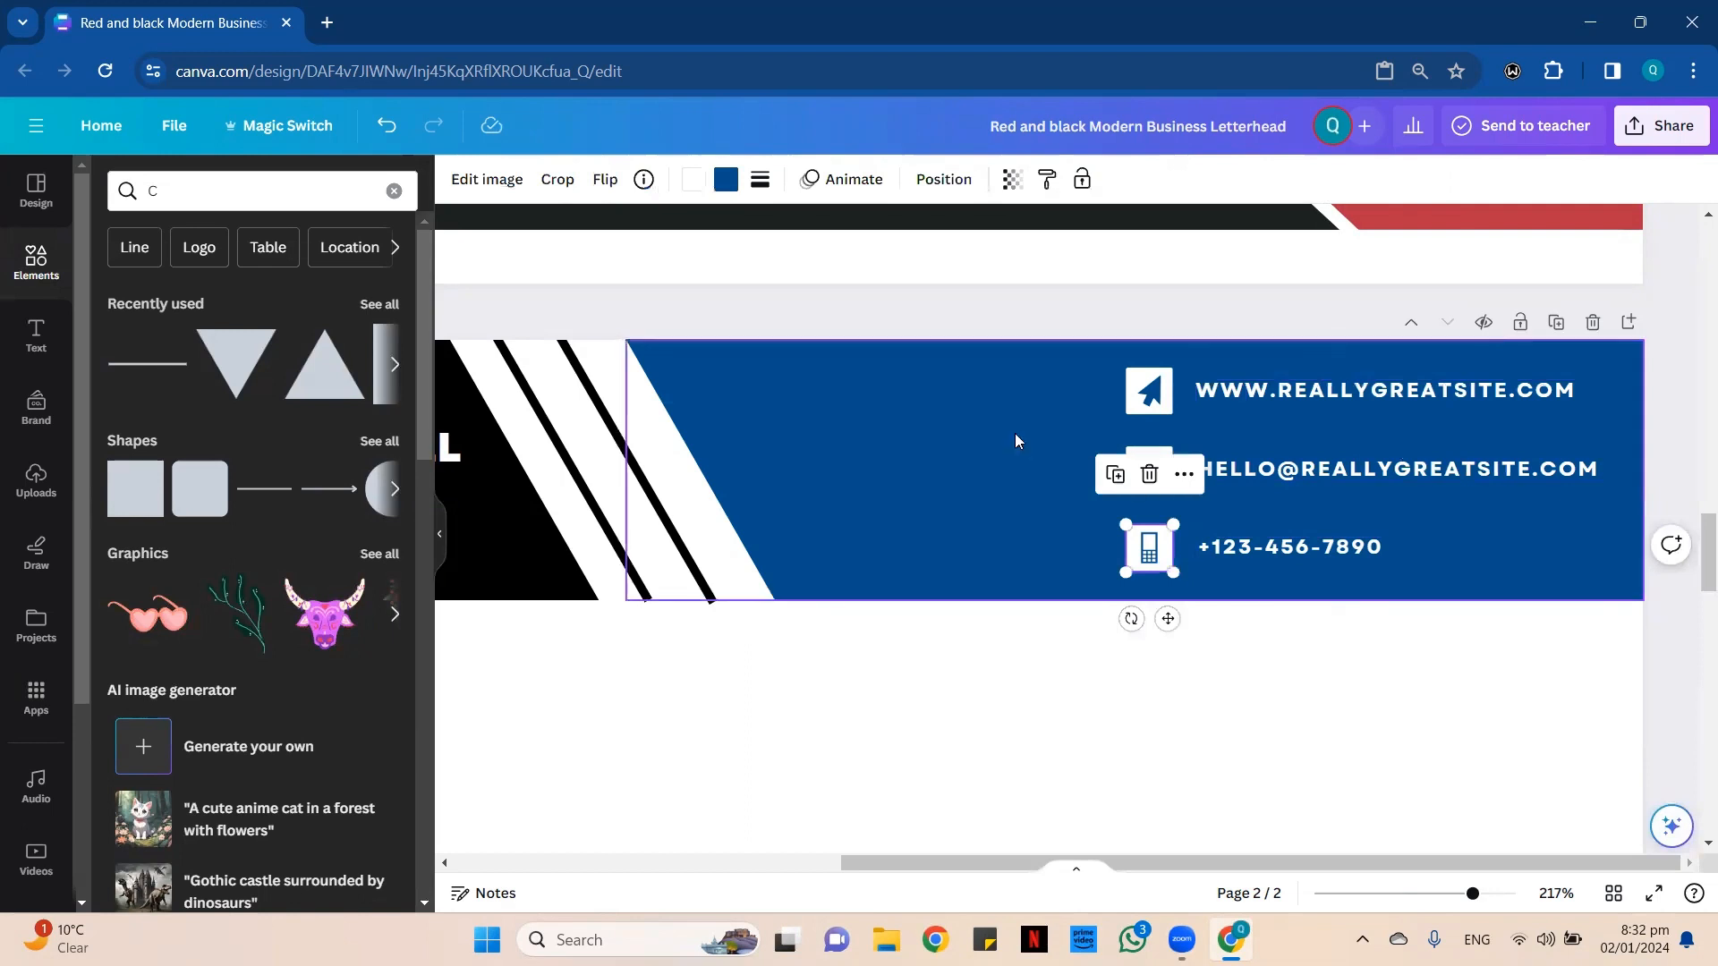
pyautogui.click(1022, 288)
# Delete page 1, which holds the original red and black letterhead template.
pyautogui.scroll(-2, 1164, 340)
pyautogui.scroll(-2, 1222, 364)
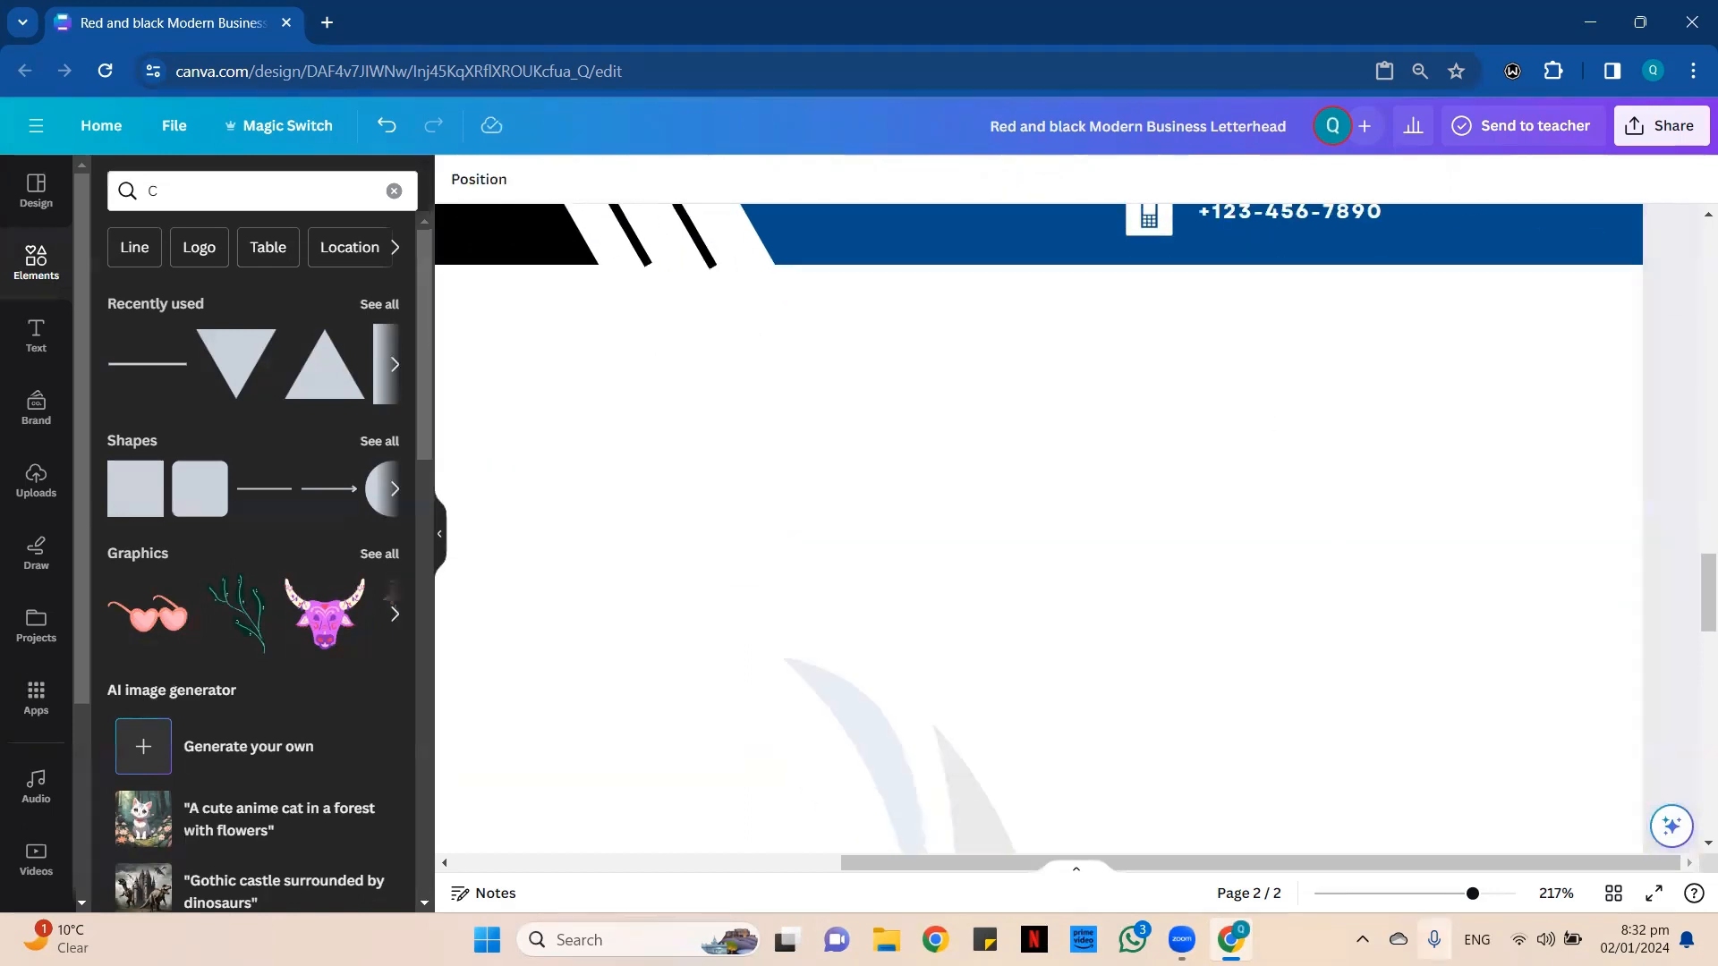
pyautogui.scroll(-5, 1222, 364)
pyautogui.scroll(8, 1254, 299)
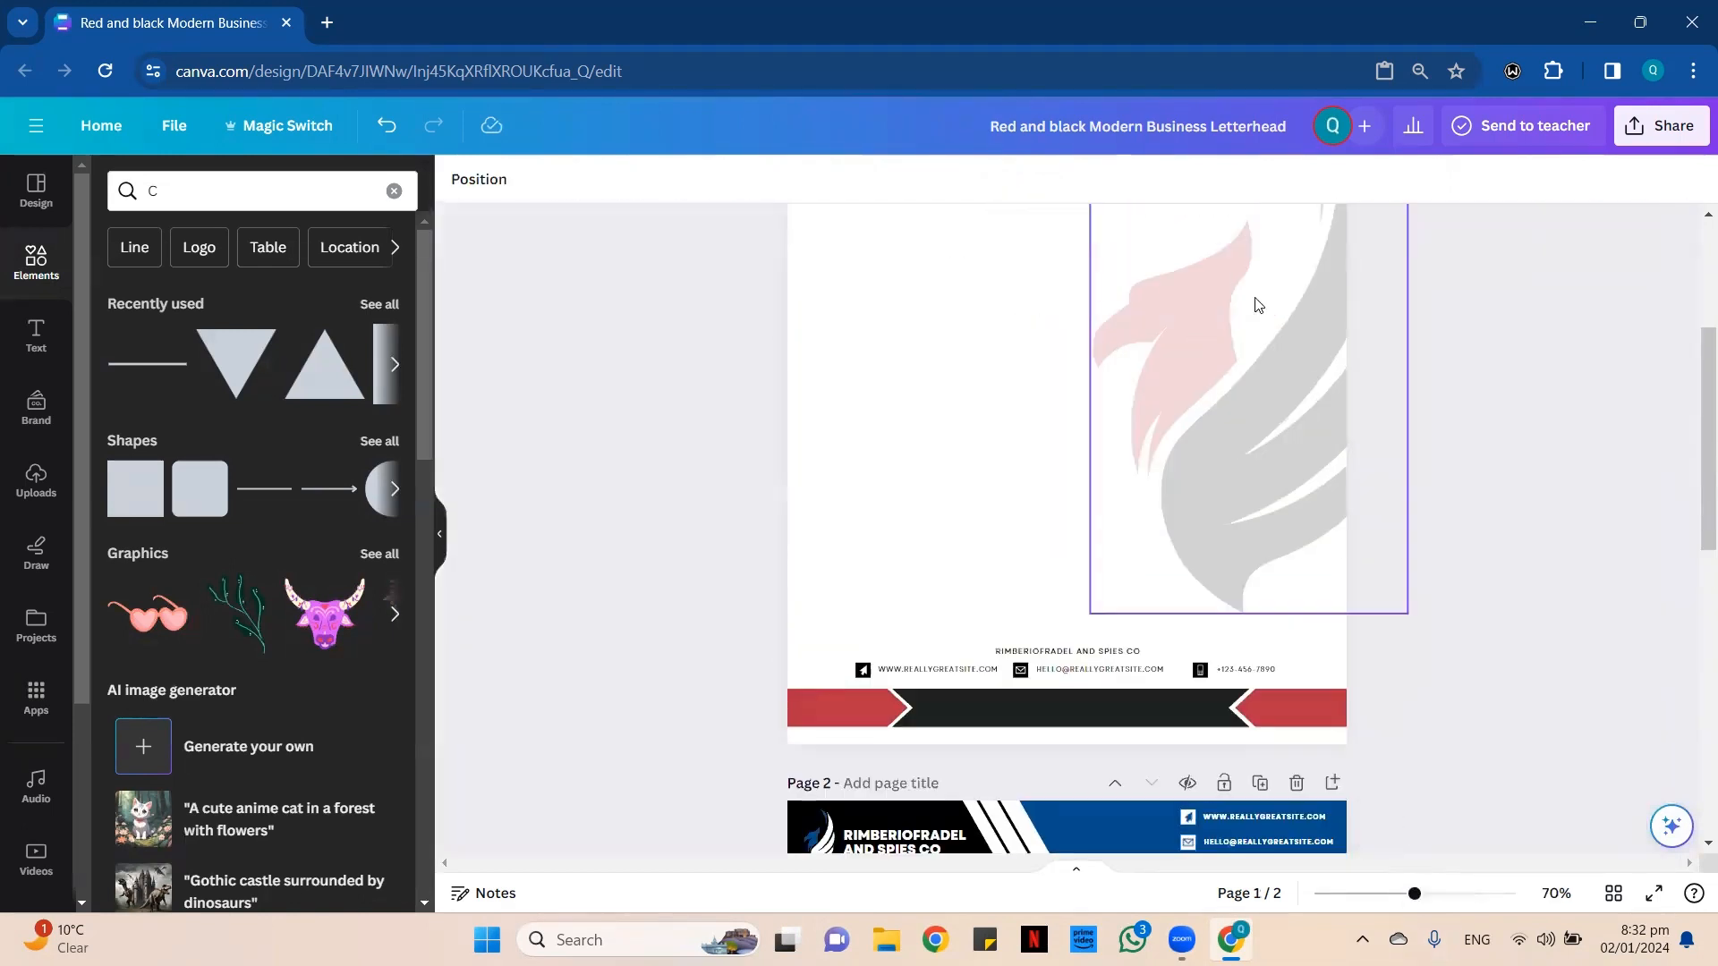
pyautogui.click(1296, 242)
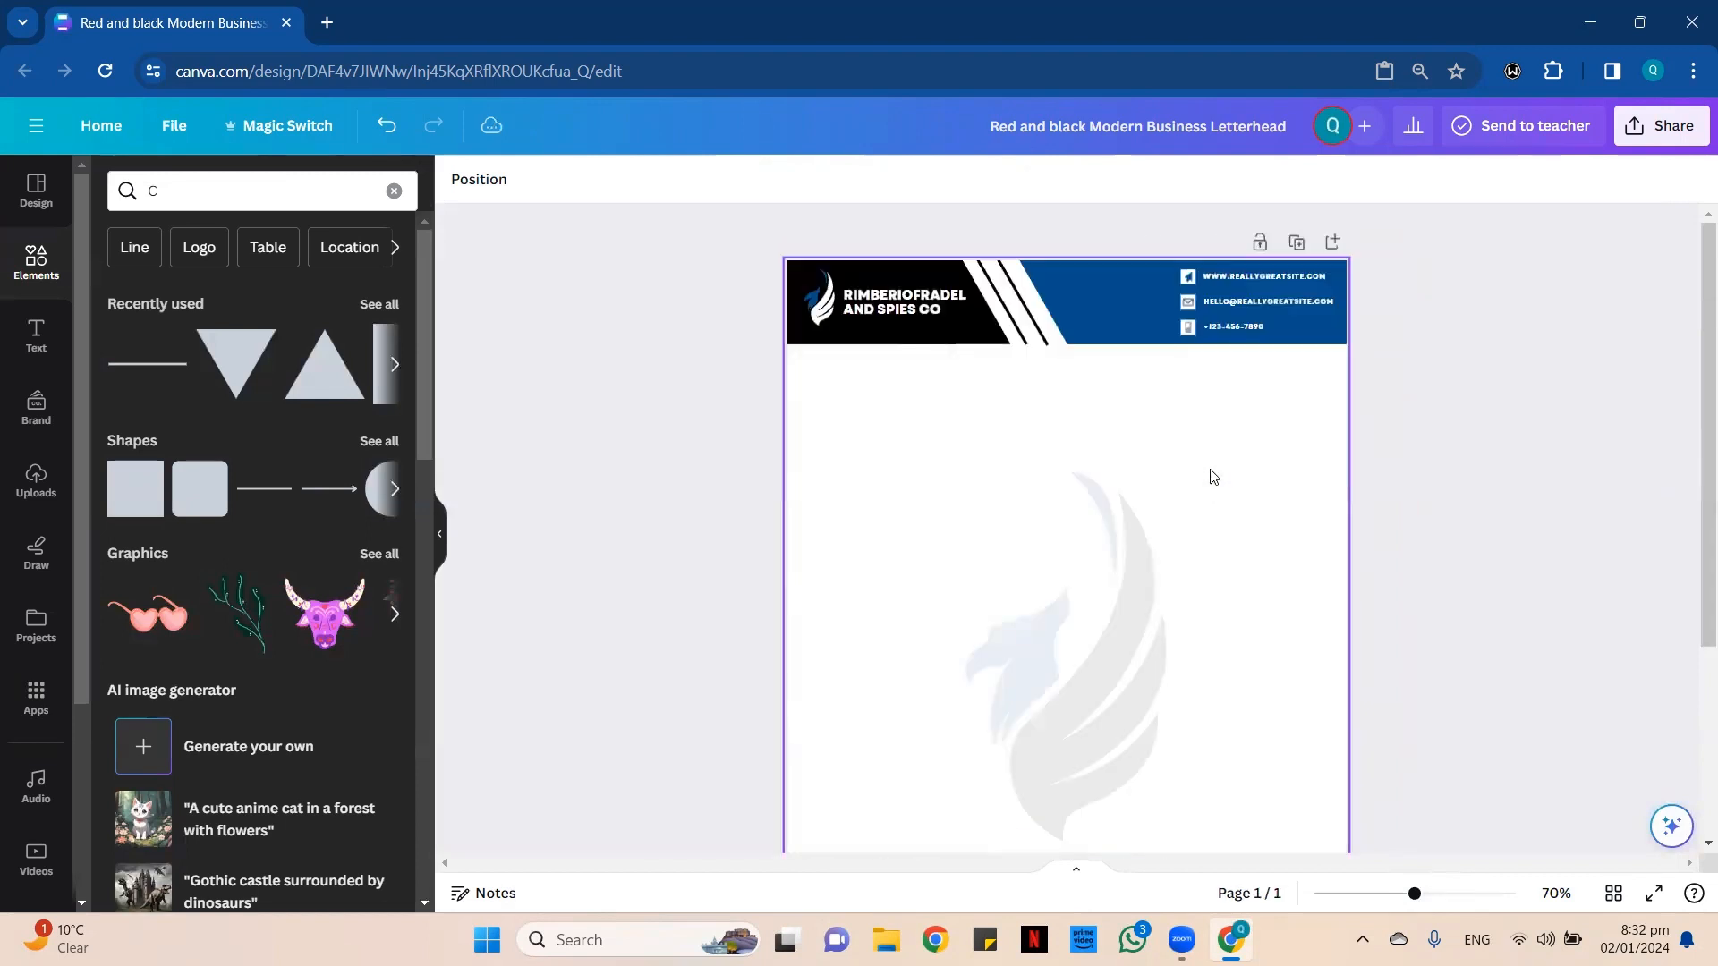
pyautogui.scroll(-1, 1350, 602)
pyautogui.click(1378, 894)
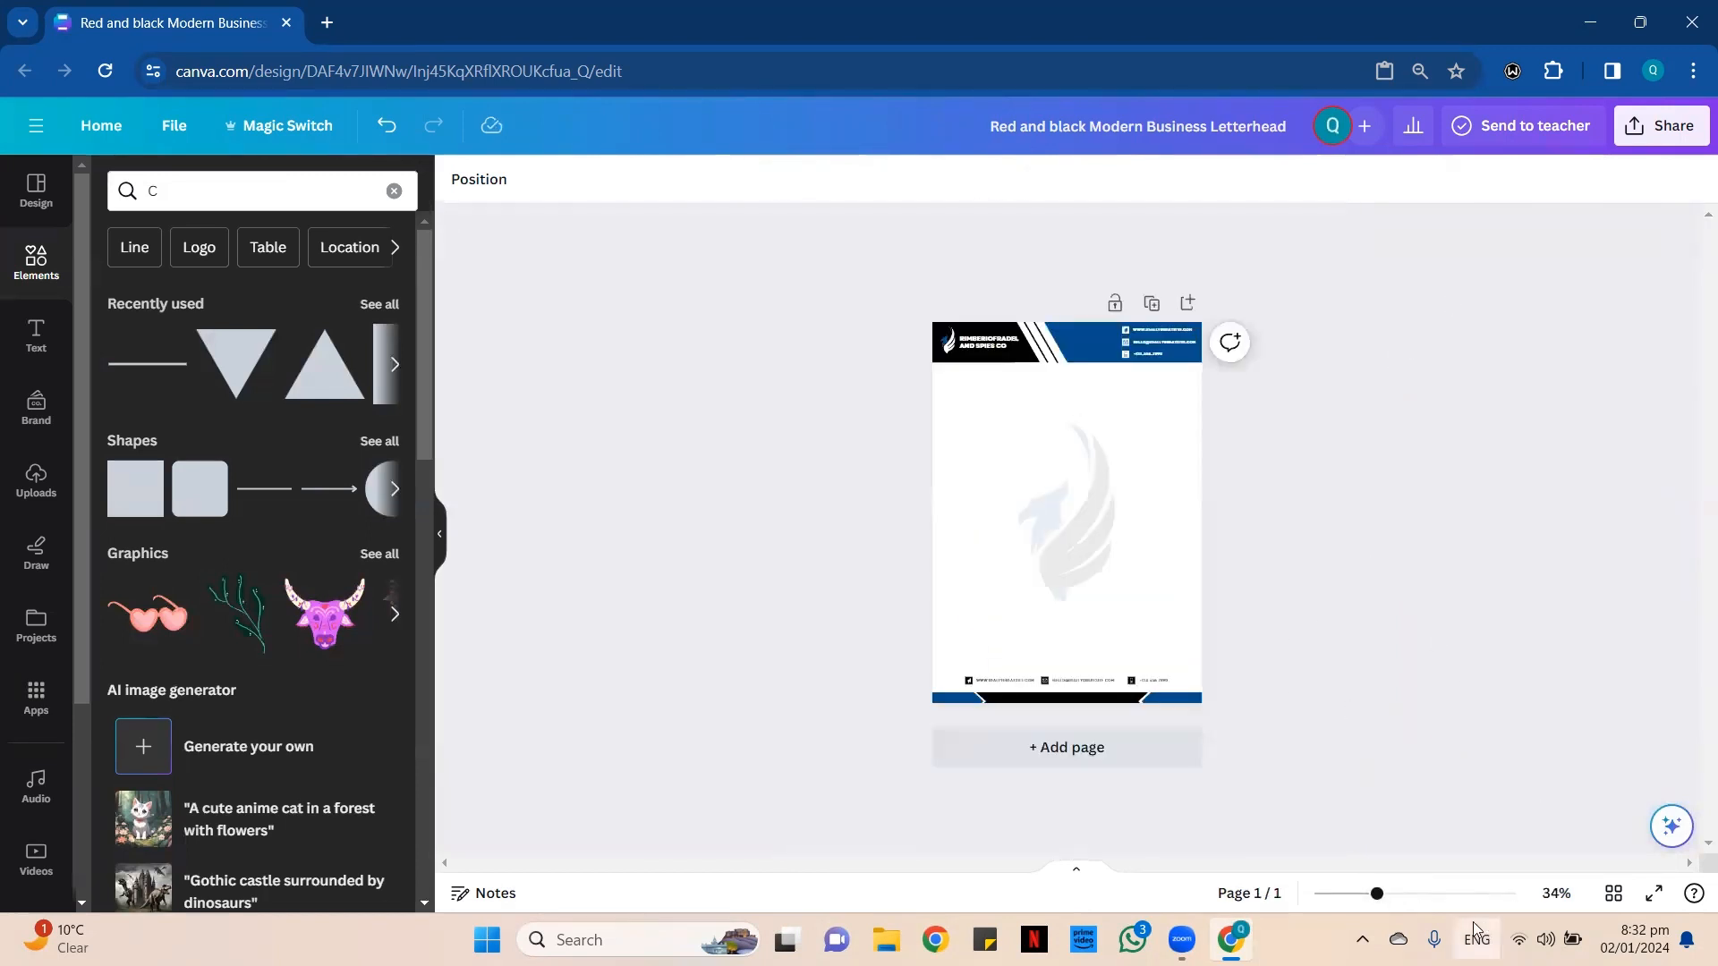
# Italicize the website, e-mail and phone texts in the blue part of the header.
pyautogui.scroll(2, 1461, 678)
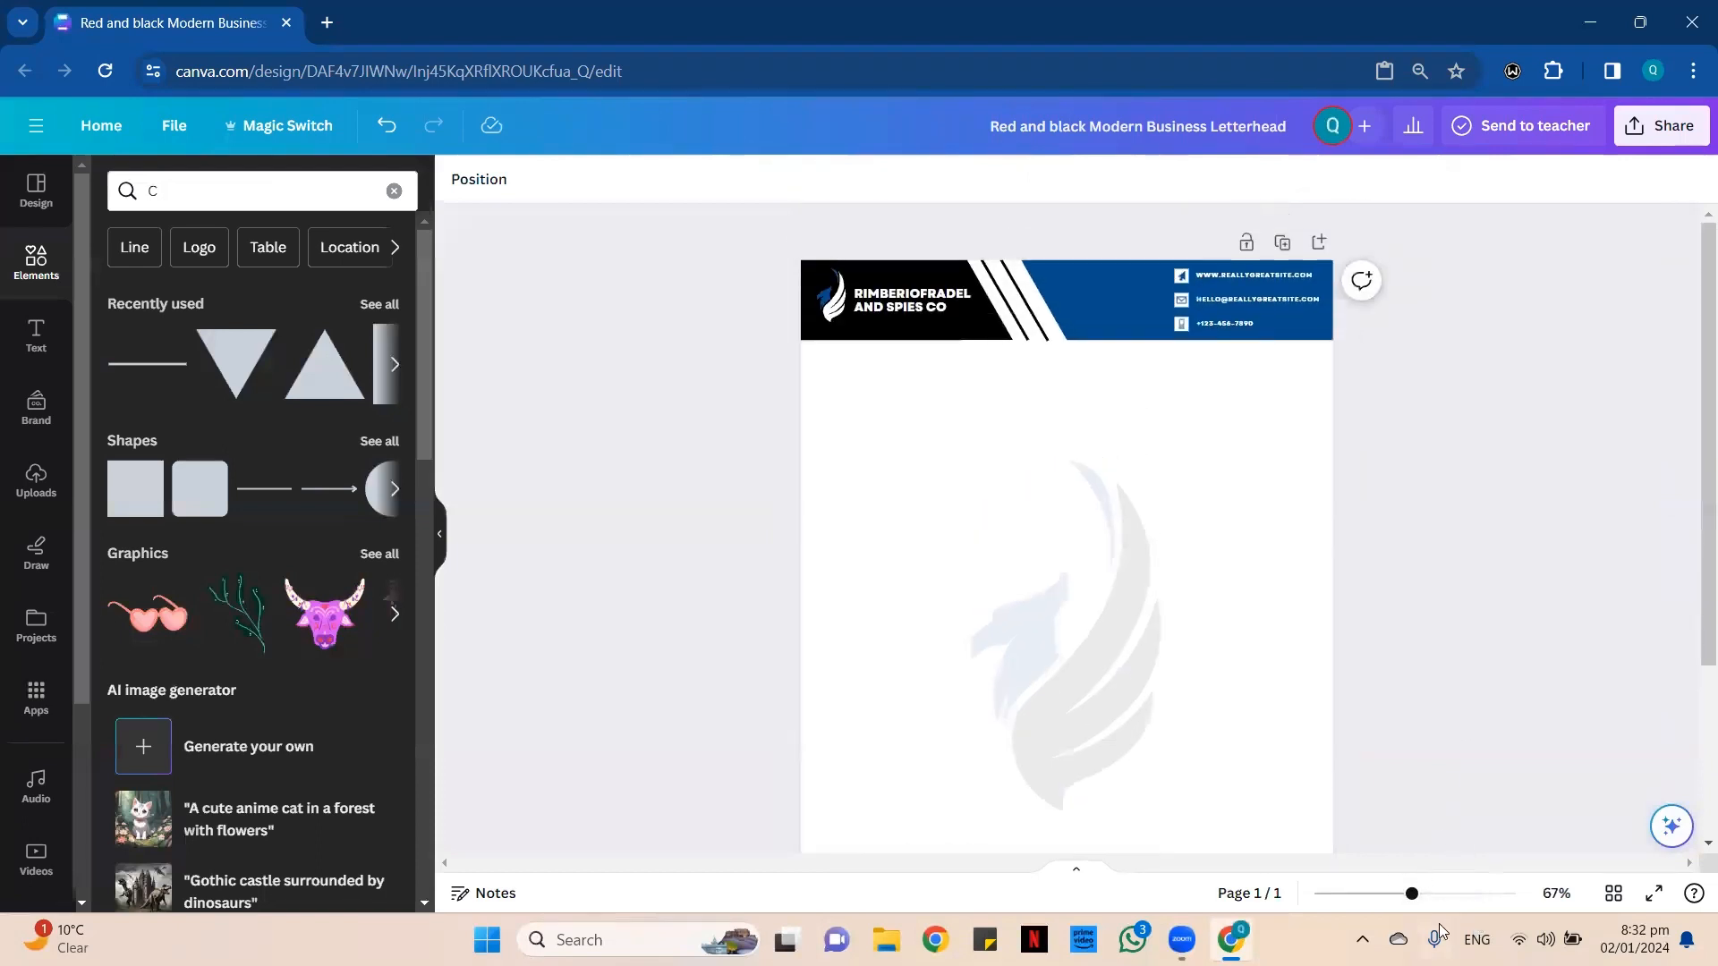
pyautogui.click(1466, 893)
pyautogui.scroll(3, 1566, 591)
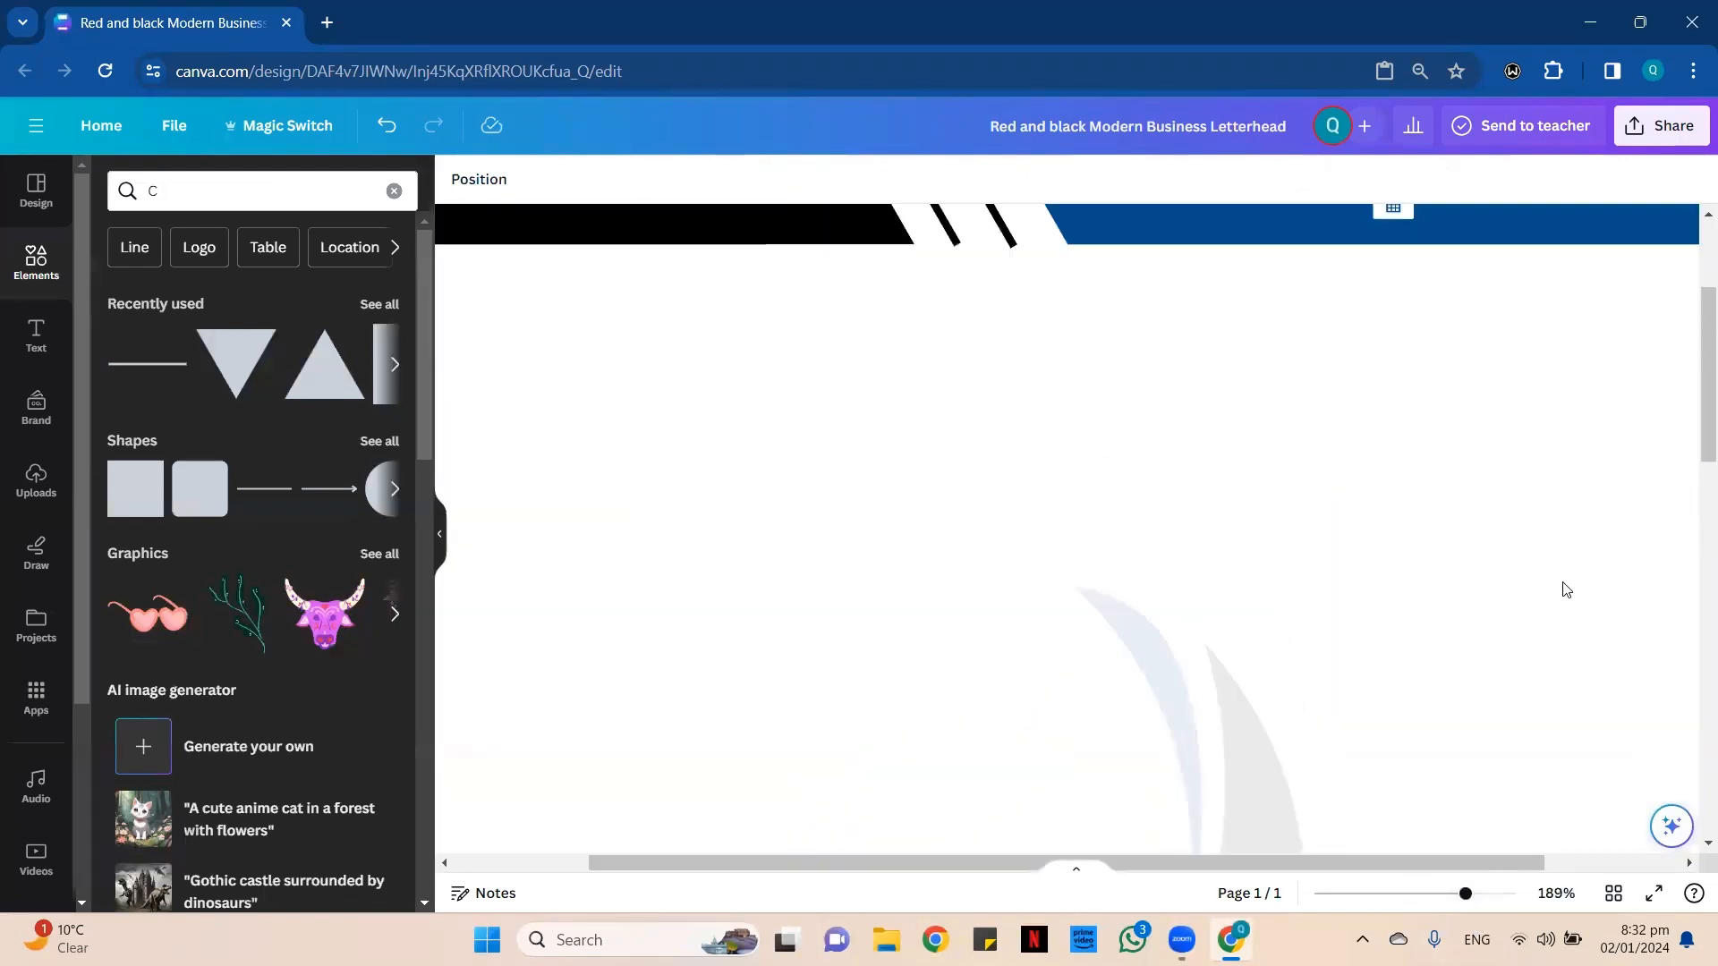
pyautogui.scroll(2, 1566, 591)
pyautogui.moveTo(1489, 863); pyautogui.dragTo(1627, 862)
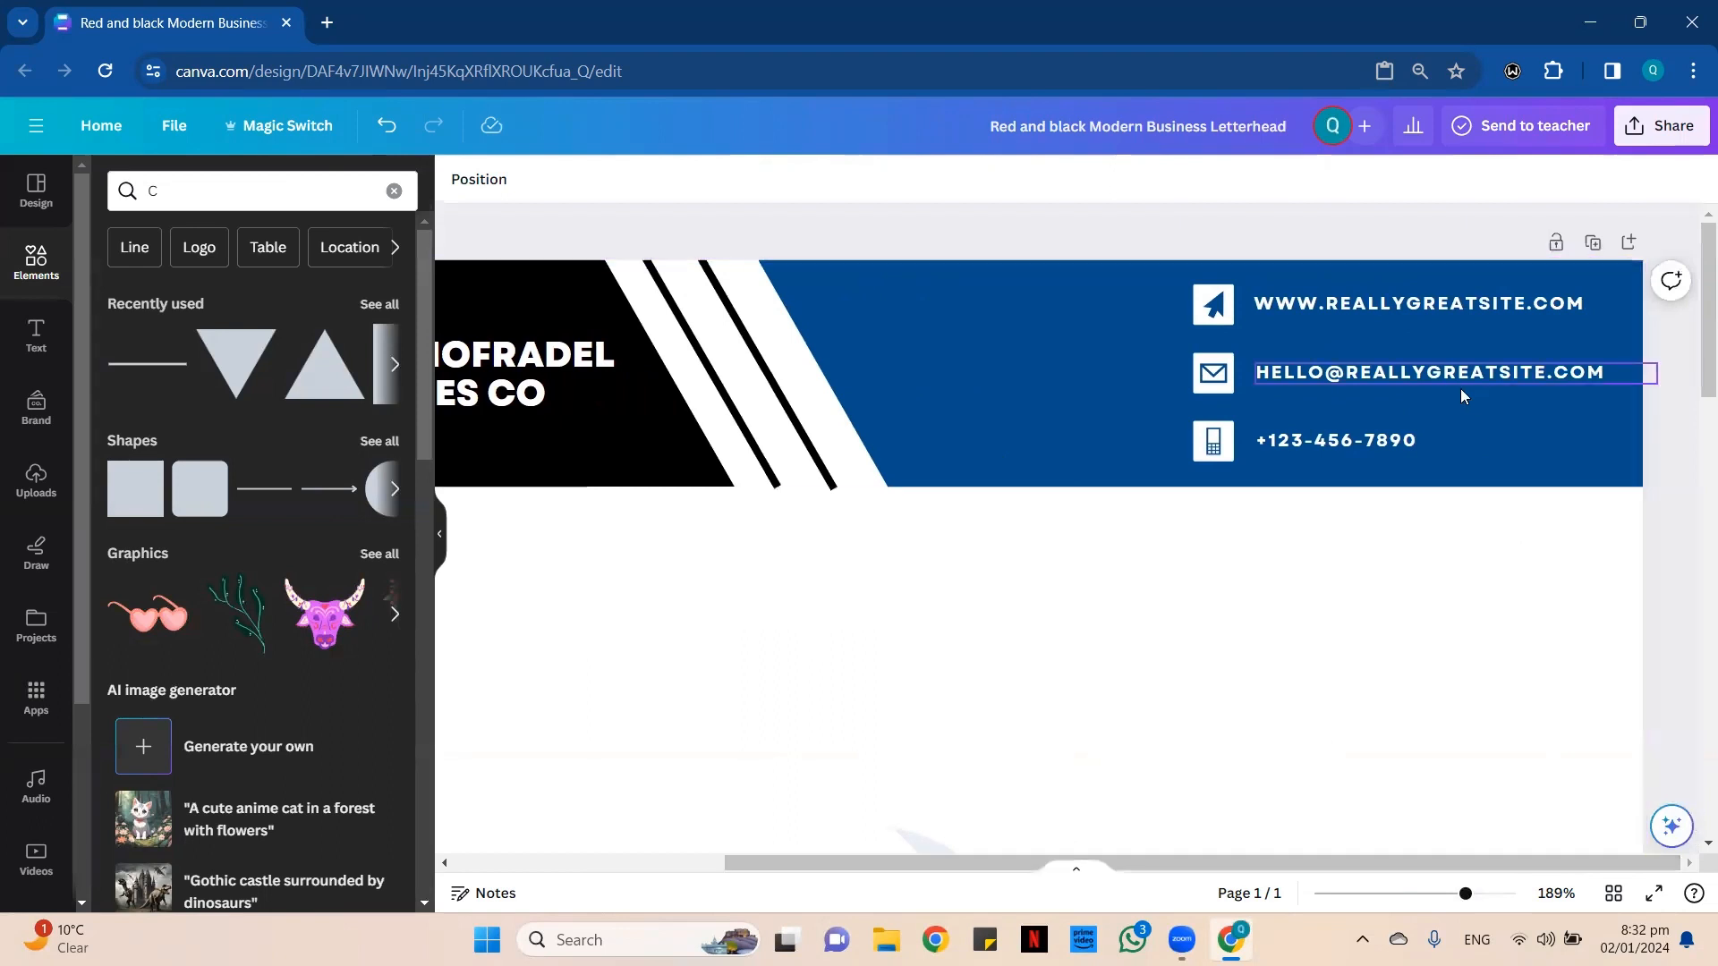
pyautogui.click(1402, 305)
pyautogui.hotkey('ctrl', 'i')
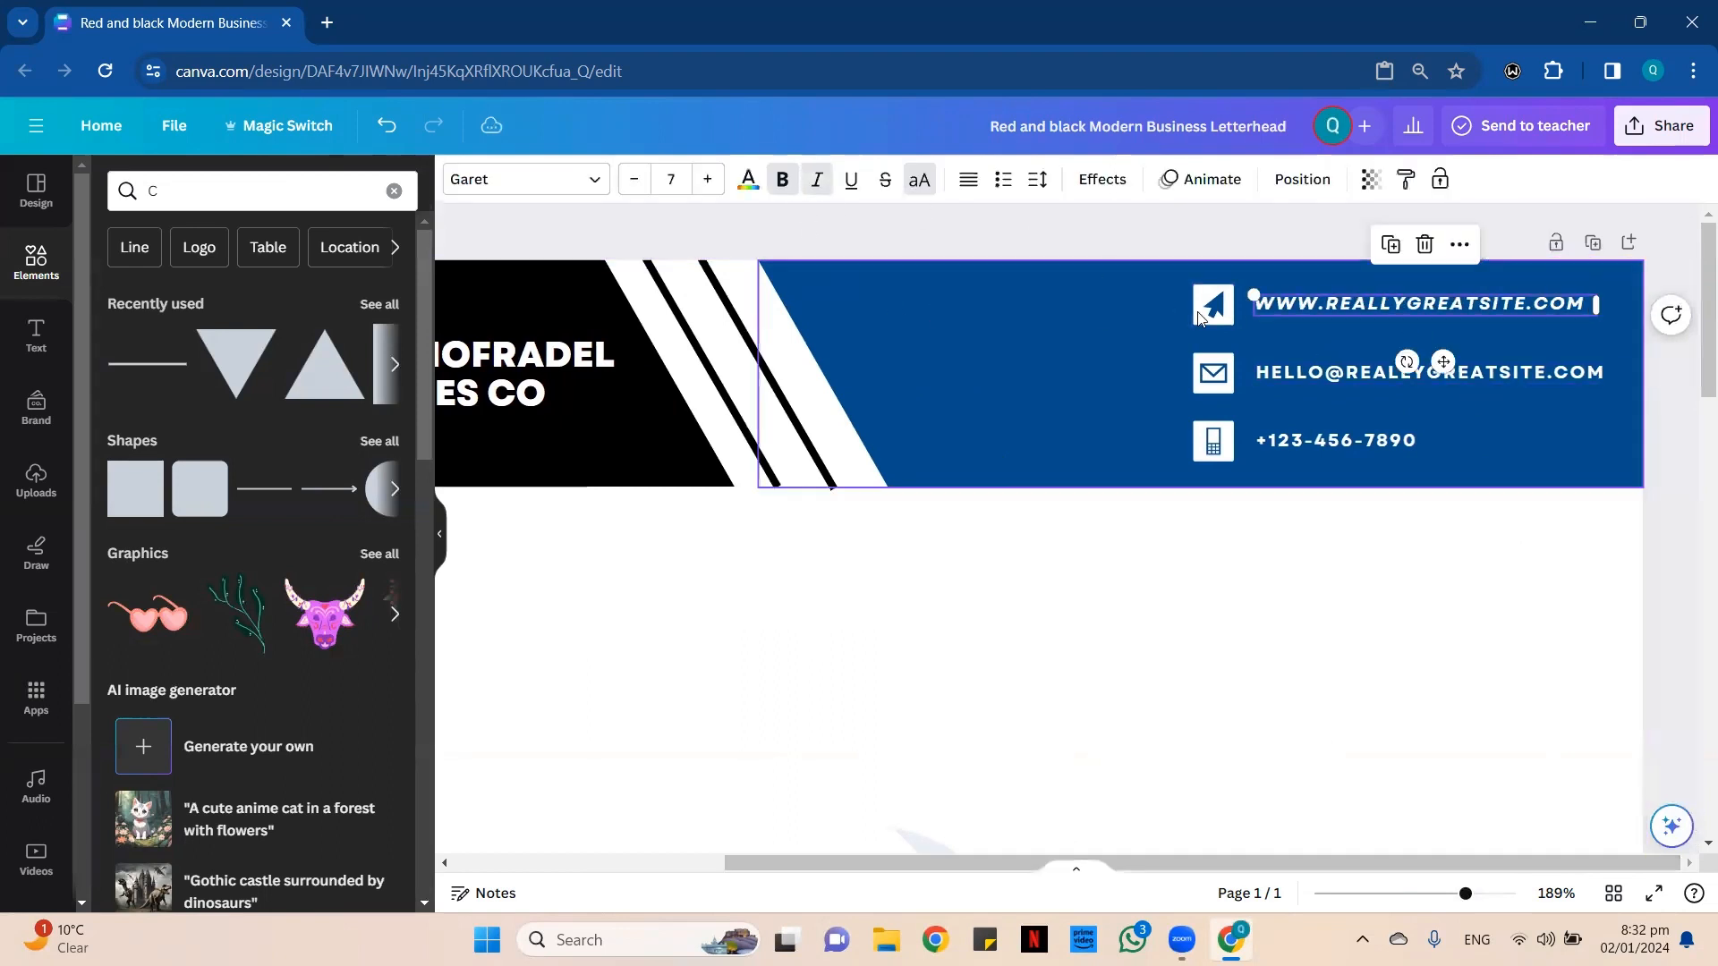
pyautogui.click(1342, 372)
pyautogui.click(817, 179)
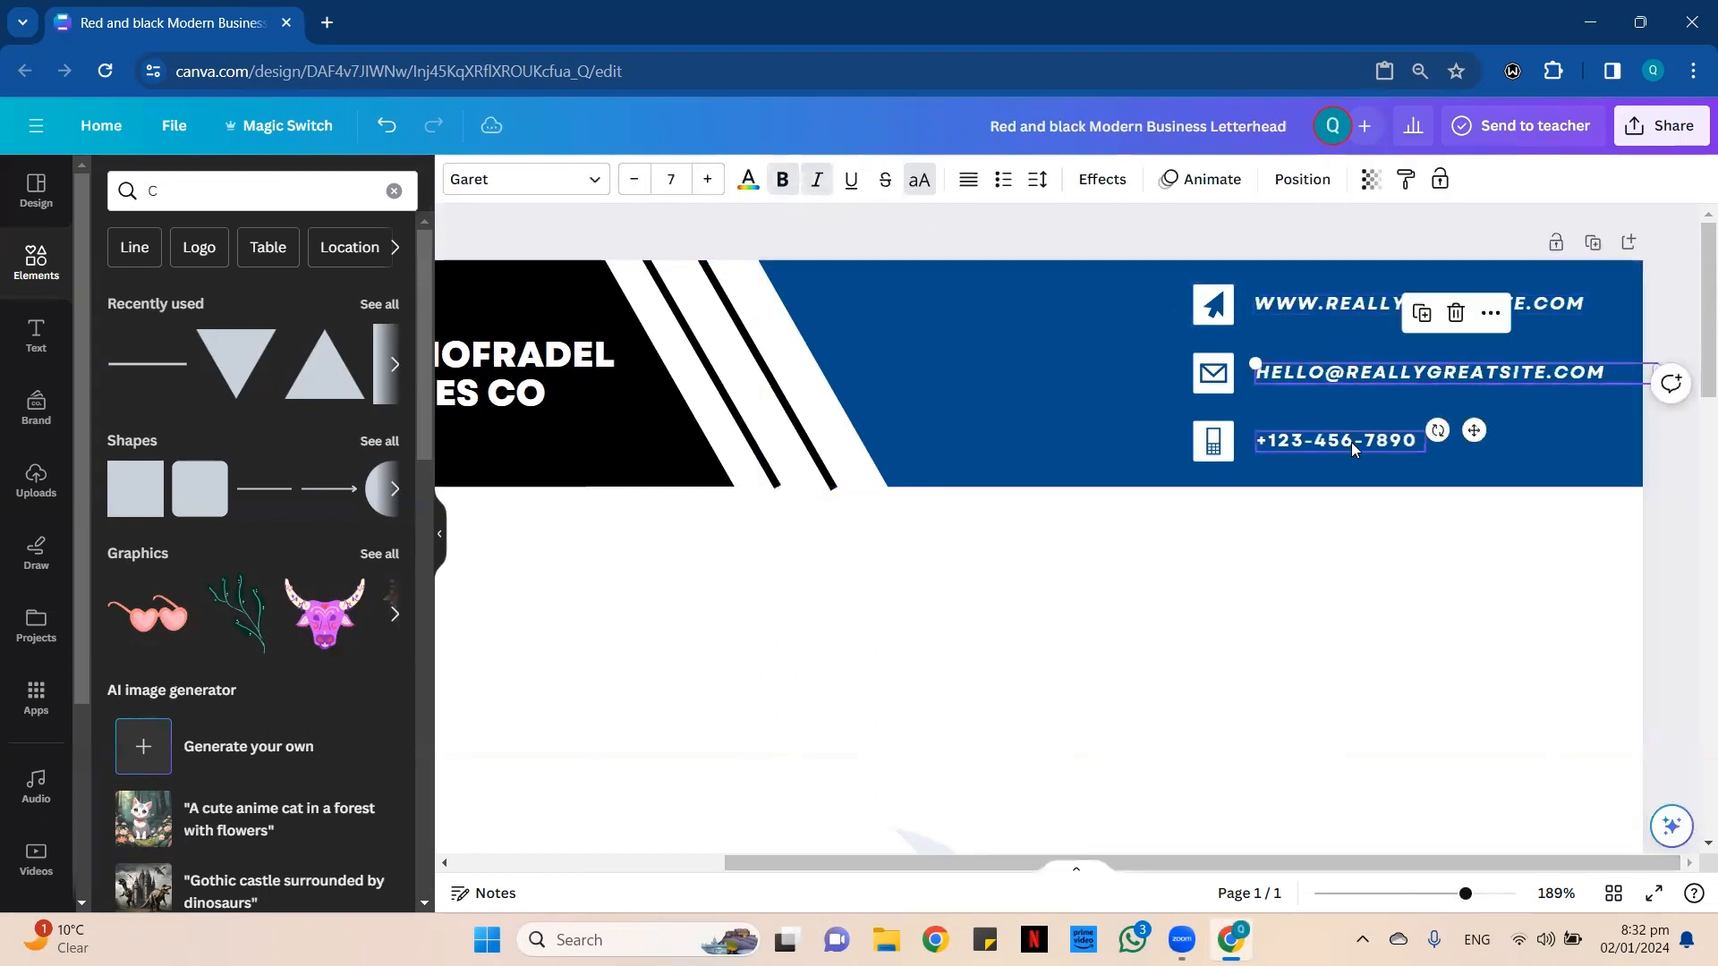
pyautogui.click(1351, 442)
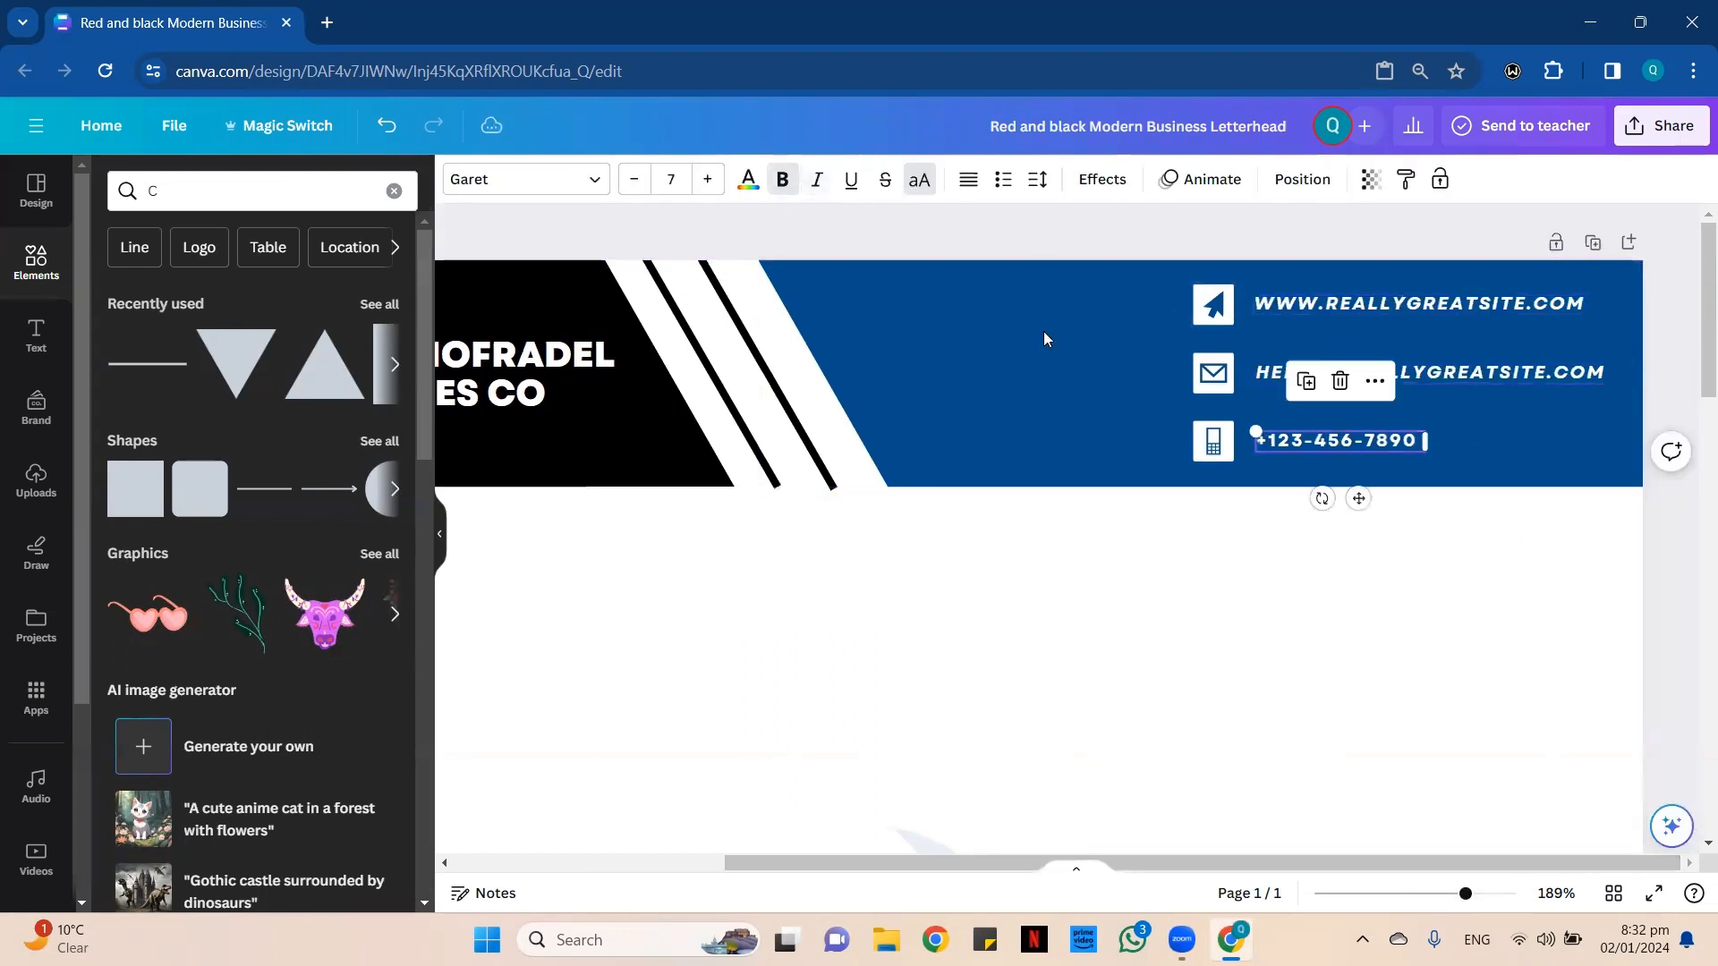
pyautogui.click(820, 184)
pyautogui.click(1264, 626)
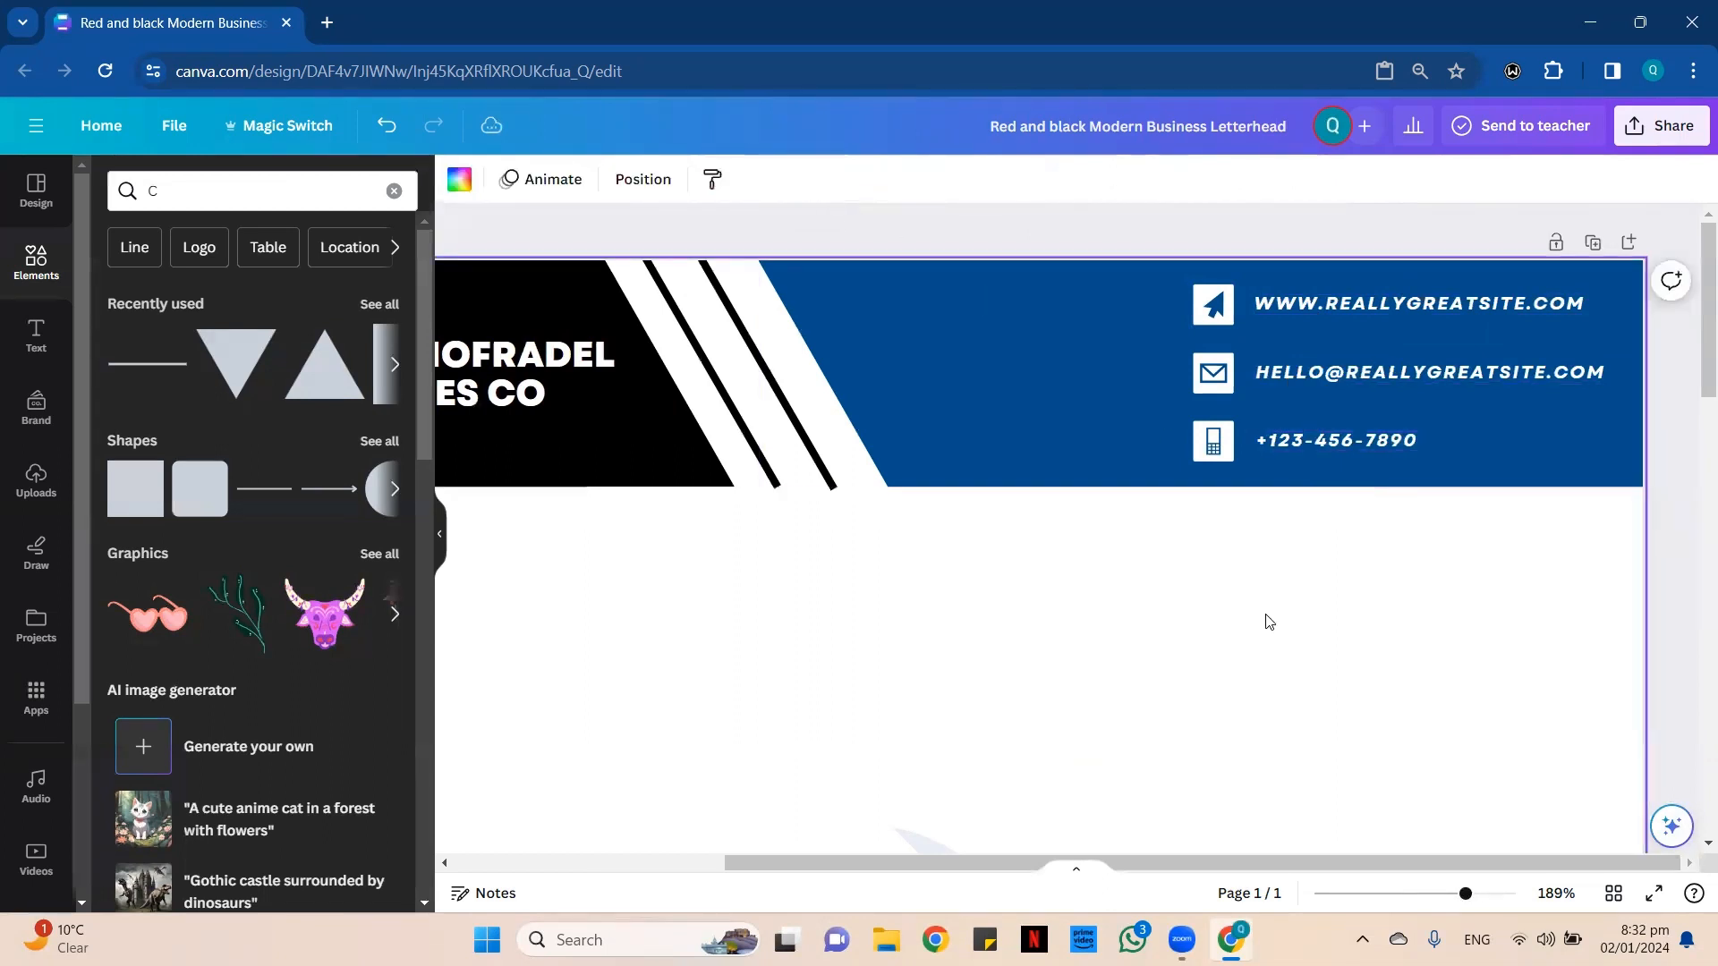
# Open the download options for the letterhead and choose PDF Print as the file type.
pyautogui.scroll(-3, 1268, 613)
pyautogui.scroll(-5, 1269, 613)
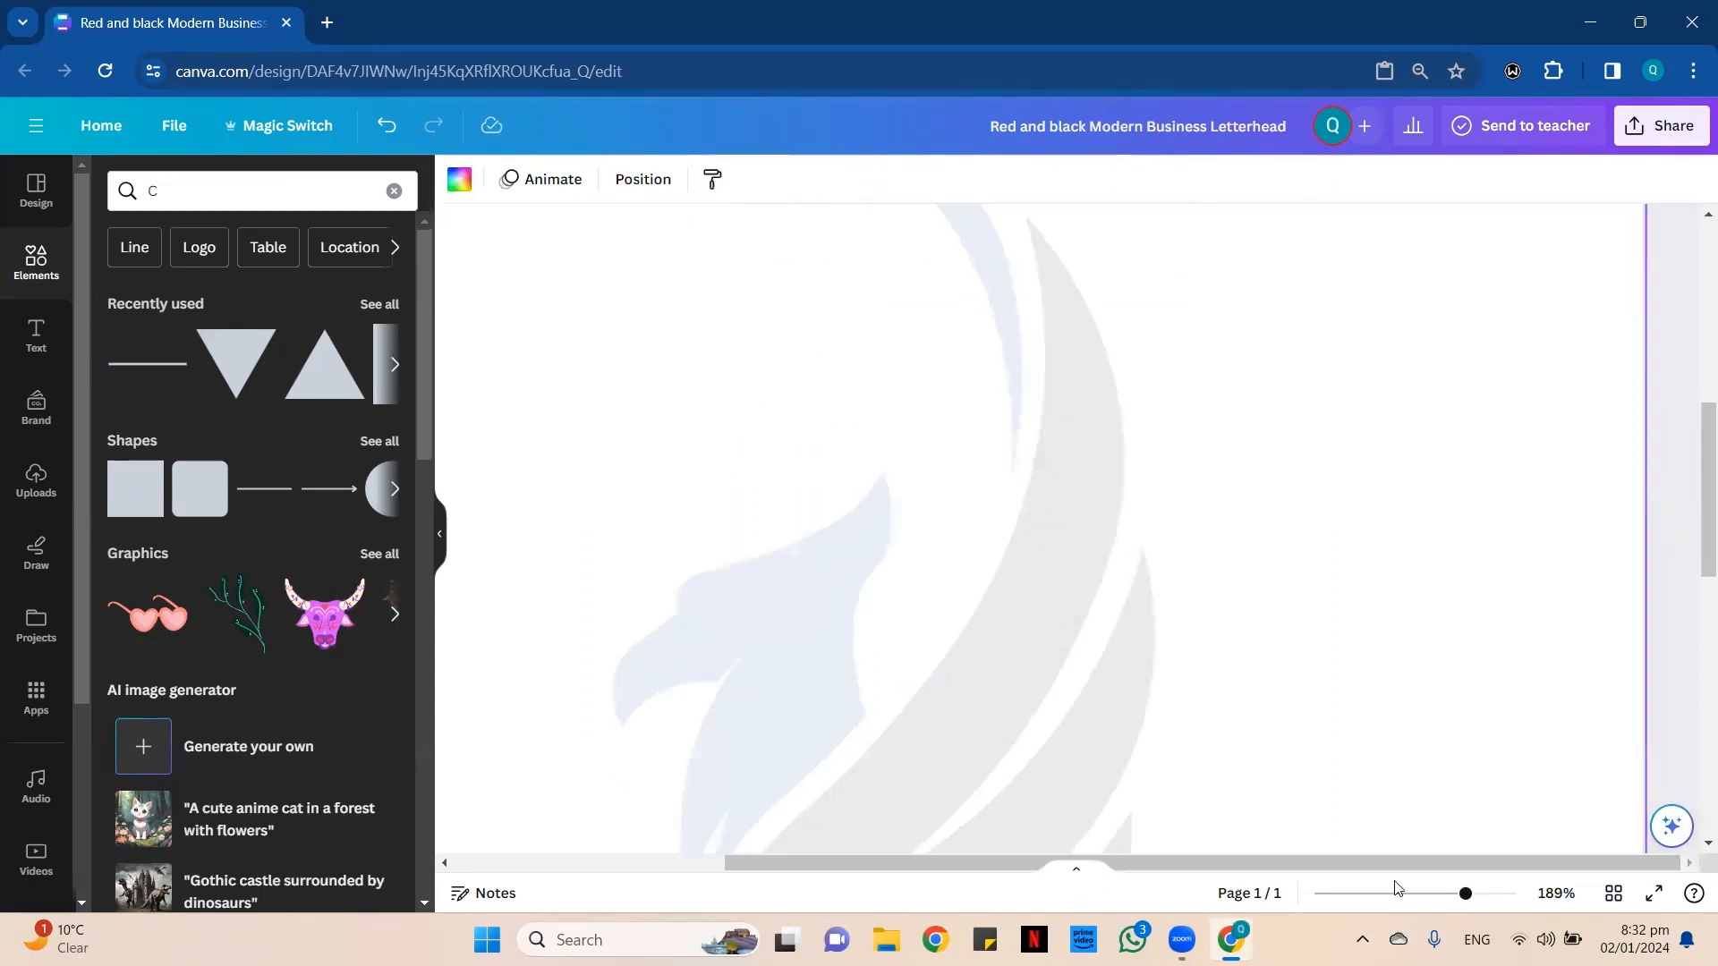
pyautogui.click(1396, 893)
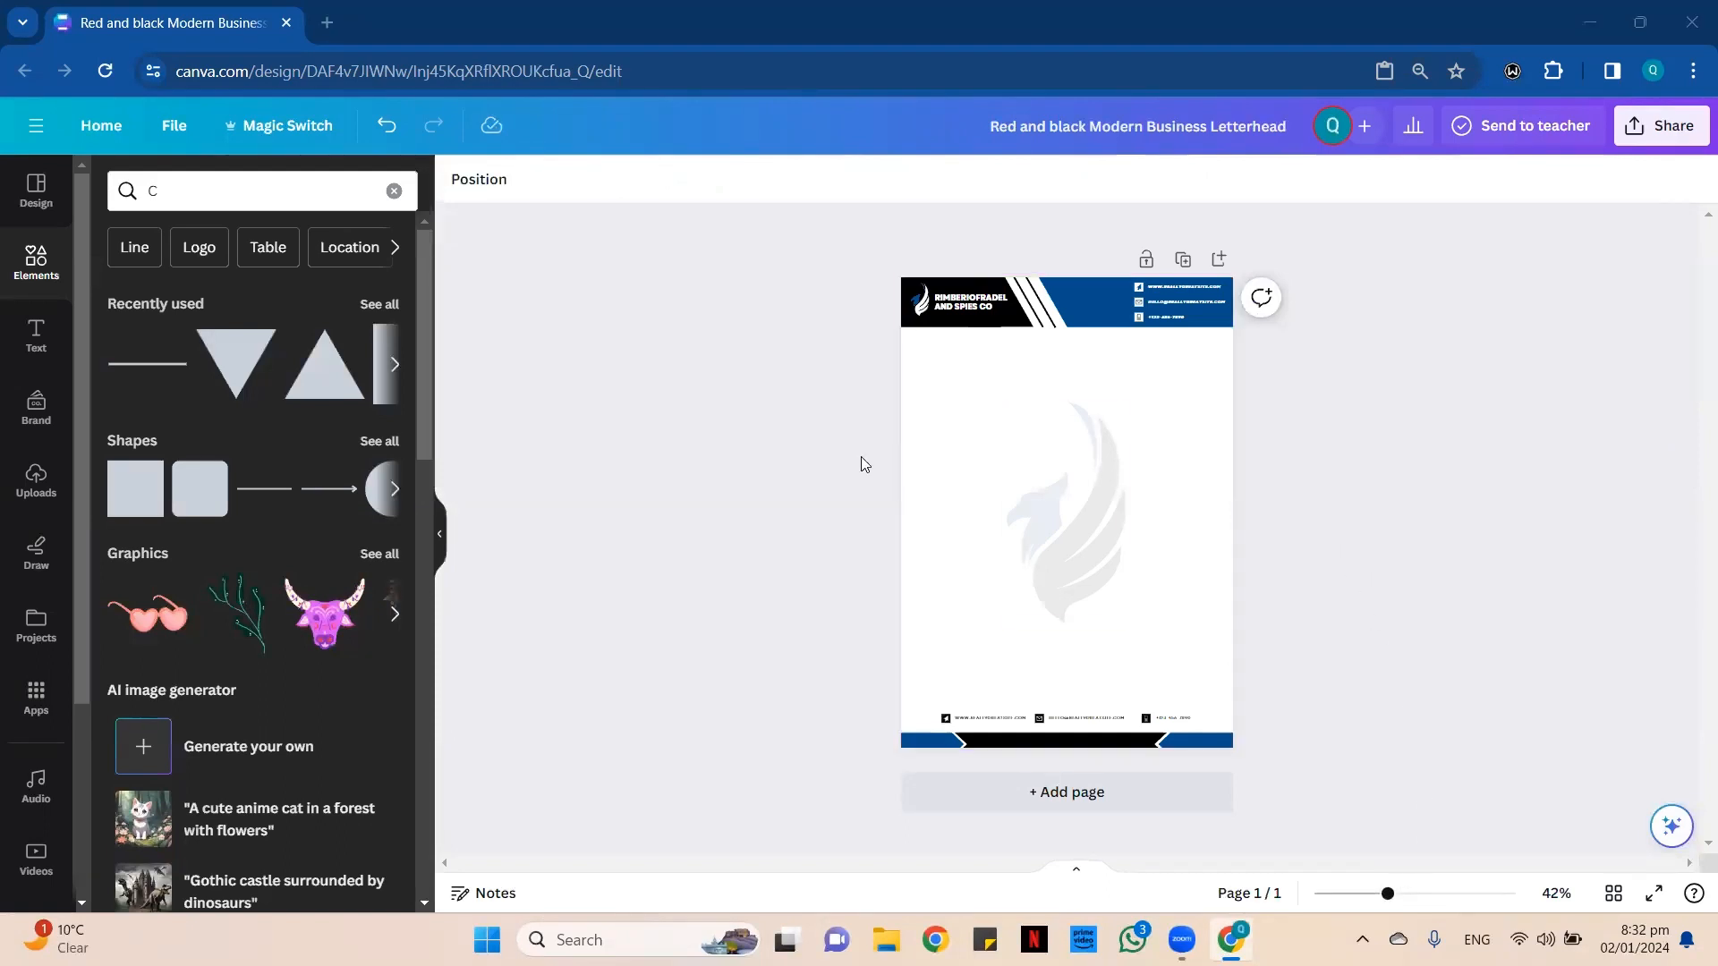
pyautogui.click(1662, 125)
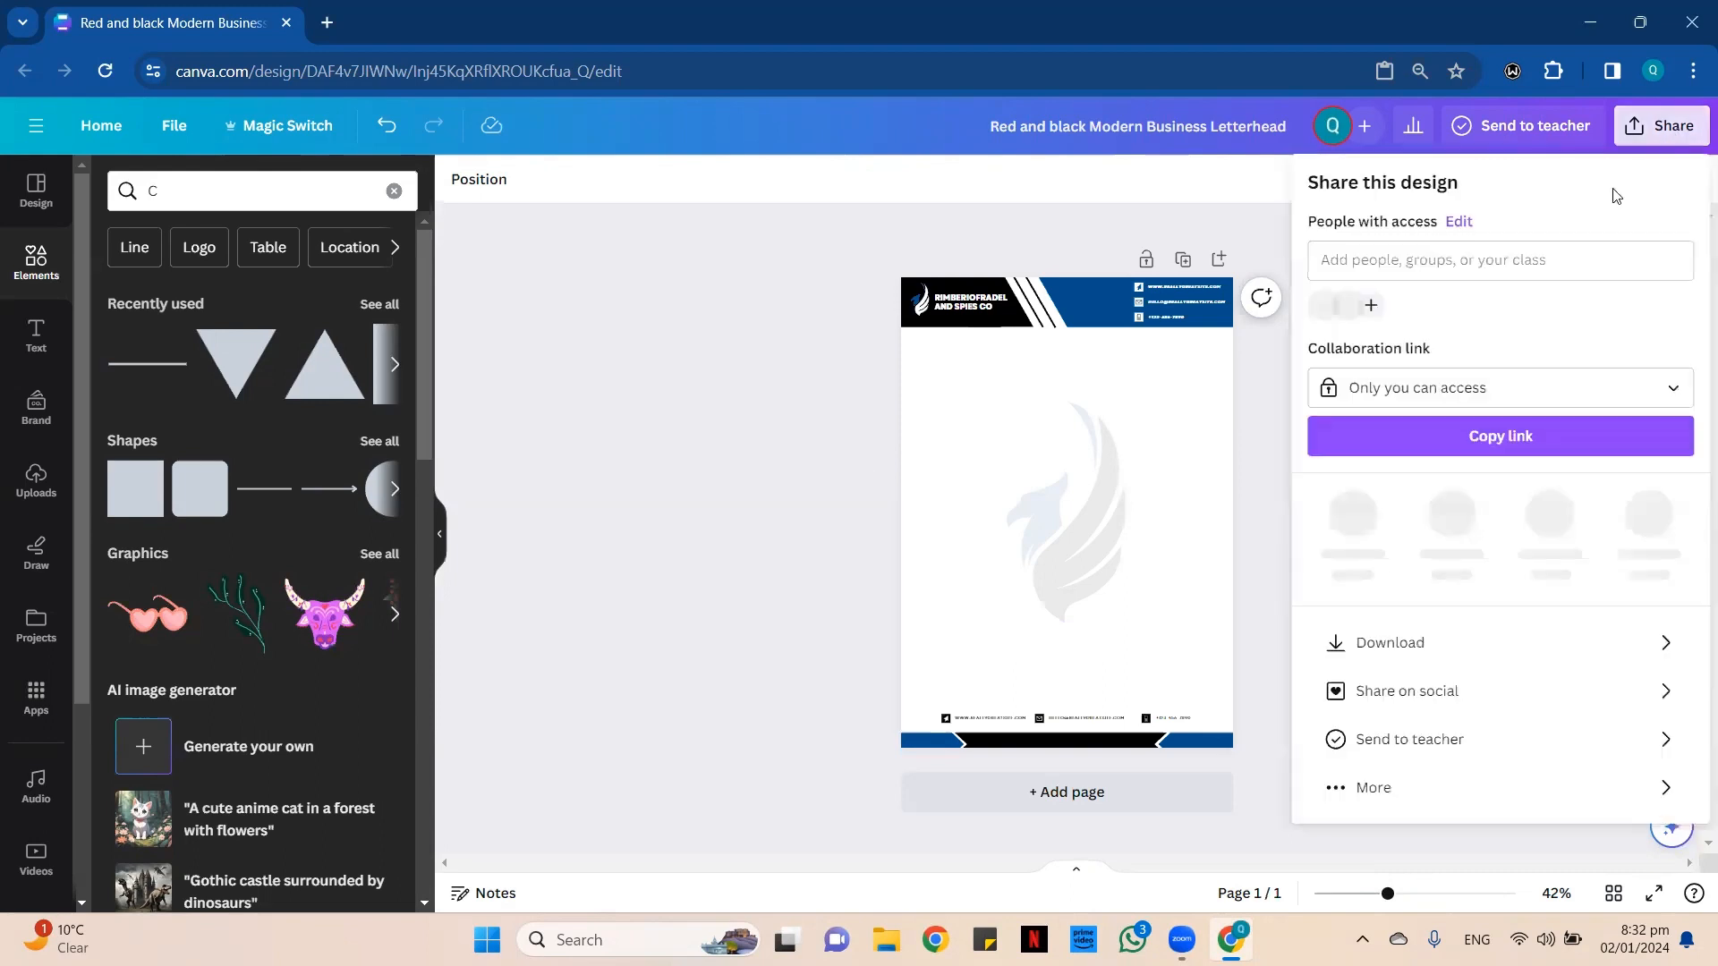
pyautogui.click(1339, 642)
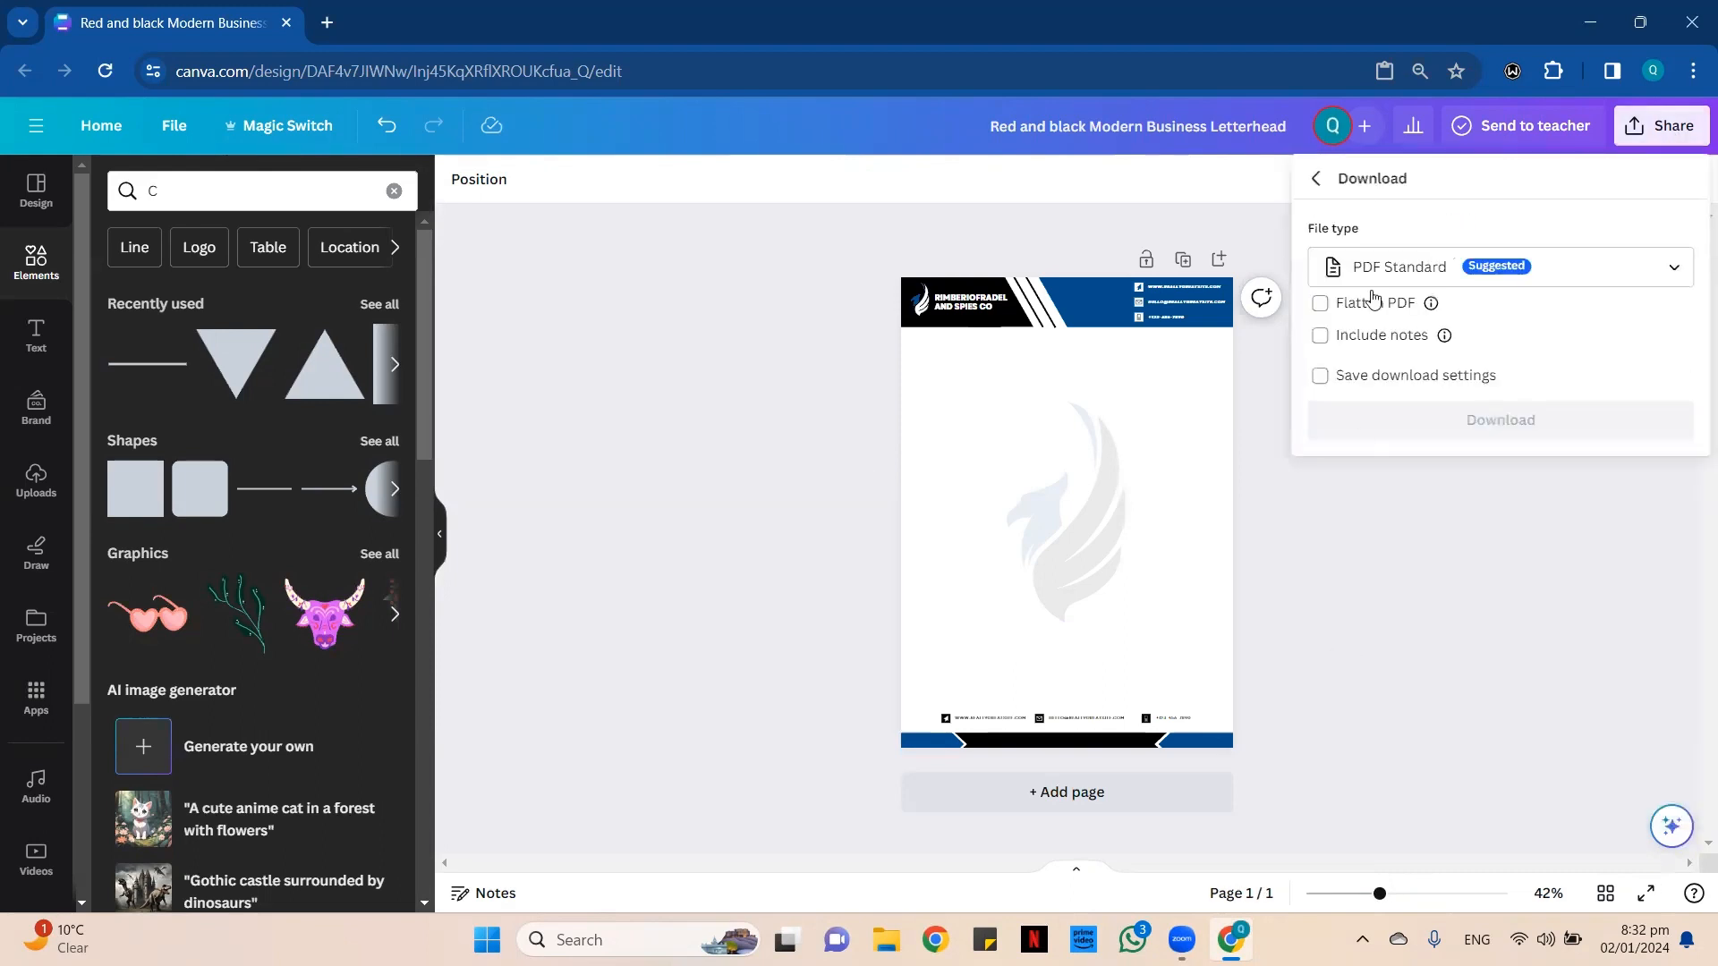
pyautogui.click(1657, 127)
pyautogui.click(1378, 637)
pyautogui.click(1674, 266)
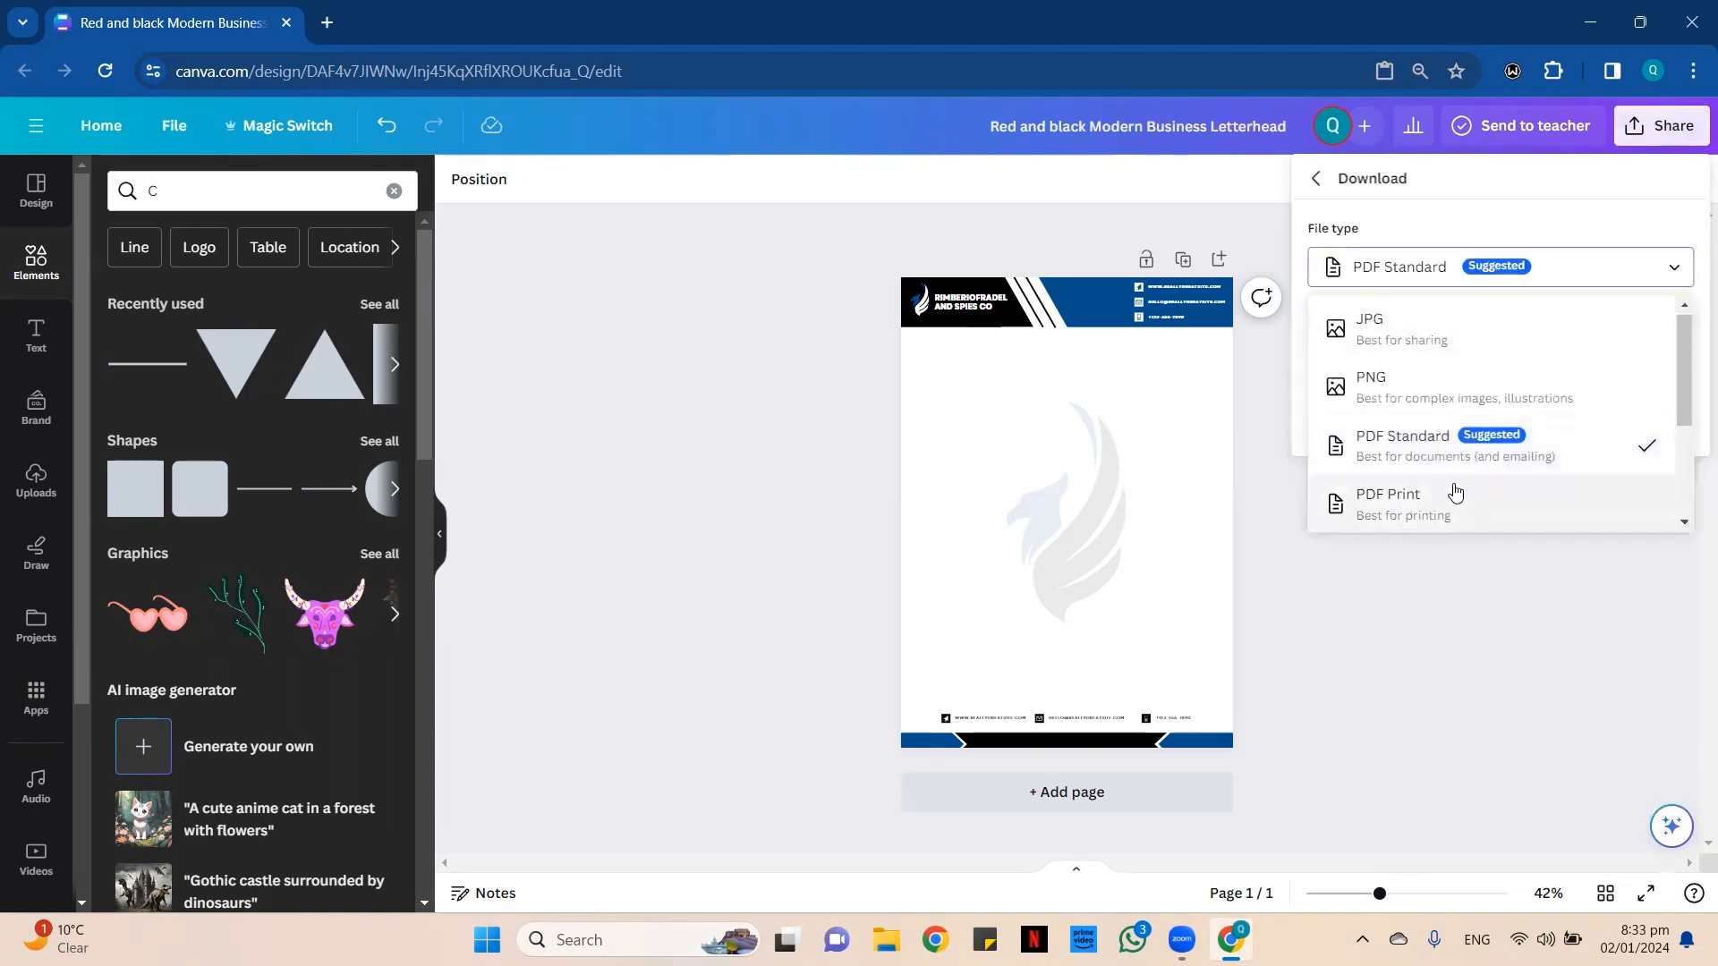
pyautogui.click(1544, 498)
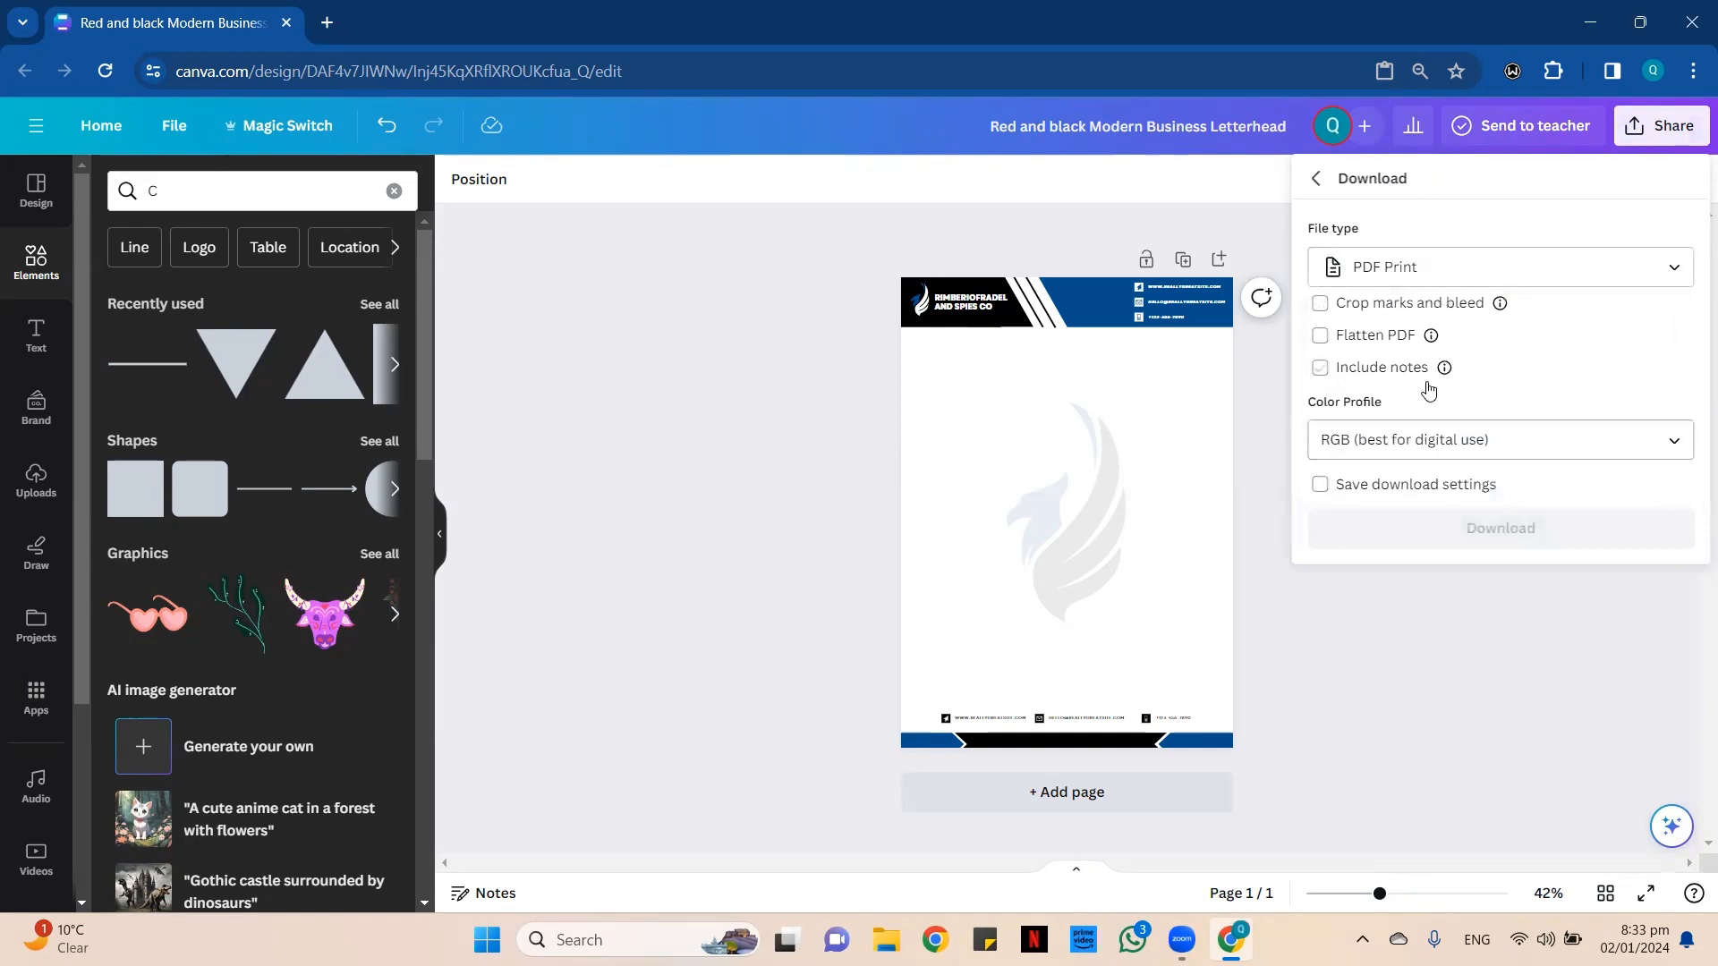
# Set the PDF's color profile to CMYK (best for professional printing) and leave the download options.
pyautogui.click(1502, 448)
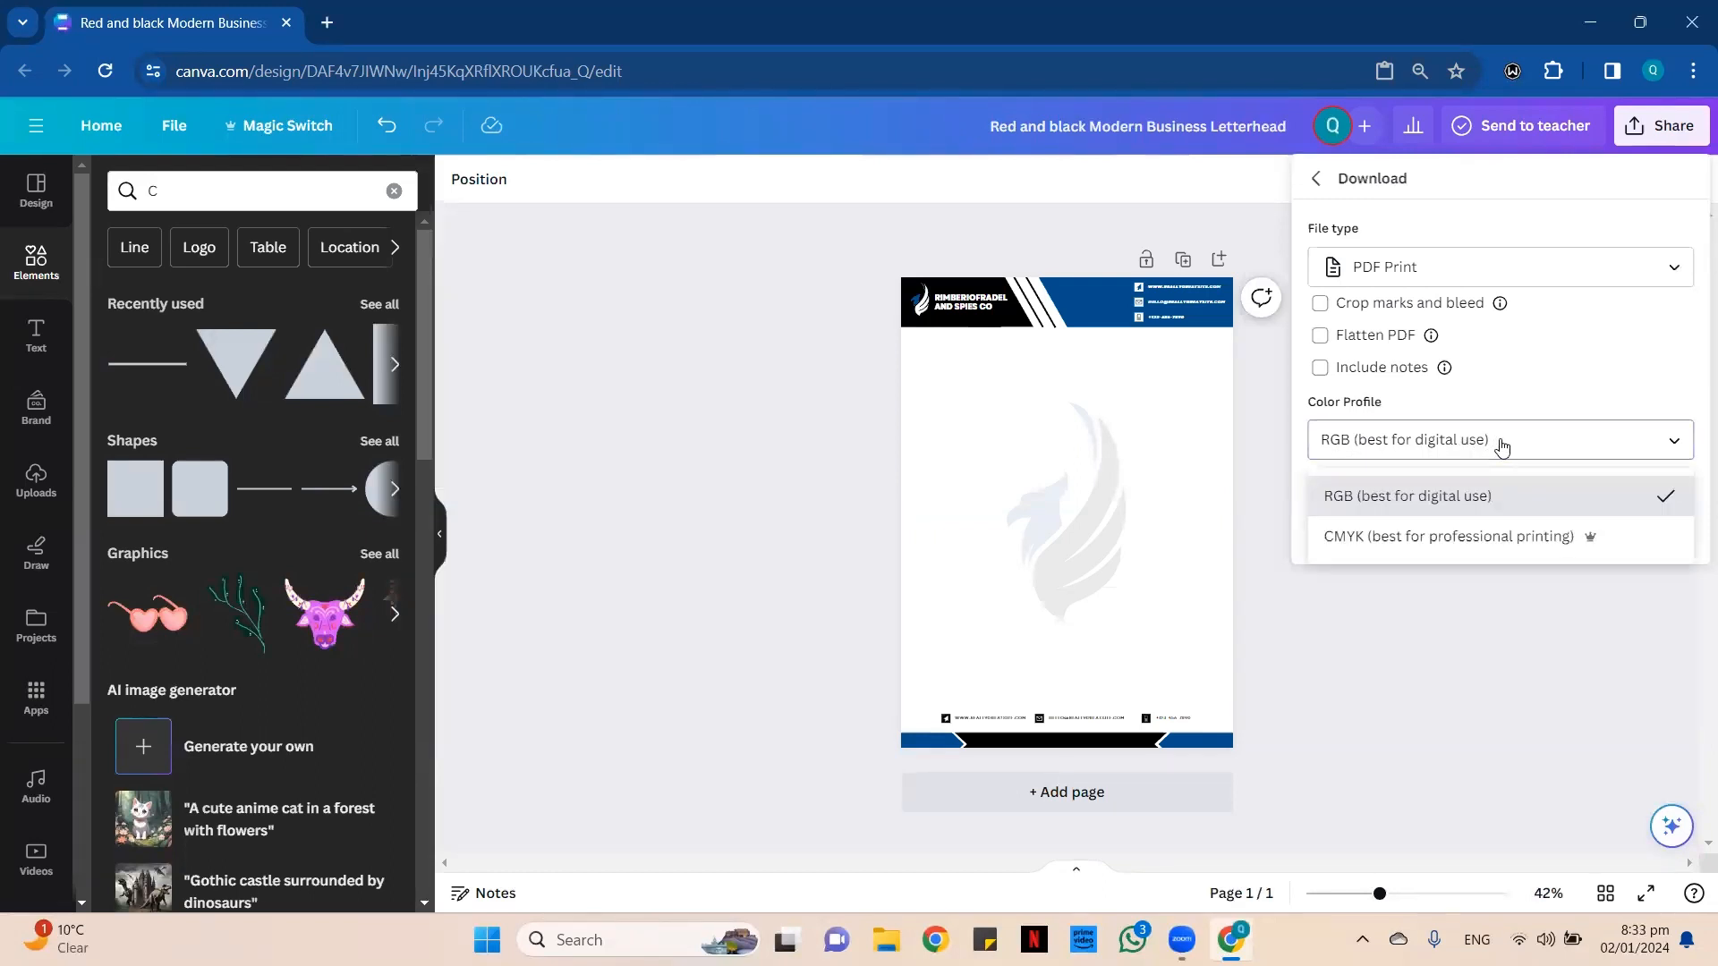
pyautogui.click(1379, 537)
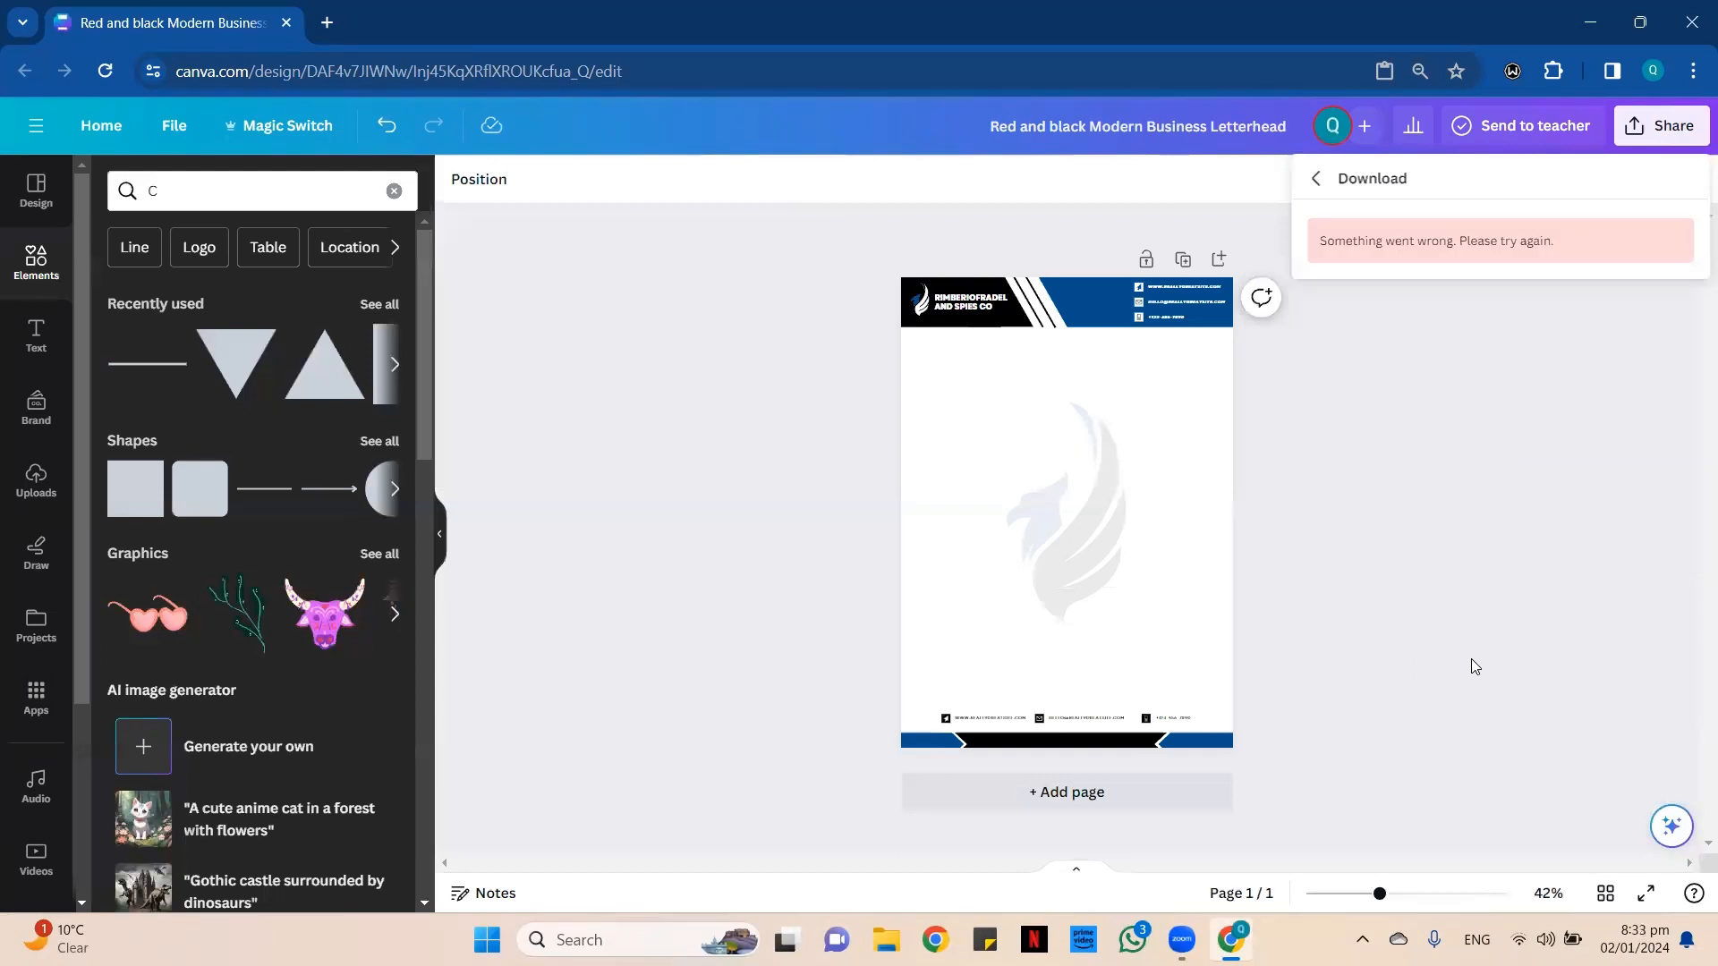
pyautogui.click(1317, 181)
pyautogui.click(1651, 127)
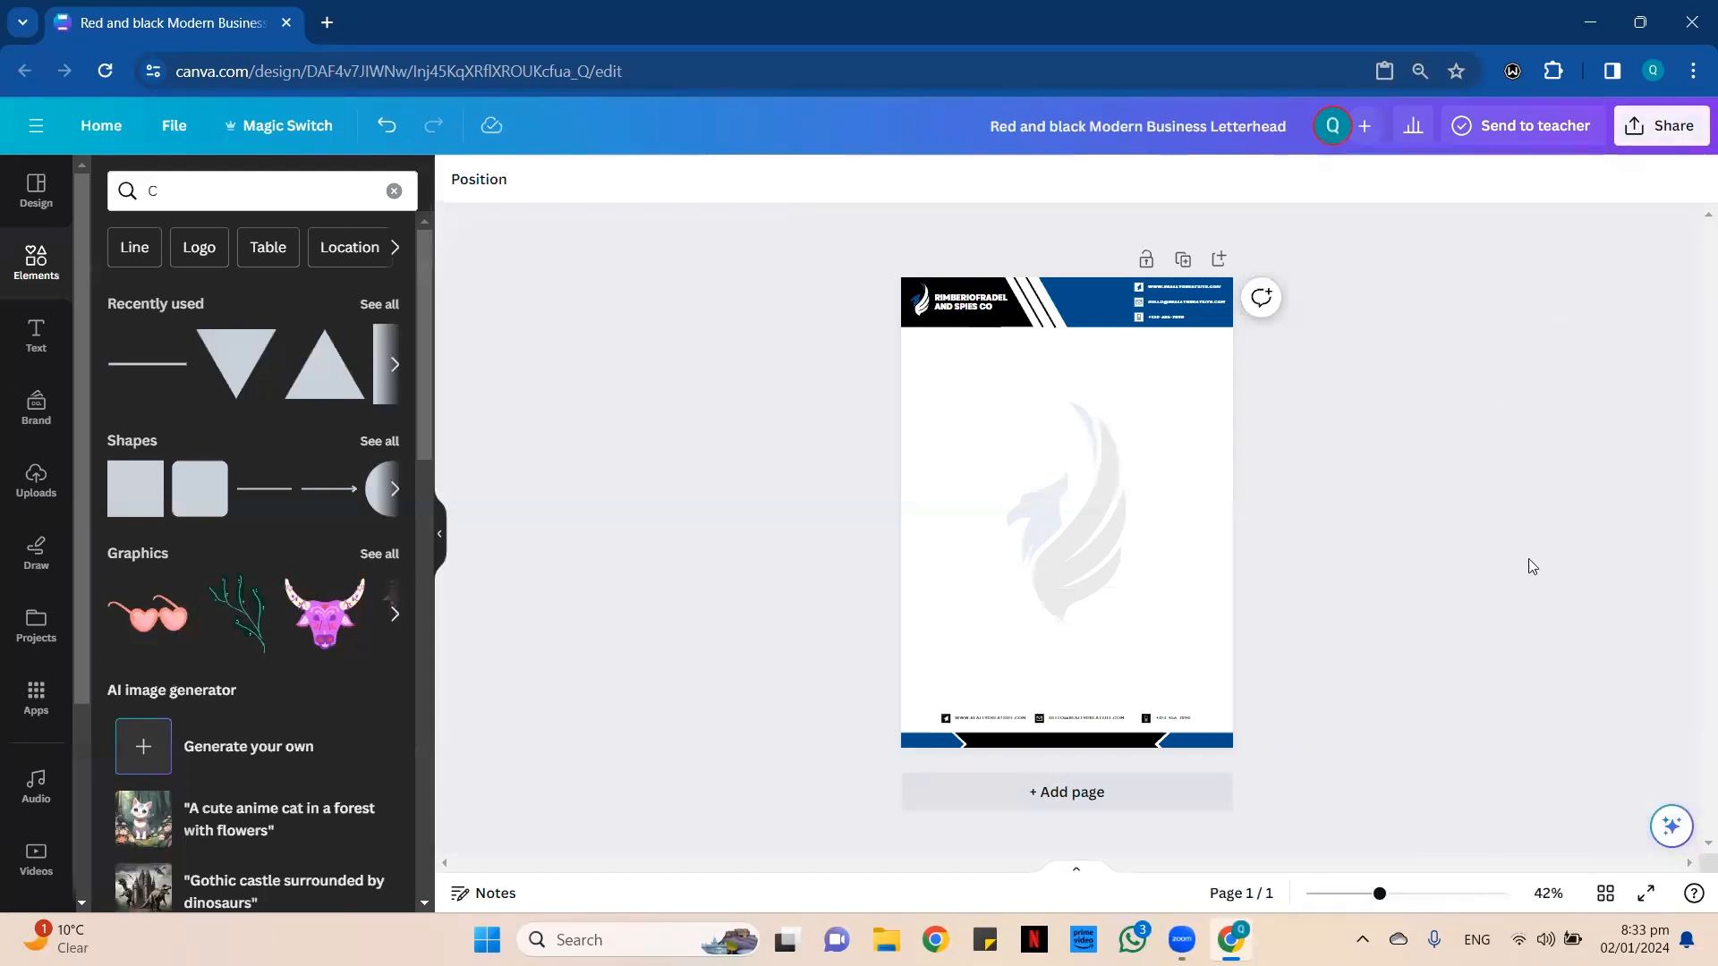
# Reopen the letterhead's download options and select the PDF Print file type again.
pyautogui.click(1643, 127)
pyautogui.click(1575, 632)
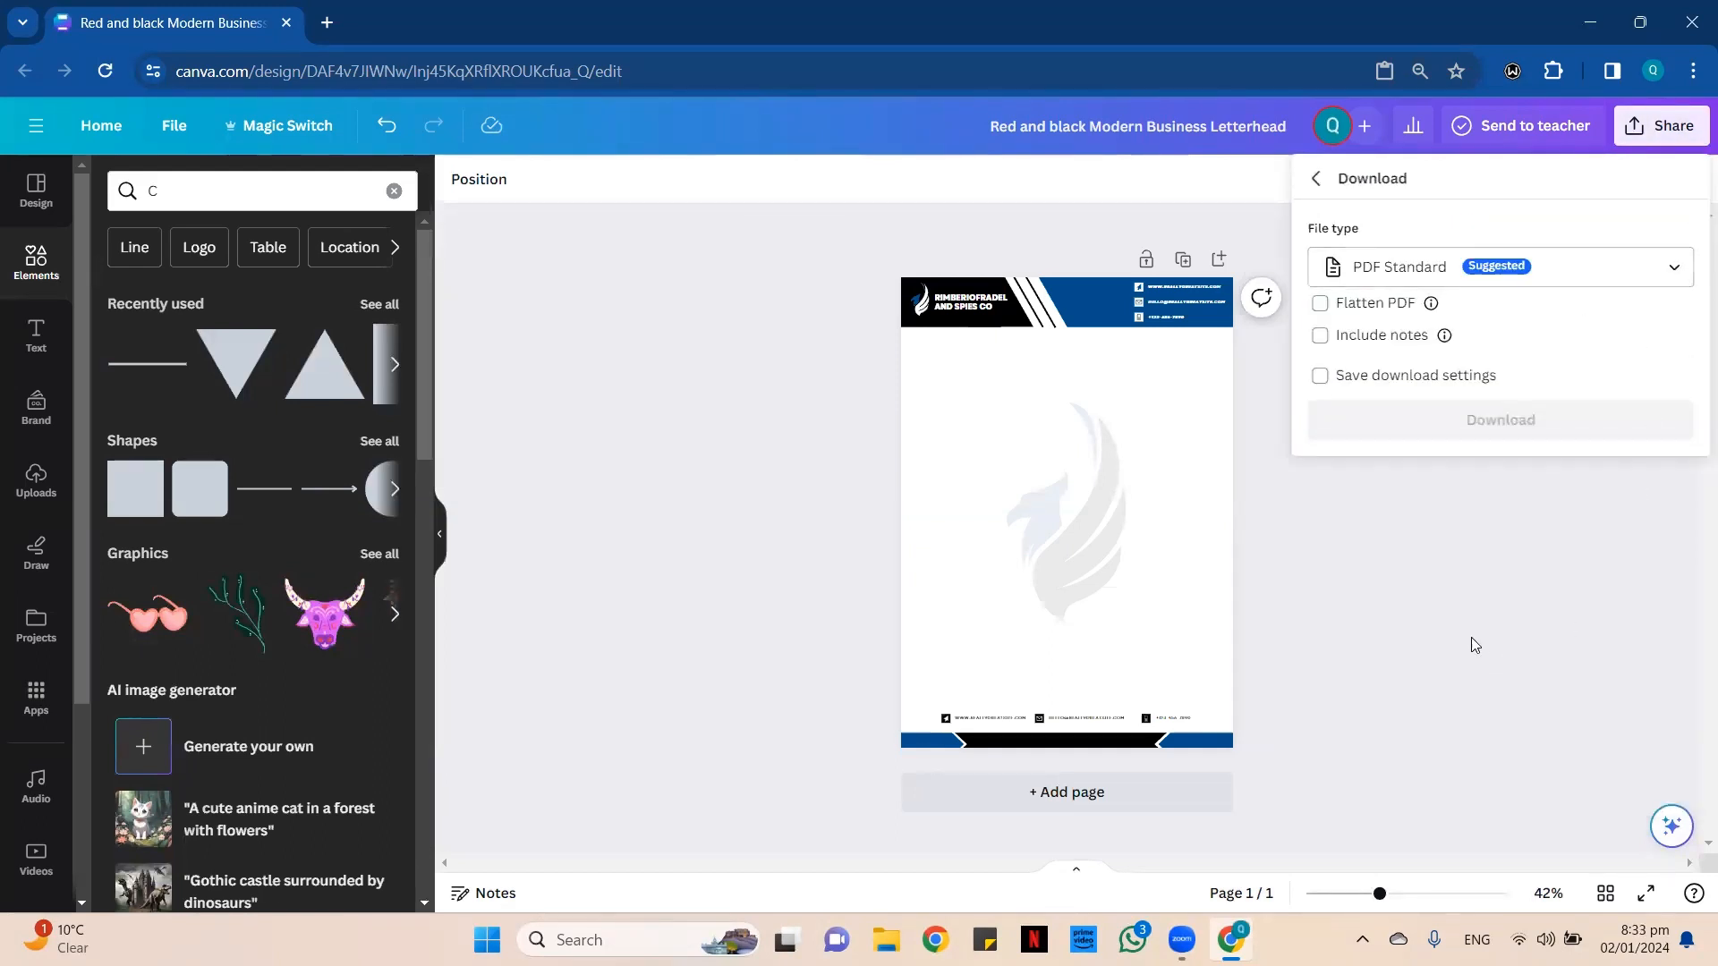
pyautogui.click(1647, 268)
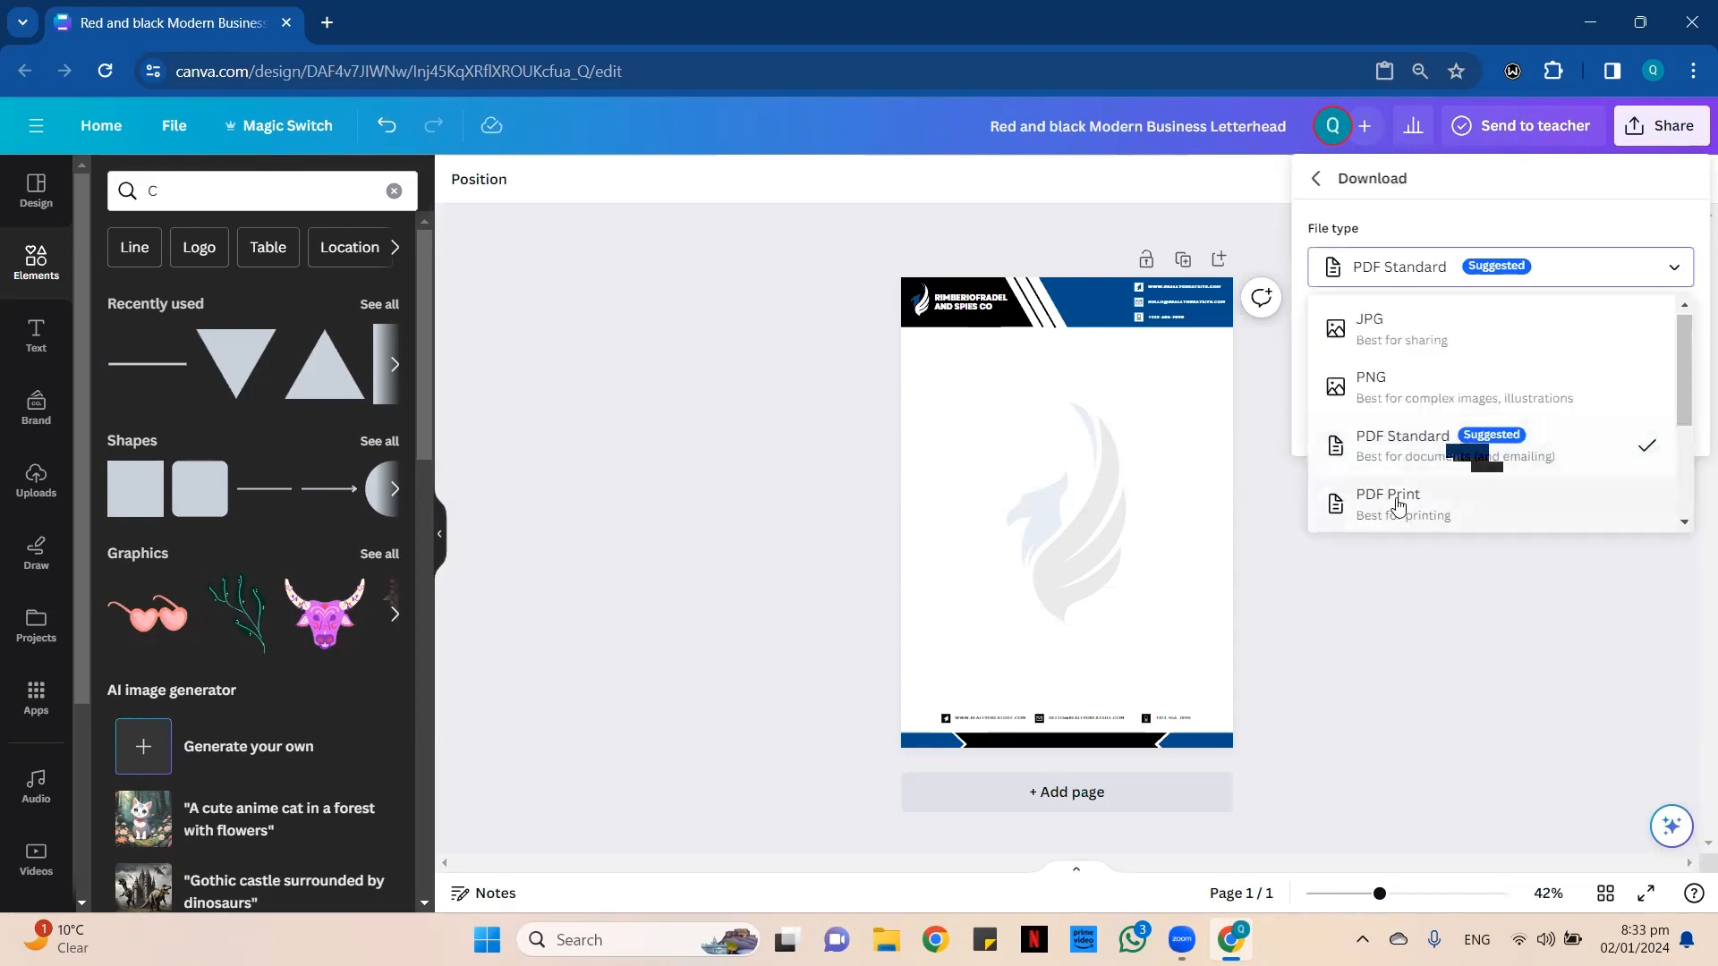
pyautogui.click(1401, 500)
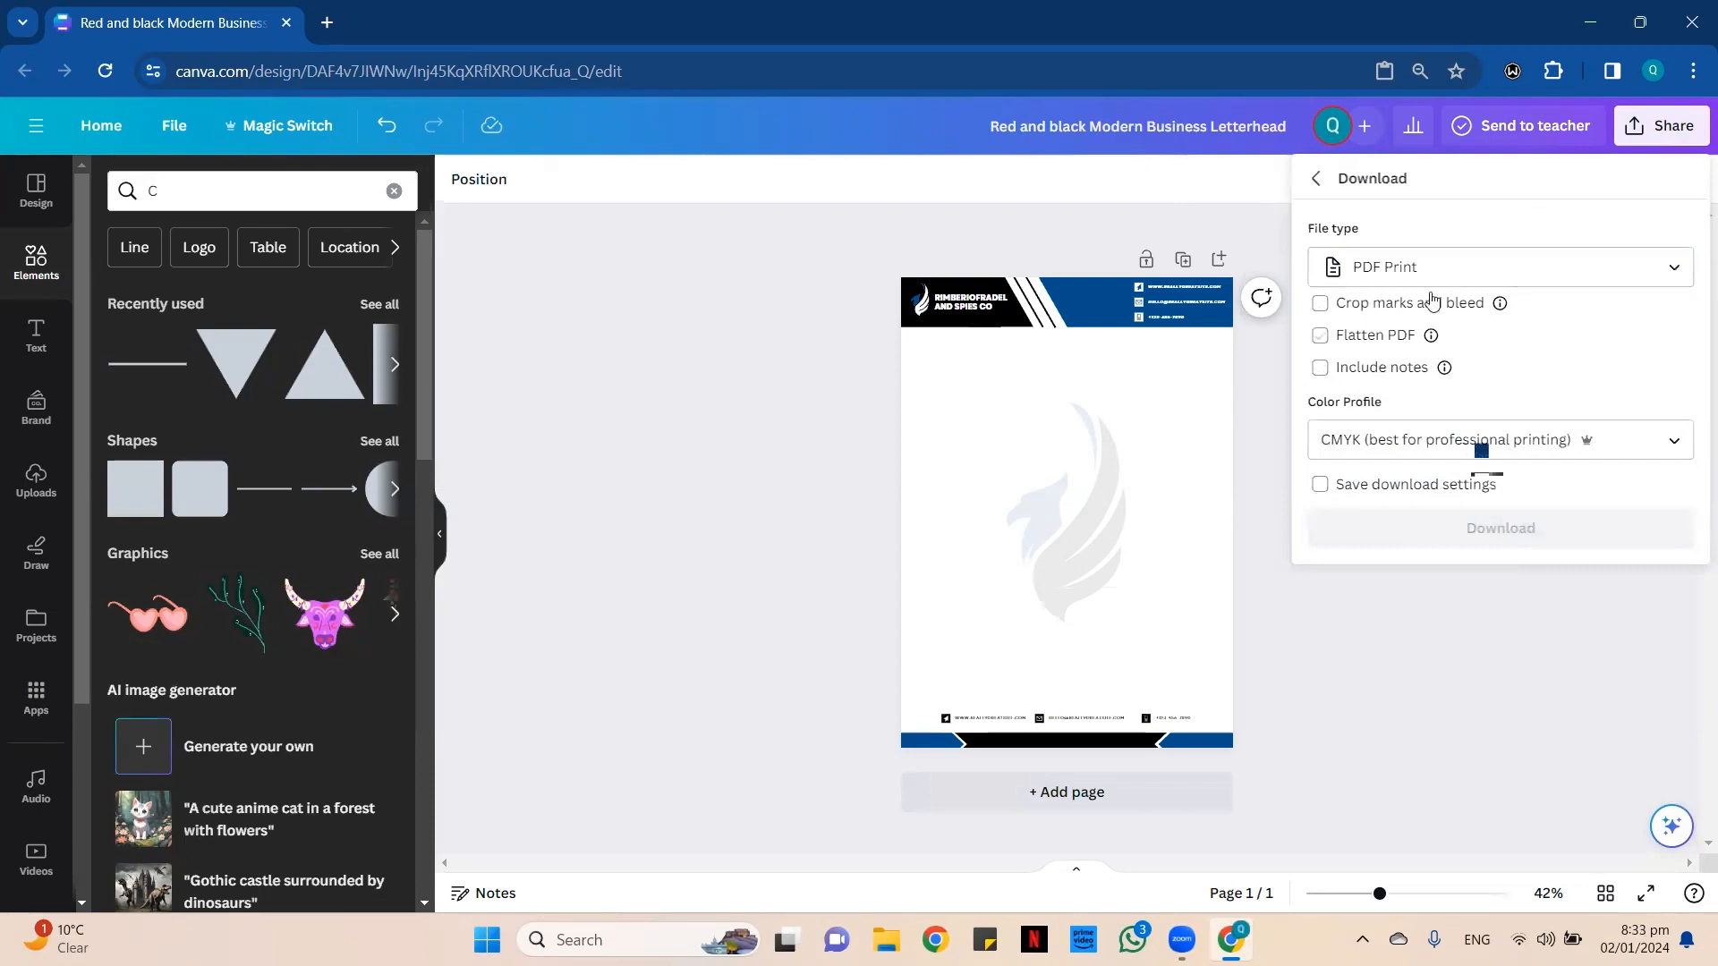
# Switch the download file type to PDF Standard and close the download options.
pyautogui.click(1638, 268)
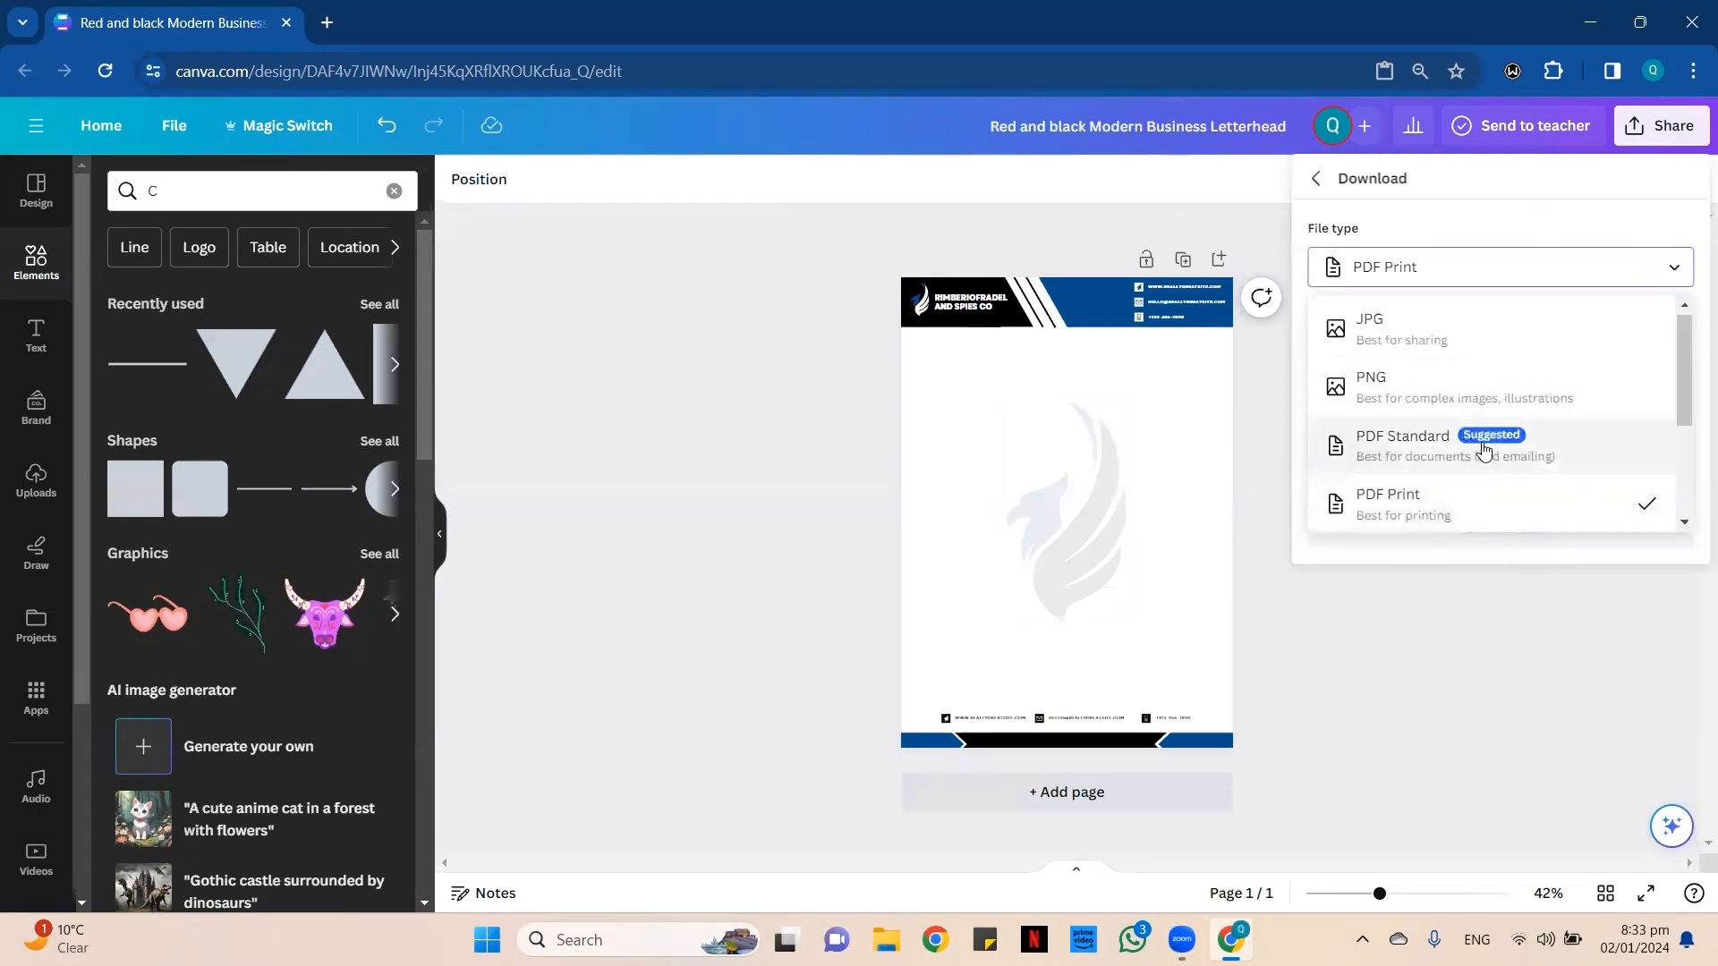
pyautogui.click(1480, 464)
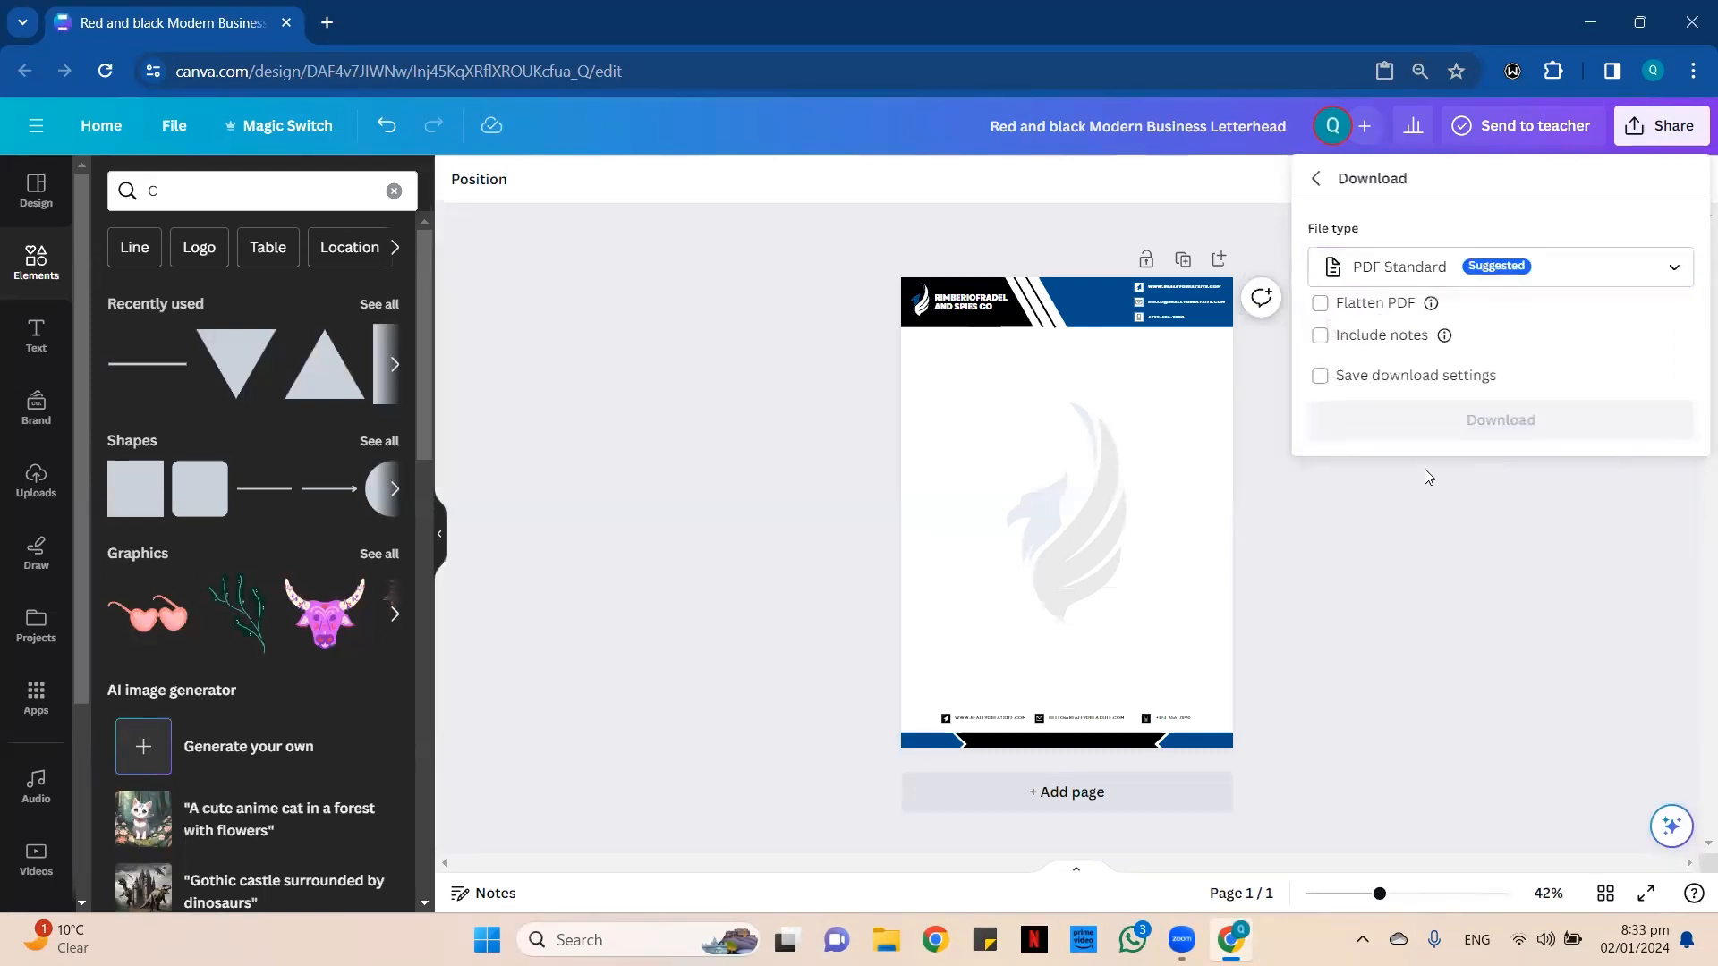
pyautogui.click(1430, 562)
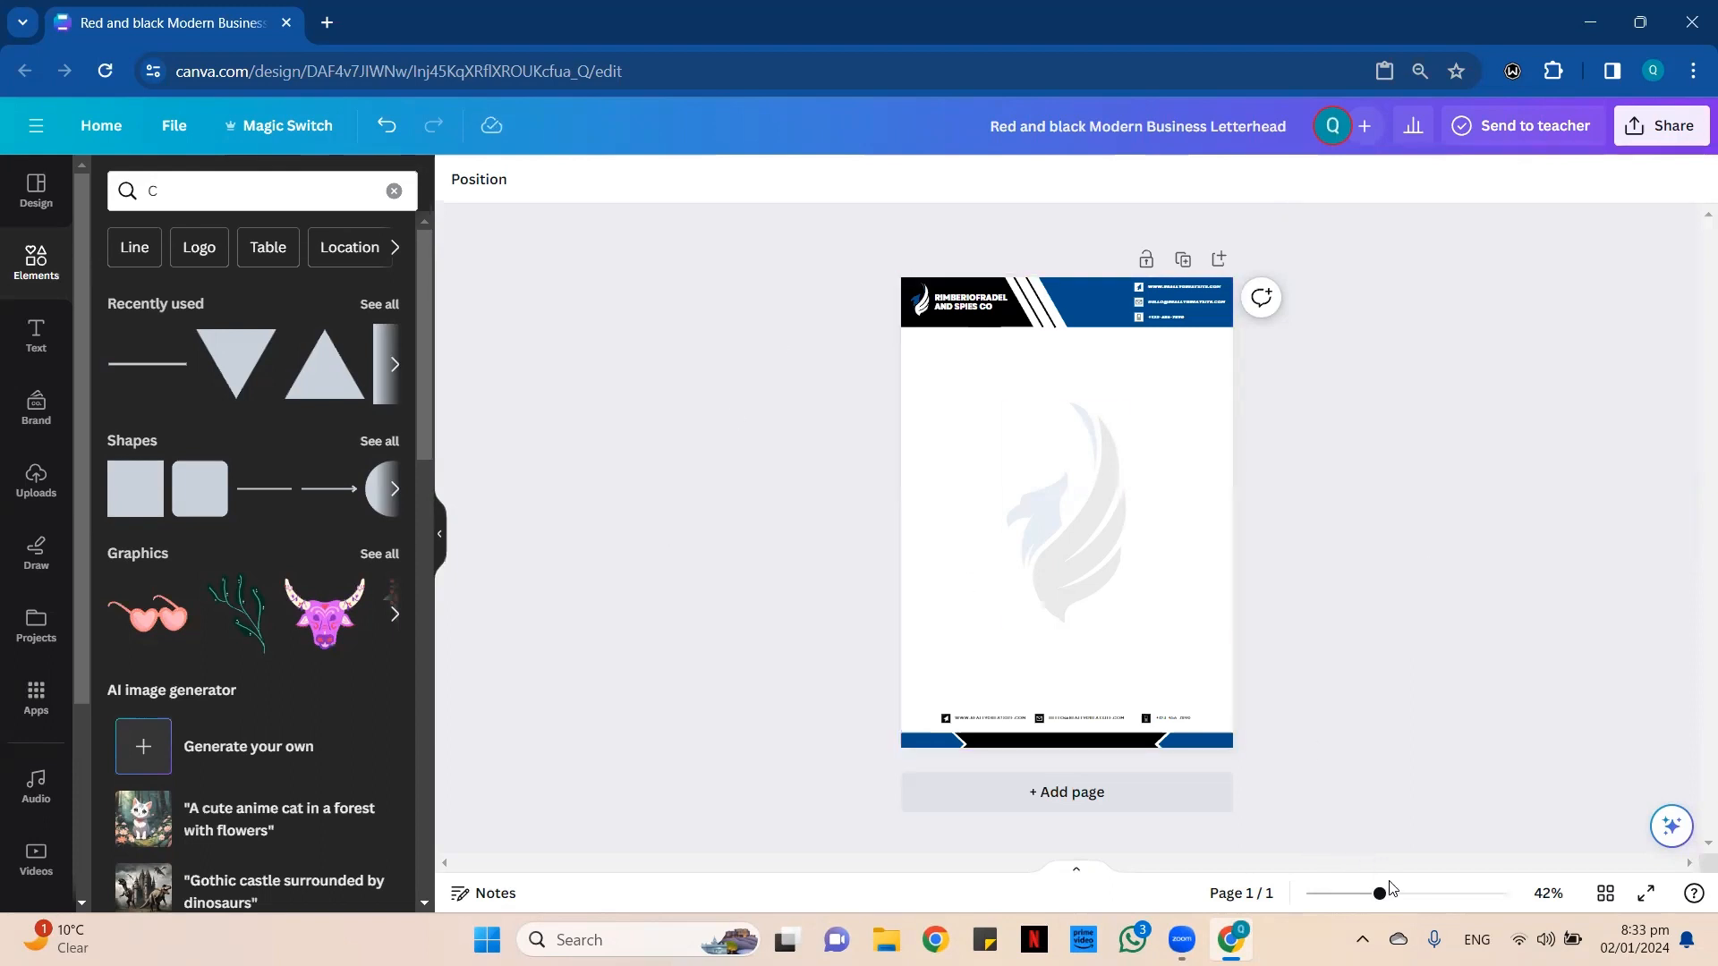
pyautogui.moveTo(1381, 893); pyautogui.dragTo(1408, 893)
pyautogui.scroll(2, 1421, 755)
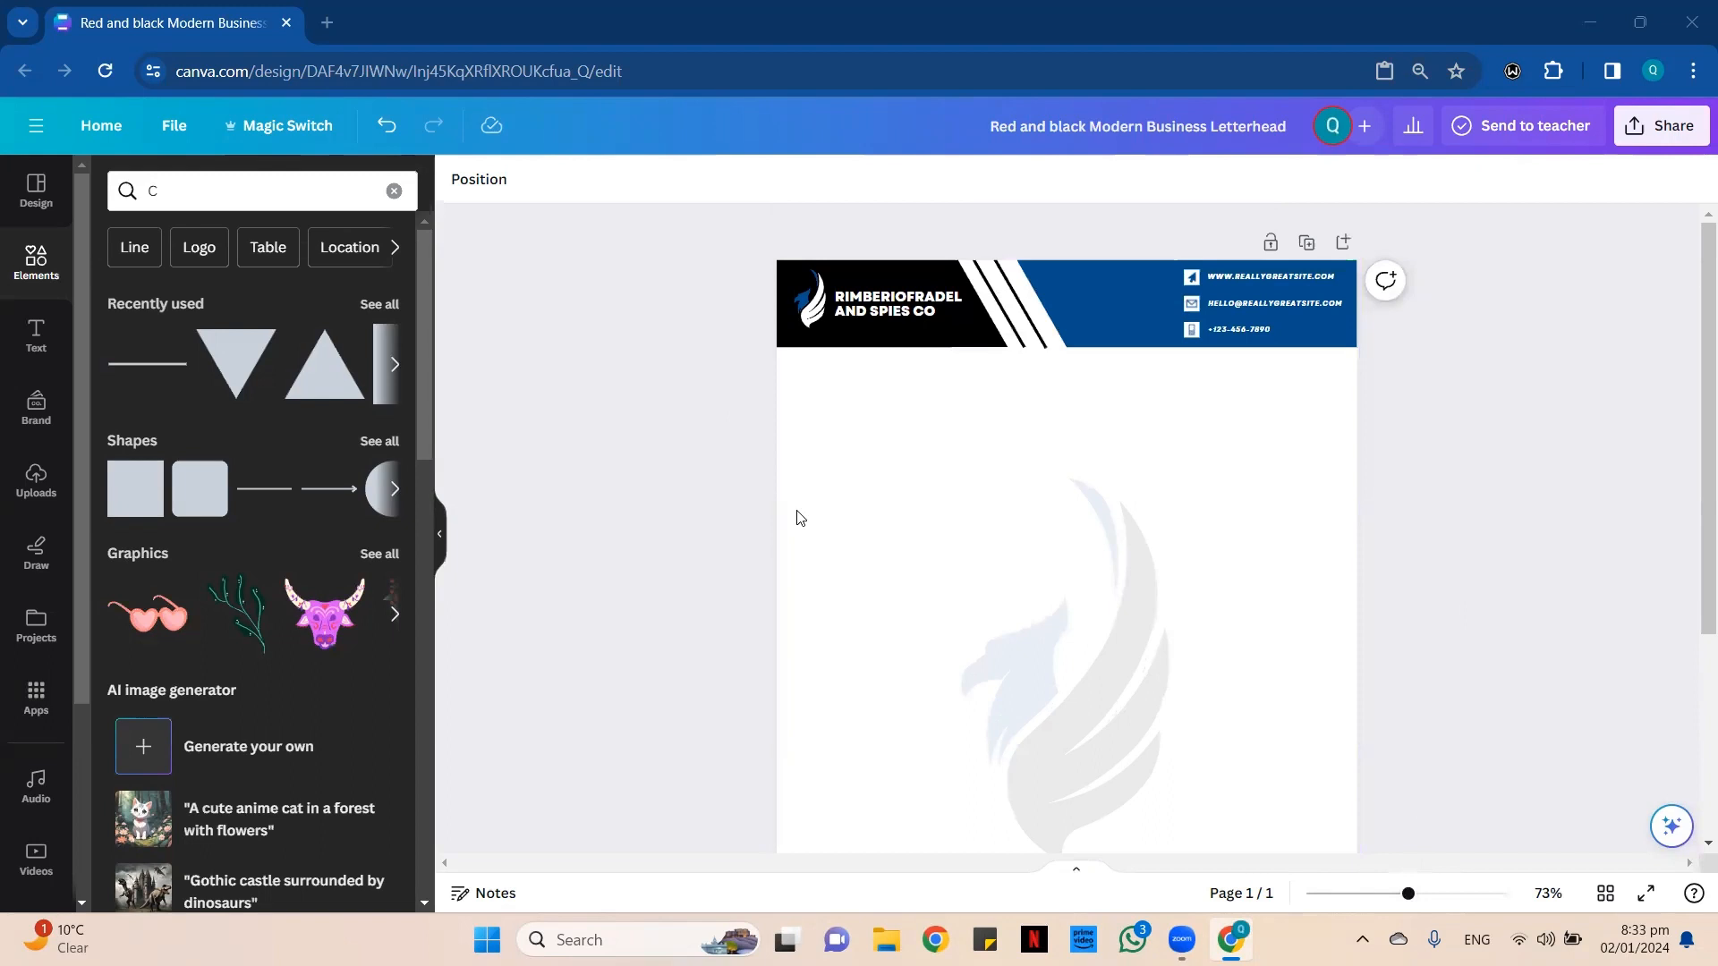
pyautogui.scroll(-3, 799, 518)
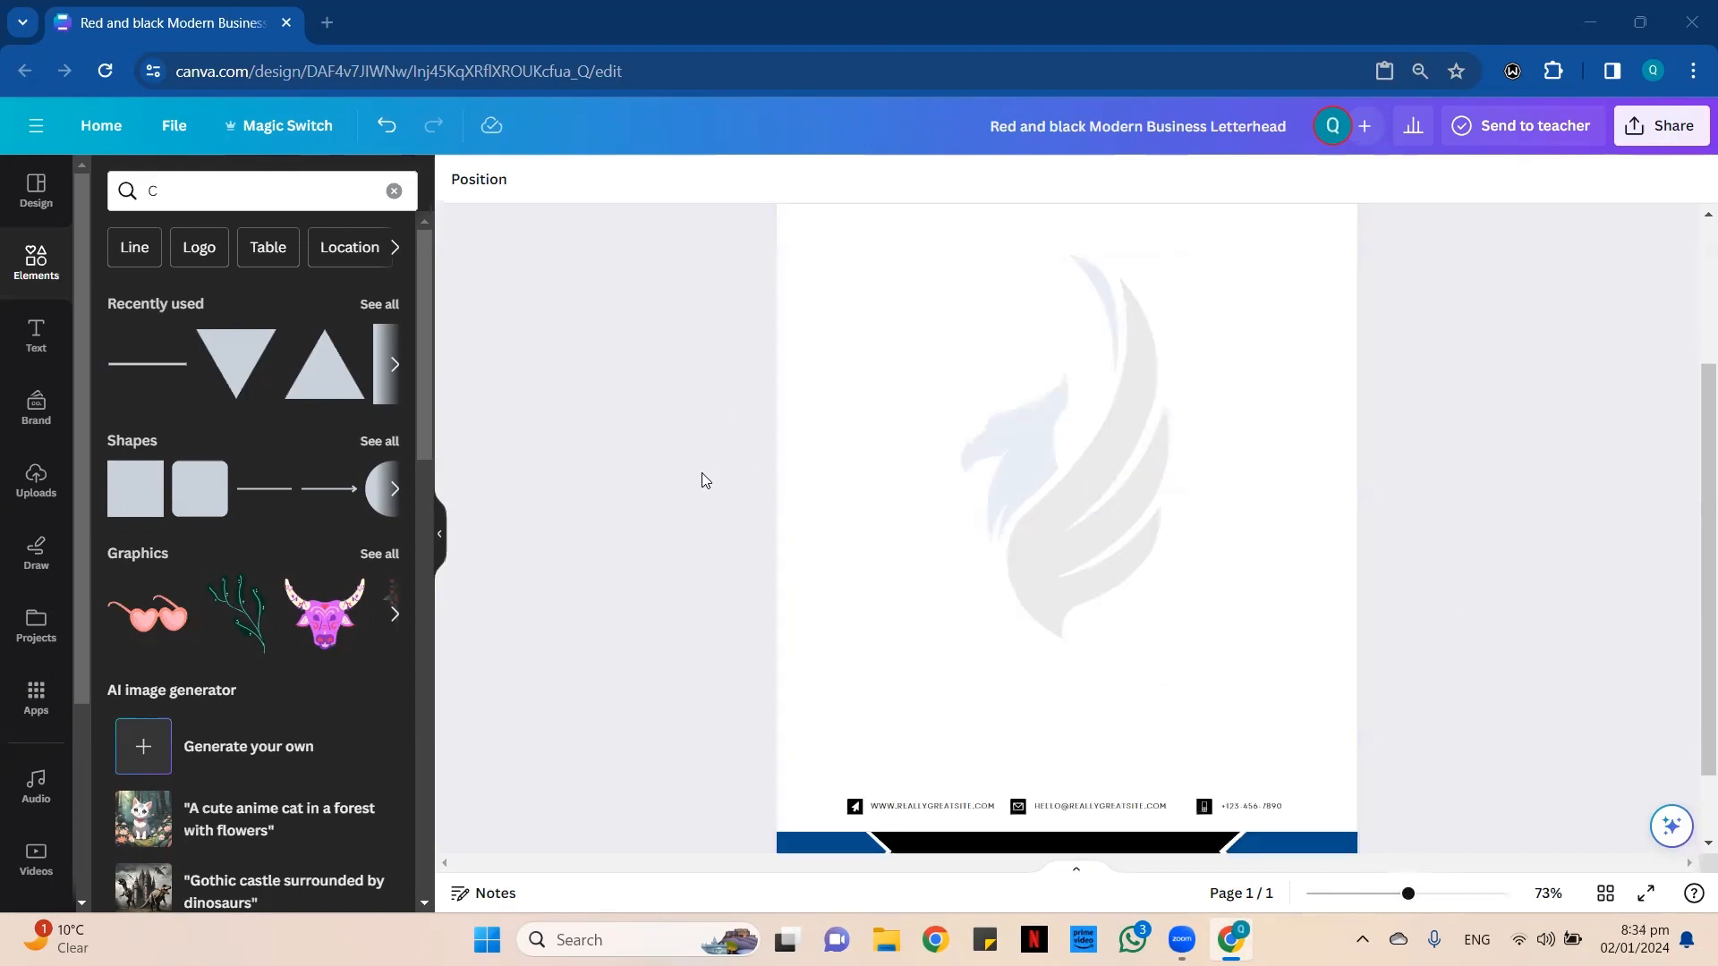